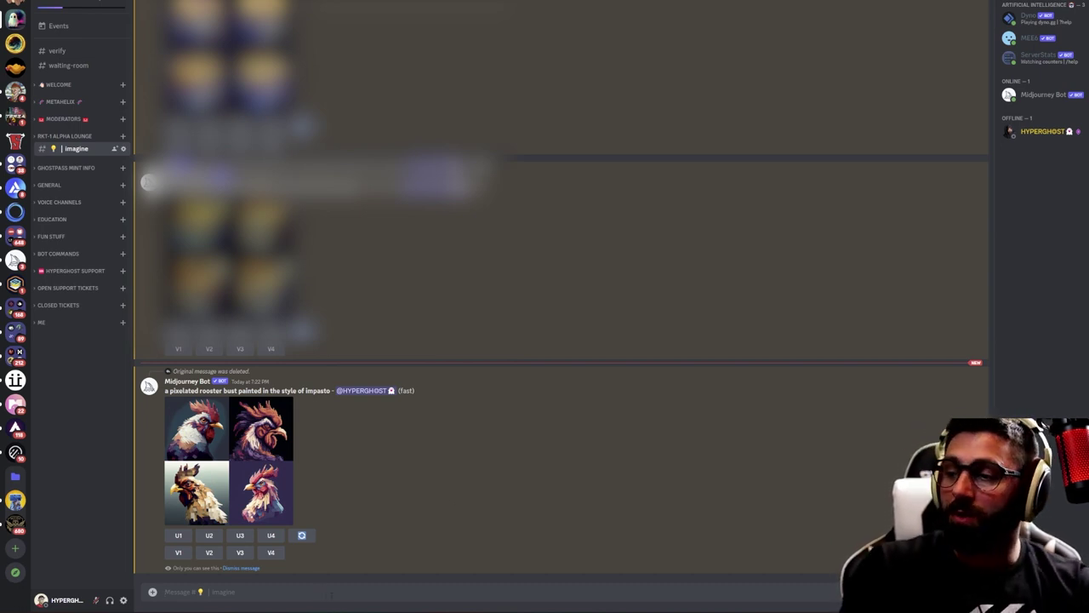
Start an /imagine command for the Midjourney bot in the imagine channel
text(/imagine)
key(Tab)
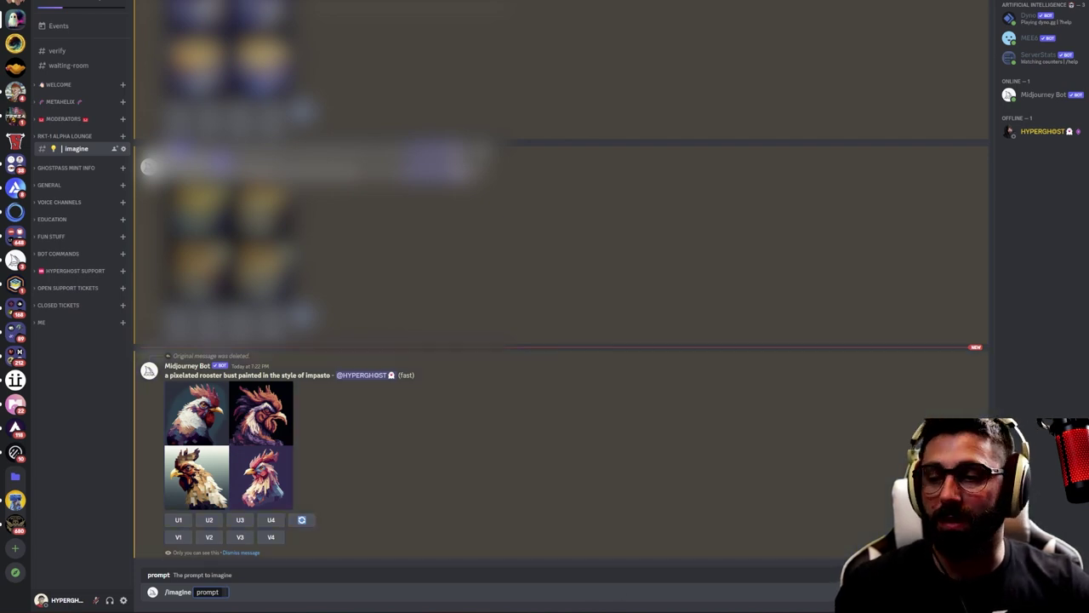
Switch to Chrome, examine the bust and full-body images of the green rooster character, and put the browser window away
mouse_move(477, 611)
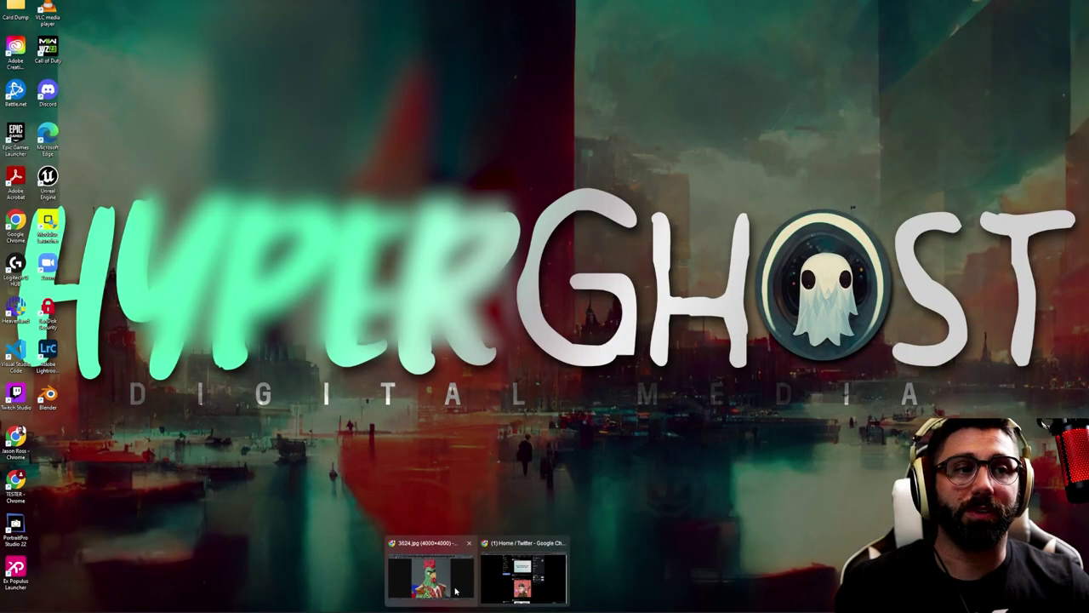
click(454, 588)
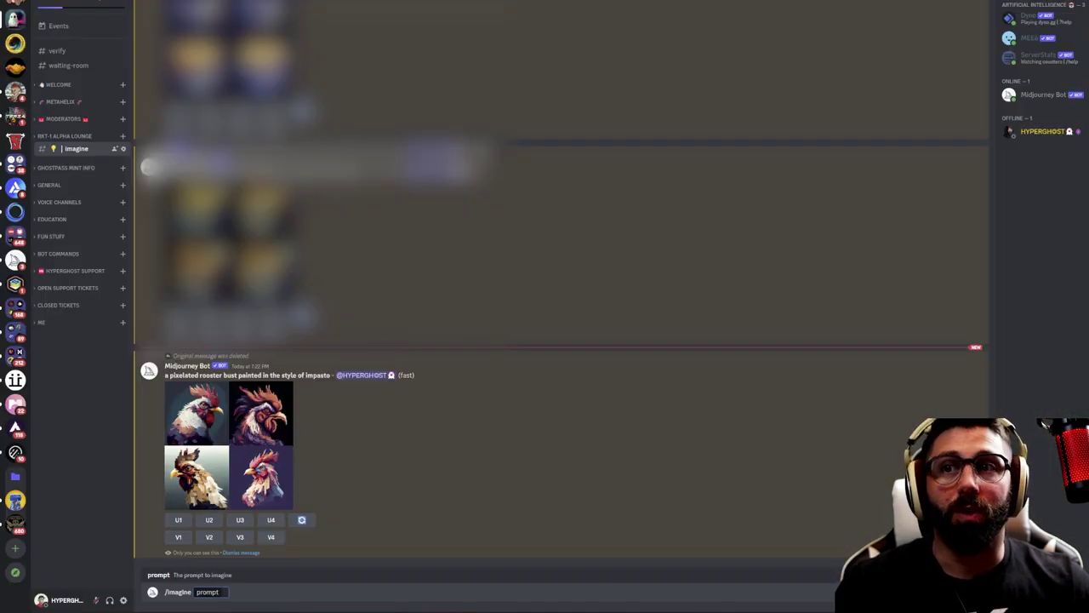
drag(511, 608, 455, 79)
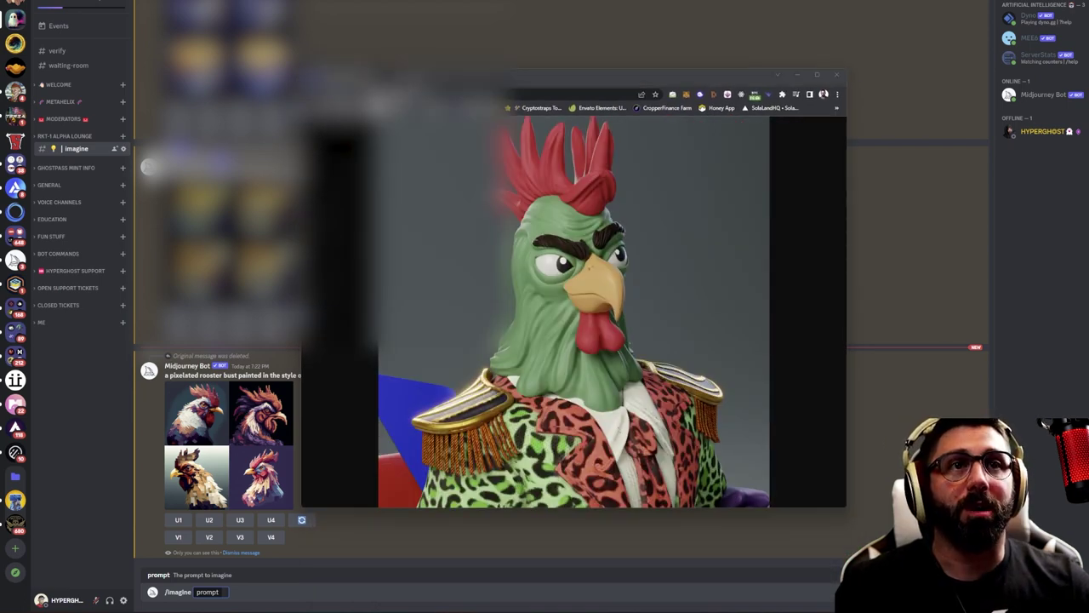
drag(595, 608, 460, 79)
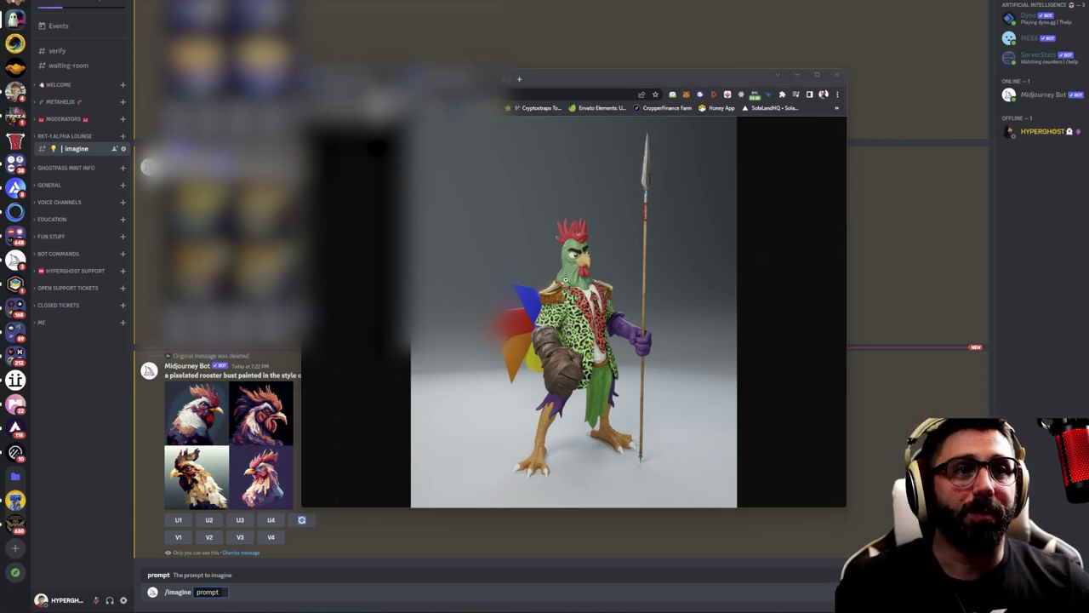
drag(570, 83, 671, 27)
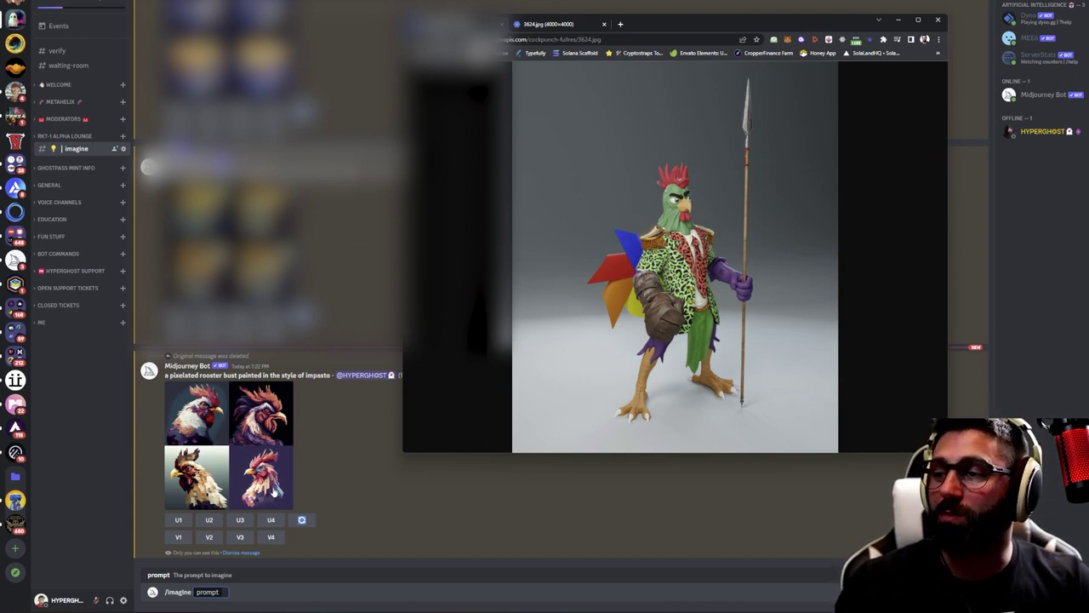
click(896, 21)
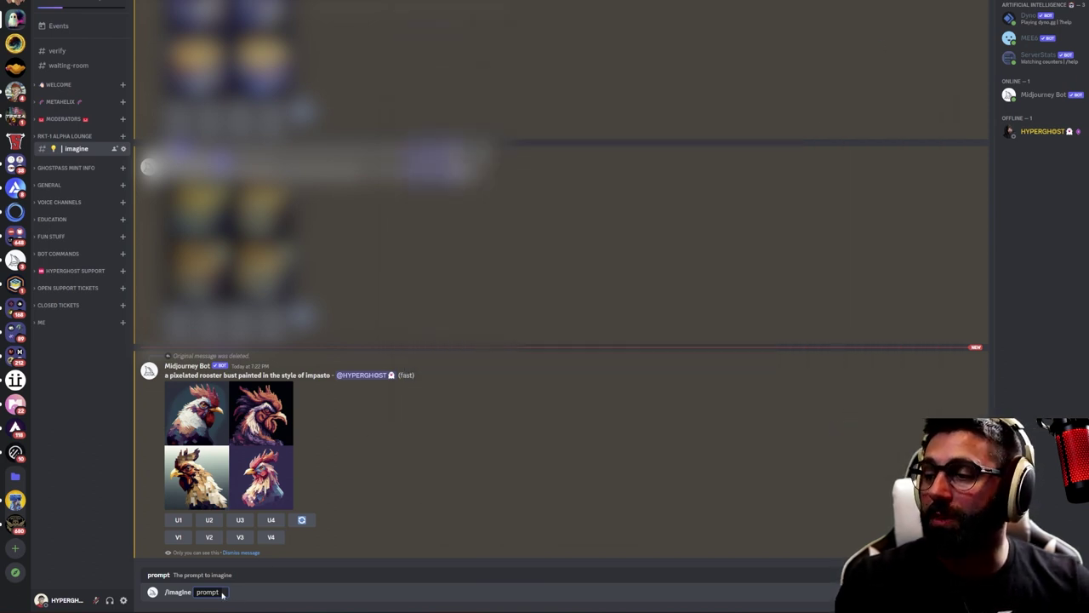
Submit the image prompt "a pixelated rooster bust painted in the style of impasto, facing a 45 degree angle"
text(a pixelated rooster bust painted in the st)
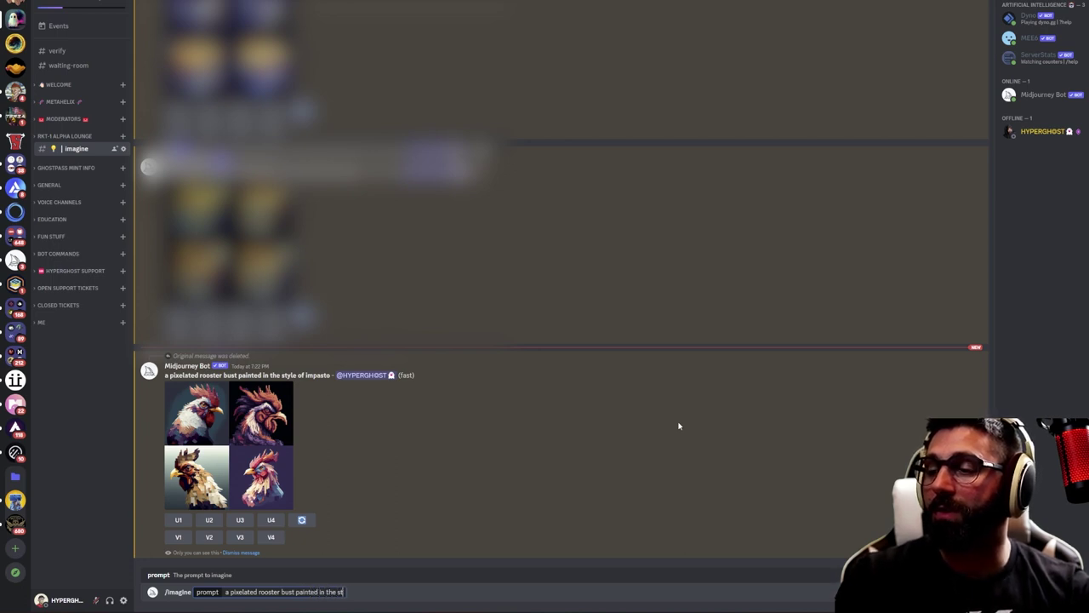
text(yle of impast)
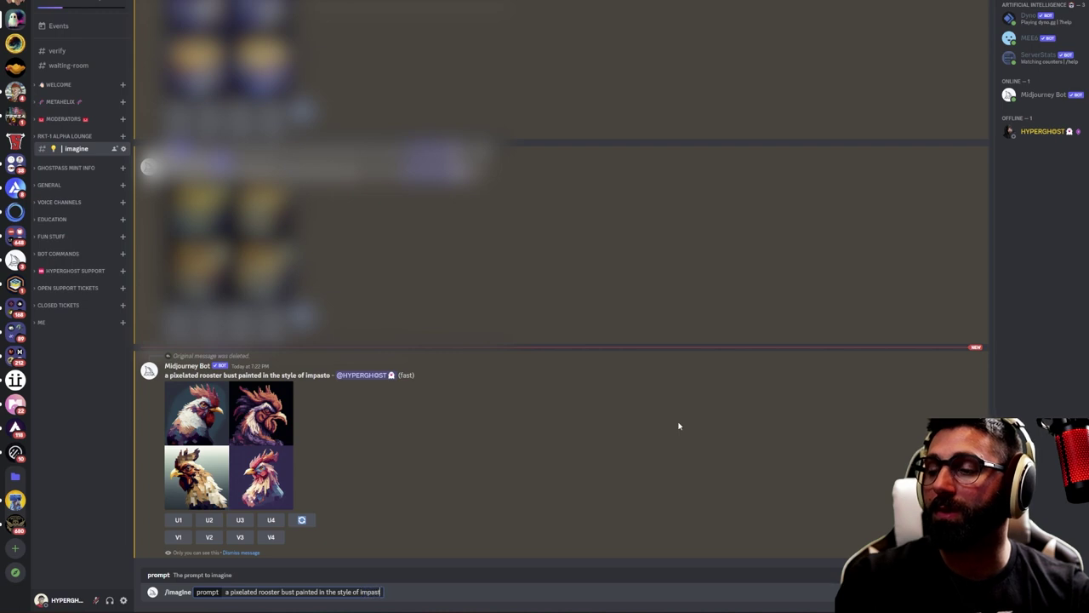
text(o, fa)
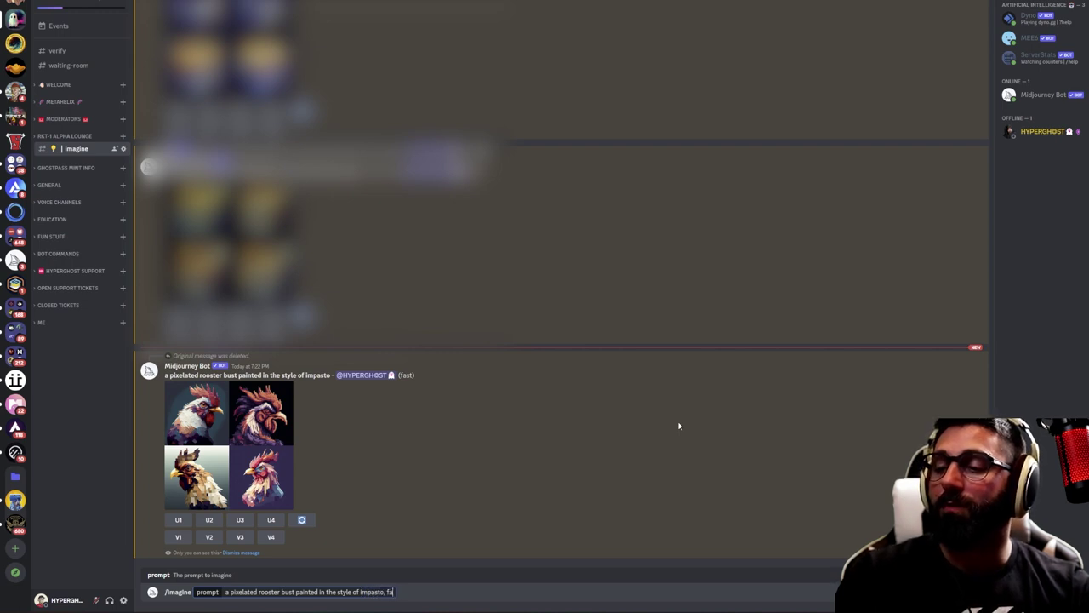
text(cing a 45 d)
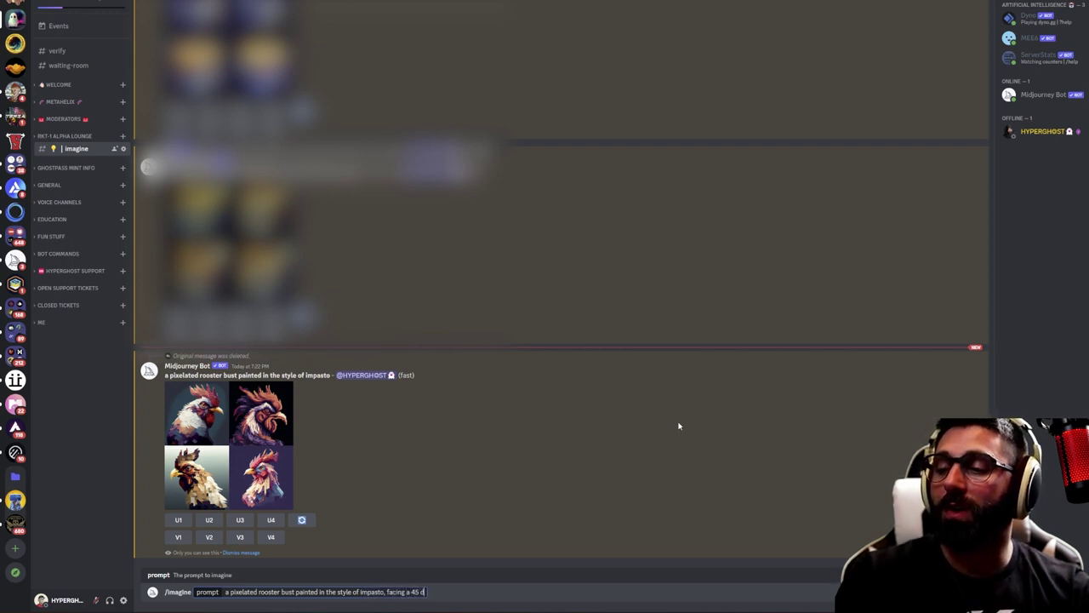
text(egree angle)
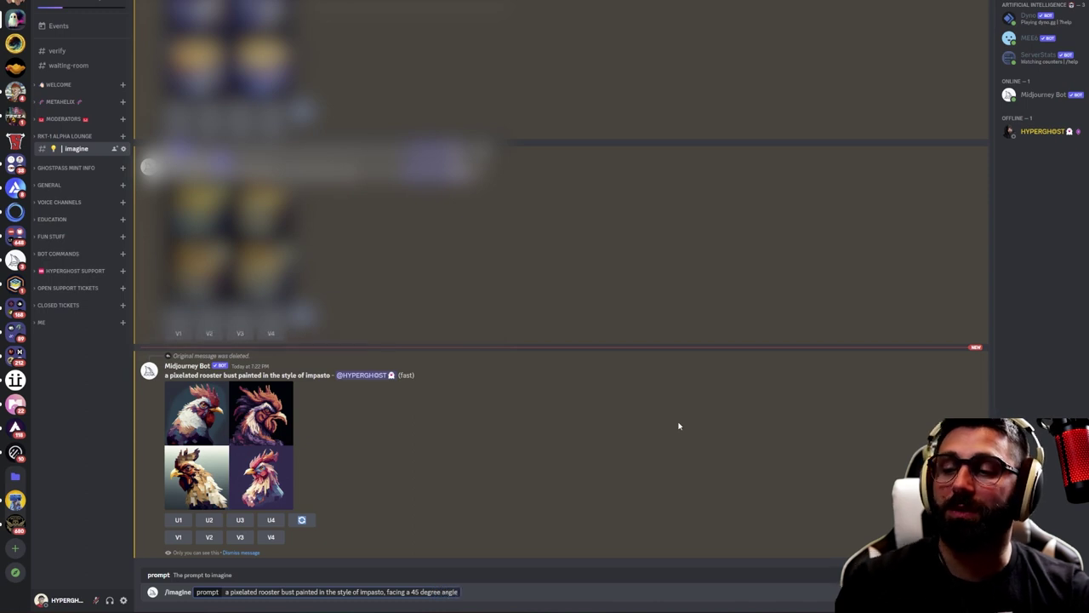
key(Return)
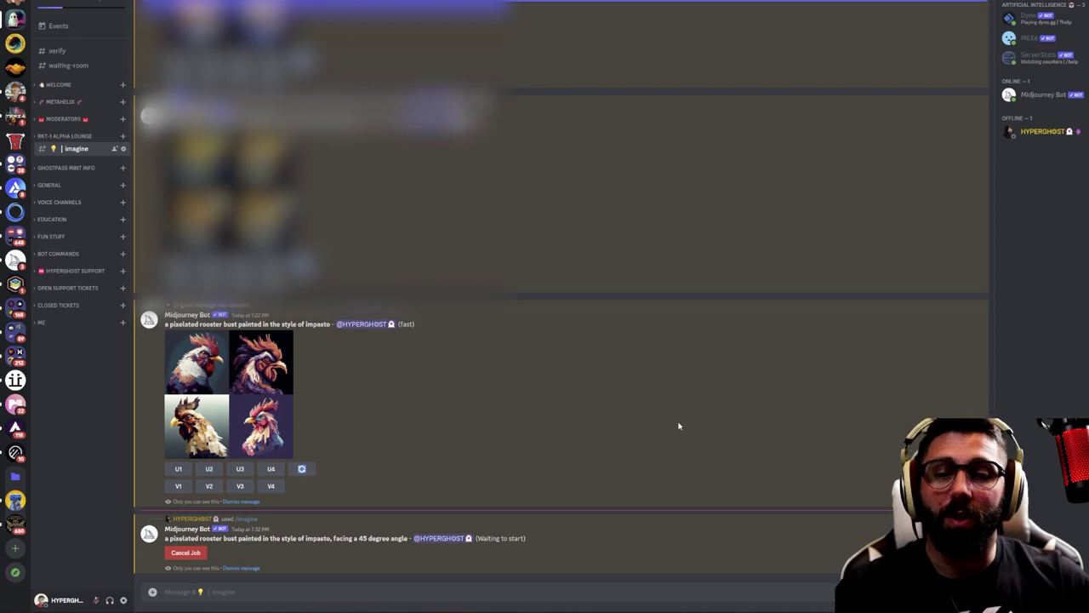
Bring the 3624.jpg rooster references back in Chrome, compare the full-body and bust views, and move the window out of the way
mouse_move(591, 610)
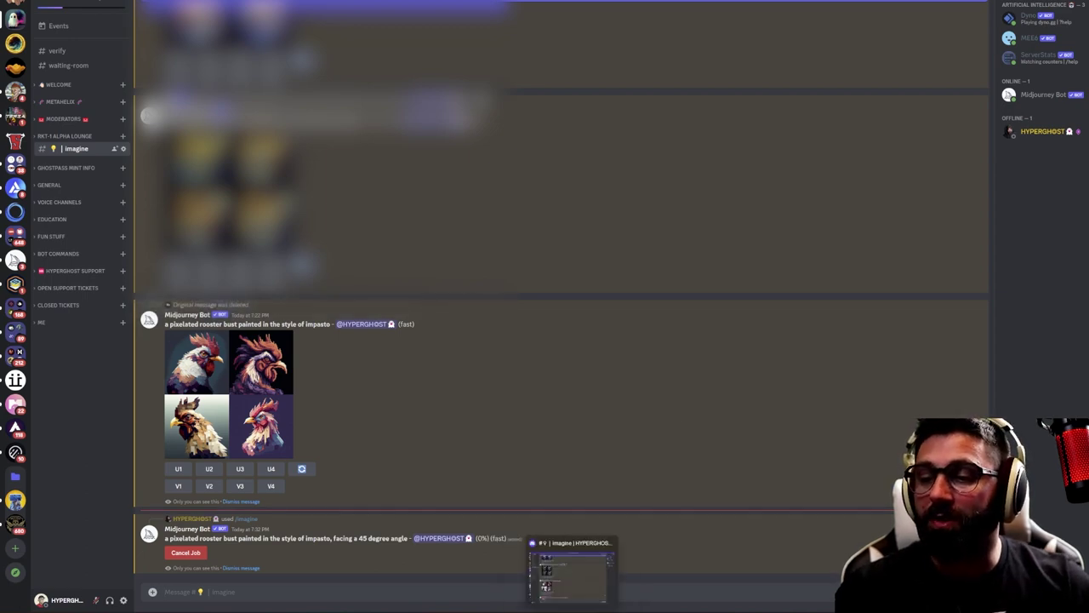
mouse_move(477, 609)
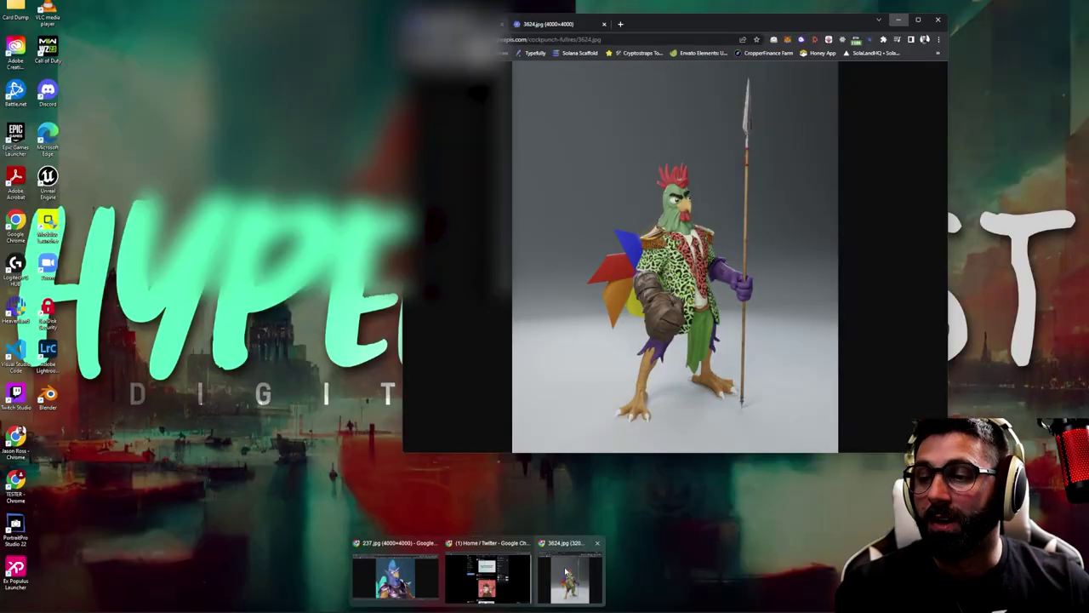
click(565, 573)
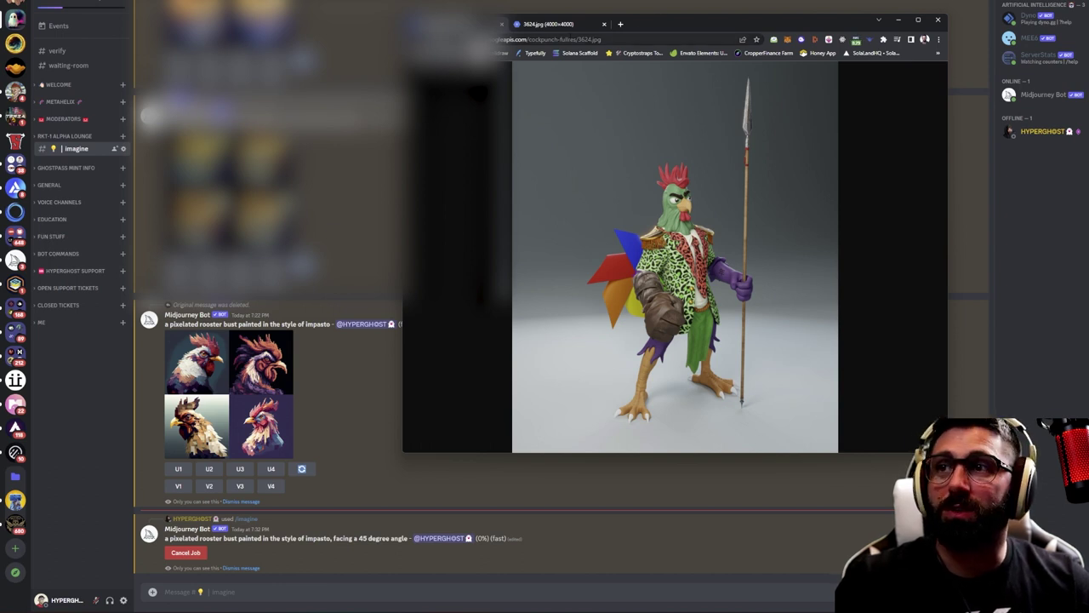
click(557, 29)
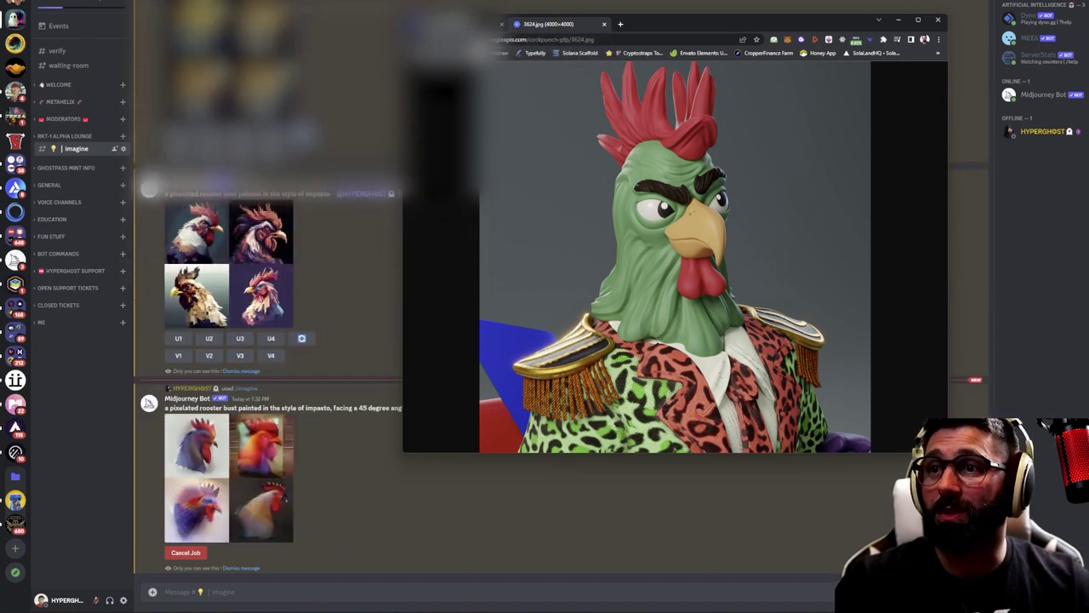
click(457, 24)
drag(676, 22, 1088, 26)
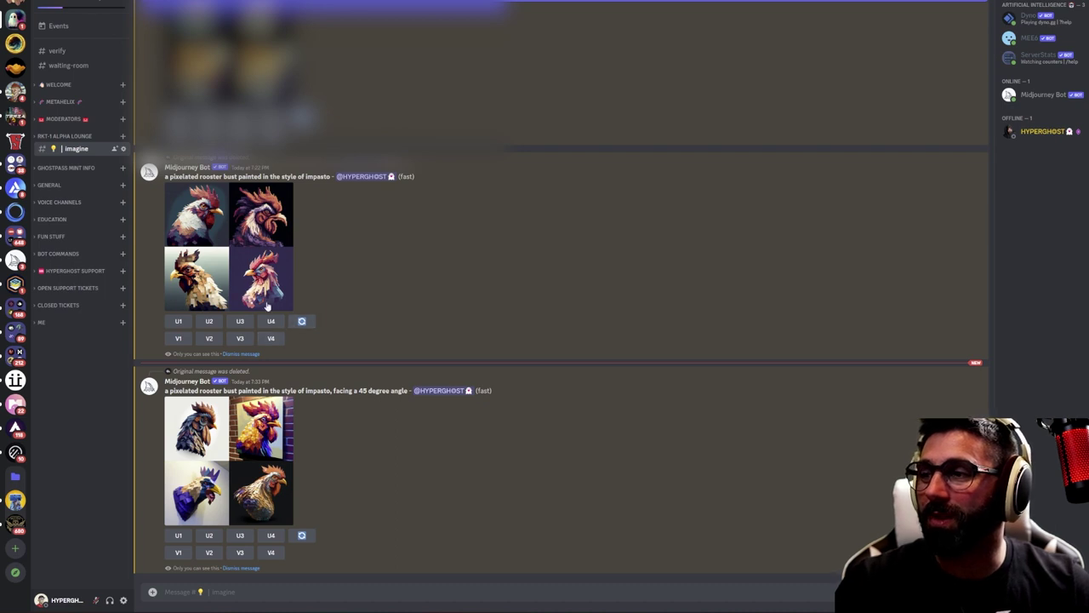
Generate variations of the fourth rooster in the original impasto grid, the one without the 45 degree angle wording
click(271, 339)
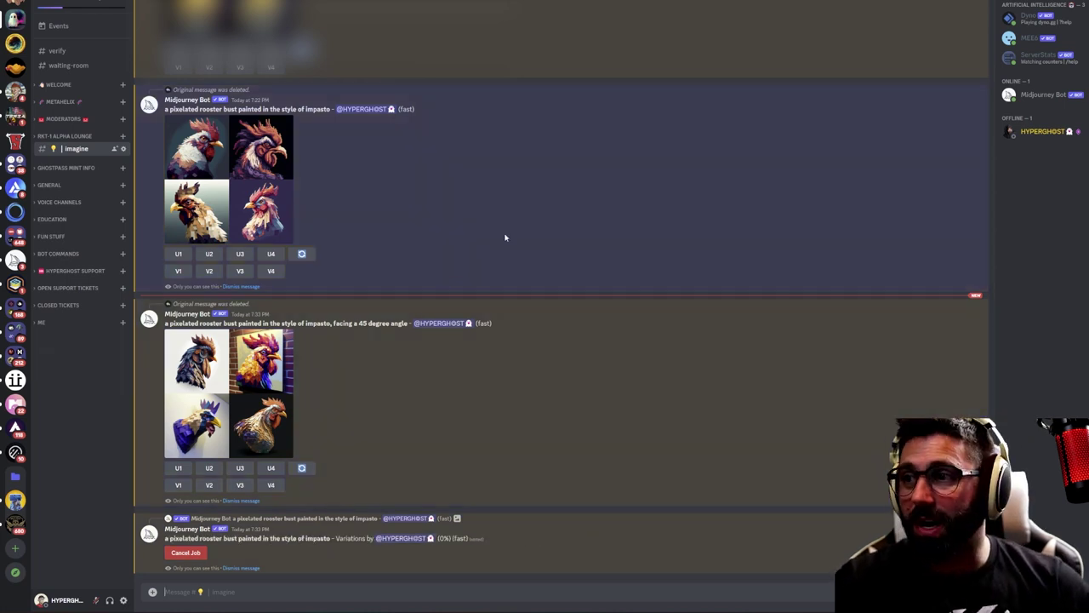
Submit a new /imagine prompt reading "a pixelated pinwheel painted in the style of impasto"
text(/ima)
key(Tab)
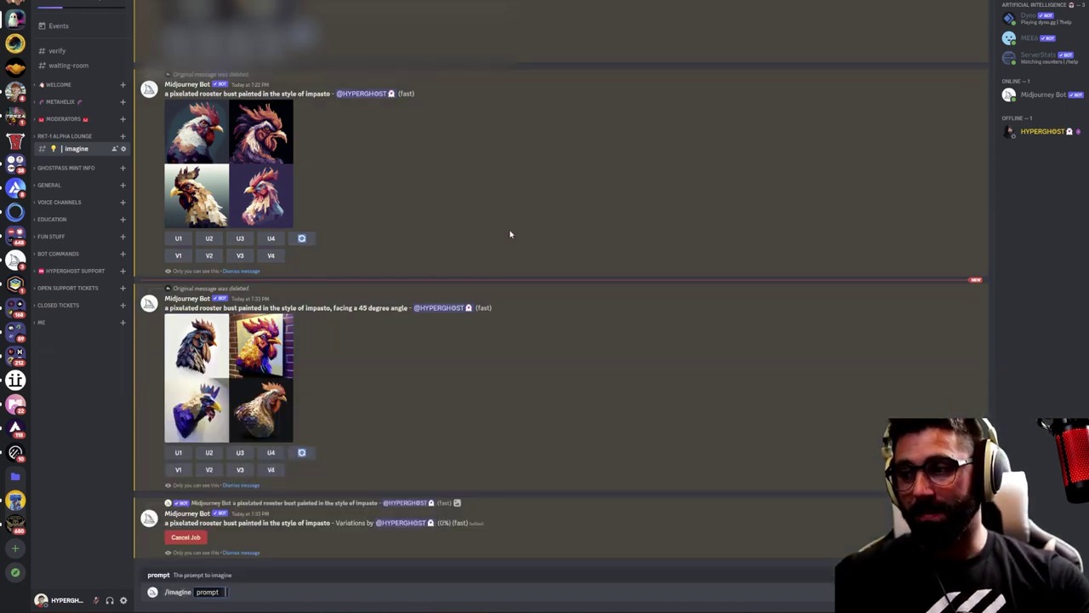
text(a pixelated)
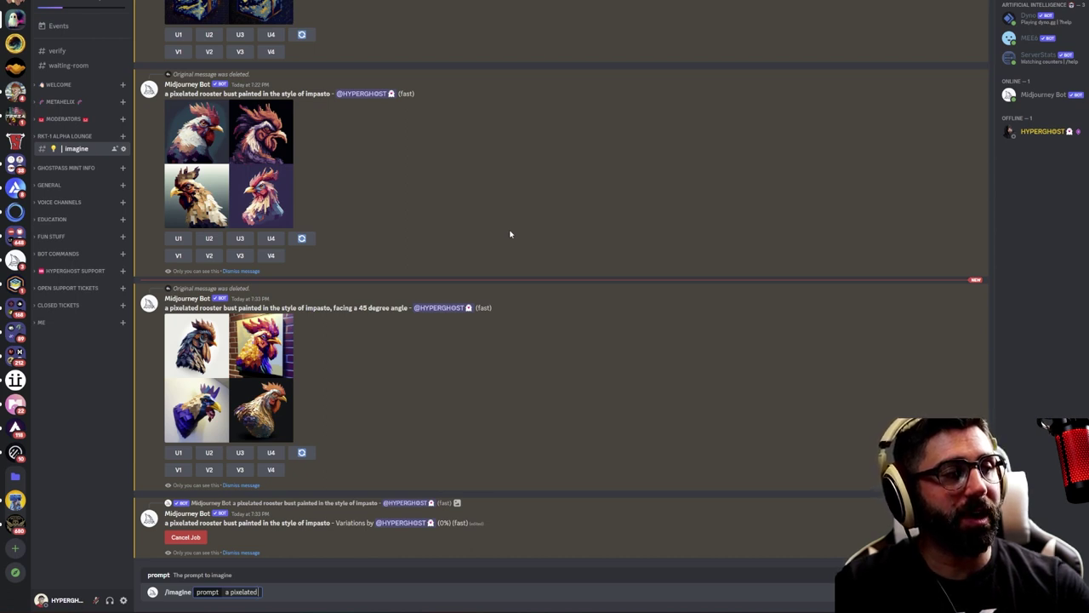
text(pinwheel)
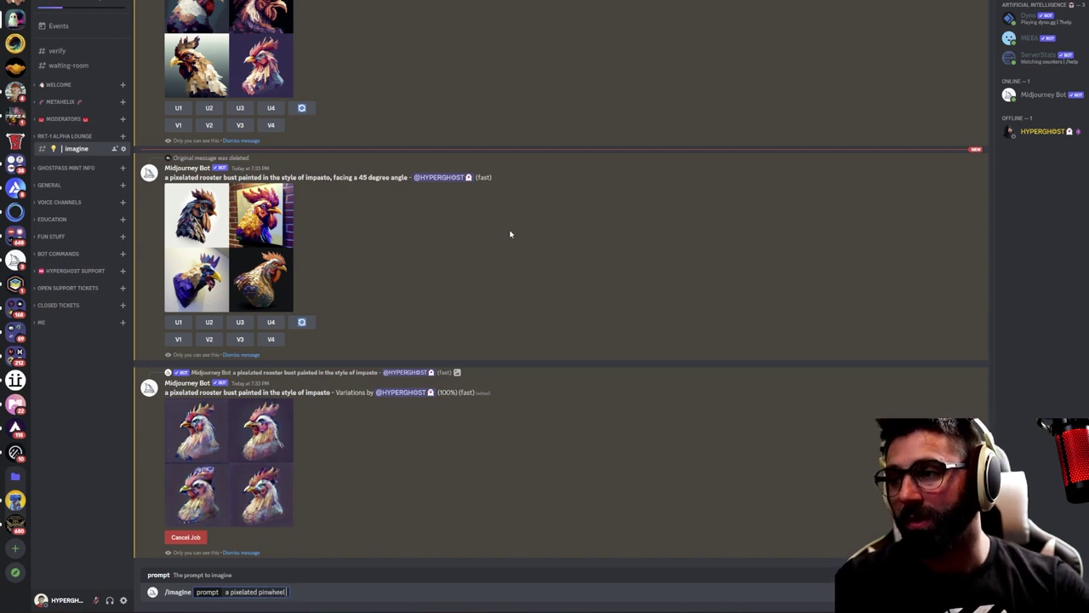
text( painted in t)
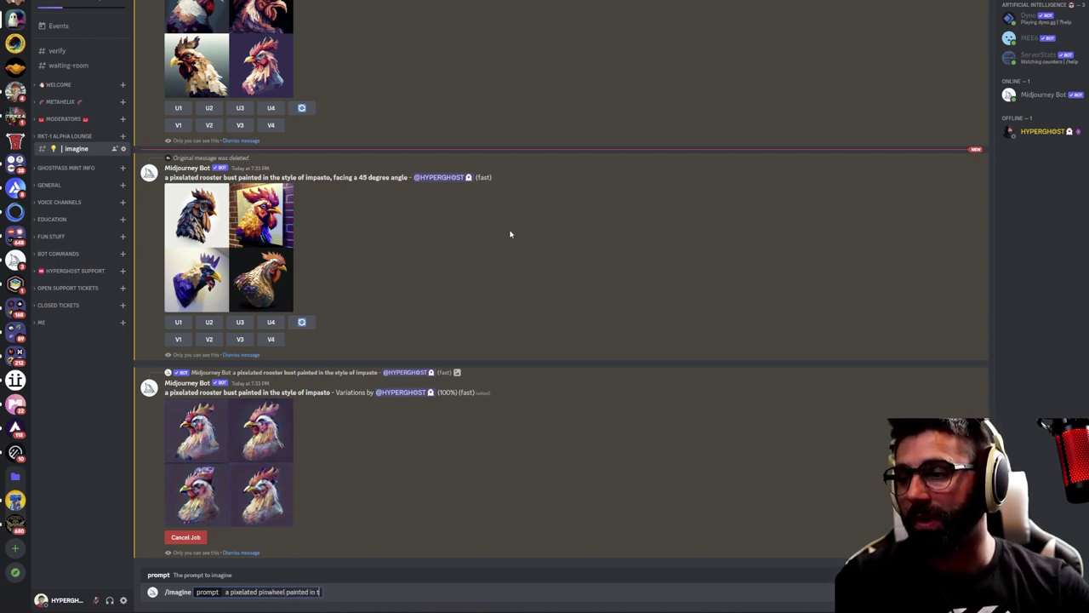
text(he style of impas)
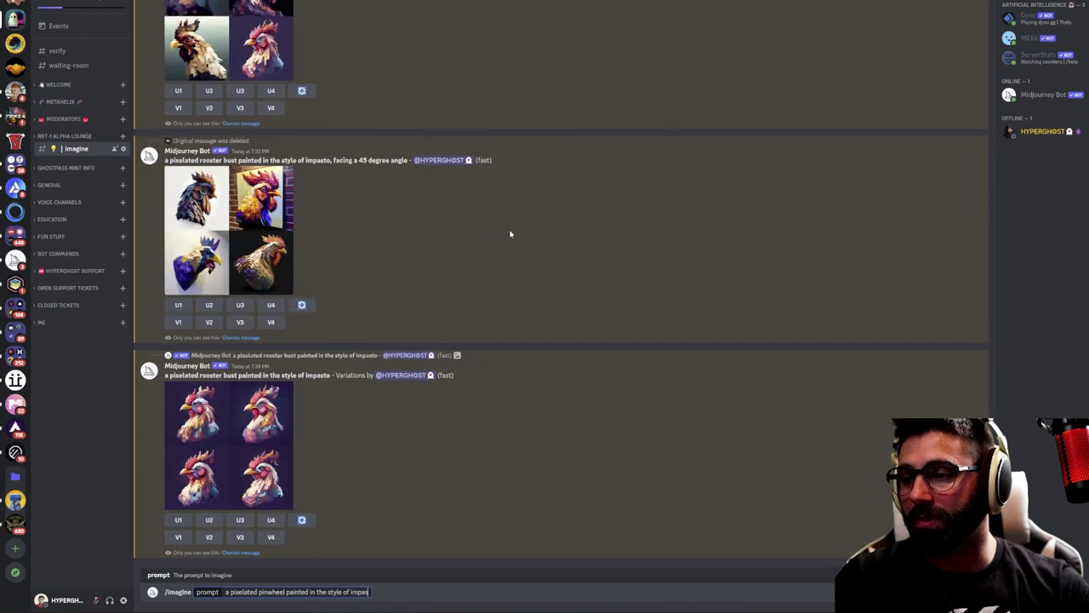
text(to)
key(Return)
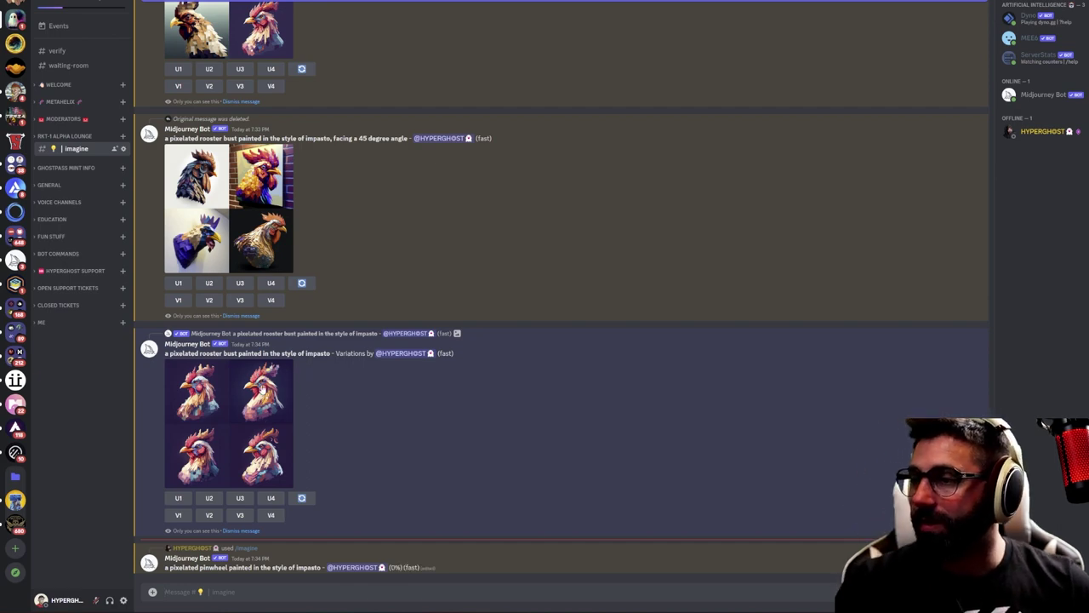
Compare enlarged views of the rooster variations and the original impasto grid, and upscale the original grid's fourth rooster
click(264, 413)
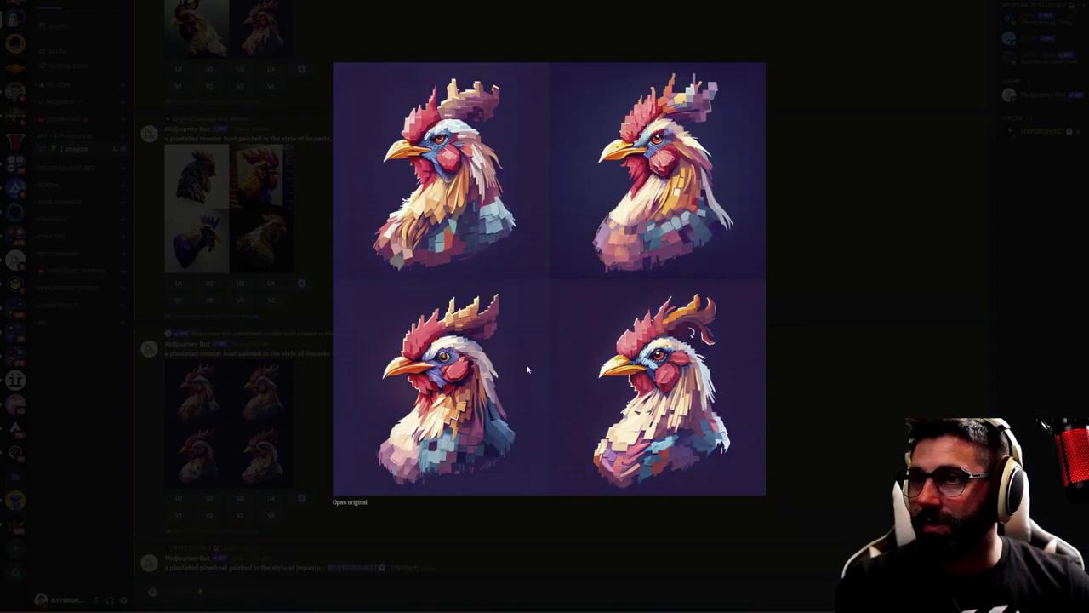
click(796, 267)
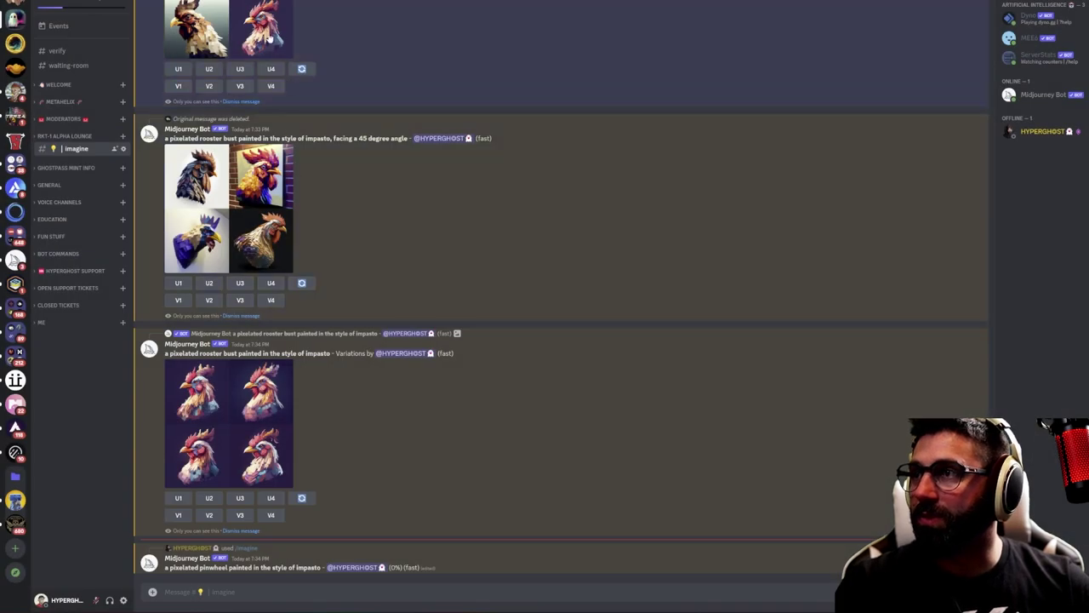
click(267, 32)
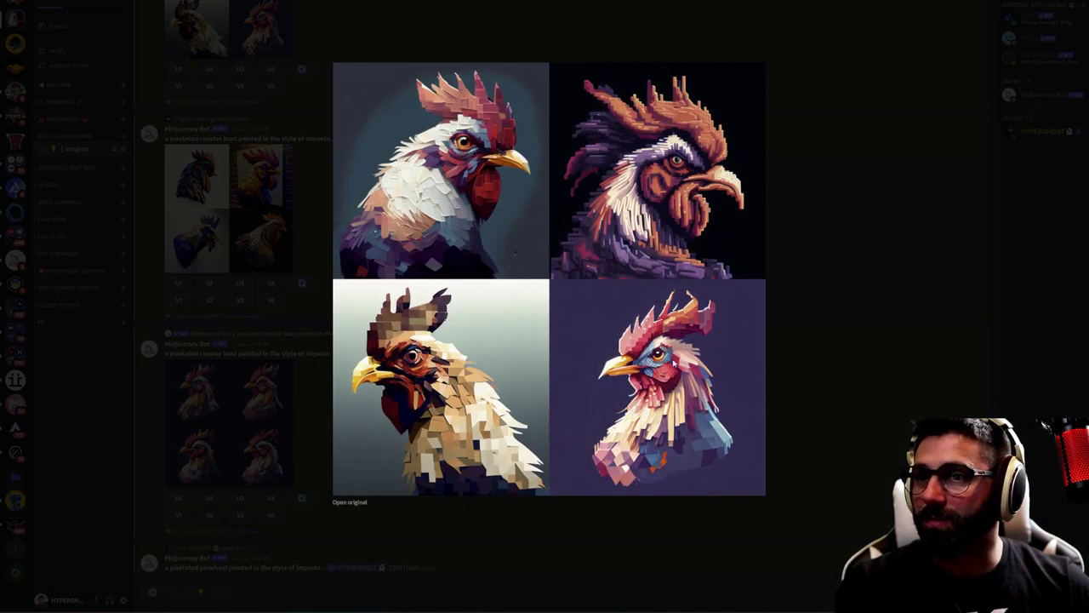
click(822, 293)
scroll(287, 138, up, 3)
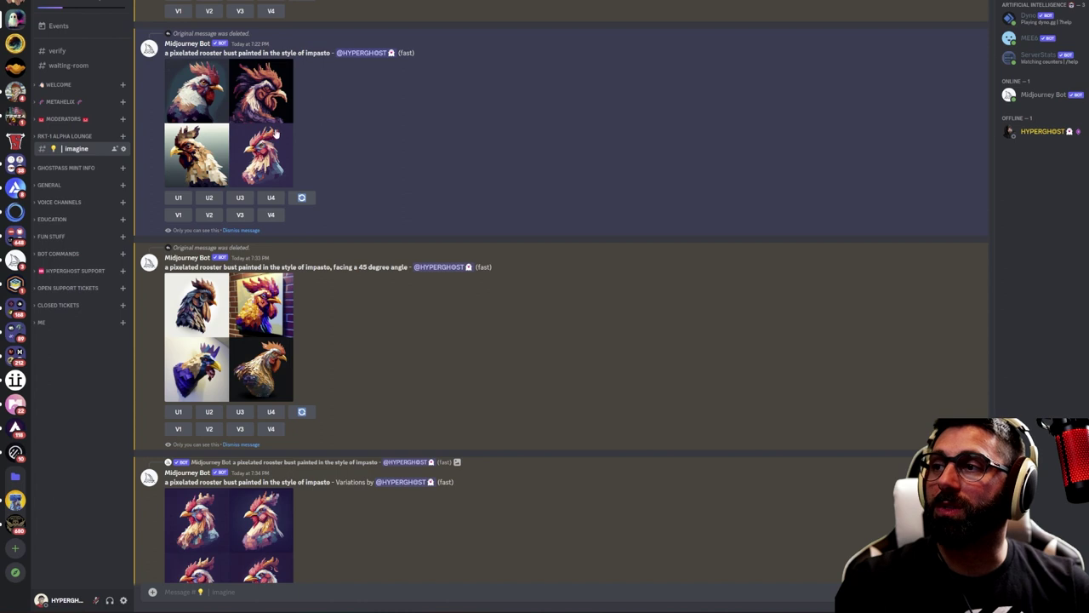
click(271, 200)
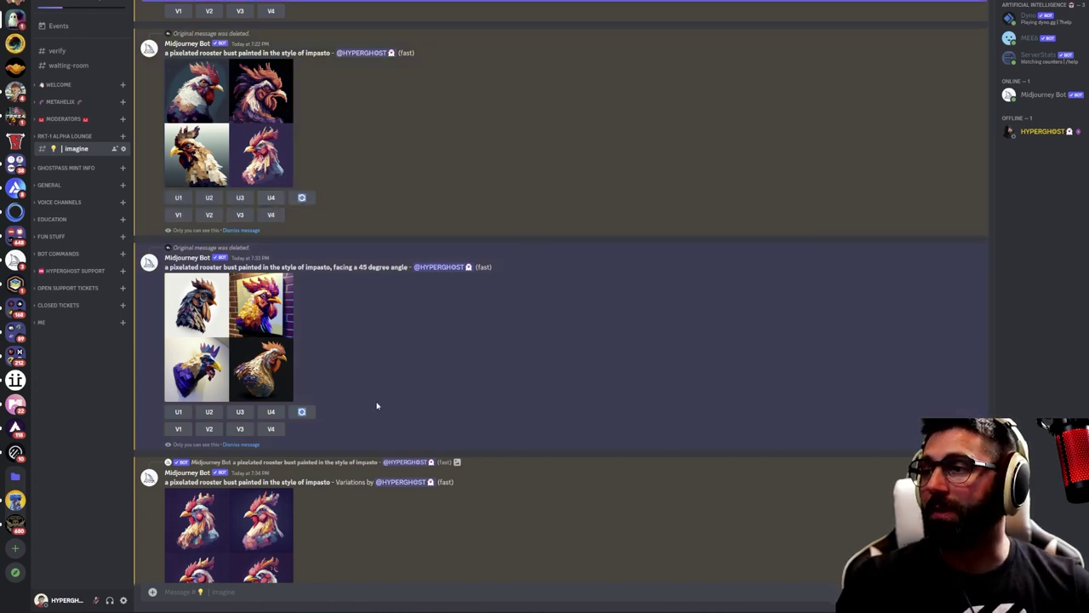
Submit an /imagine prompt reading "a pixelated woven leather glove clenched into a giant fist painted in the style of impasto"
scroll(376, 405, down, 3)
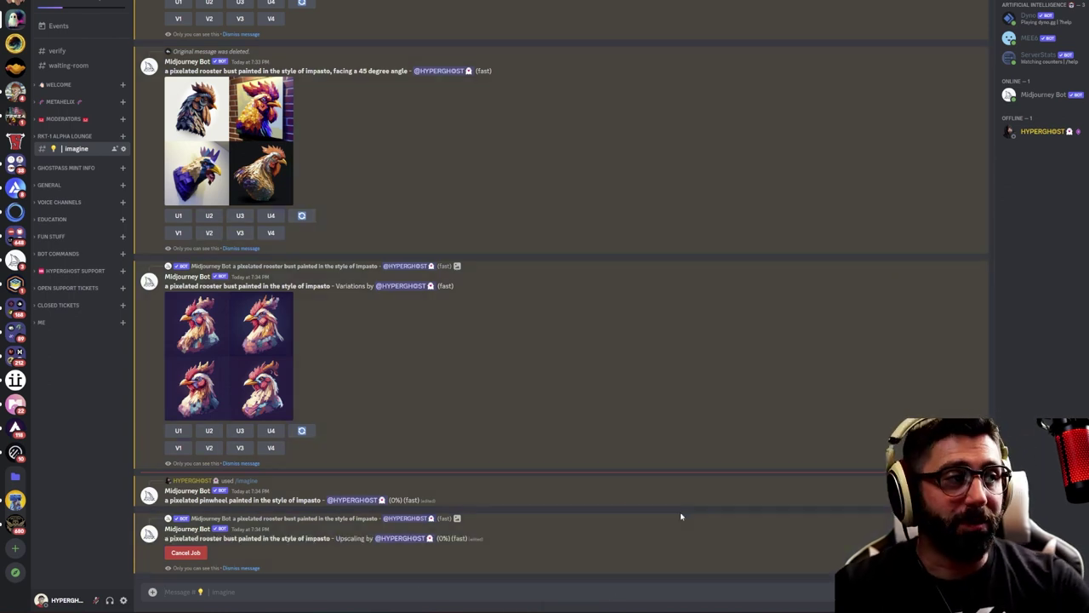
text(/ima)
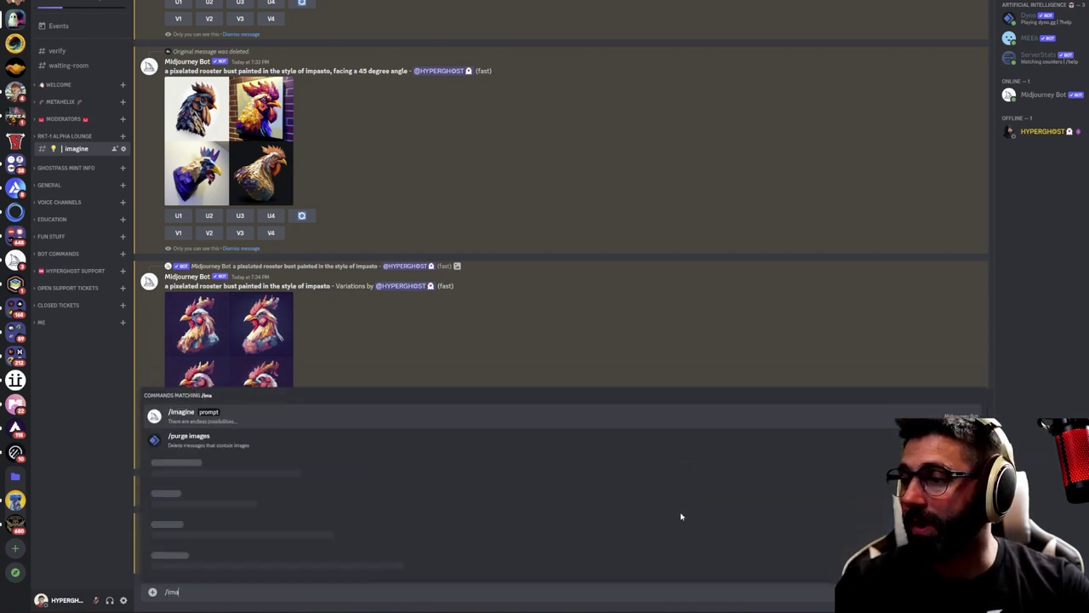
text(gine)
key(Tab)
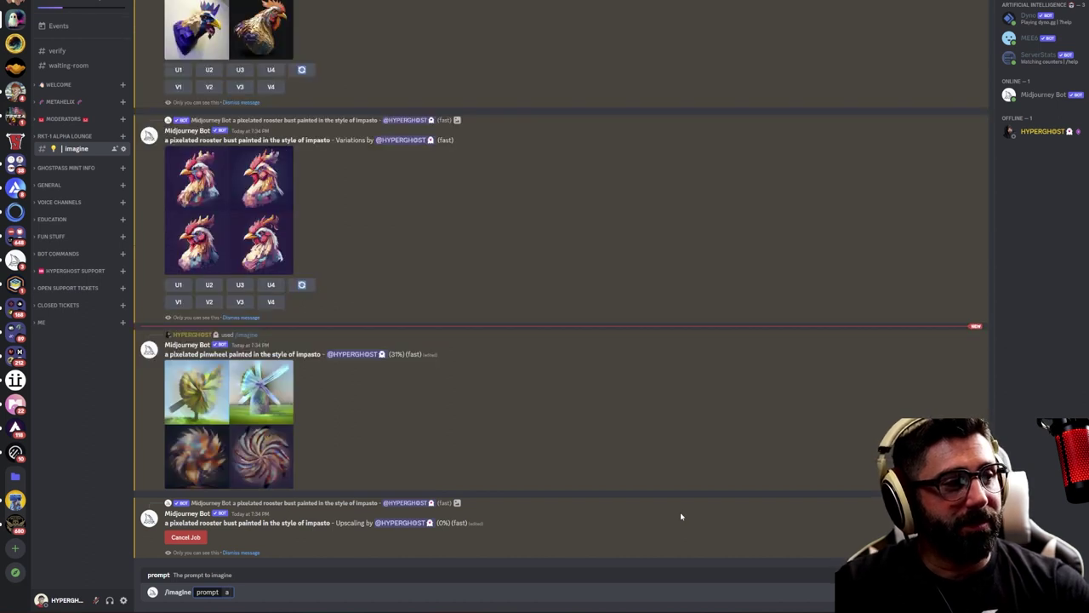
text(a woven)
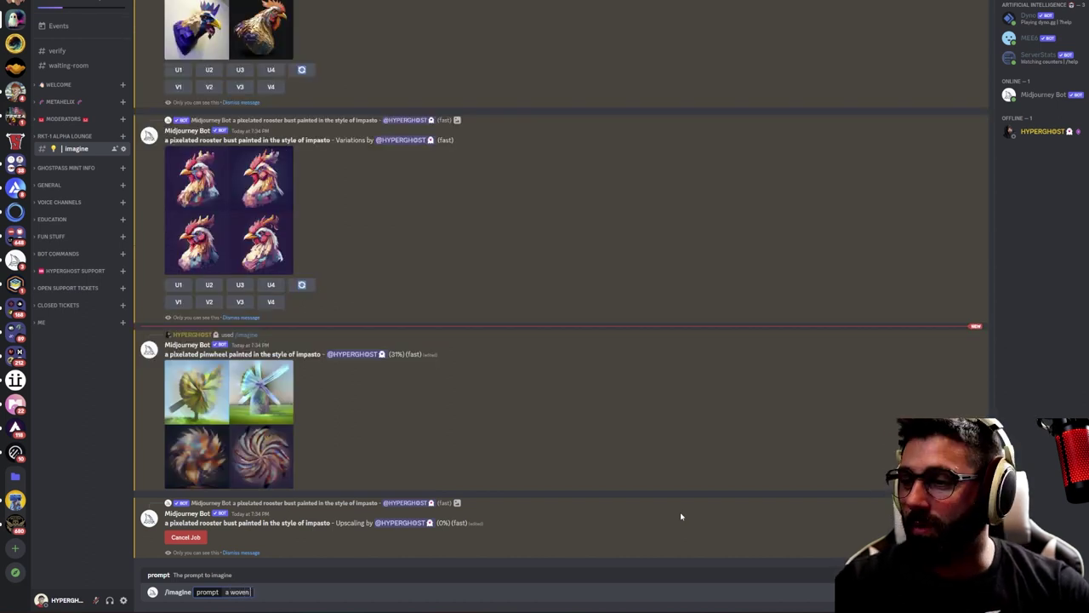
text( leather glove)
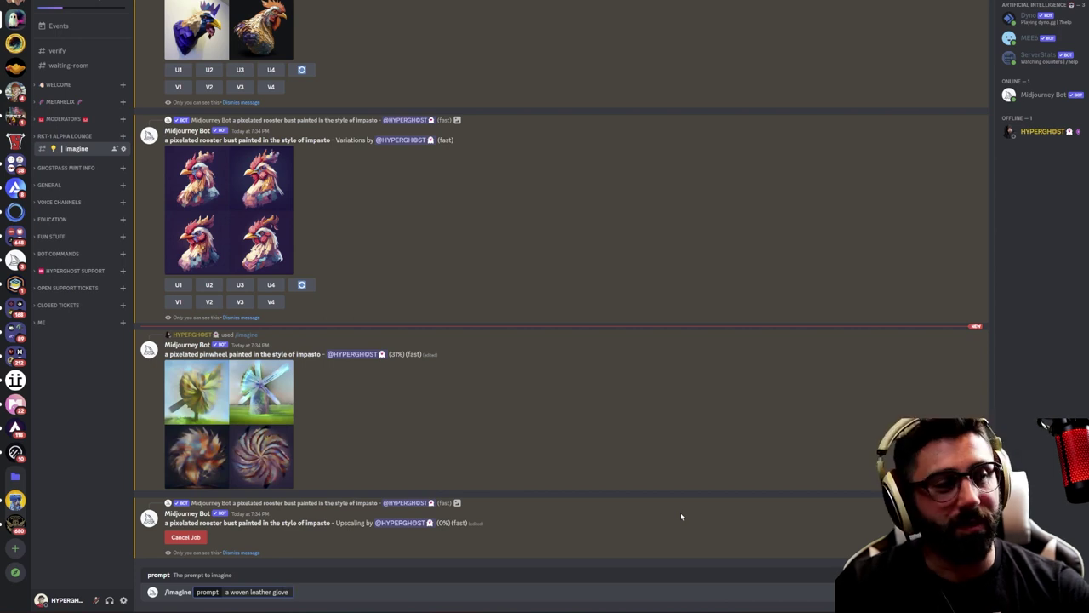
text( clenched into a giant fist in th)
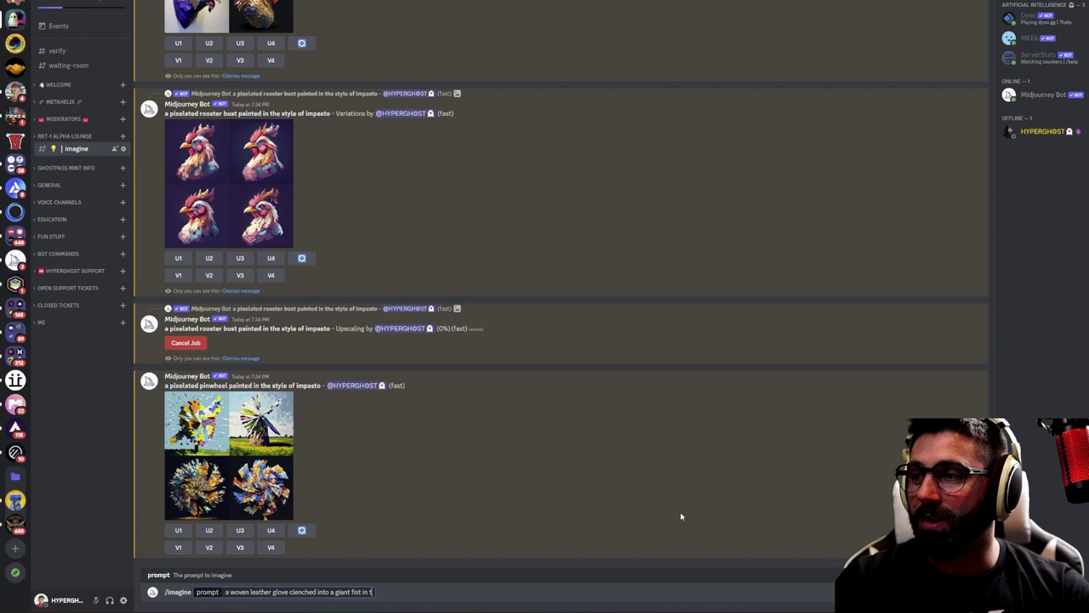
key(BackSpace)
key(BackSpace)
key(BackSpace)
key(BackSpace)
key(BackSpace)
text(painted in)
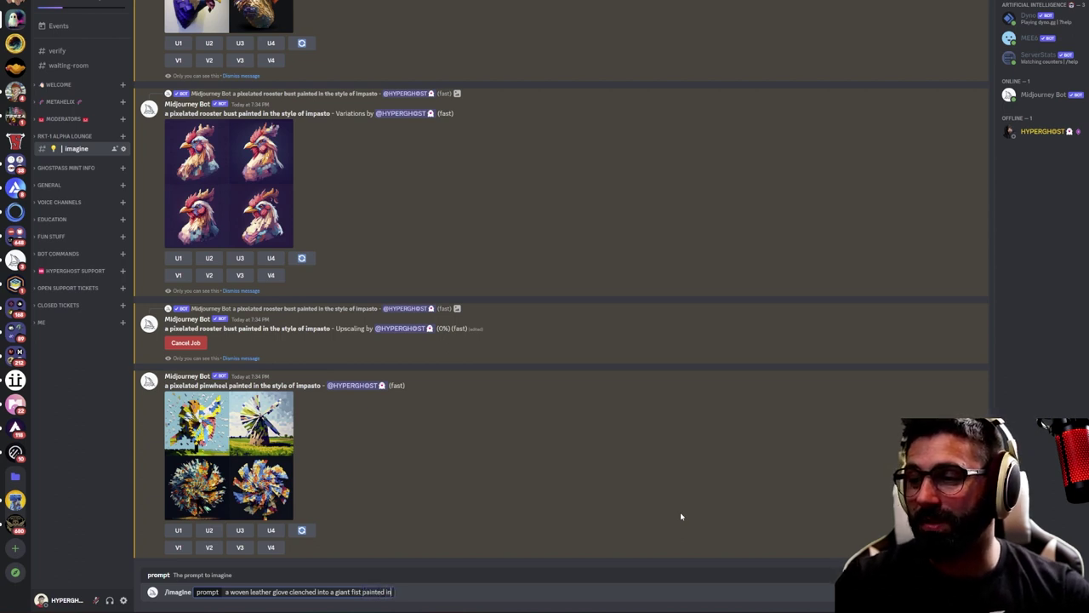
text( the style of impasto)
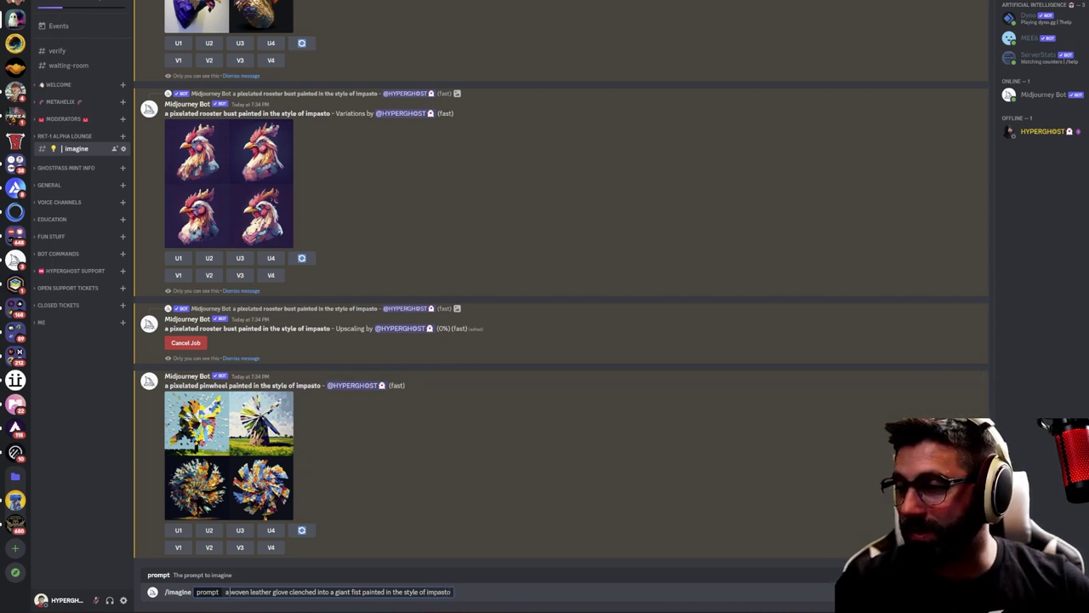
text(pixelated)
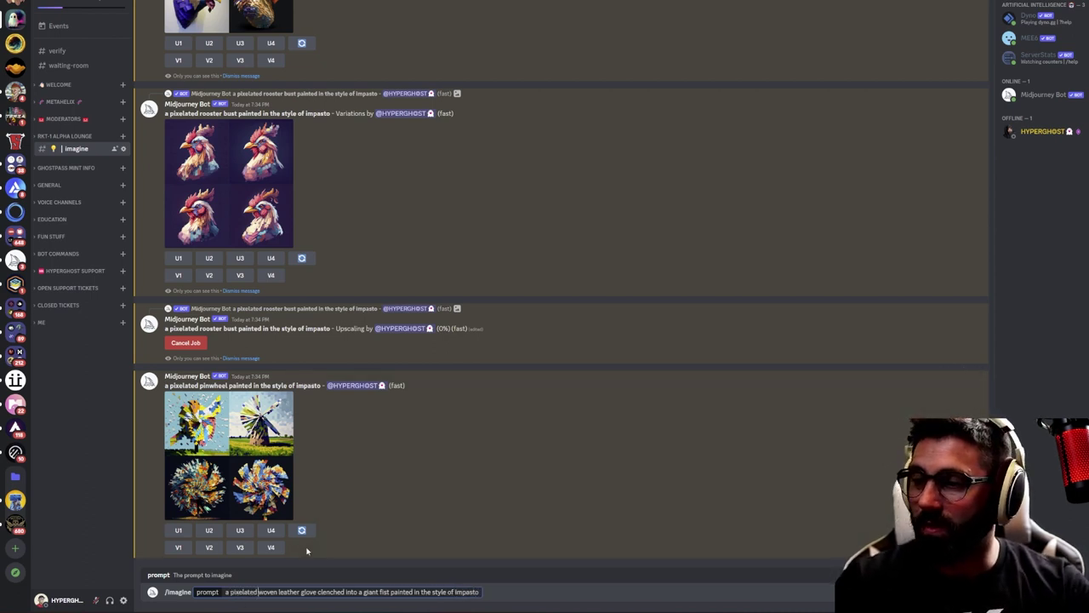
key(Return)
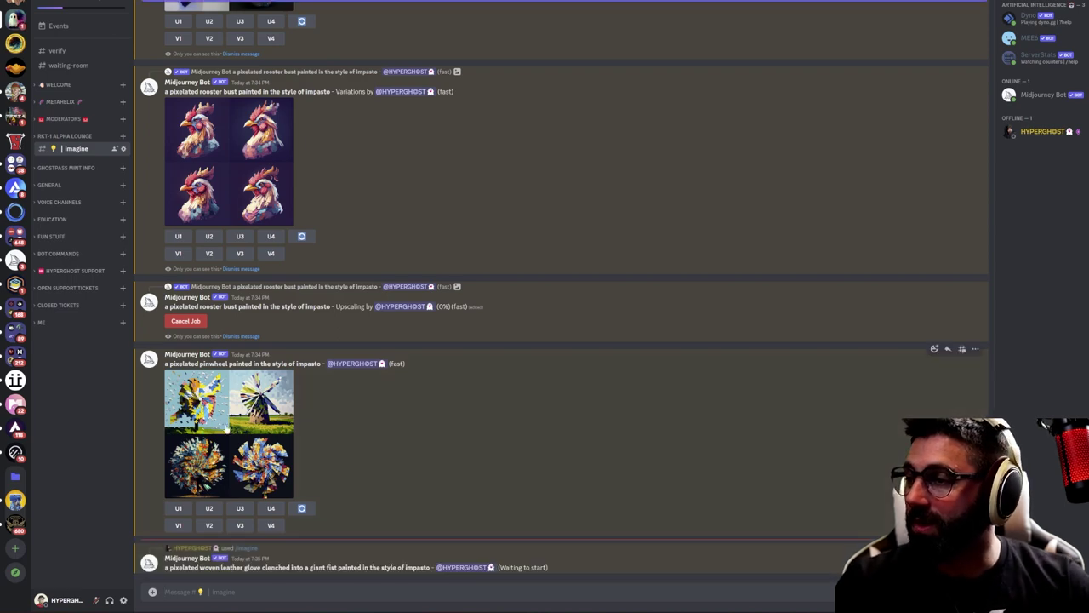
Inspect the enlarged pinwheel grid and reuse its prompt text in a new /imagine command
click(240, 407)
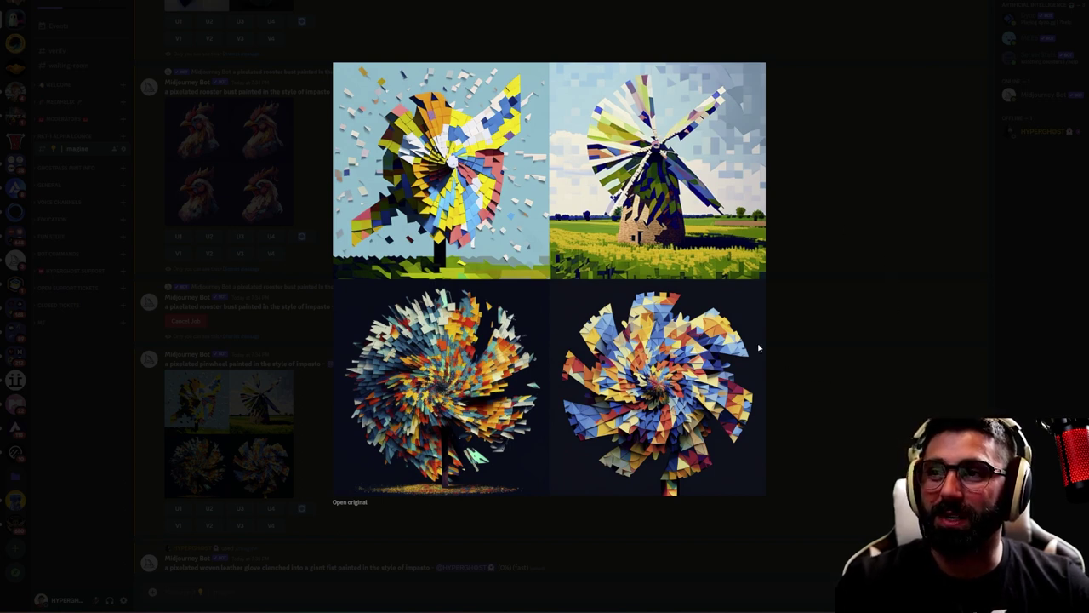
click(810, 347)
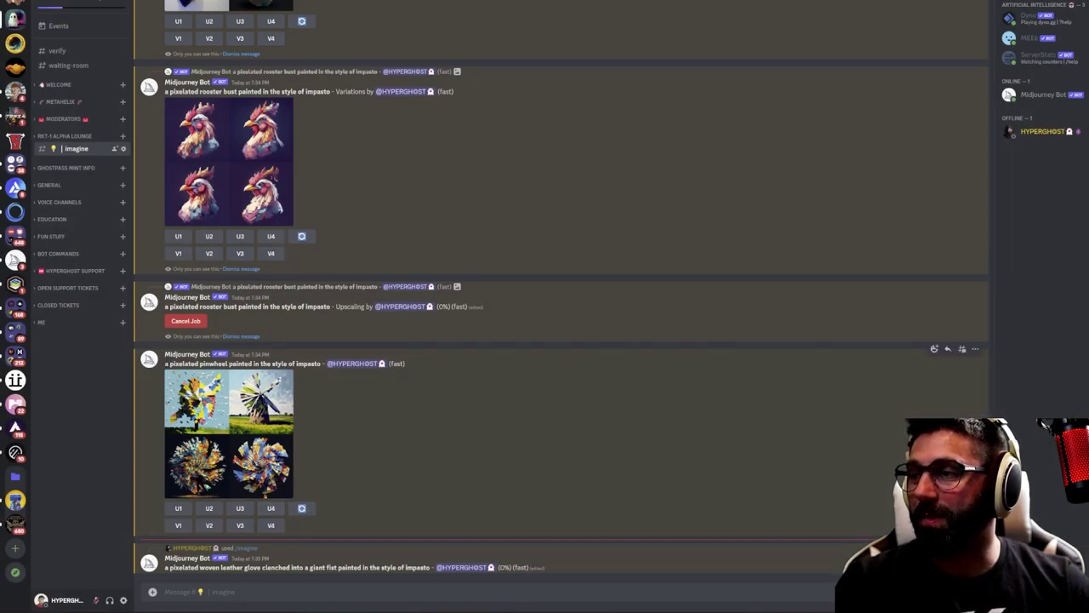
drag(165, 363, 321, 365)
key(ctrl+c)
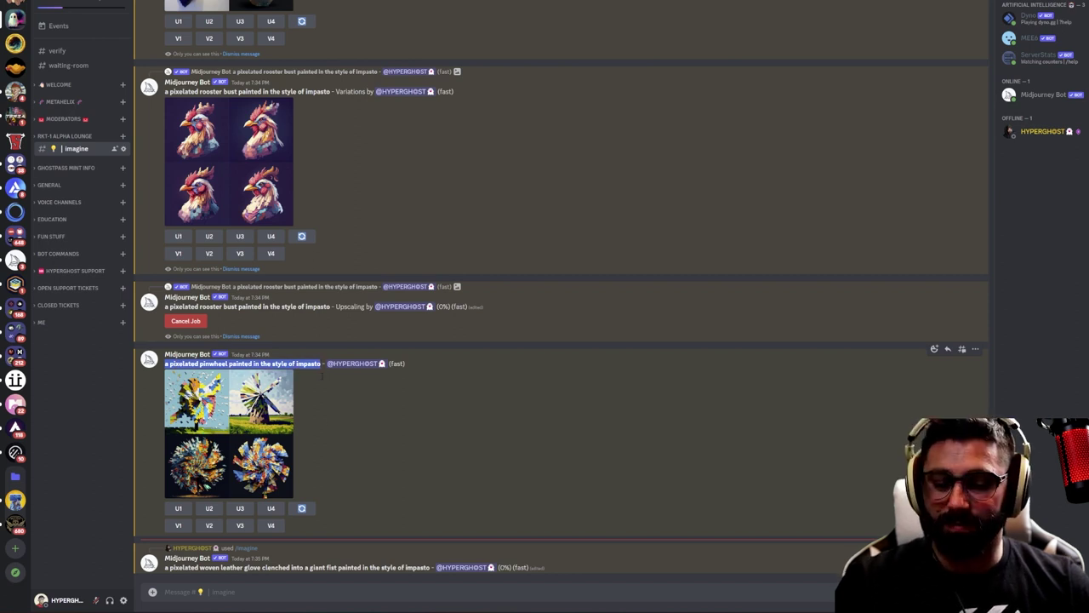
click(335, 590)
text(/imagine)
key(Tab)
key(ctrl+v)
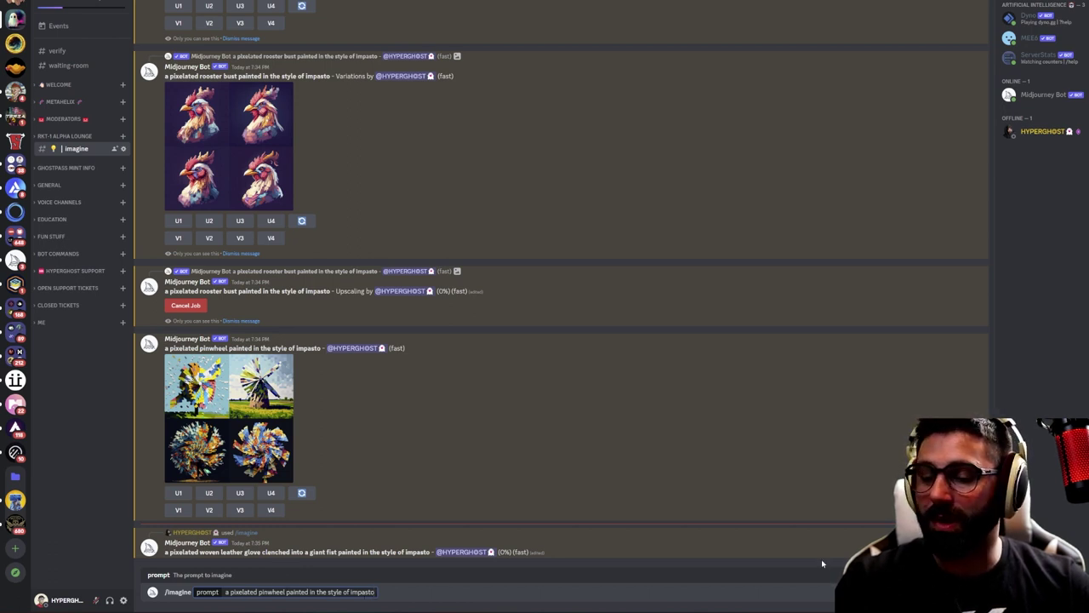
Extend the pinwheel prompt with "in red blue orange yellow green and purple" and submit it
text(in red b)
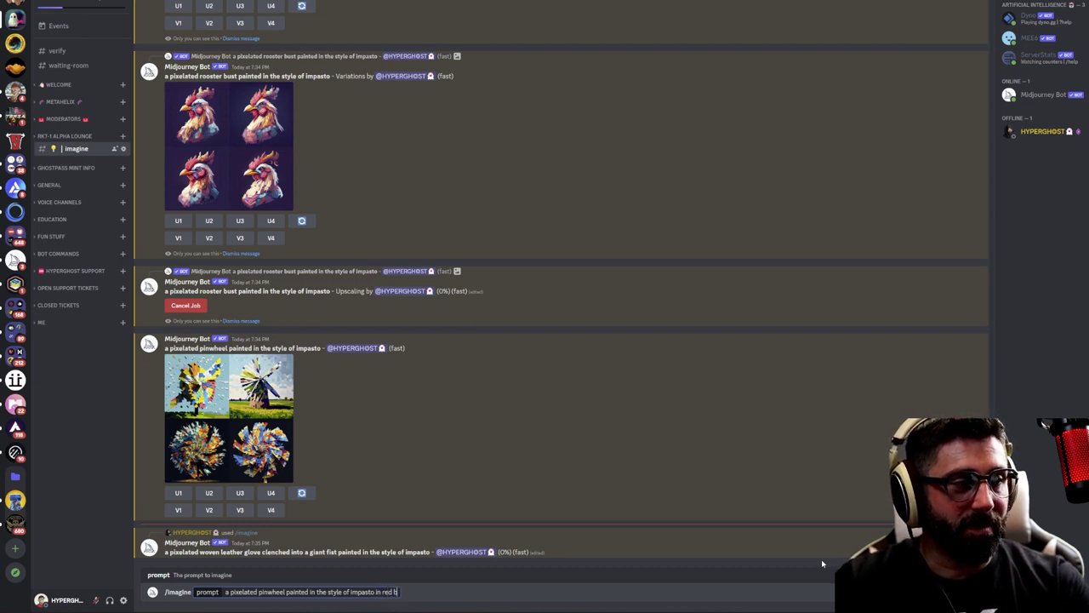
text(lue orange yellow and green)
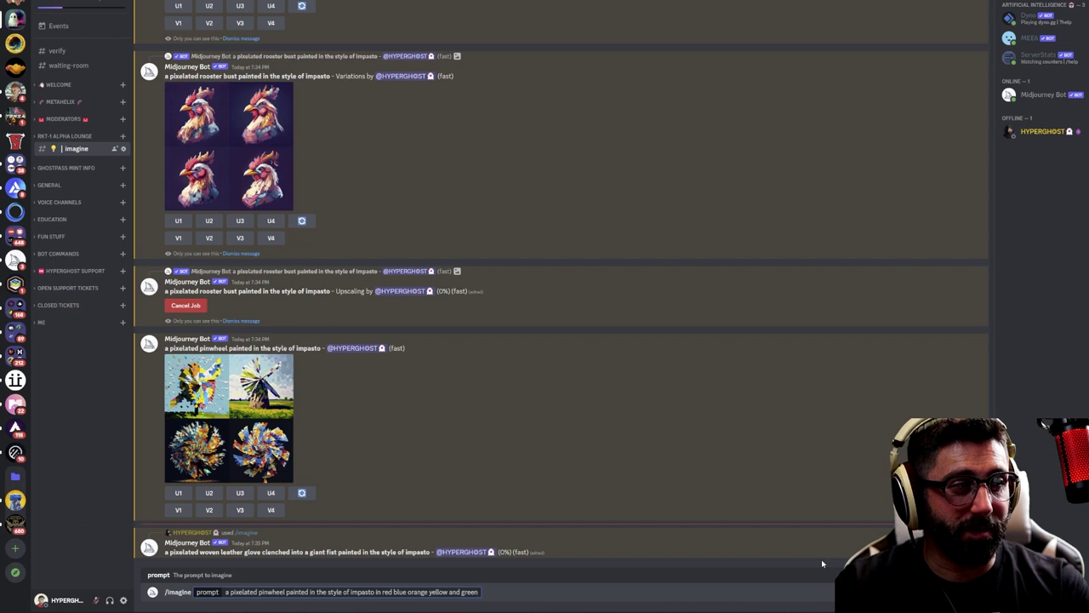
key(BackSpace)
key(BackSpace)
key(BackSpace)
key(BackSpace)
key(BackSpace)
key(BackSpace)
key(BackSpace)
key(BackSpace)
key(BackSpace)
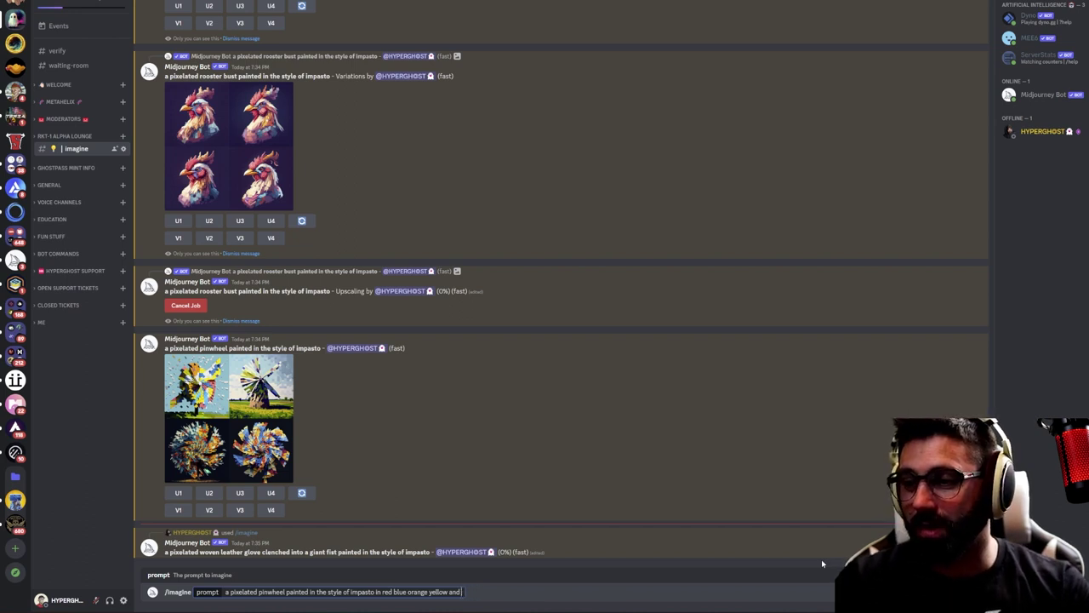
text(green and purple)
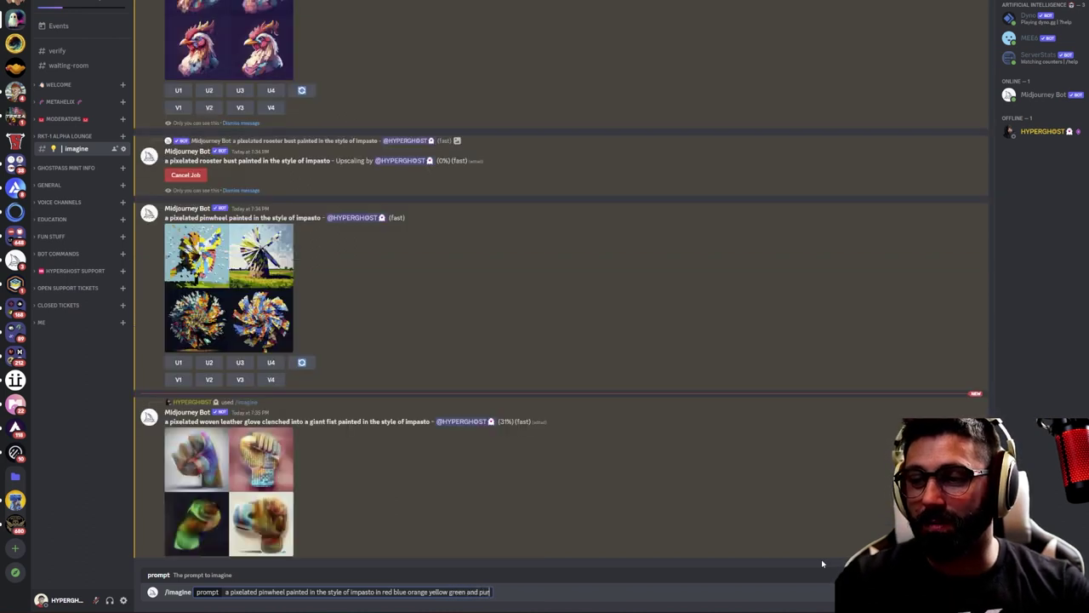
key(Return)
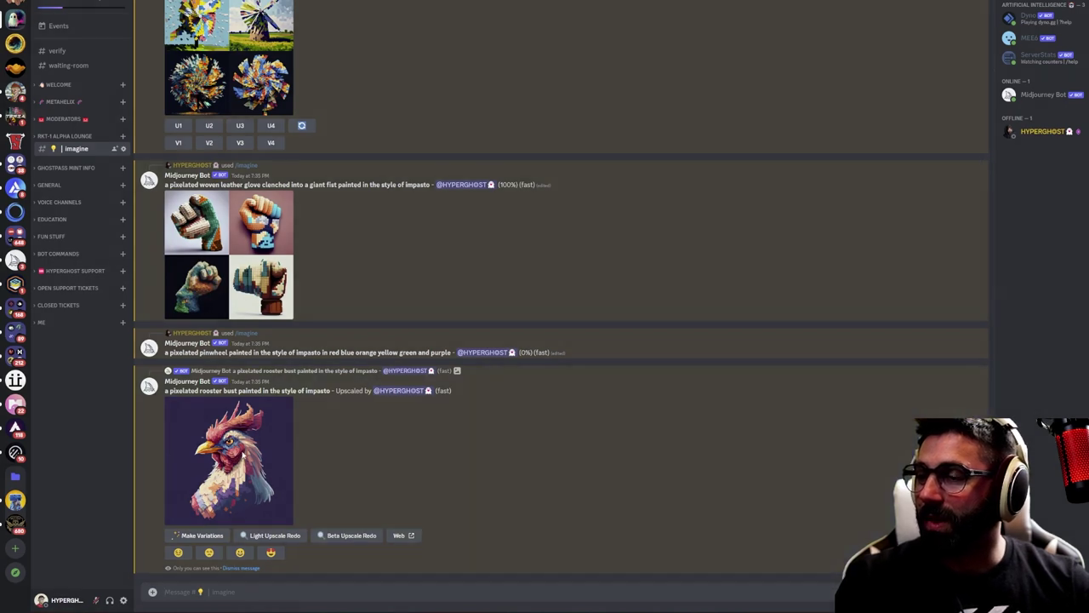
Enlarge the upscaled rooster bust, save the image to disk, and close the enlarged view
click(242, 457)
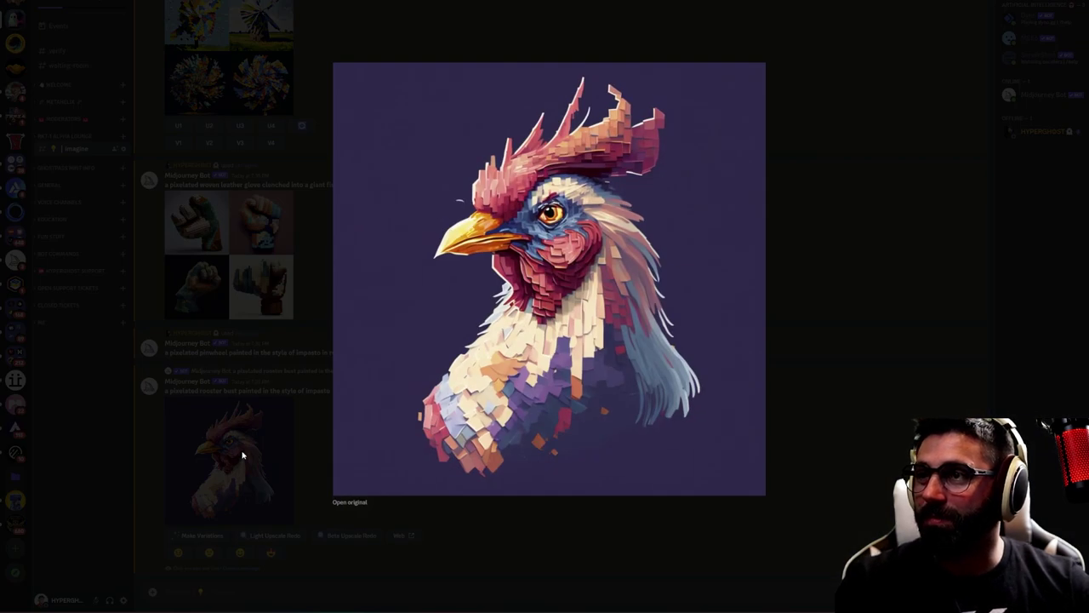
right_click(625, 280)
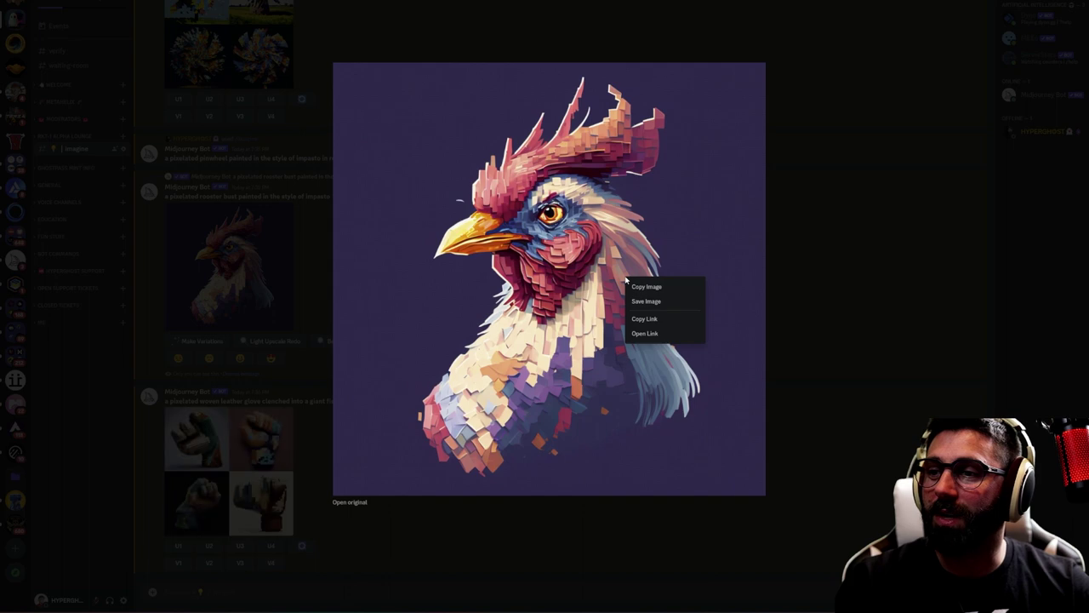
click(343, 510)
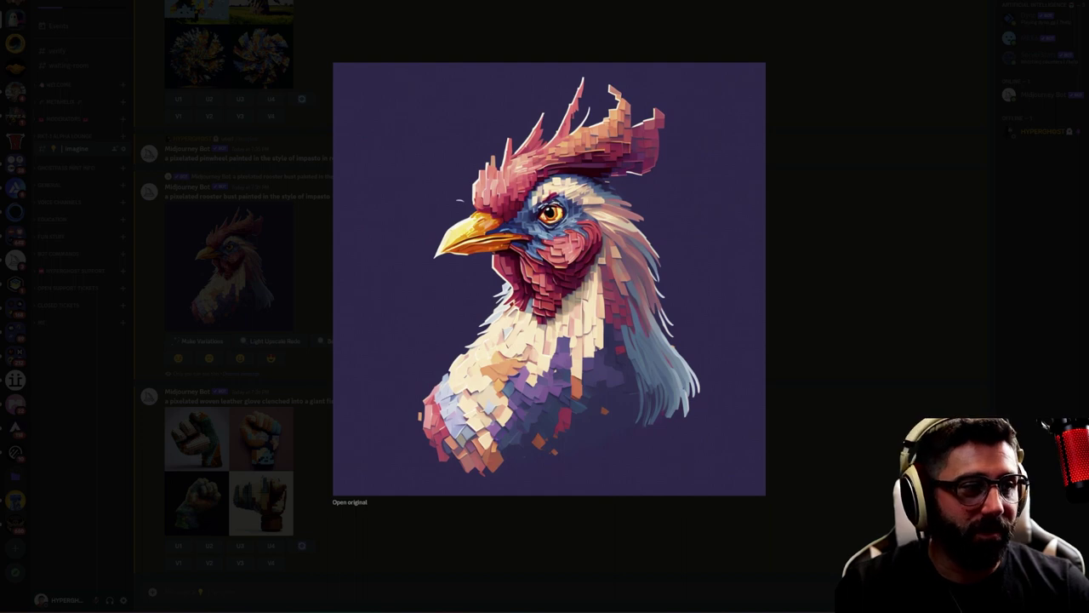
click(819, 398)
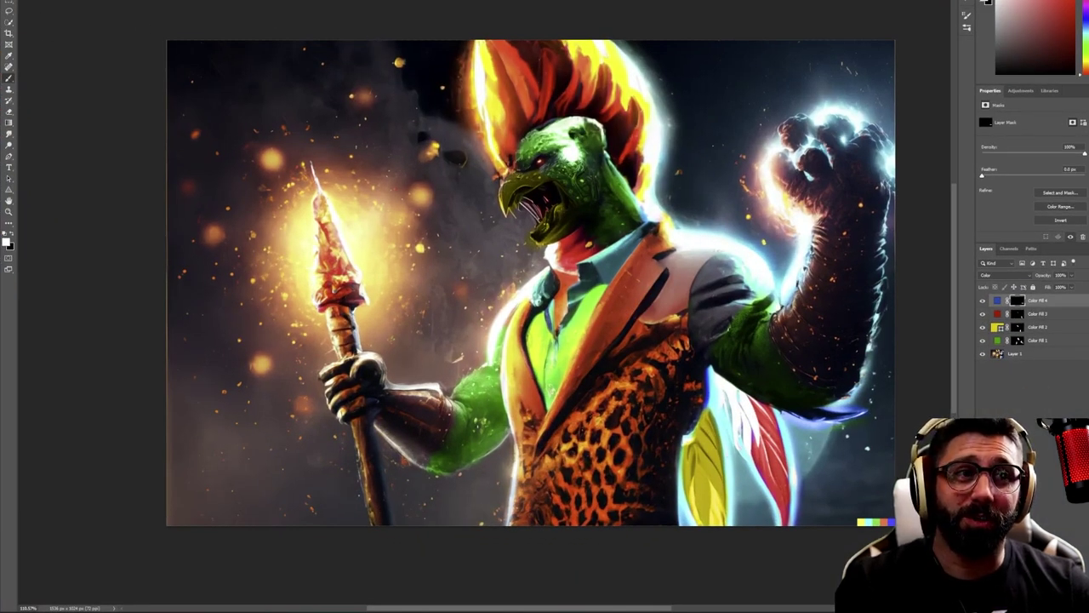
Create a new 3000 x 3000 px document at 72 ppi in Photoshop from the recent presets
click(19, 0)
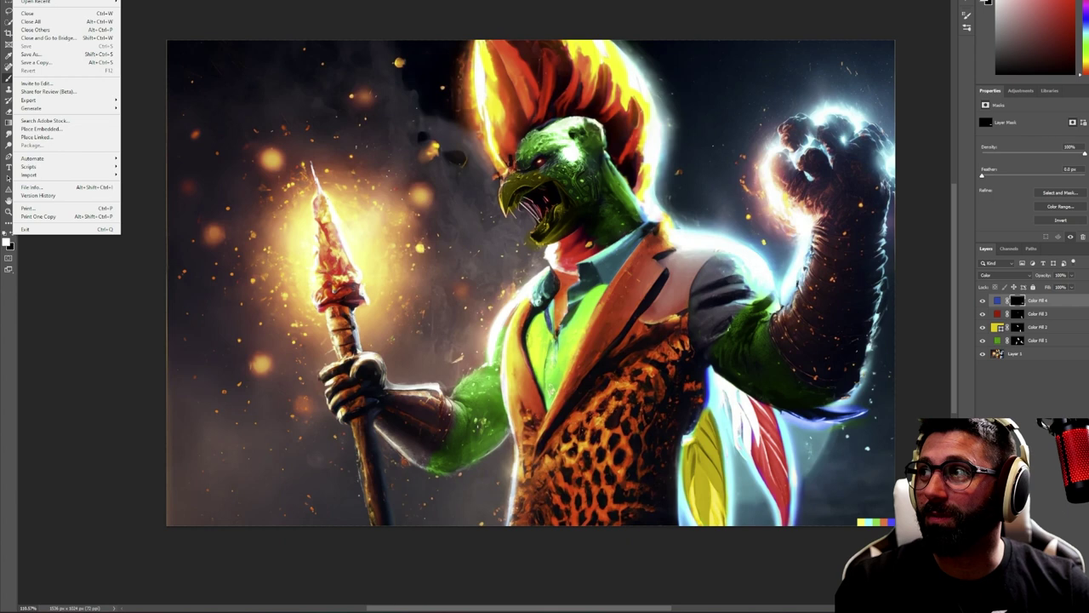
click(34, 0)
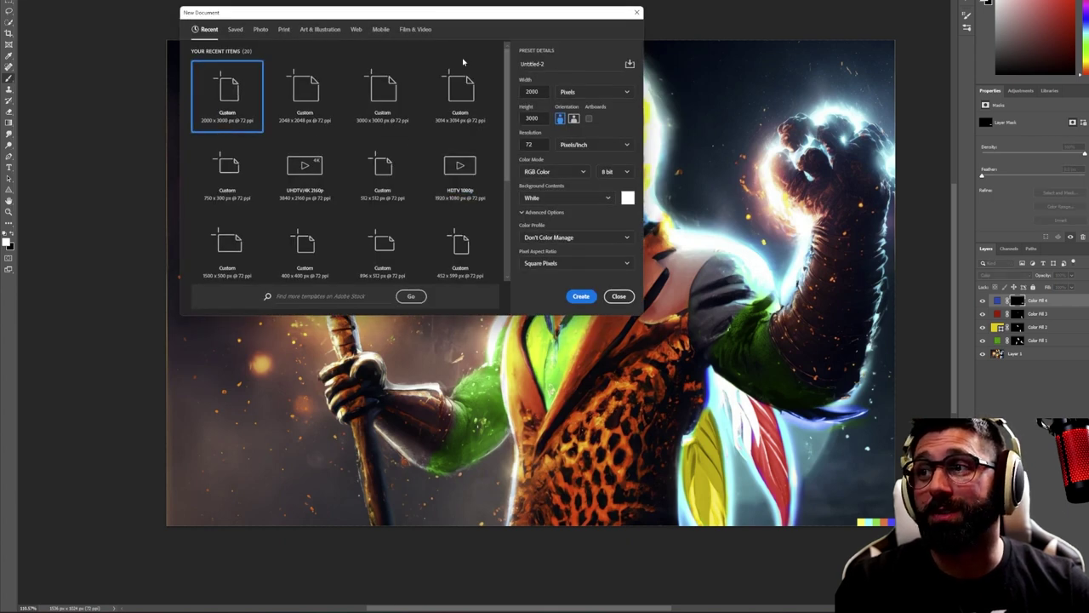
click(405, 98)
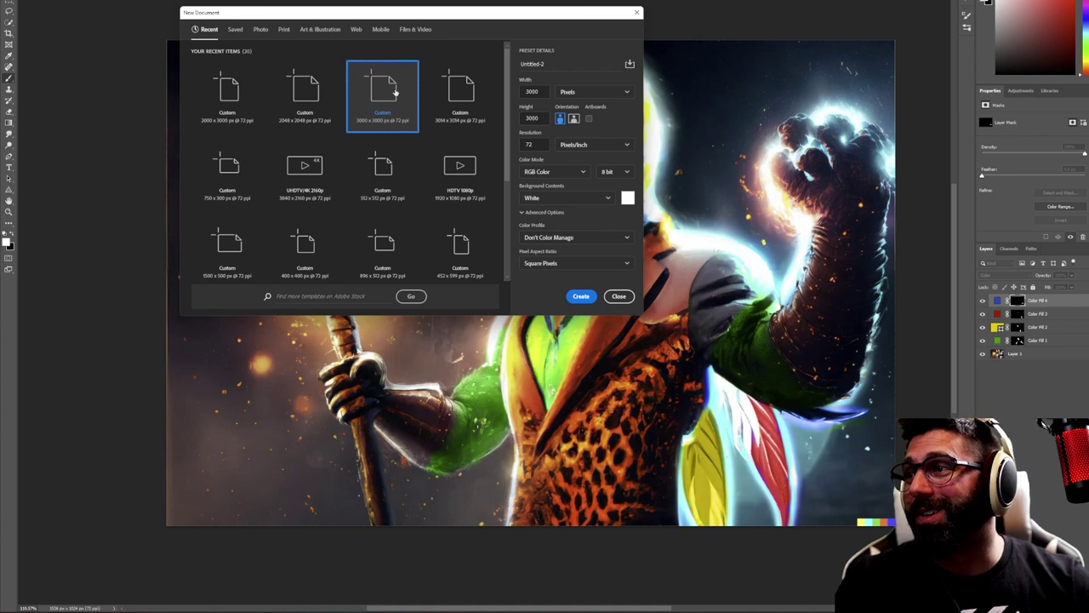
double_click(395, 93)
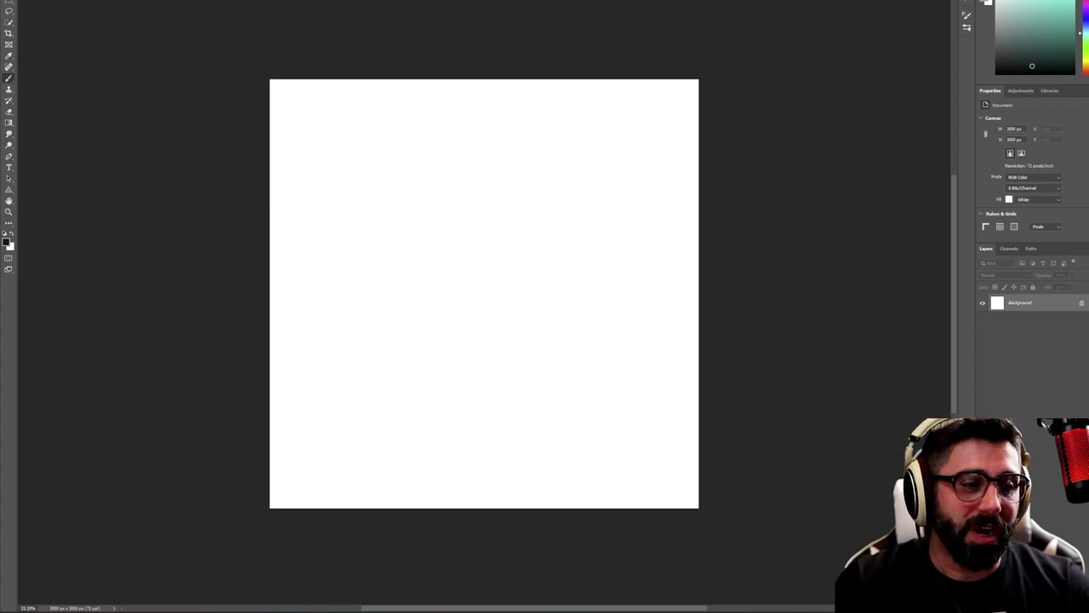
Bring up the Downloads folder, move it aside, and place the saved rooster bust image in the upper part of the blank canvas
key(alt+Tab)
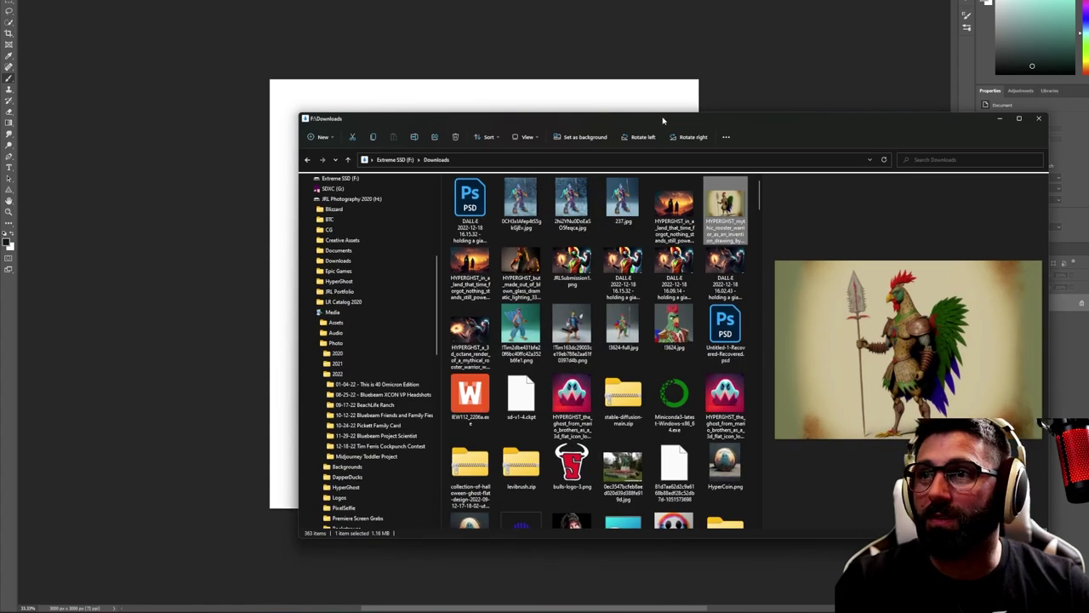
drag(663, 119, 1088, 89)
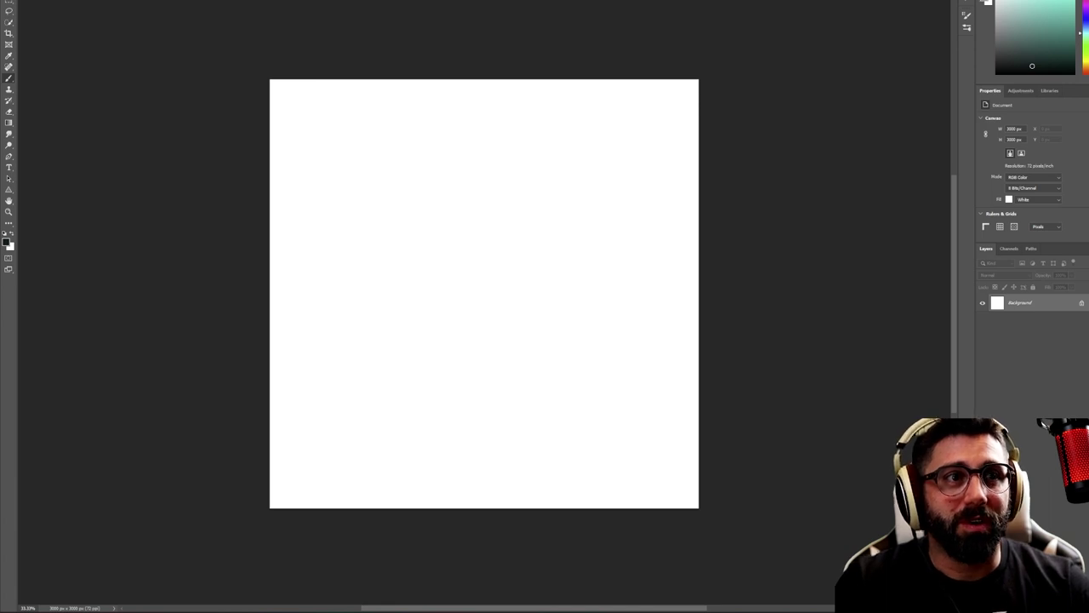
drag(947, 269, 389, 226)
drag(500, 254, 484, 181)
Flip the placed rooster image horizontally, commit the transform, and move it to the horizontal centre near the canvas's upper edge
click(38, 0)
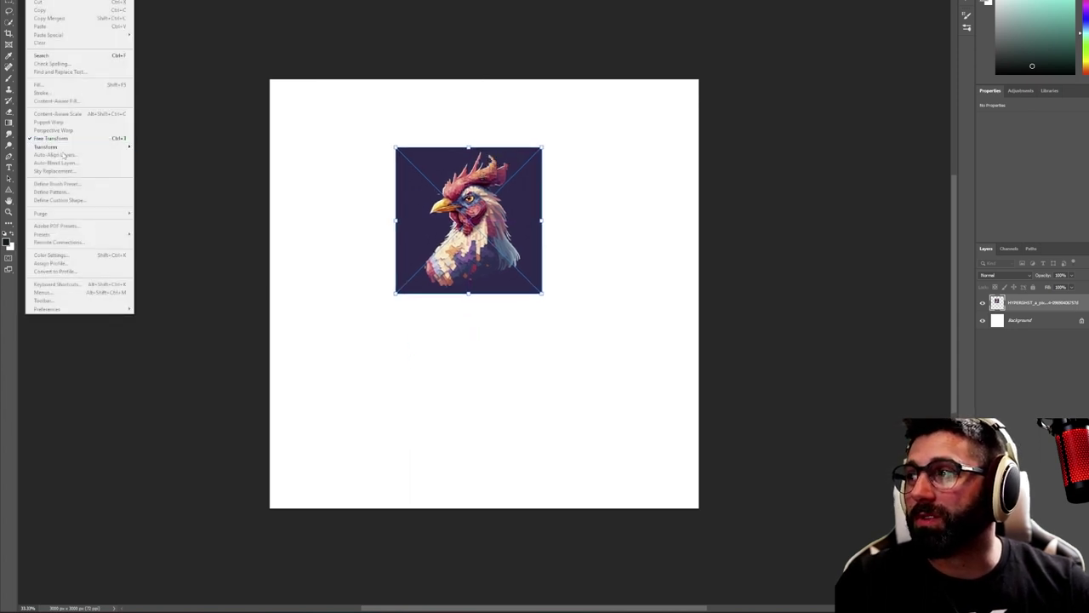
mouse_move(68, 147)
click(169, 306)
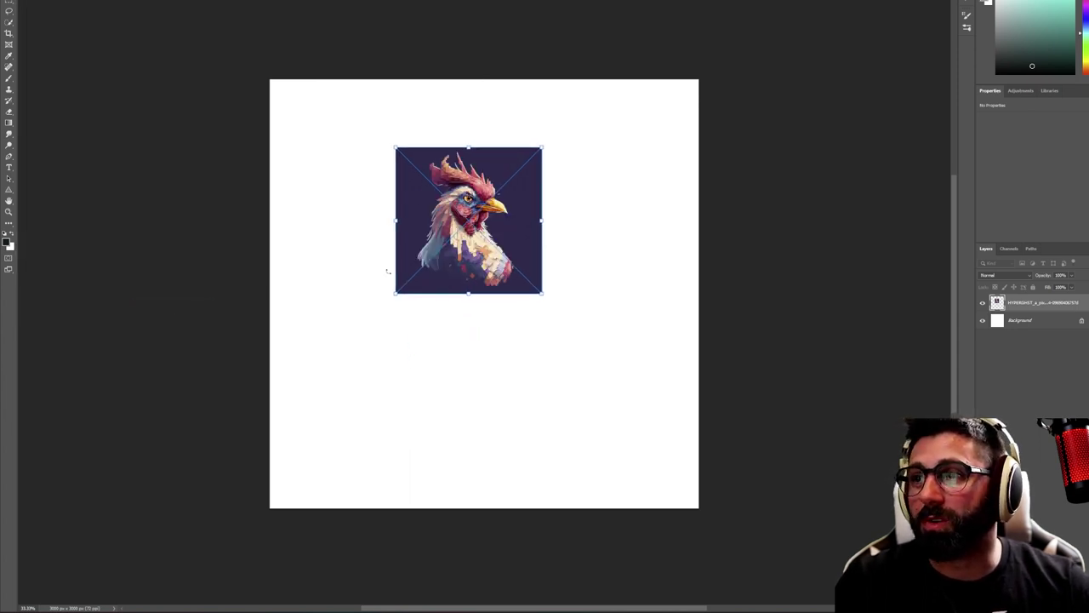
key(Return)
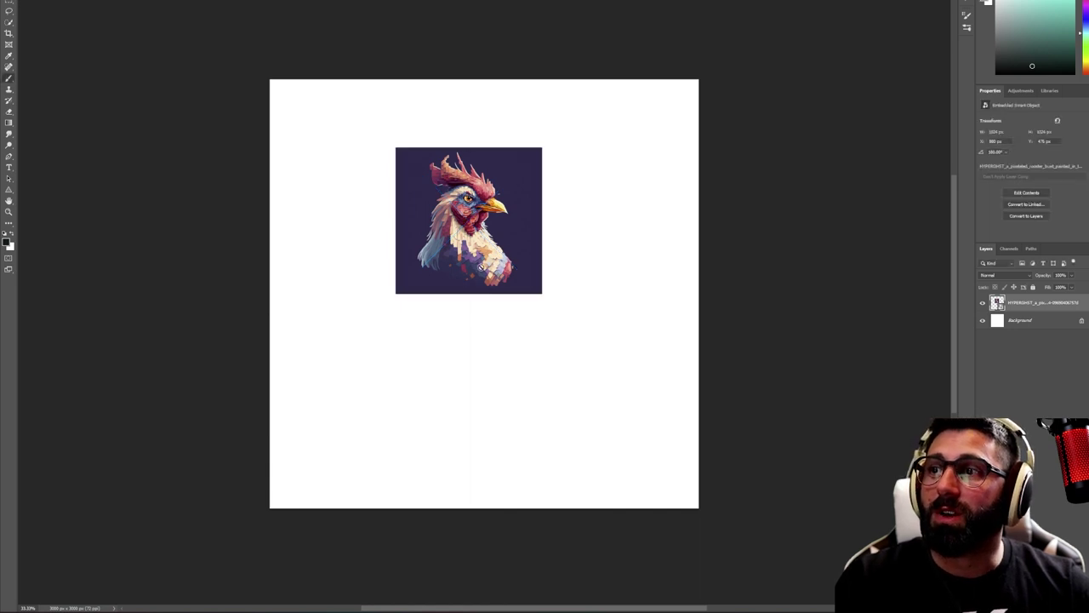
drag(442, 226, 460, 208)
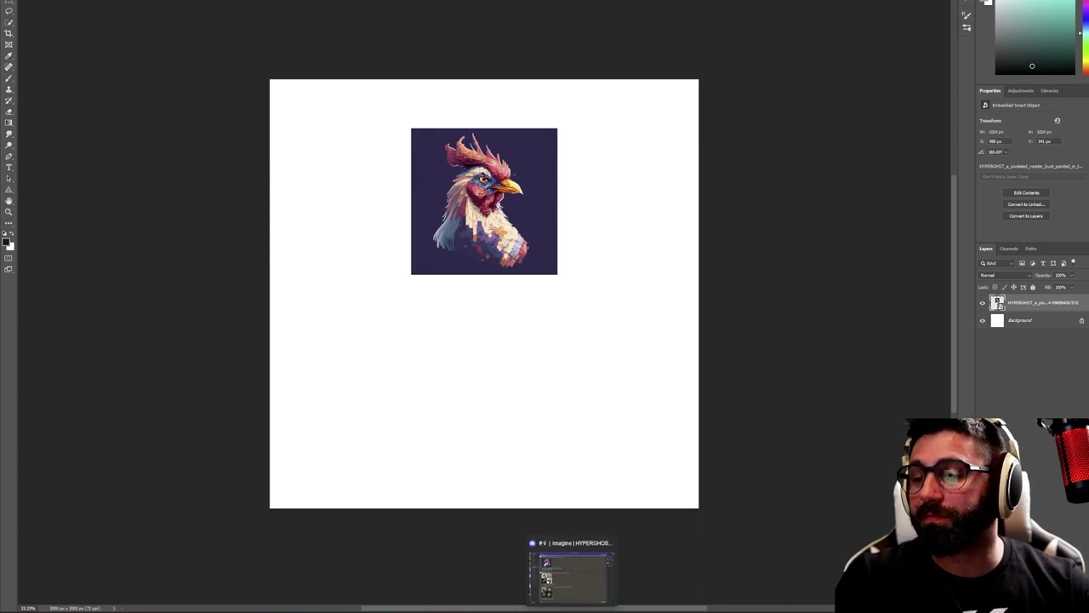
Switch back to Discord and examine the enlarged grid of red, blue, orange, yellow, green and purple pinwheels
mouse_move(570, 609)
click(570, 574)
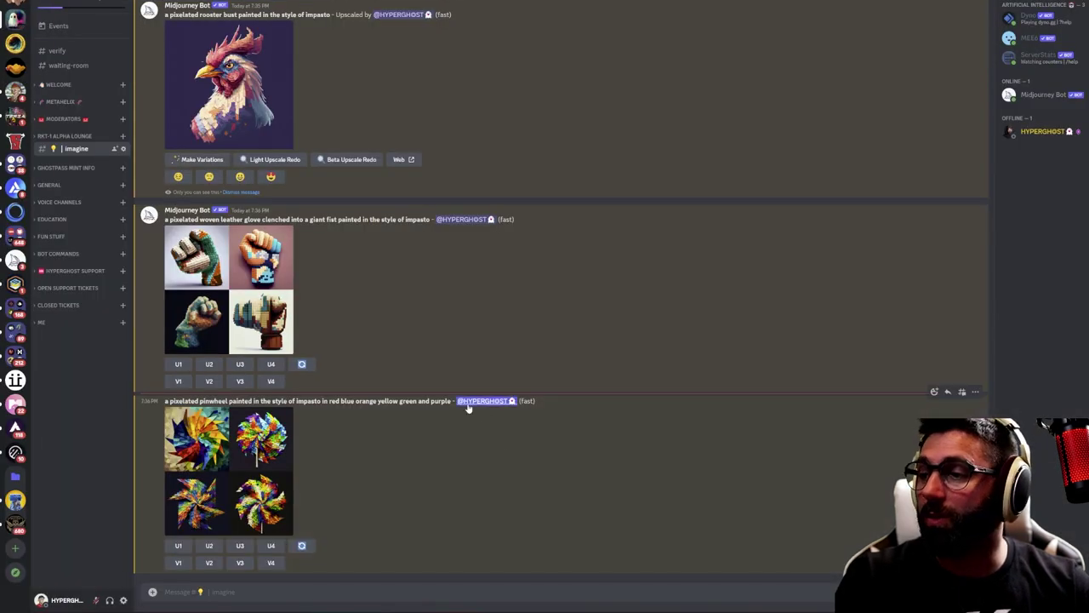
click(209, 458)
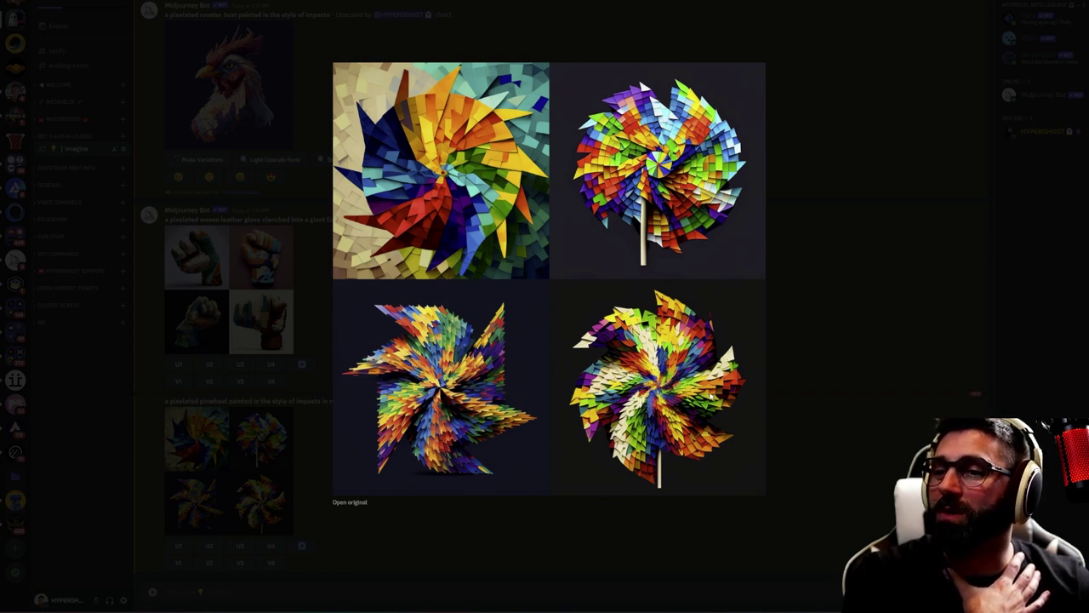
Upscale the fourth pinwheel image and examine the enlarged grid of clenched leather glove images
click(849, 336)
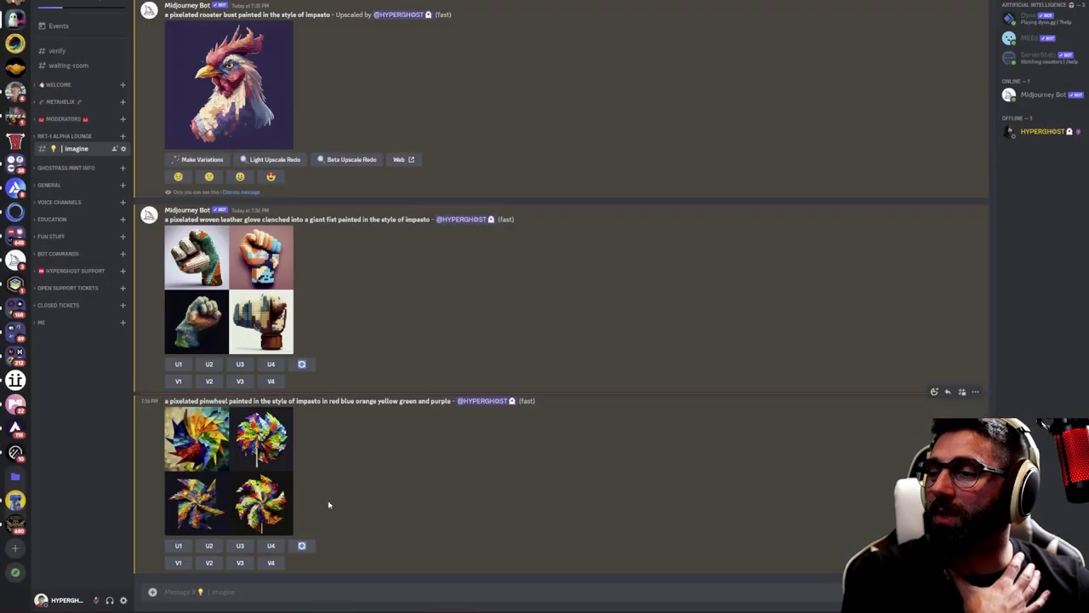
click(271, 546)
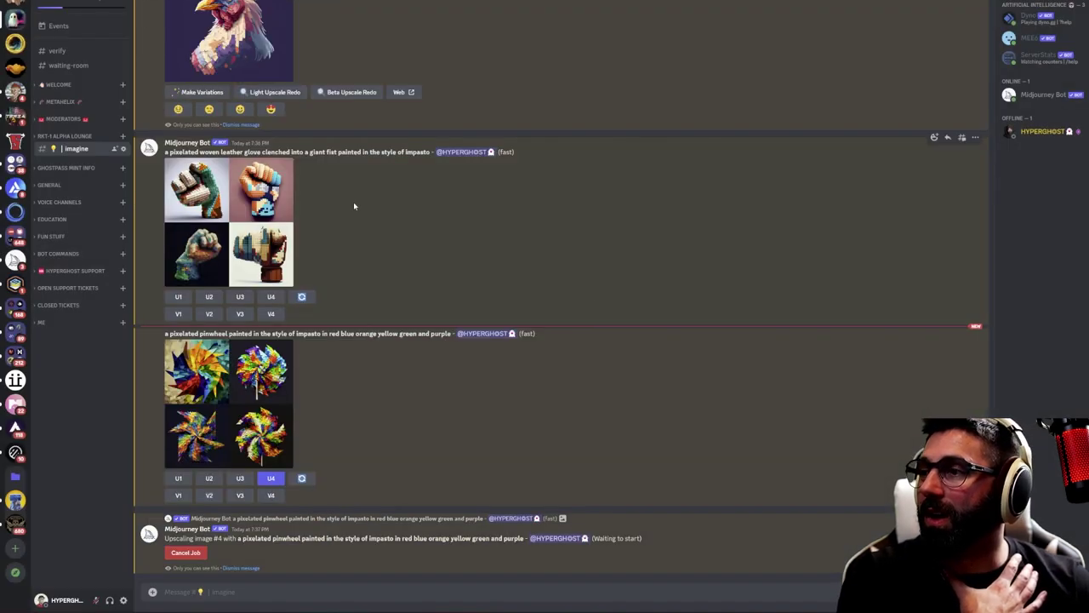
click(262, 194)
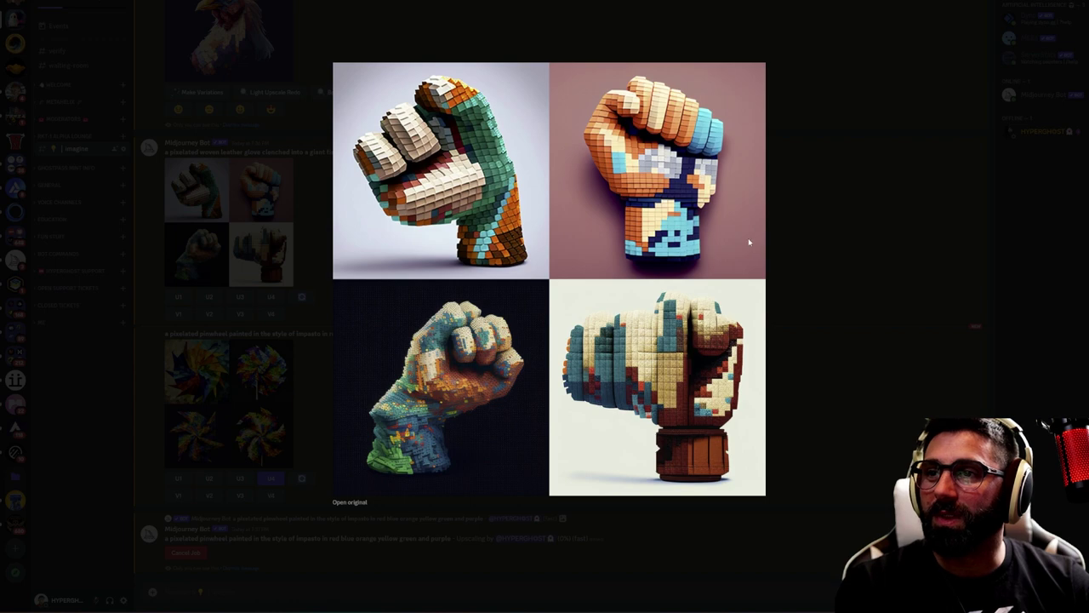
click(827, 210)
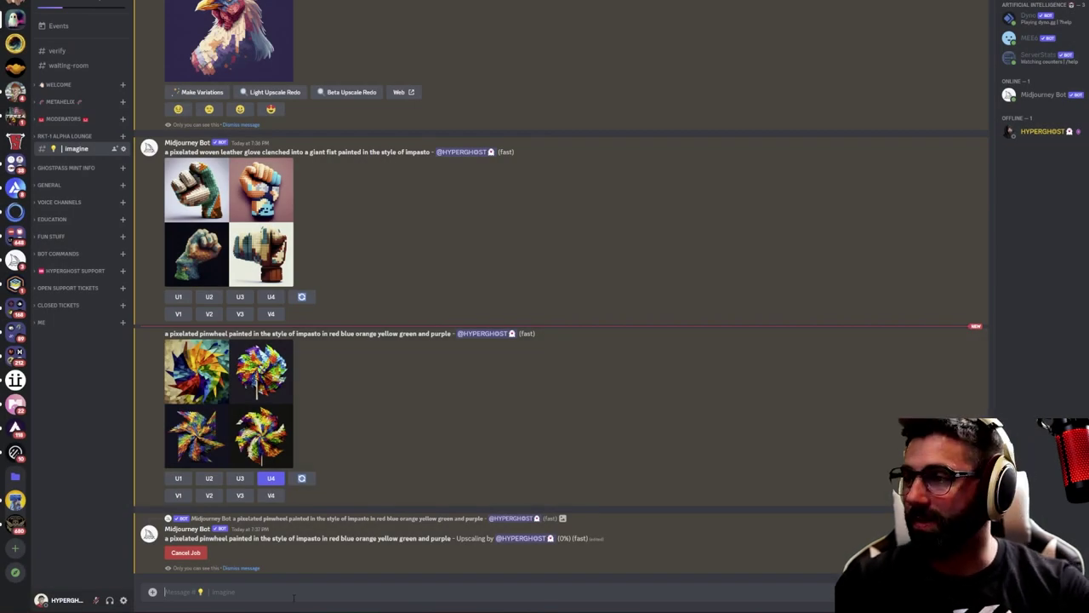
Submit the /imagine prompt "a pixelated woven leather gauntlet clenched into a giant fist painted in the style of impasto and punching the air"
text(/imagine)
key(Tab)
text(a pixelated woven leather gauntlet)
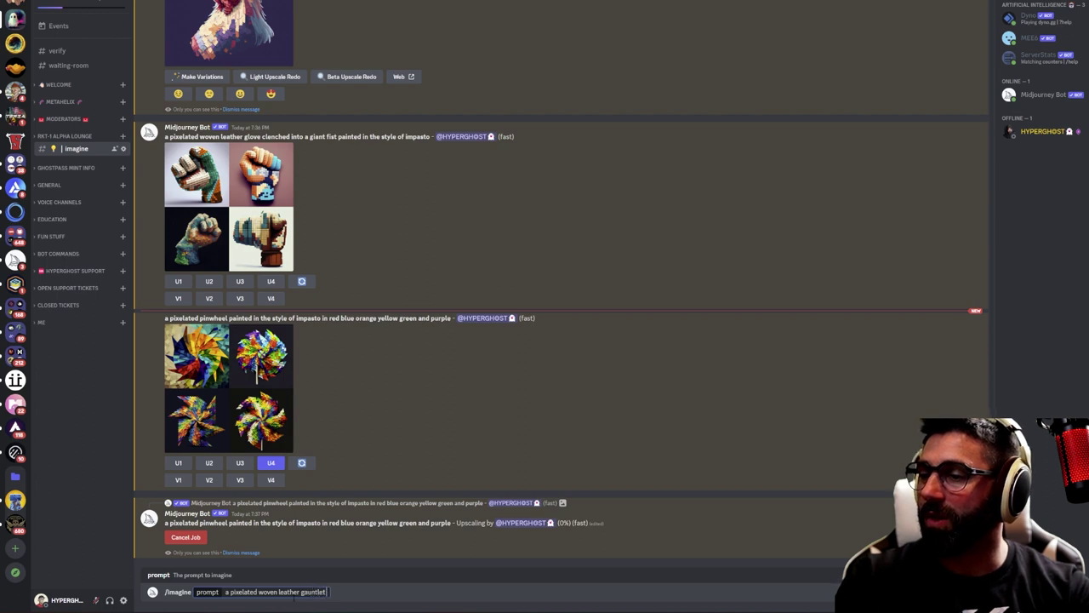
text( clenche)
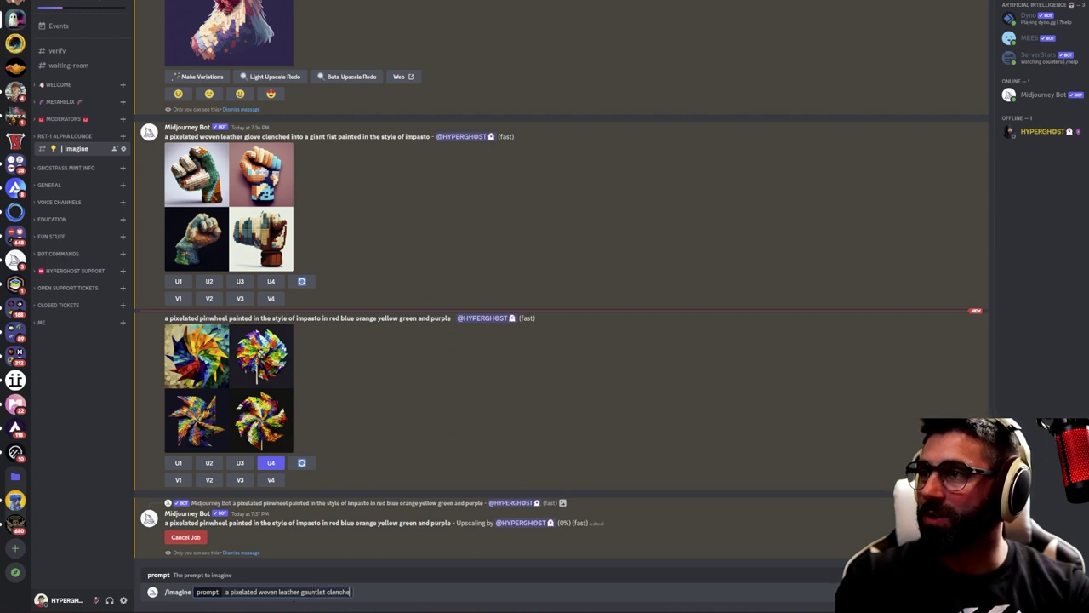
text(d into a giant f)
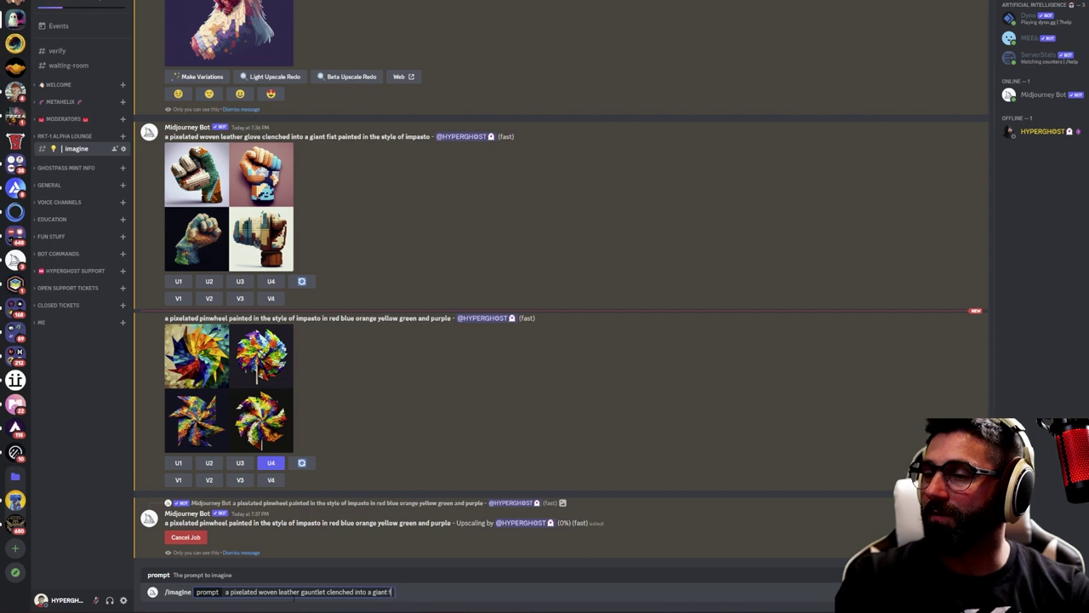
text(ist painted int he)
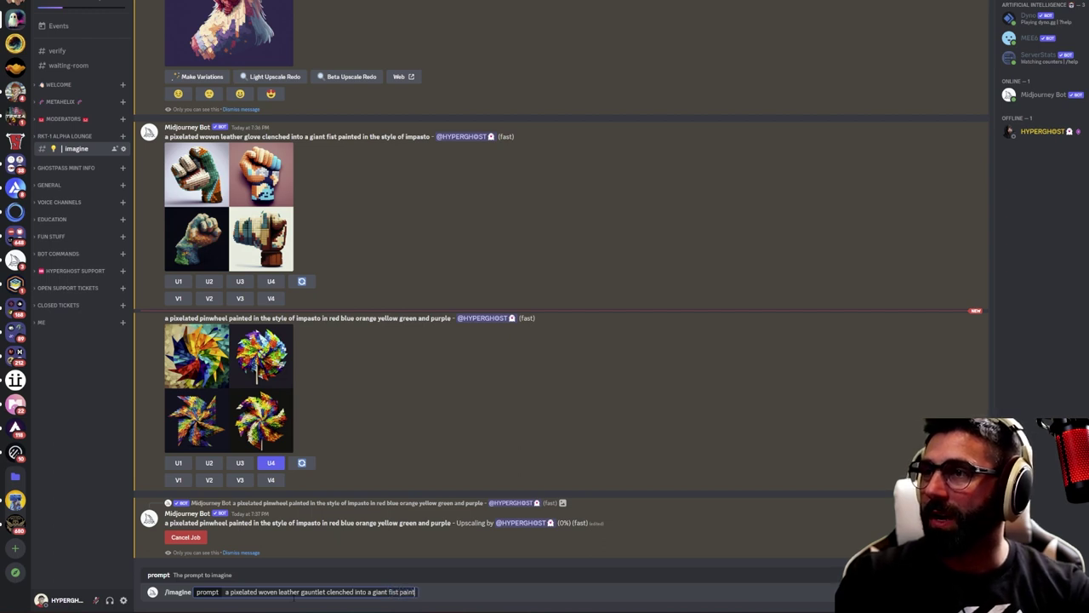
key(BackSpace)
key(BackSpace)
key(BackSpace)
key(BackSpace)
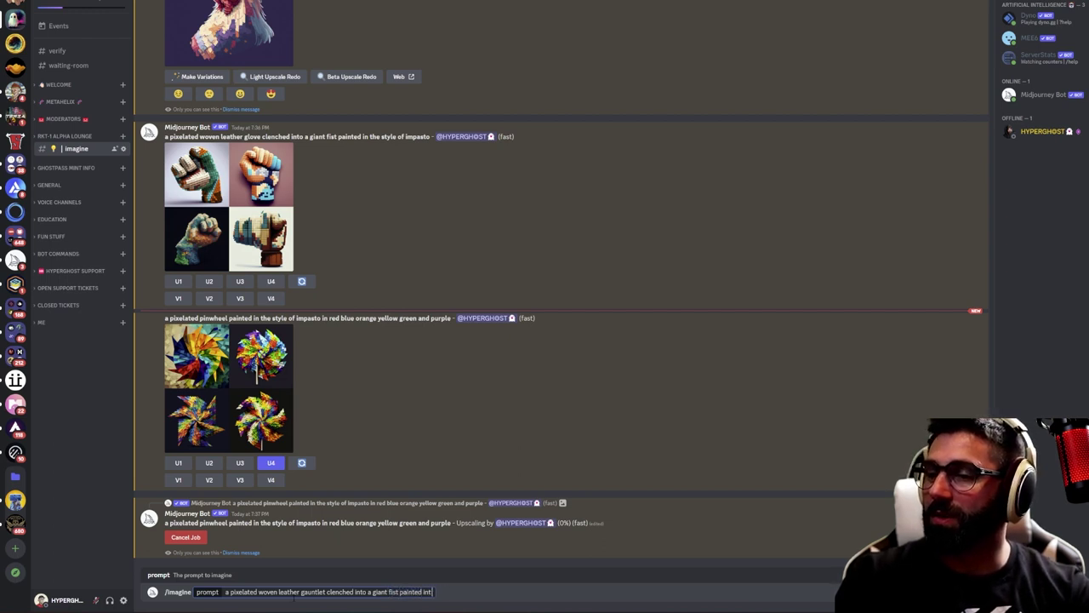
text(the style of impasto)
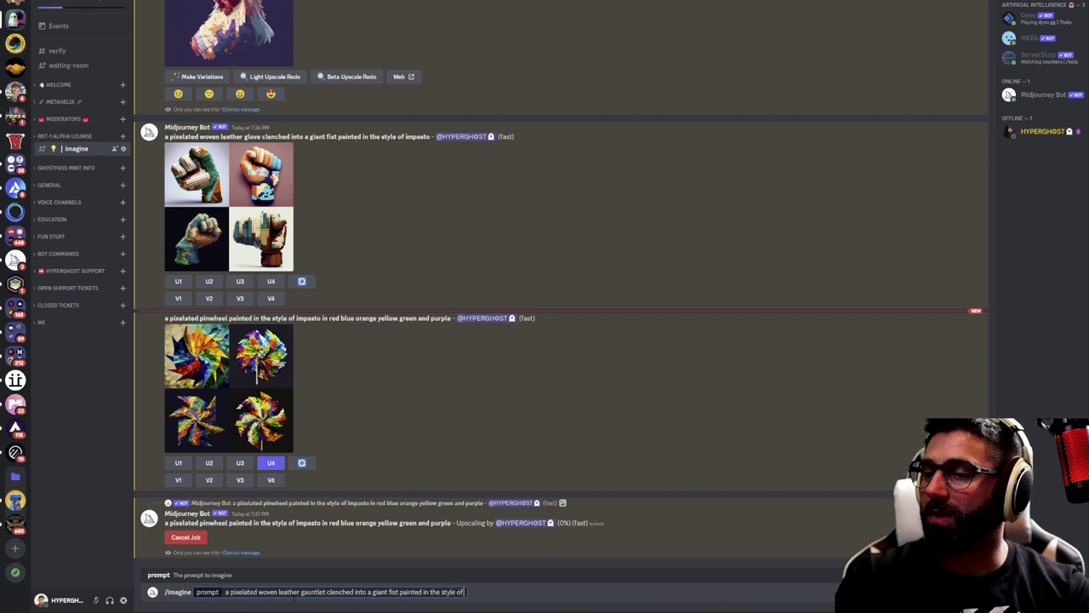
key(BackSpace)
text(to )
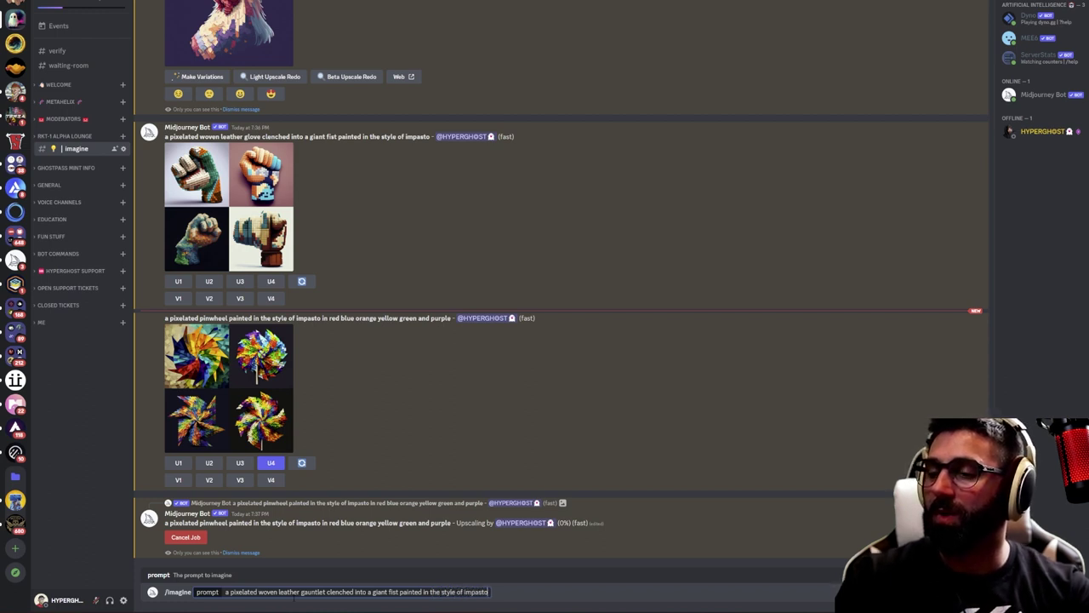
text(and punching the air)
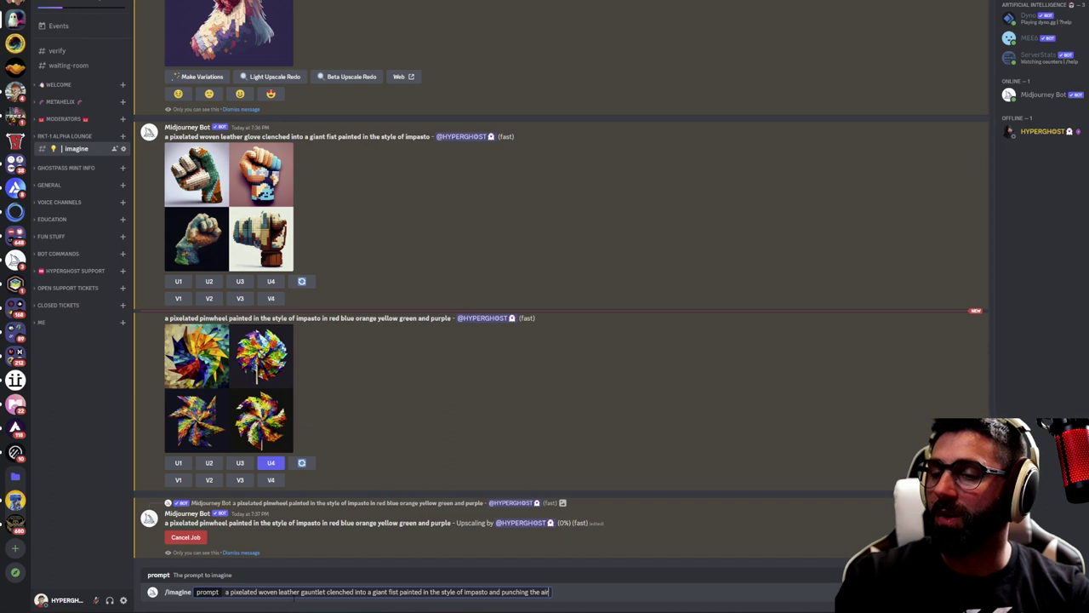
key(Return)
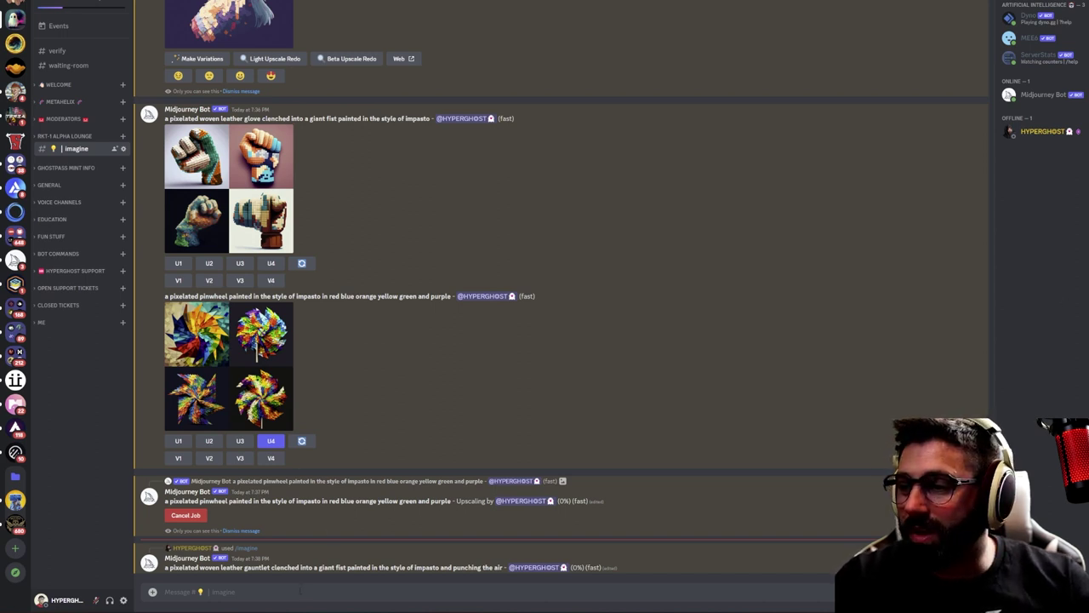
Submit the /imagine prompt "a pixelated leopard print smokers jacket in orange and lime green"
text(/imagine)
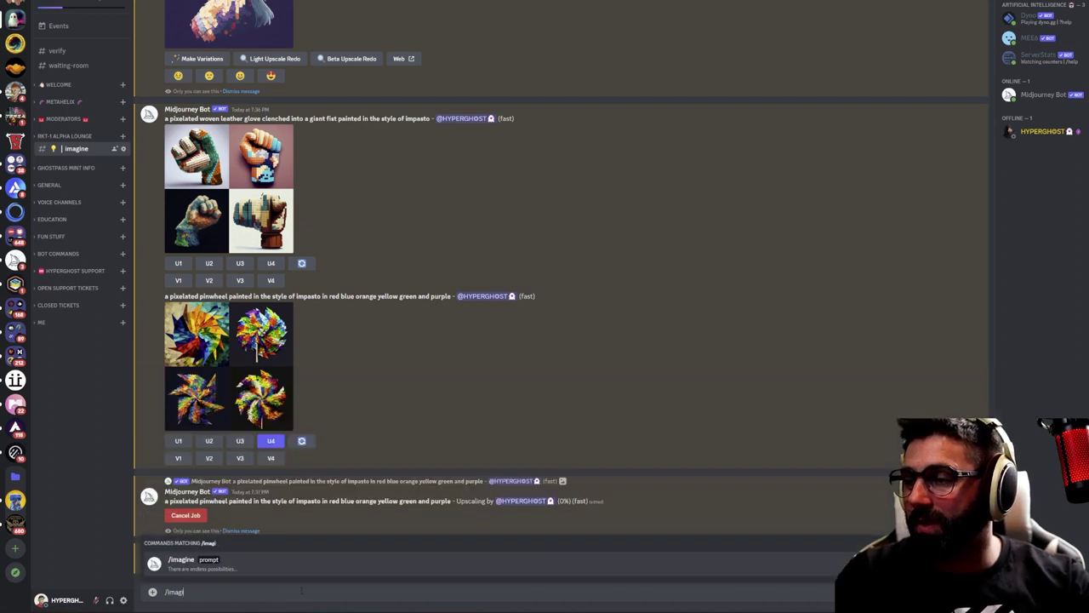
key(Tab)
text(a pixelat)
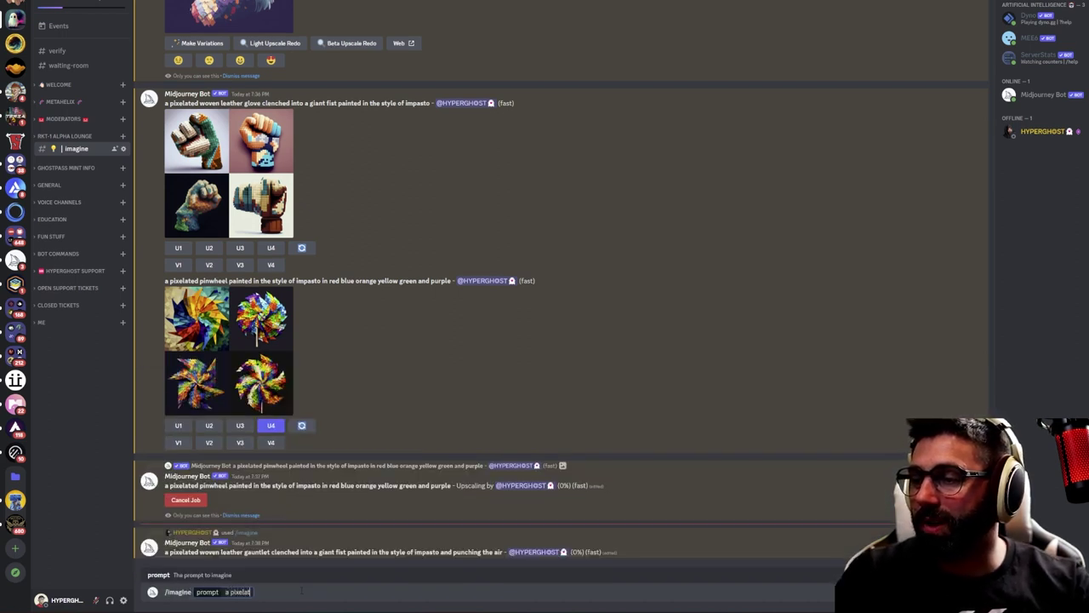
text(ed leop)
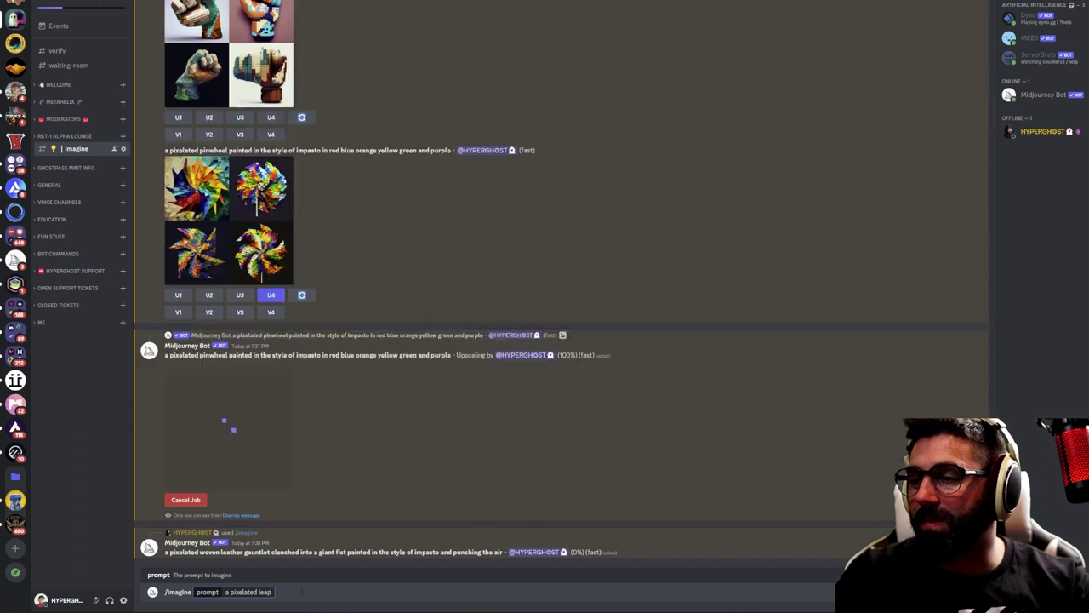
text(ard pri)
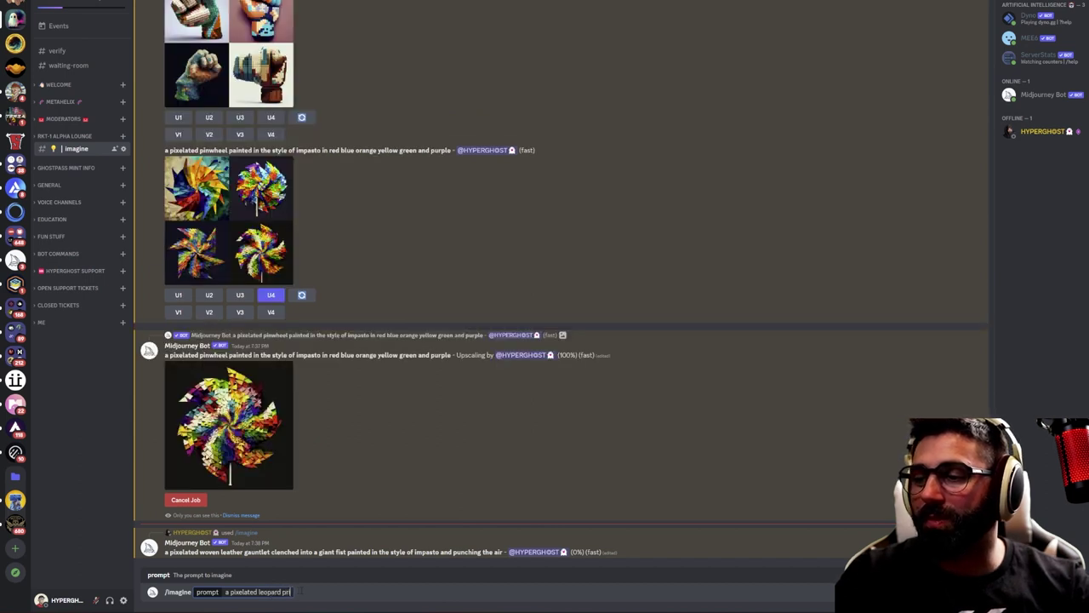
text(nt smoke)
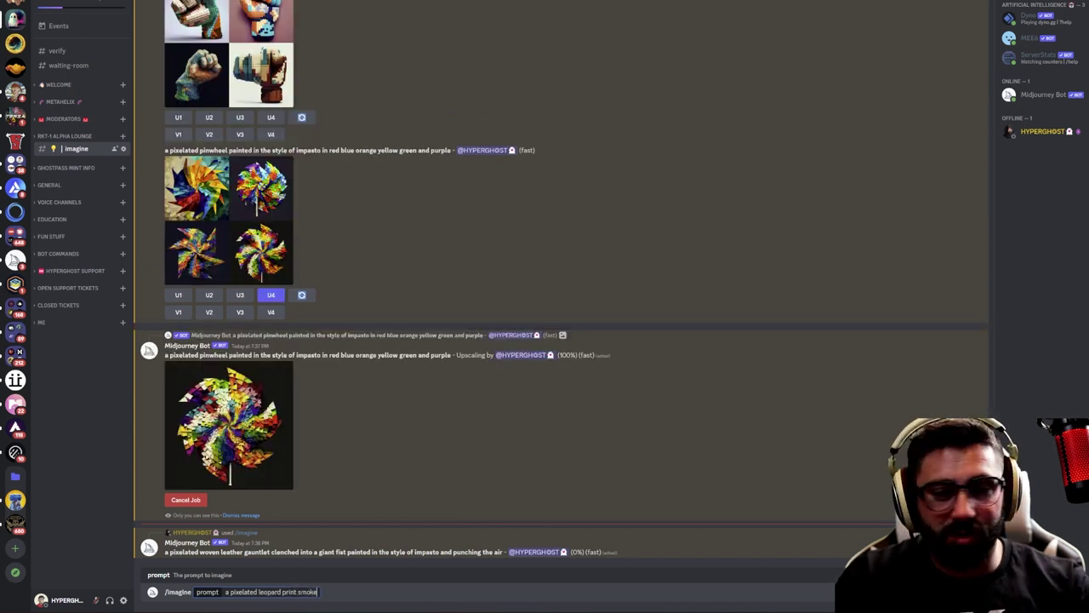
text(rs jacket)
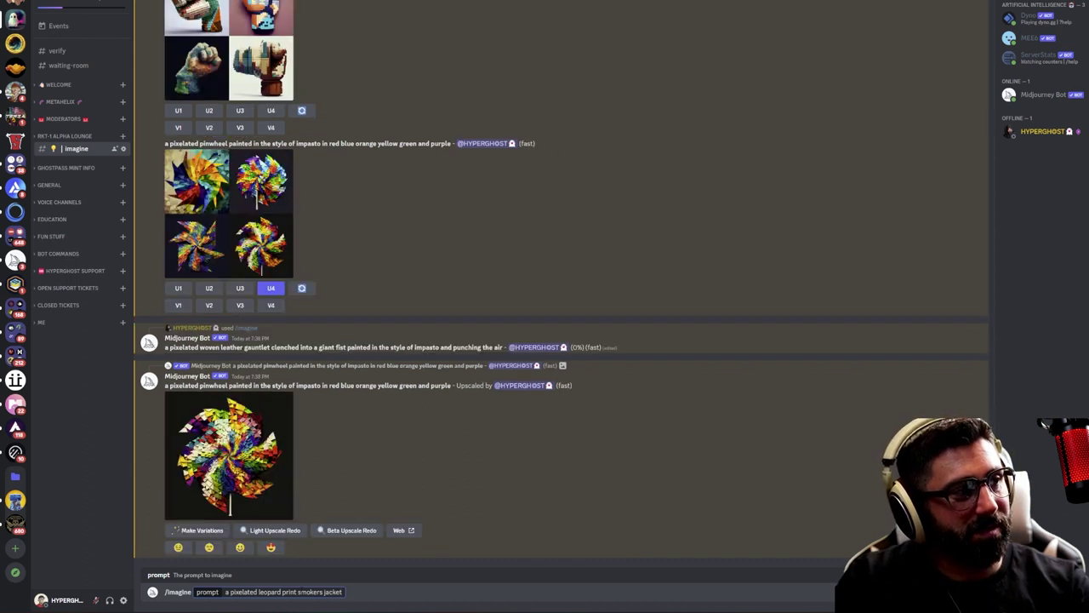
text( in ora)
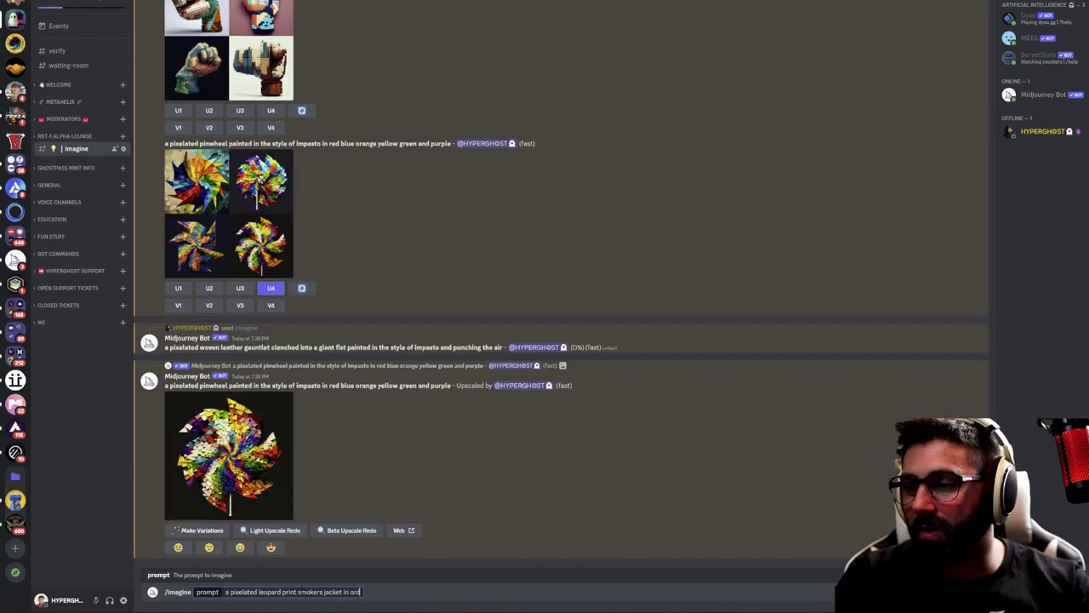
text(nge and lime green)
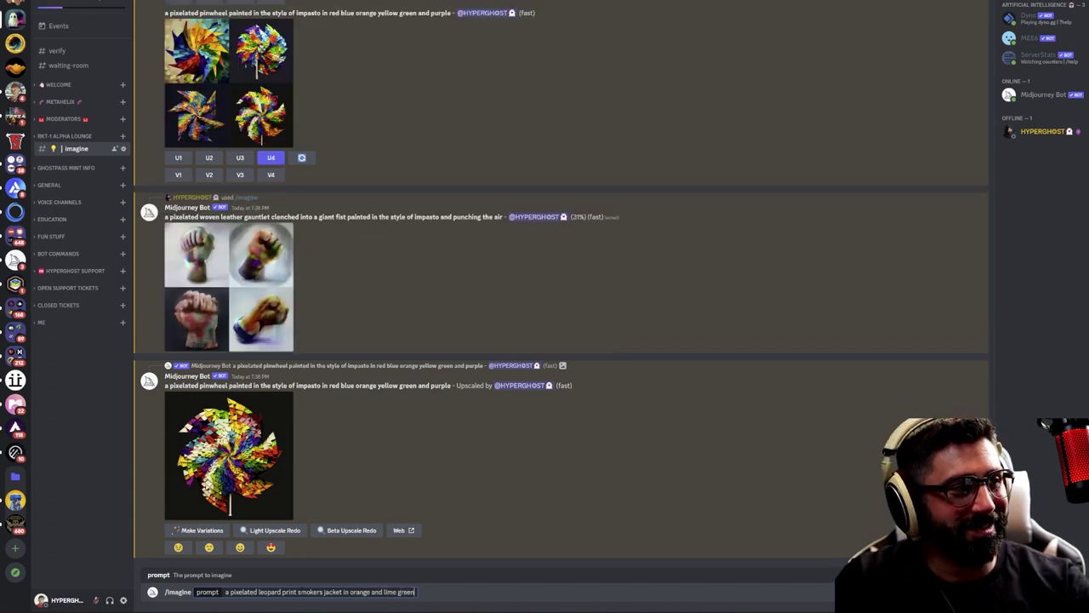
key(Return)
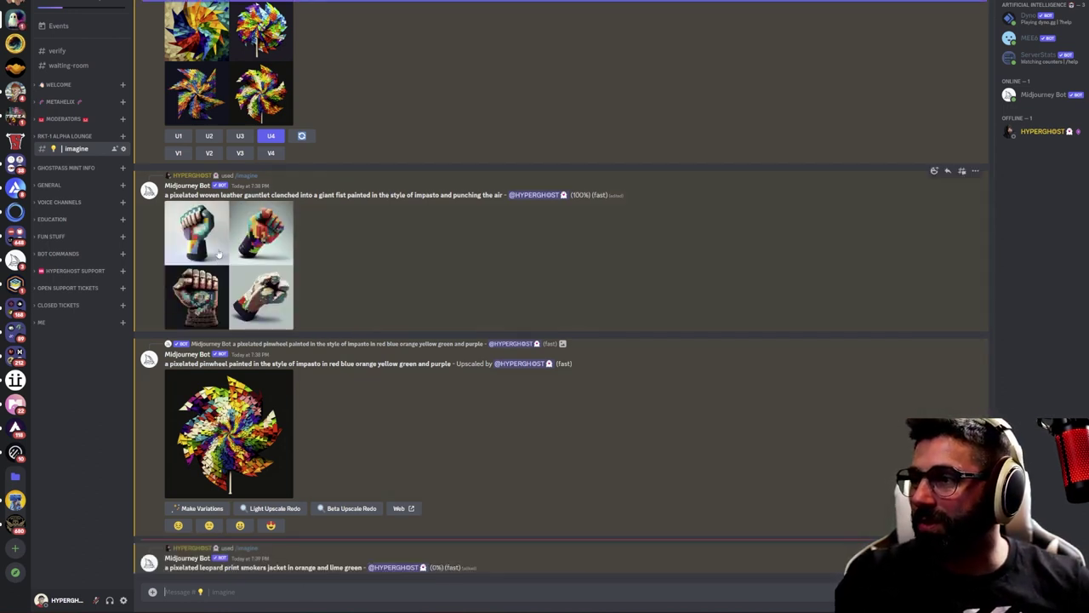
Examine the enlarged grid of leather gauntlet fists and request variations of the third image
click(206, 287)
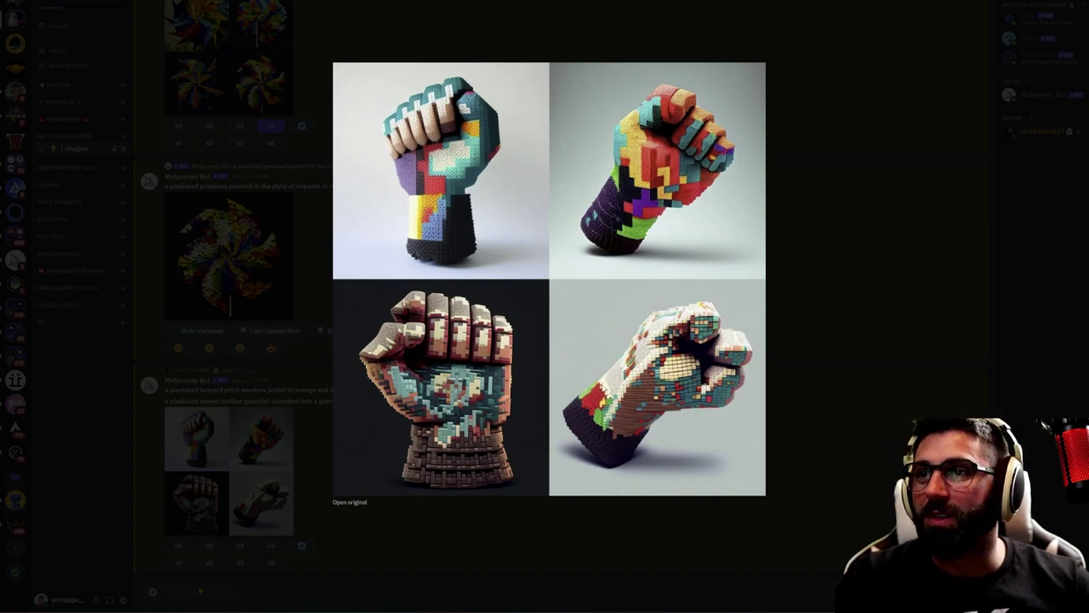
click(878, 372)
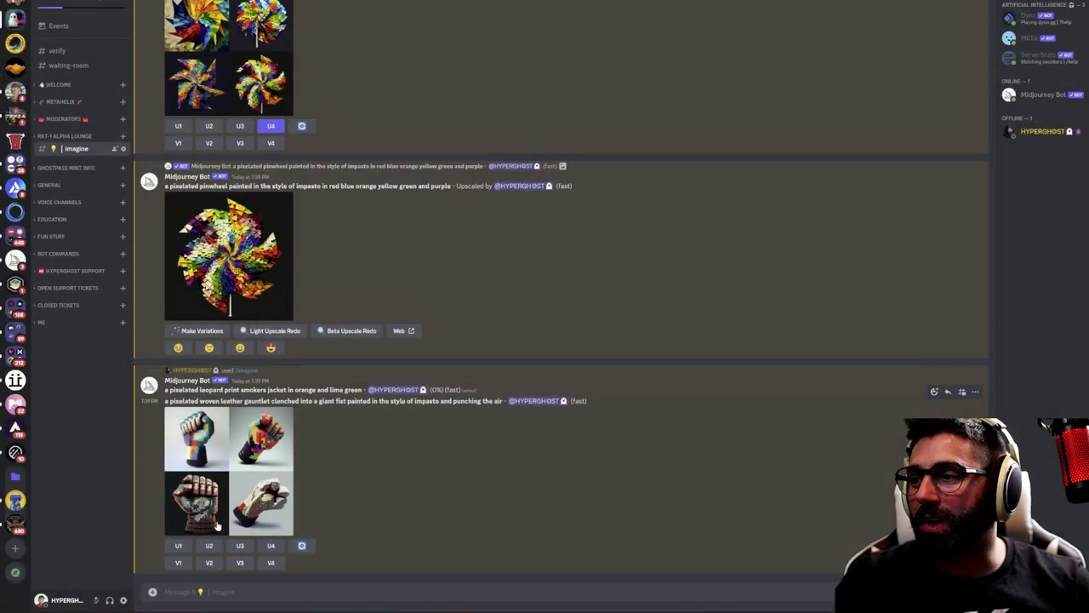
click(240, 563)
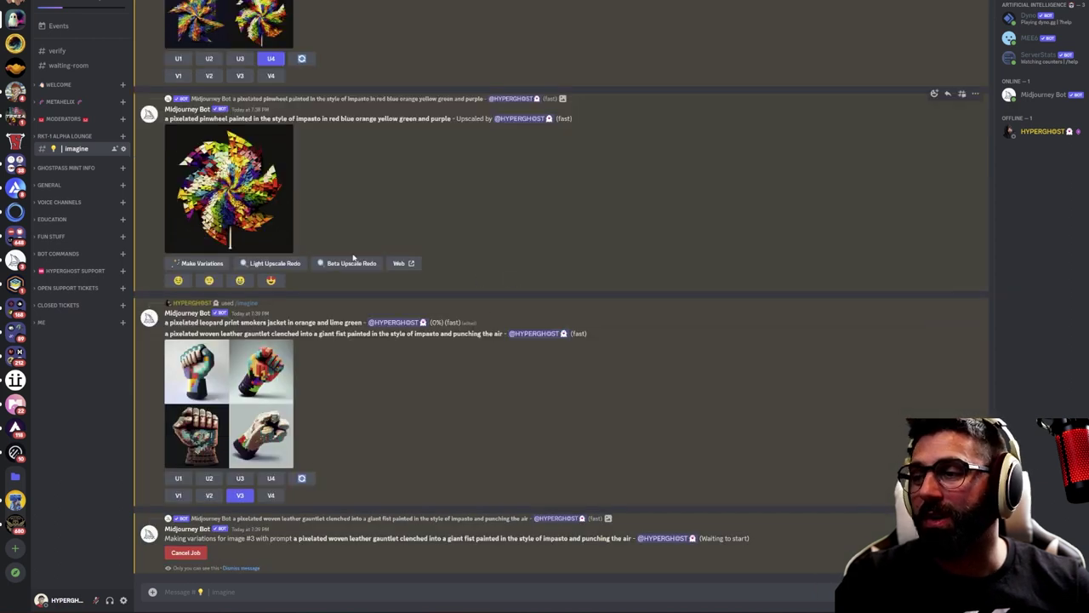
Examine the upscaled pinwheel image at enlarged size and return to the latest jobs in the channel
scroll(467, 279, up, 2)
click(256, 285)
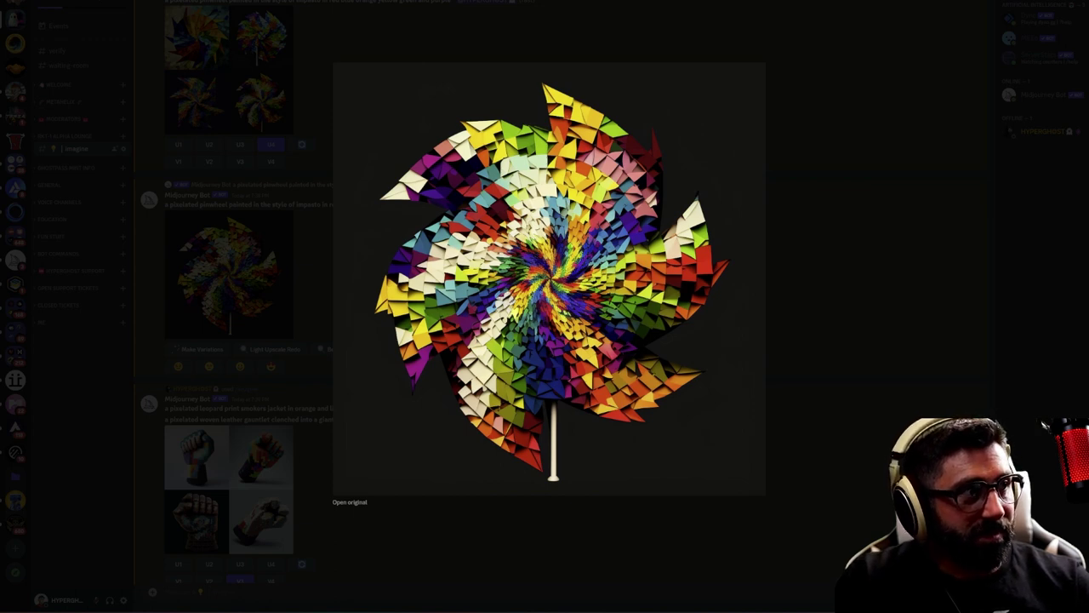
click(925, 205)
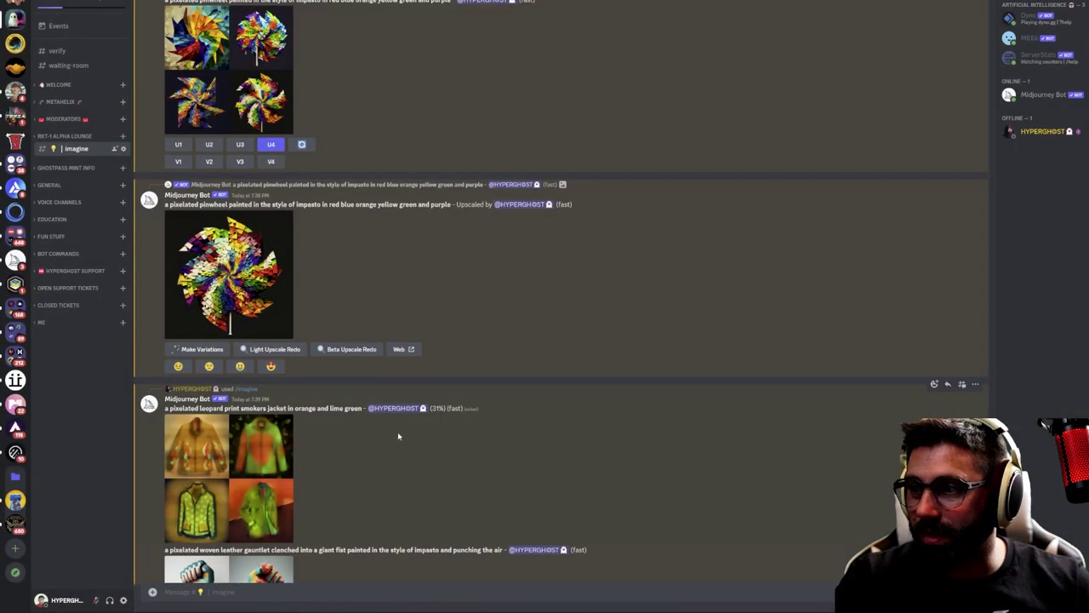
scroll(381, 453, down, 3)
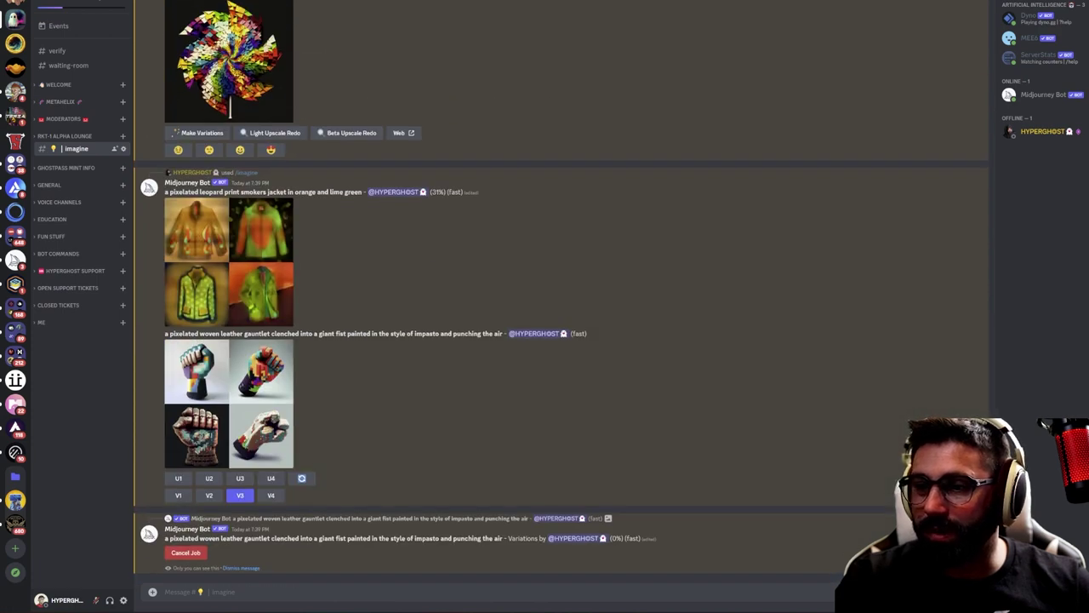
Switch to Photoshop and review the free canvas area below the placed rooster image
click(578, 610)
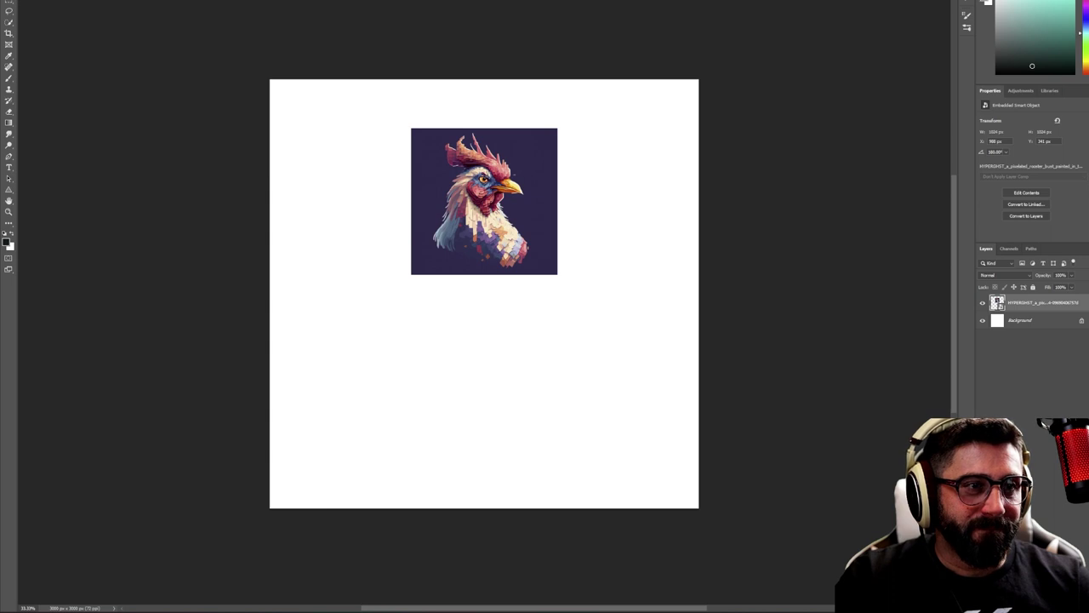
drag(499, 291, 364, 340)
drag(502, 307, 367, 312)
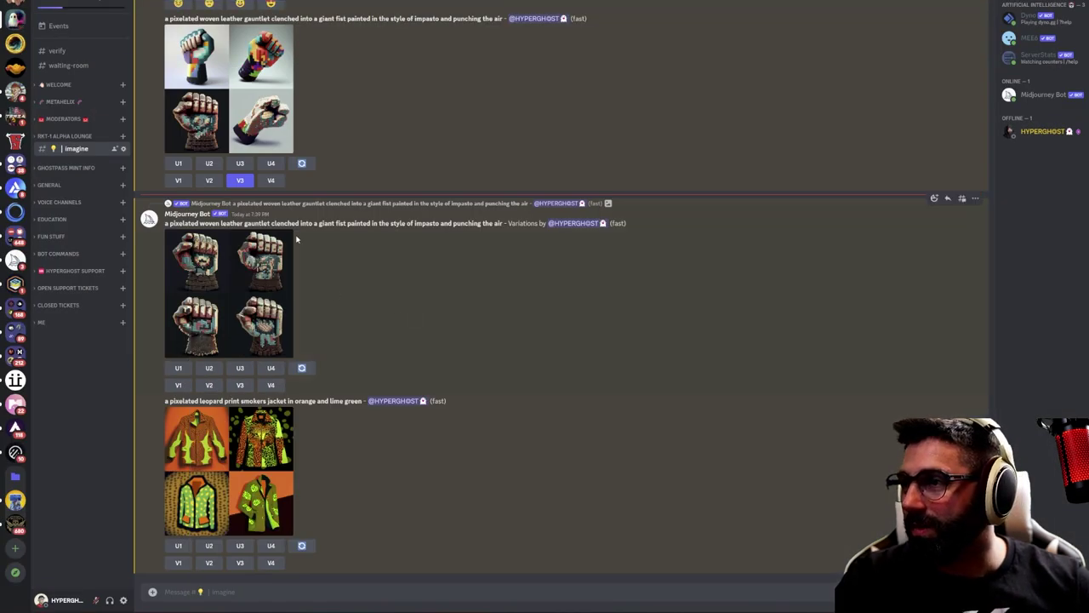
Back in Discord, examine the enlarged grid of leopard print smokers jackets and rerun that prompt for a new set
click(247, 452)
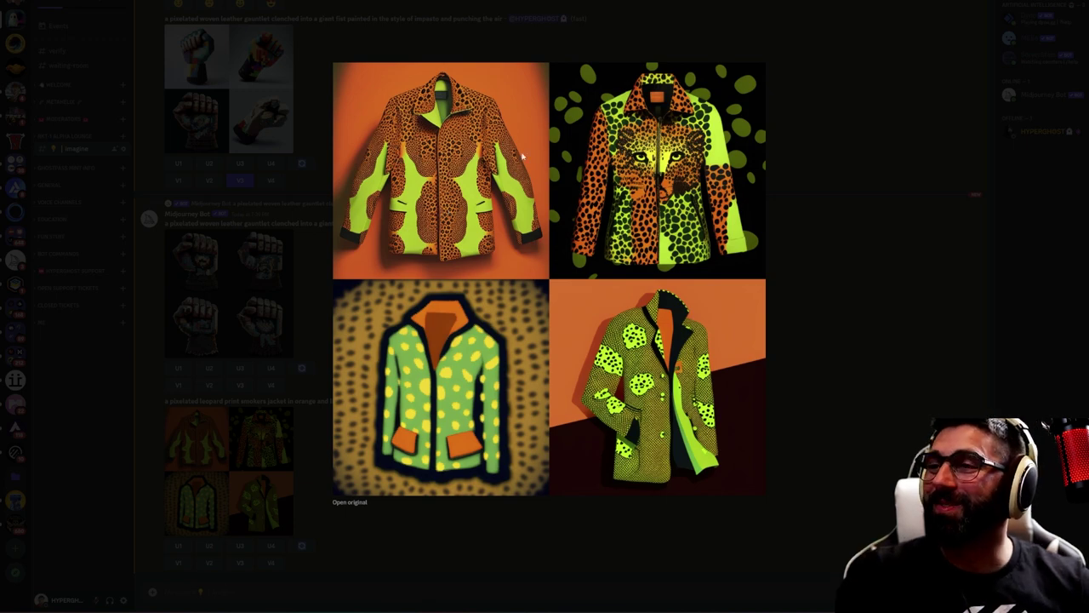
click(863, 241)
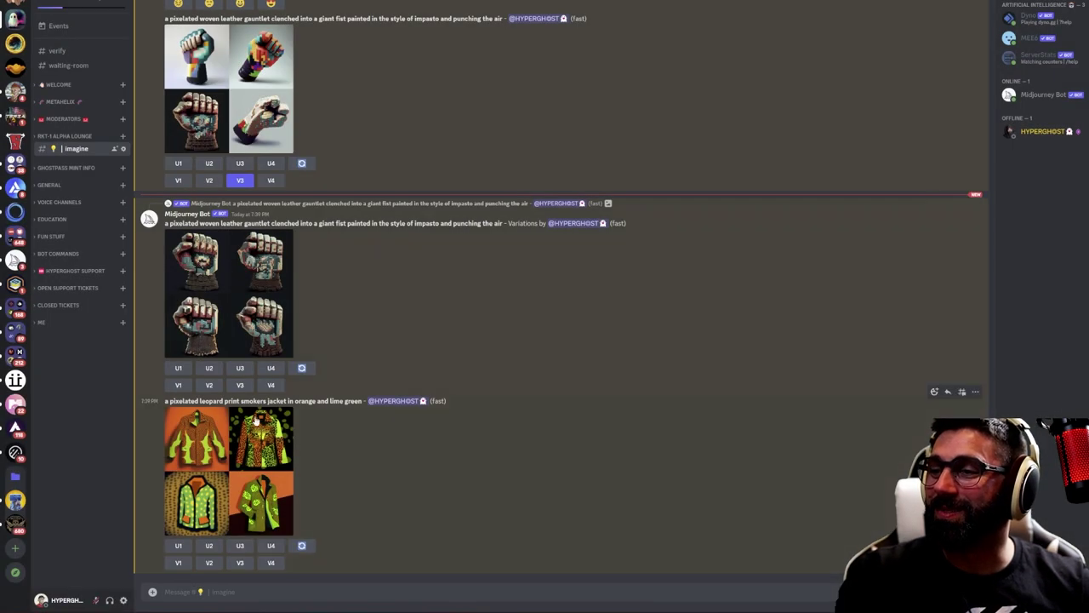
click(279, 444)
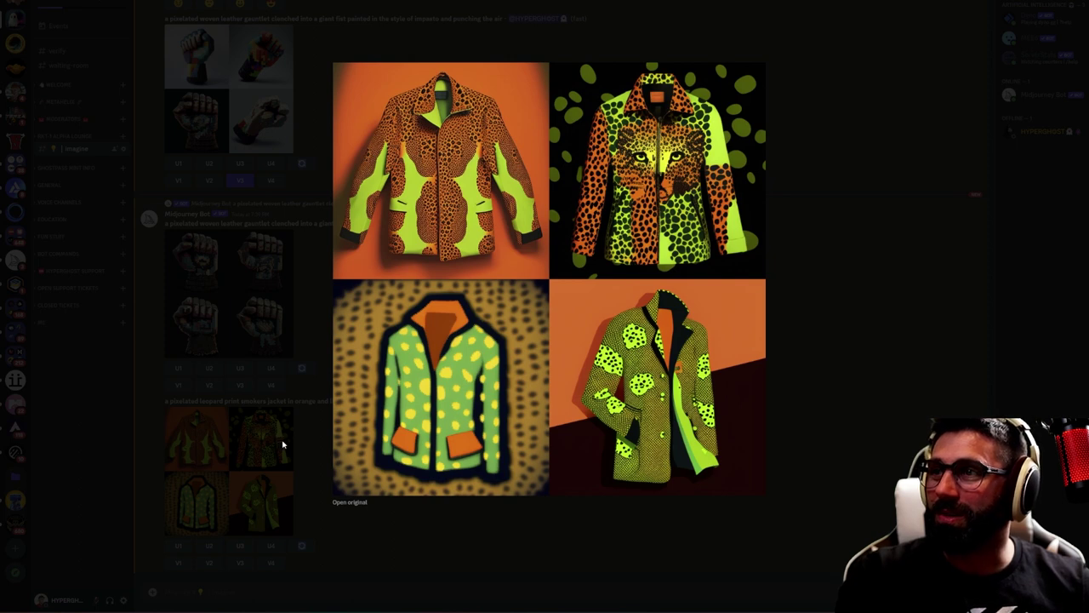
click(868, 474)
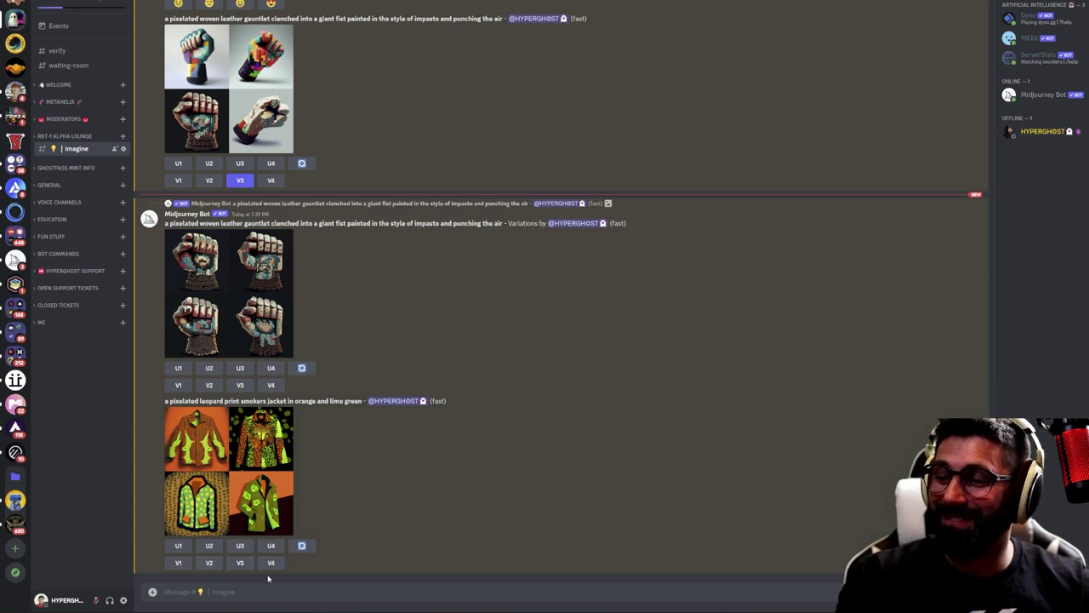
click(302, 545)
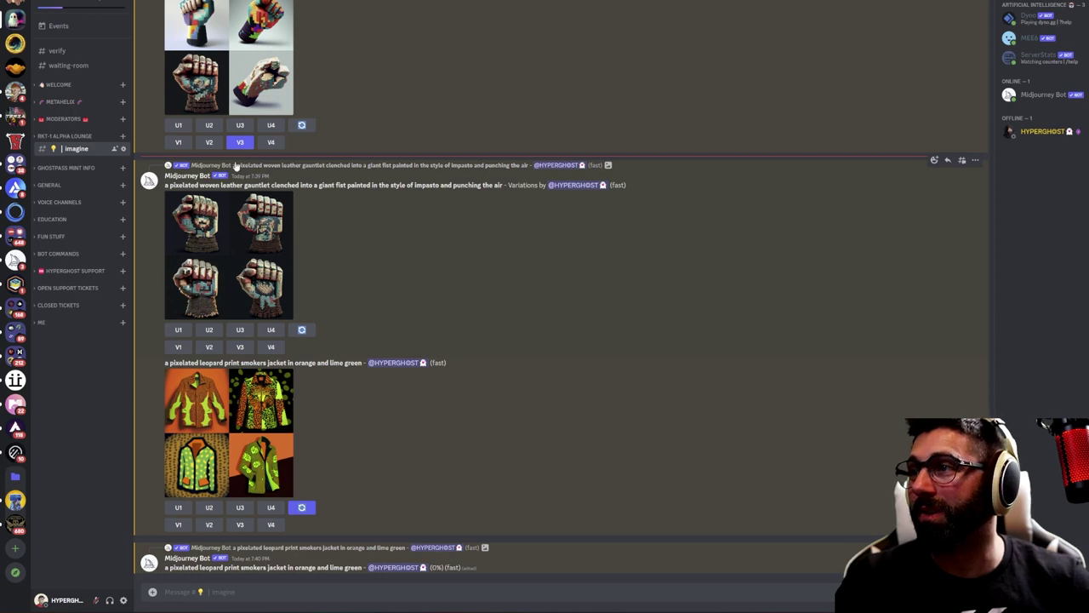
Examine the enlarged gauntlet fist grid and generate "a pixelated woven leather right-handed gauntlet clenched into a fist painted in the style of impasto"
click(287, 75)
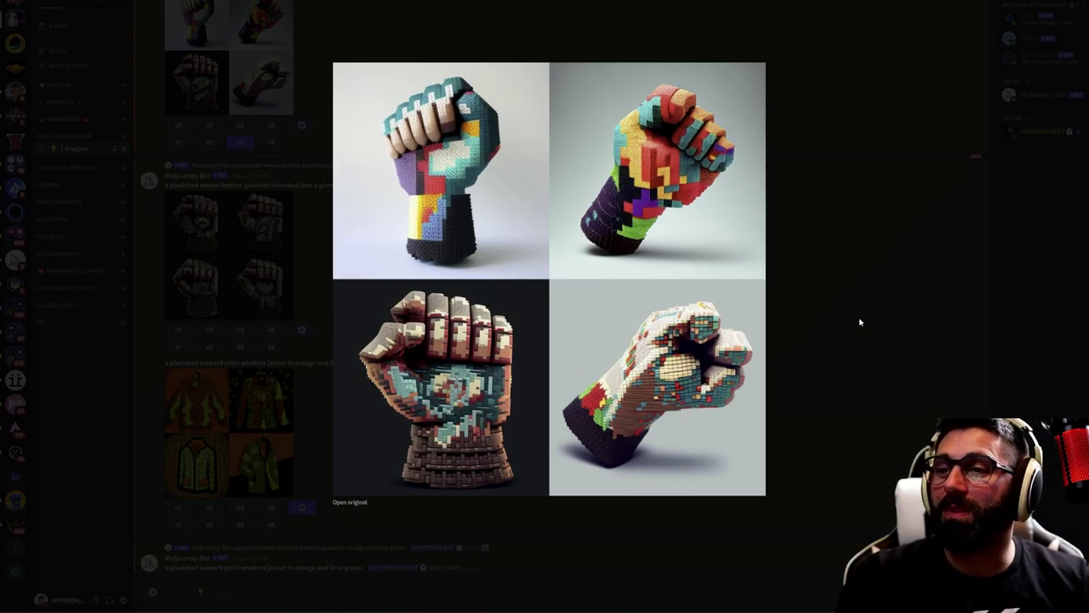
click(867, 237)
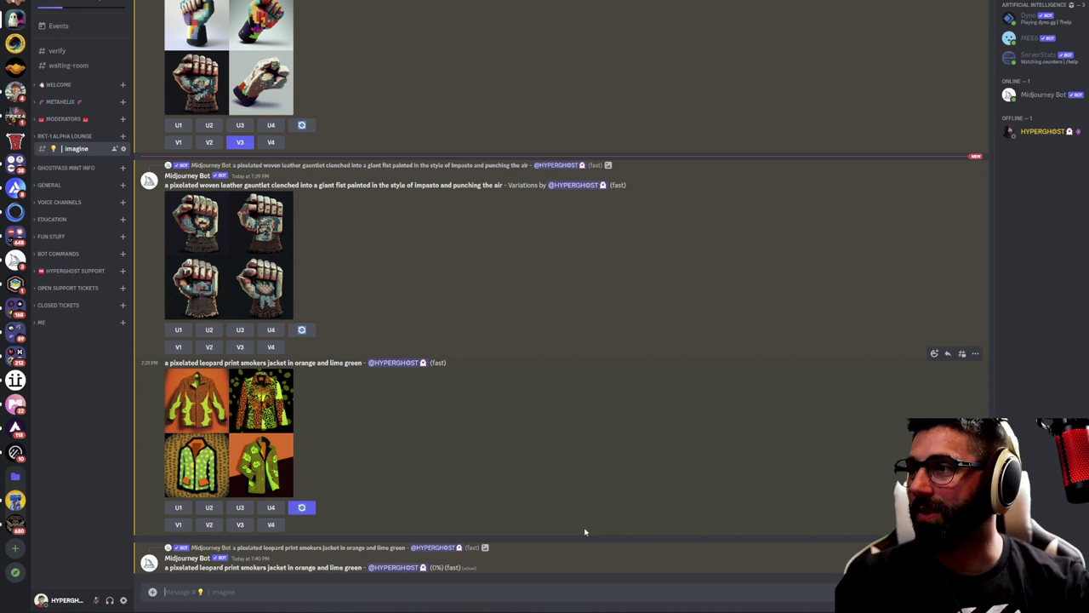
text(/imag)
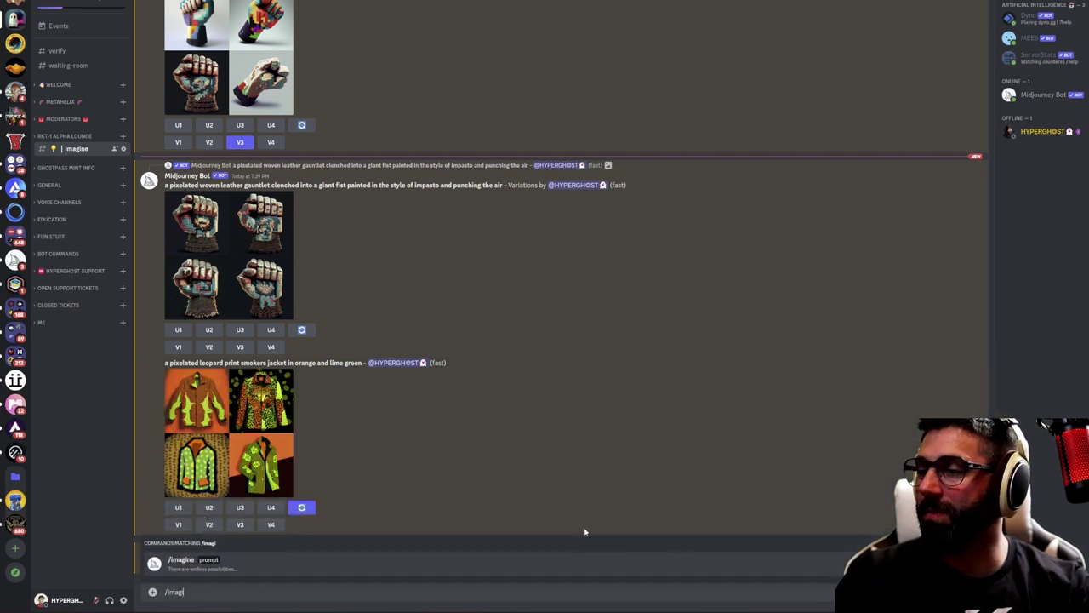
key(Tab)
text(a pixelated wov)
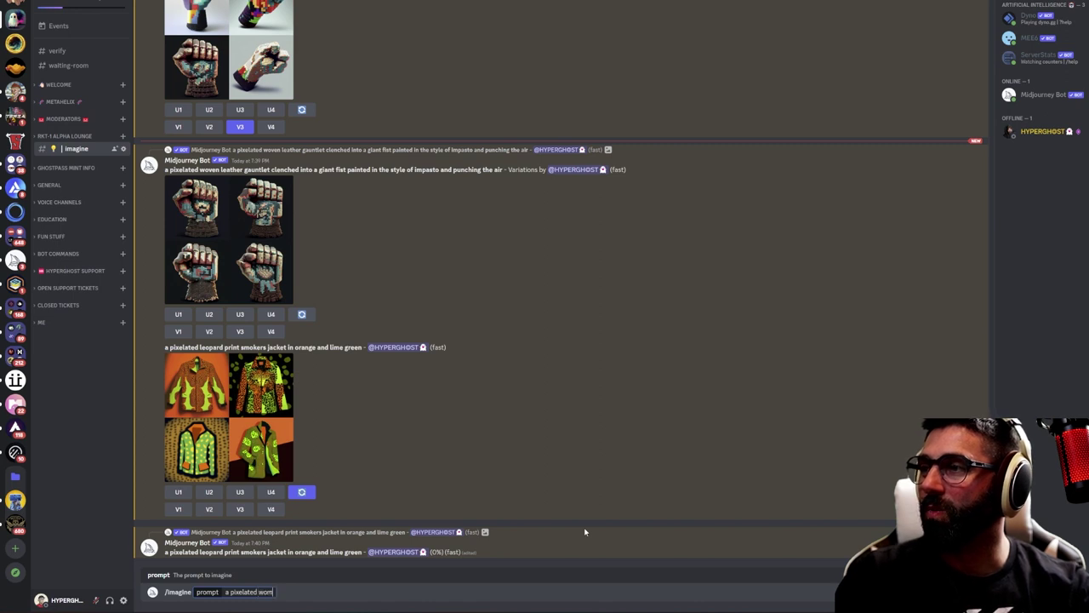
text(en leather gaunt)
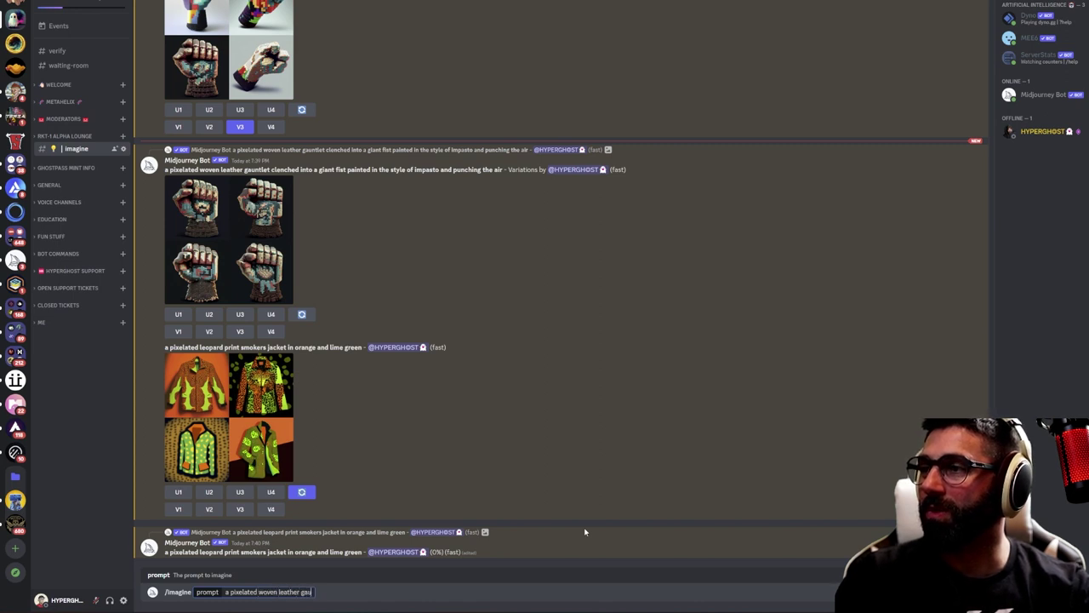
key(BackSpace)
key(BackSpace)
key(BackSpace)
key(BackSpace)
key(BackSpace)
text(right-handed gauntlet)
key(BackSpace)
key(BackSpace)
text(let )
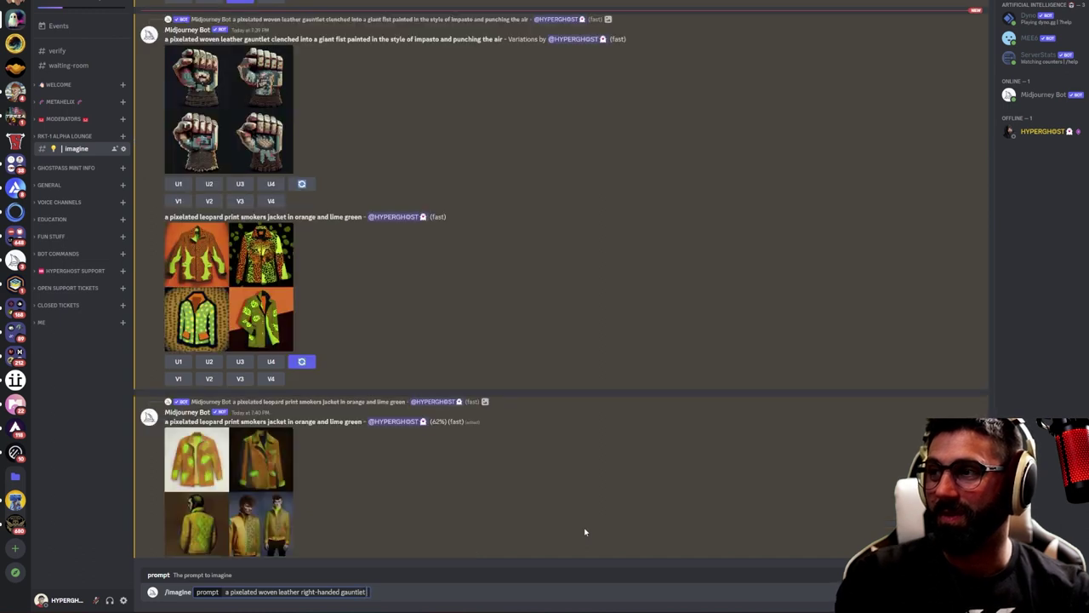
text(clenched into a fist)
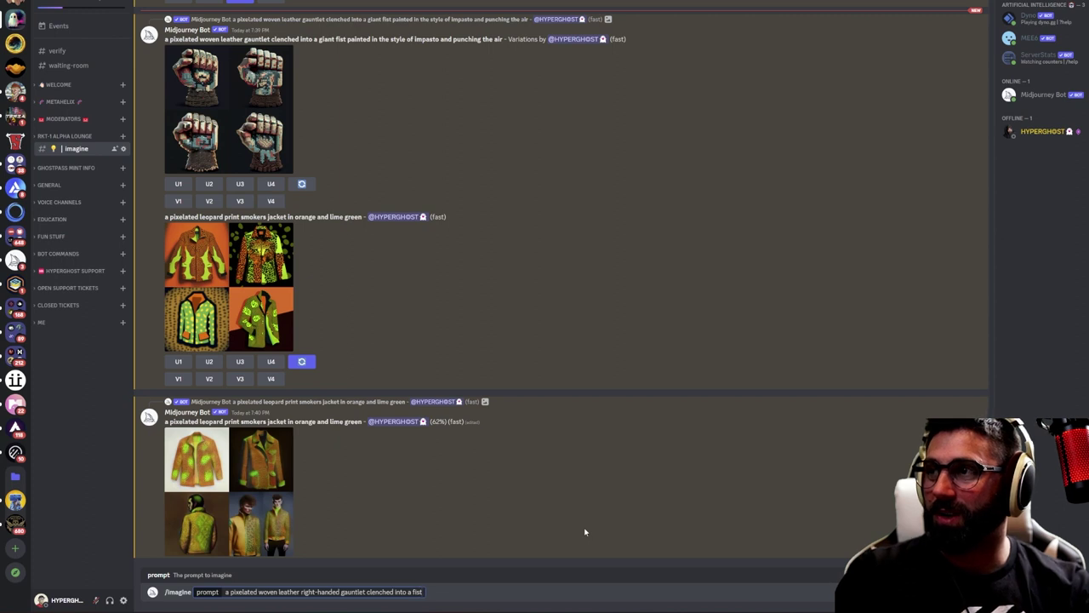
text( painted in the style of )
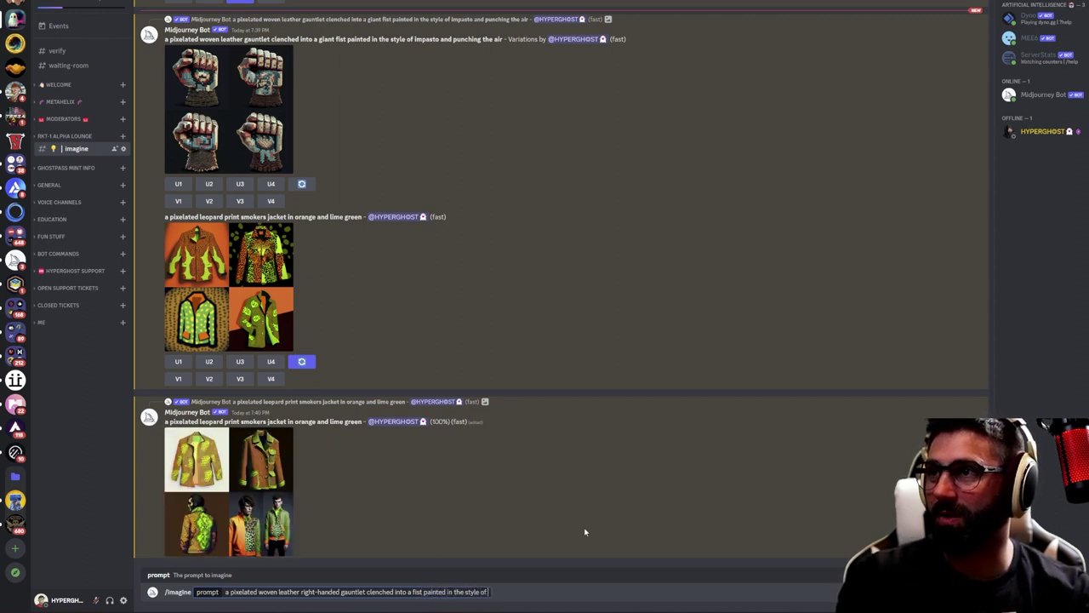
text(impasto)
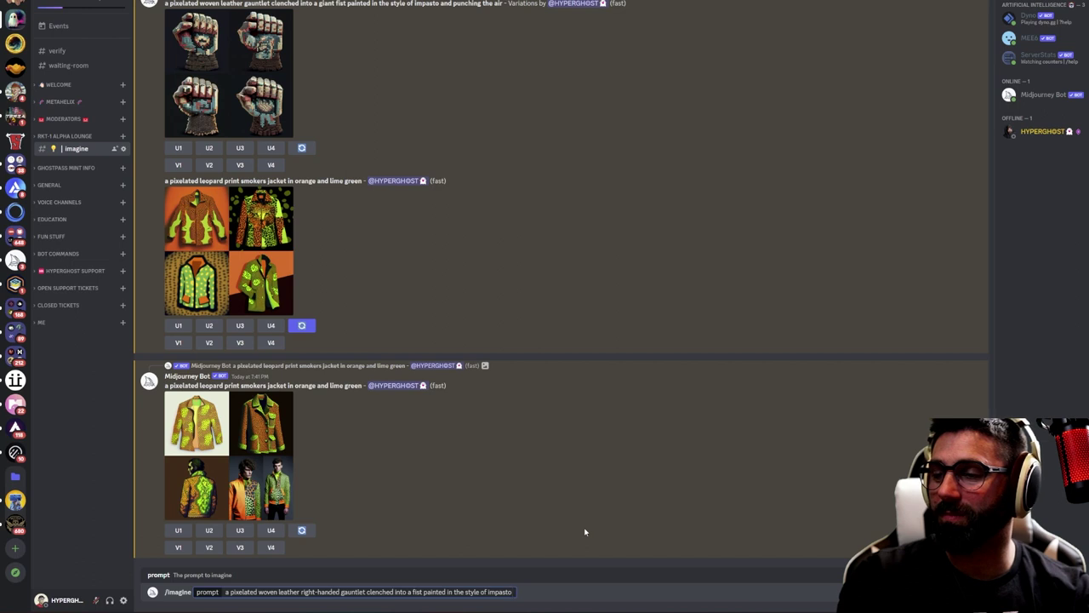
key(Return)
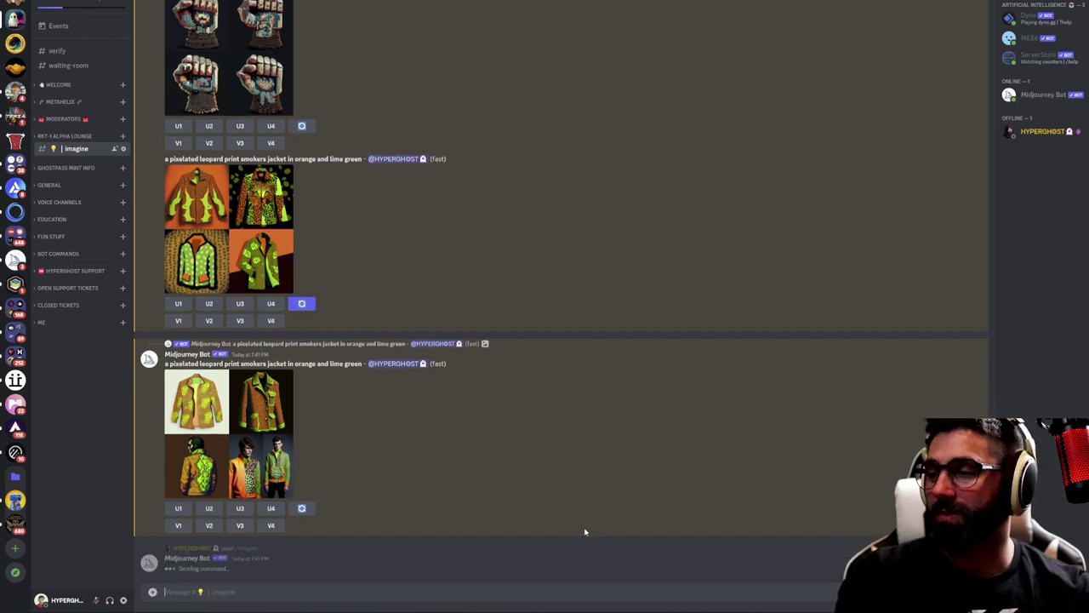
Examine the new leopard print jacket grid at enlarged size and request variations of its fourth and second images
click(229, 422)
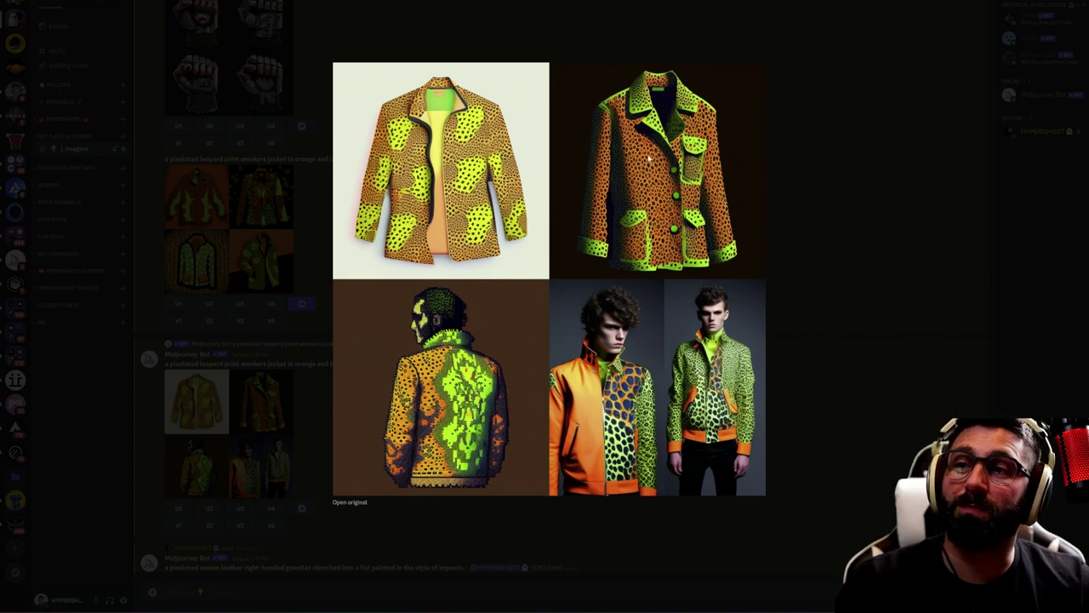
click(849, 227)
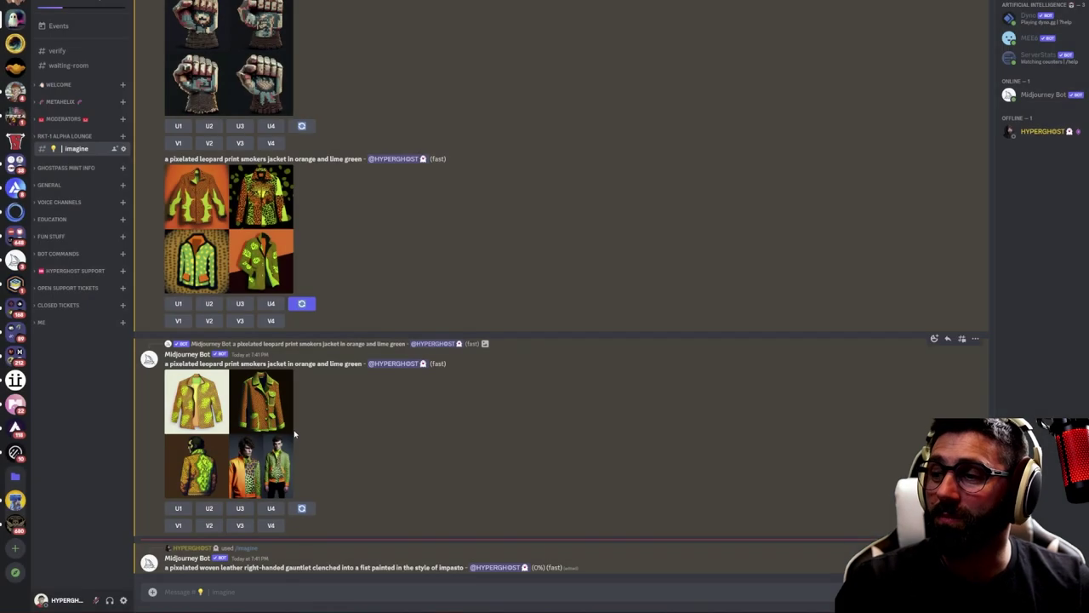
click(272, 525)
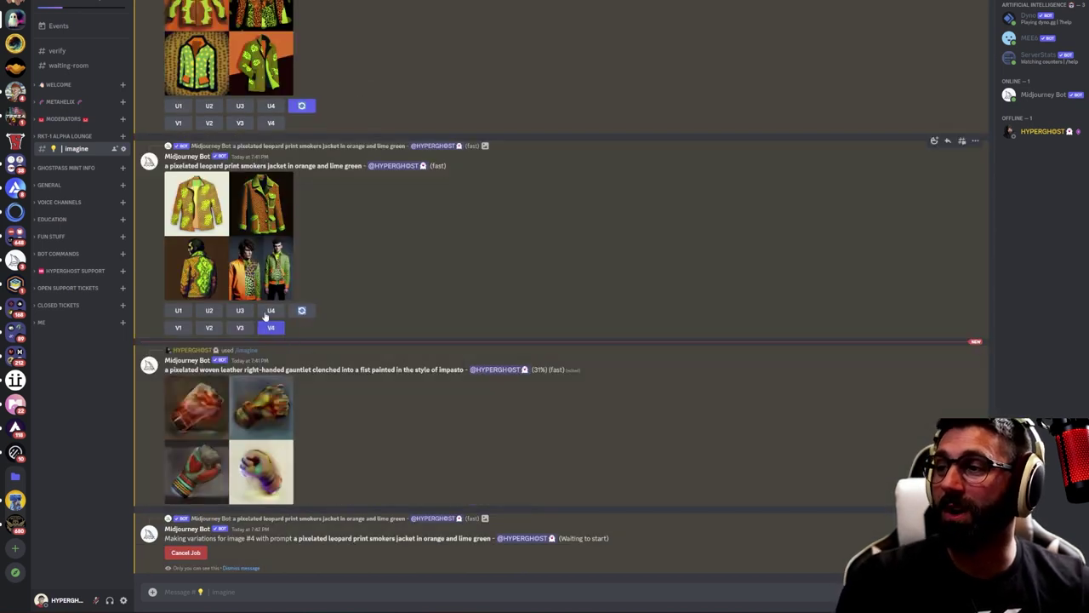
click(210, 328)
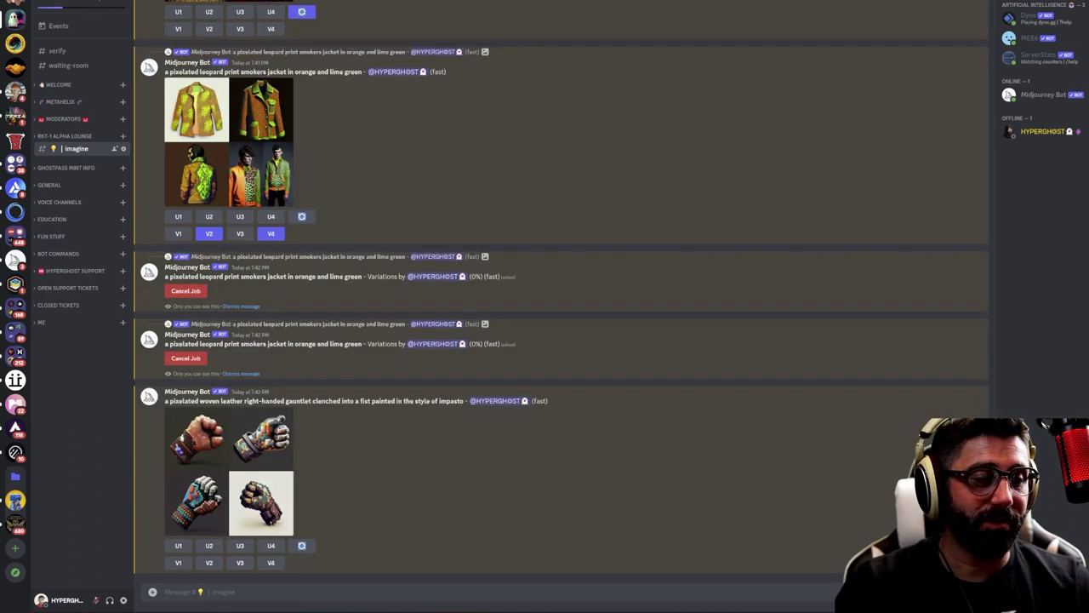
Generate images with the imagine prompt "a pixelated long war spear painted in the style of impasto"
text(/)
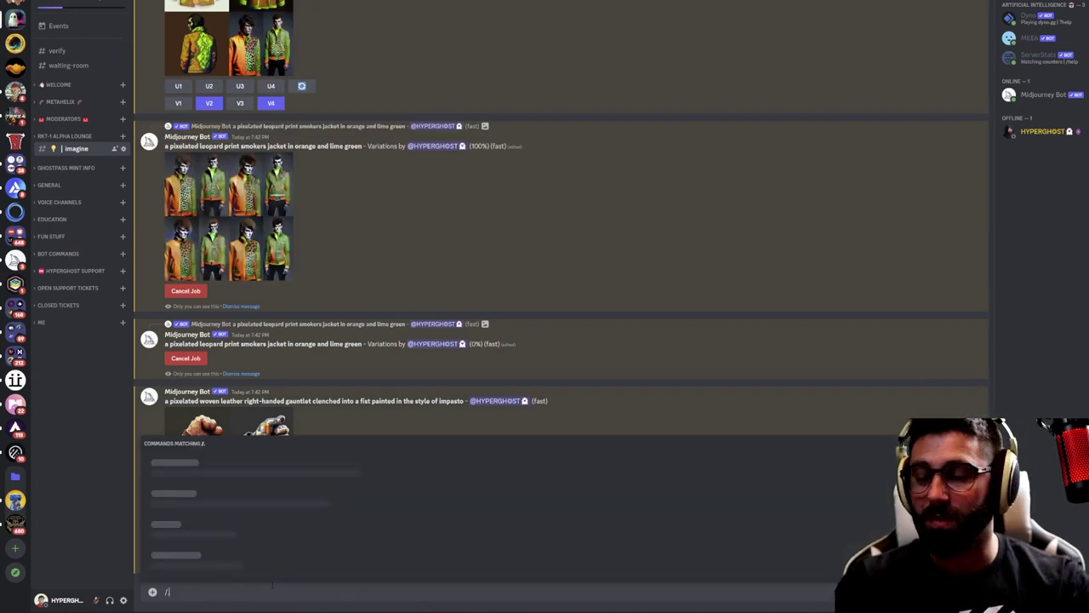
text(imagine)
key(Tab)
text(a p)
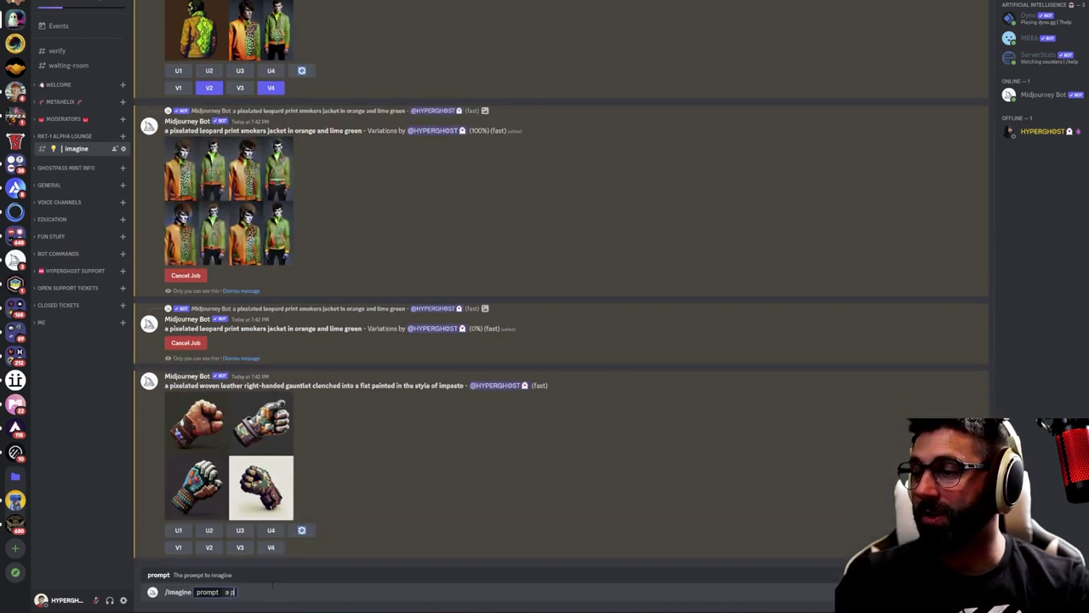
text(ixelated)
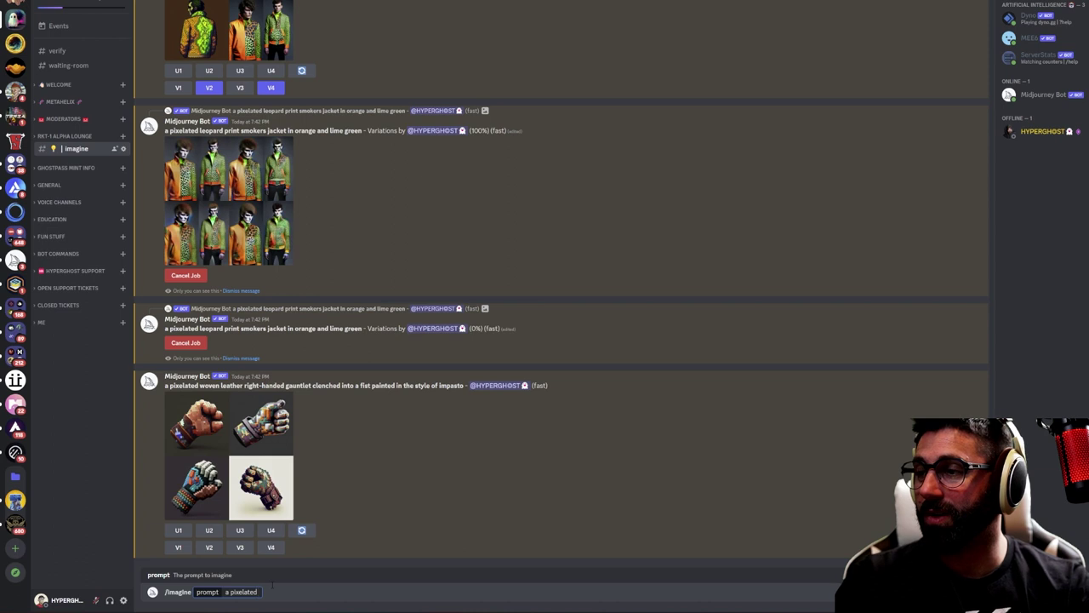
text( ico)
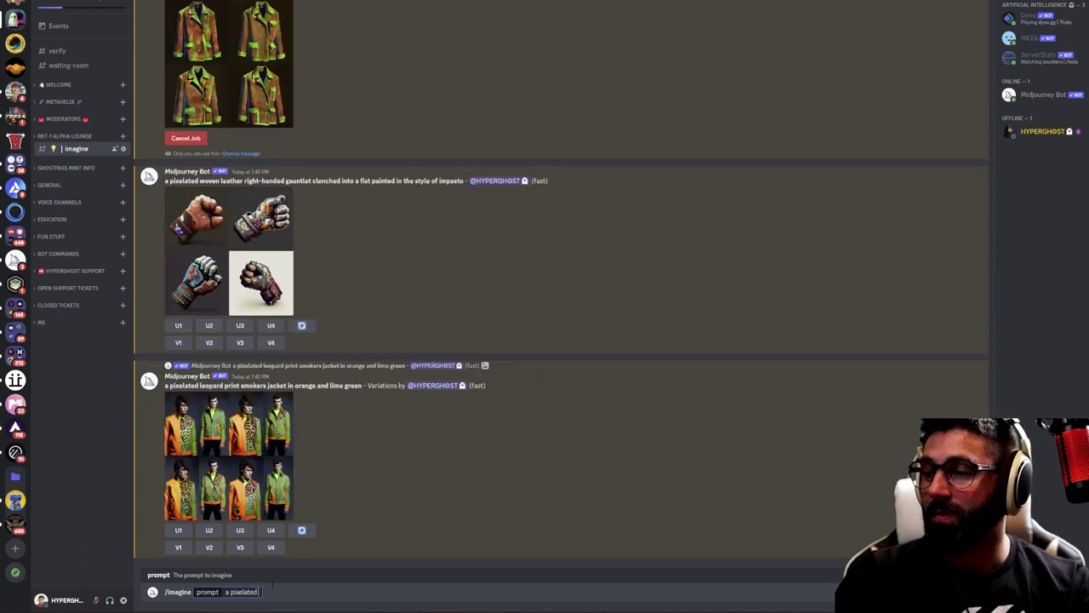
text(g war spear)
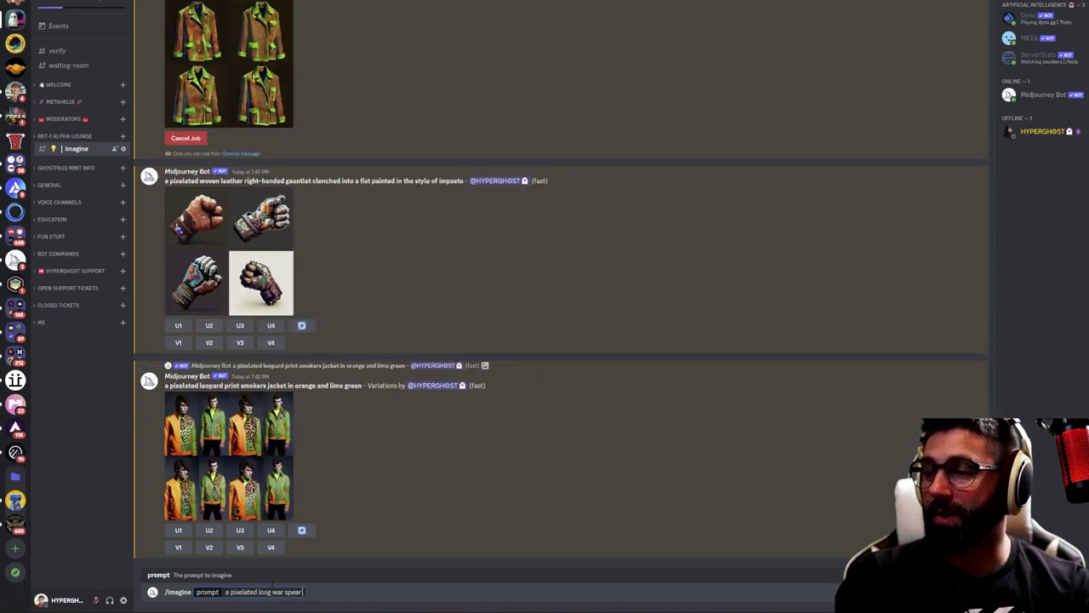
text( in the)
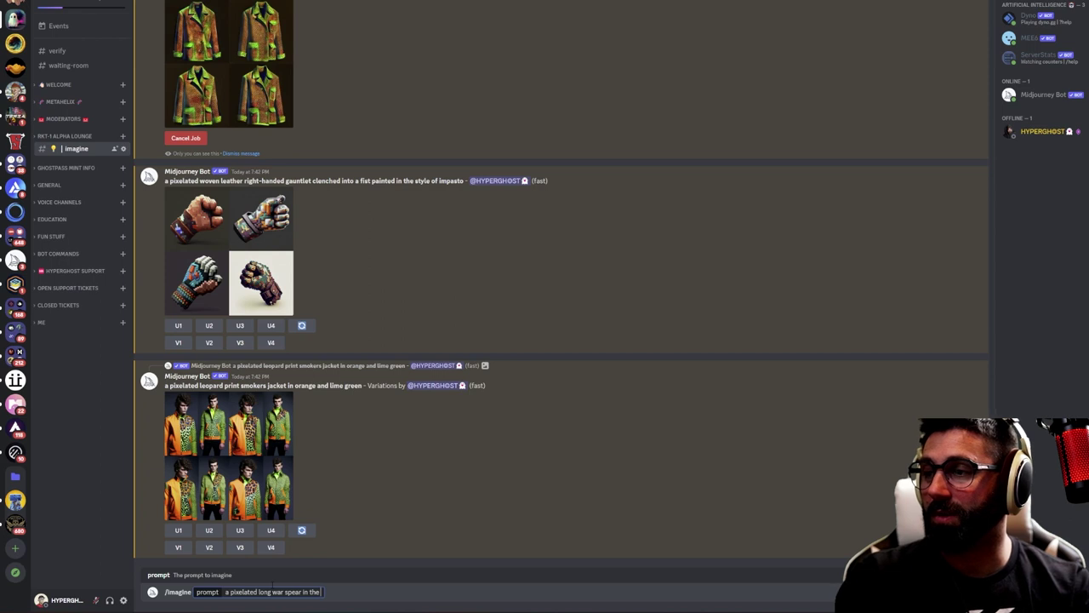
key(BackSpace)
key(BackSpace)
key(BackSpace)
key(BackSpace)
key(BackSpace)
key(BackSpace)
key(BackSpace)
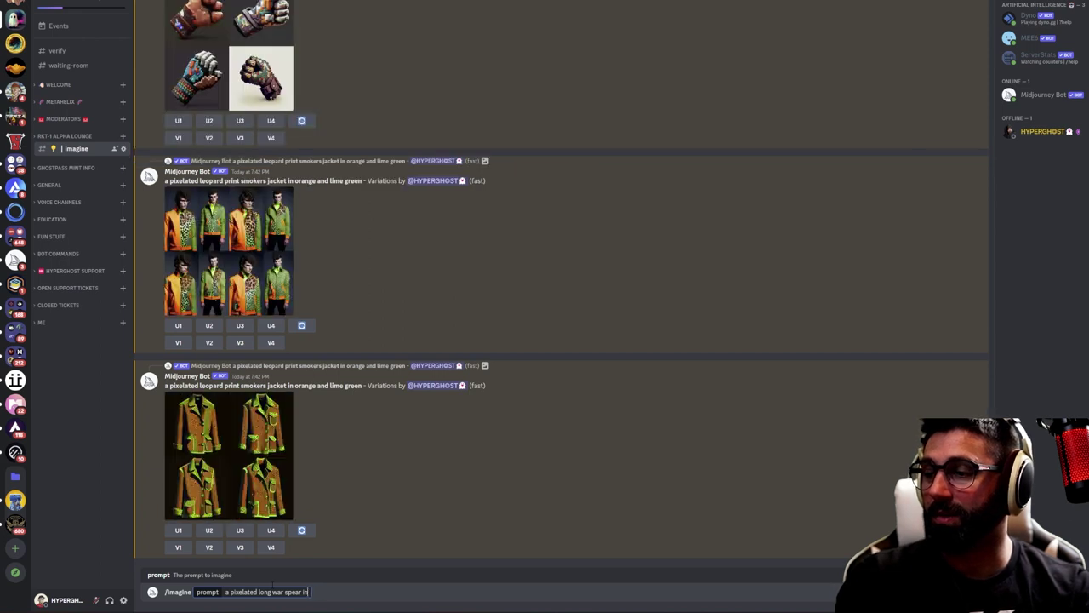
text(painted in t)
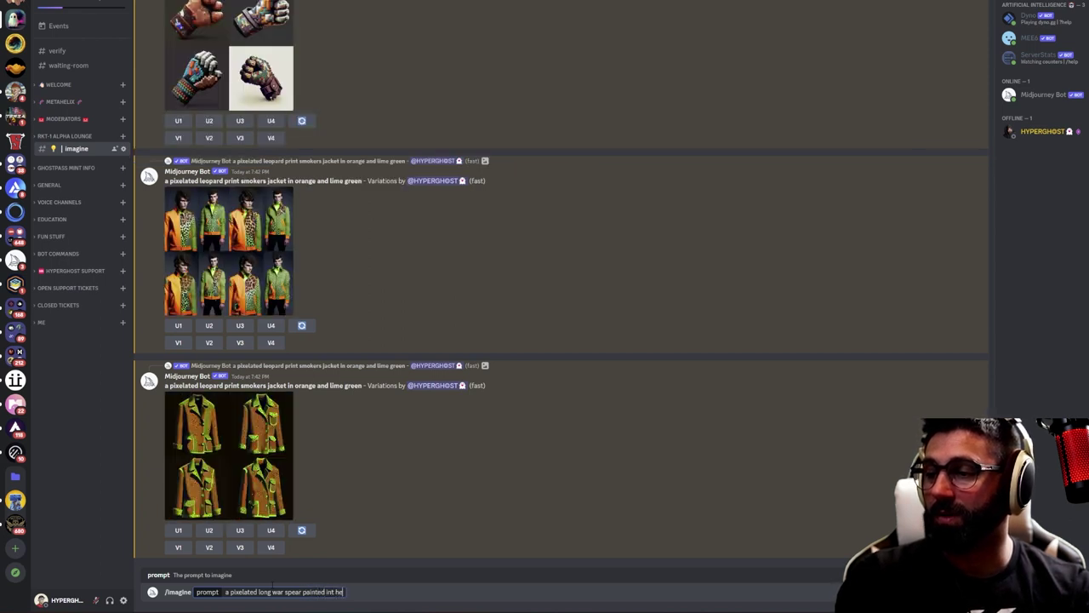
text(he style of imp)
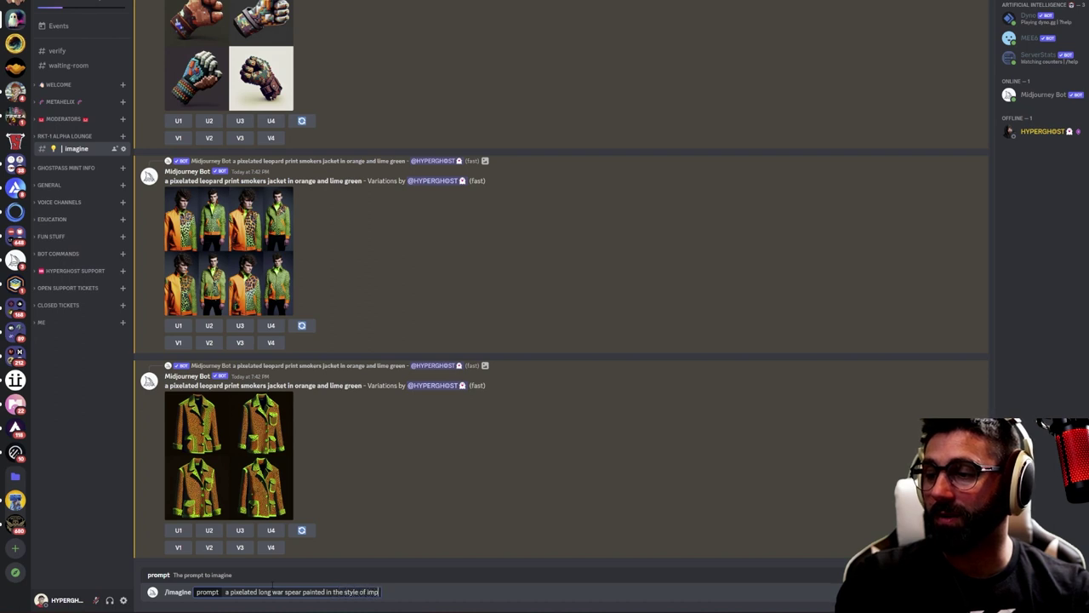
text(asto)
key(Return)
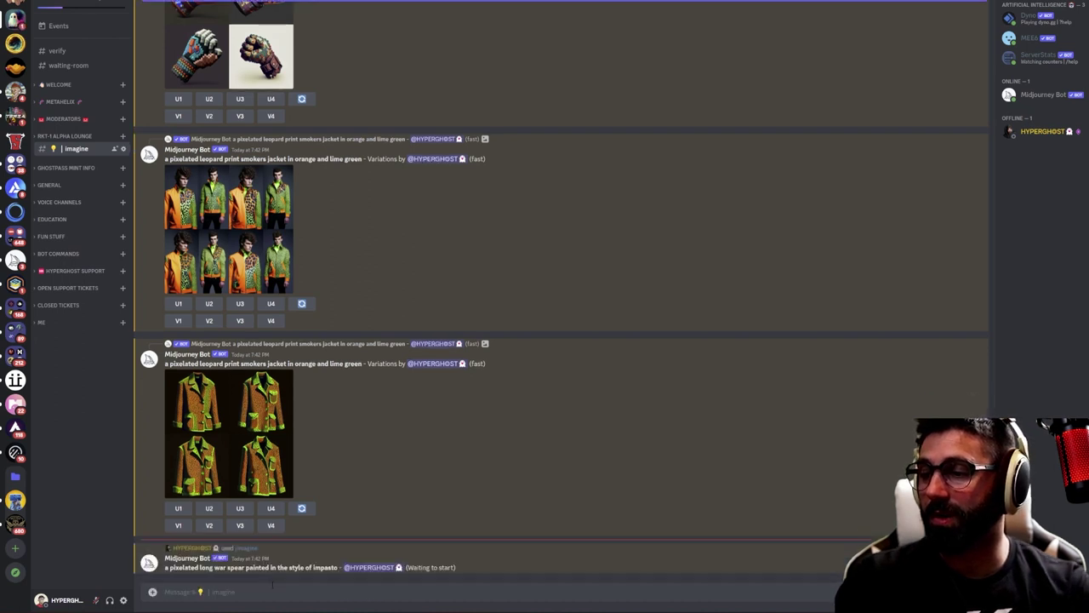
Examine the enlarged variations of the jackets worn by models and the enlarged grid of long war spears
click(269, 210)
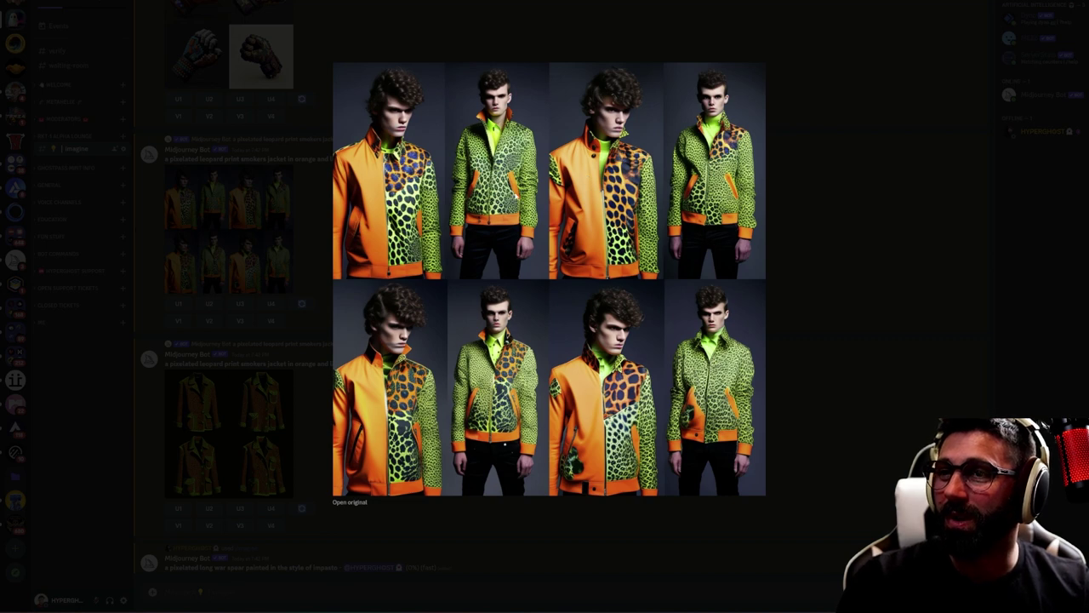
click(882, 243)
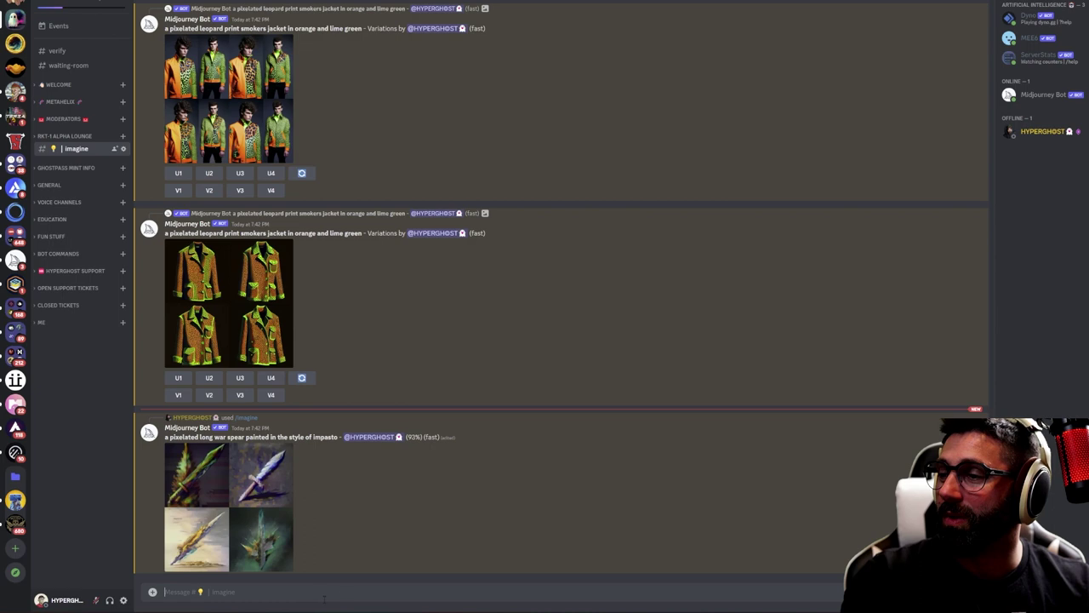
click(206, 538)
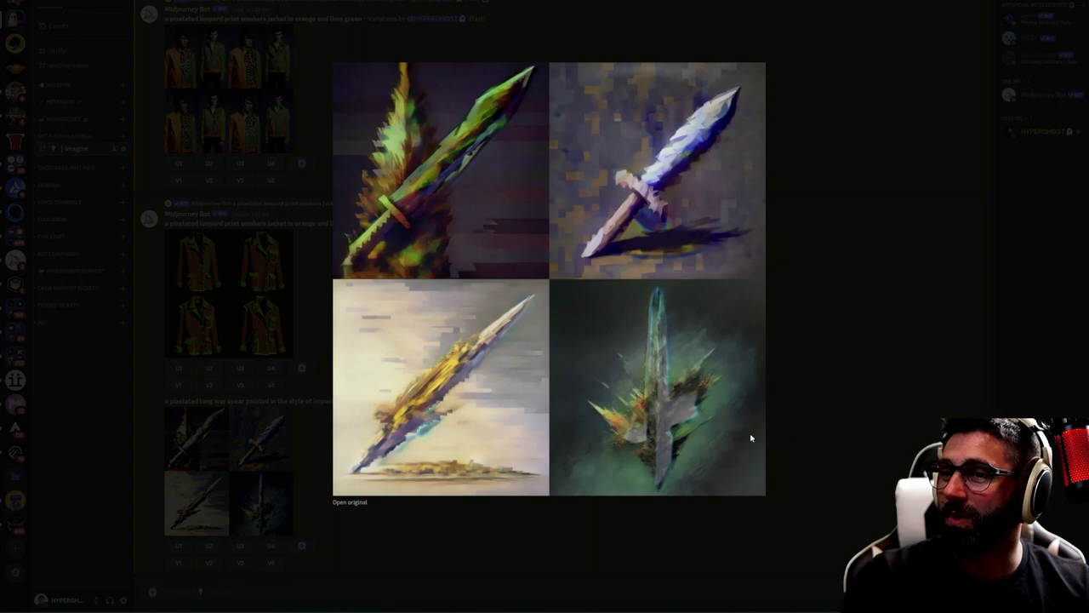
click(888, 405)
Examine the enlarged right-handed gauntlet grid, and review the earlier jacket, fist, pinwheel and rooster results in the channel
scroll(381, 341, up, 3)
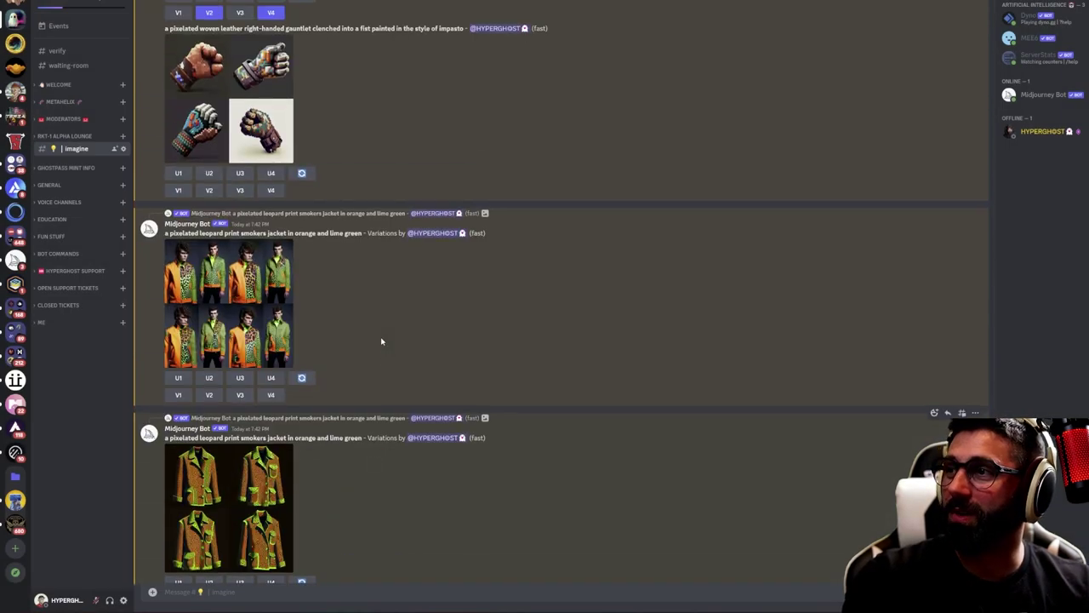
scroll(381, 341, up, 4)
click(205, 389)
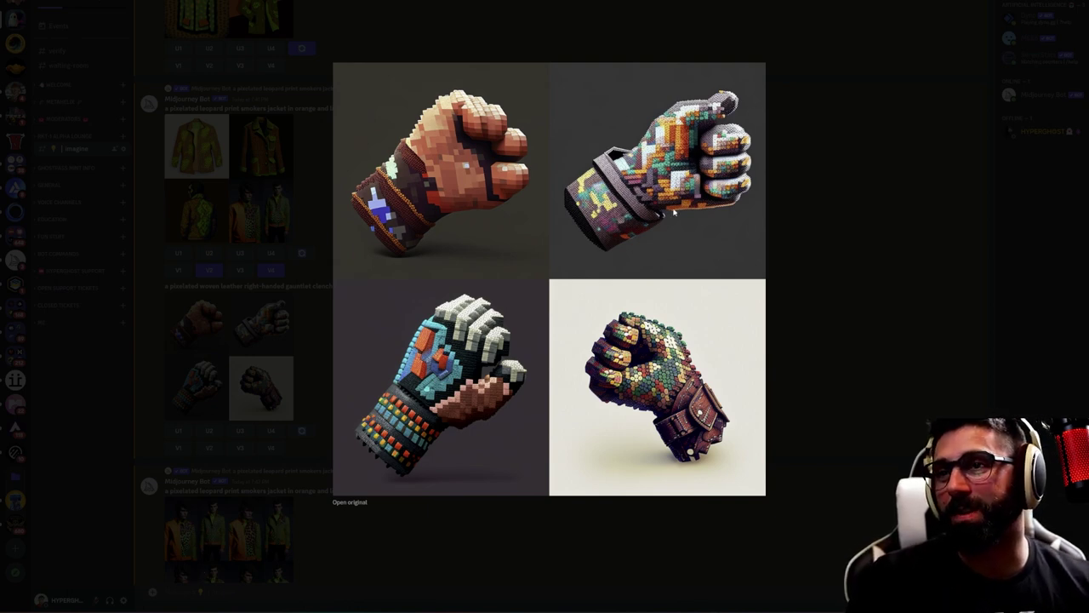
click(835, 175)
scroll(365, 225, up, 5)
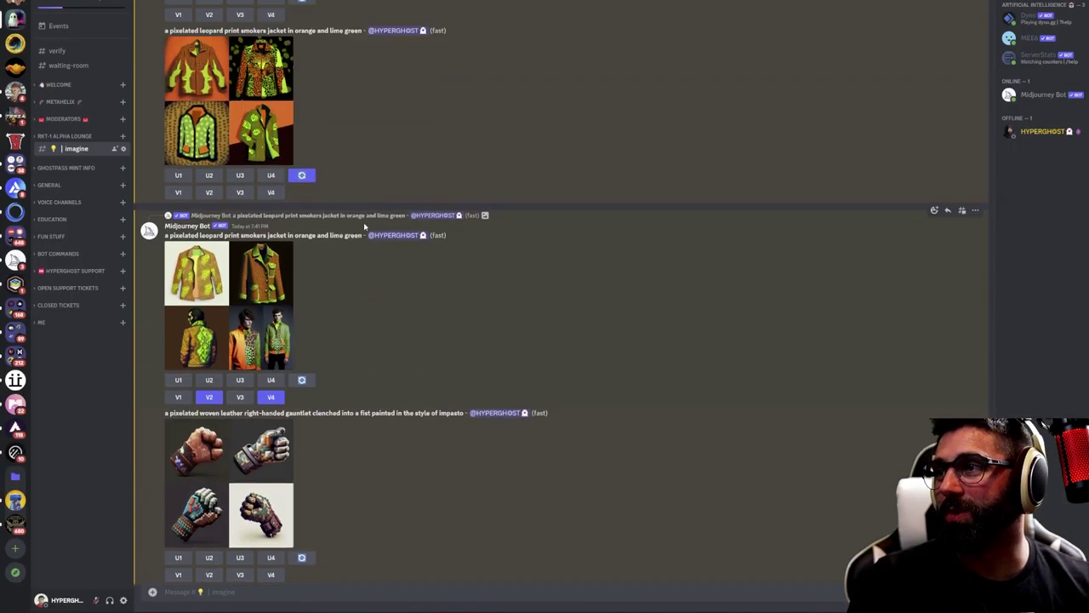
scroll(368, 230, up, 12)
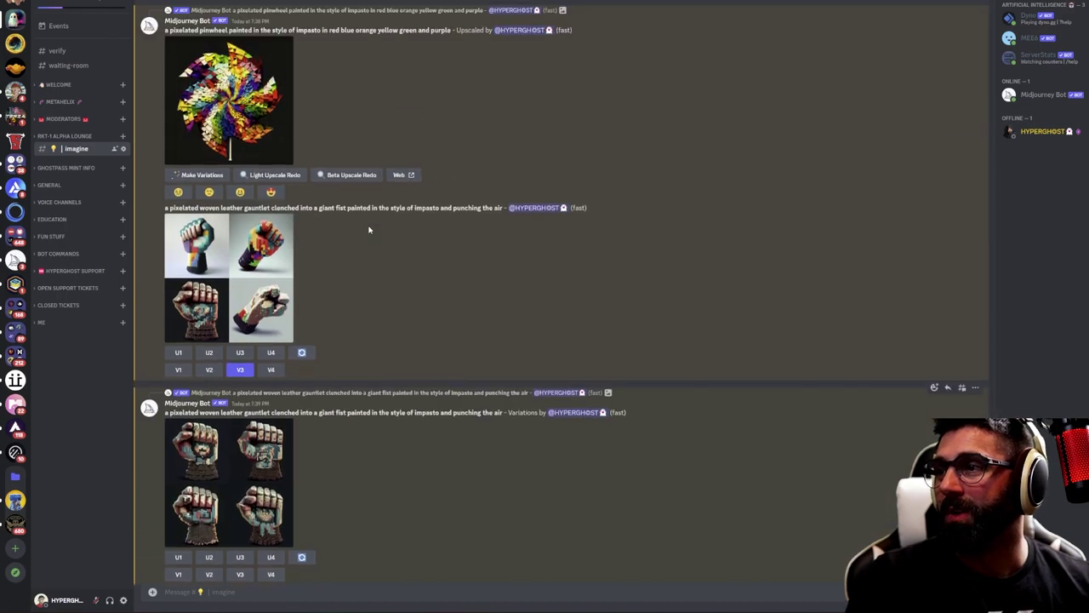
scroll(369, 230, up, 5)
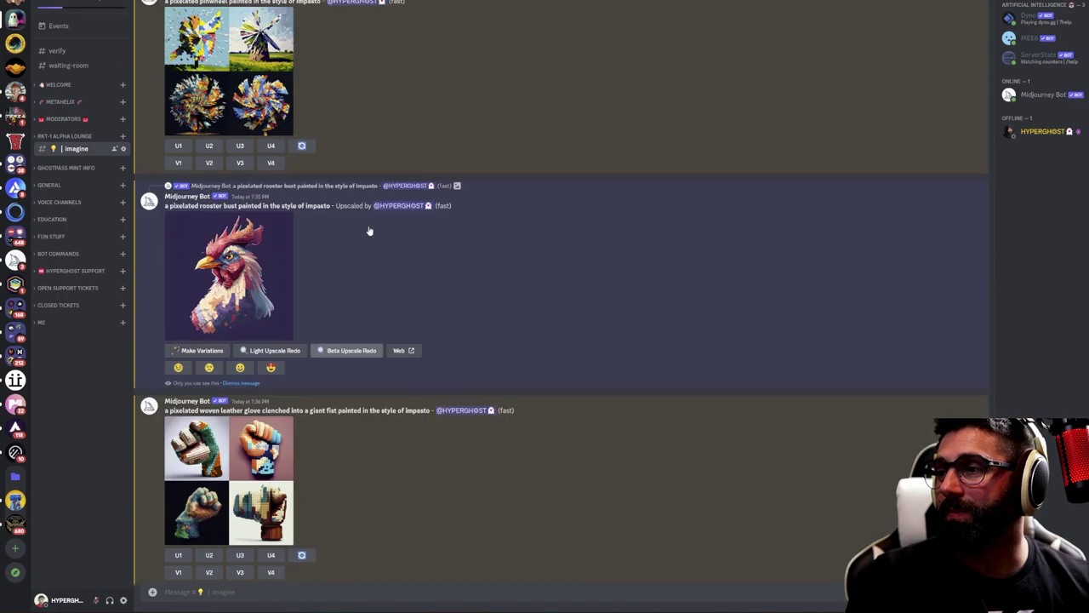
scroll(369, 229, down, 15)
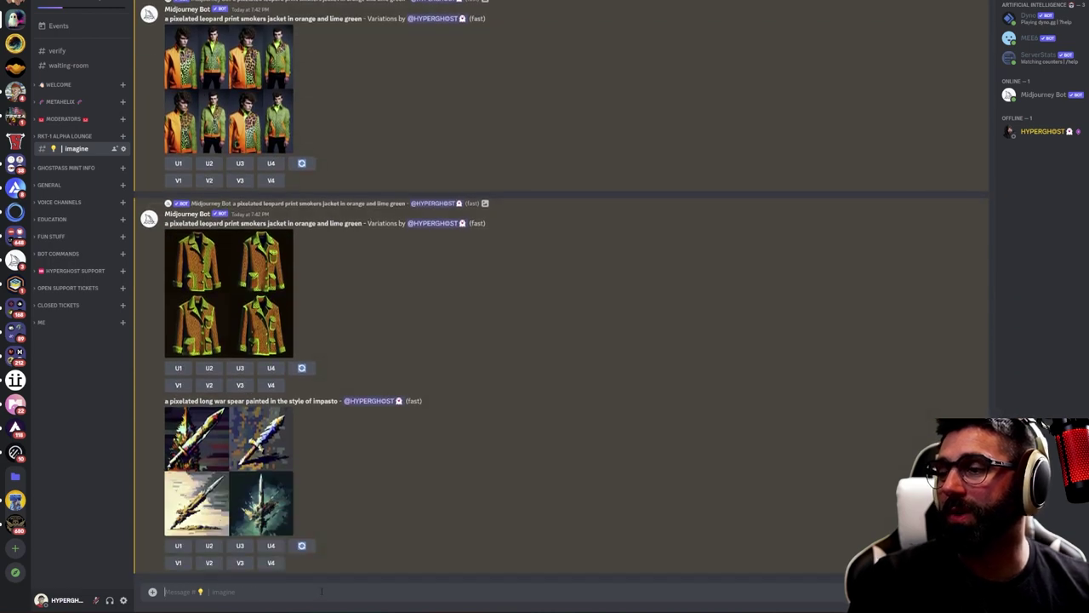
Generate images with the imagine prompt "a pixelated leather gauntlet clenched in a giant fist and painted in the style of impasto"
text(/imag)
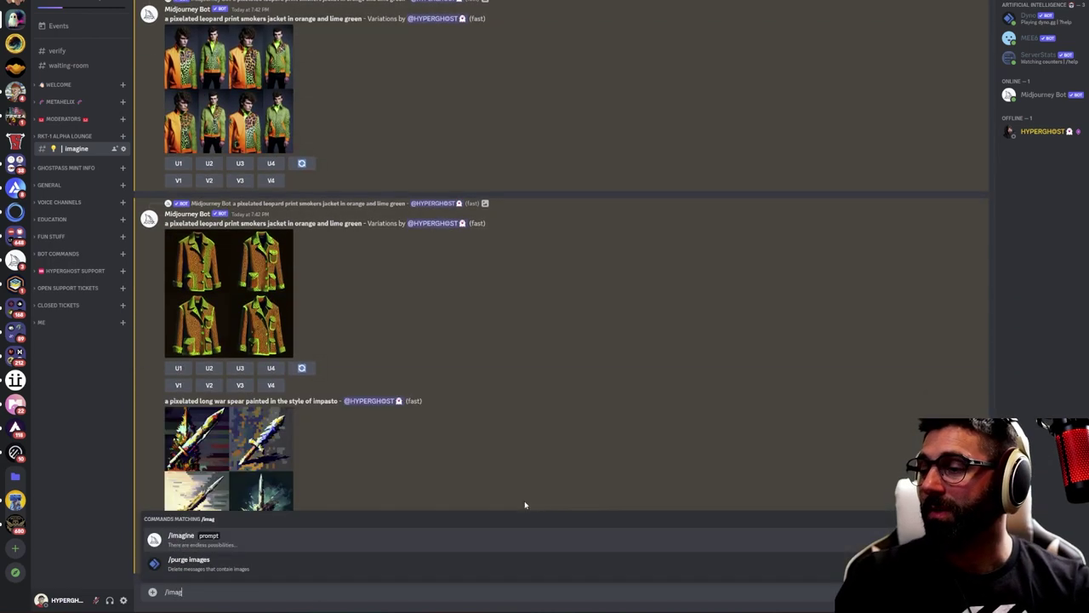
key(Tab)
text(a pixelated)
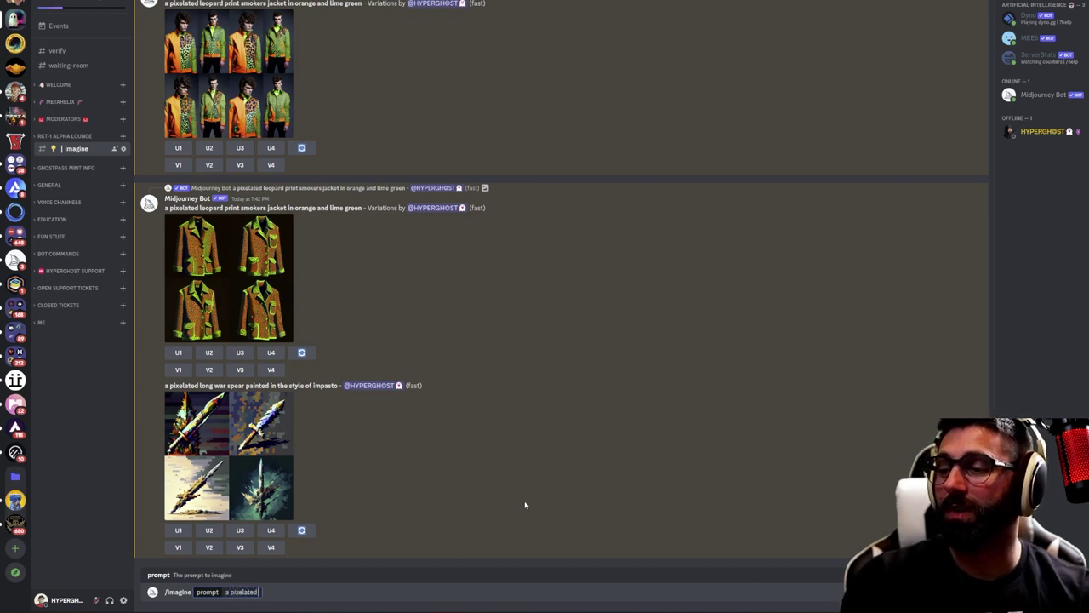
text( leather gaul)
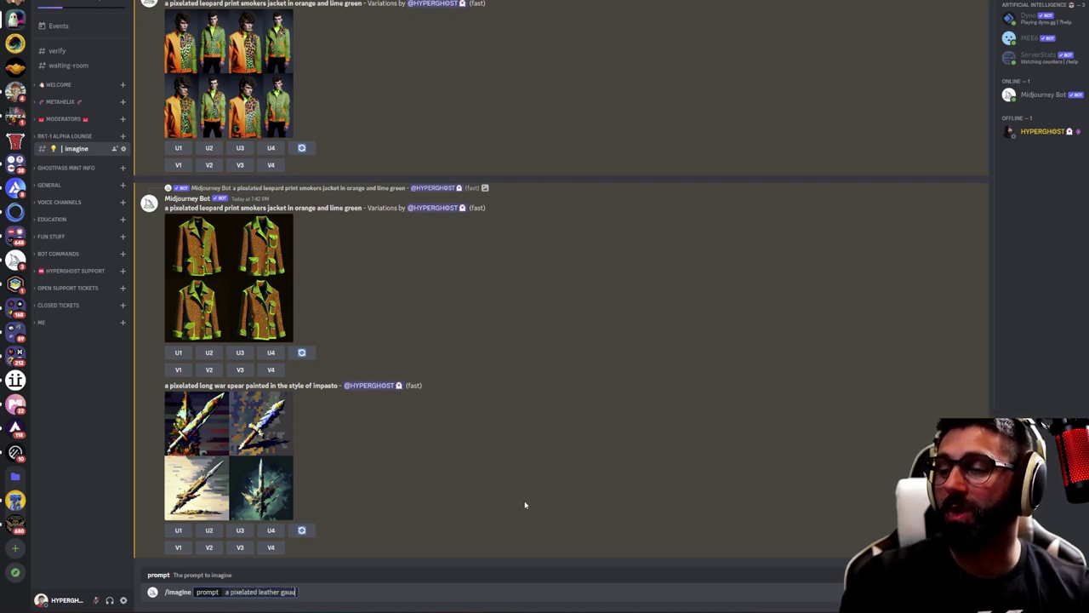
text(tlet)
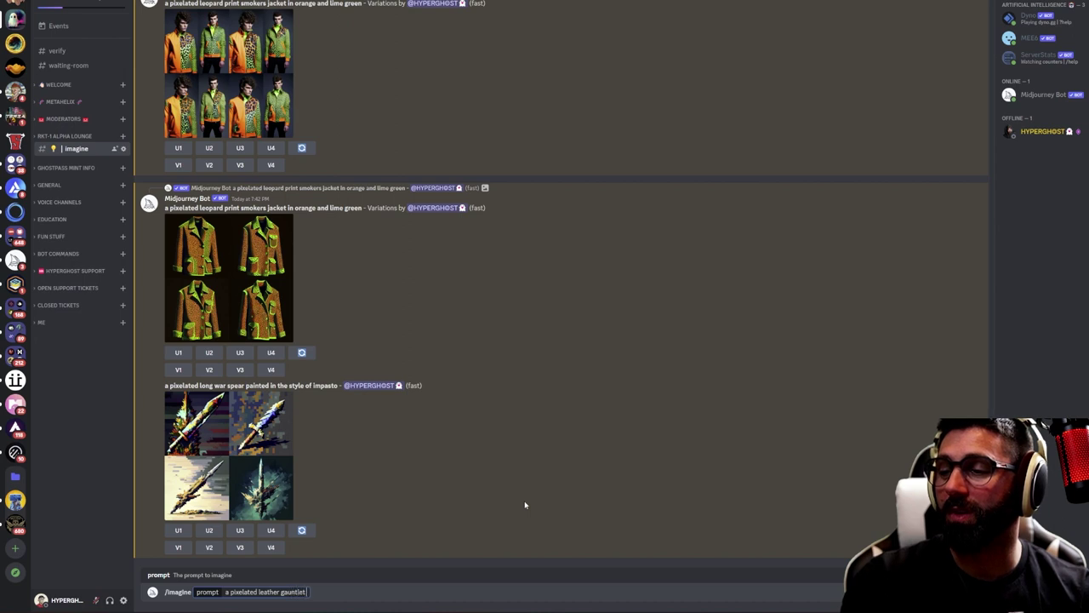
text( i)
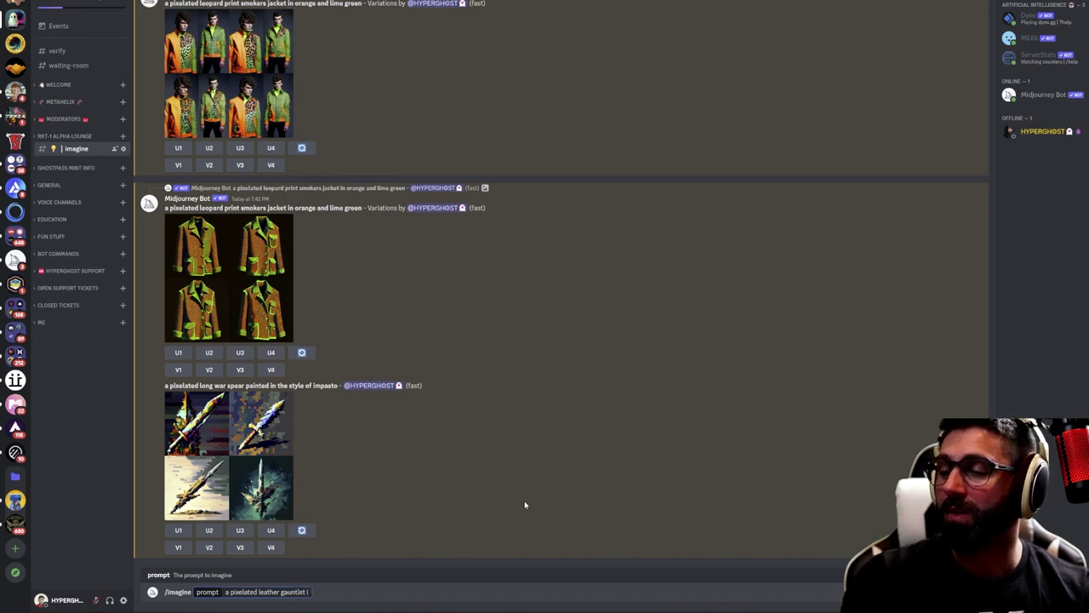
key(BackSpace)
text(clenche)
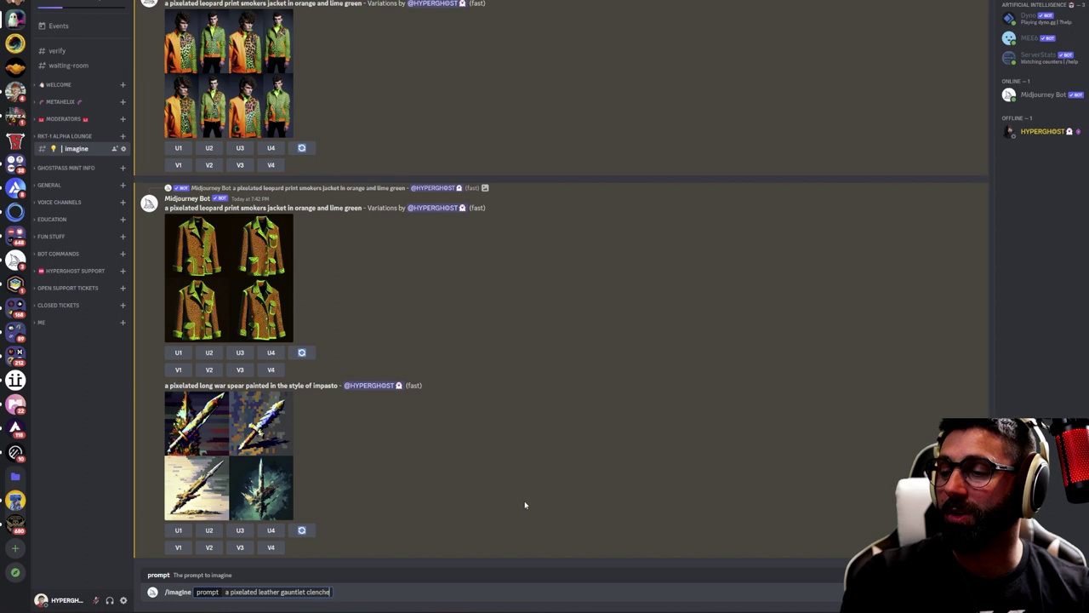
text(d in a giant )
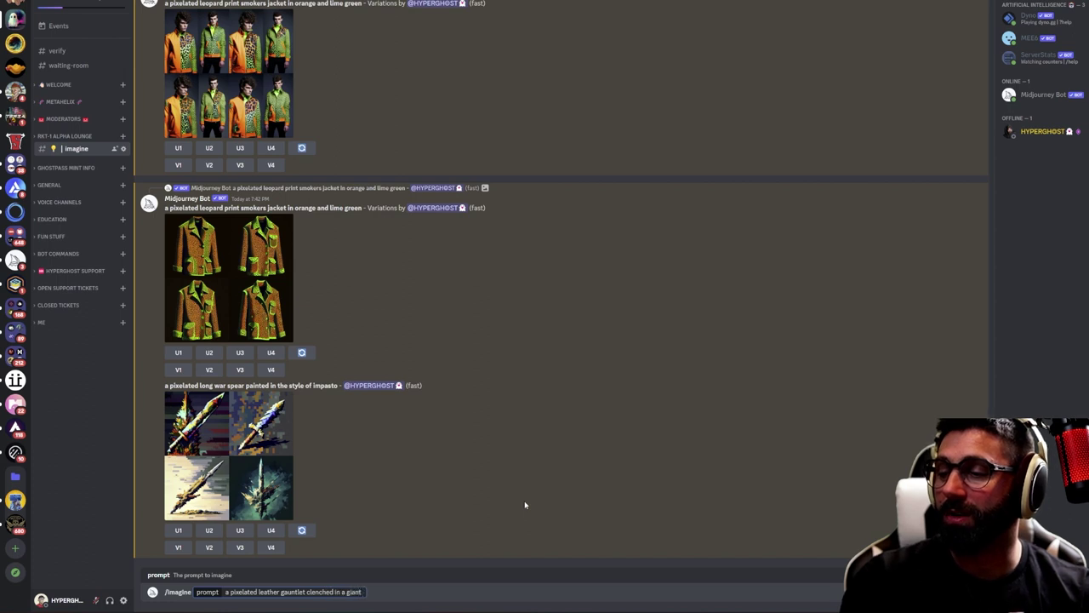
text(fist)
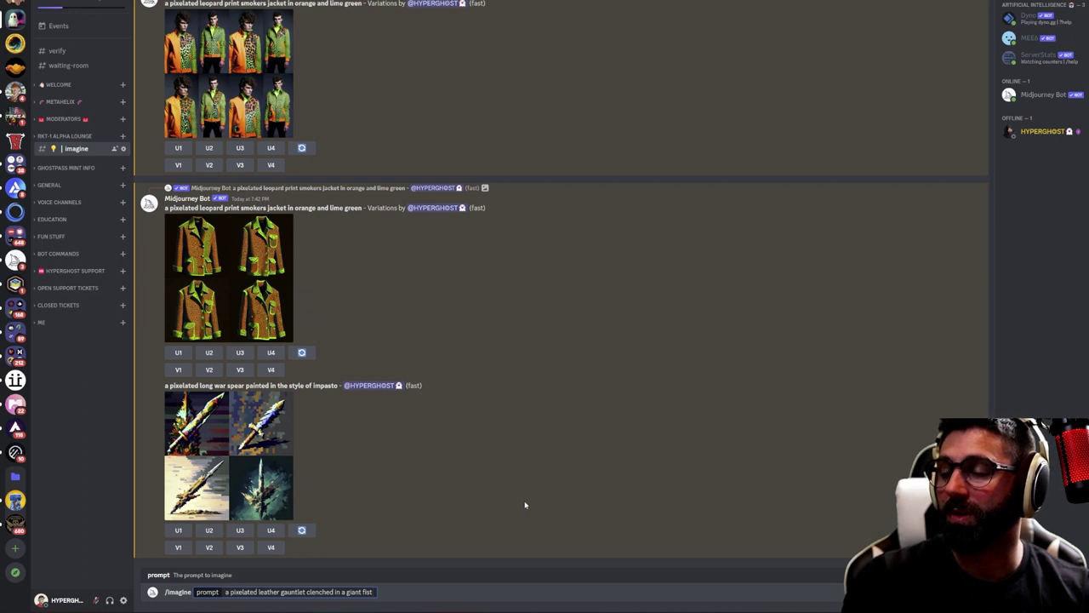
text(and painted in t)
text(h)
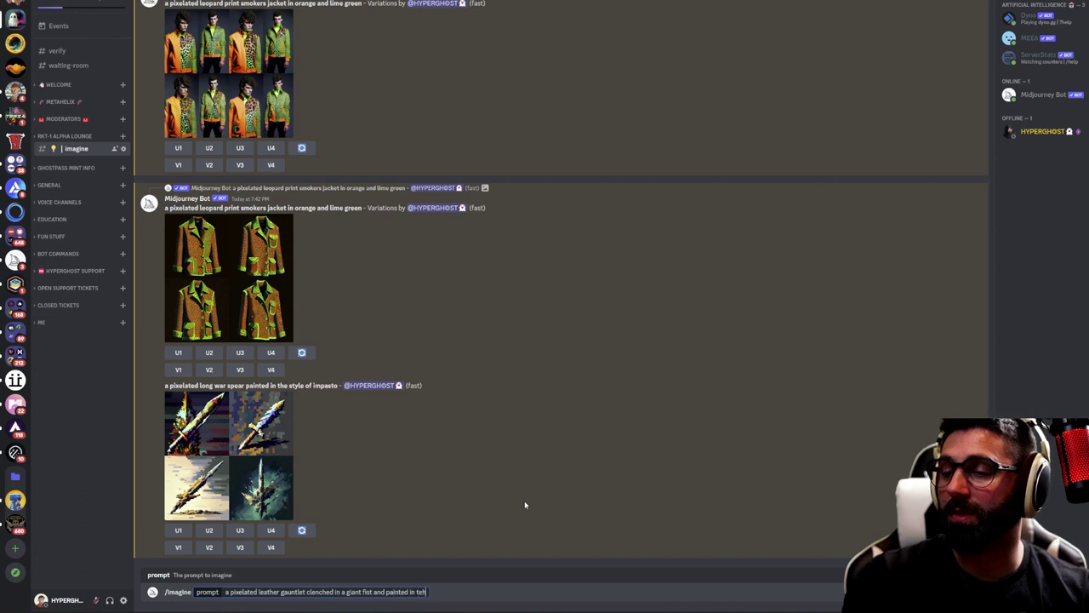
text(e style of impasto)
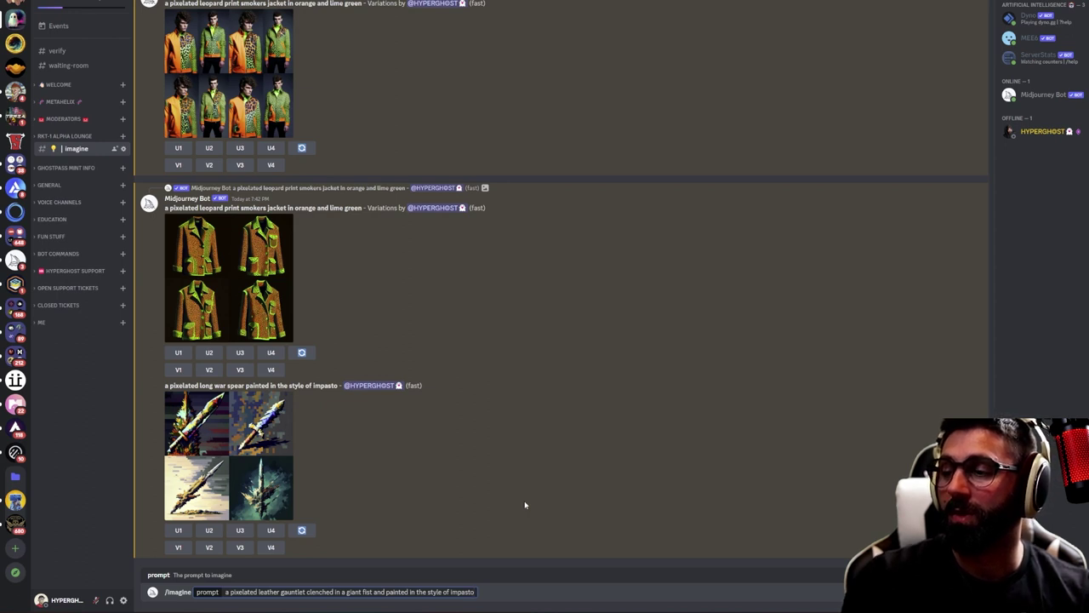
key(Return)
Try to generate images with the imagine prompt "a pixelated long spartan spear pointing straight up and down in the style of impasto --ar 9:16"
click(277, 460)
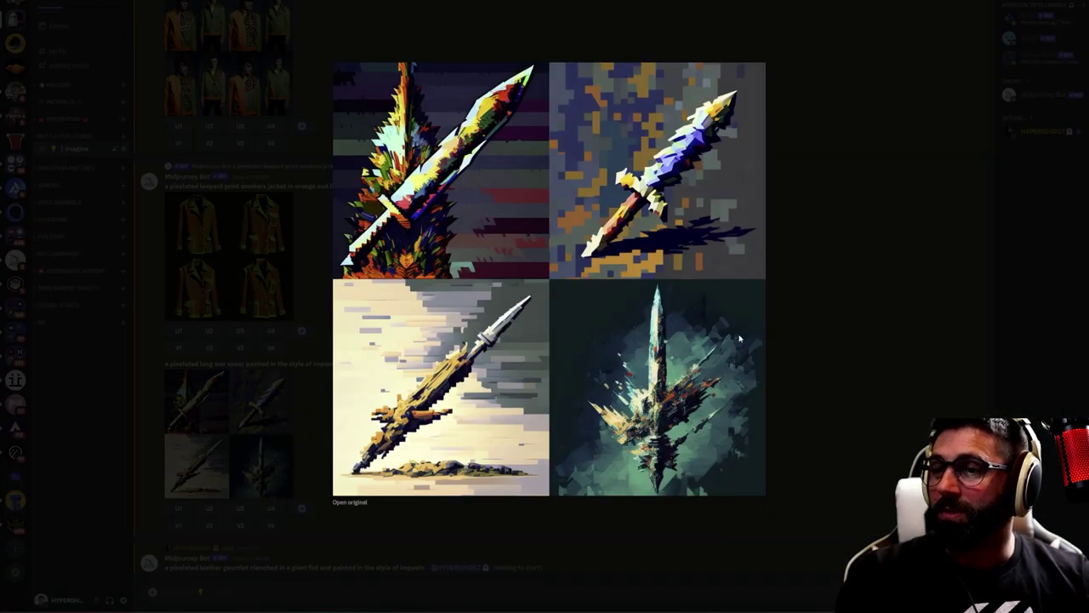
click(814, 333)
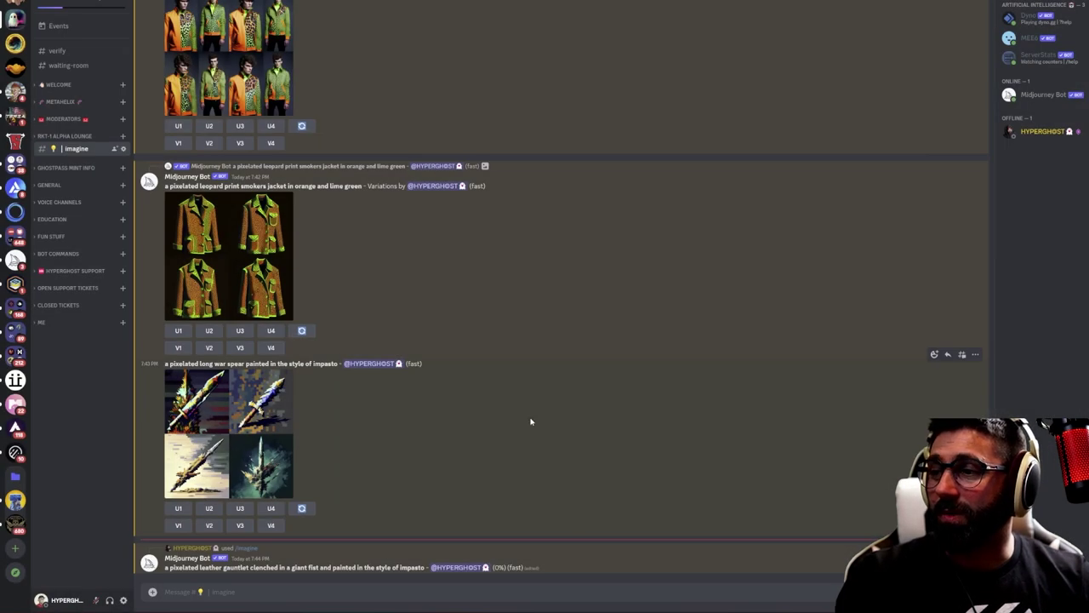
text(/imagine)
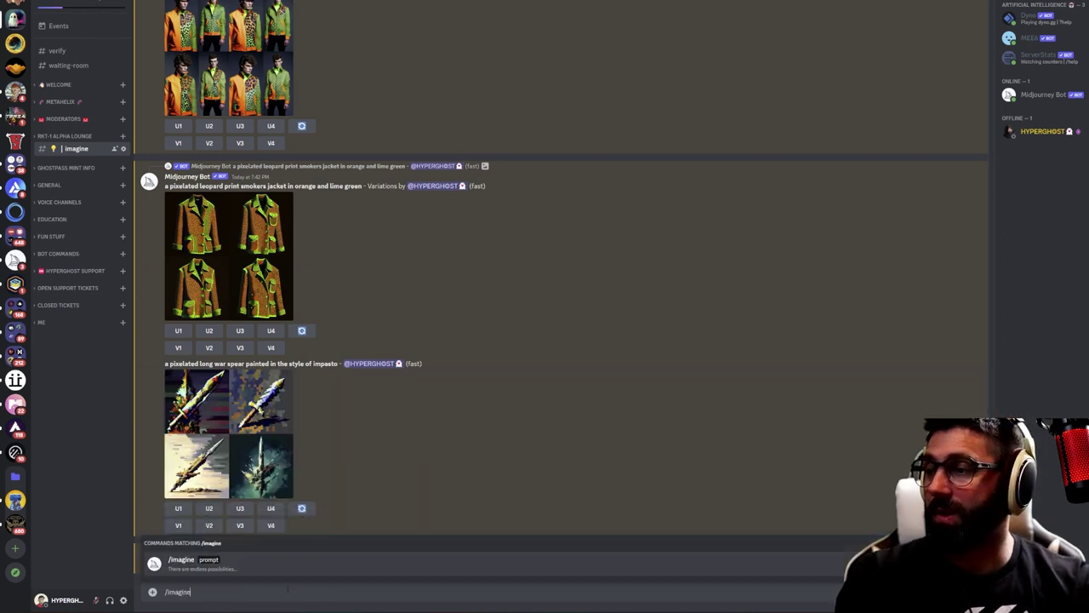
key(Tab)
text(a)
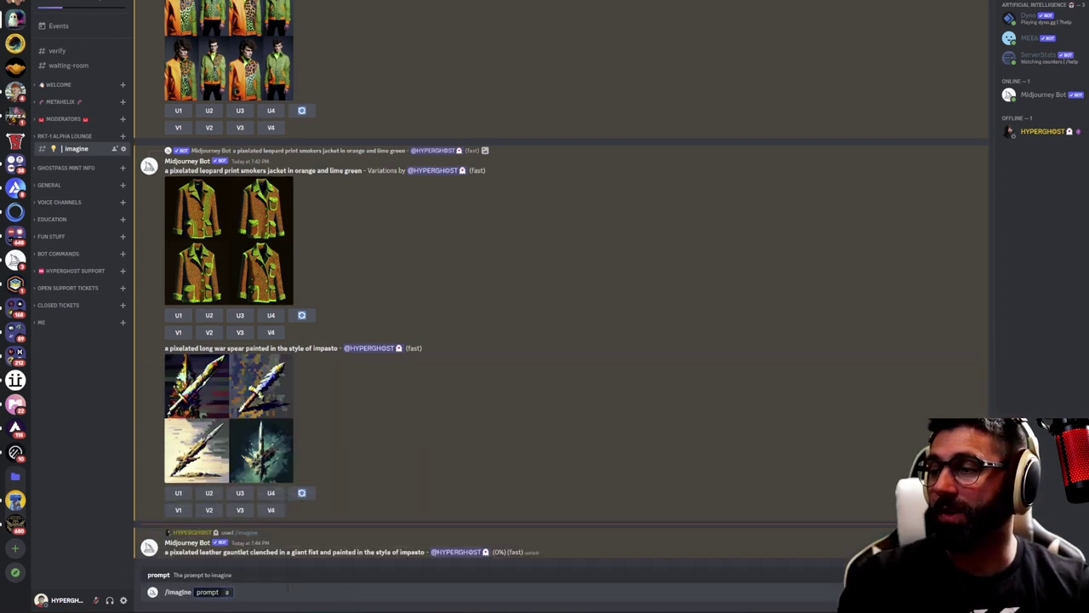
text( pi)
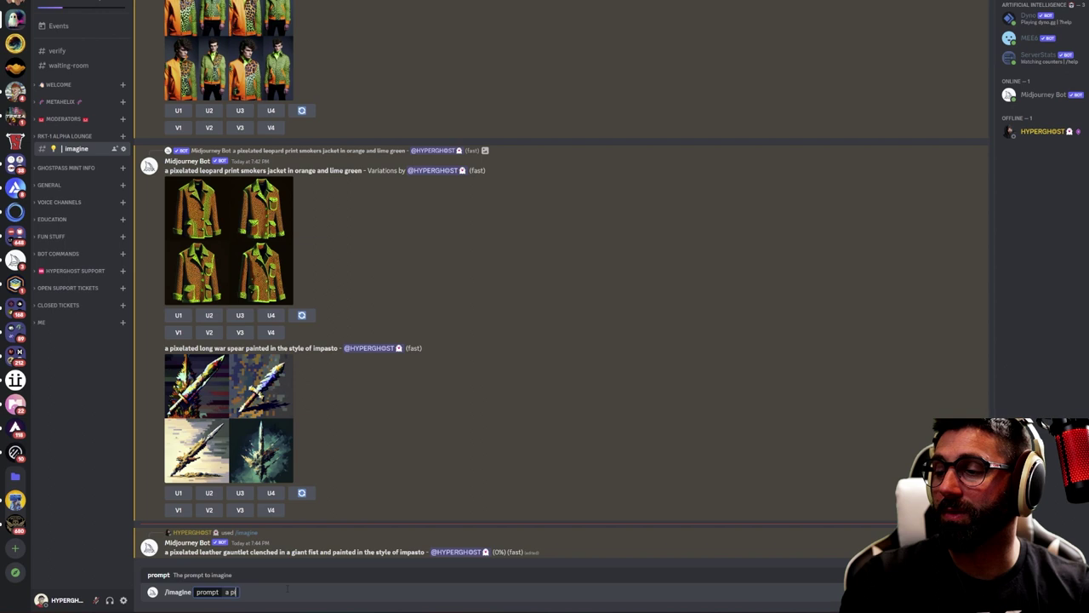
text(xelated)
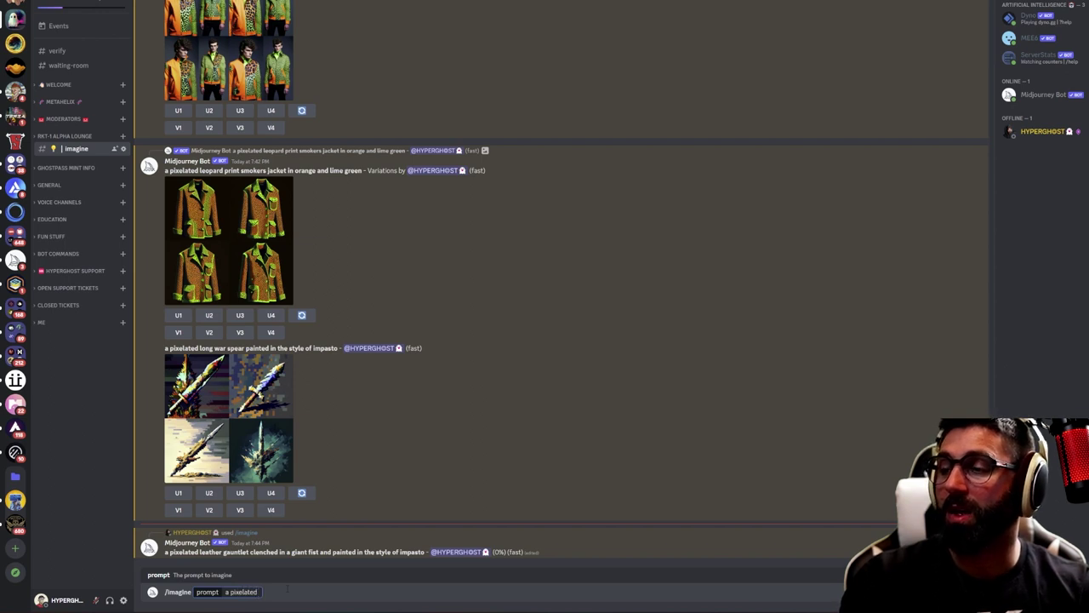
text( long spear)
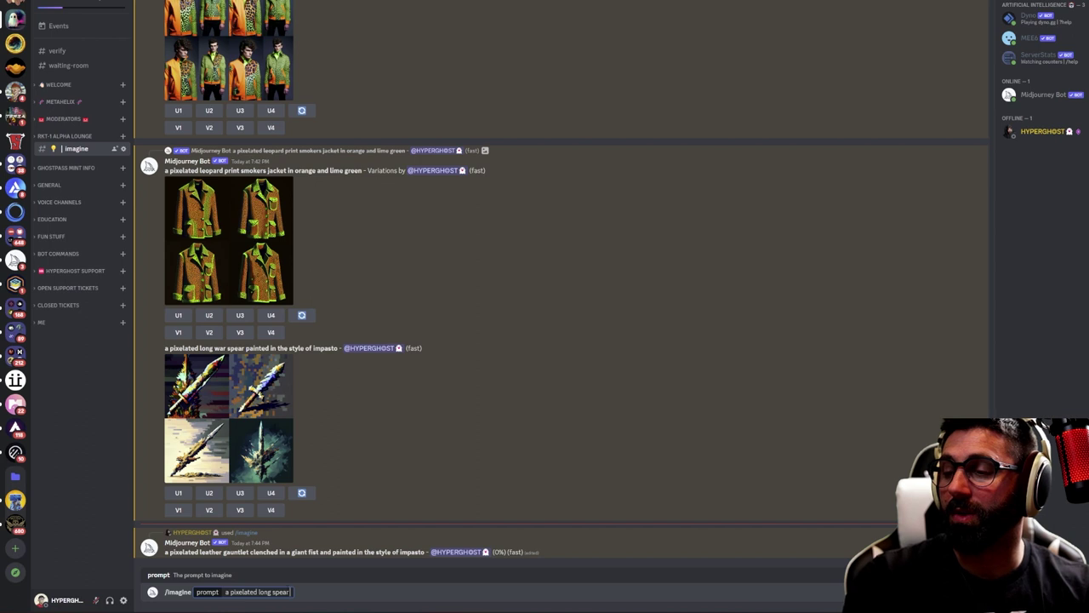
key(BackSpace)
key(BackSpace)
key(BackSpace)
text(artan spear)
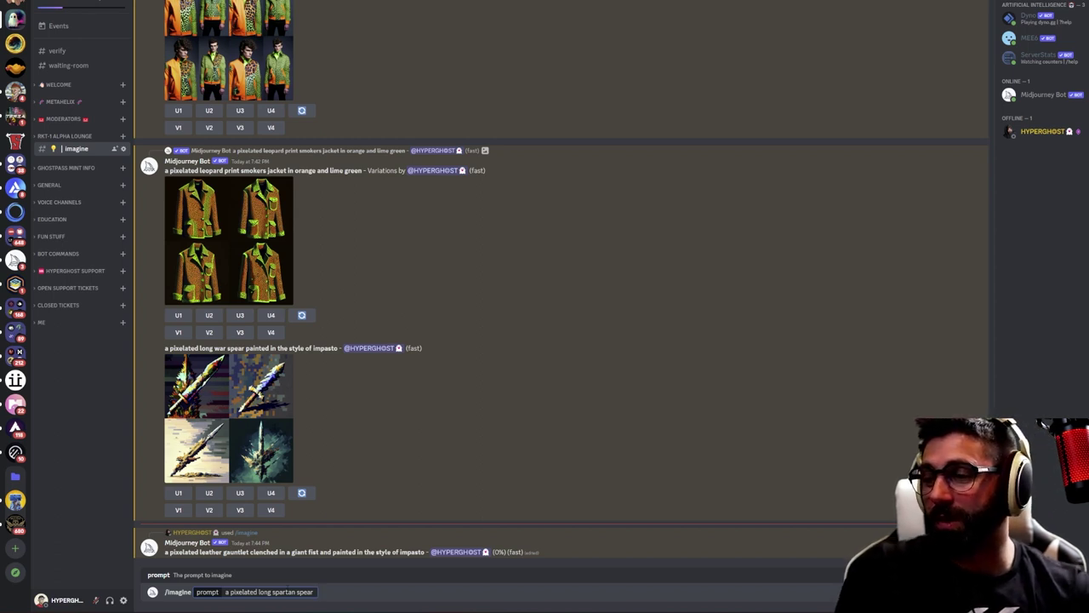
text(painted in)
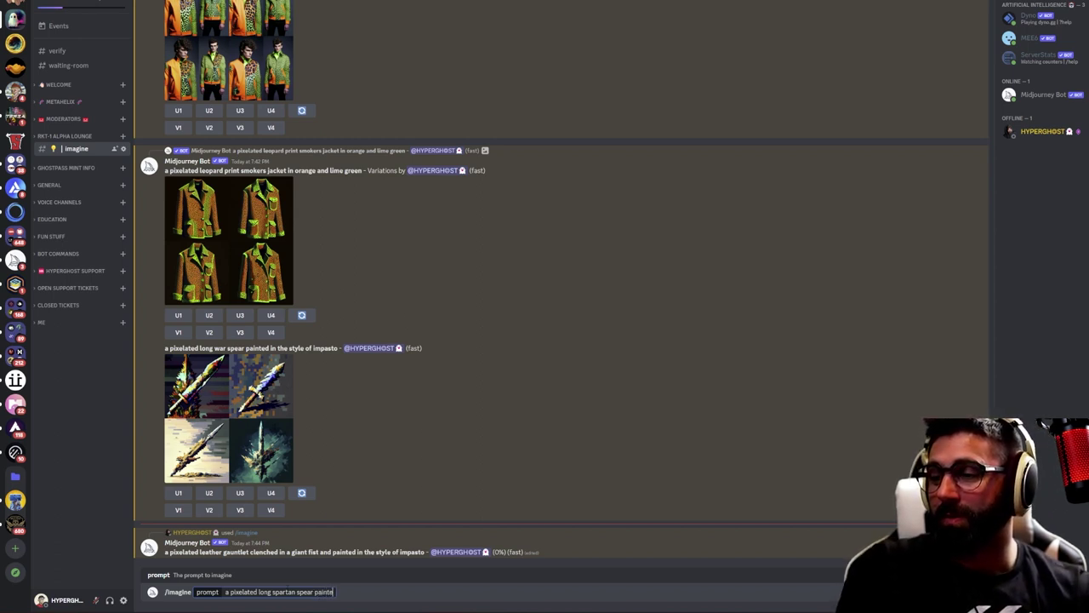
key(BackSpace)
key(BackSpace)
key(BackSpace)
key(BackSpace)
key(BackSpace)
key(BackSpace)
key(BackSpace)
key(BackSpace)
key(BackSpace)
text(oint)
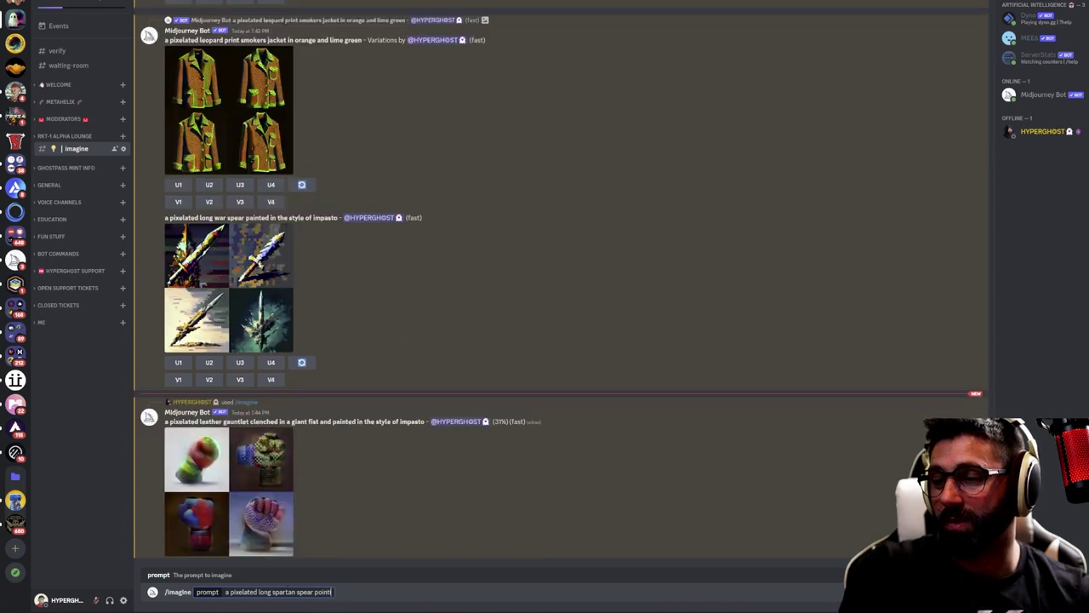
text(ing straight up and)
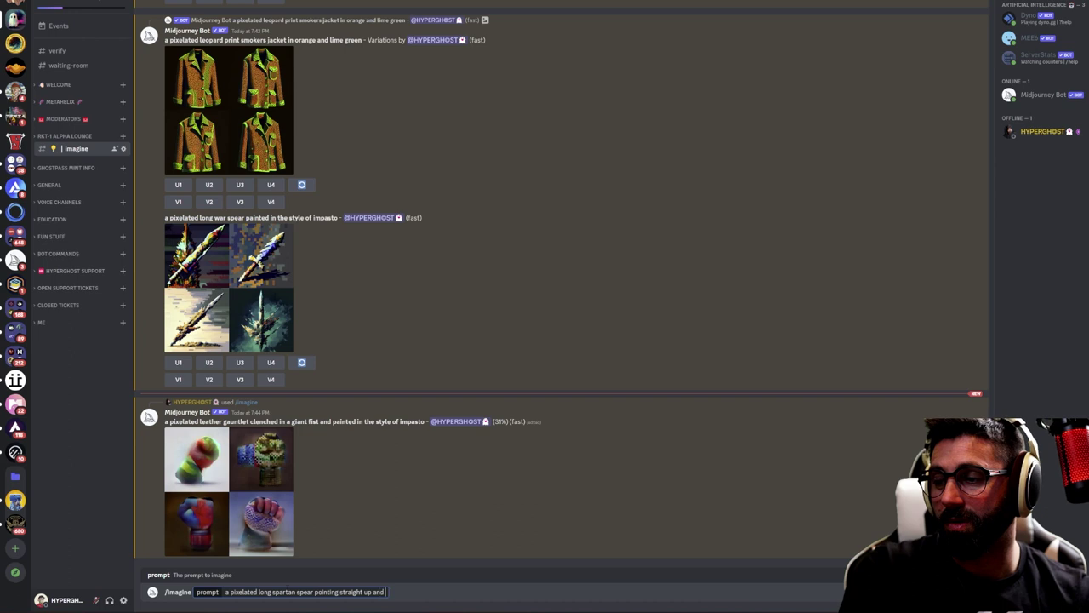
text( down in the style of impasto --ar)
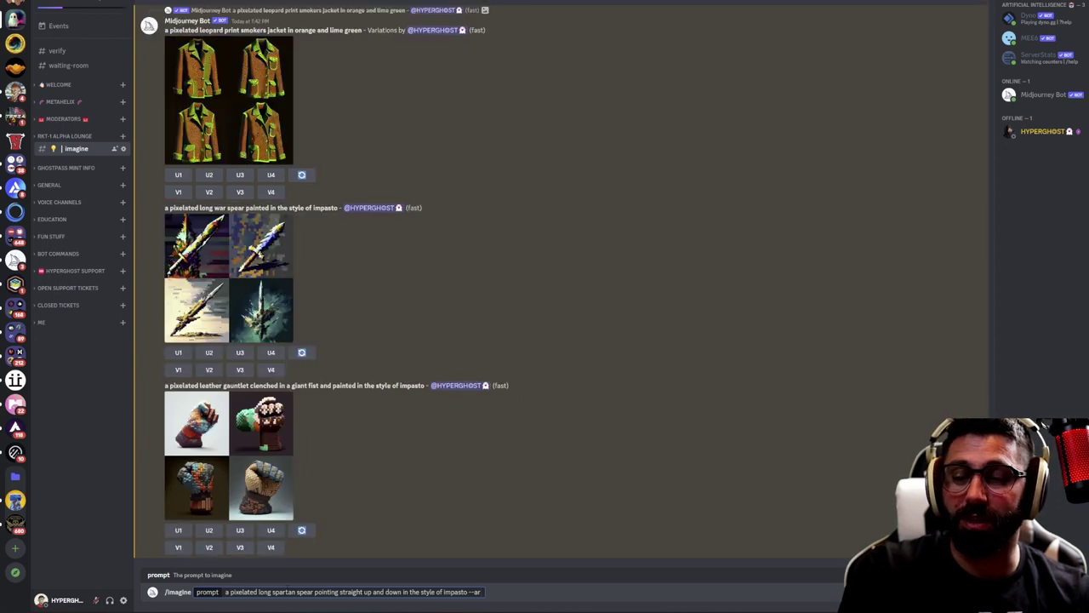
text(9:16)
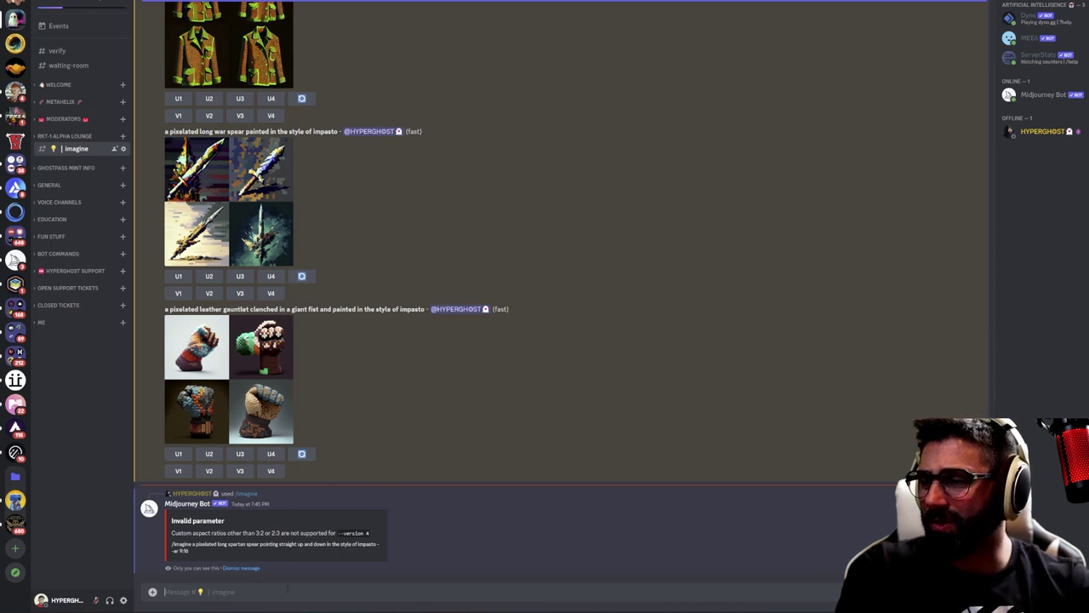
Restore the spartan spear prompt, insert "--v 3" before "--ar 9:16" and submit it again
key(ctrl+z)
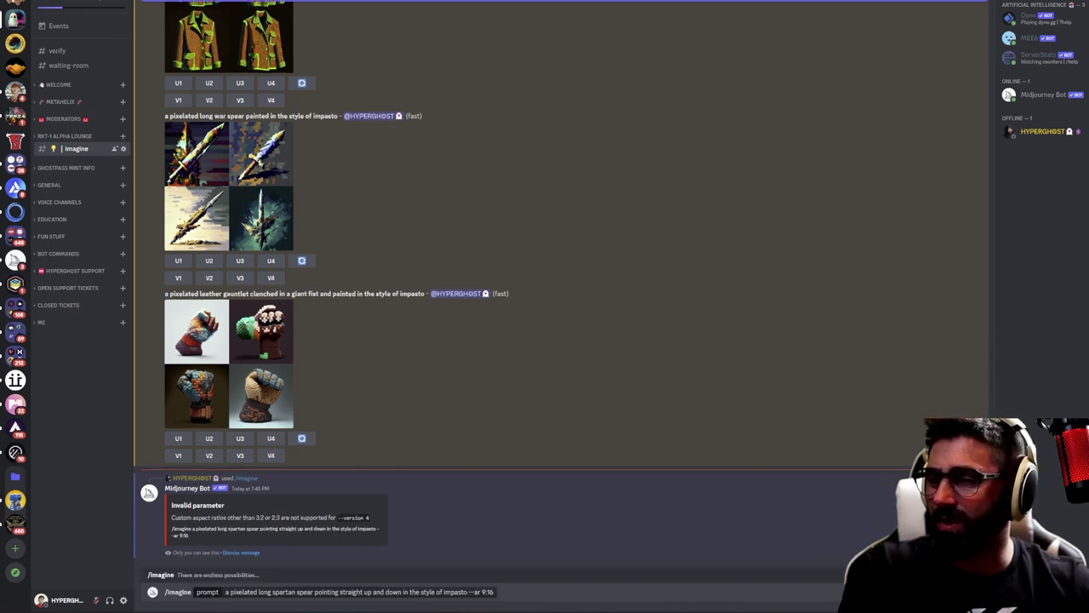
click(489, 591)
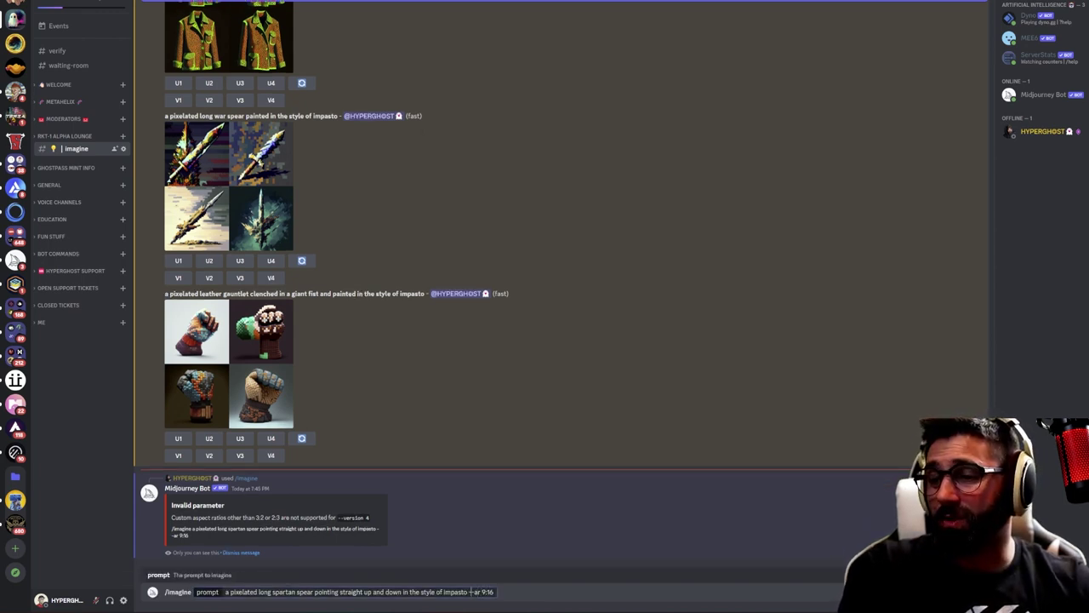
text(--v 3)
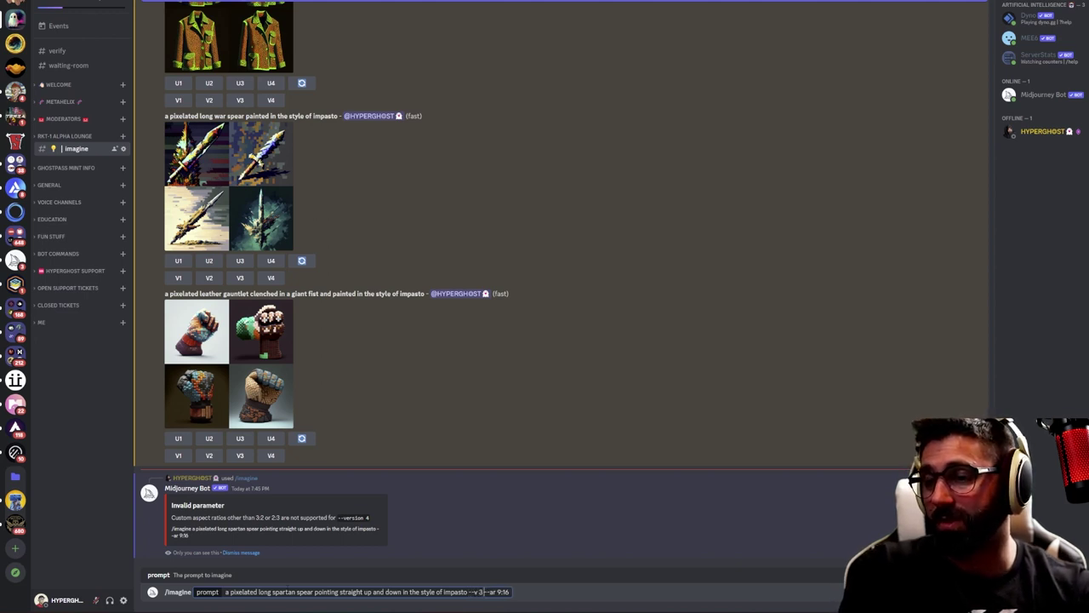
key(Return)
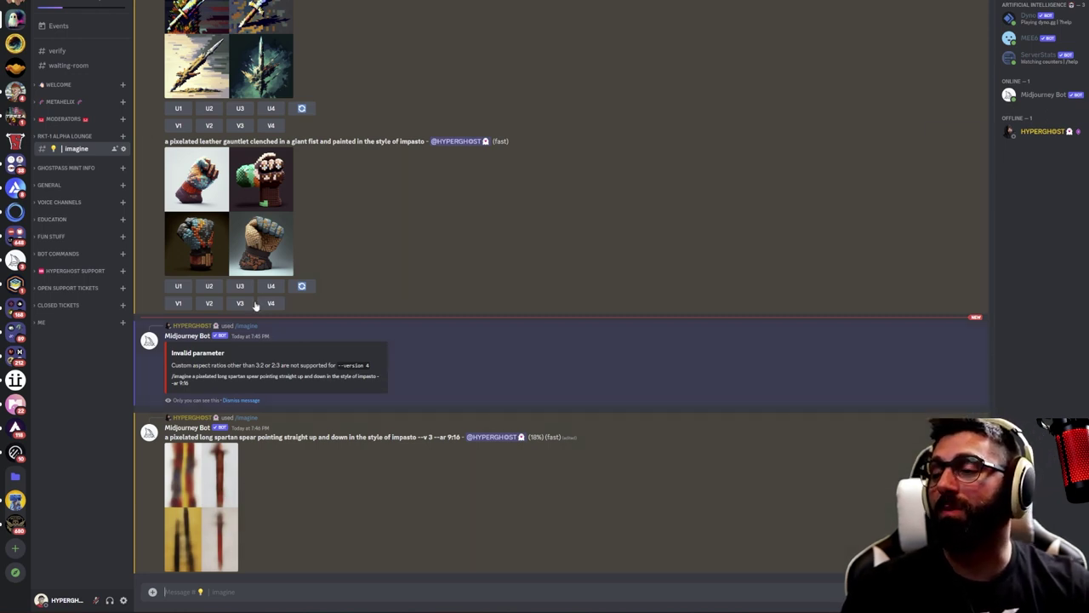
Review the earlier jacket and gauntlet grids, and reroll the second leopard print smokers jacket grid
scroll(291, 194, up, 10)
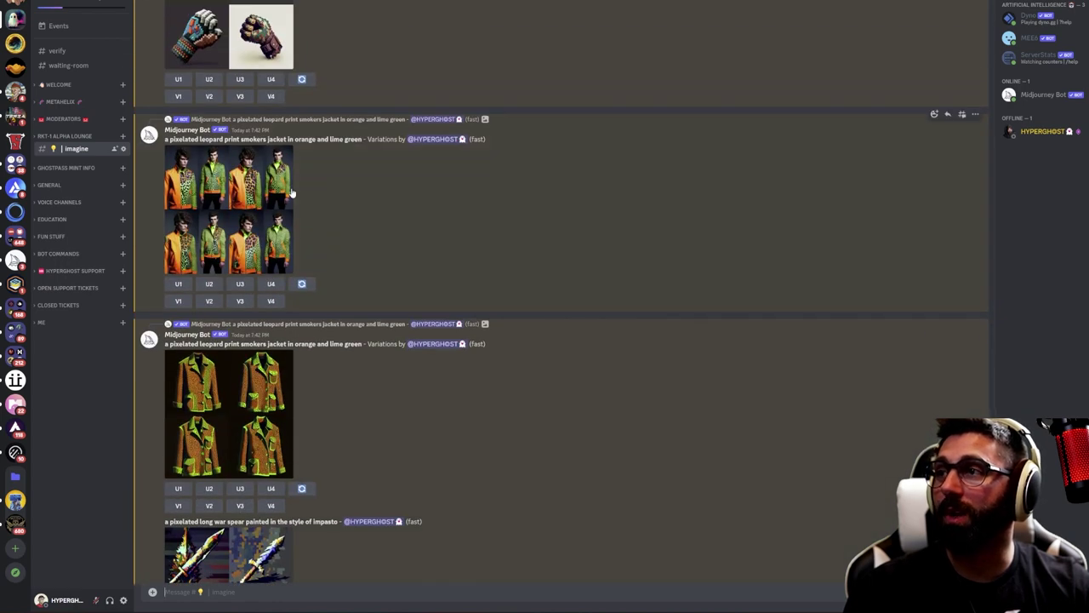
scroll(291, 194, up, 10)
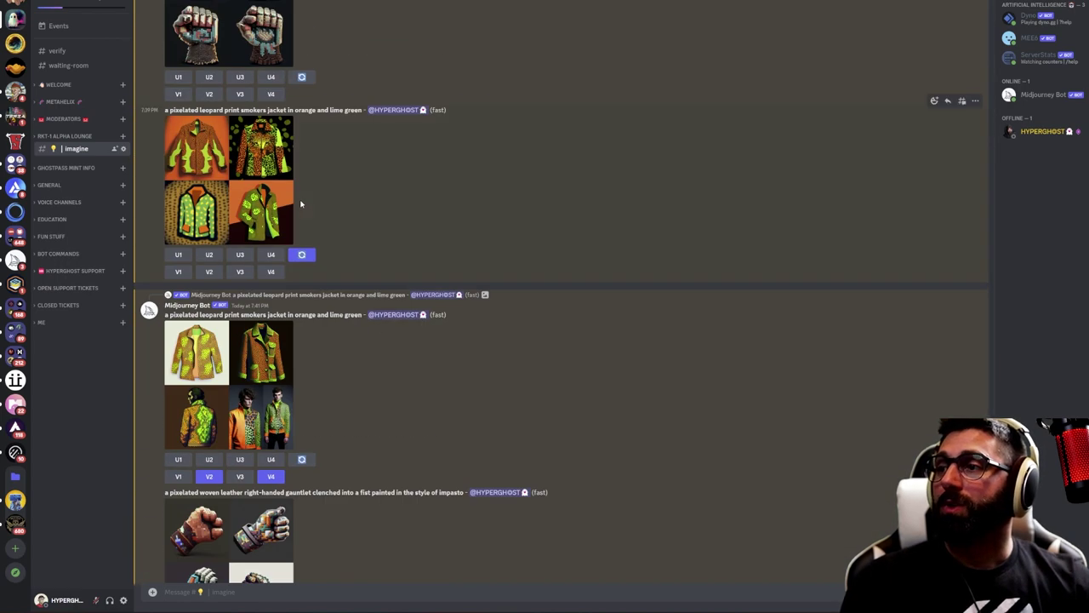
scroll(301, 203, down, 5)
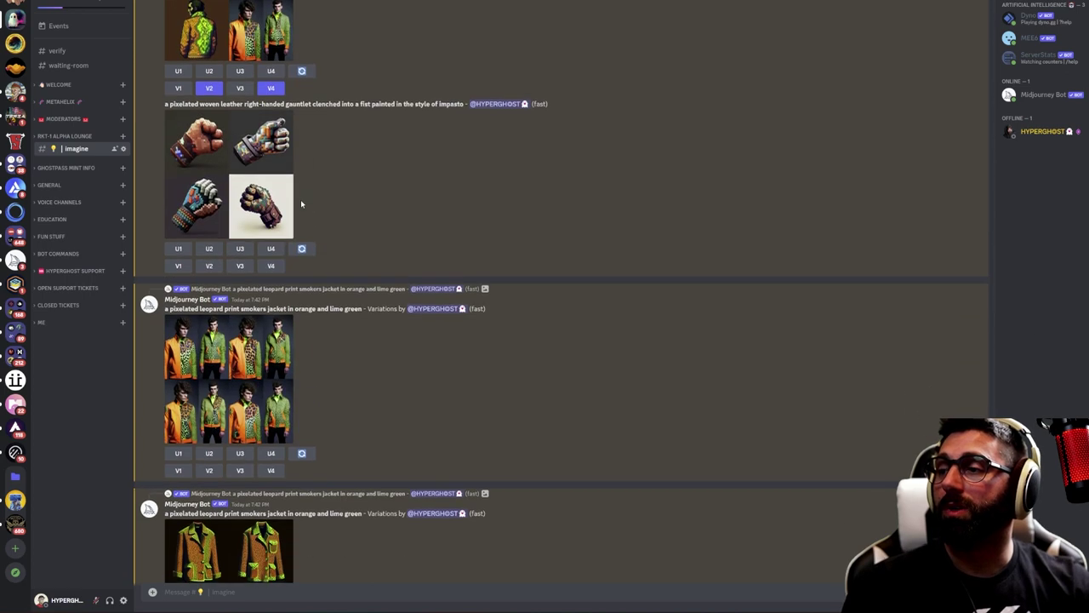
scroll(300, 204, up, 5)
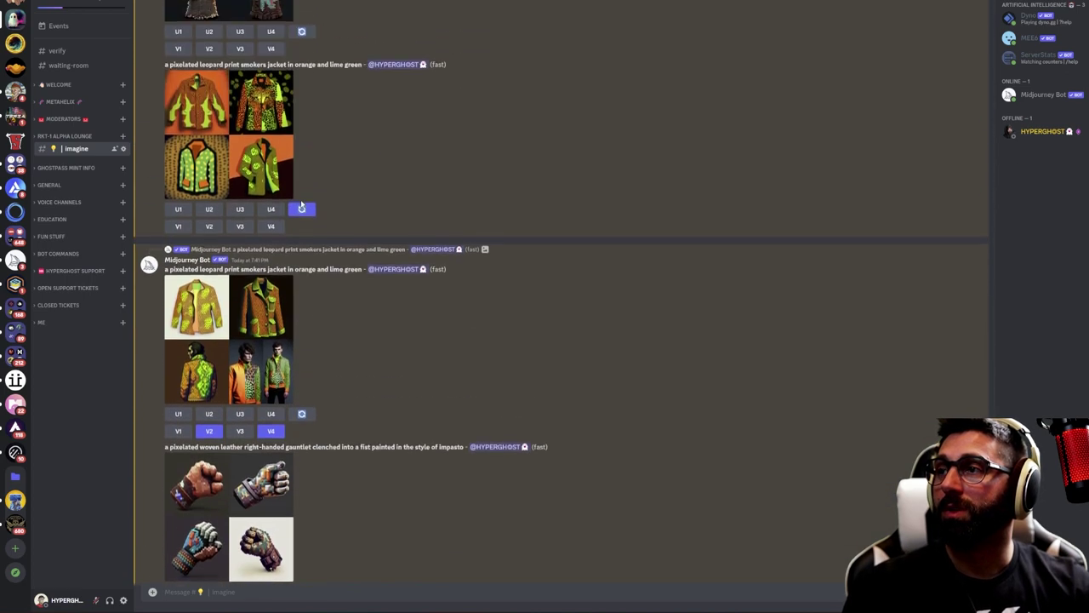
scroll(269, 199, down, 1)
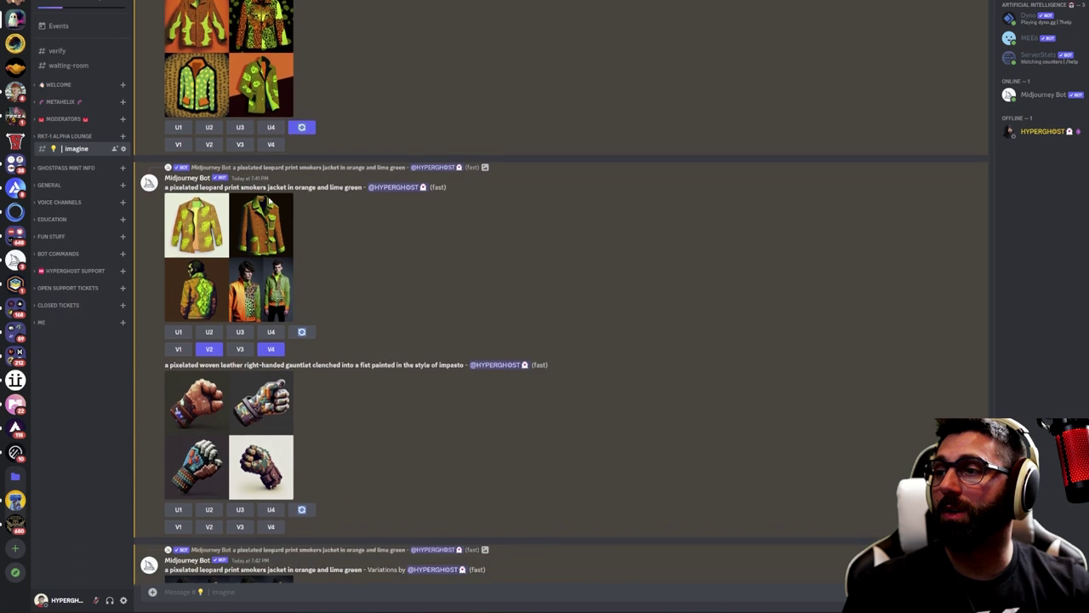
scroll(269, 200, up, 1)
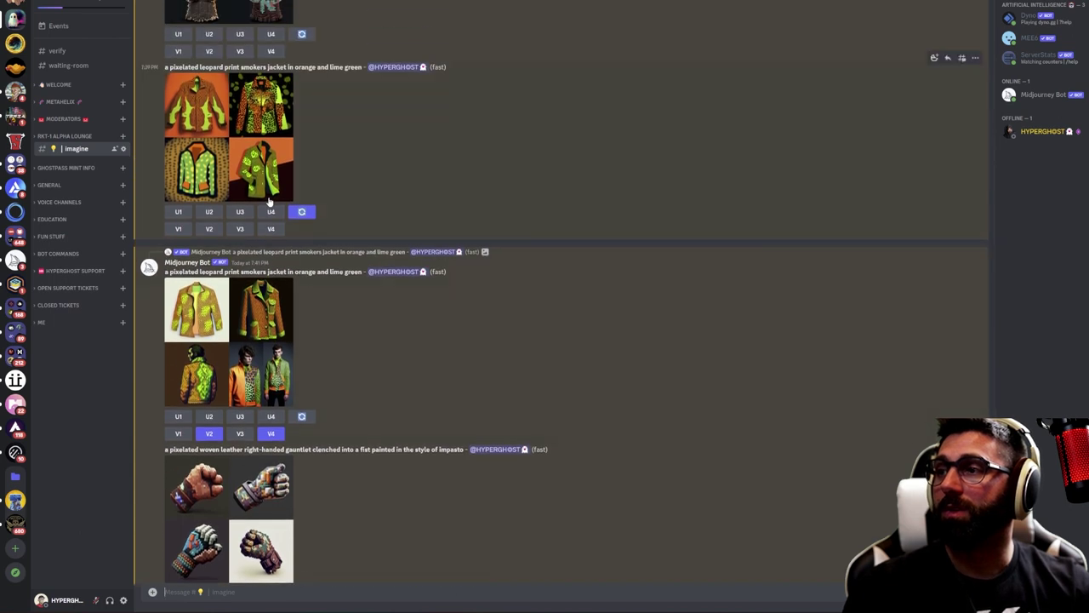
scroll(269, 200, down, 3)
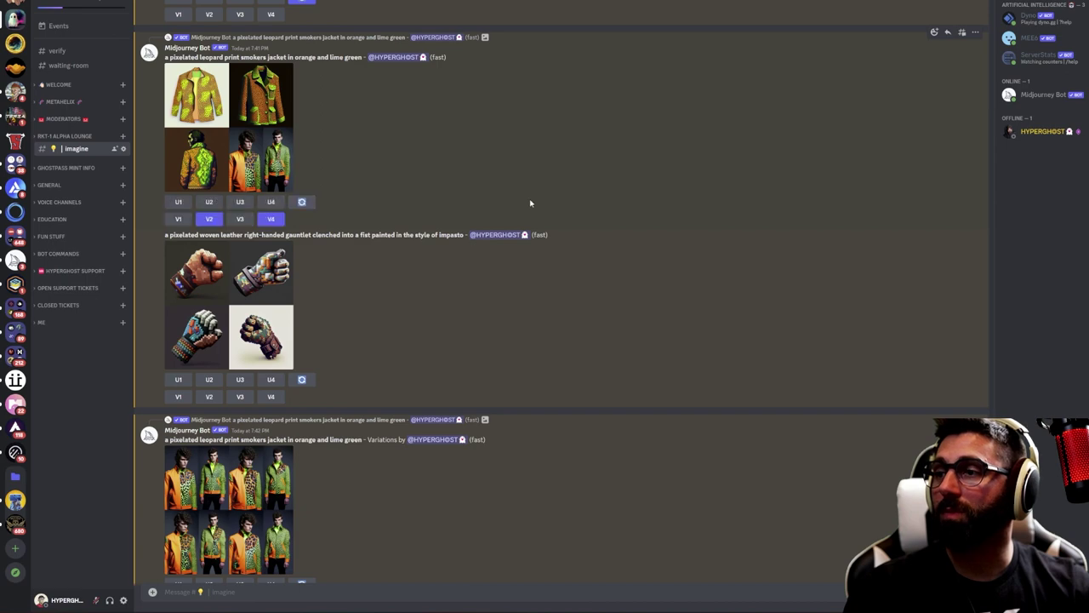
scroll(525, 211, down, 1)
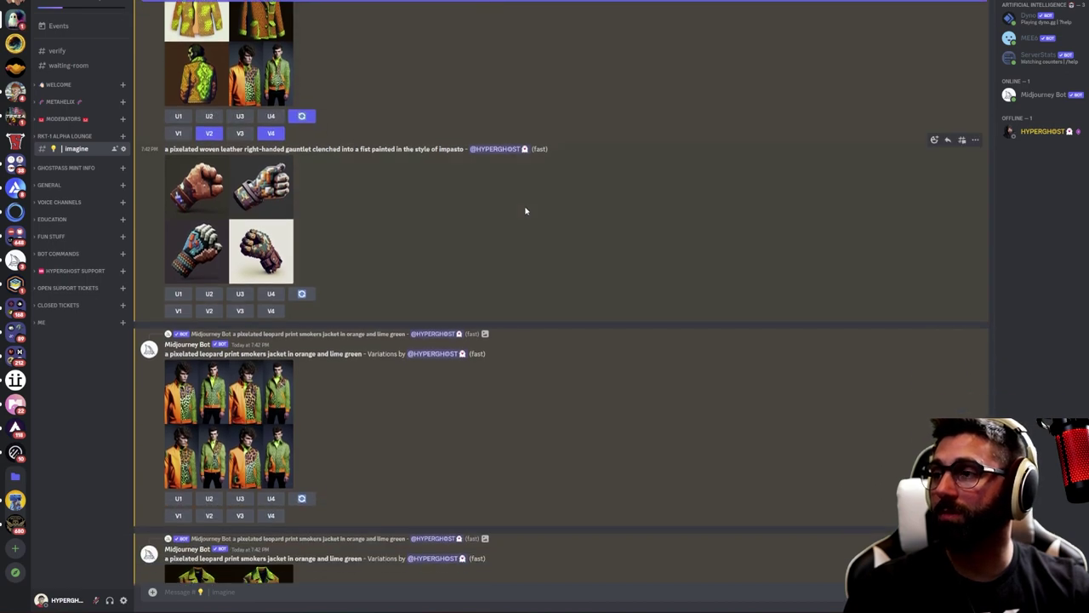
Inspect the right-handed and giant-fist gauntlet grids, and create variations of the fourth giant-fist gauntlet image
click(260, 251)
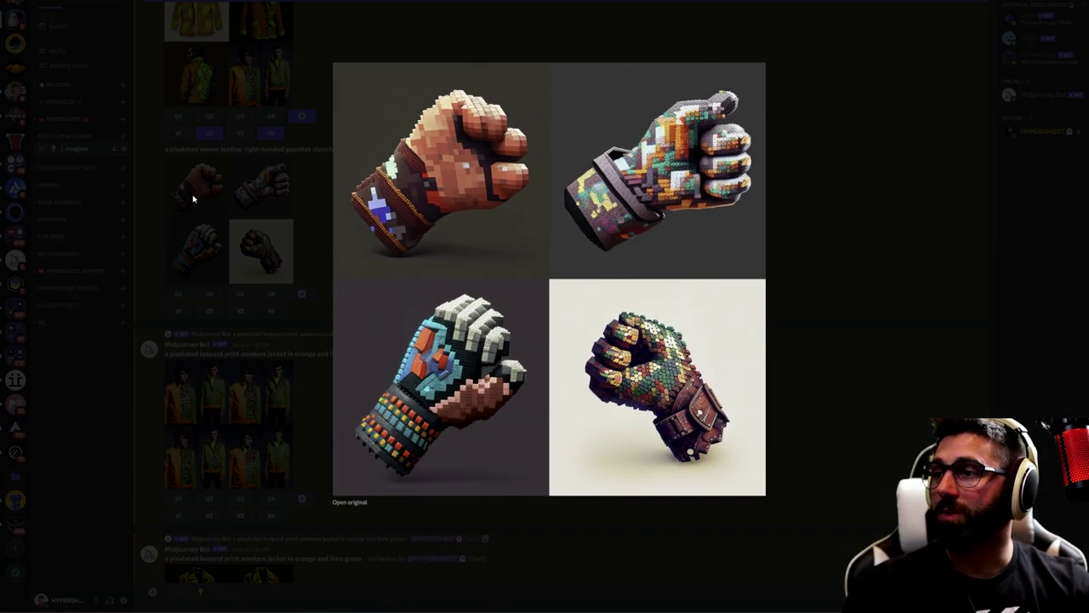
click(851, 281)
scroll(501, 234, down, 10)
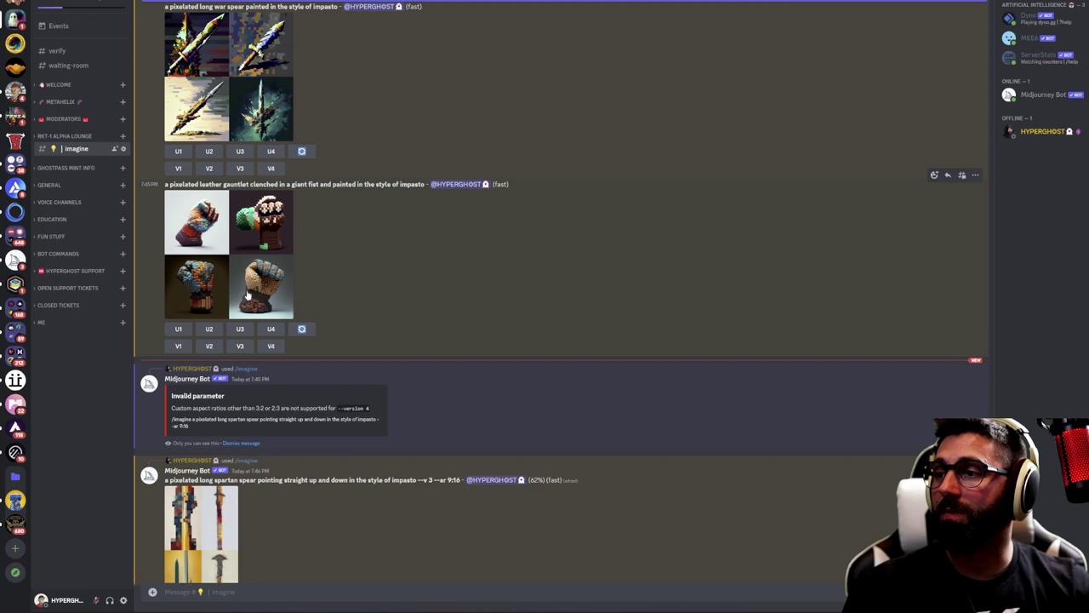
click(251, 294)
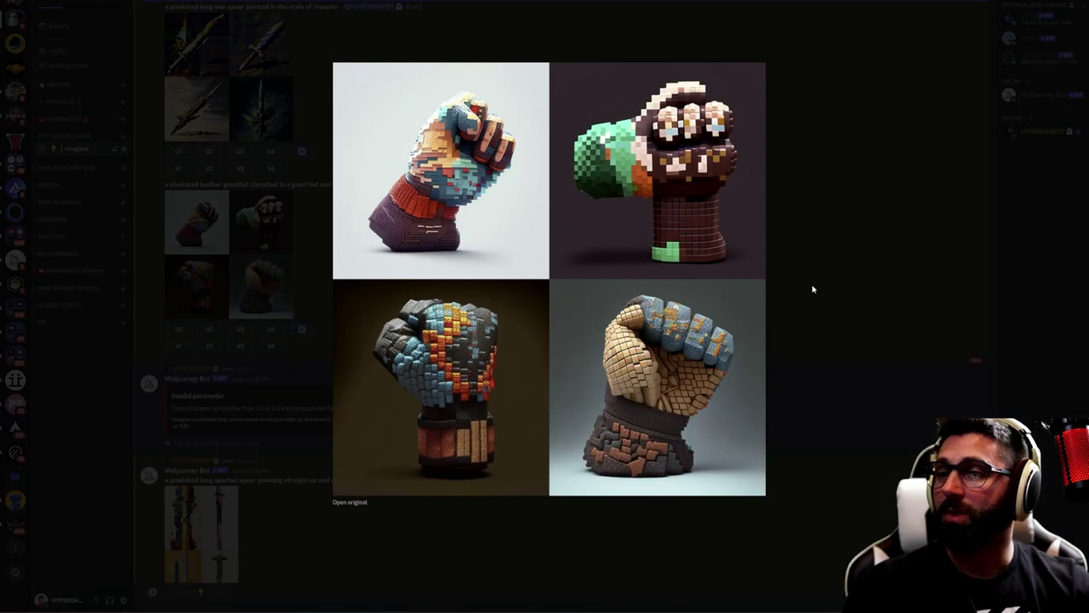
click(840, 204)
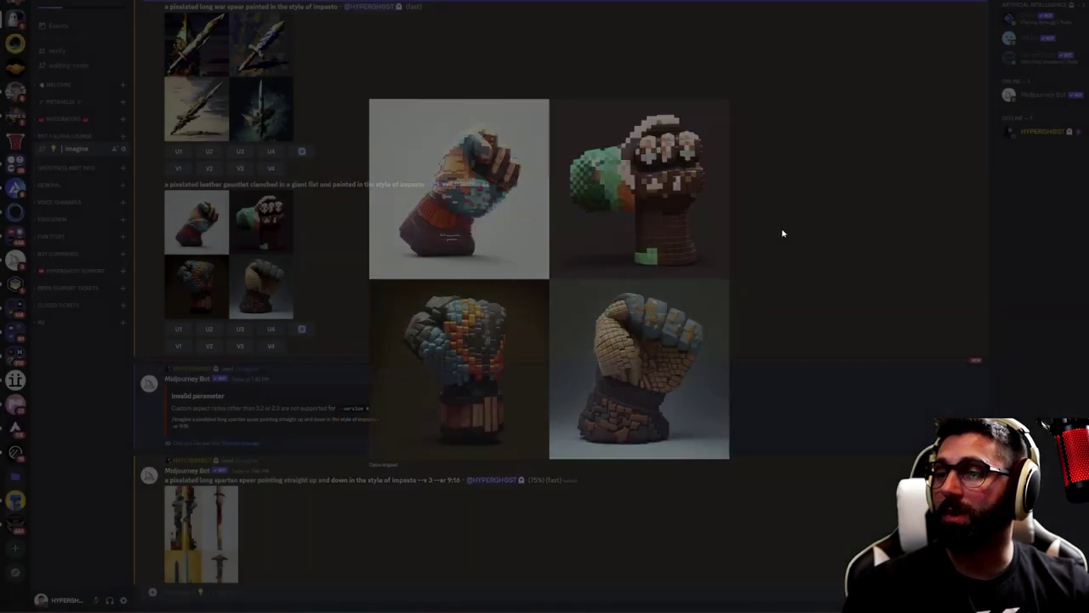
click(271, 345)
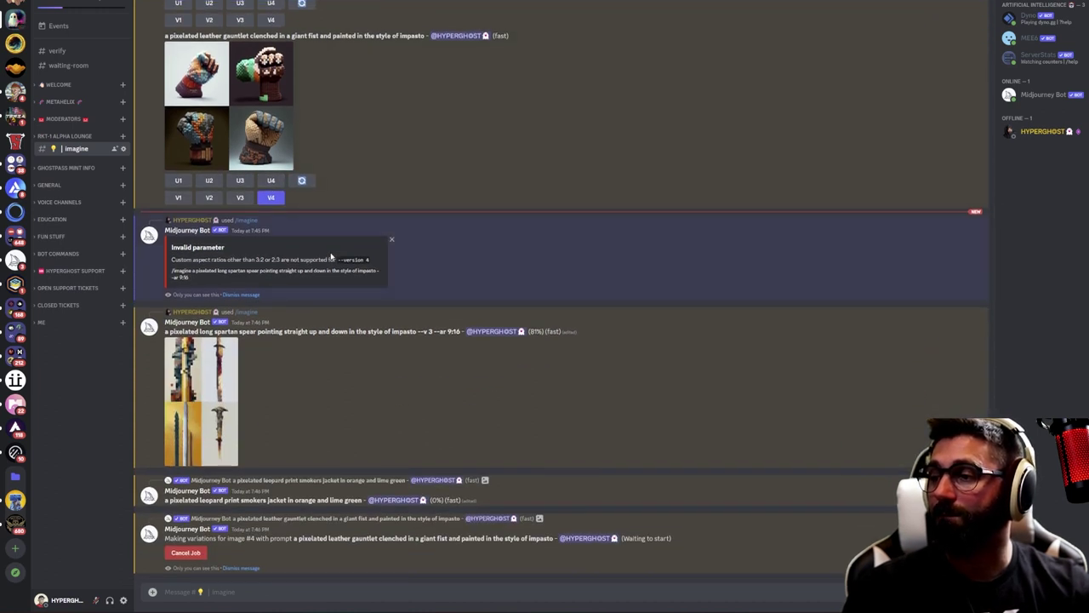
Inspect and reroll the spartan spear grid, and examine the giant-fist gauntlet variations enlarged
click(218, 392)
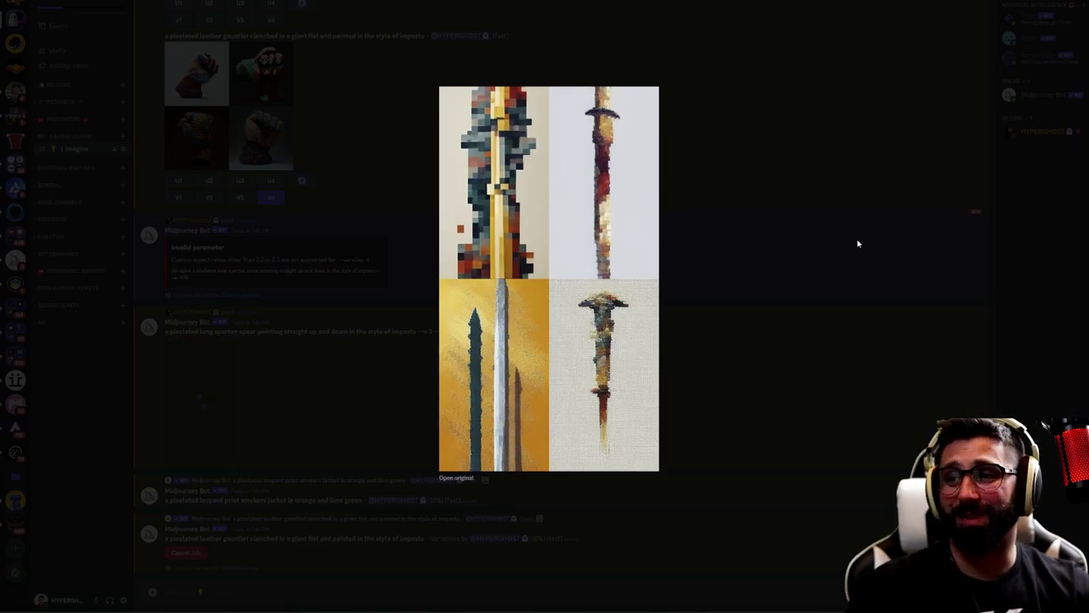
click(798, 223)
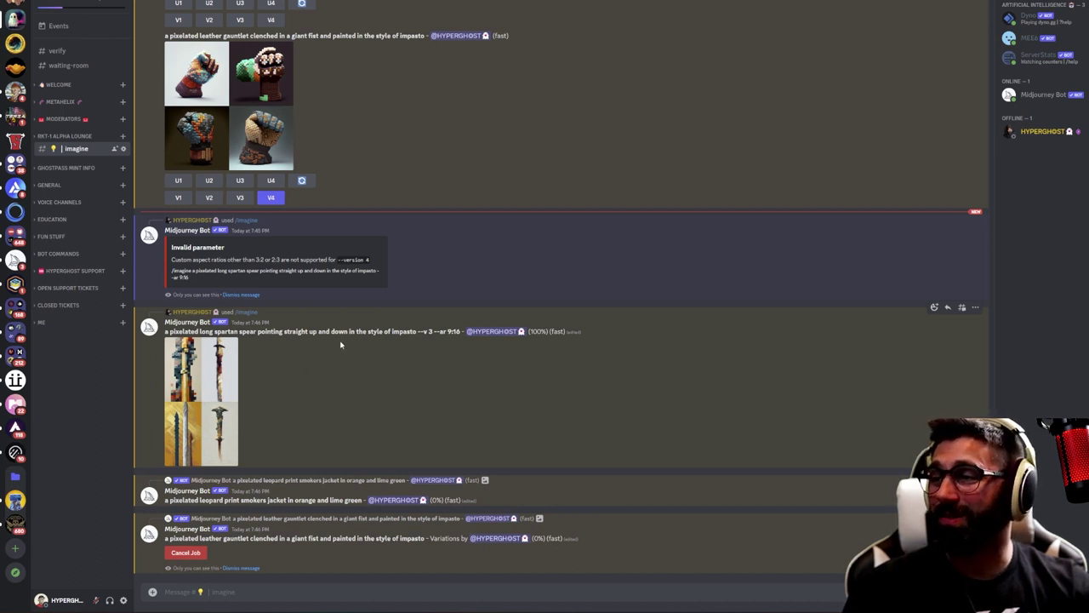
click(301, 545)
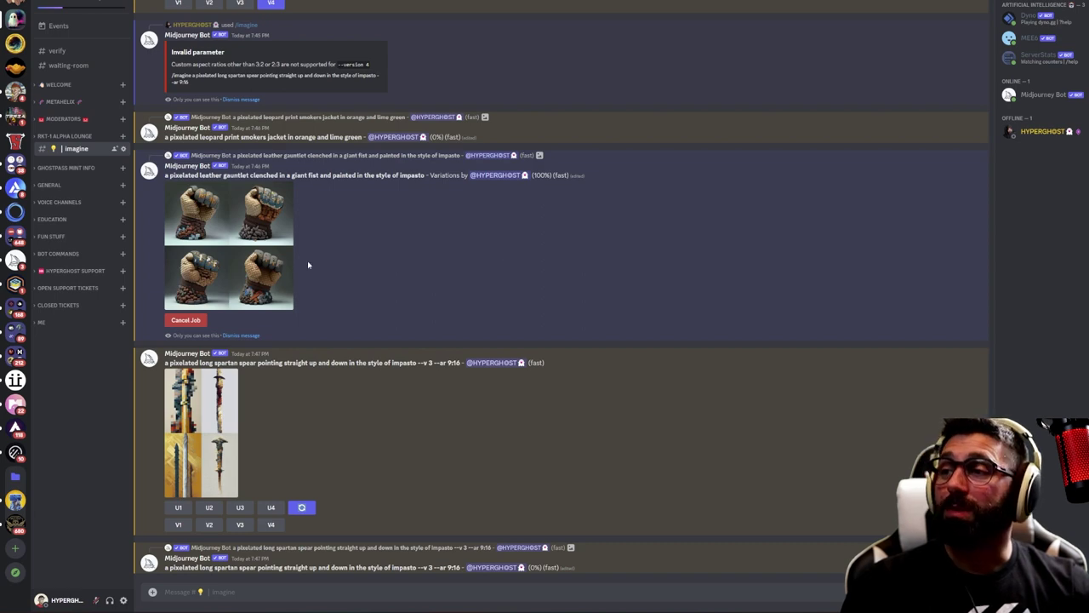
click(259, 216)
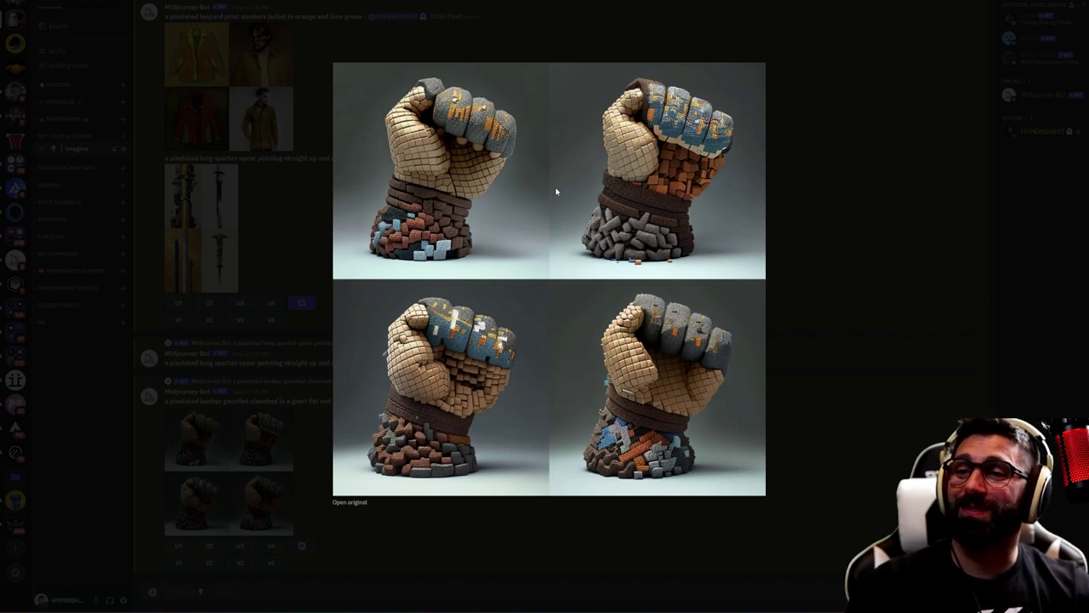
click(880, 238)
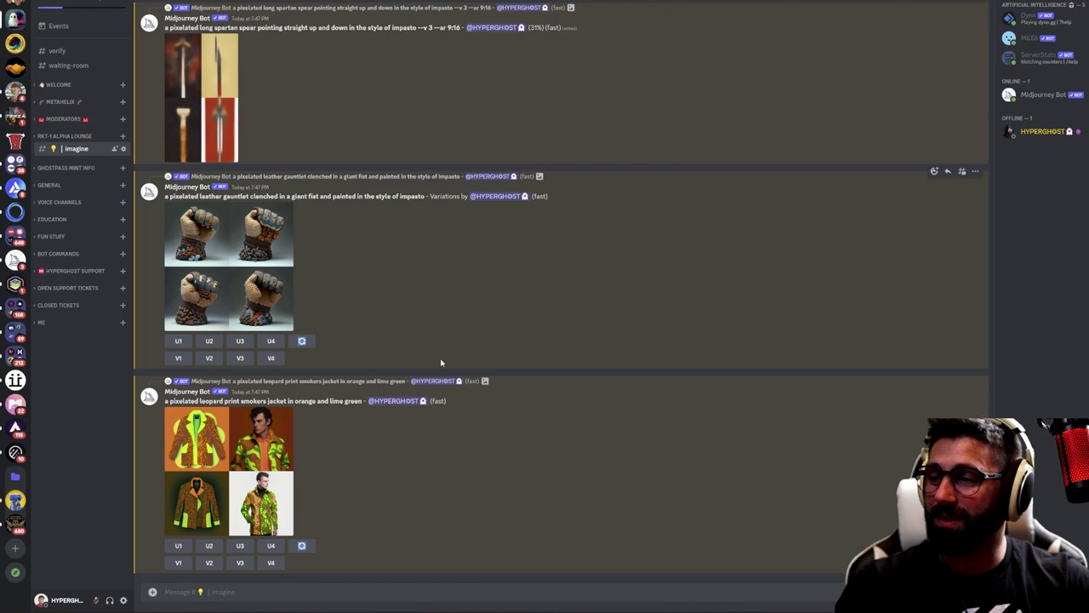
Begin an imagine prompt with "a pixelated long leather gauntlet clenched in a giant fist"
text(/imagine)
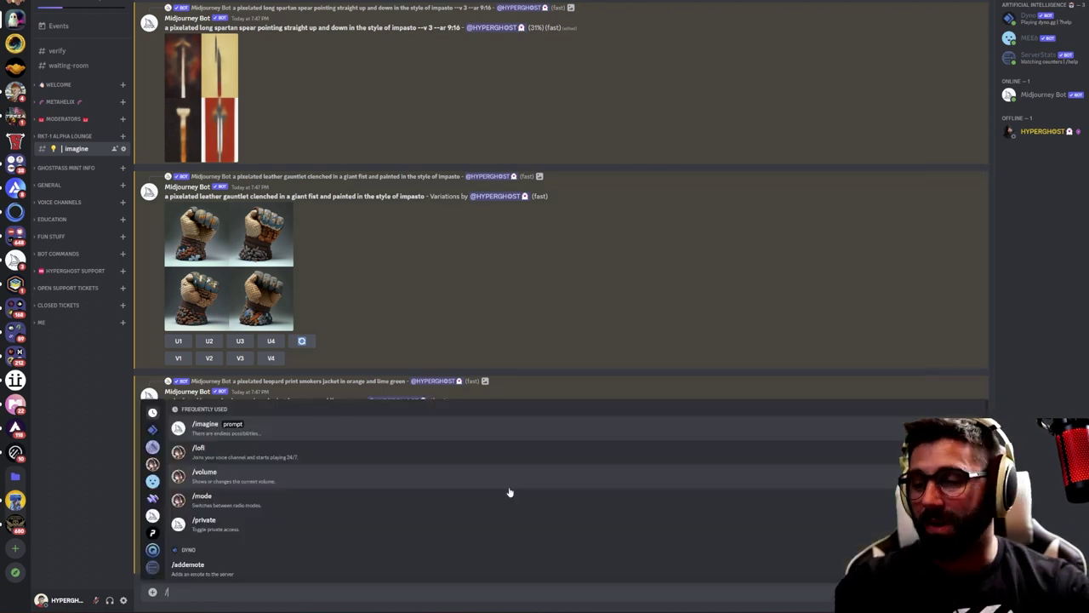
key(Tab)
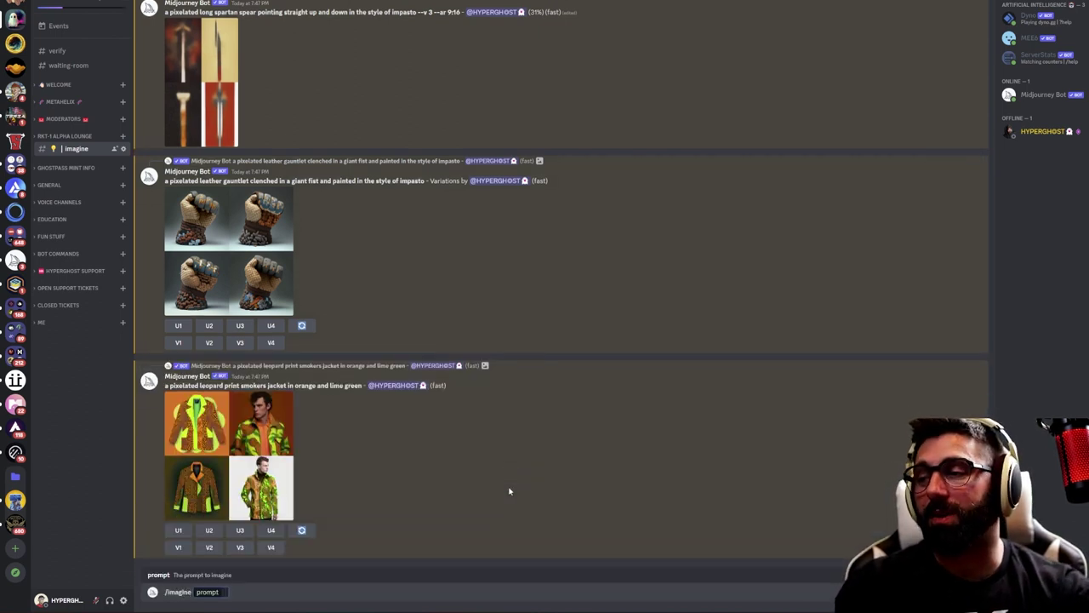
text(a pixelated leather gau)
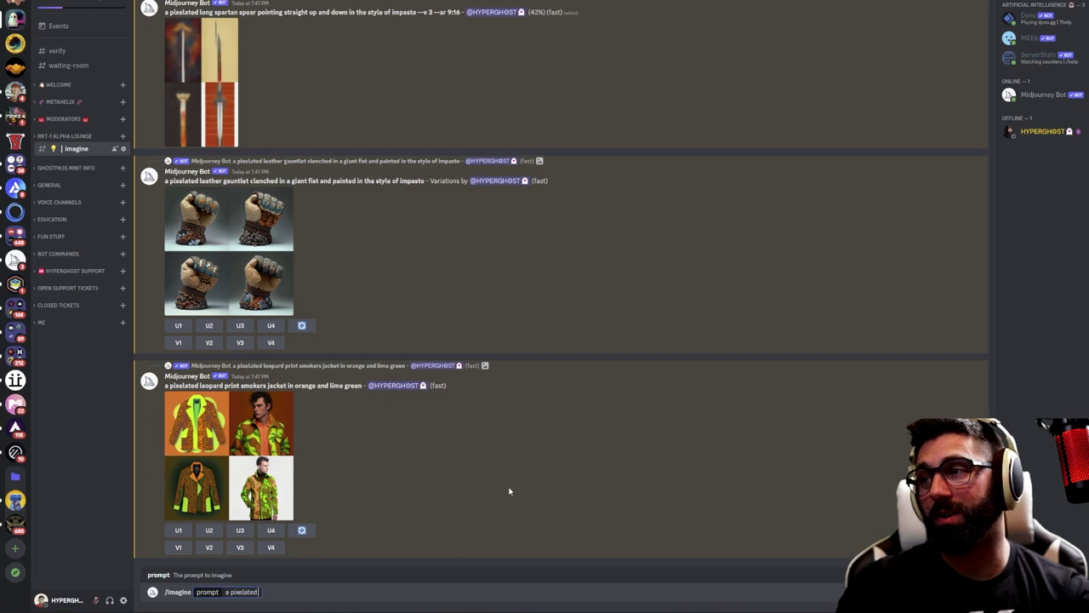
key(BackSpace)
key(BackSpace)
key(BackSpace)
key(BackSpace)
key(BackSpace)
key(BackSpace)
key(BackSpace)
key(BackSpace)
key(BackSpace)
key(BackSpace)
key(BackSpace)
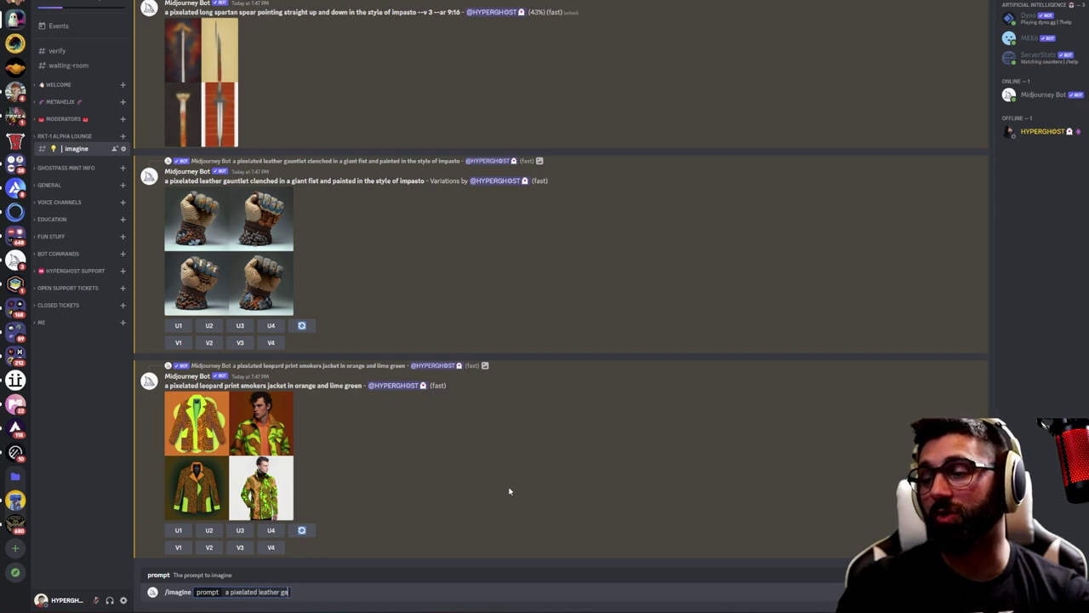
text(long leat)
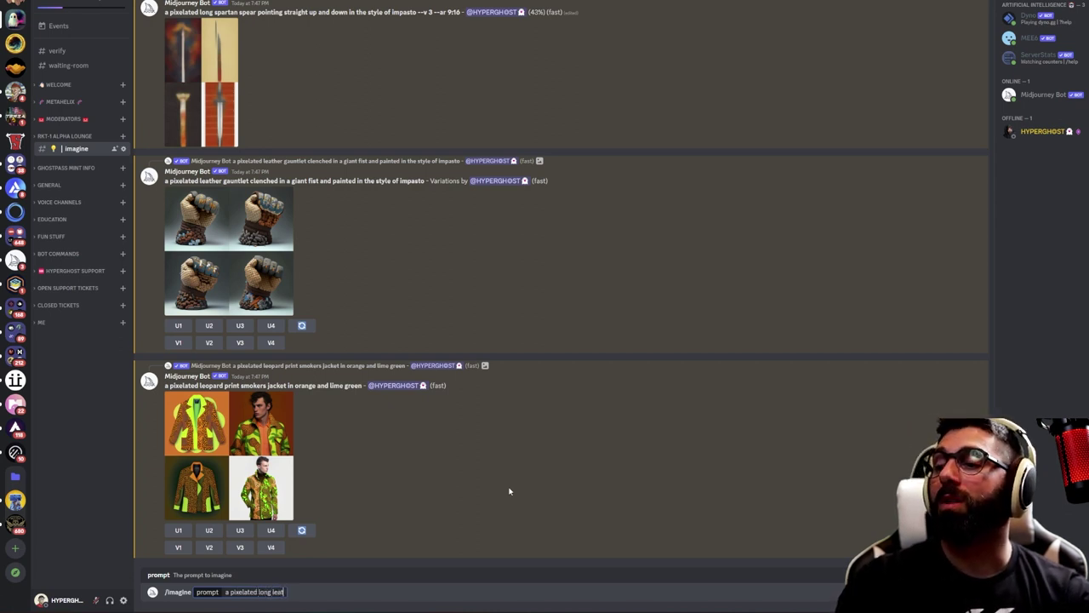
text(her gauntlet)
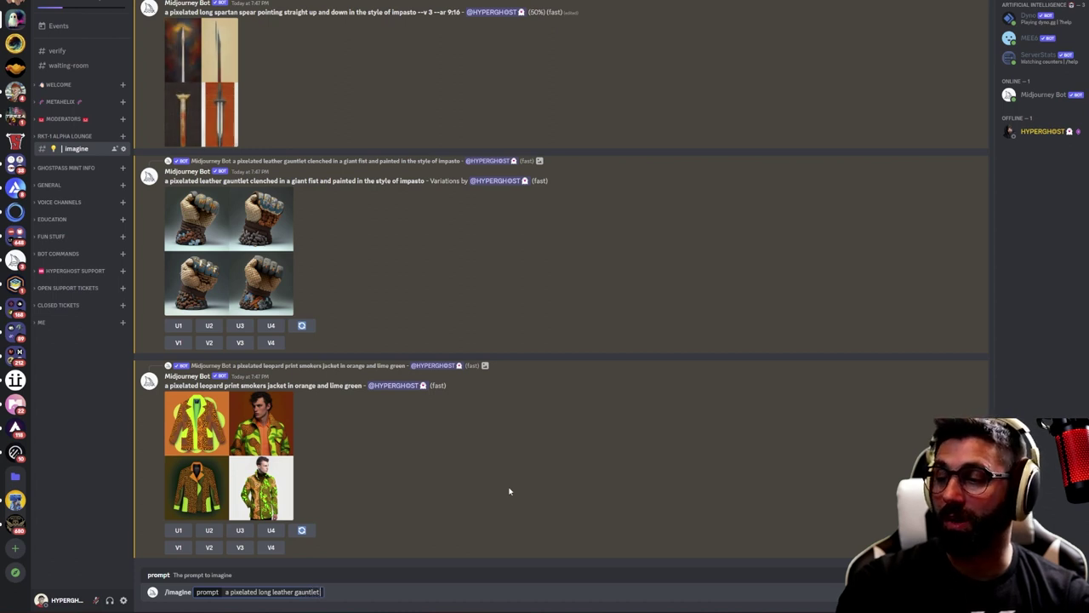
text( clenched)
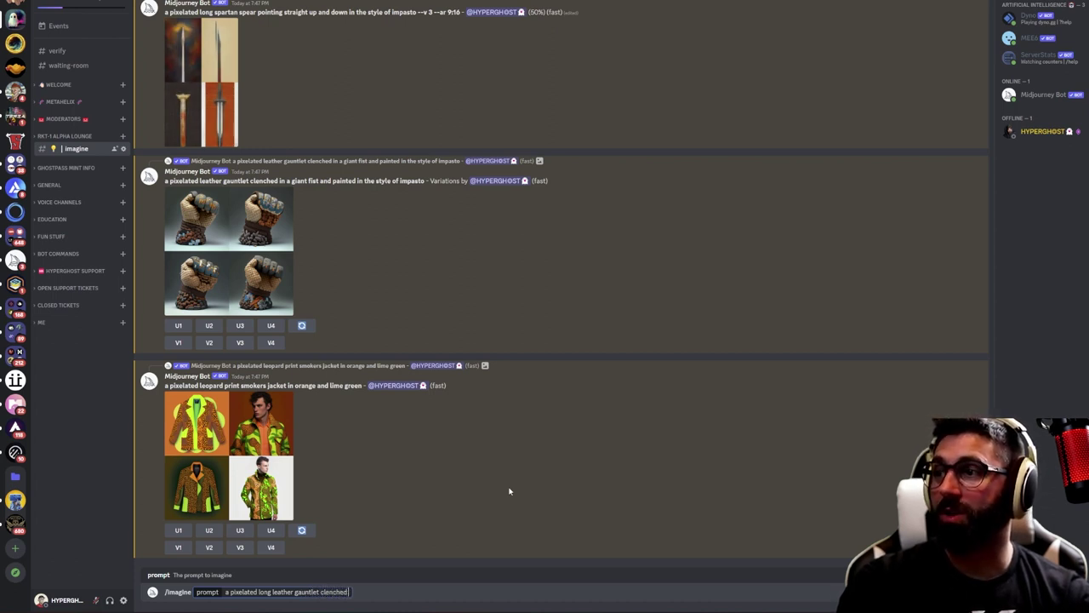
text( in a giant fist)
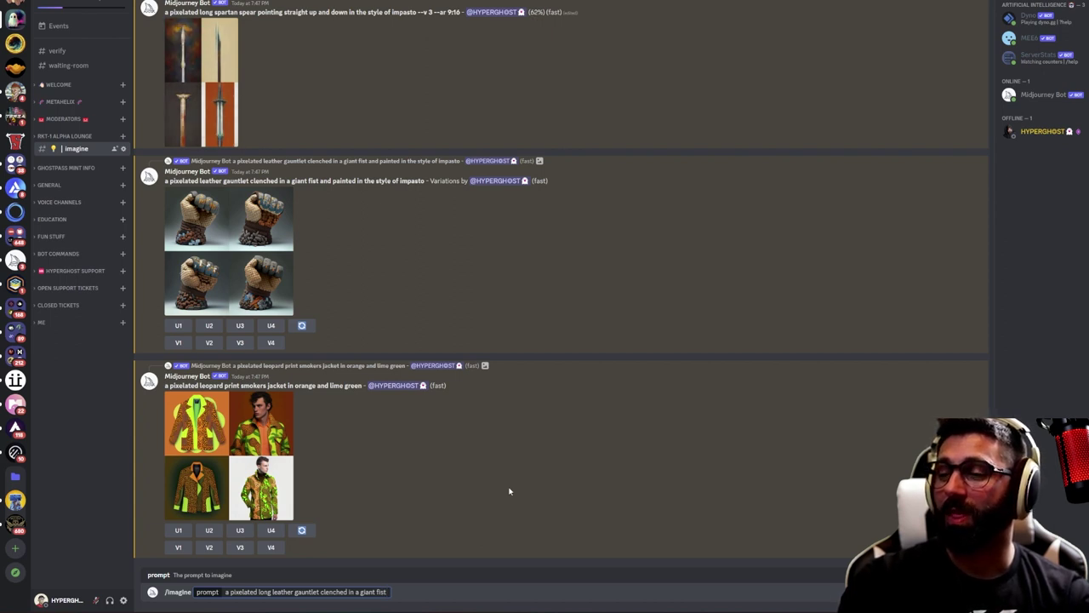
Extend the prompt with "facing down and to the right so only the back of the hand is visible, and paitned in the style of impasto"
text(facing )
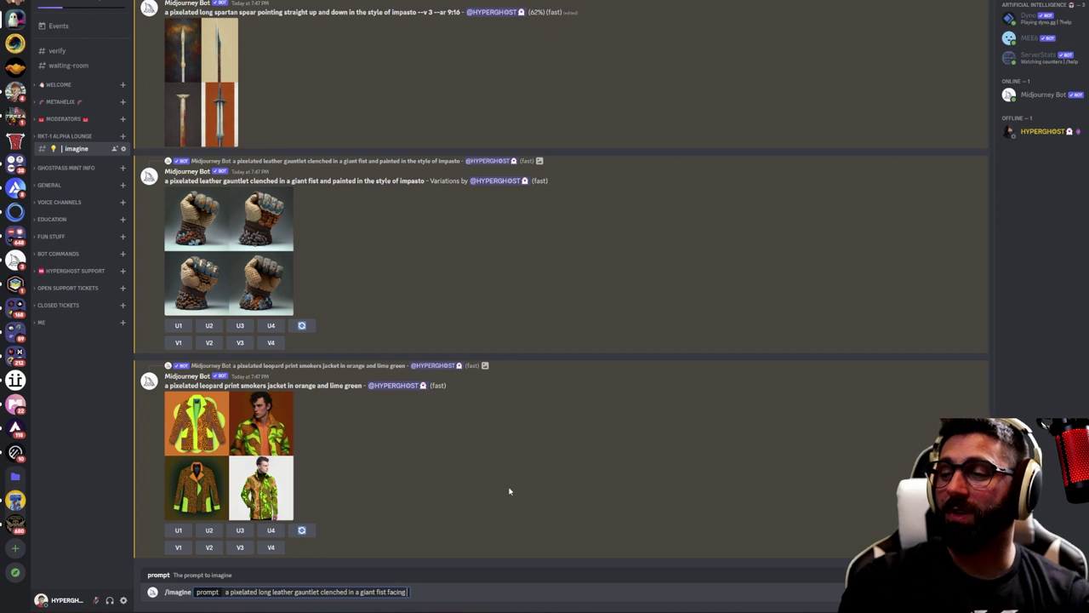
text(cown and to the right)
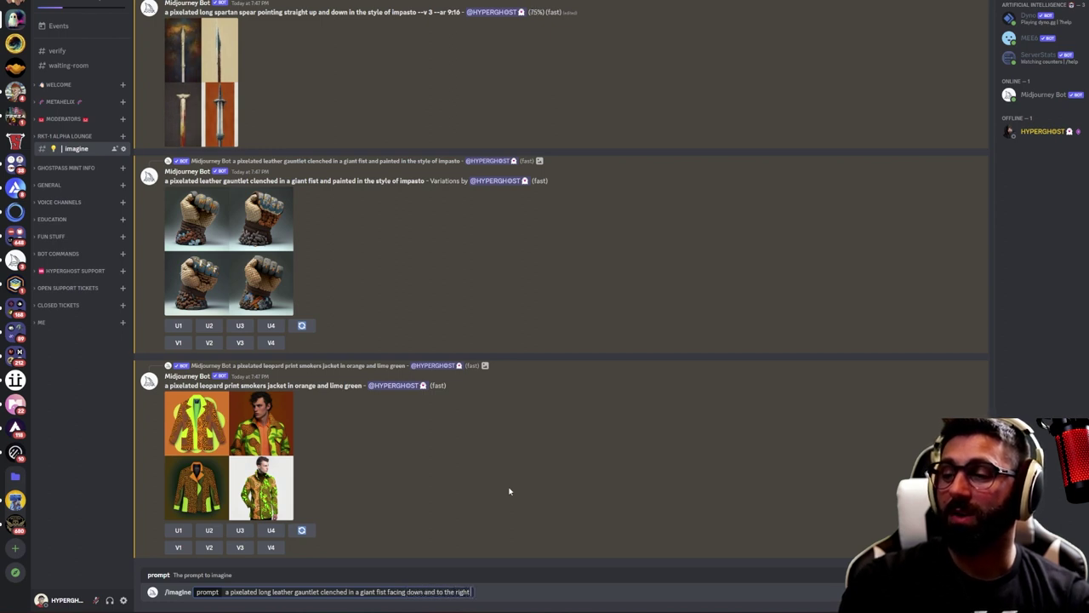
text( so only the back)
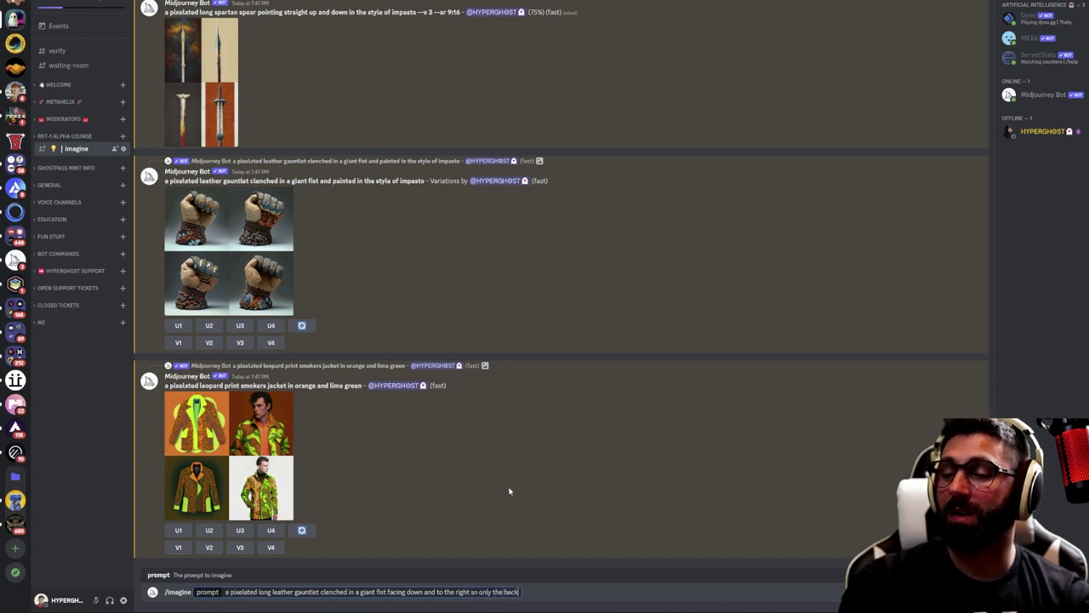
text( of the hand is visible)
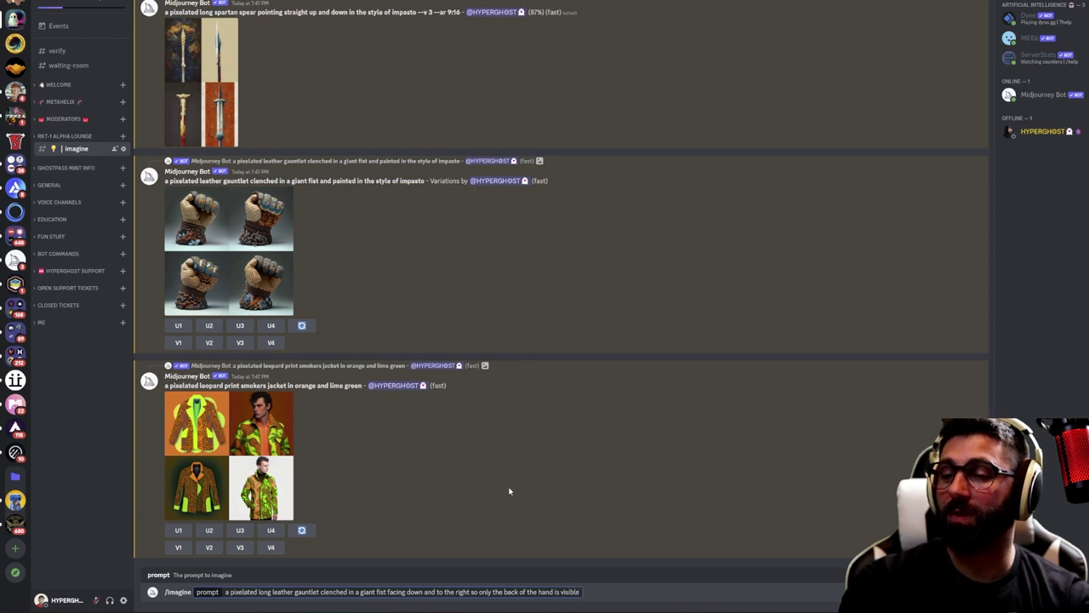
text(, a)
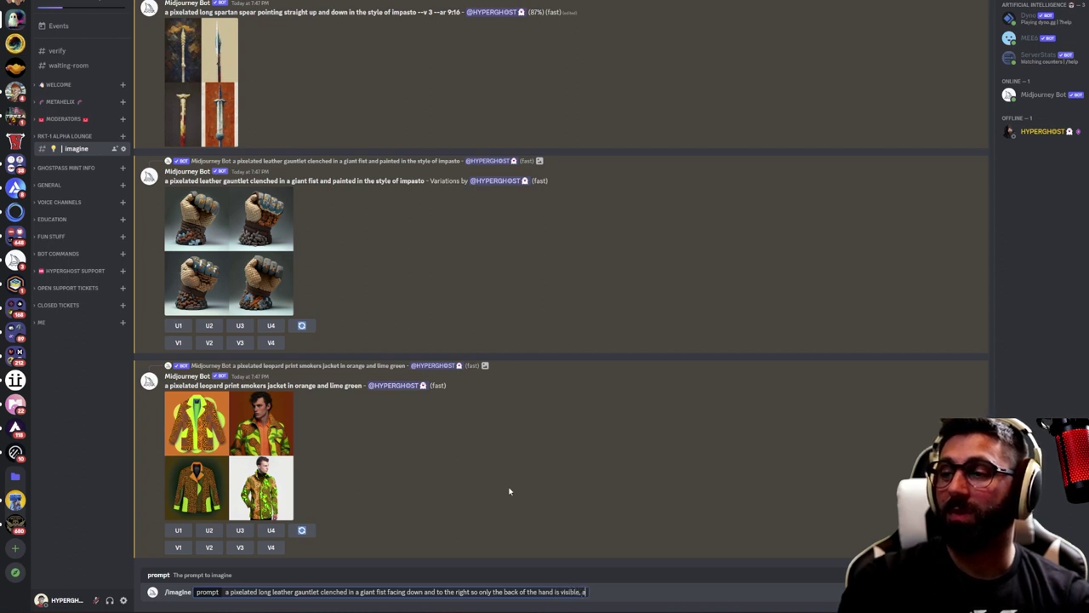
text(nd paitned in the style of impasto)
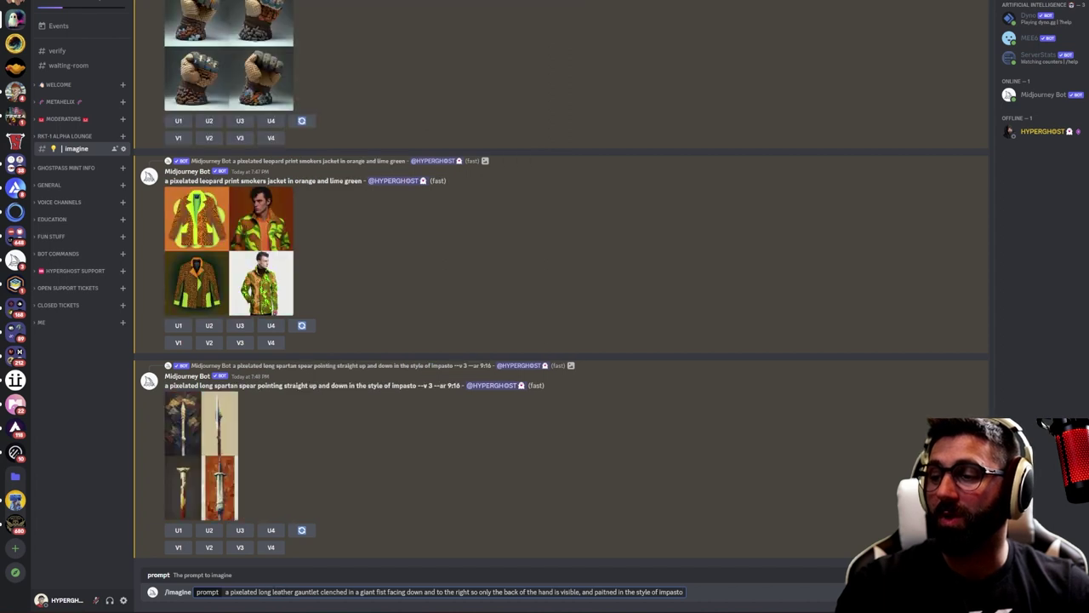
Insert "brown" before "leather" in the gauntlet prompt and submit it to generate images
click(273, 591)
text(brown)
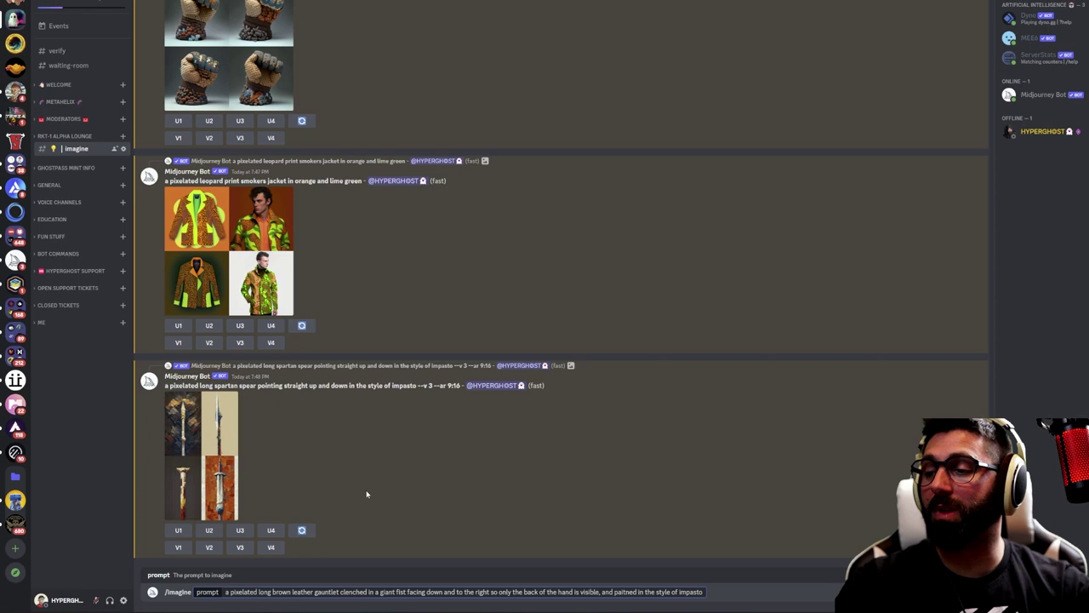
key(Return)
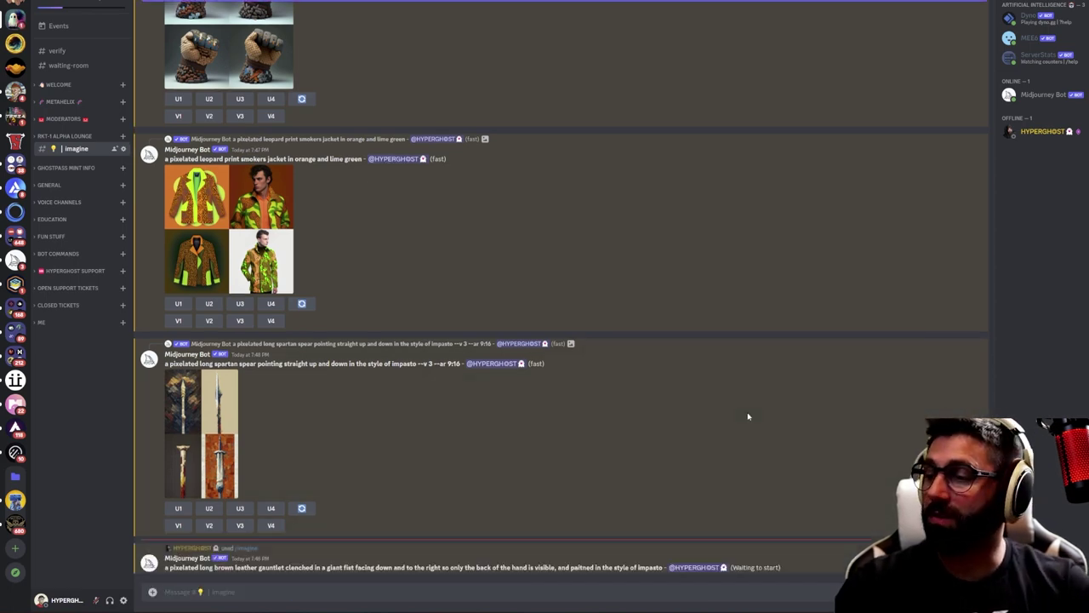
Examine the rerolled spartan spear grid enlarged, and begin an imagine prompt with "a pixelated long"
click(205, 438)
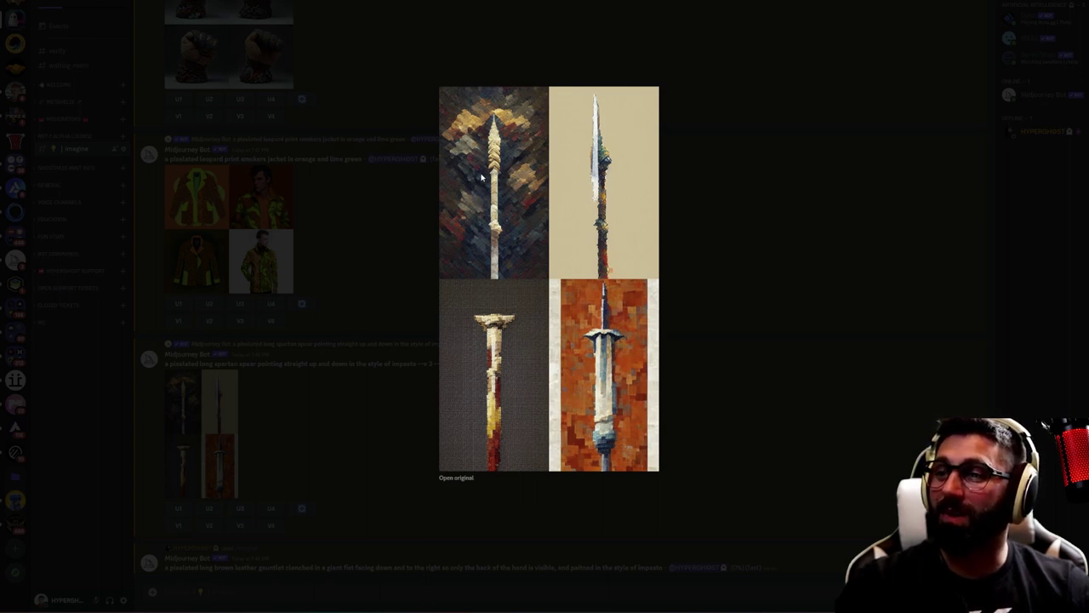
click(715, 197)
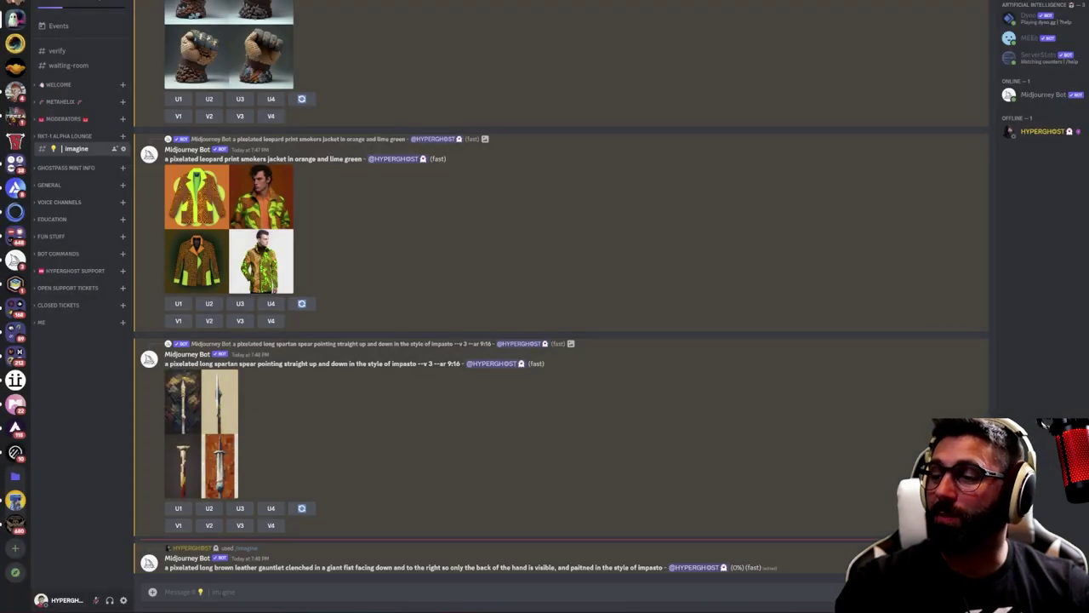
text(/imagei)
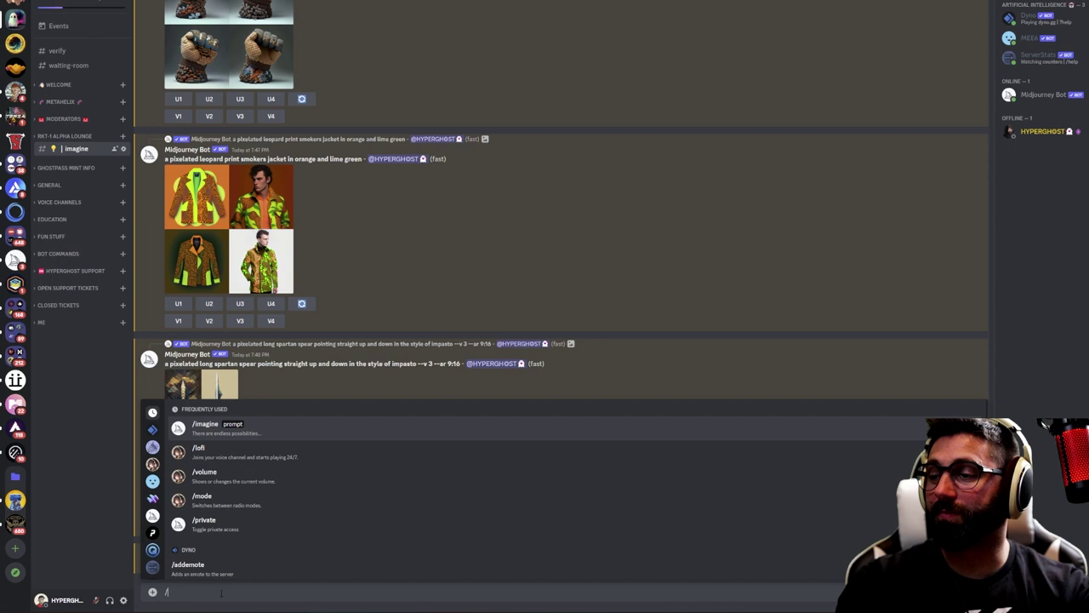
key(Tab)
text(a p)
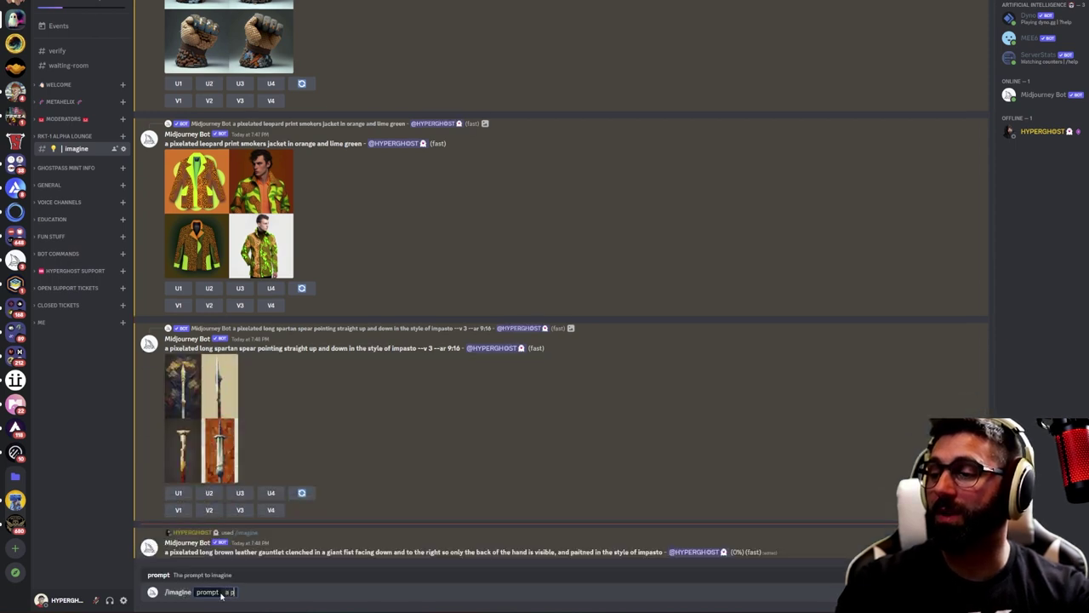
text(ixelated long)
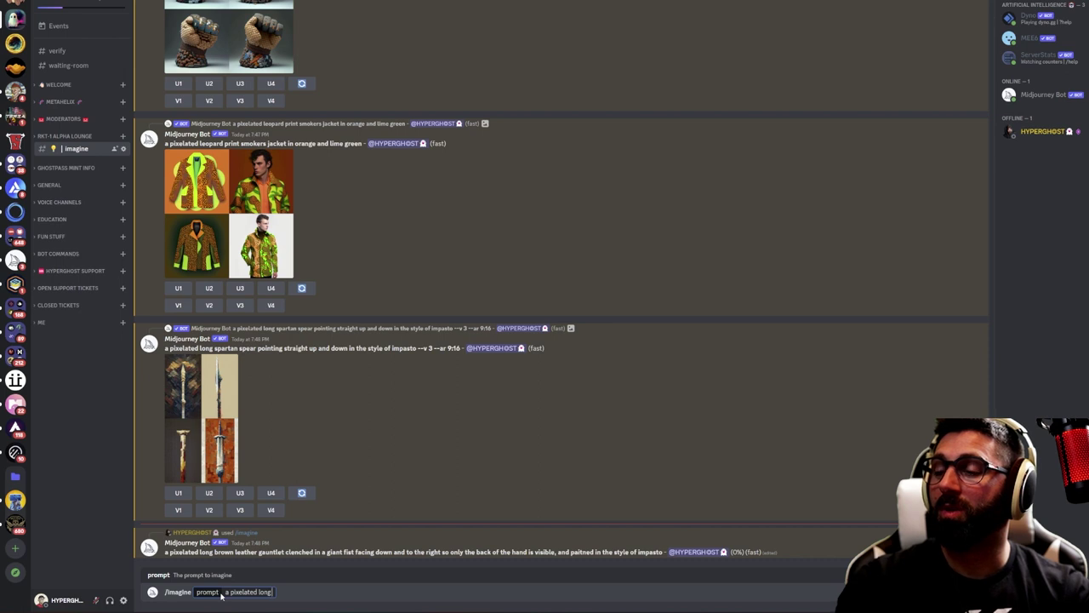
text( trojan s)
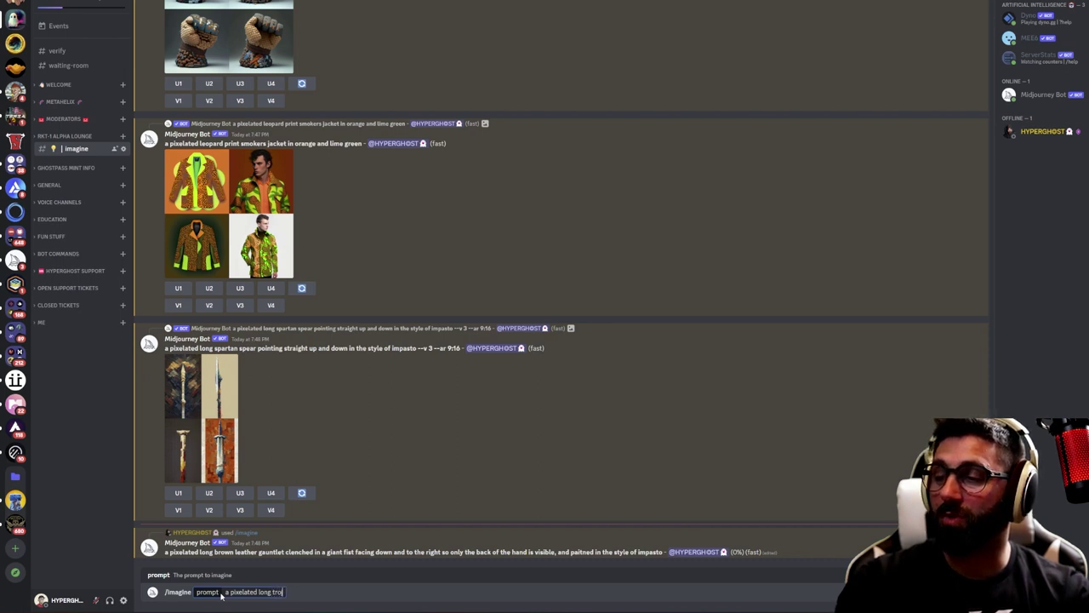
key(BackSpace)
key(BackSpace)
key(BackSpace)
key(BackSpace)
key(BackSpace)
key(BackSpace)
key(BackSpace)
key(BackSpace)
key(BackSpace)
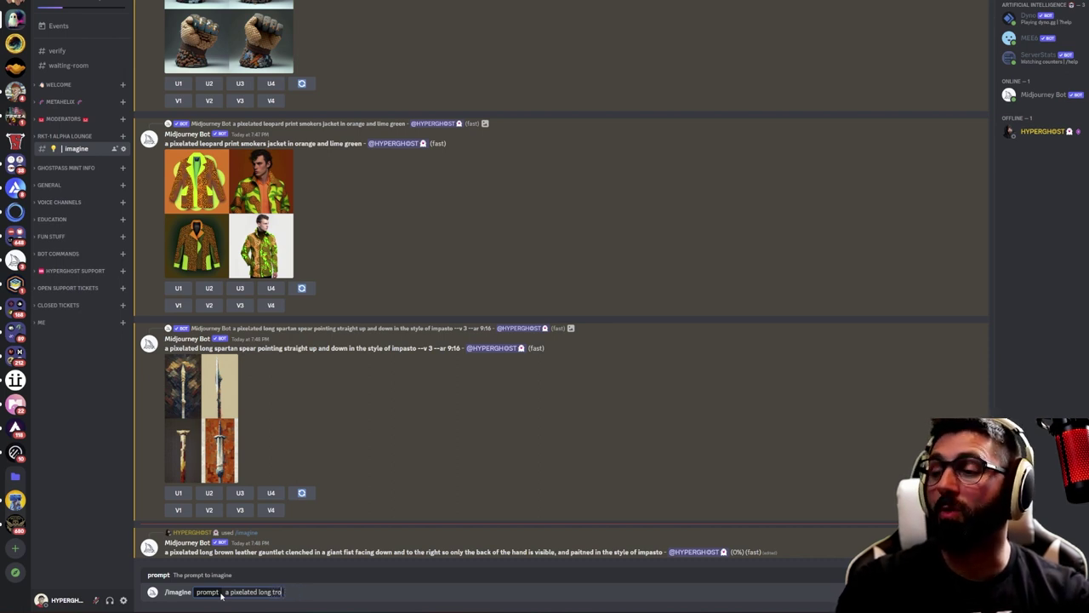
Complete the prompt with "roman spear pointing straight up and down in the style of impasto --v 3 --ar 9:16" and submit it
text(roman spea)
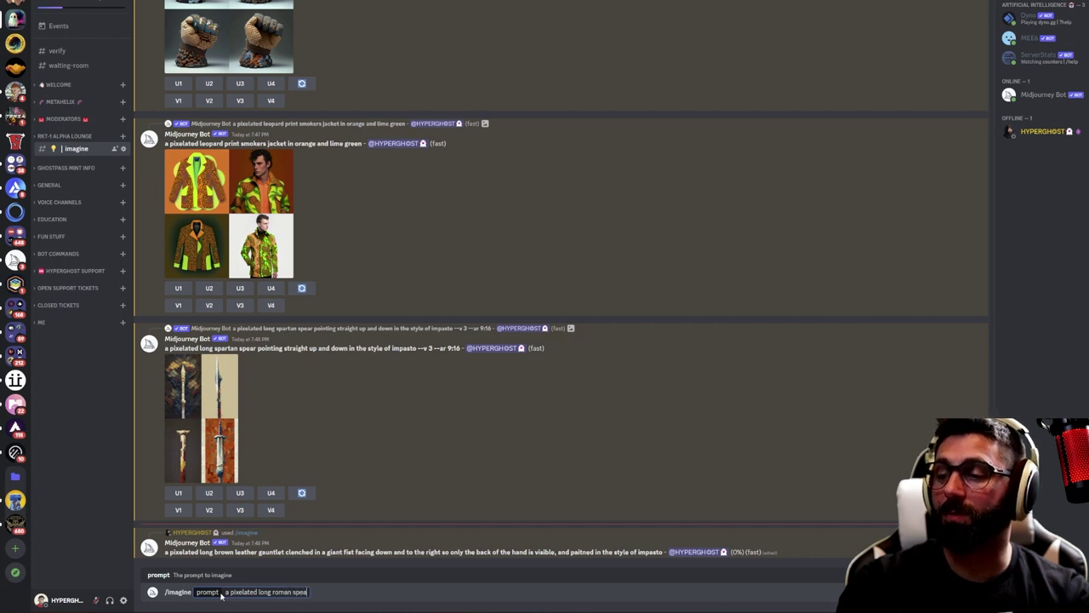
text(r p)
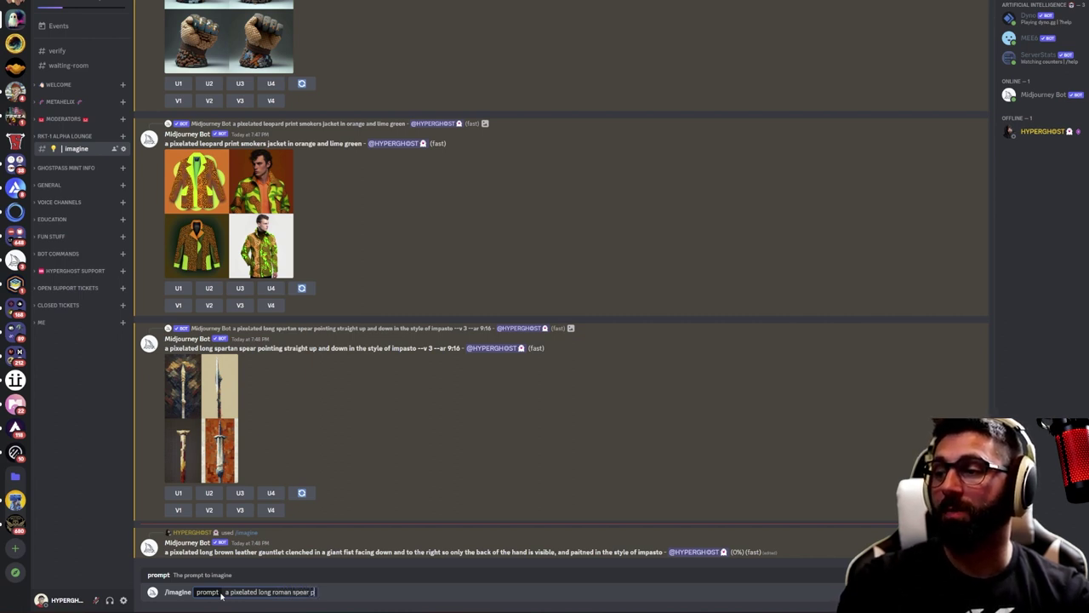
text(ointing straight up and down)
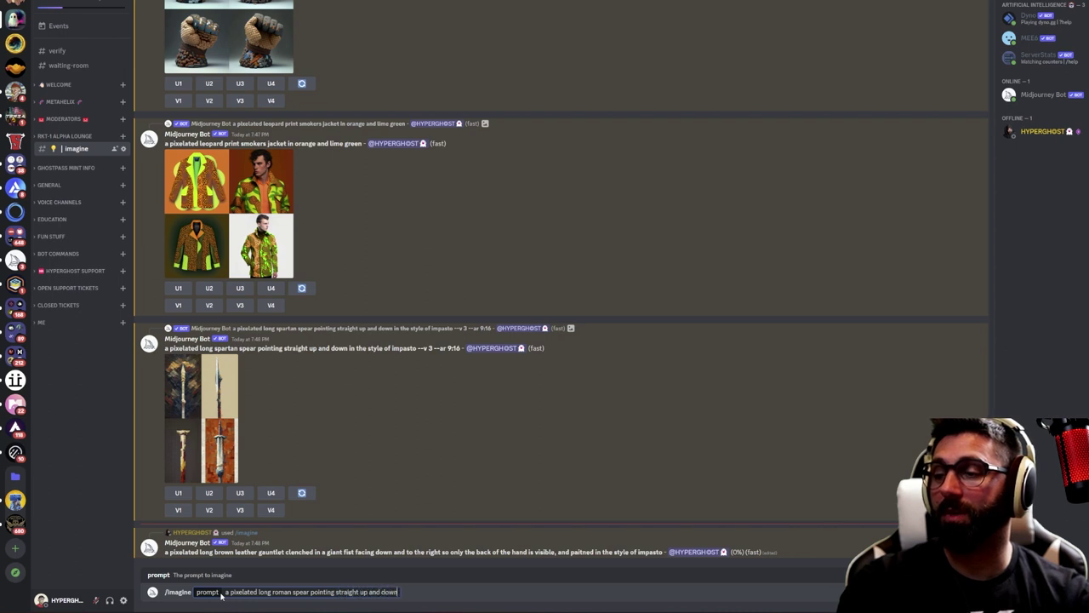
text( in the style)
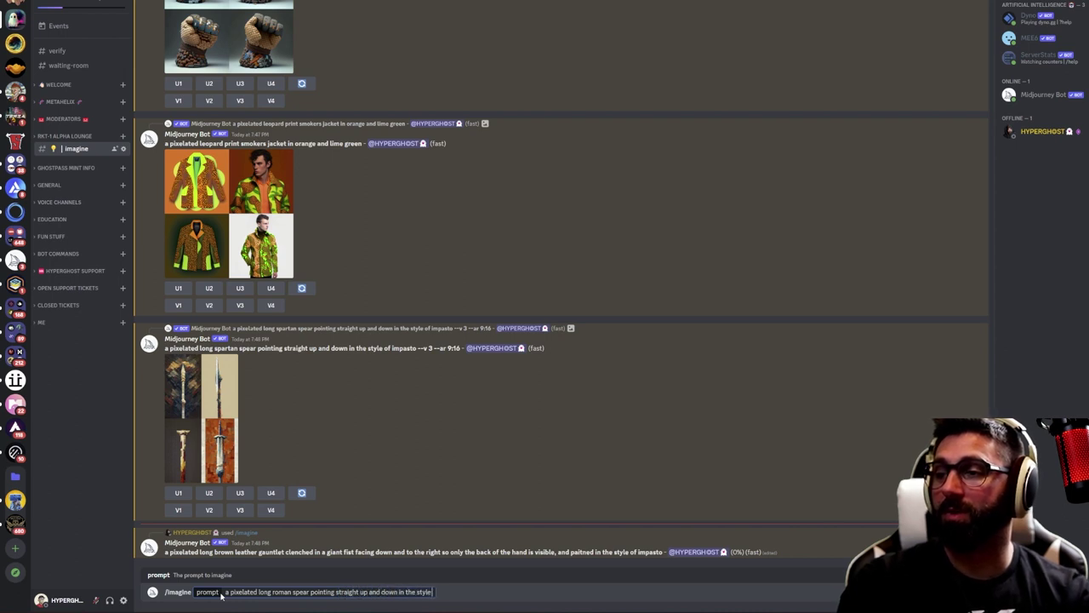
text( of impasto)
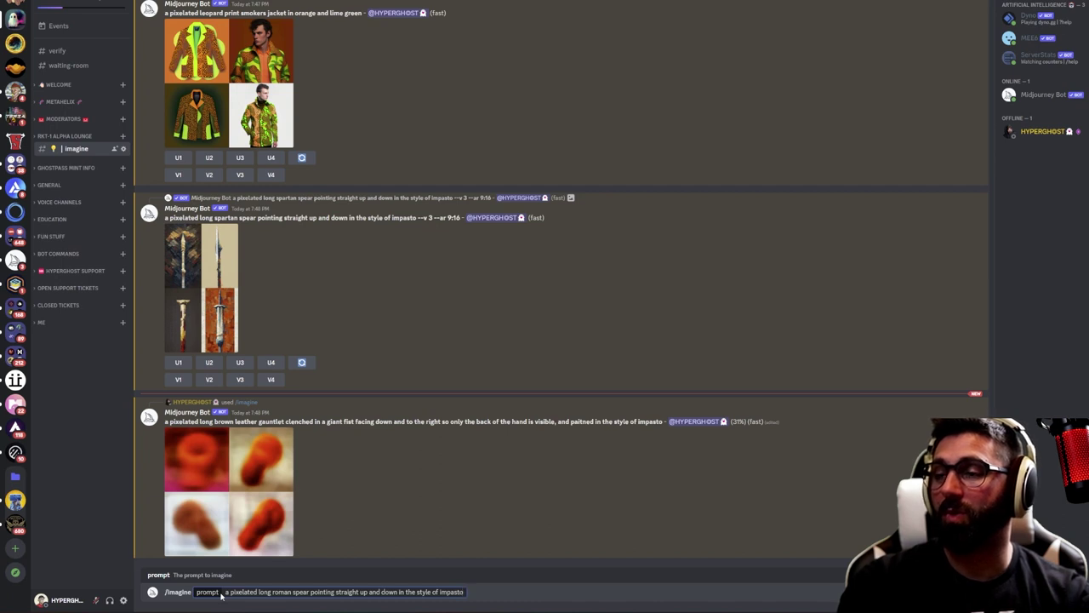
text(3)
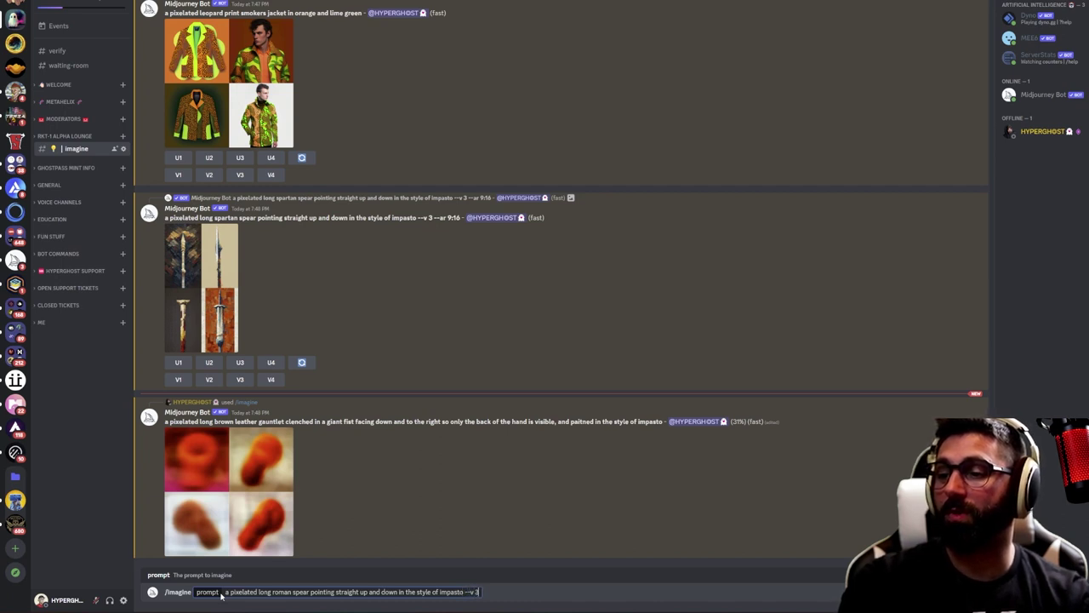
text( --ar 9:16)
key(Return)
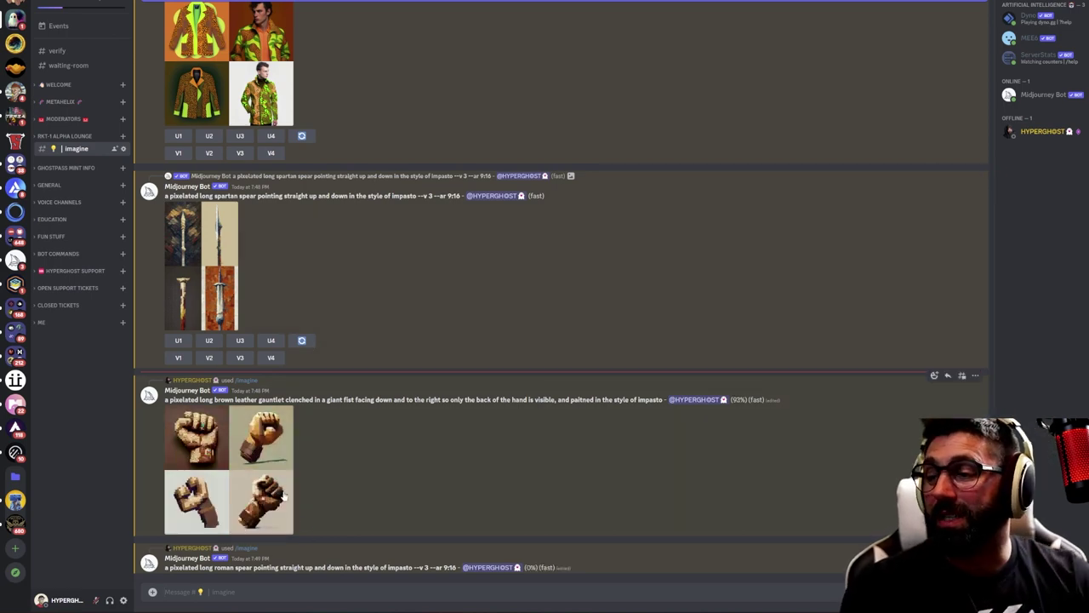
Examine the brown leather gauntlet grid and the leopard print jacket grid enlarged
click(274, 478)
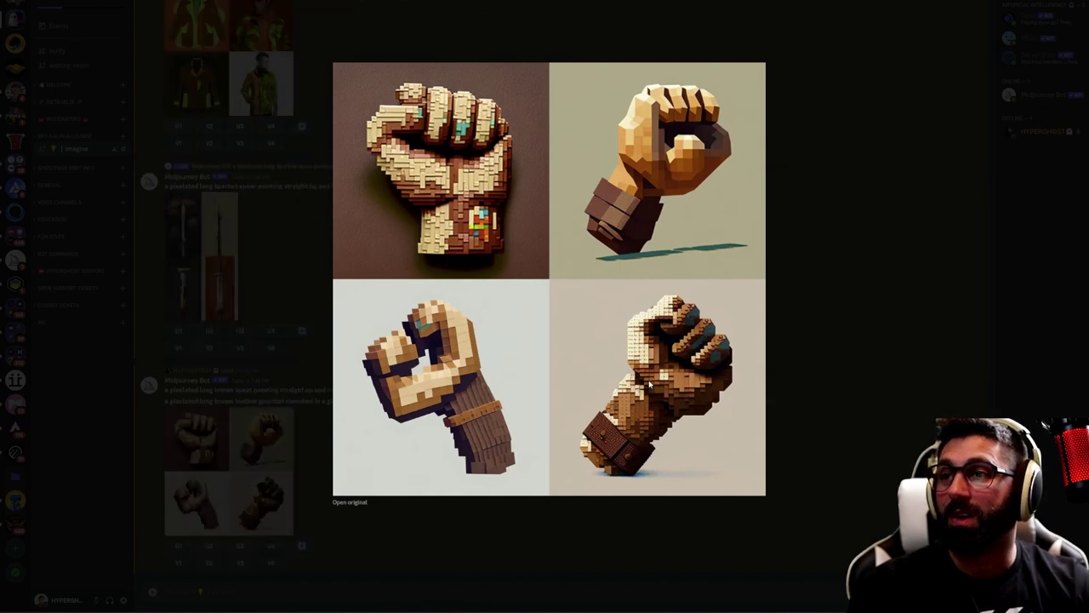
click(823, 317)
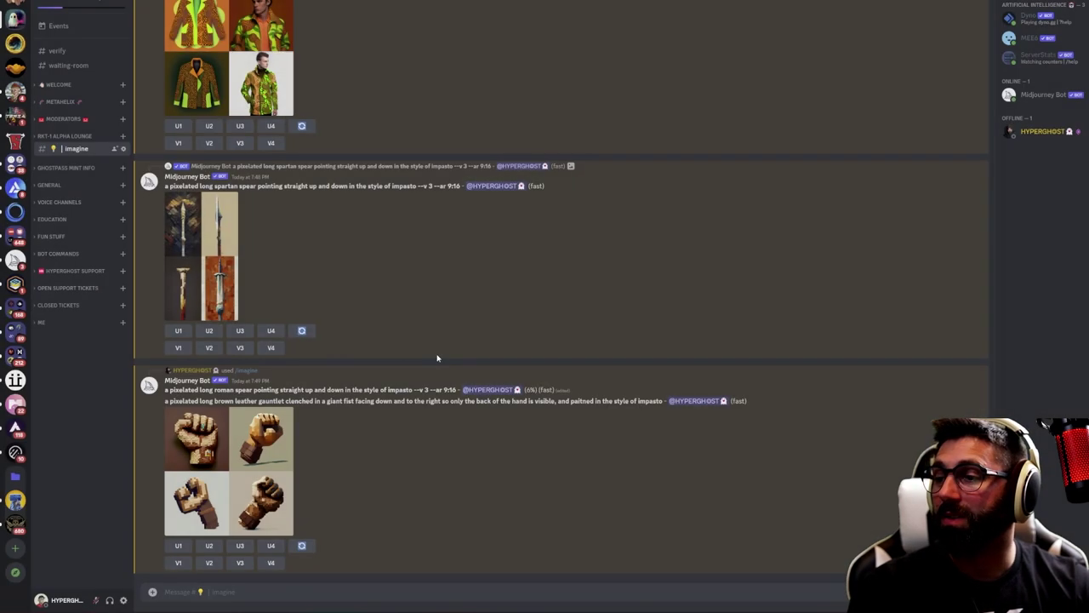
scroll(439, 358, up, 3)
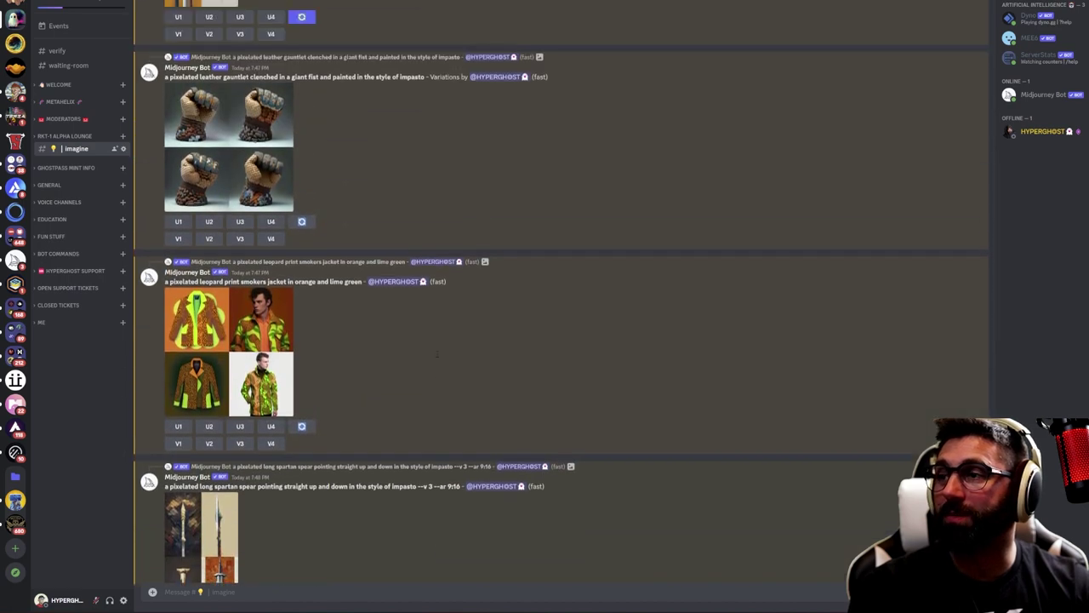
click(286, 170)
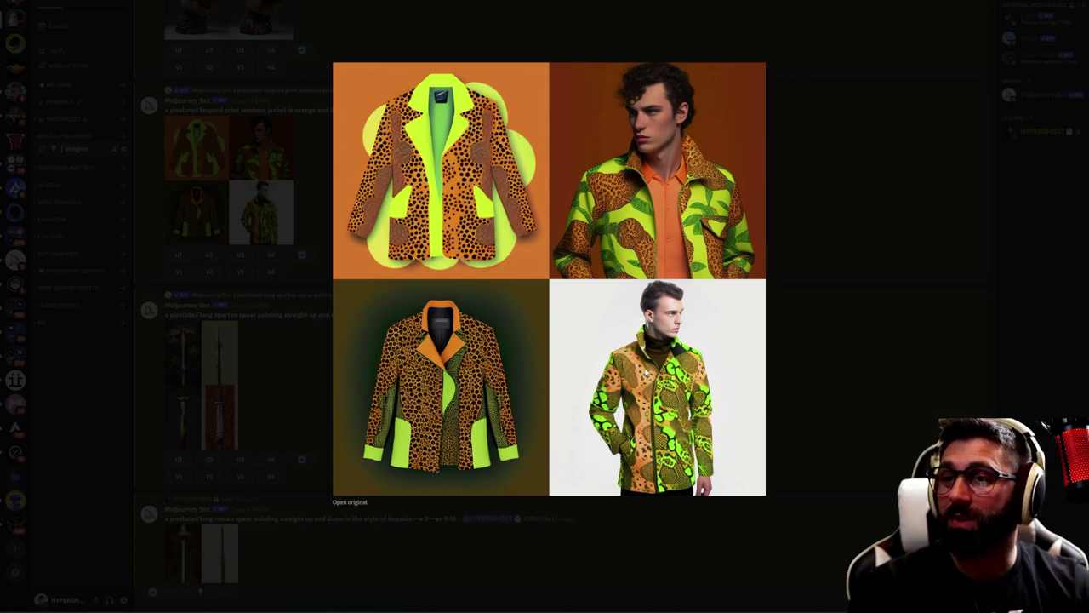
click(856, 372)
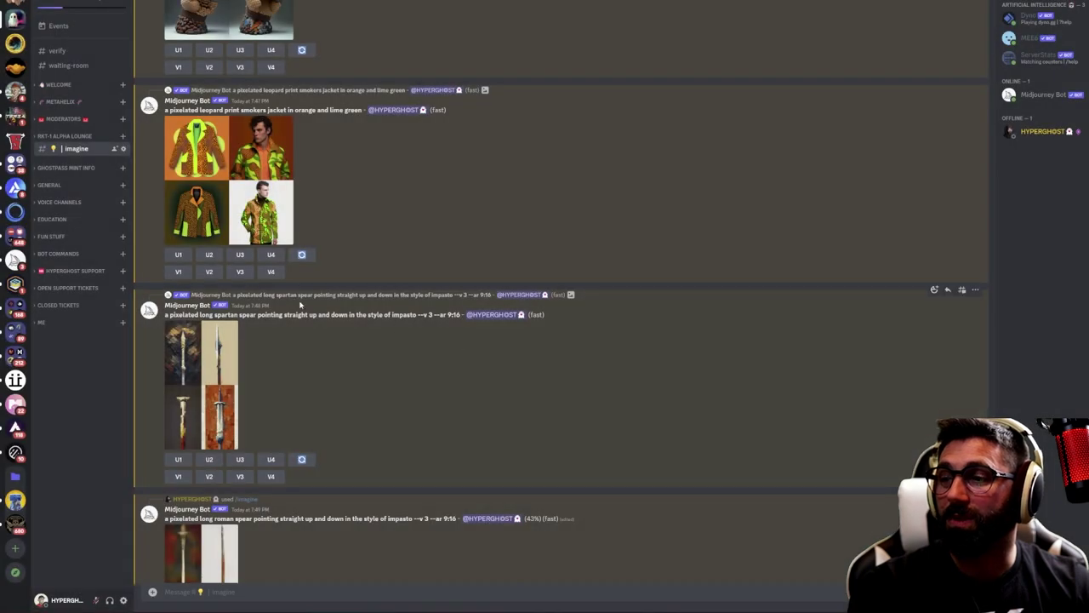
Request an upscale and variations of the fourth leopard print jacket, and examine the roman spear grid enlarged
click(271, 256)
click(272, 272)
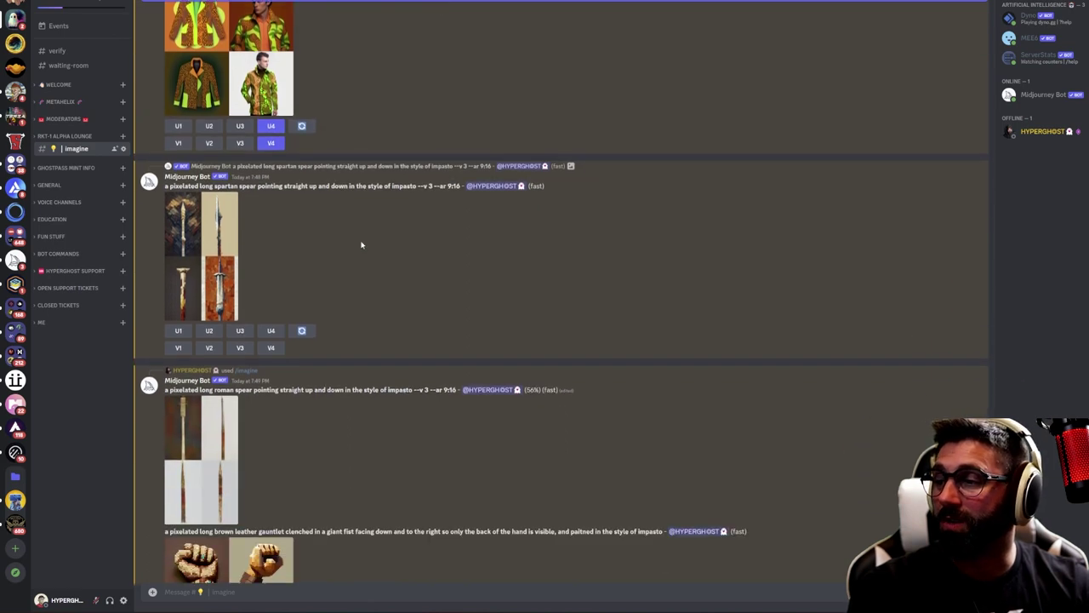
click(195, 213)
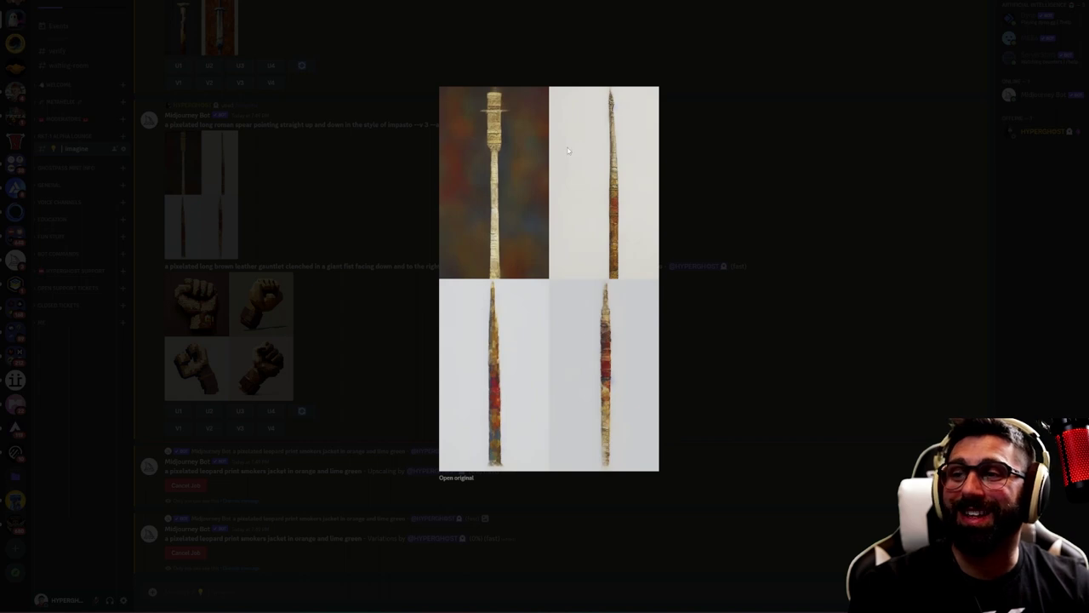
click(847, 189)
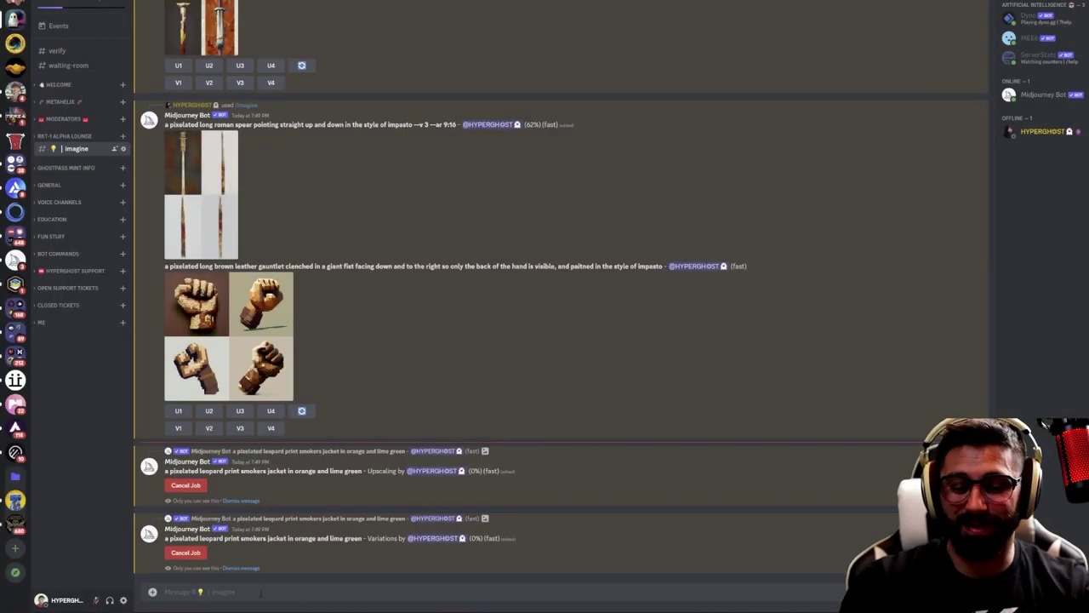
Begin an imagine prompt with "a pixelated long war spear"
text(/imagine)
key(Tab)
text(a pix)
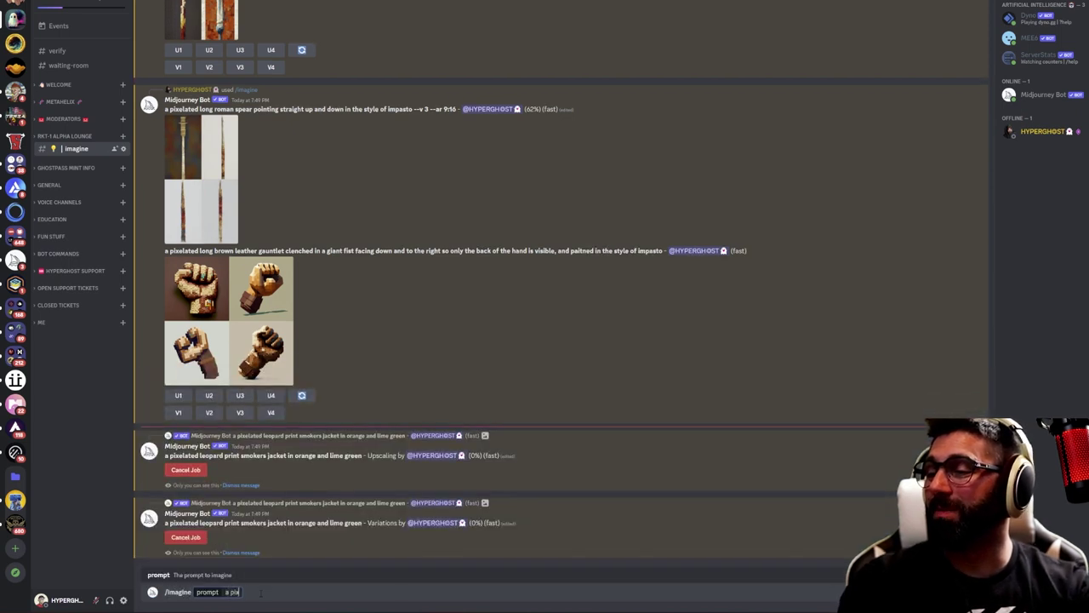
text(elated long war spear)
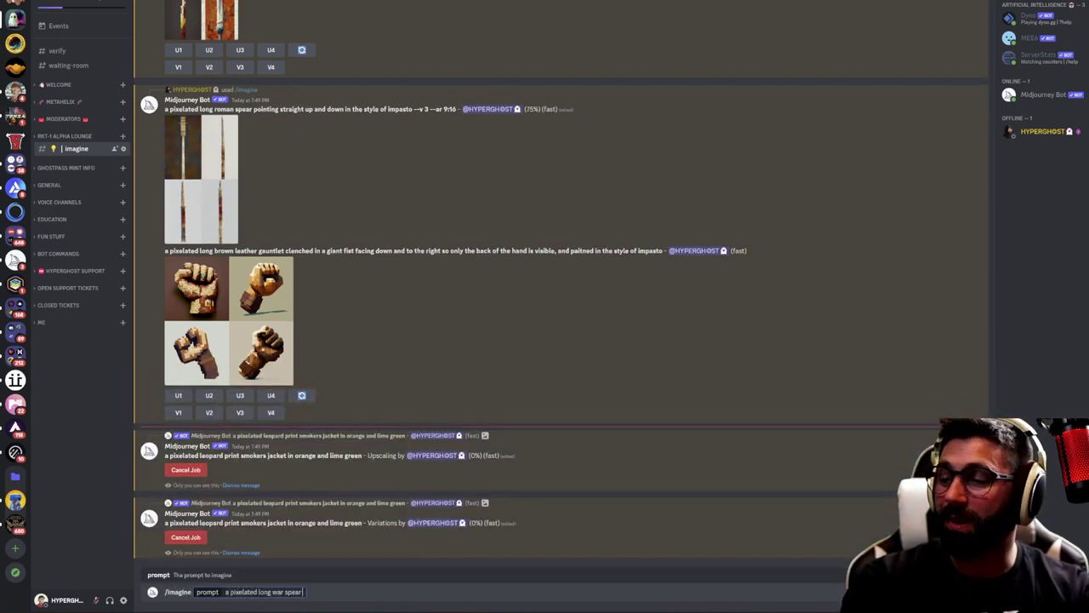
Extend the war spear prompt with "pointing straight up and painted in the style of impasto" and submit it
text( poitning)
key(BackSpace)
key(BackSpace)
key(BackSpace)
key(BackSpace)
key(BackSpace)
key(BackSpace)
text(ngin)
key(BackSpace)
key(BackSpace)
key(BackSpace)
text(ting straight up)
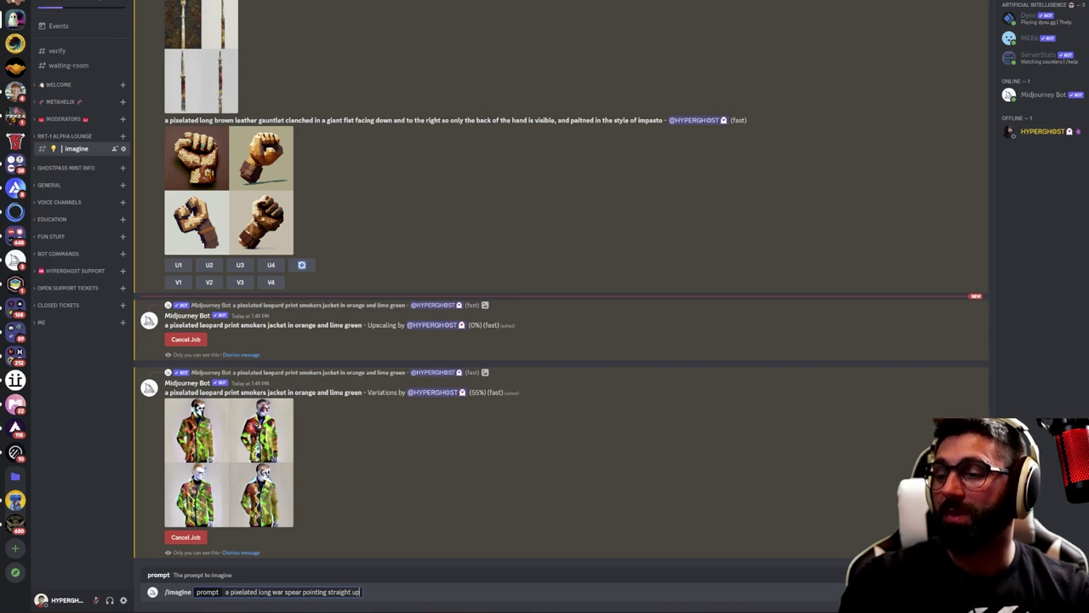
text( and pa)
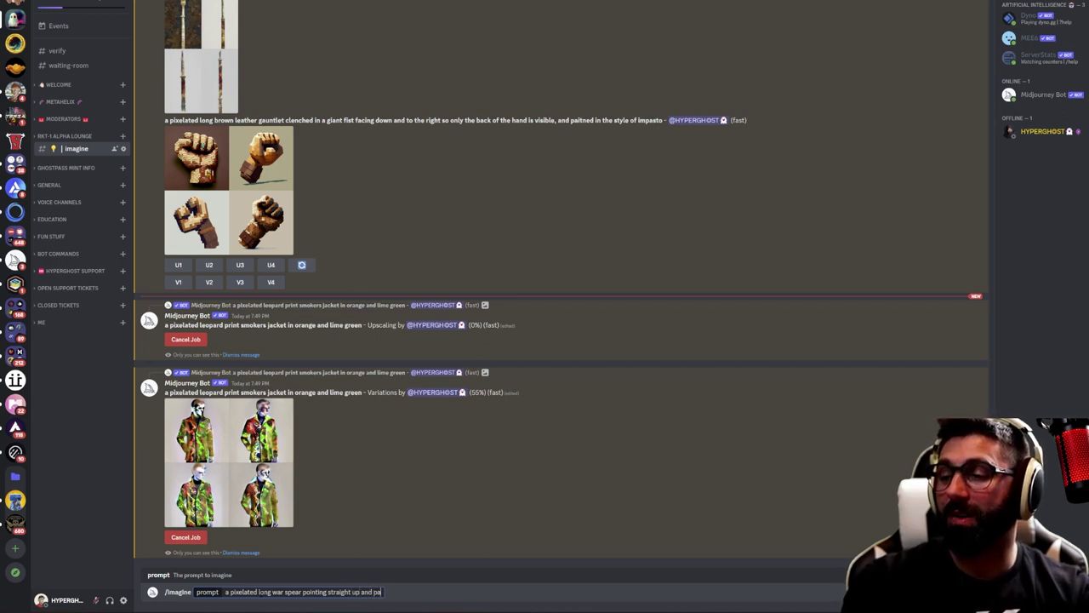
text(inted in the style)
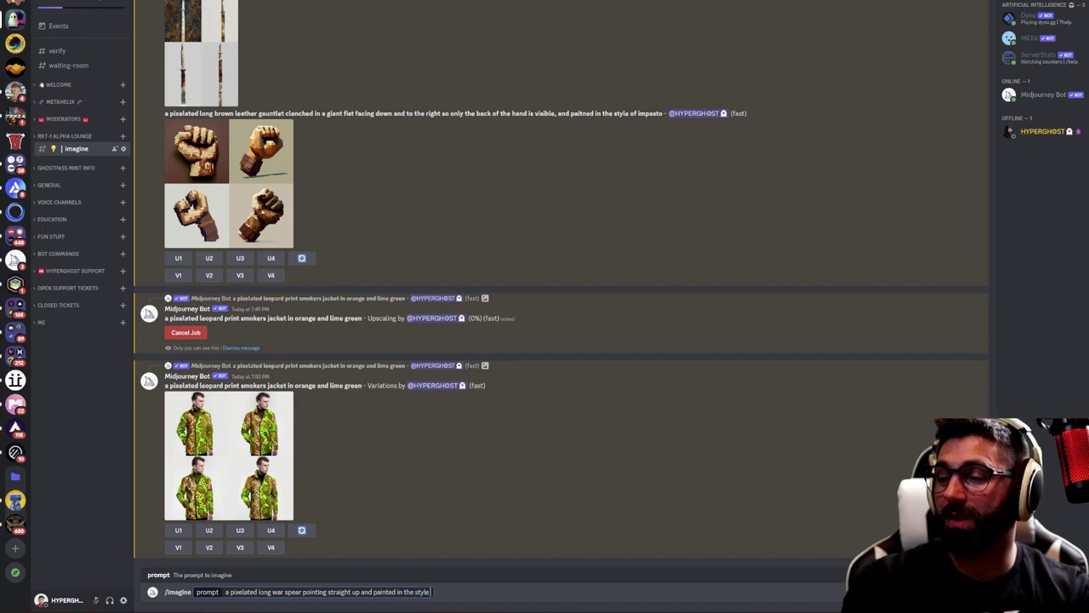
text( of impasto)
key(Return)
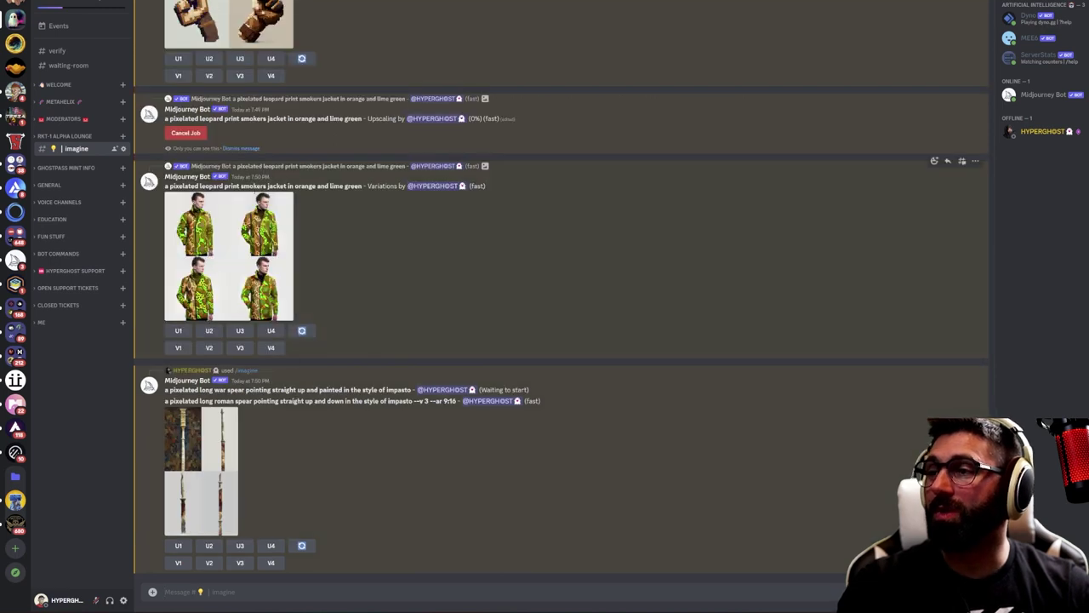
Examine the leopard print jacket variations enlarged, and copy their prompt text "a pixelated leopard print smokers jacket in orange and lime green"
drag(346, 186, 269, 186)
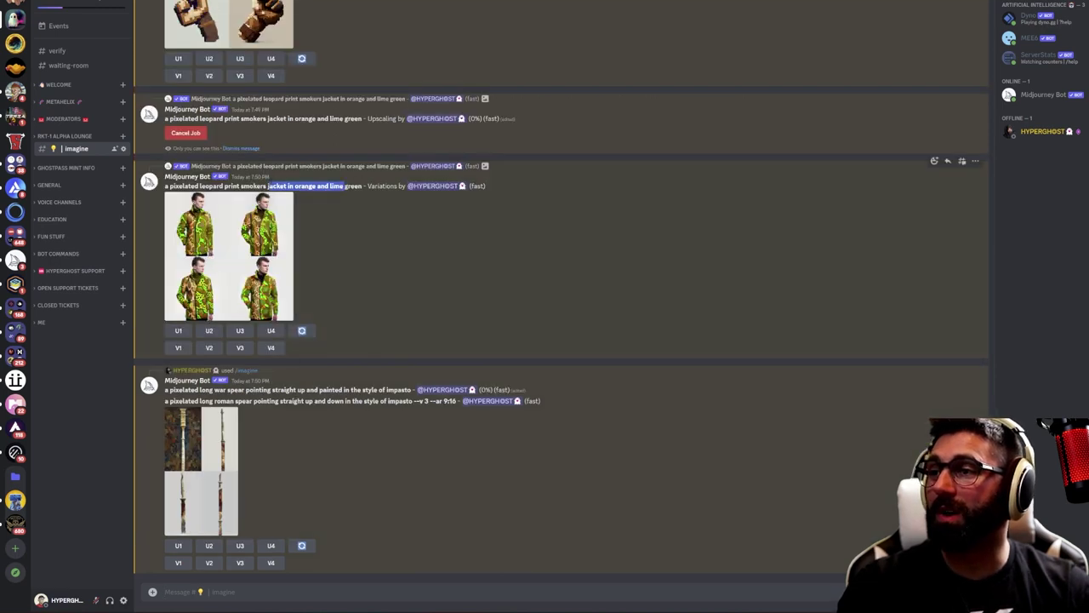
click(260, 237)
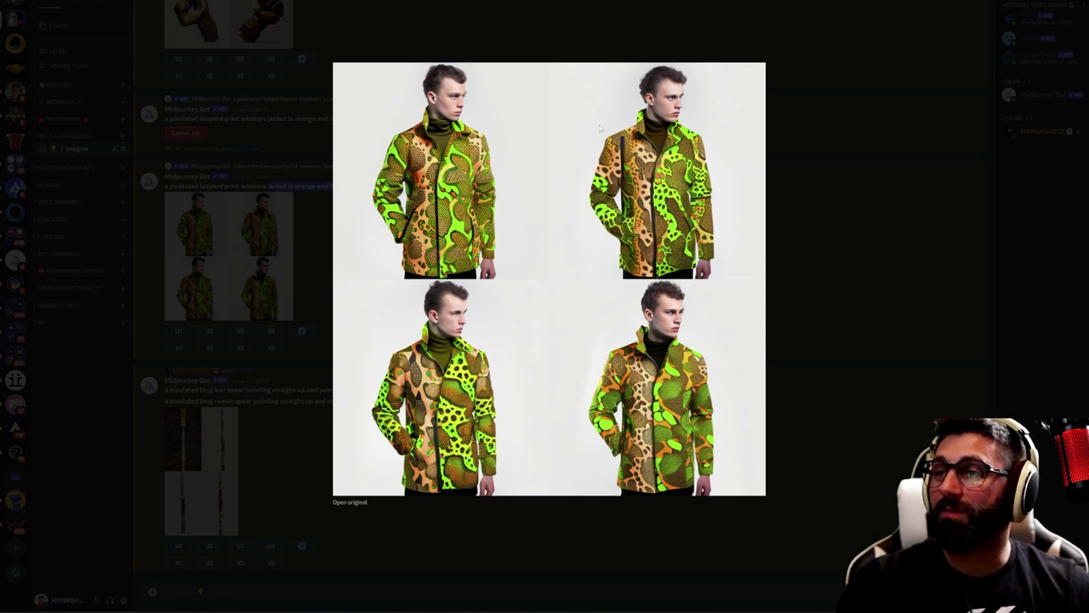
click(834, 189)
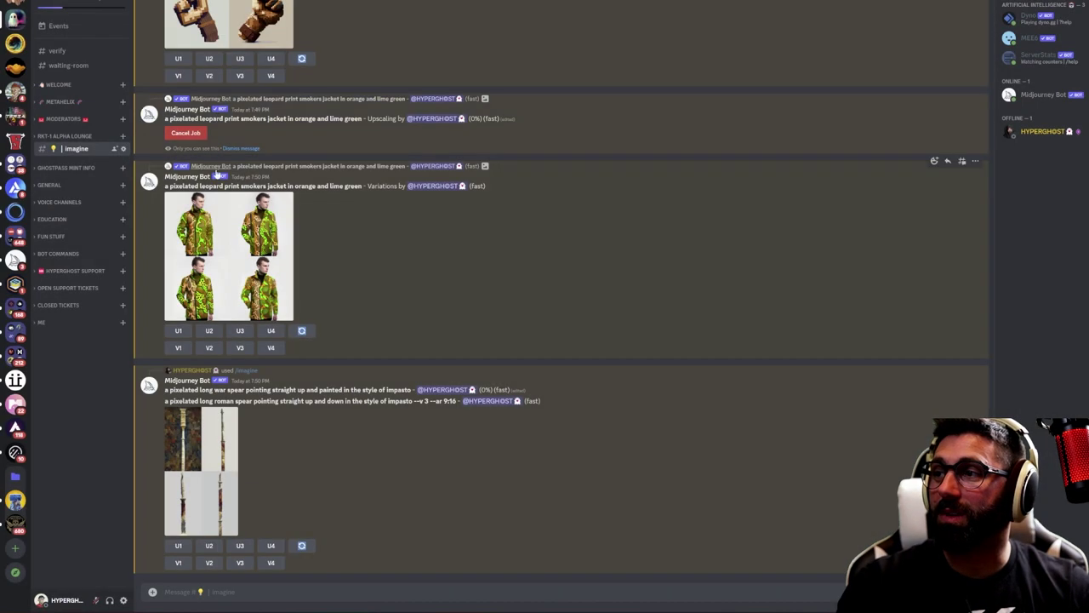
drag(164, 185, 362, 186)
key(ctrl+c)
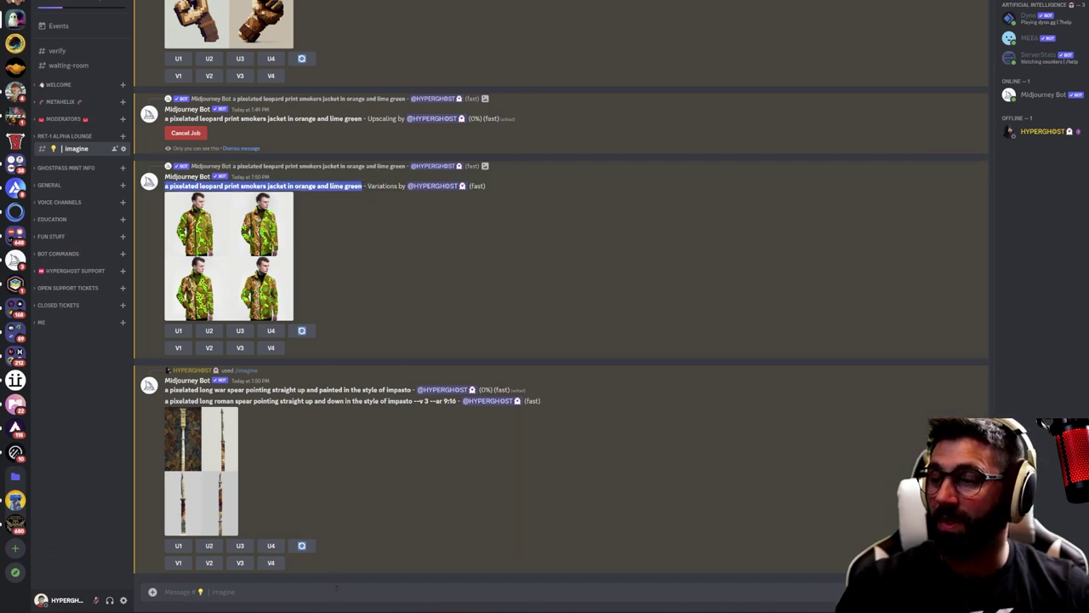
Submit an imagine prompt made of the copied jacket text followed by "painted in the style of impasto"
click(320, 591)
text(/imagine)
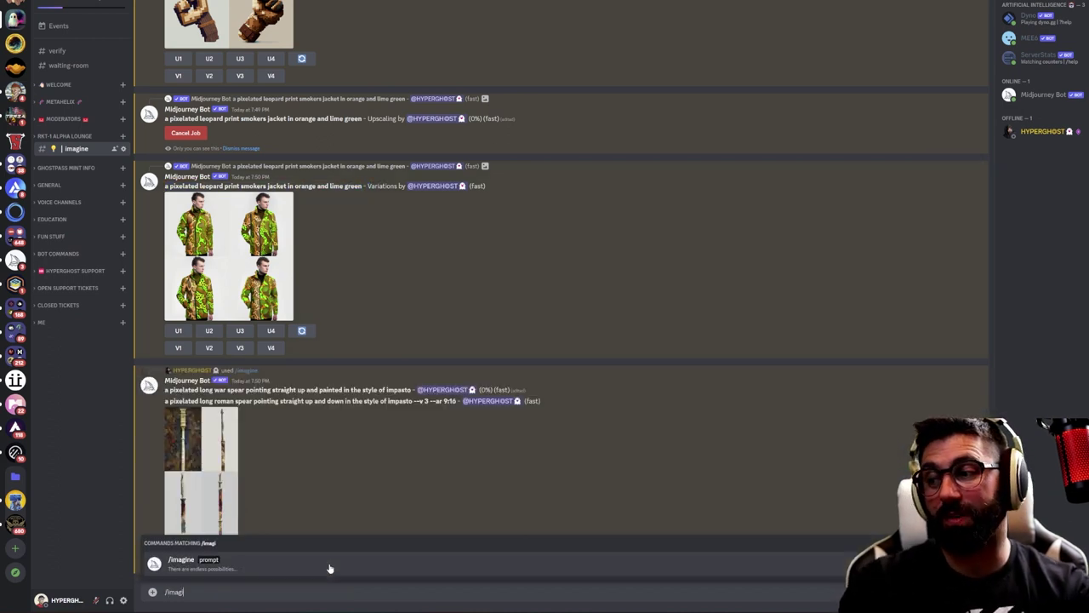
key(Tab)
key(ctrl+v)
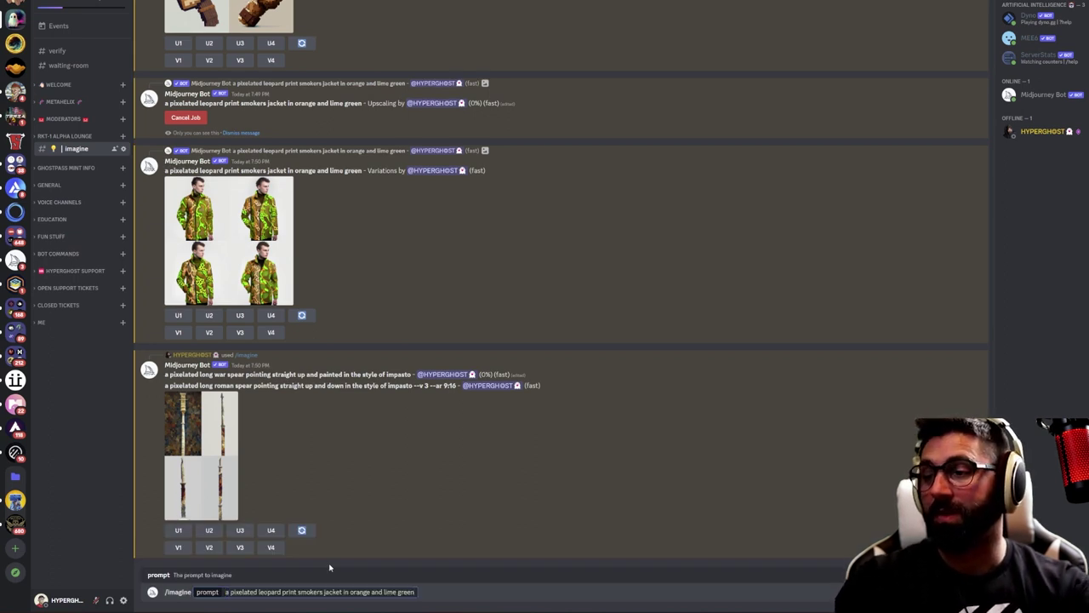
text(painted in the style of impasto)
key(Return)
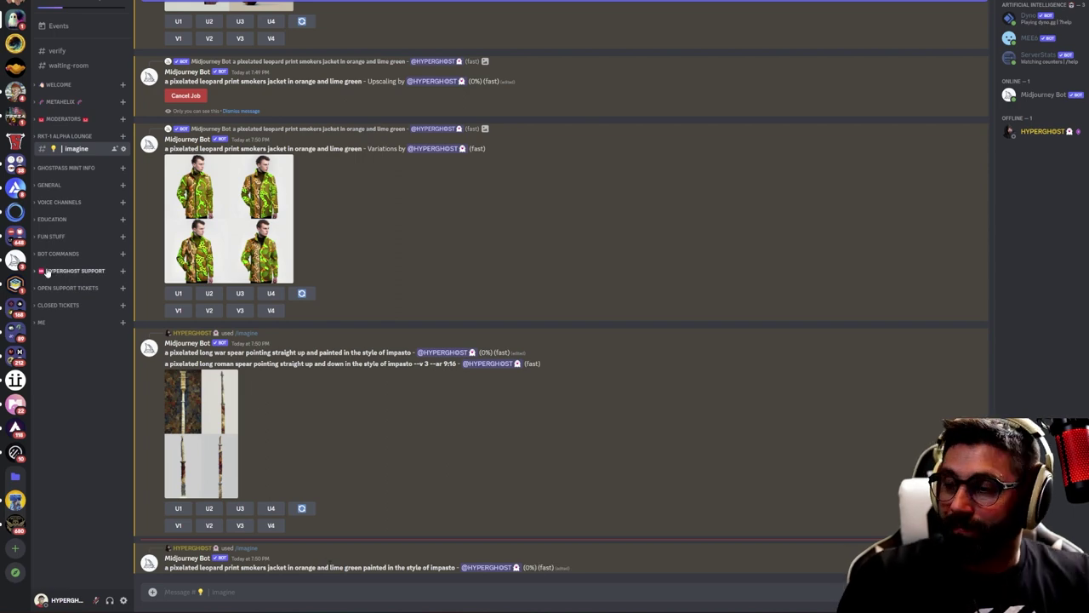
Examine the pixelated leather gauntlet fist variations enlarged among the earlier results
scroll(333, 198, up, 5)
scroll(333, 198, up, 5)
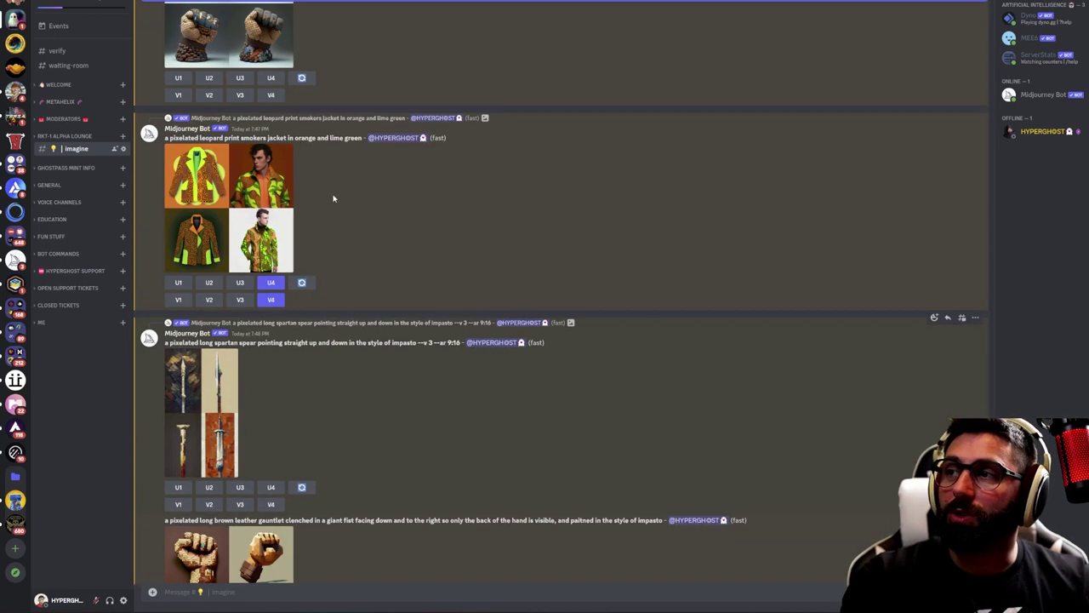
click(252, 194)
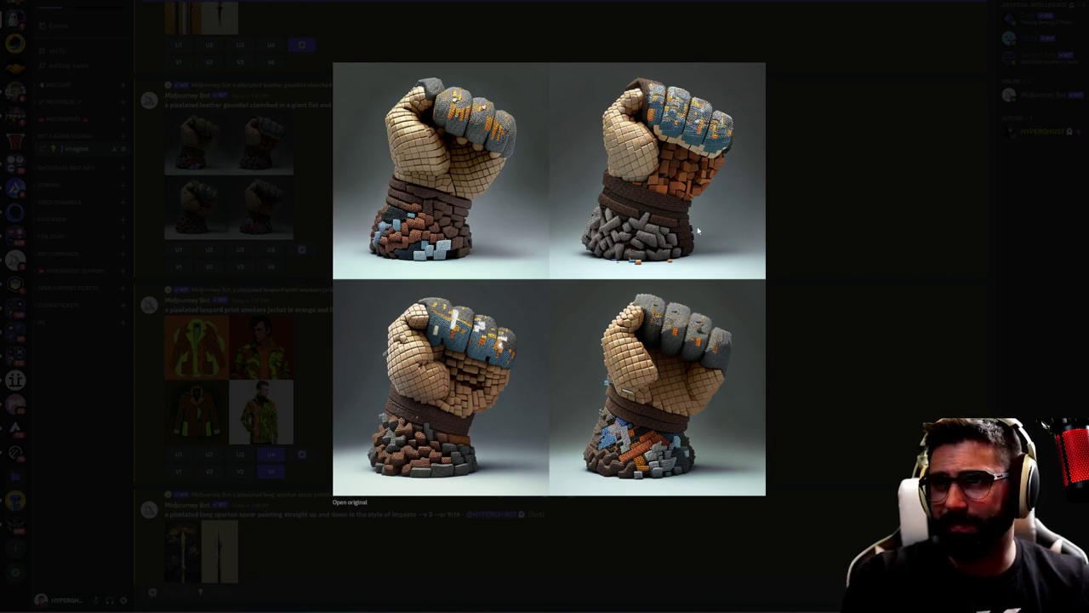
click(880, 194)
scroll(285, 162, down, 10)
scroll(286, 162, up, 15)
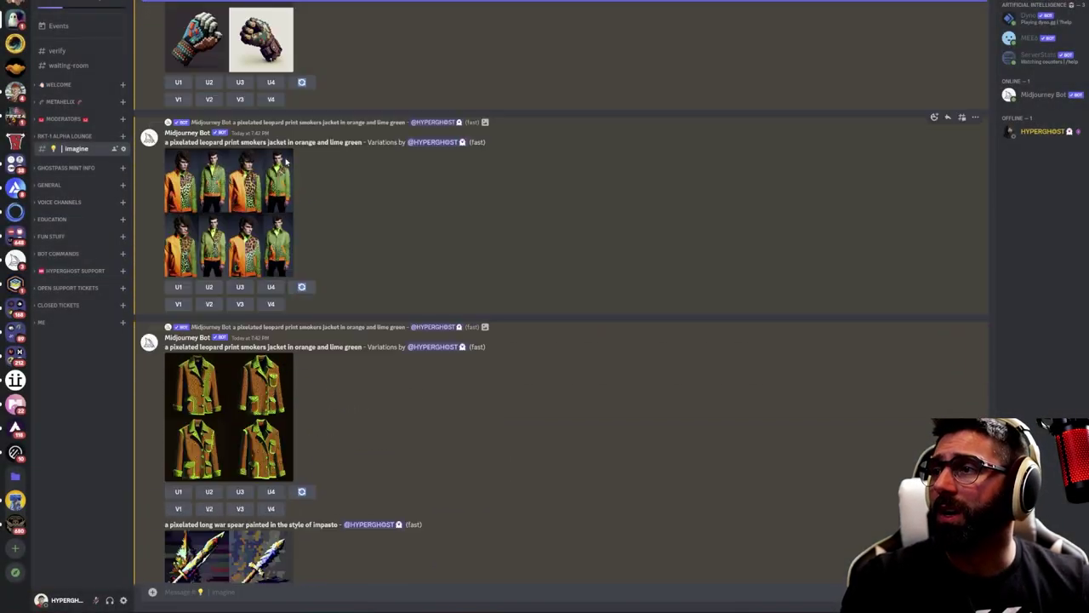
Review the upscaled pixelated rooster bust, its variations and the original rooster bust grid enlarged
scroll(281, 204, up, 15)
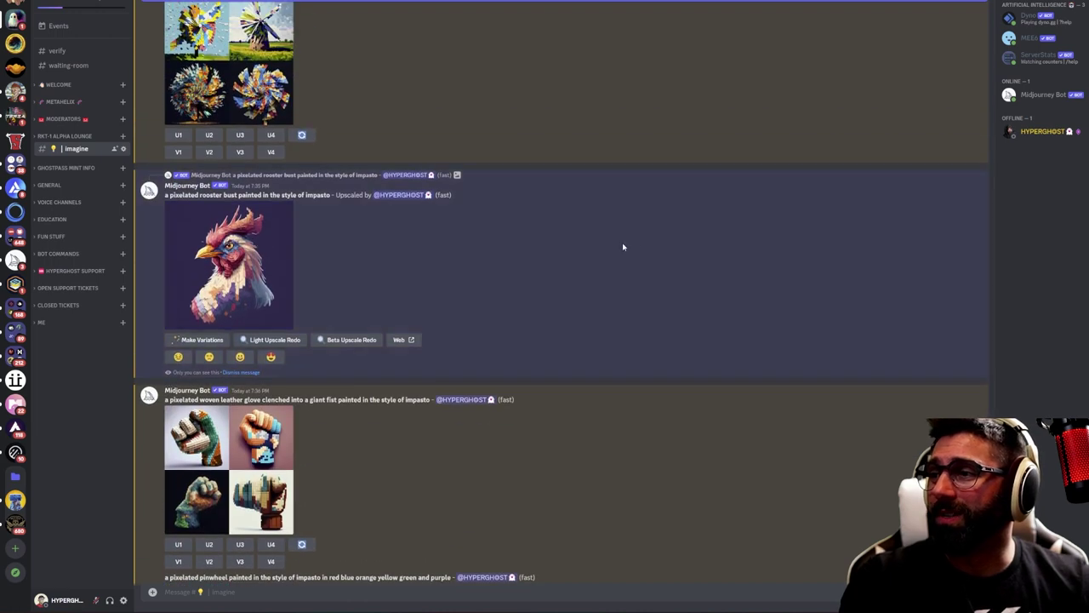
click(238, 254)
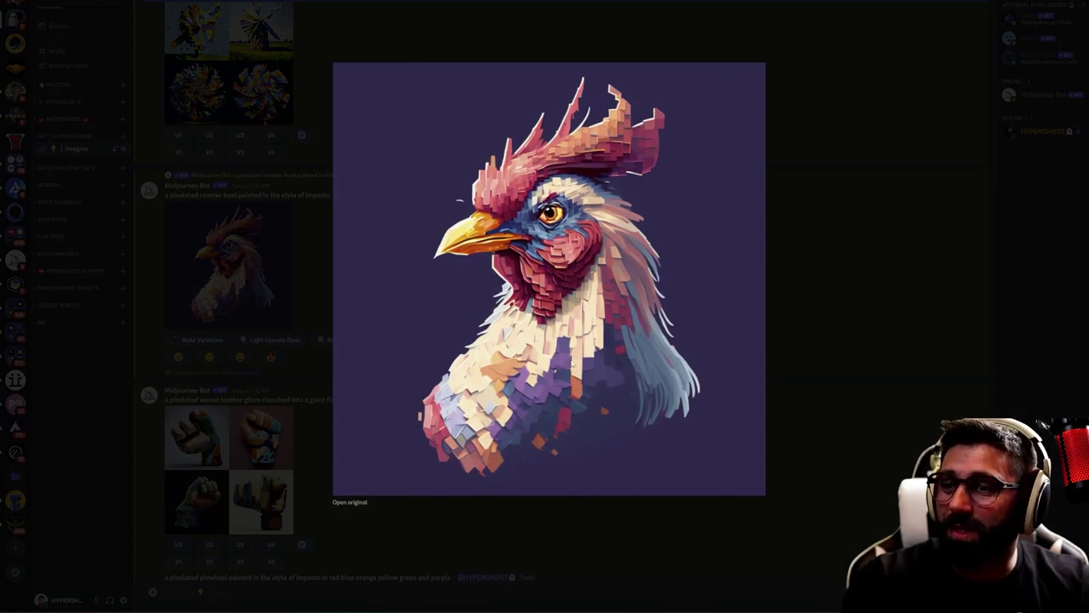
click(815, 168)
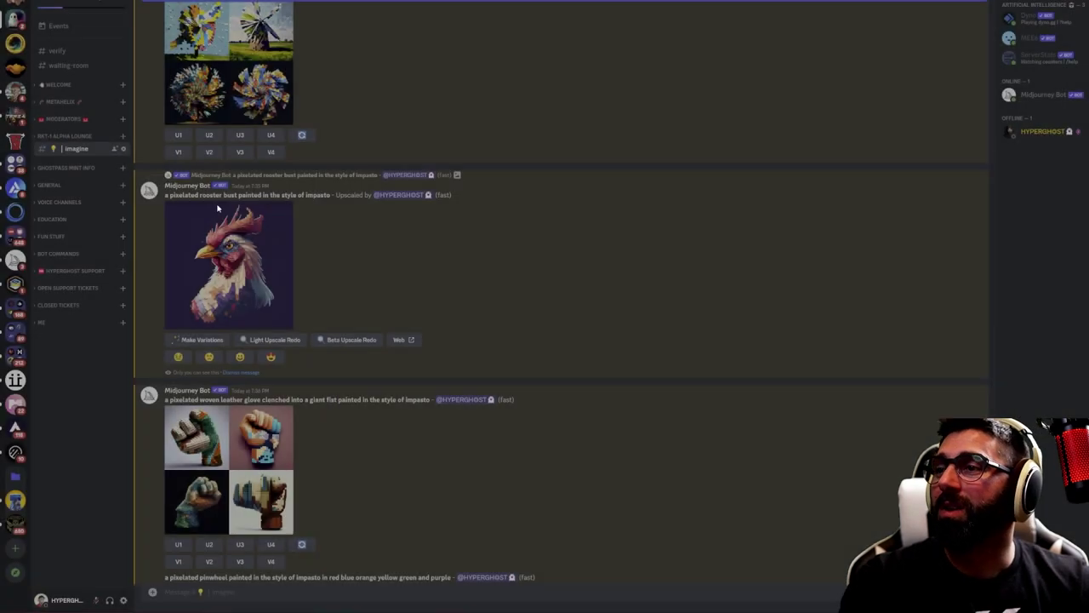
scroll(295, 128, up, 3)
scroll(295, 128, down, 2)
scroll(295, 136, up, 3)
click(234, 138)
click(798, 195)
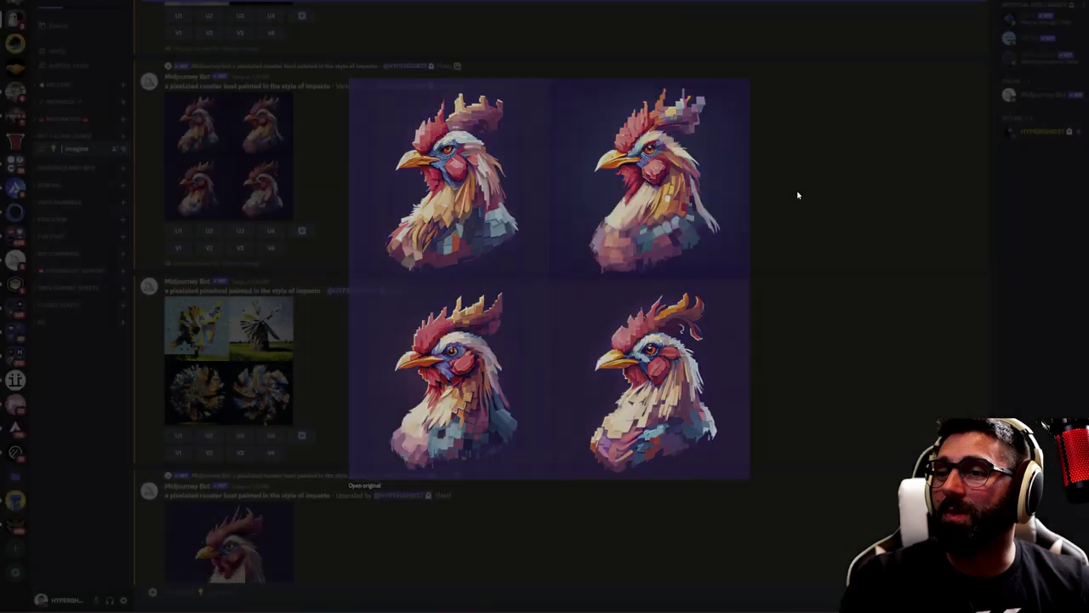
scroll(351, 153, up, 6)
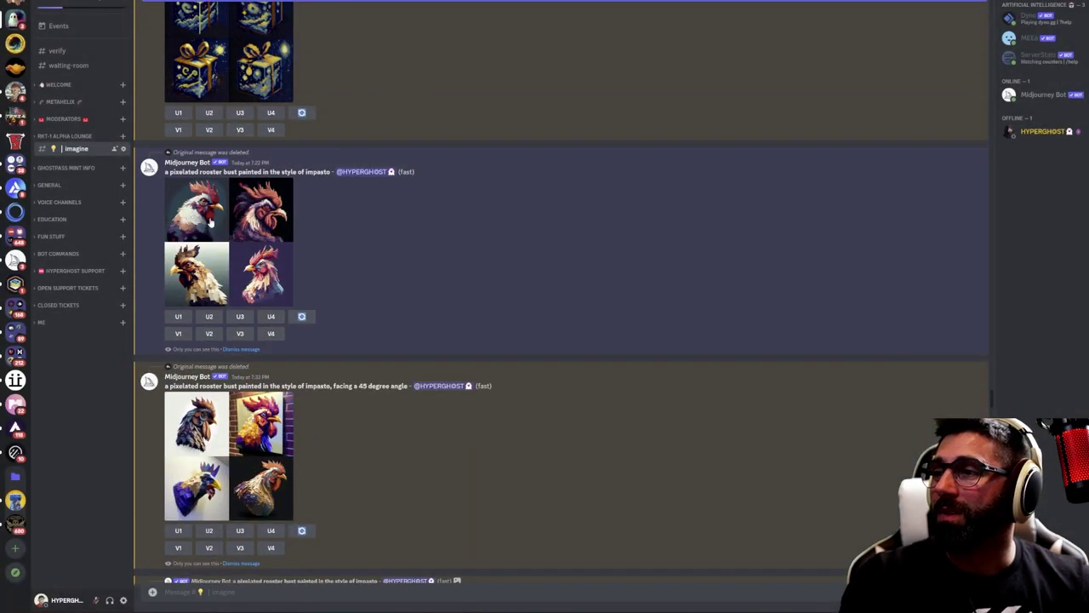
click(211, 223)
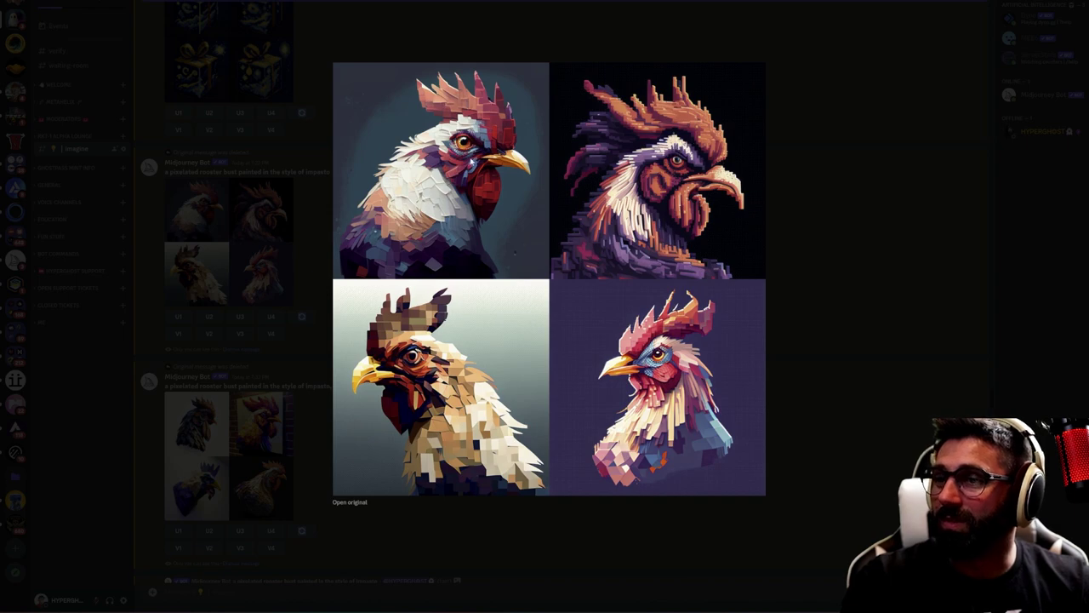
click(822, 177)
scroll(442, 241, down, 5)
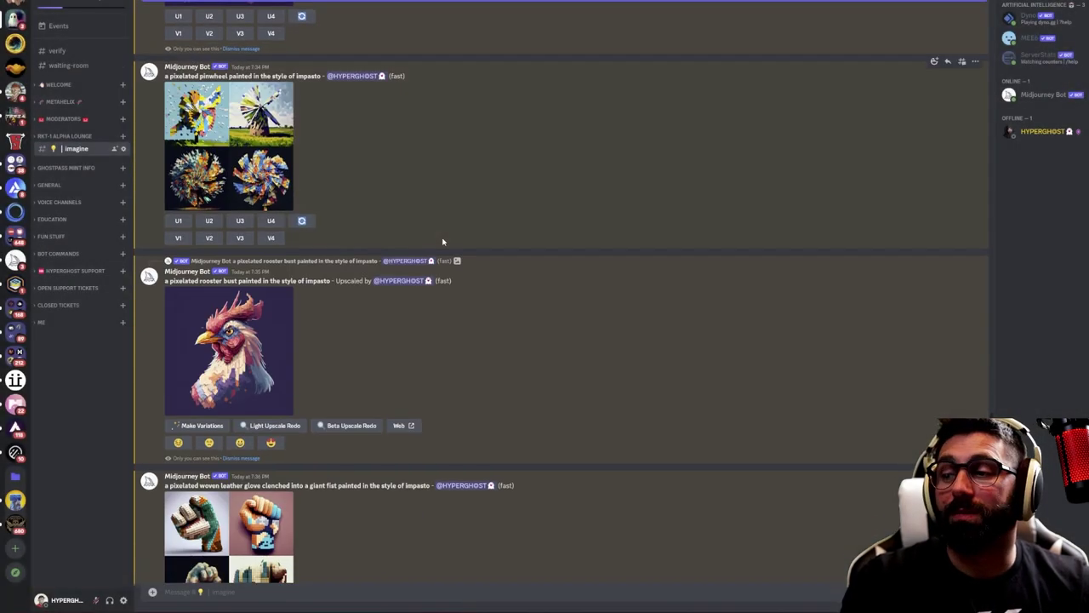
Return to the newest results and examine the grid of war spears pointing straight up enlarged
scroll(541, 319, down, 10)
scroll(543, 357, down, 15)
scroll(548, 354, down, 15)
scroll(551, 352, down, 5)
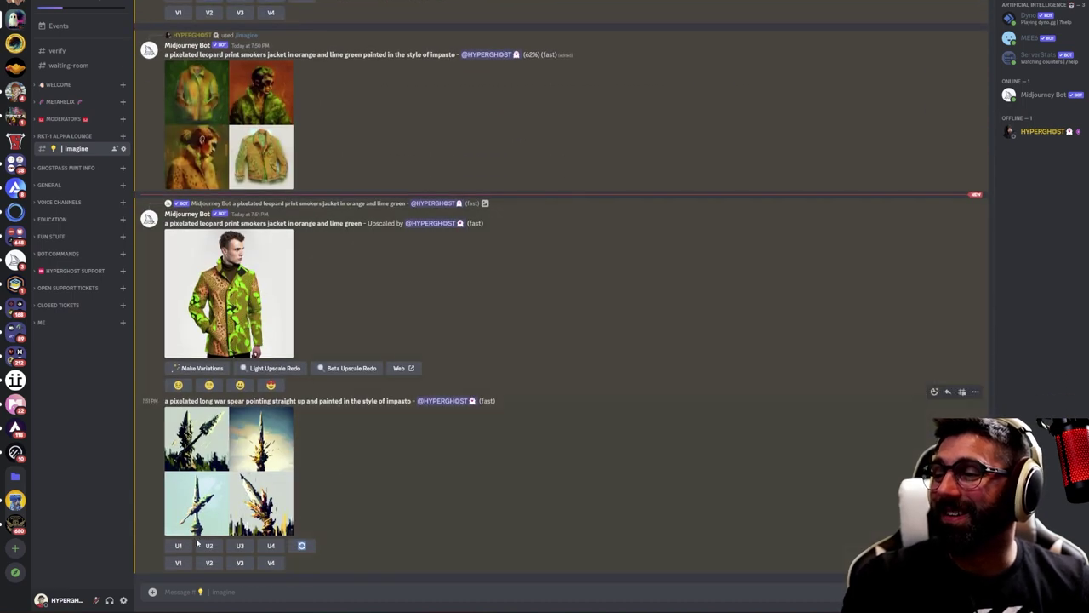
click(264, 448)
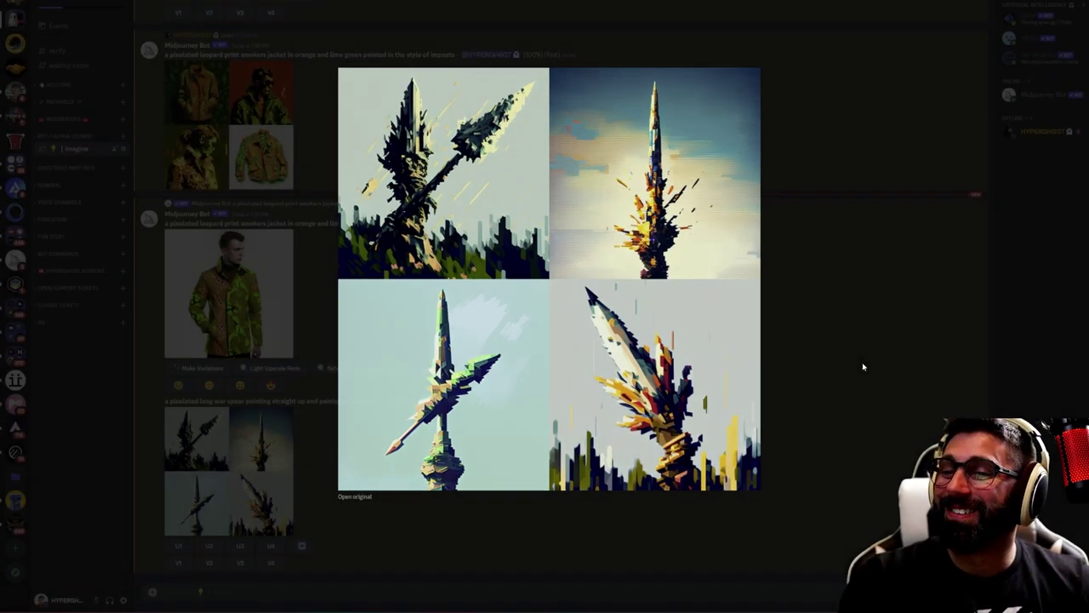
click(862, 366)
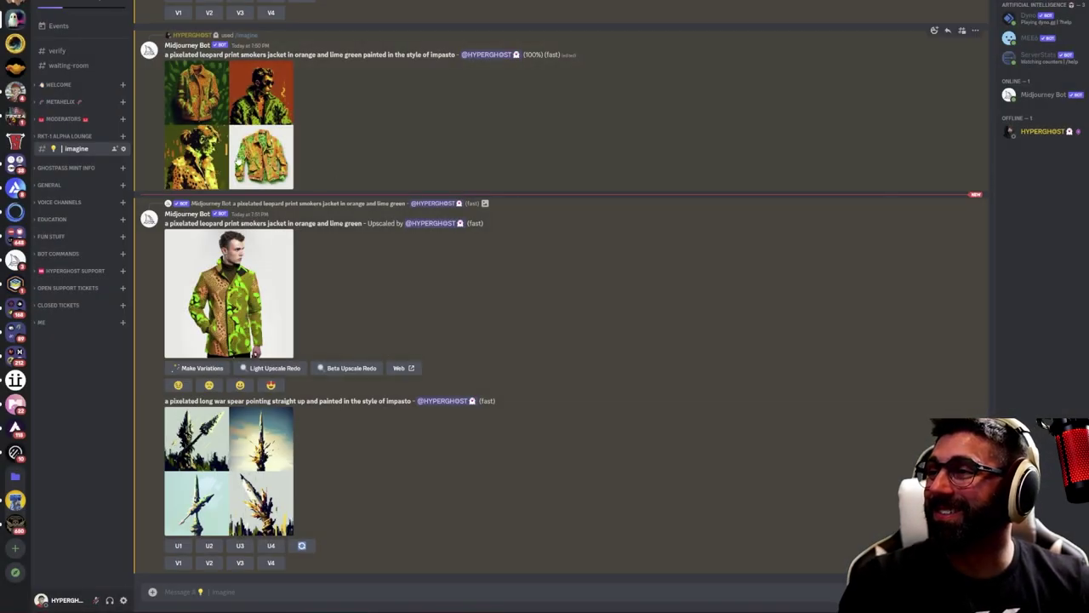
Inspect the impasto leopard print jacket grid enlarged, reroll its prompt and request variations of its first image
click(190, 153)
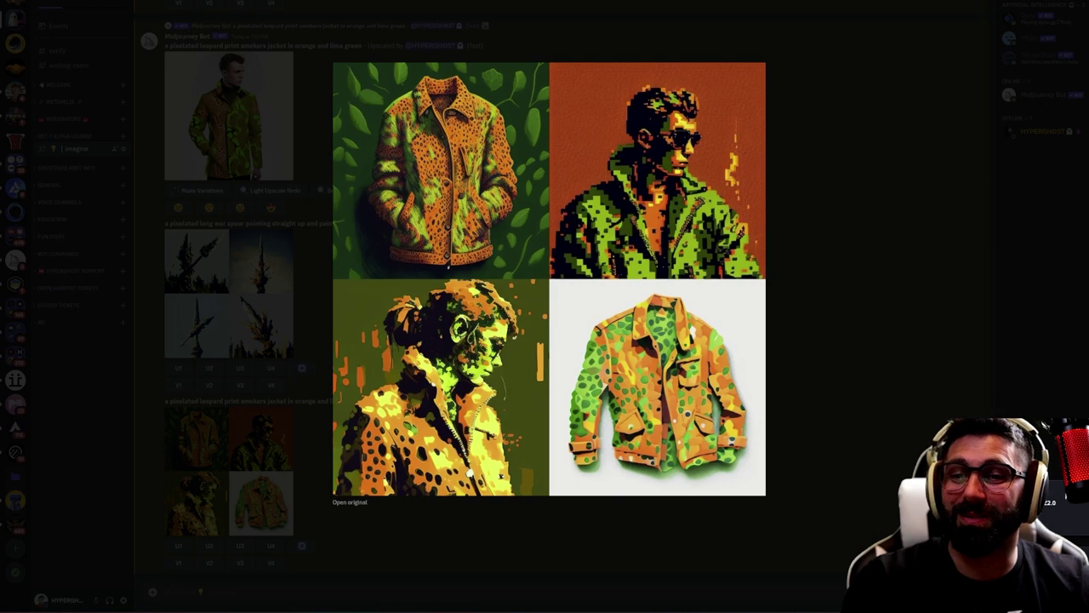
click(836, 195)
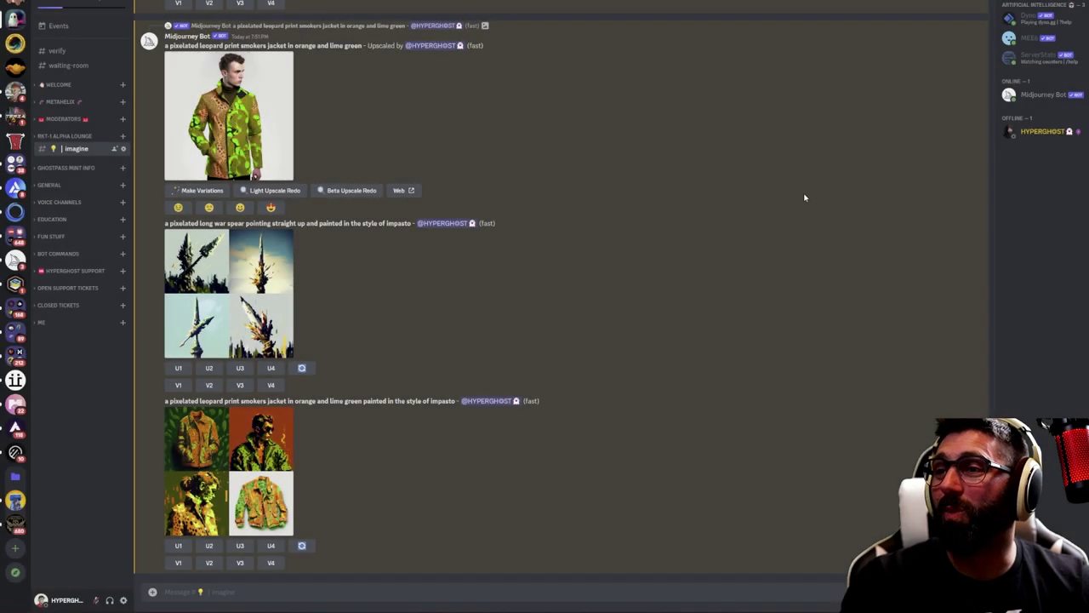
click(264, 488)
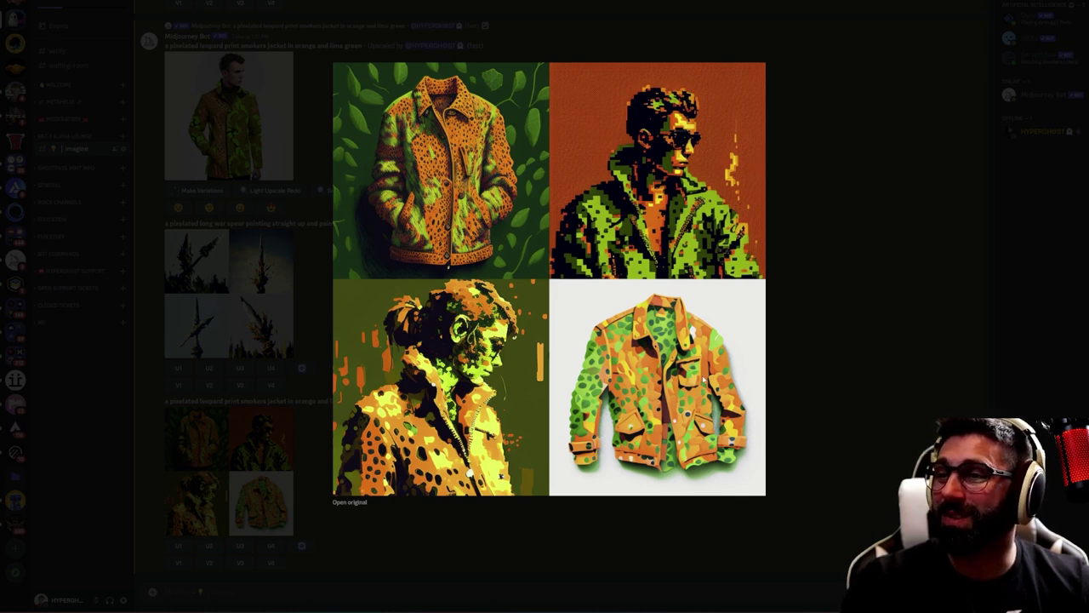
click(839, 267)
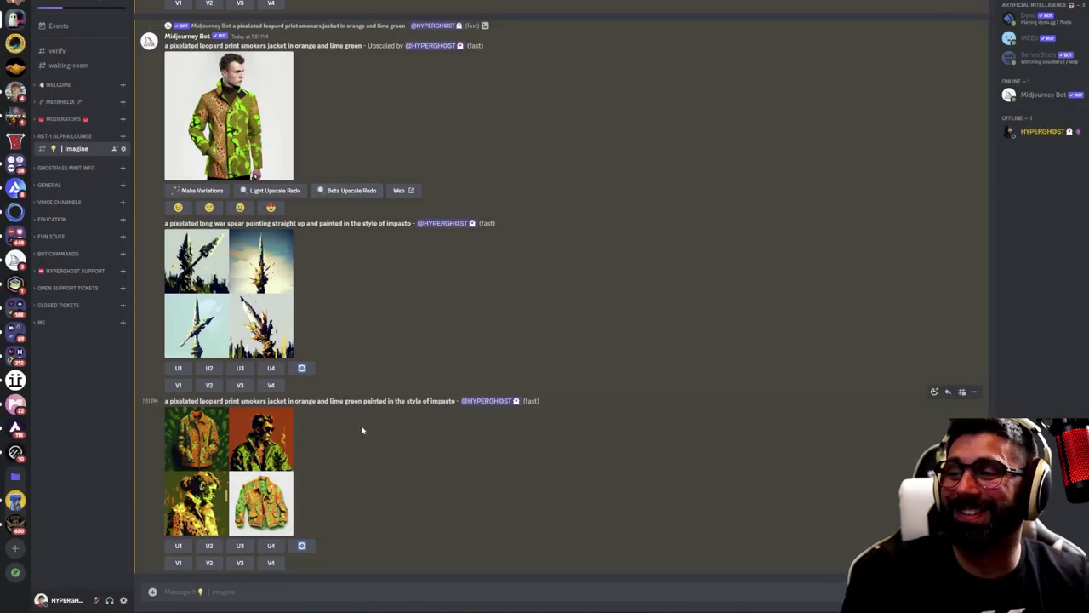
click(301, 545)
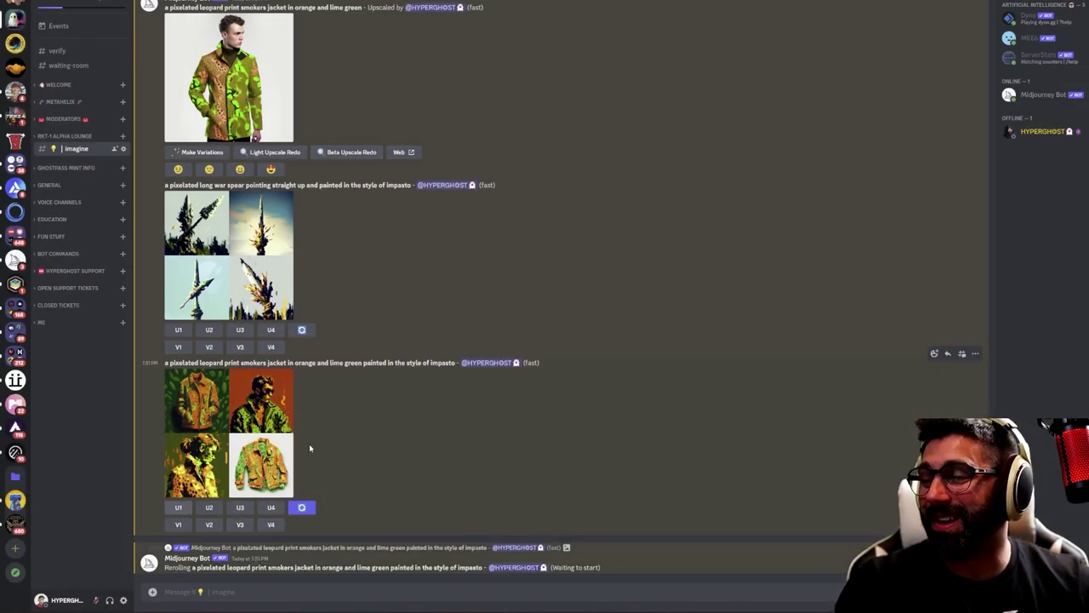
click(177, 524)
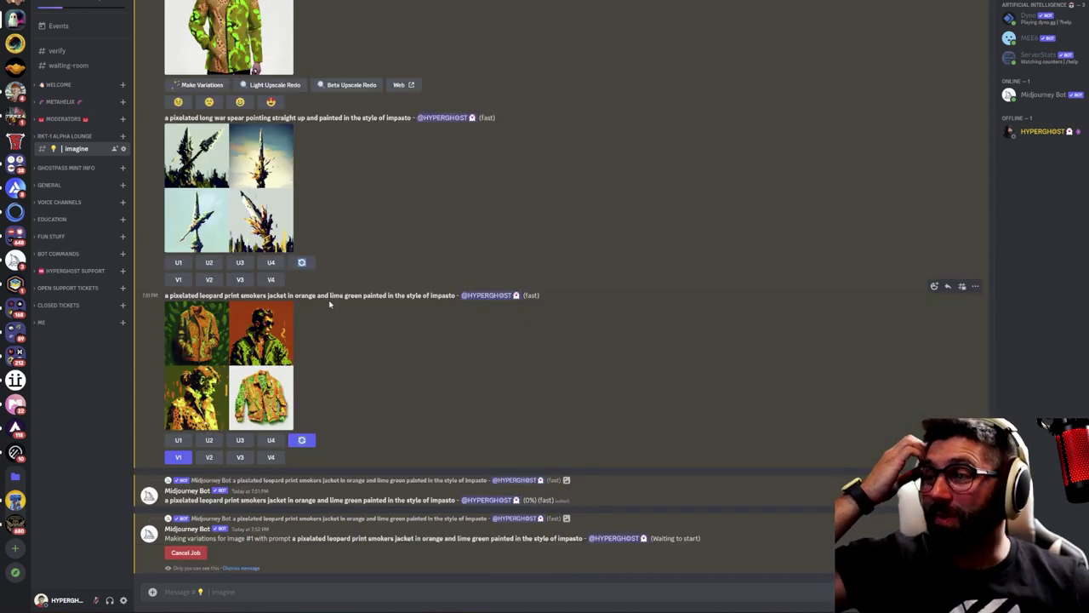
Examine the upscaled leopard print smokers jacket image enlarged
scroll(337, 287, up, 4)
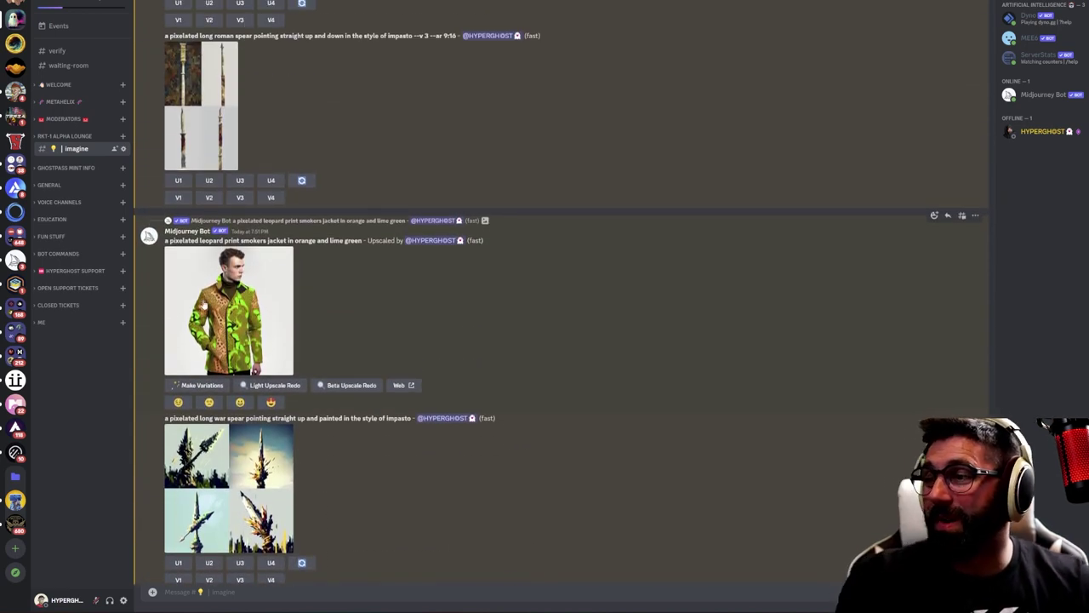
click(236, 342)
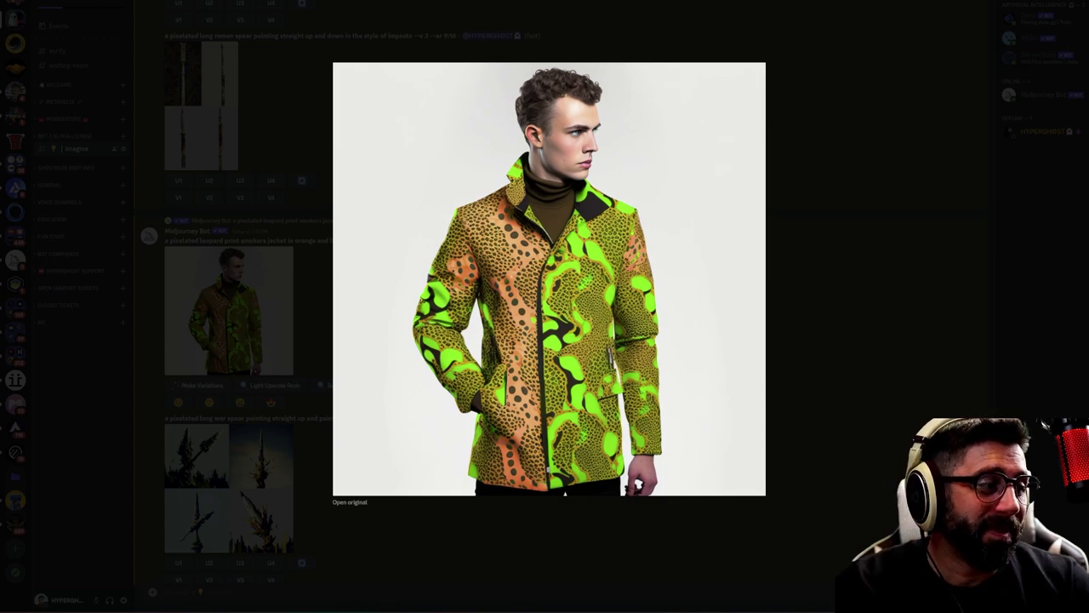
click(834, 275)
Inspect the pixelated long roman spear grid enlarged and upscale its second image
scroll(434, 246, up, 5)
click(205, 408)
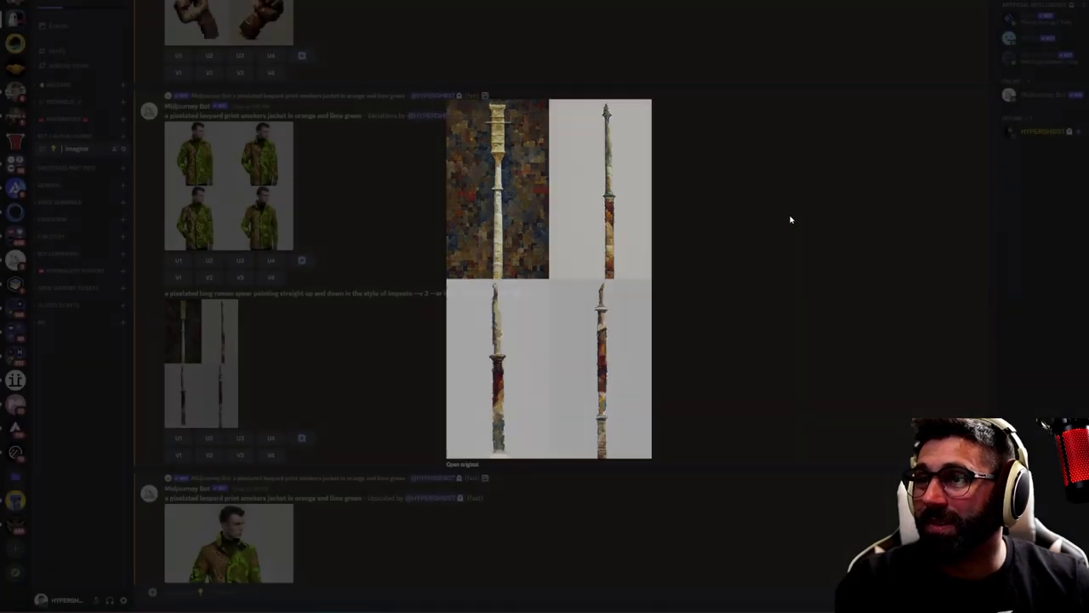
click(788, 219)
click(222, 338)
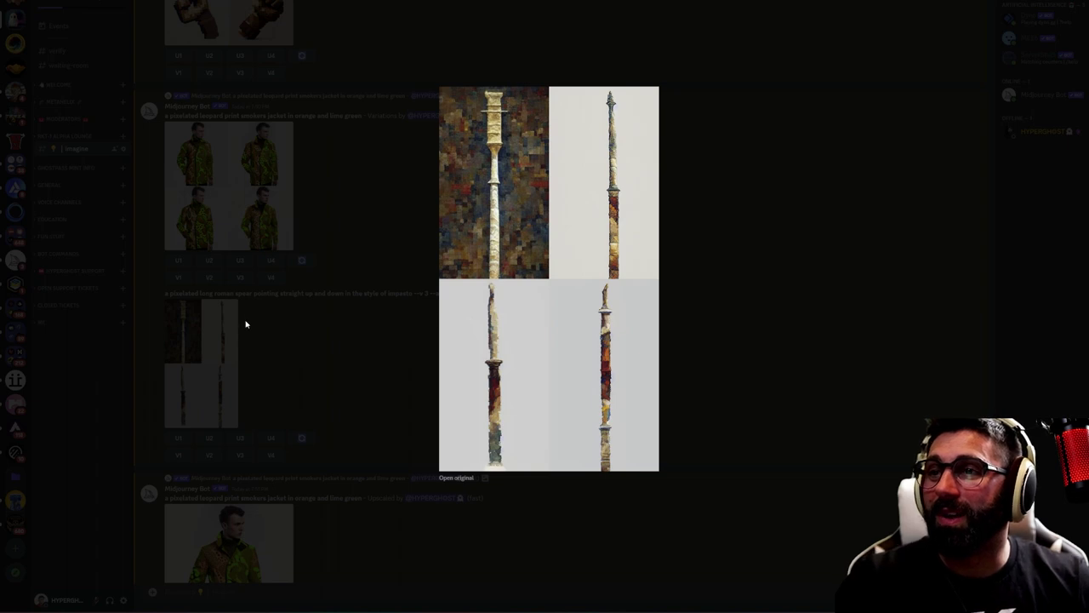
click(245, 322)
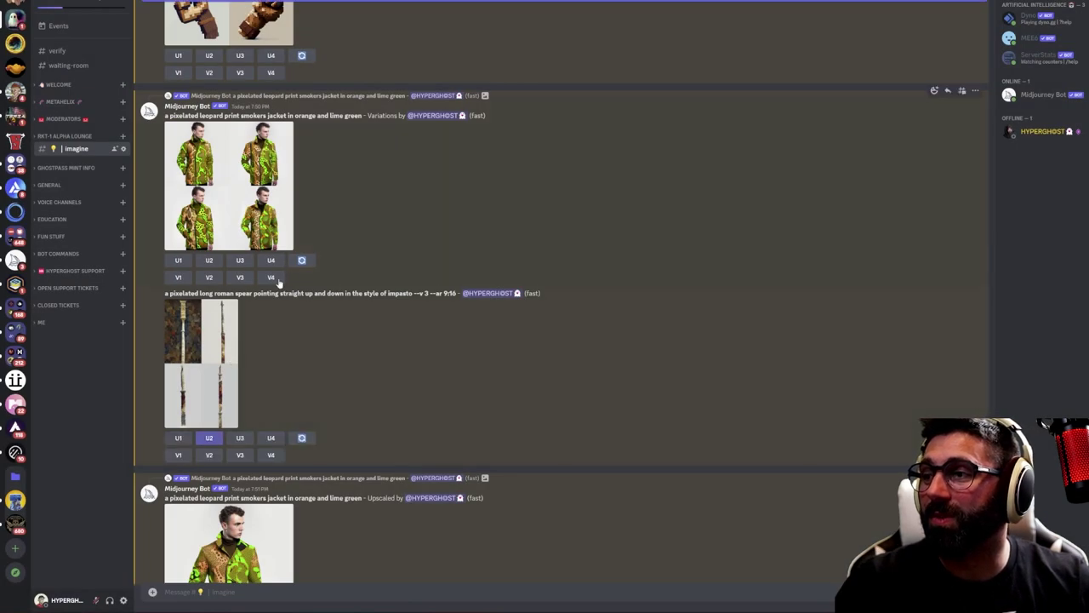
Inspect the leather gauntlet grid painted in impasto style enlarged and request variations of its third image
scroll(281, 276, up, 3)
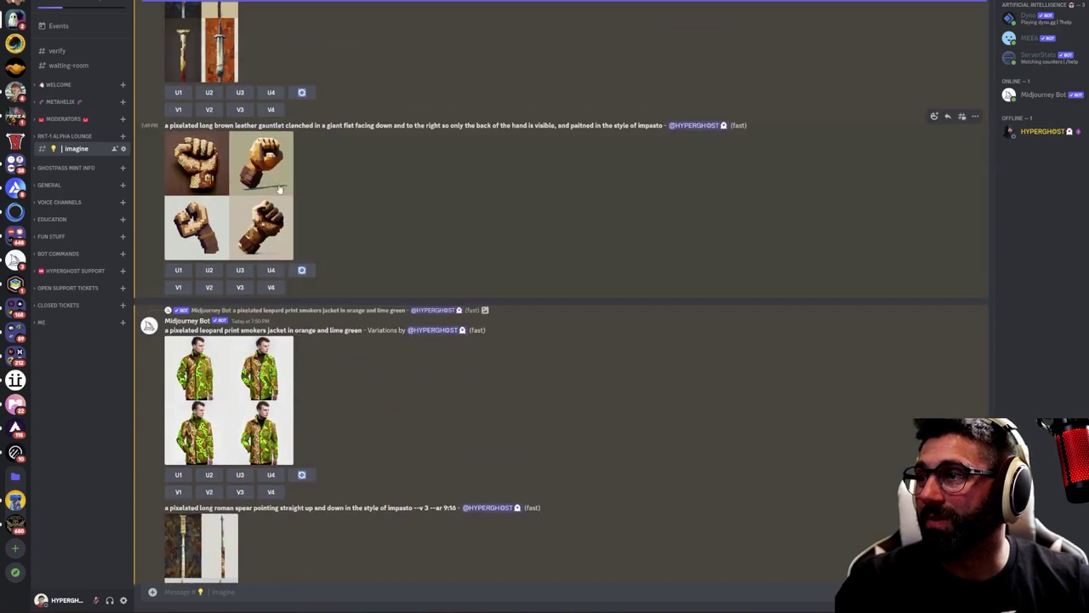
scroll(322, 179, up, 10)
scroll(321, 191, up, 15)
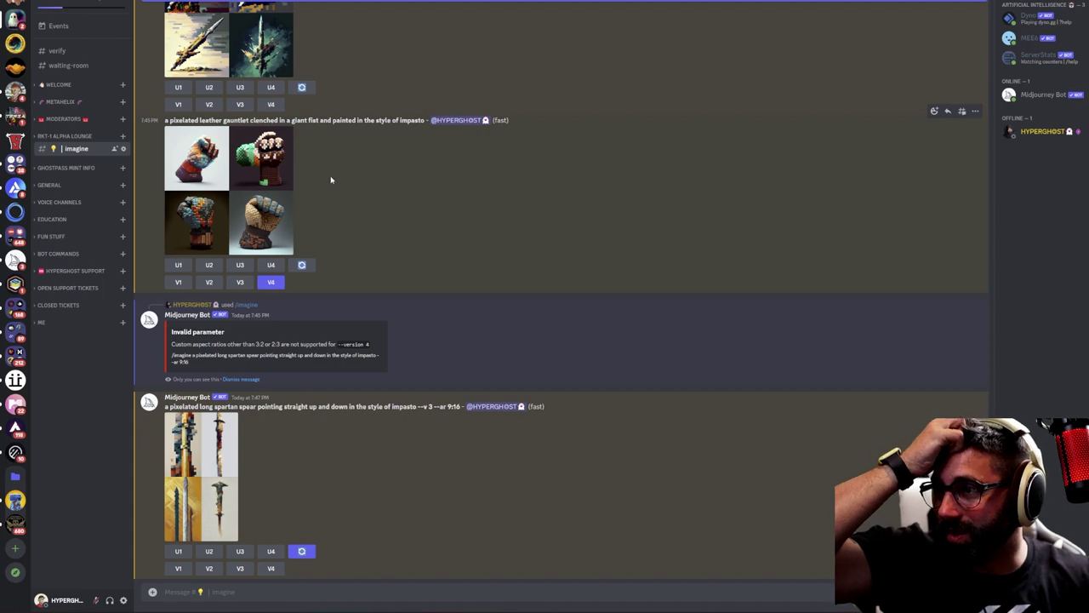
click(222, 222)
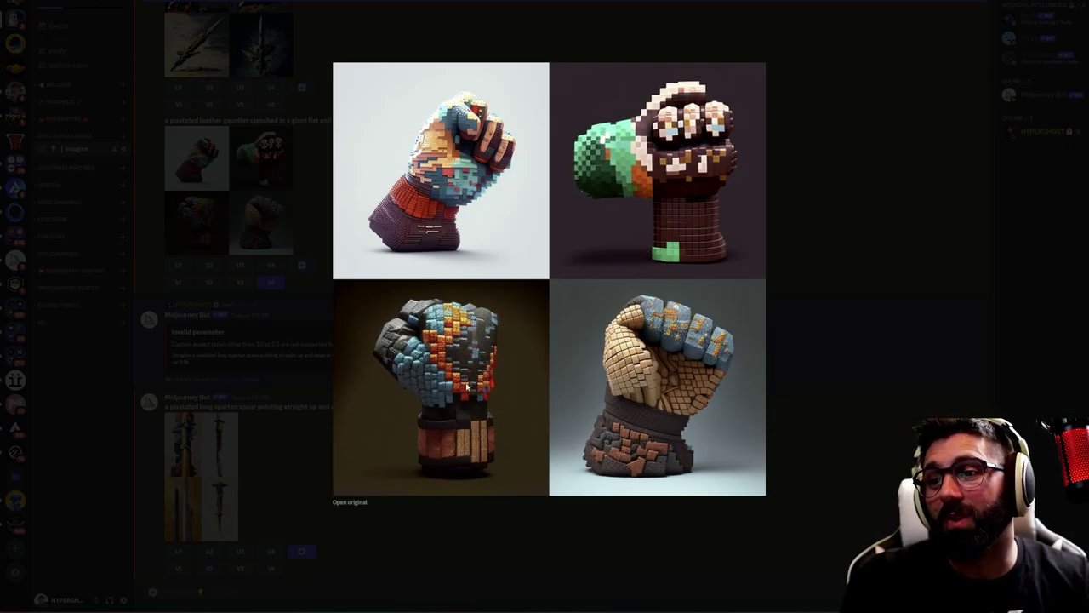
click(800, 267)
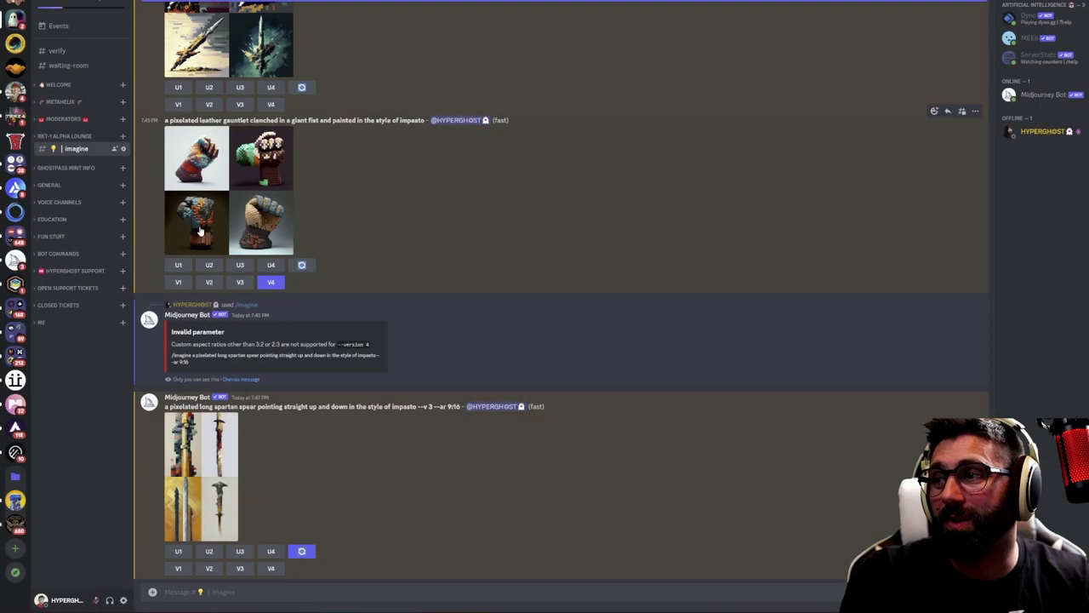
click(240, 281)
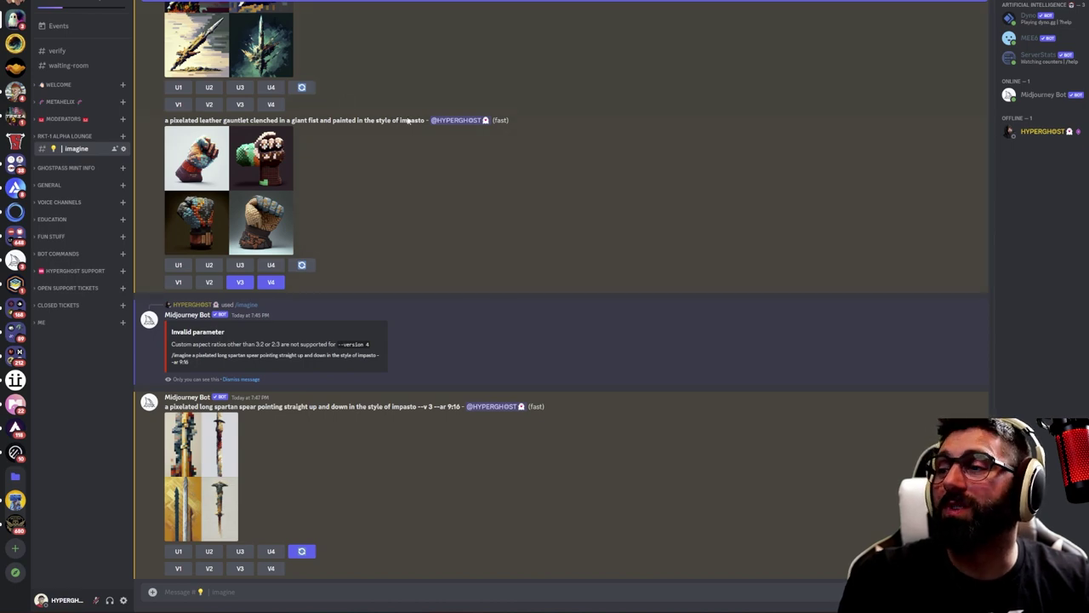
Examine the black-background leopard print jacket variations enlarged and look through the following jacket, spear and gauntlet results
scroll(406, 199, up, 5)
scroll(408, 201, down, 6)
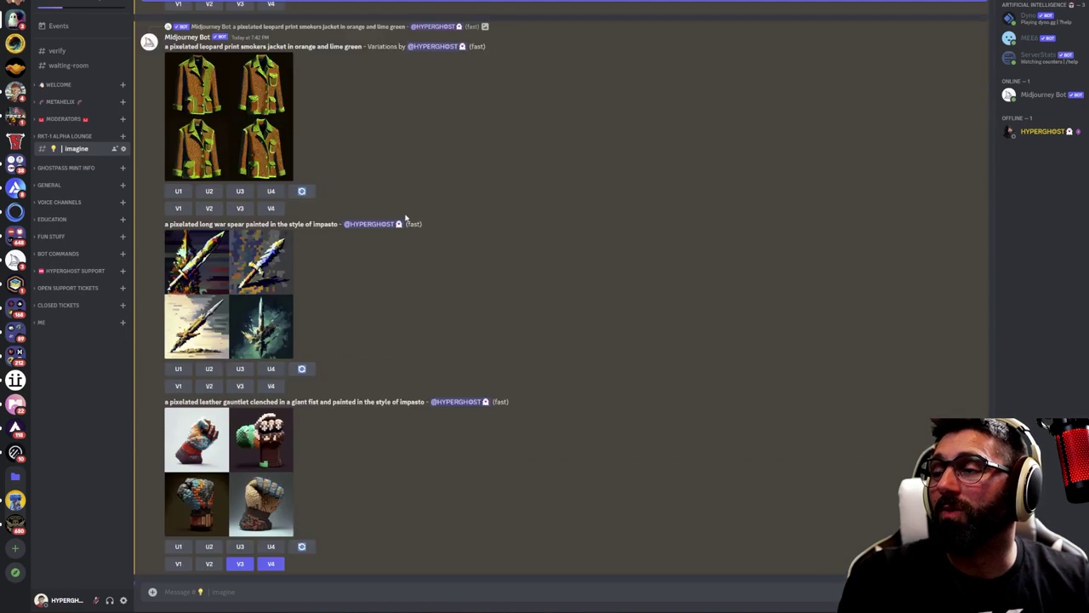
scroll(346, 179, up, 6)
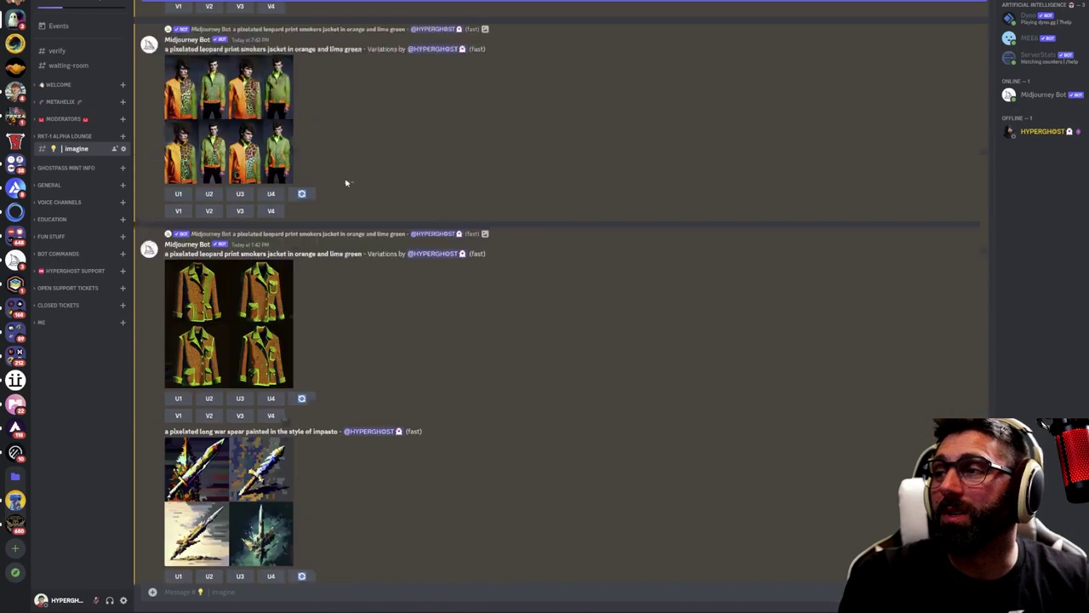
click(253, 307)
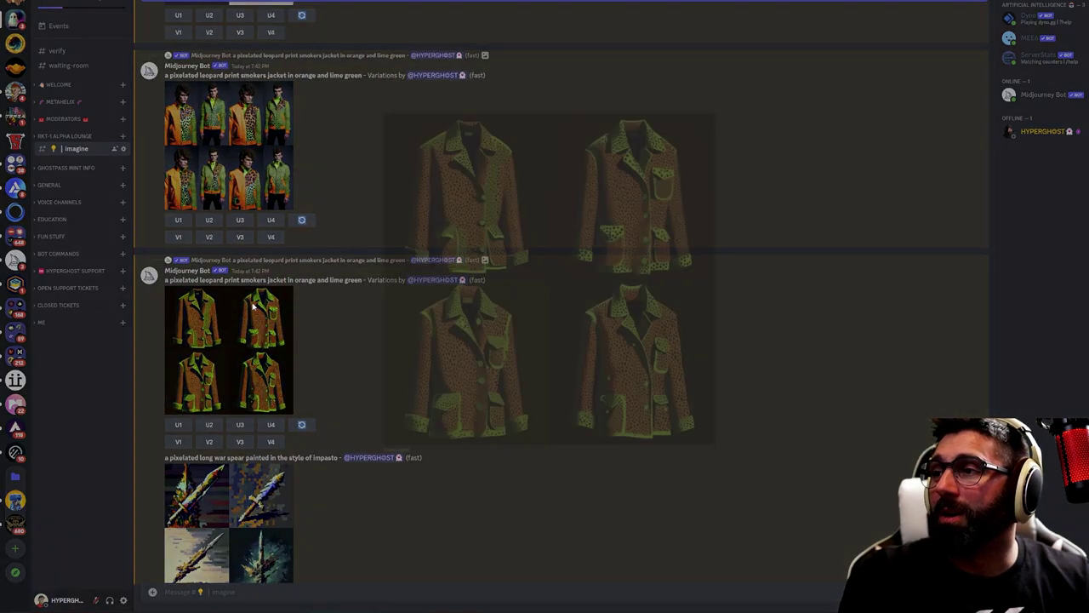
click(834, 247)
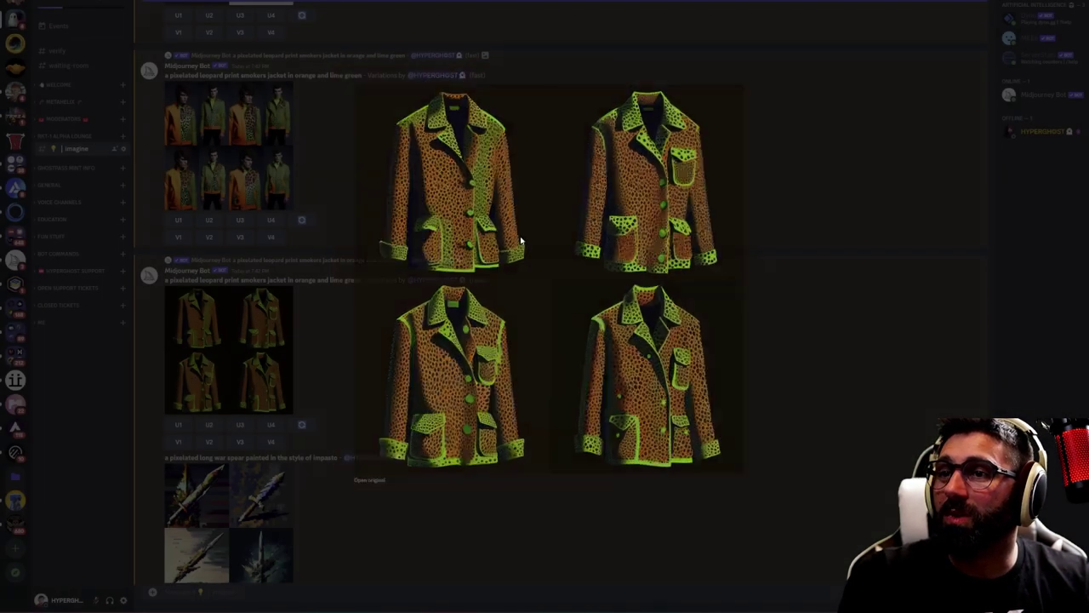
scroll(314, 237, down, 12)
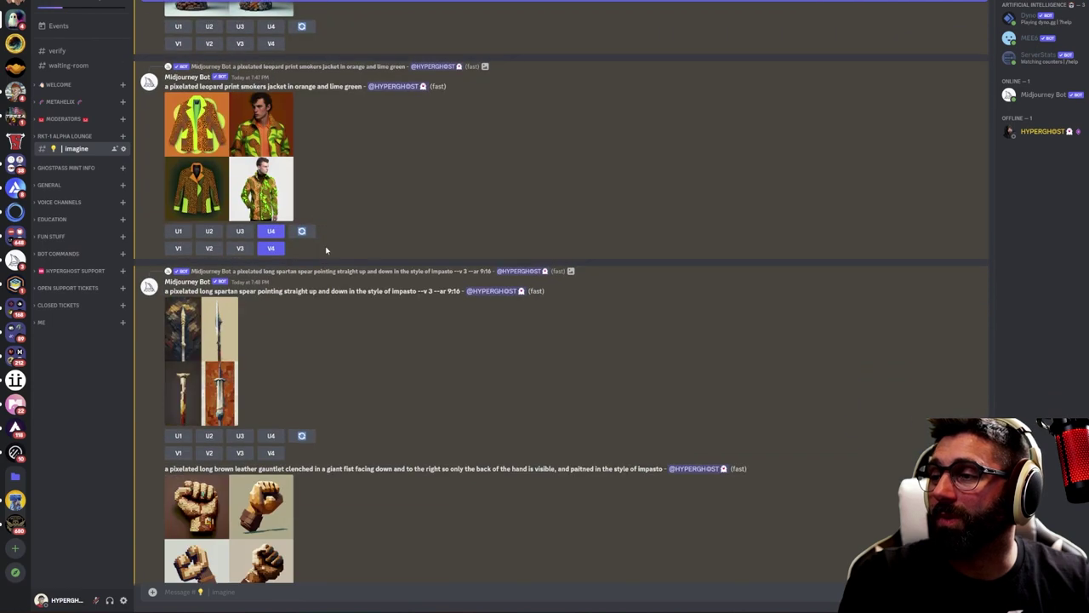
scroll(590, 357, down, 8)
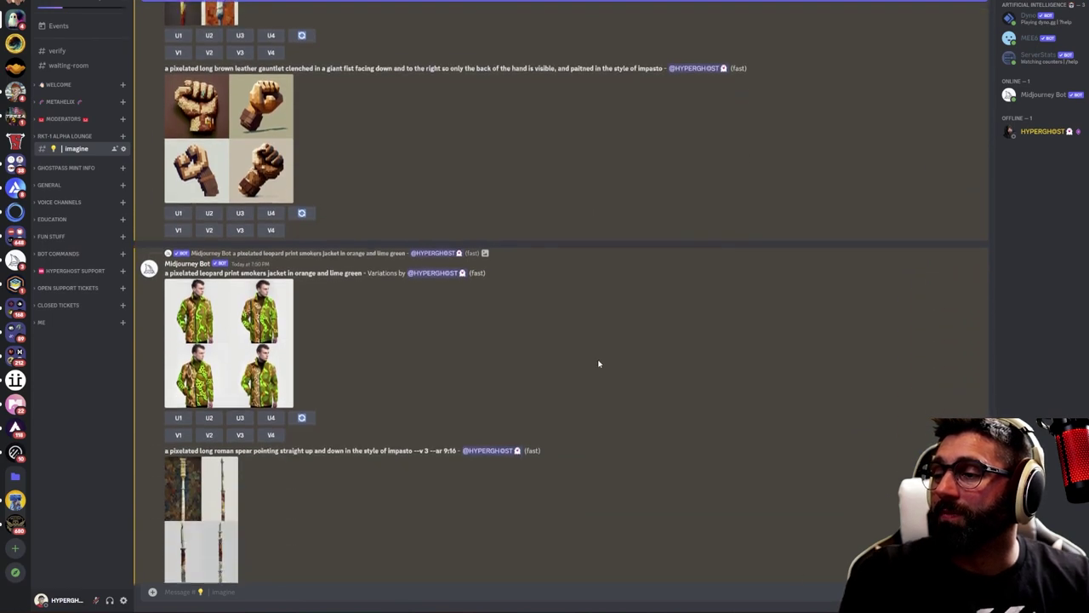
Inspect the new grid of orange and lime green leopard print smokers jackets in impasto style enlarged
scroll(553, 349, down, 10)
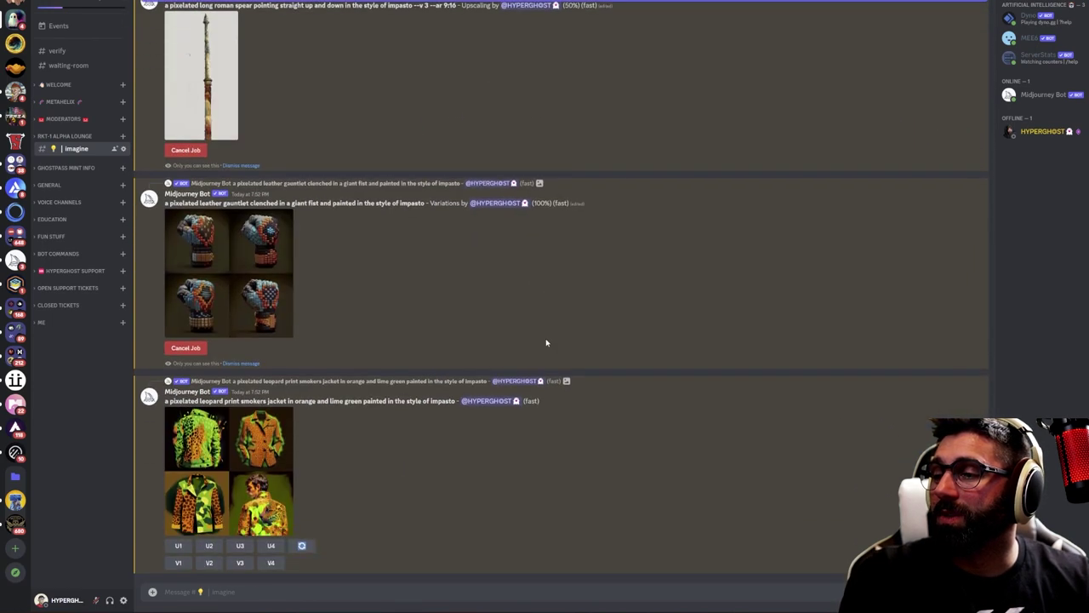
click(233, 497)
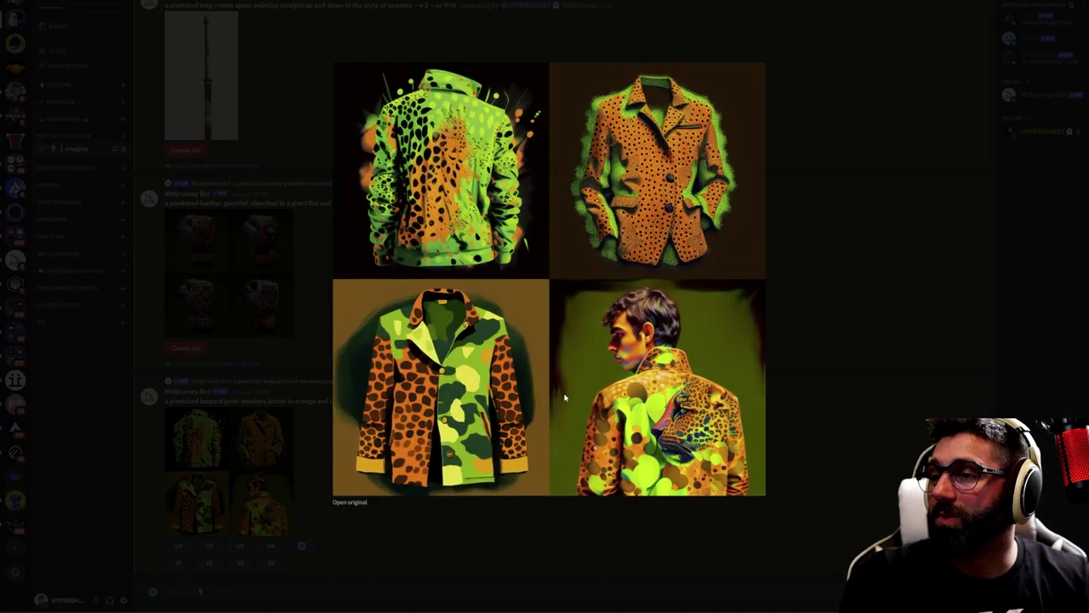
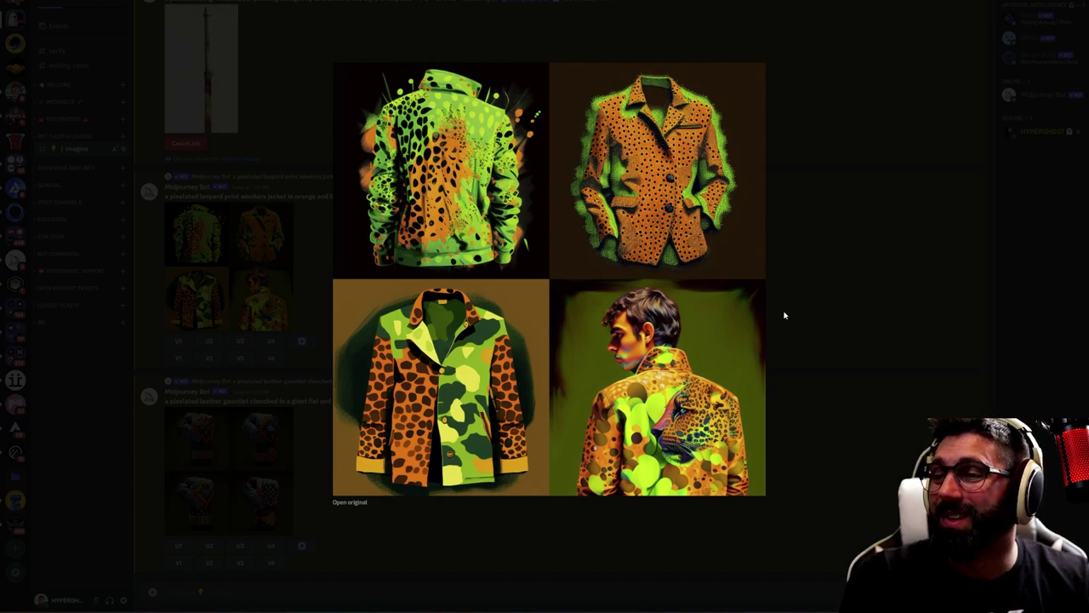
click(839, 289)
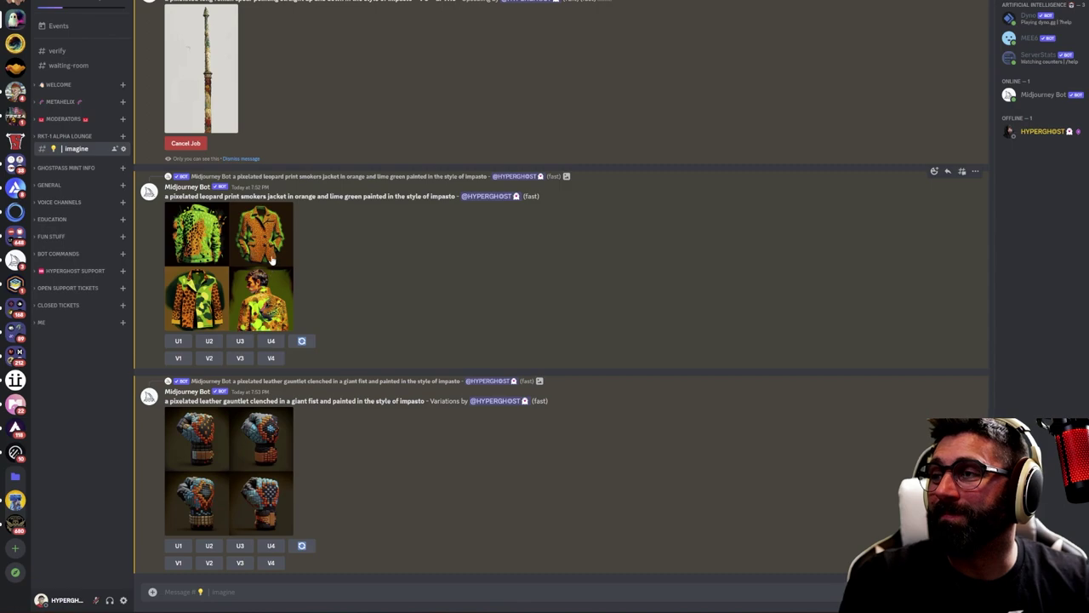
scroll(274, 261, up, 3)
click(195, 328)
click(299, 301)
Examine the leafy-background leopard print jacket variations enlarged and look back through the earlier jacket, spear and gauntlet results
scroll(296, 288, up, 3)
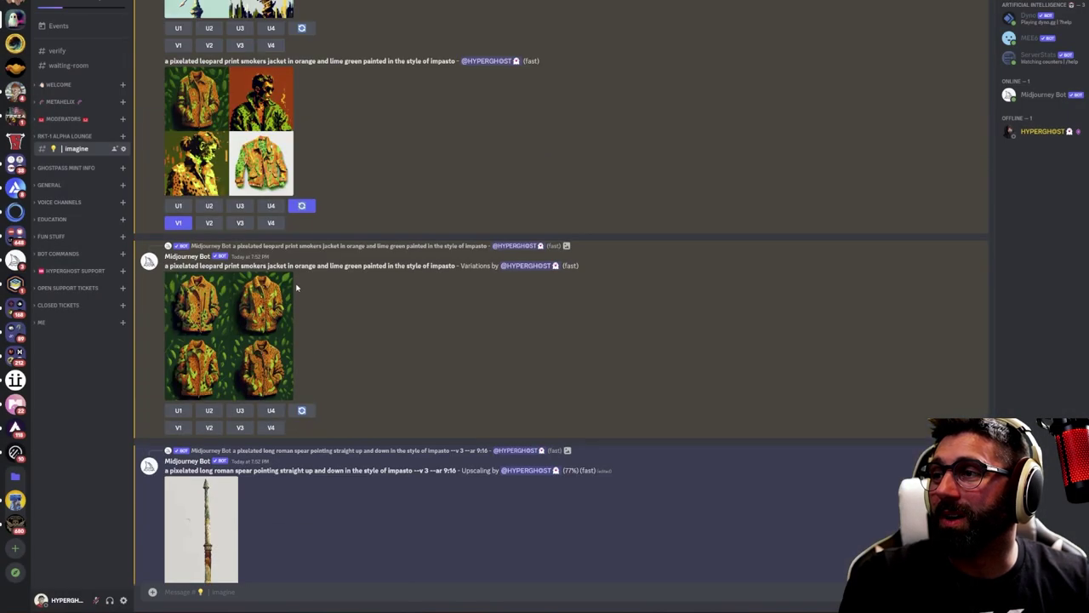
click(266, 324)
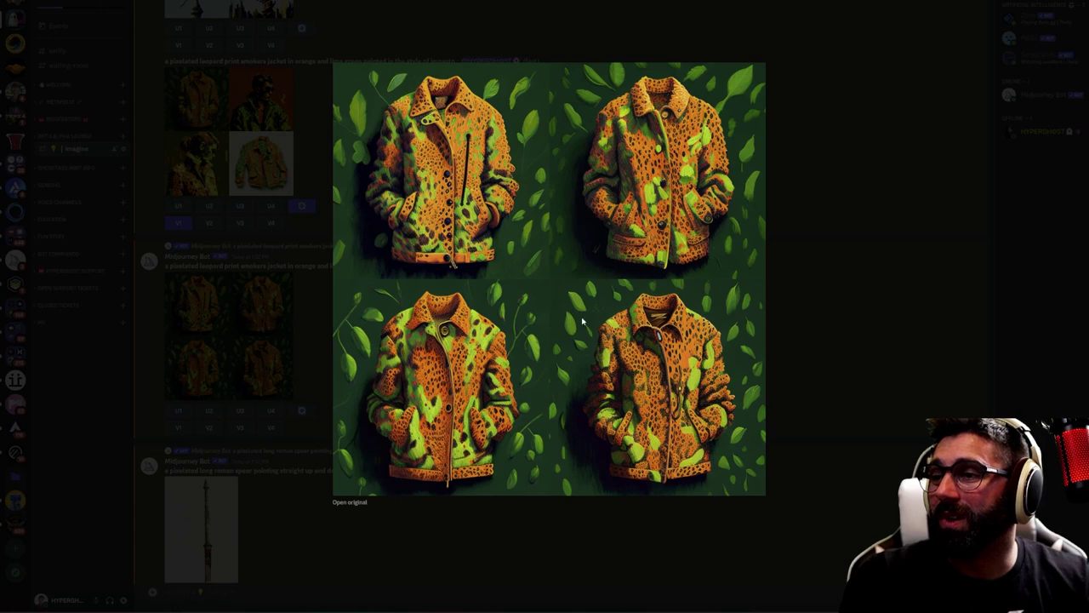
click(858, 338)
scroll(858, 338, up, 3)
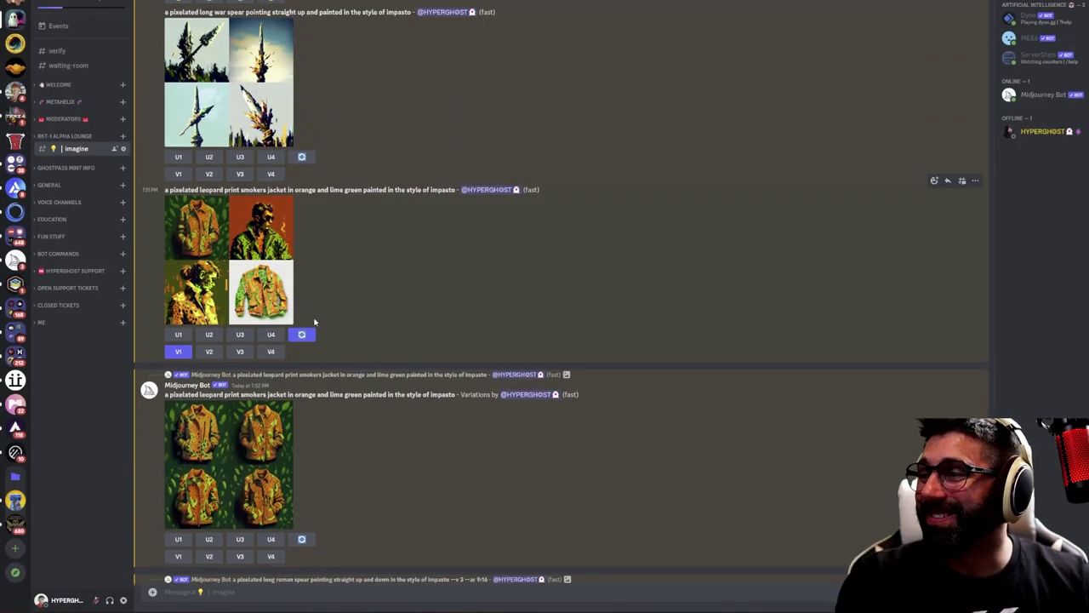
scroll(314, 321, up, 5)
scroll(272, 287, up, 10)
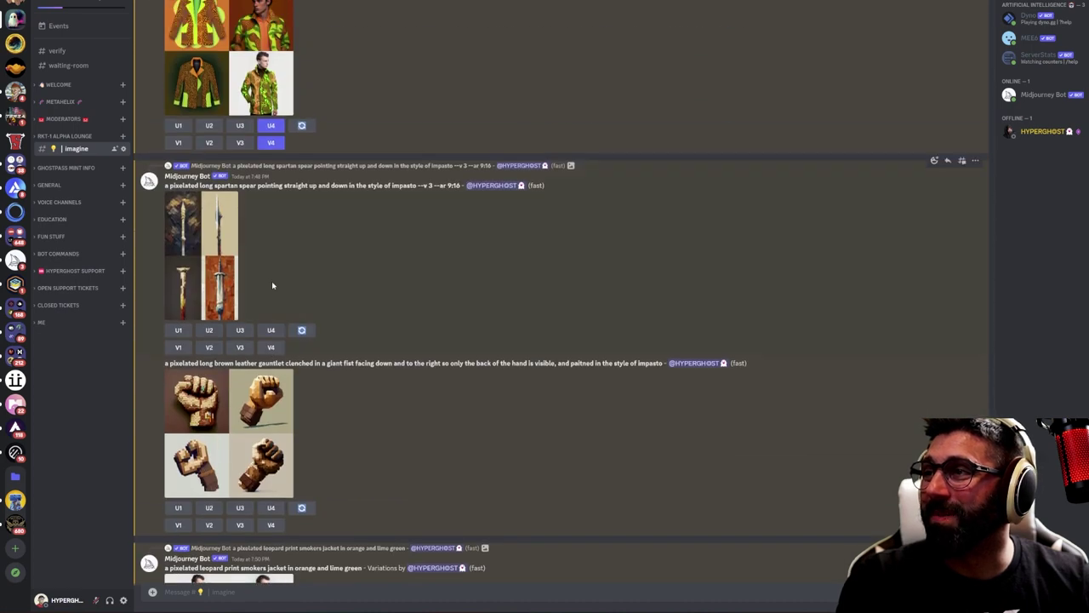
scroll(272, 286, up, 3)
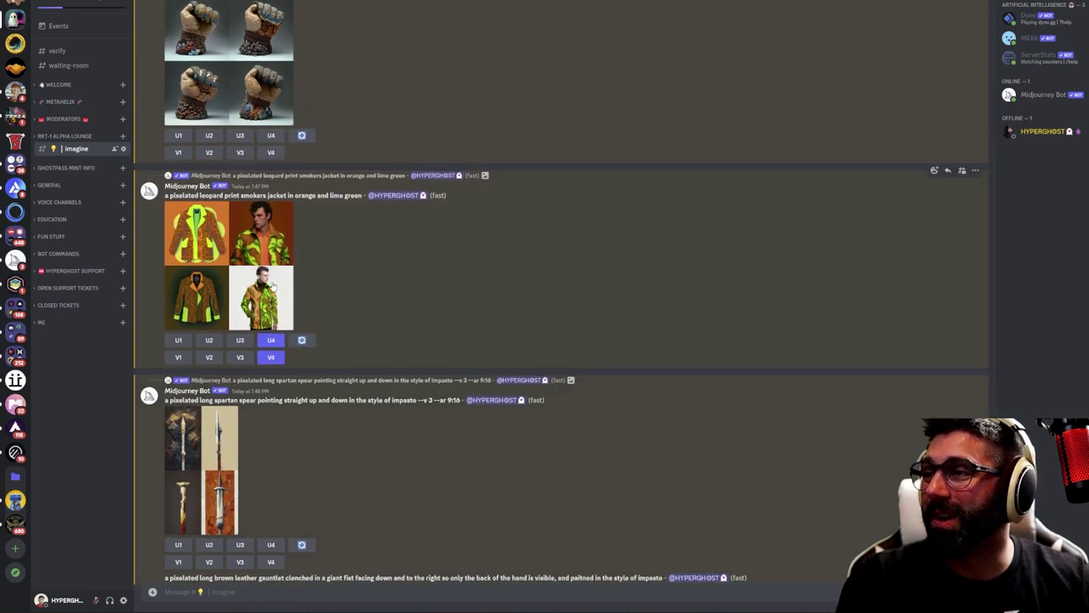
scroll(272, 286, down, 10)
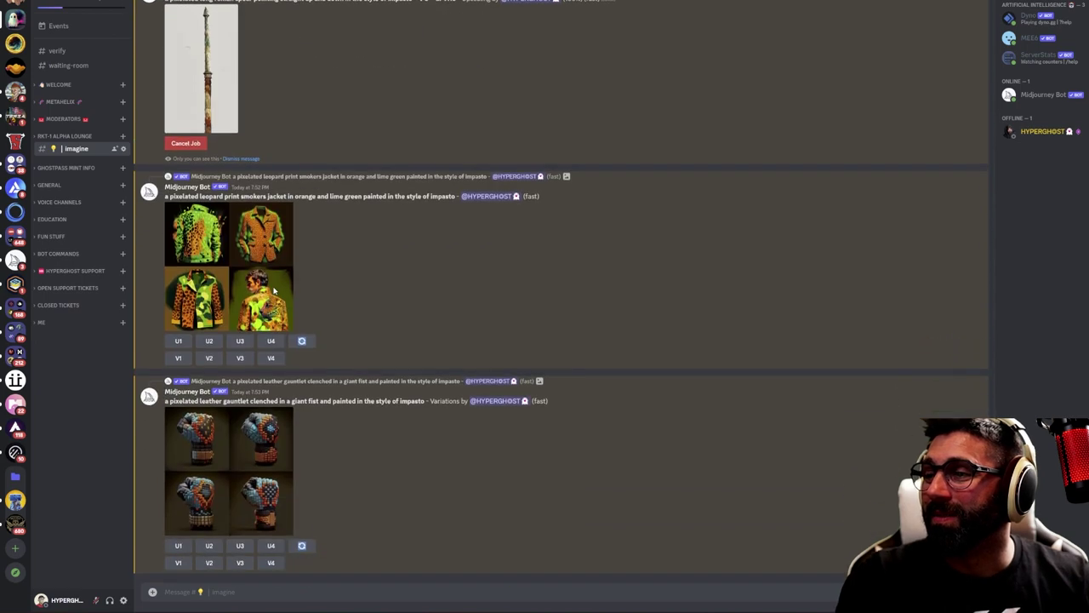
Begin a new imagine prompt reading "a pixelated orange and lime green leopard print"
text(/)
key(Tab)
text(a pixelated lea)
text(pard)
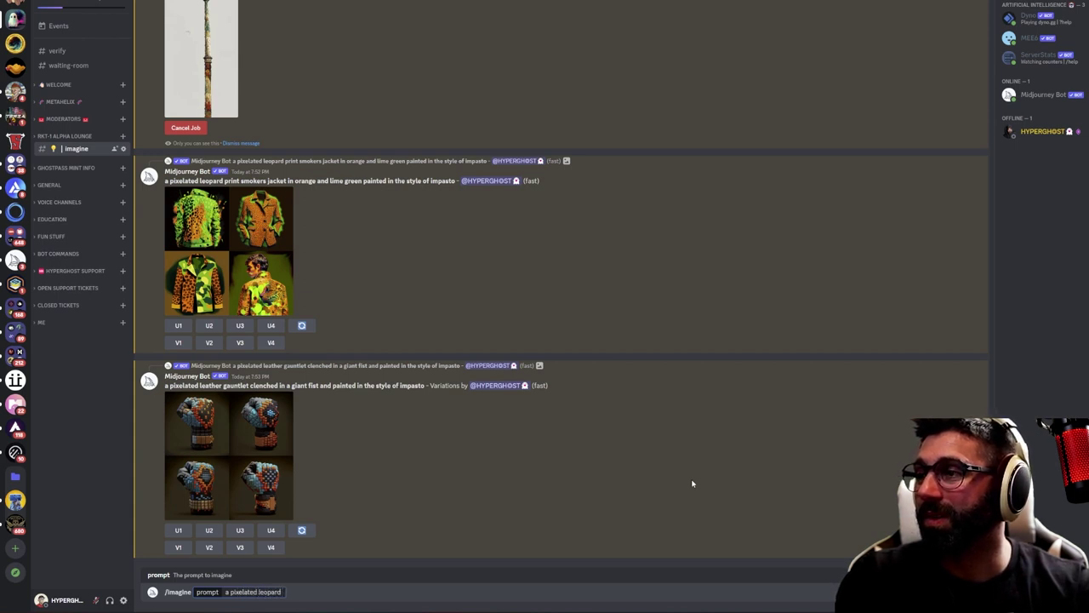
text( print)
key(BackSpace)
key(BackSpace)
key(BackSpace)
key(BackSpace)
key(BackSpace)
key(BackSpace)
key(BackSpace)
key(BackSpace)
key(BackSpace)
key(BackSpace)
key(BackSpace)
key(BackSpace)
key(BackSpace)
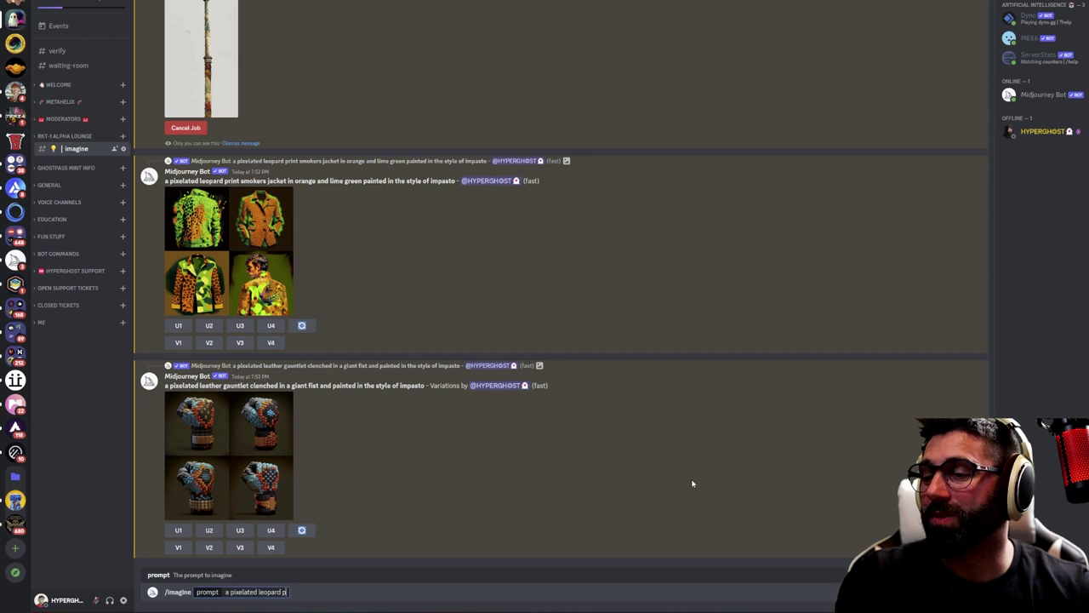
text(orange a)
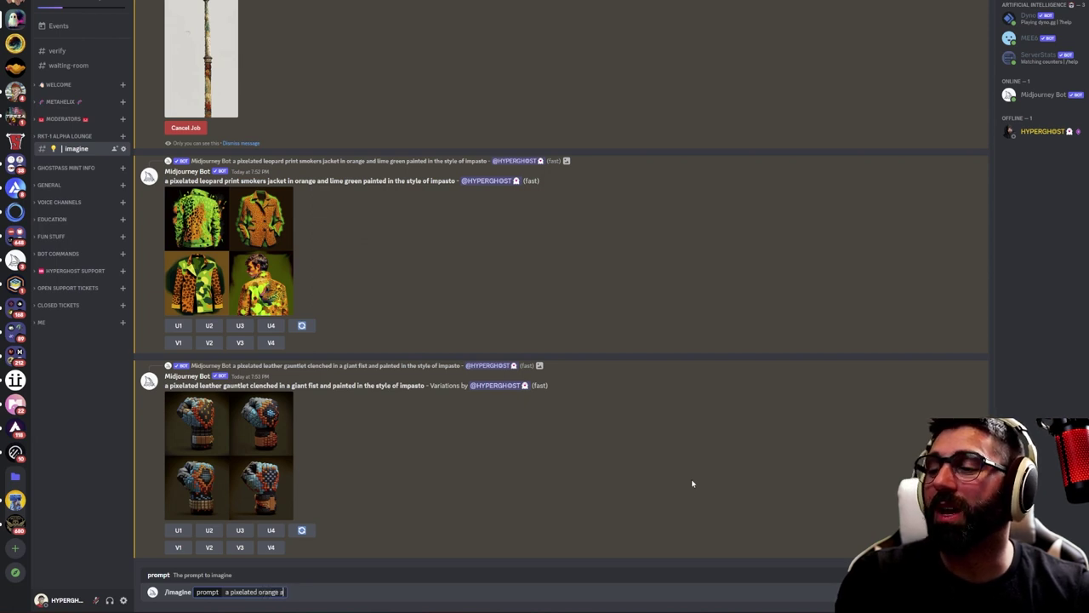
text(nd lime green leopard prin)
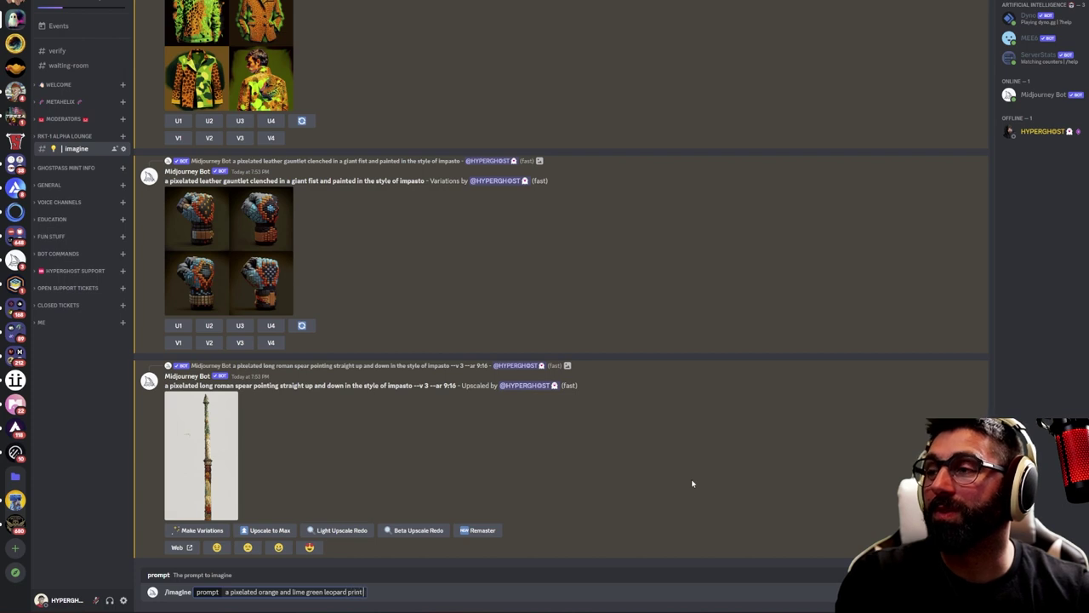
text(t)
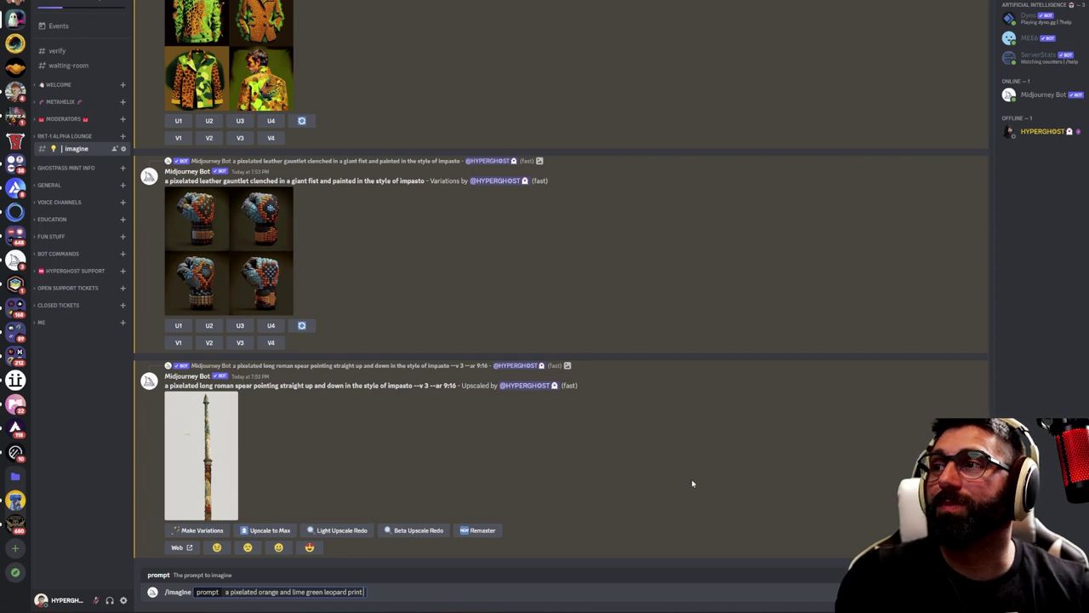
Complete the prompt with "3 piece suit facing 45 degrees to camera right and painted in the style of impasto" and submit it
text(3 piece suit)
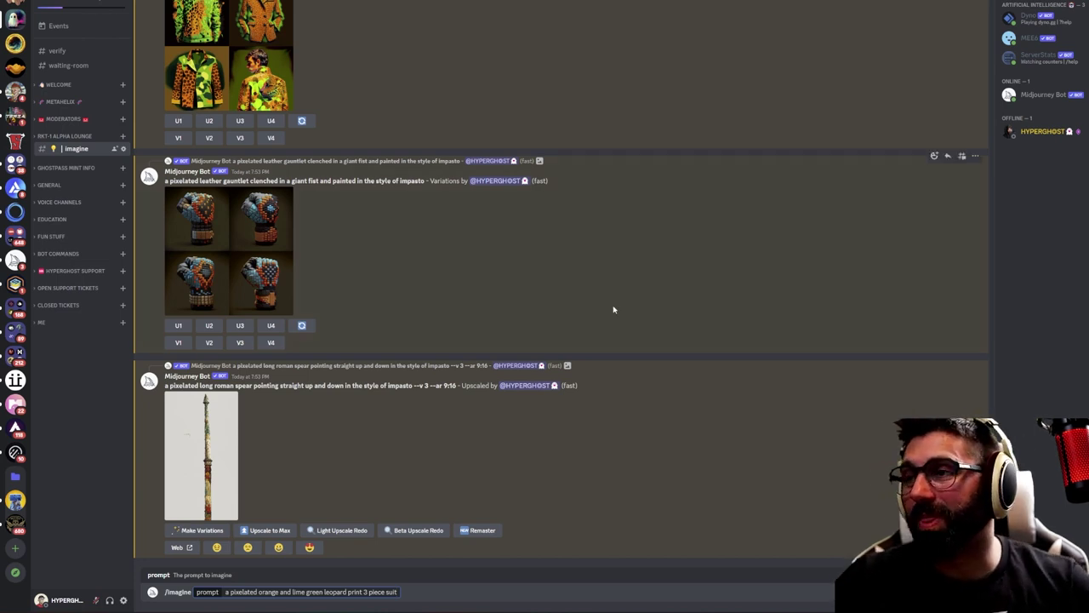
text(facing 45 degrees to t)
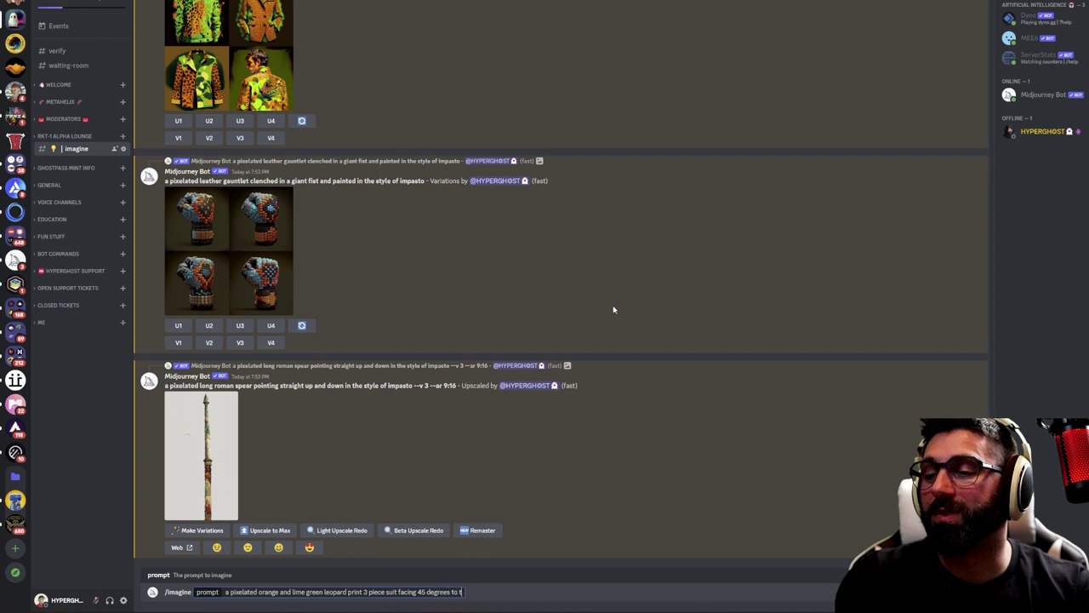
key(BackSpace)
text(camera right)
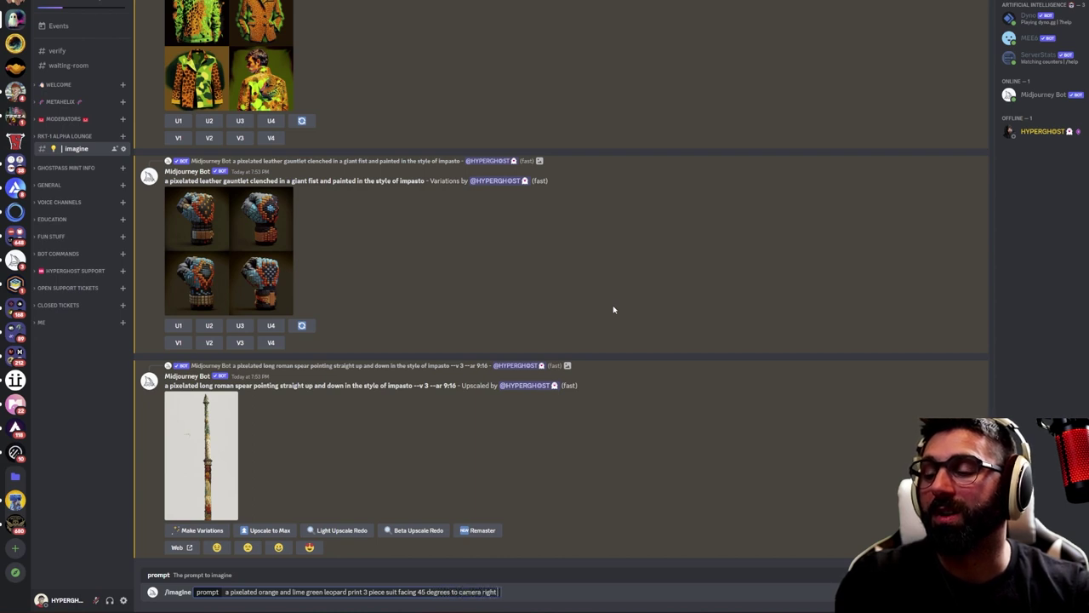
text( and painted int he st)
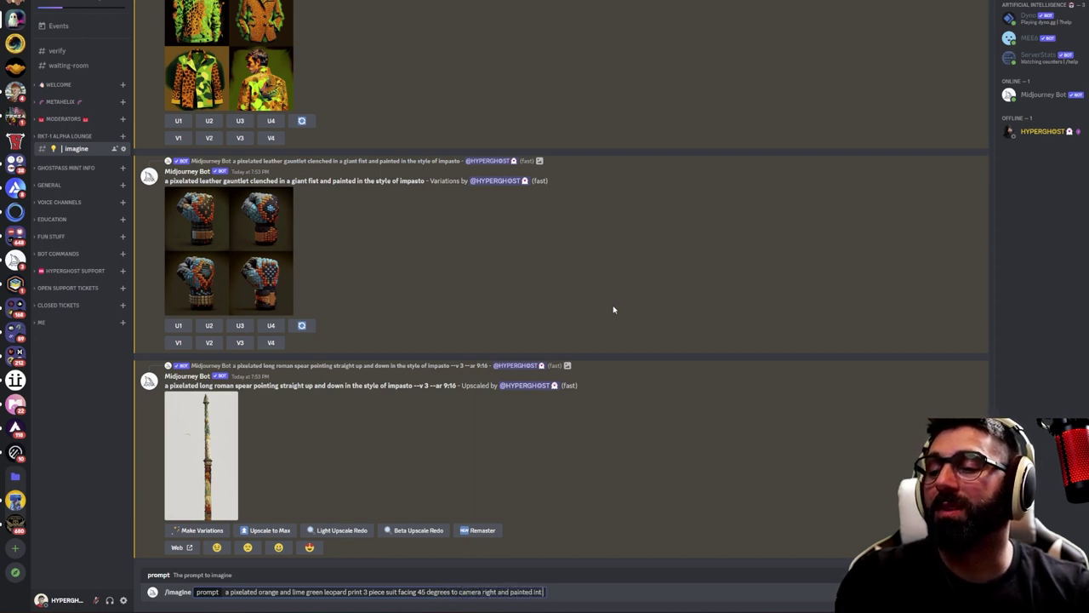
key(BackSpace)
key(BackSpace)
key(BackSpace)
key(BackSpace)
key(BackSpace)
text(th)
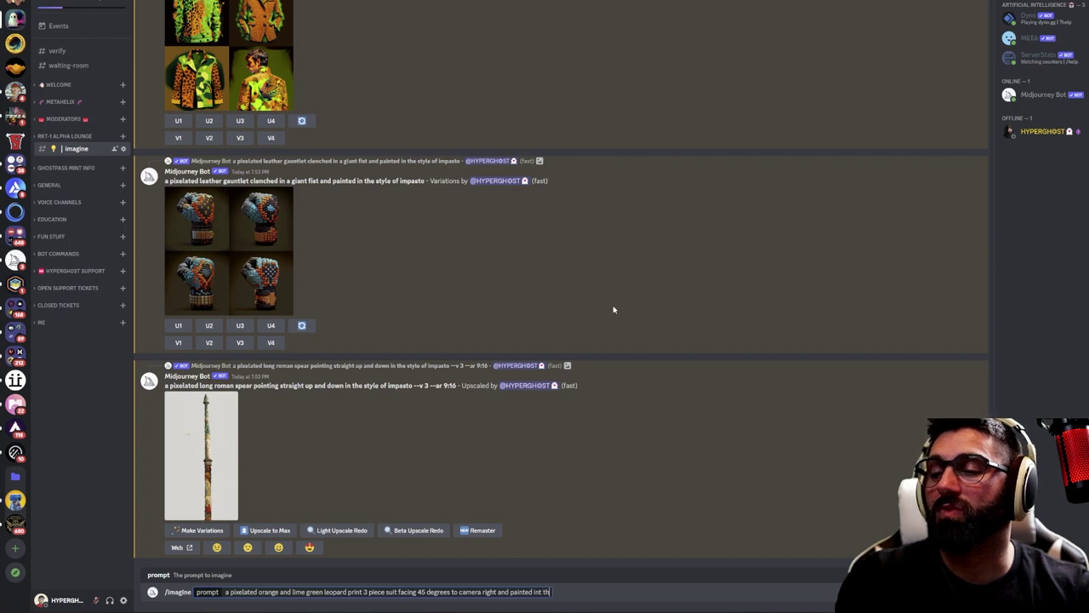
text(e style of impasto)
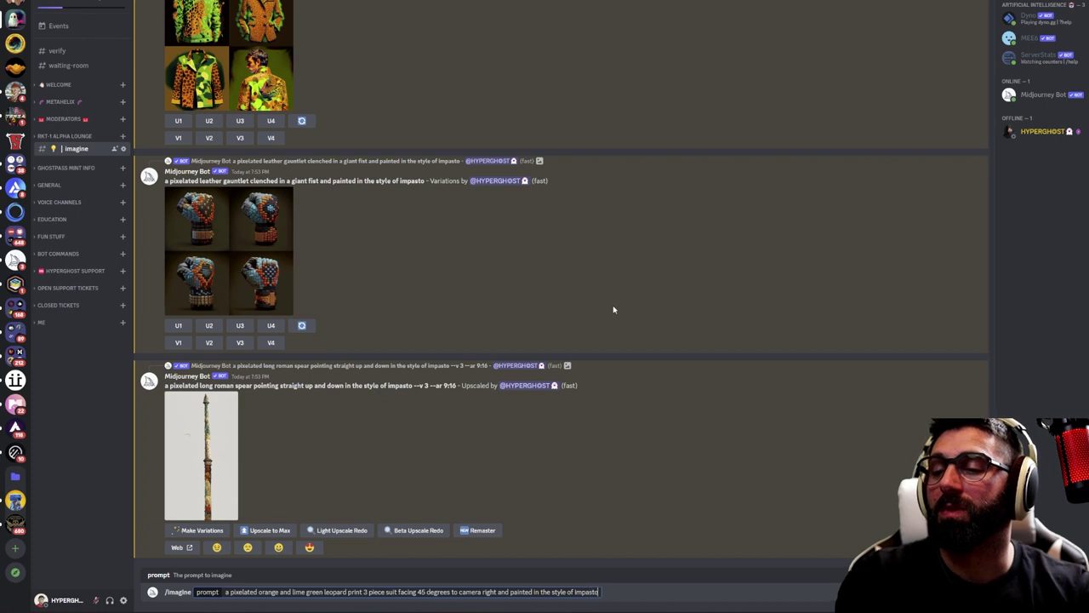
key(Return)
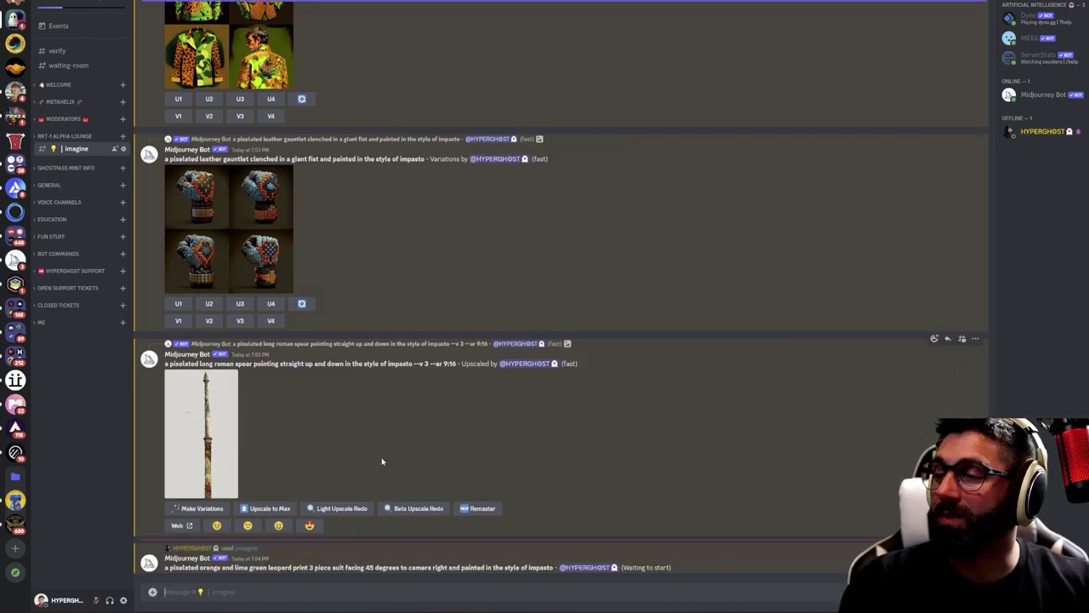
Inspect the upscaled roman spear and the leather gauntlet variations enlarged, and upscale the third gauntlet image
click(204, 426)
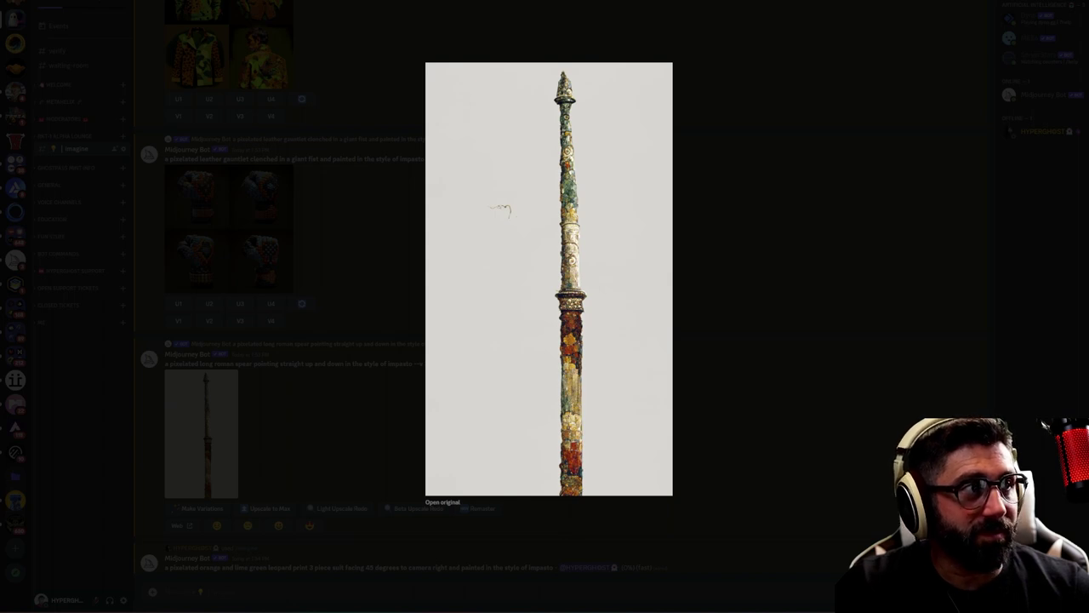
click(219, 316)
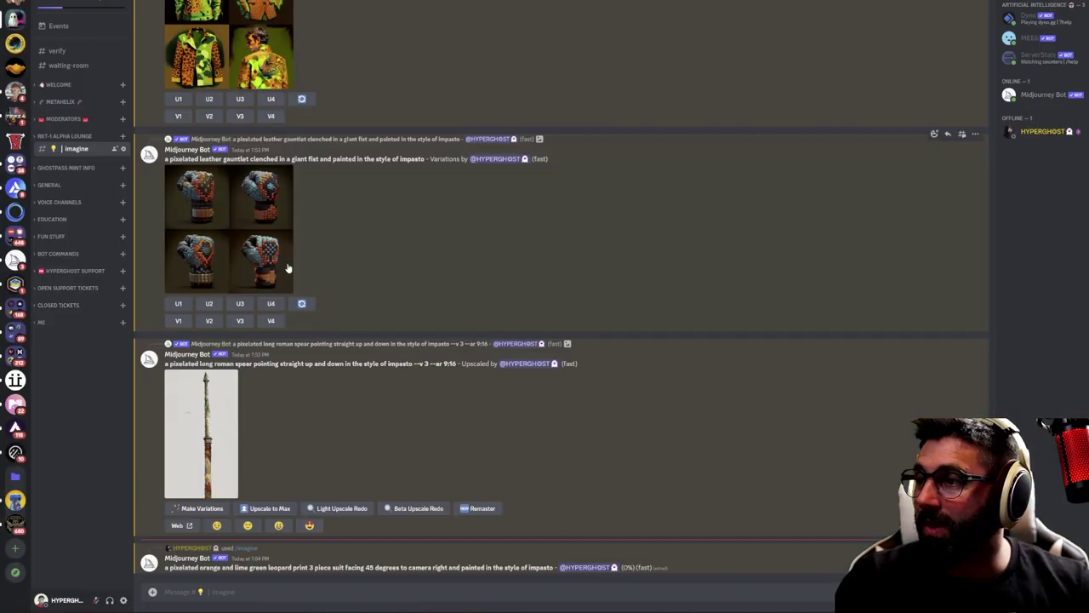
click(219, 212)
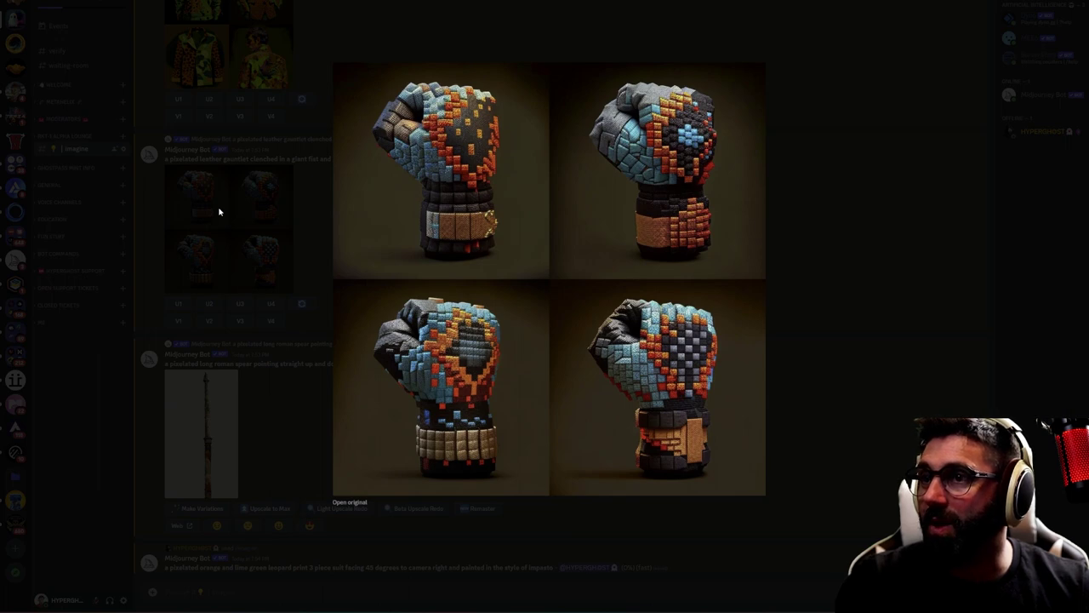
click(832, 355)
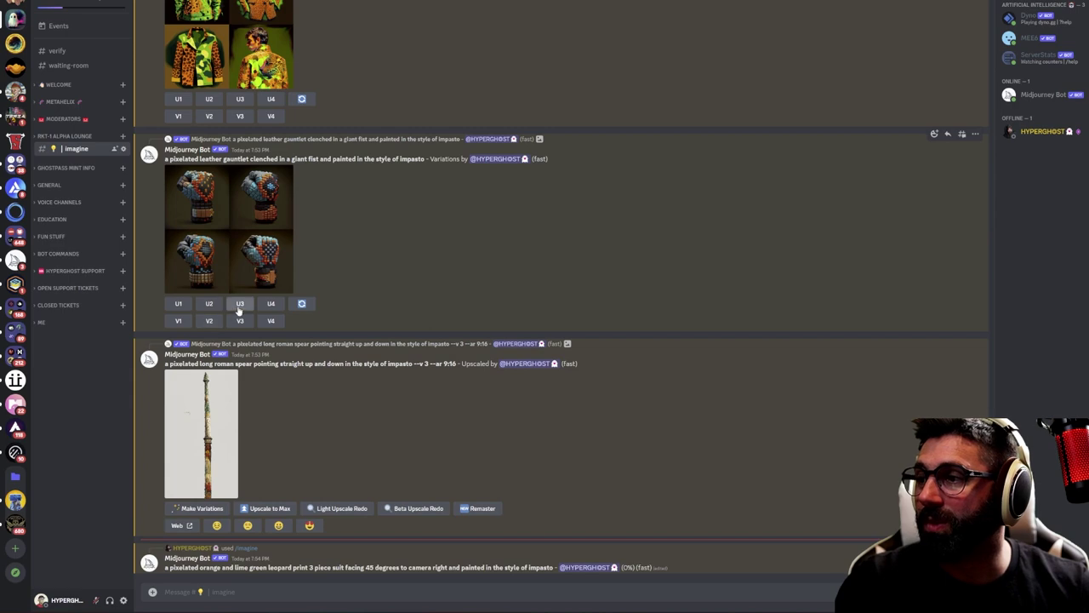
Review the upscaled image of the man in the leopard print jacket enlarged and look through the surrounding results
scroll(300, 179, up, 5)
scroll(301, 179, up, 5)
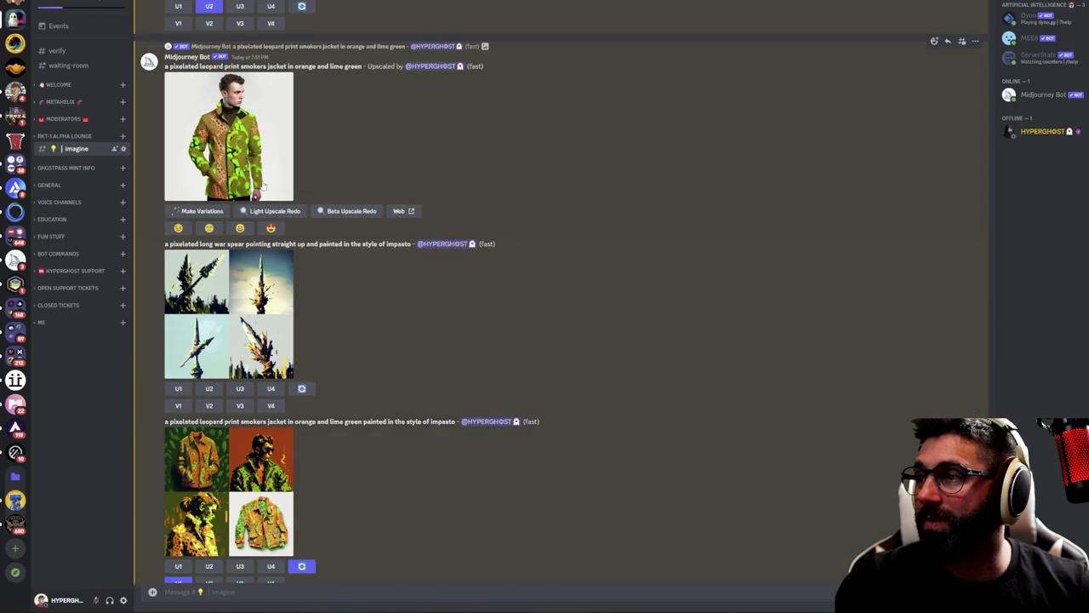
click(263, 185)
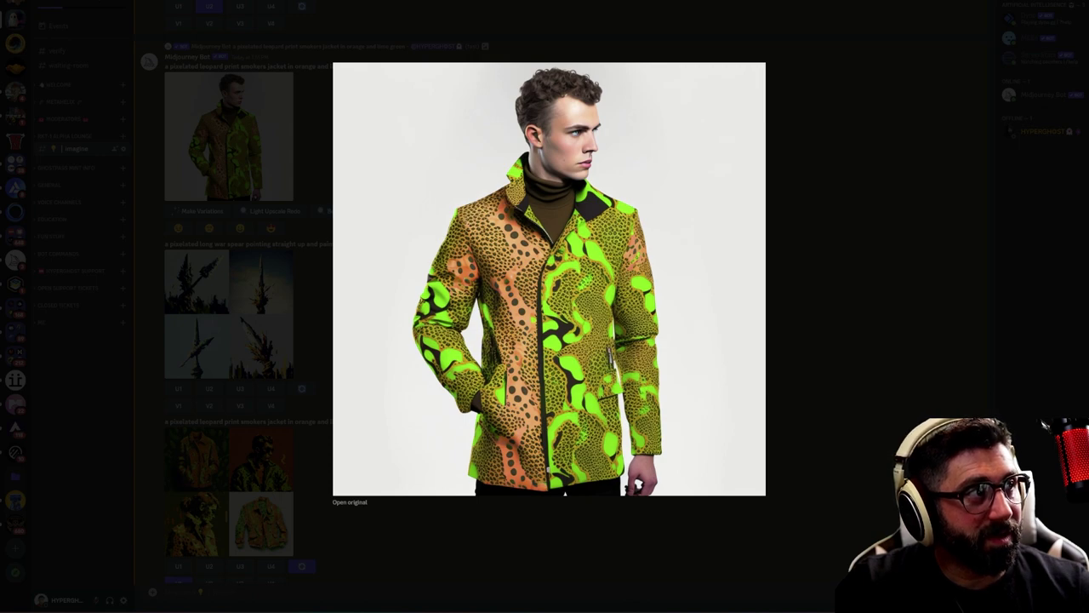
key(Escape)
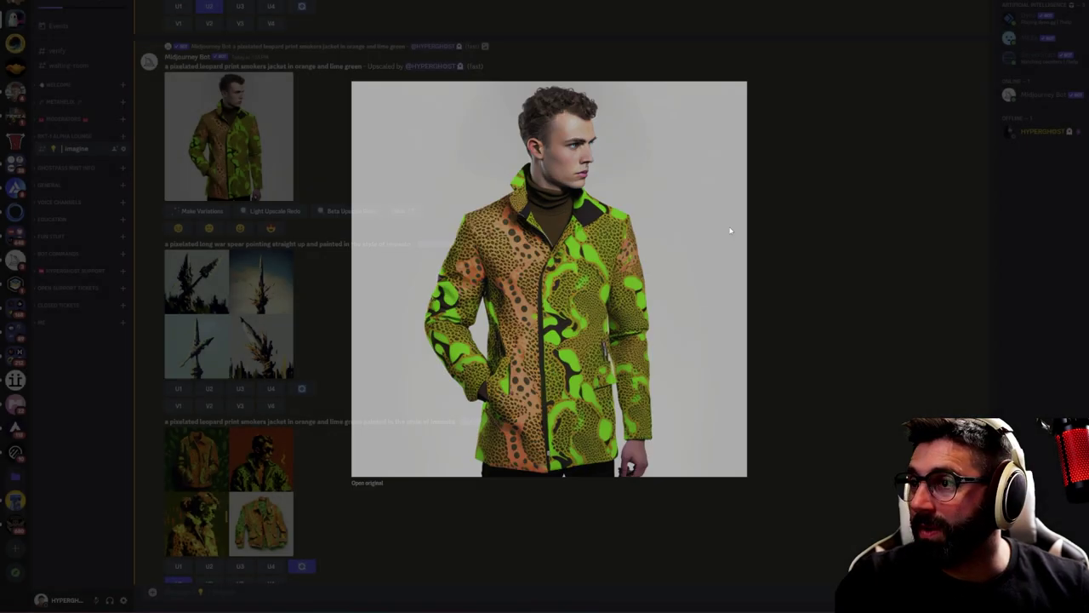
scroll(349, 333, down, 5)
scroll(353, 341, down, 5)
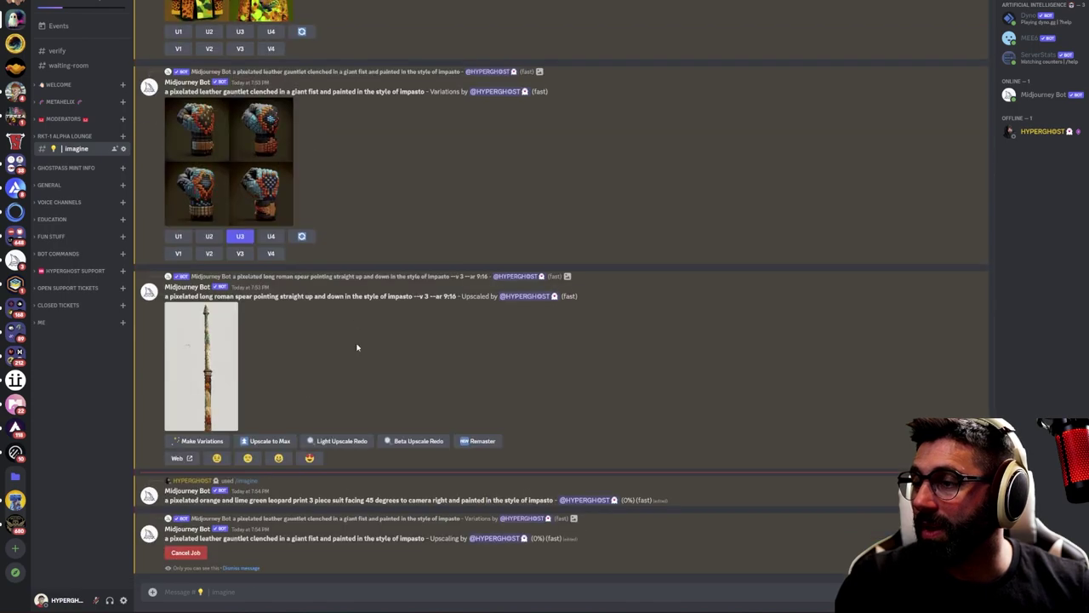
scroll(357, 347, up, 10)
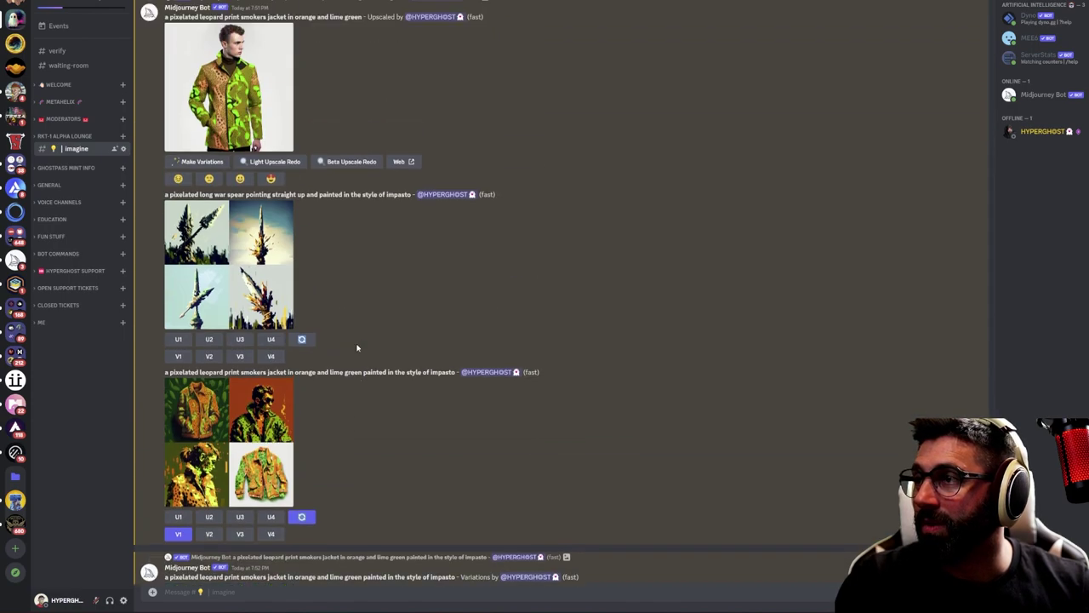
scroll(356, 348, down, 15)
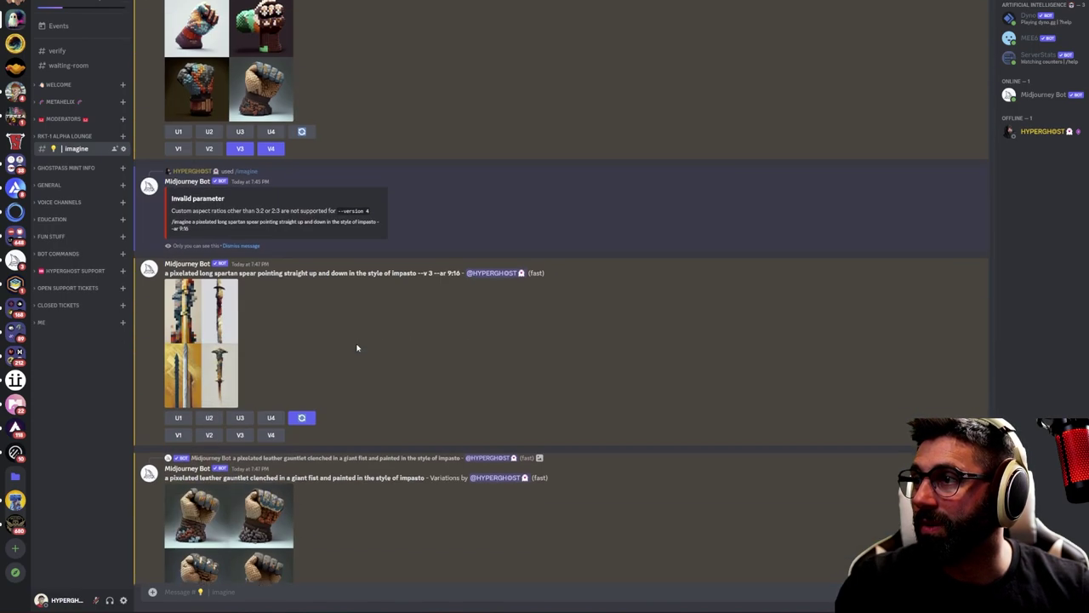
Examine the in-progress grid of the leopard print 3 piece suit enlarged
scroll(357, 347, down, 10)
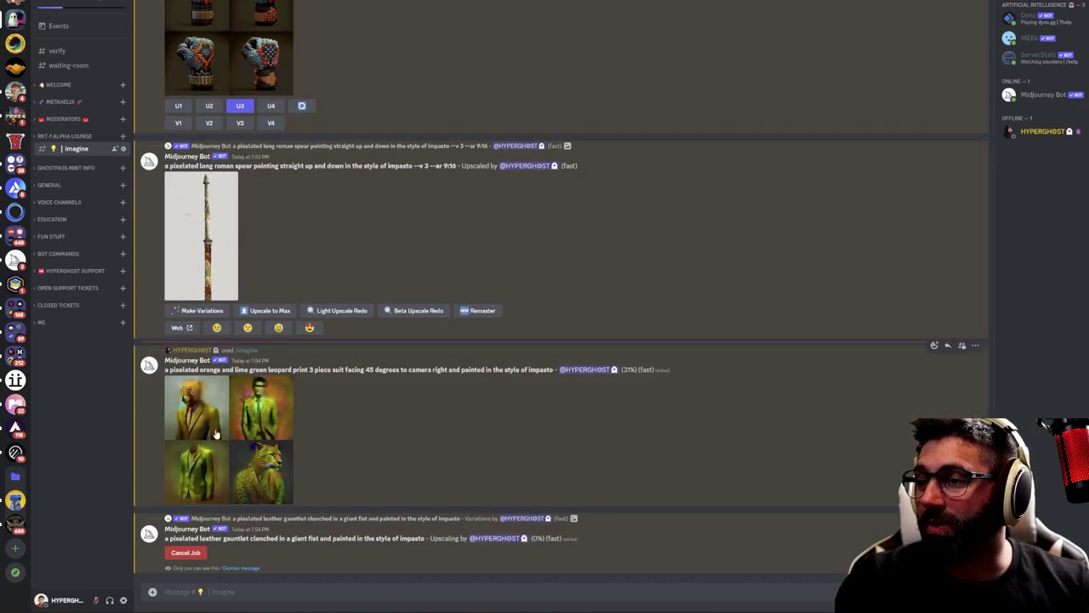
click(258, 460)
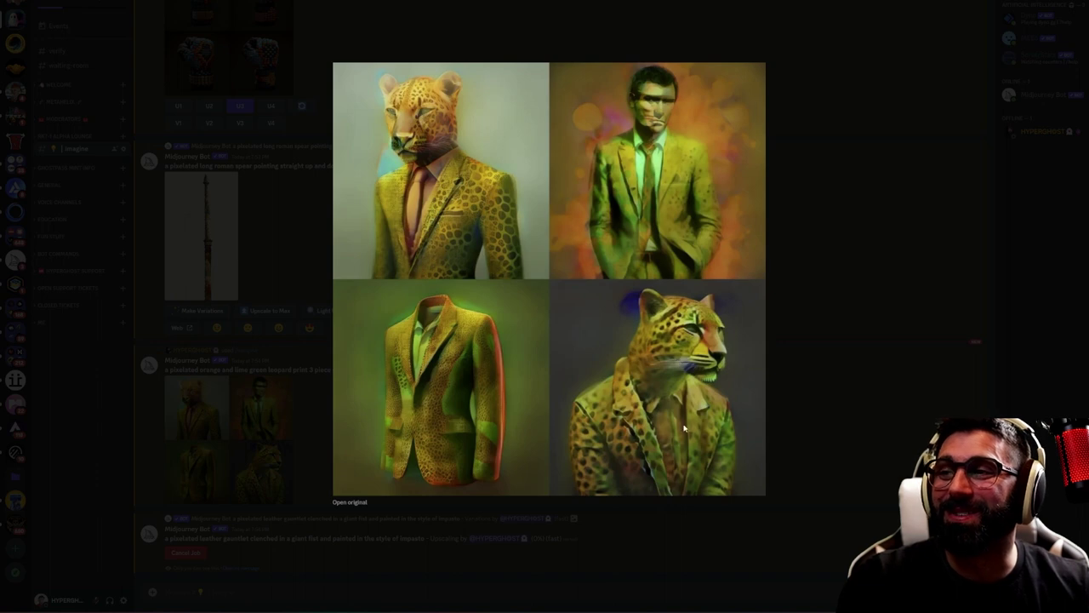
click(847, 330)
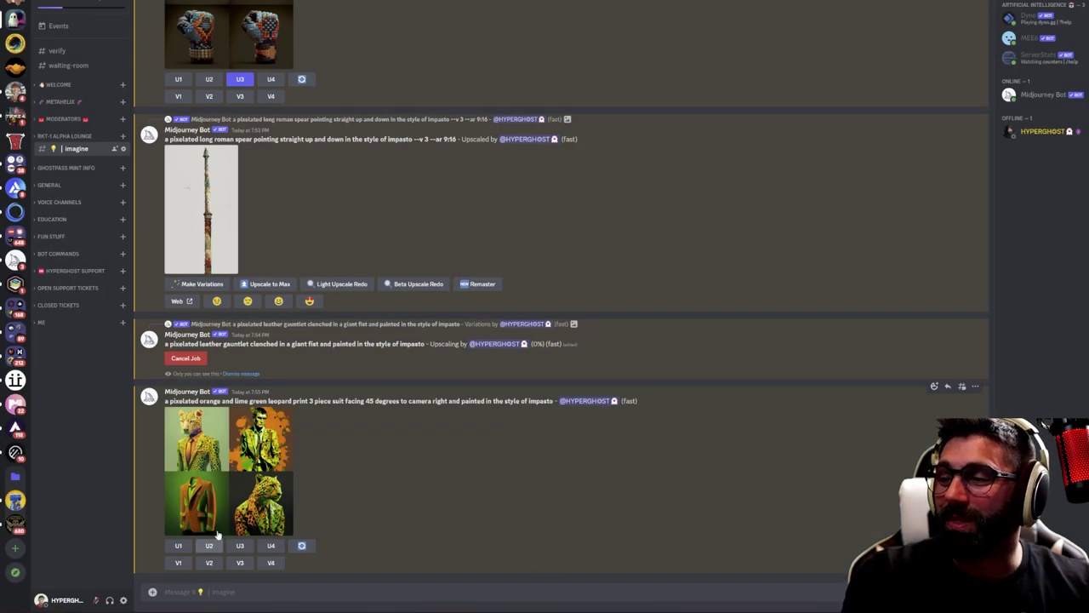
Review the finished leopard print 3 piece suit grid enlarged, then upscale its third image and generate variations of it
click(220, 511)
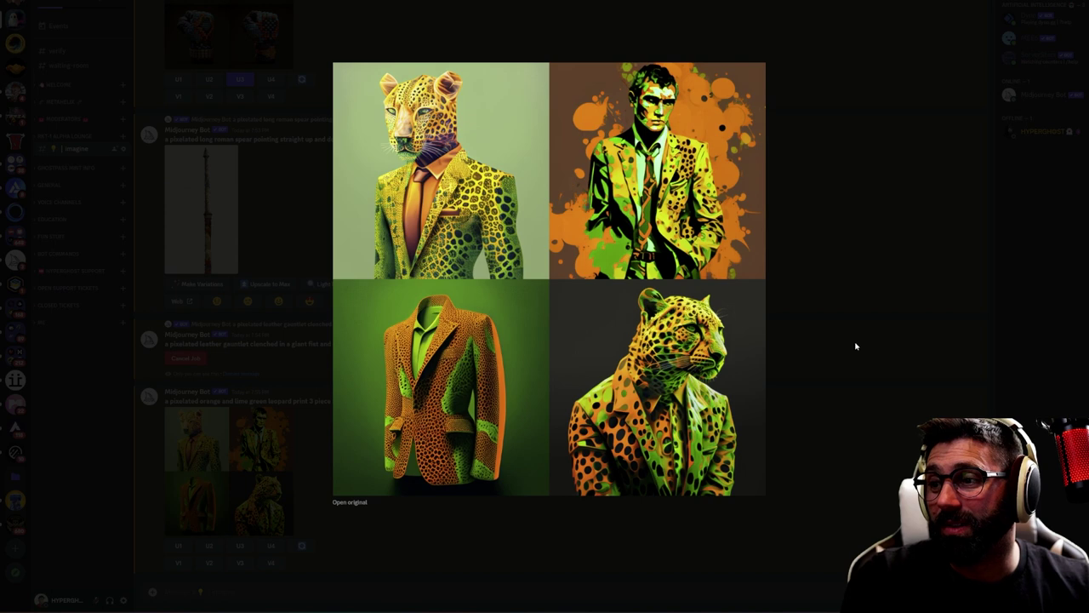
click(872, 359)
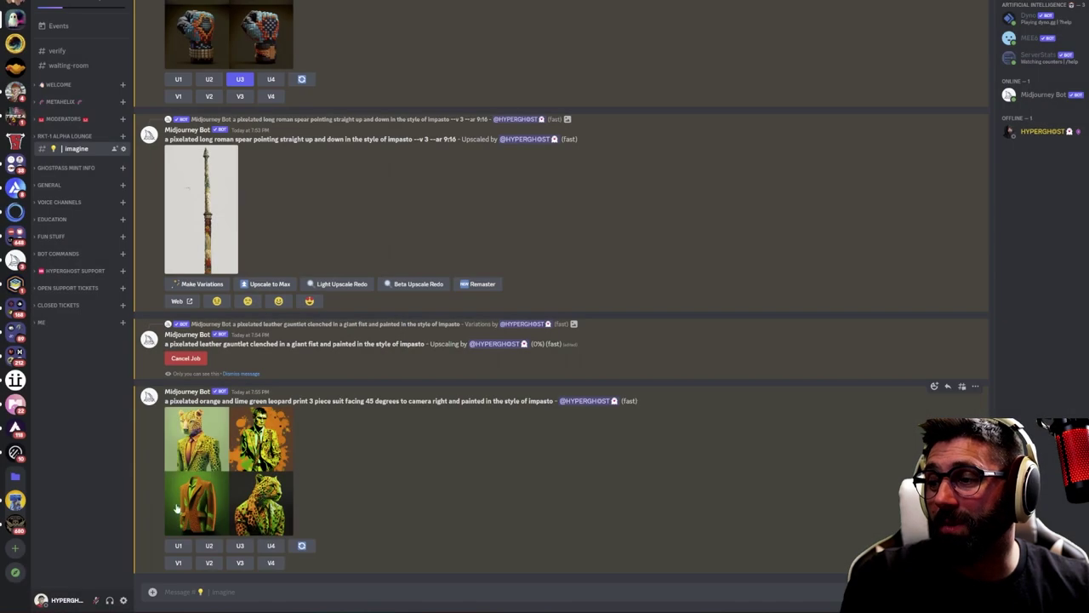
click(238, 546)
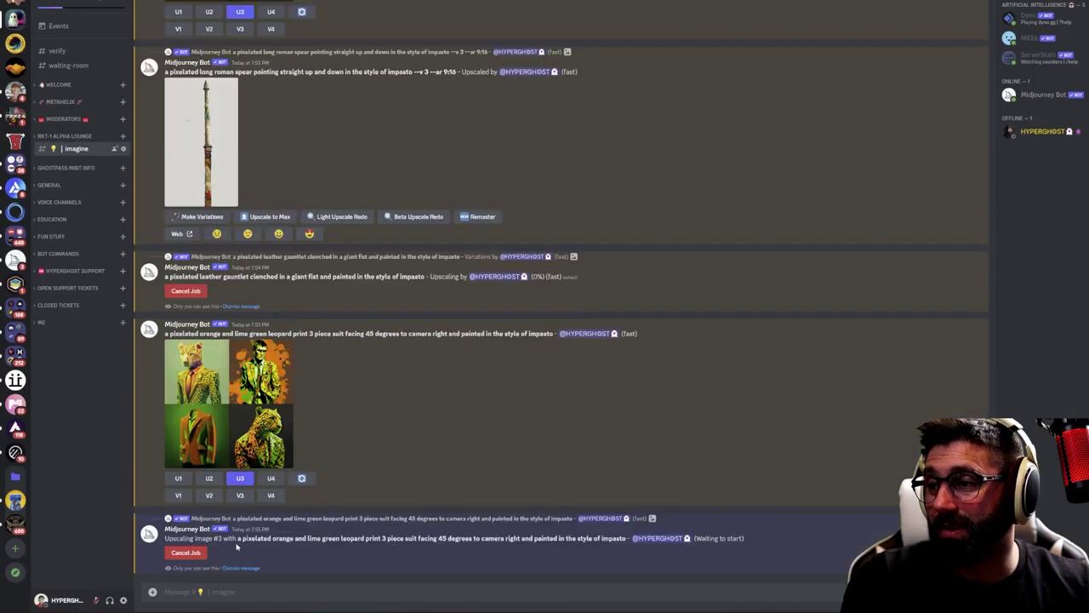
click(240, 495)
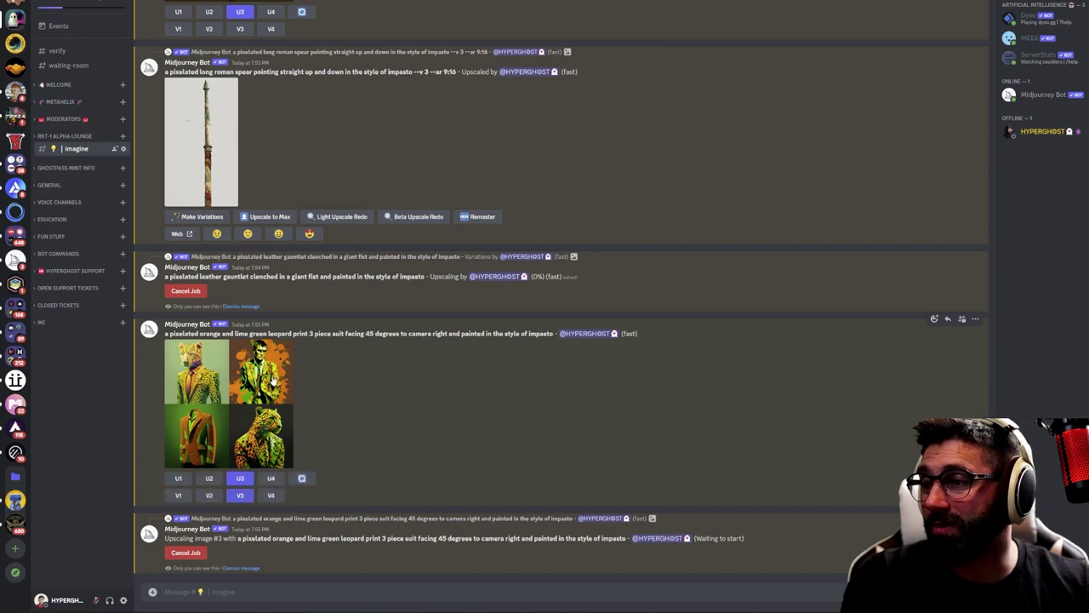
Examine the leopard print suit grid, its in-progress jacket variations and the upscaled leather gauntlet enlarged
click(272, 381)
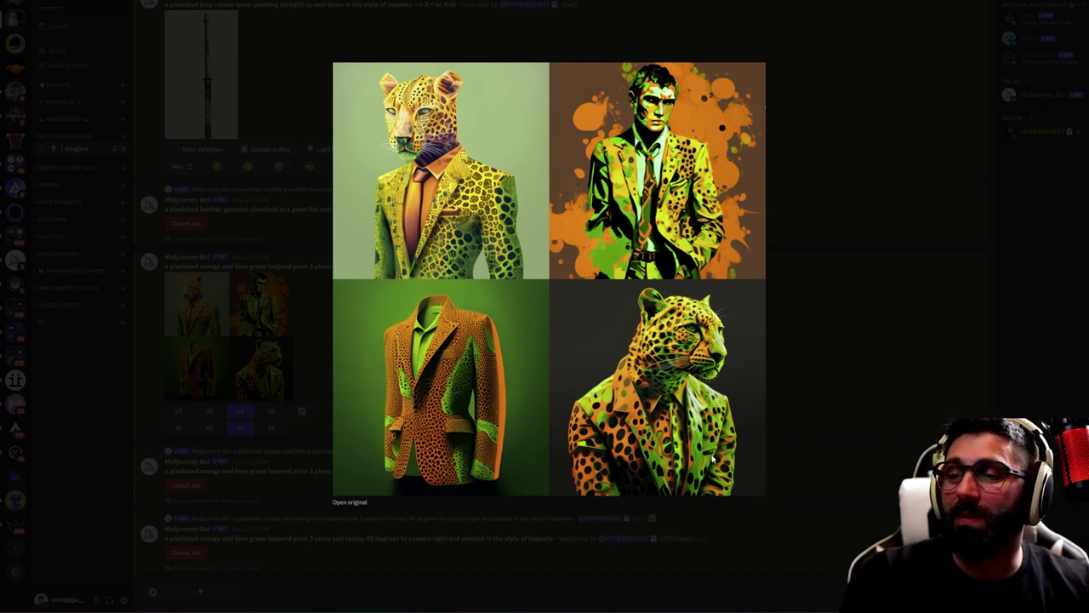
click(812, 329)
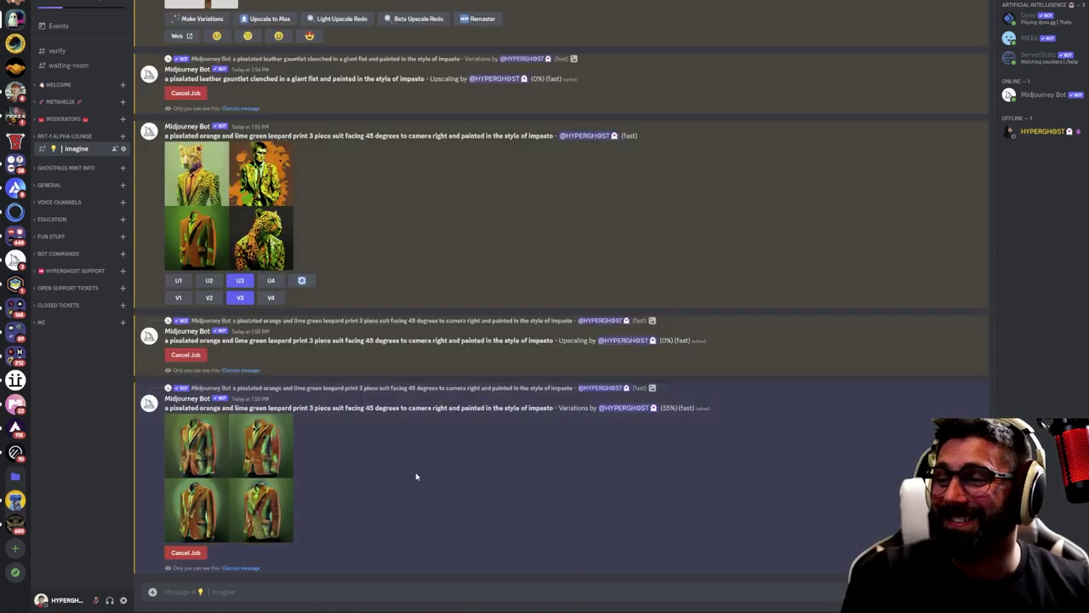
click(254, 523)
click(575, 506)
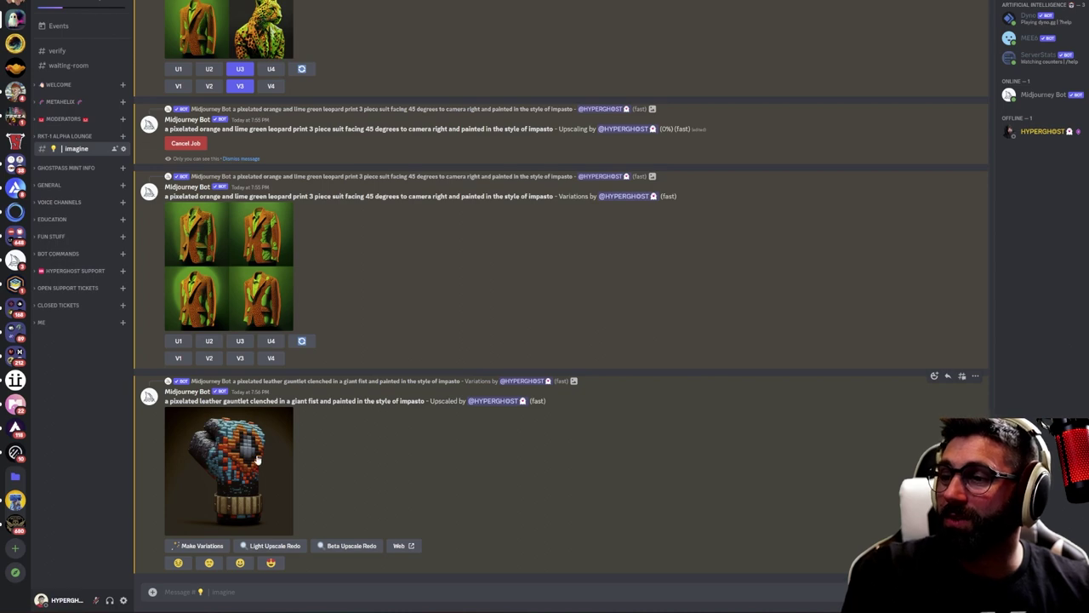
click(258, 459)
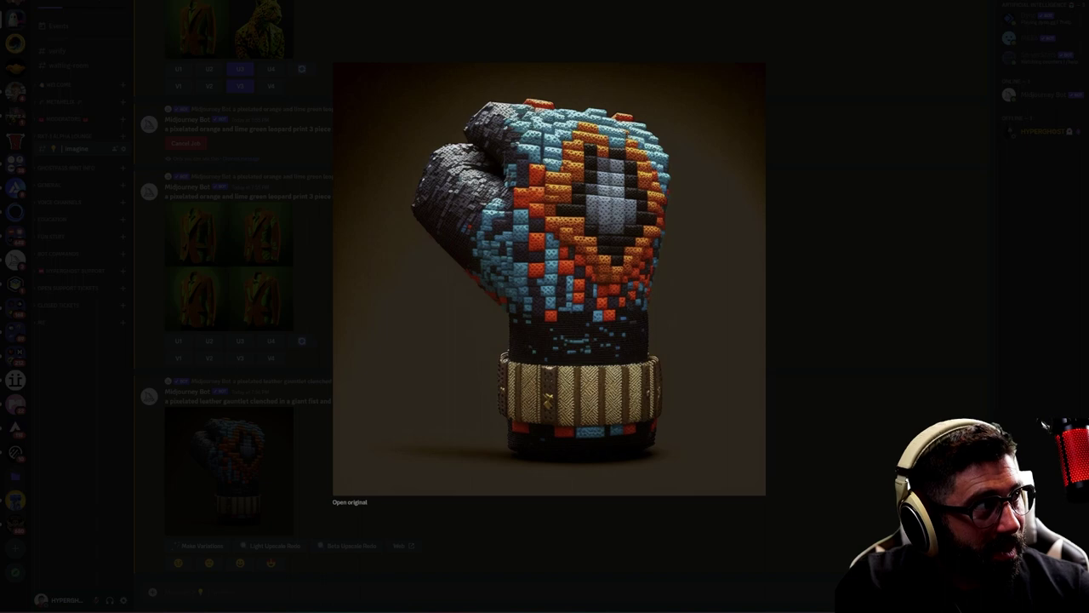
click(900, 272)
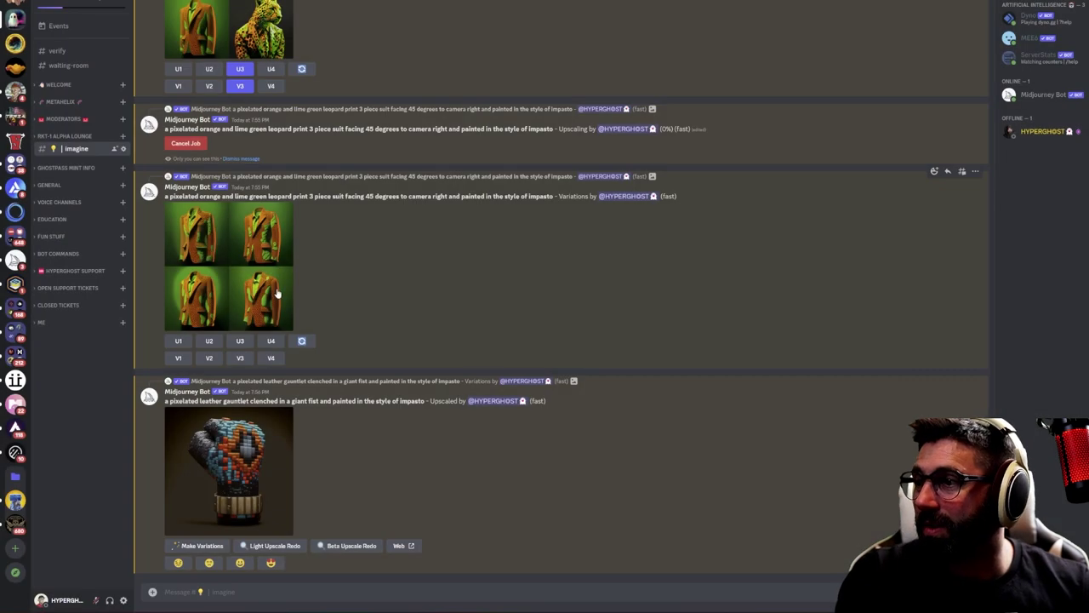
Compare the finished suit jacket variations enlarged and upscale the first one
click(239, 257)
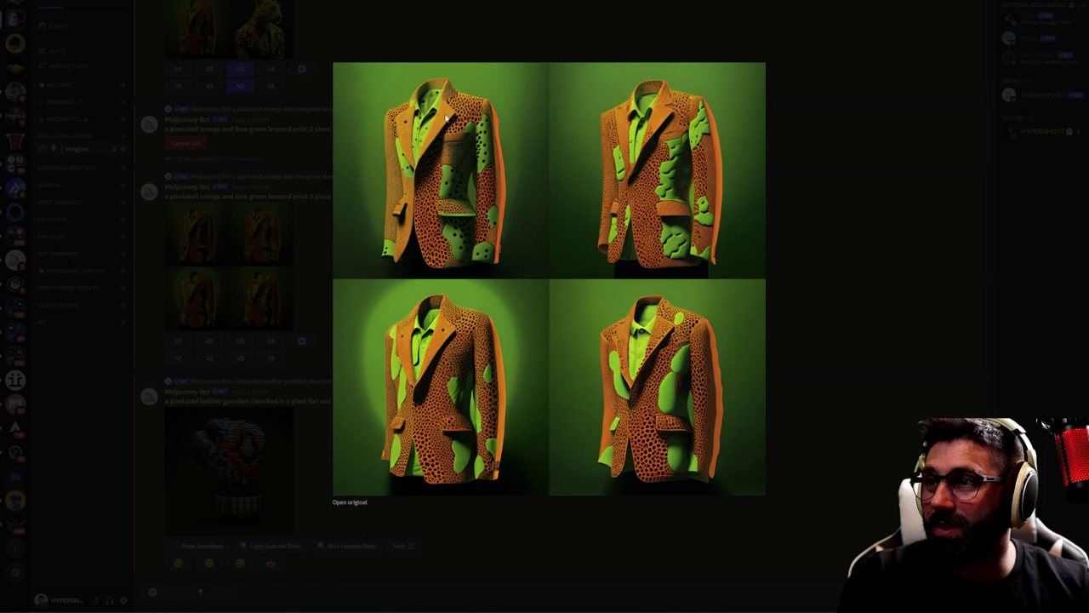
click(951, 203)
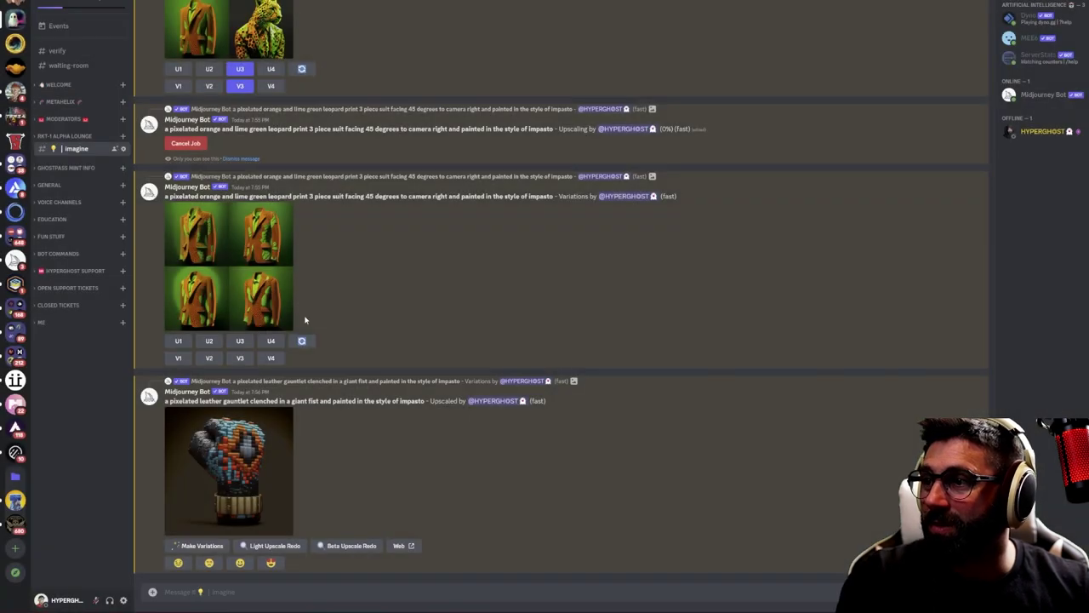
click(178, 341)
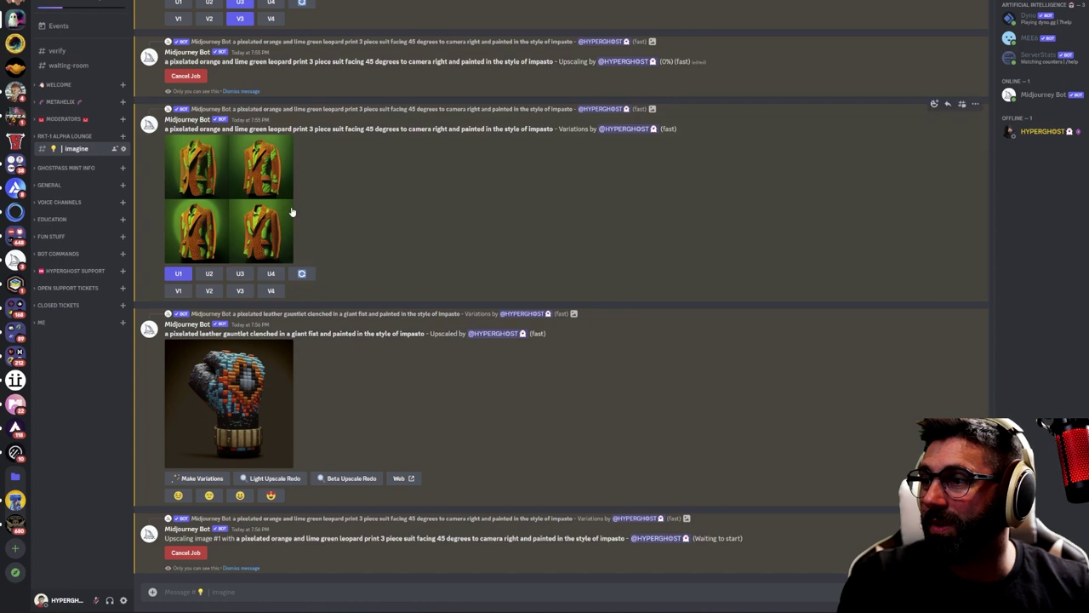
Look back through the earlier gauntlet, roman spear and leopard print suit results in the channel
scroll(296, 253, up, 3)
scroll(296, 254, up, 2)
scroll(297, 252, down, 5)
scroll(332, 207, up, 6)
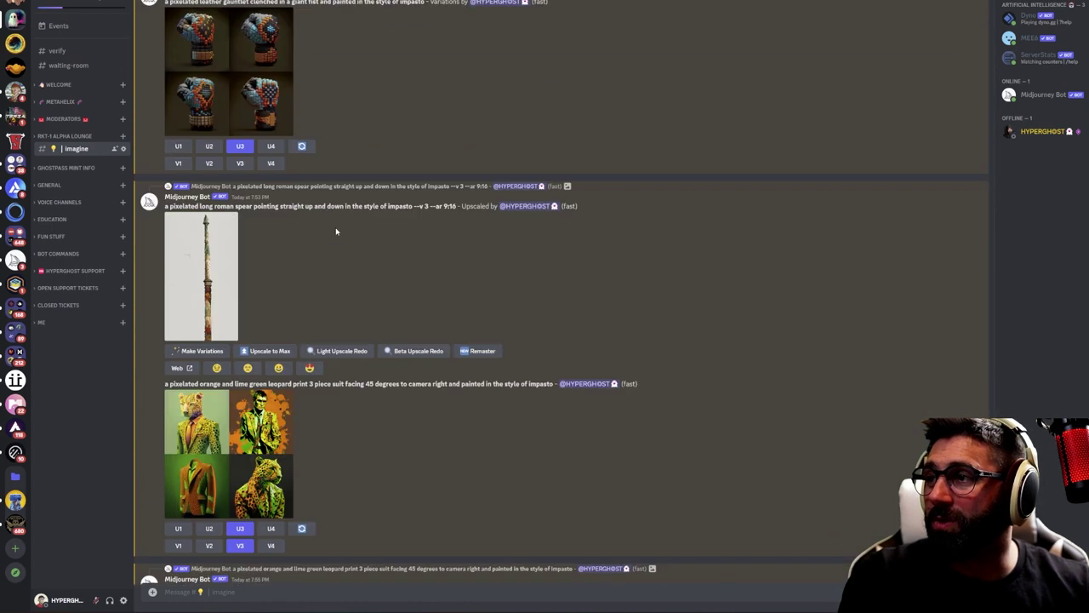
scroll(199, 516, down, 1)
scroll(200, 516, down, 2)
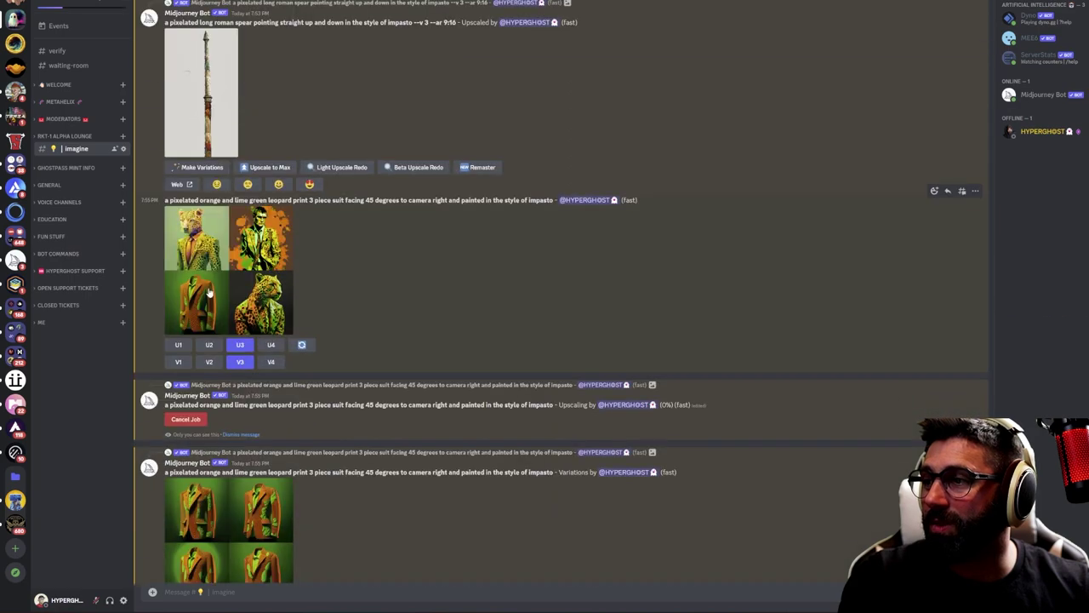
Examine the leopard print suit grid, its variations and the upscaled jacket, then review the earlier gauntlet and spear results
click(226, 273)
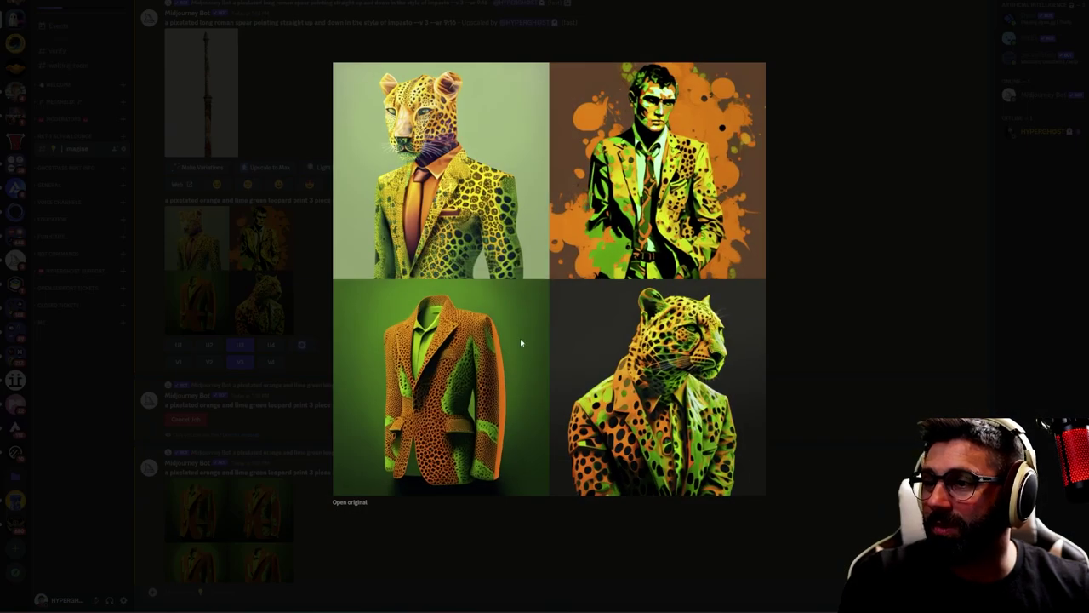
click(894, 289)
scroll(213, 179, down, 2)
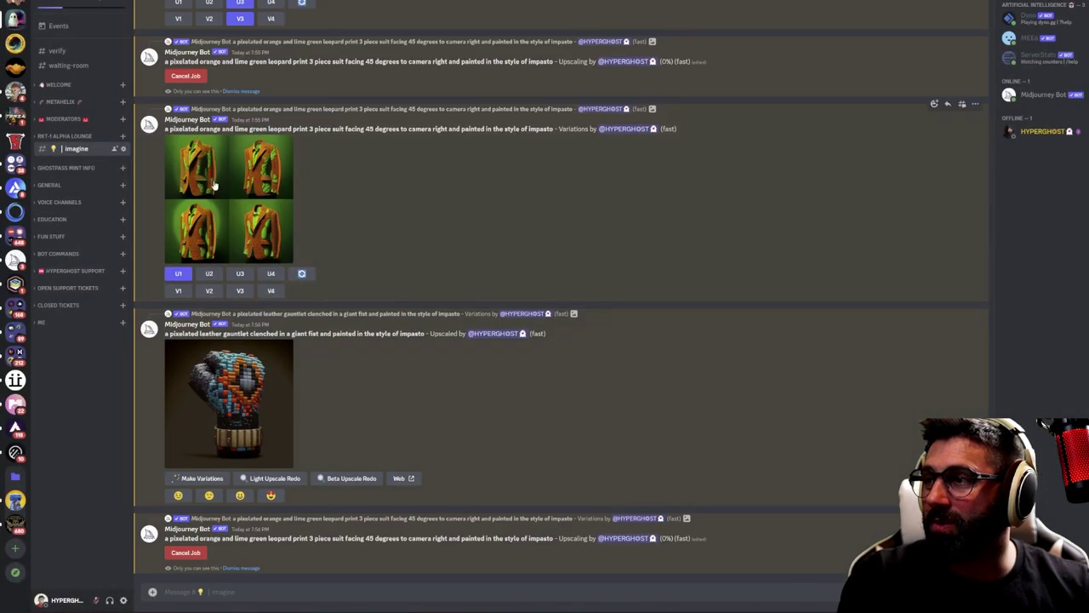
click(214, 184)
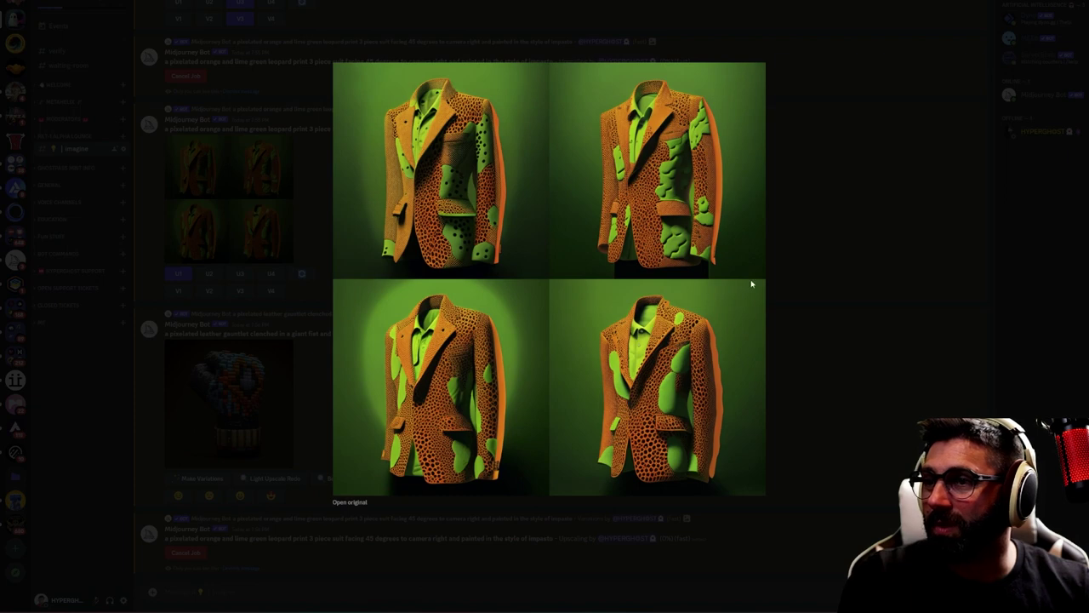
click(839, 255)
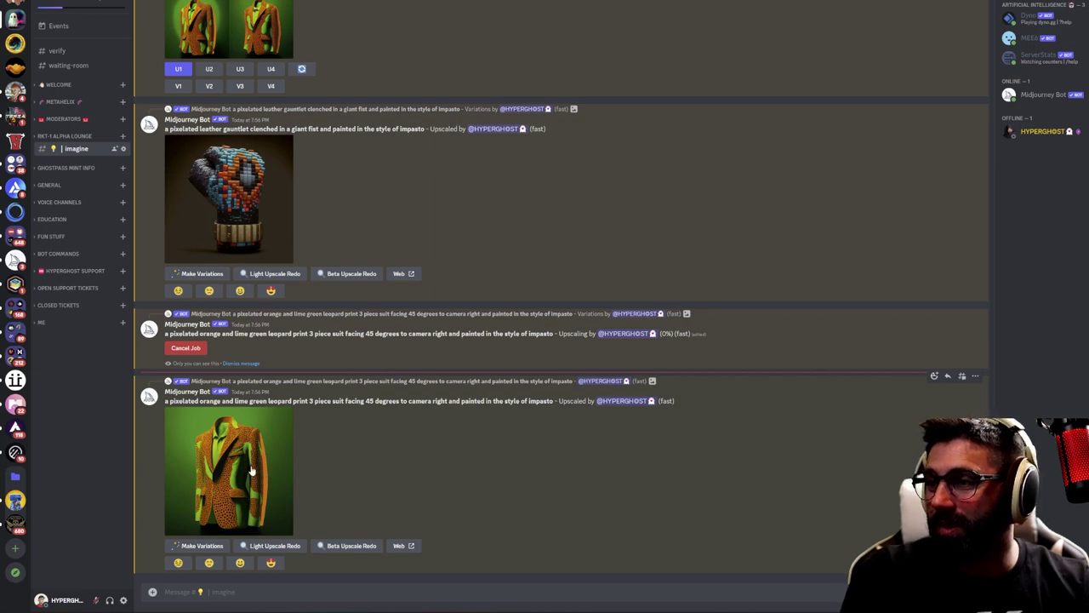
click(253, 470)
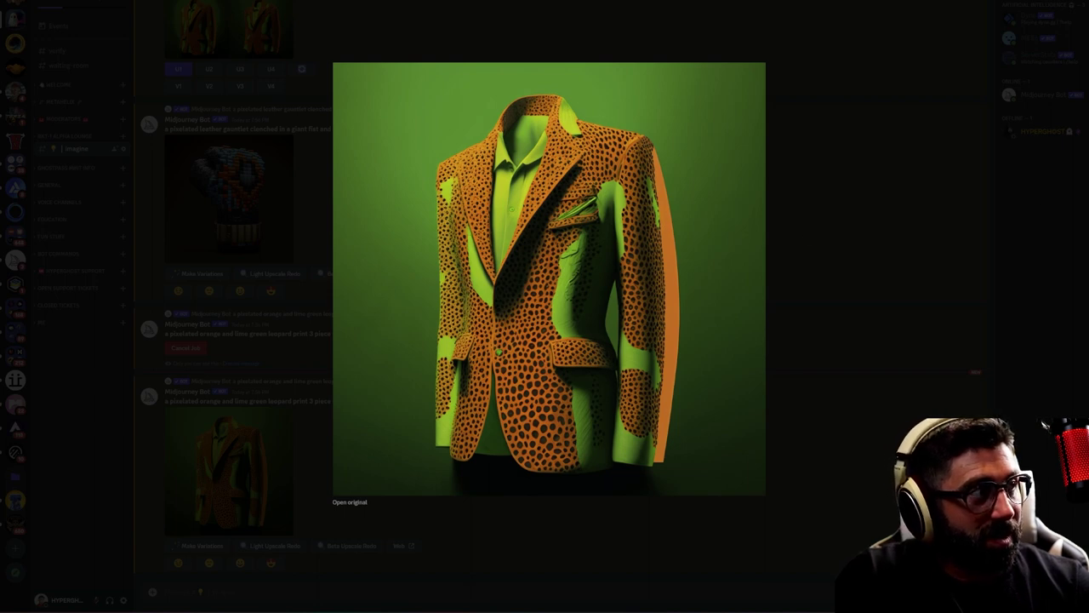
click(990, 281)
scroll(433, 239, up, 5)
scroll(431, 241, up, 15)
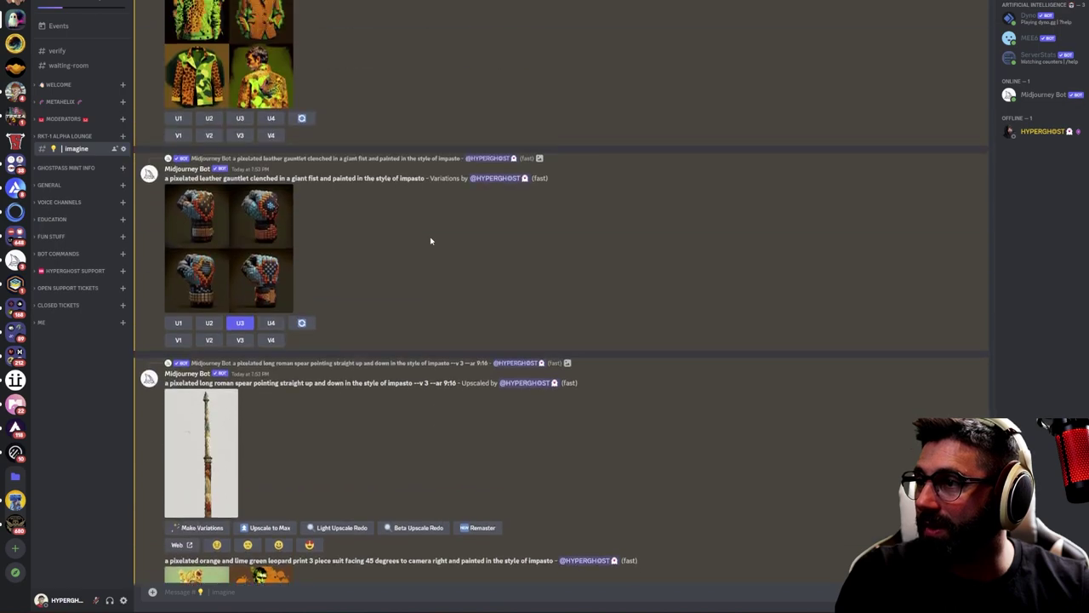
scroll(431, 241, down, 15)
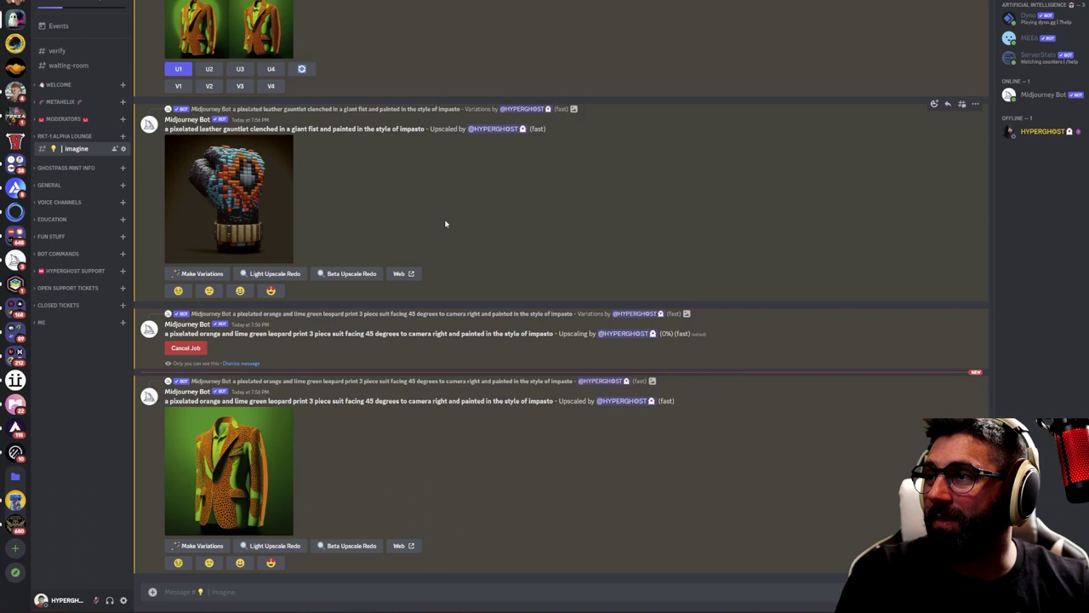
scroll(445, 224, up, 5)
scroll(445, 224, down, 5)
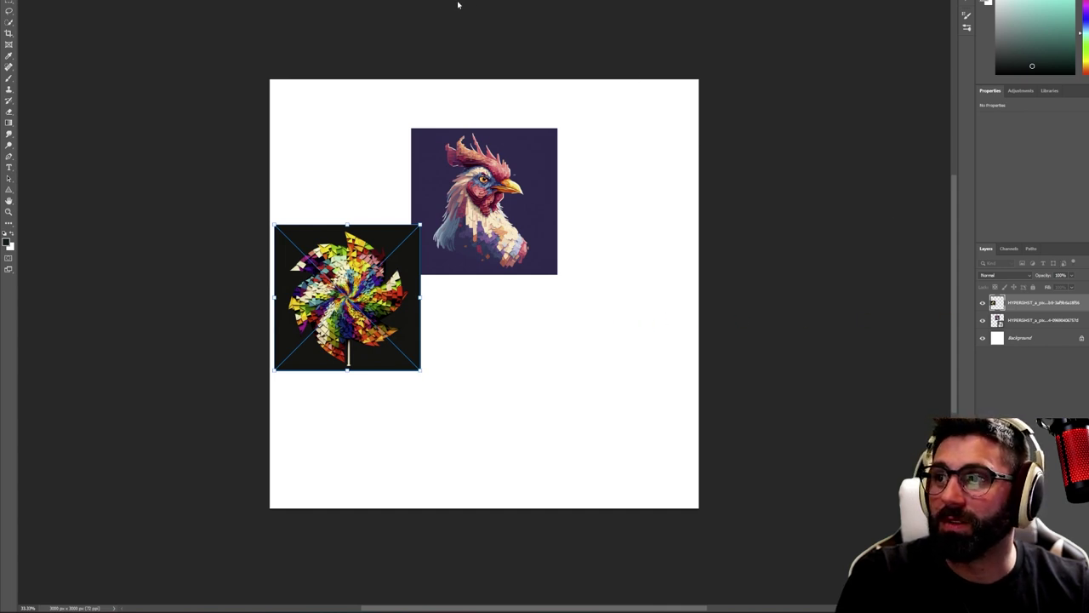
Commit the pinwheel image's placement, then place the Roman spear image to the right of the rooster
key(Return)
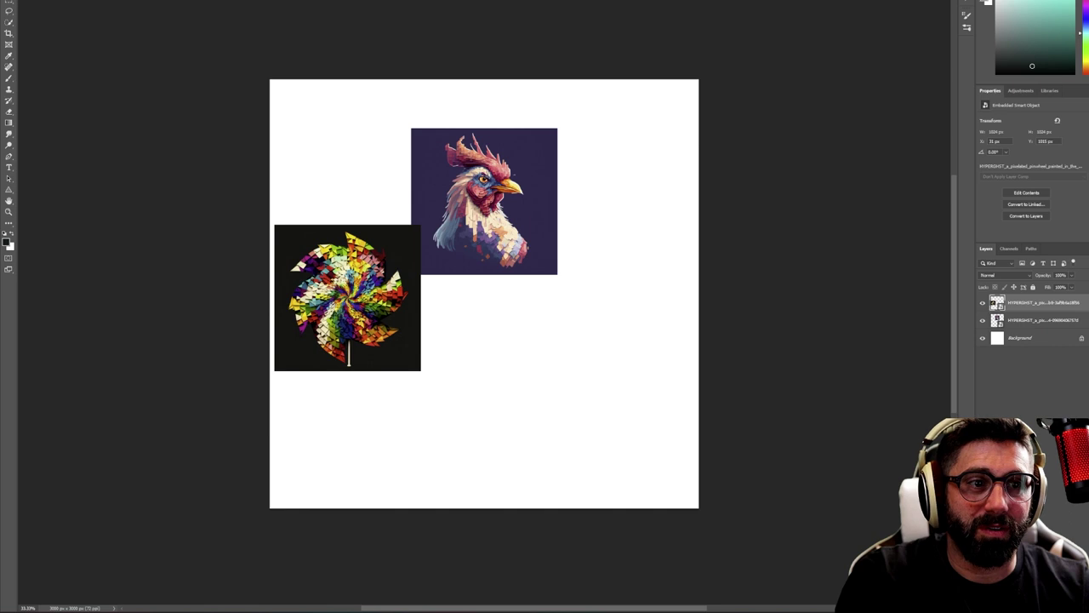
key(ctrl+v)
drag(484, 263, 612, 262)
key(Return)
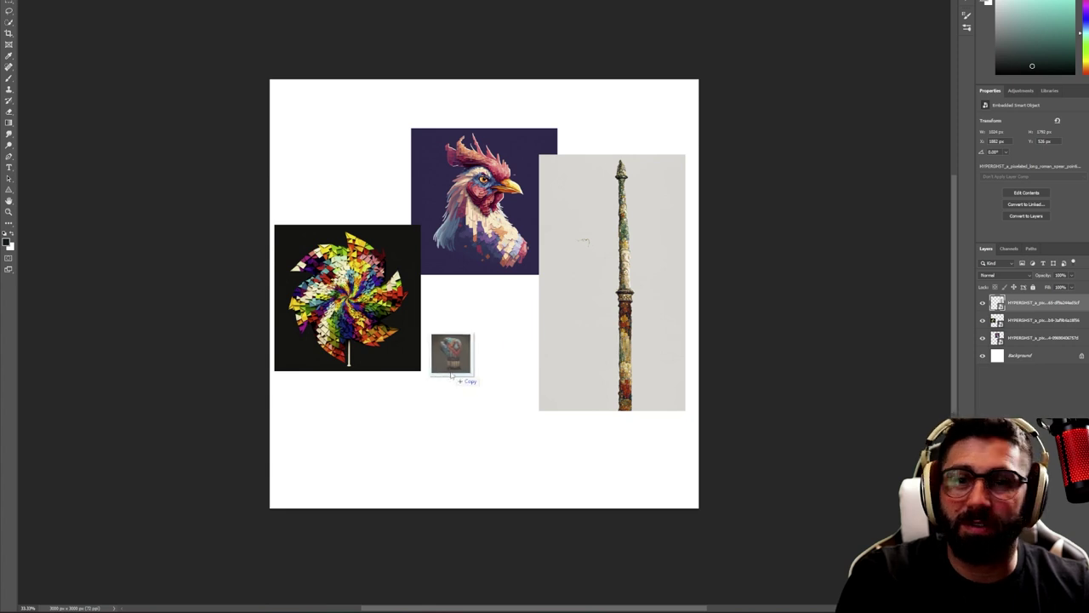
Place the leather gauntlet image below the pinwheel, rotated so the fist points downward
drag(465, 370, 462, 373)
drag(557, 216, 467, 394)
drag(475, 310, 411, 417)
key(Return)
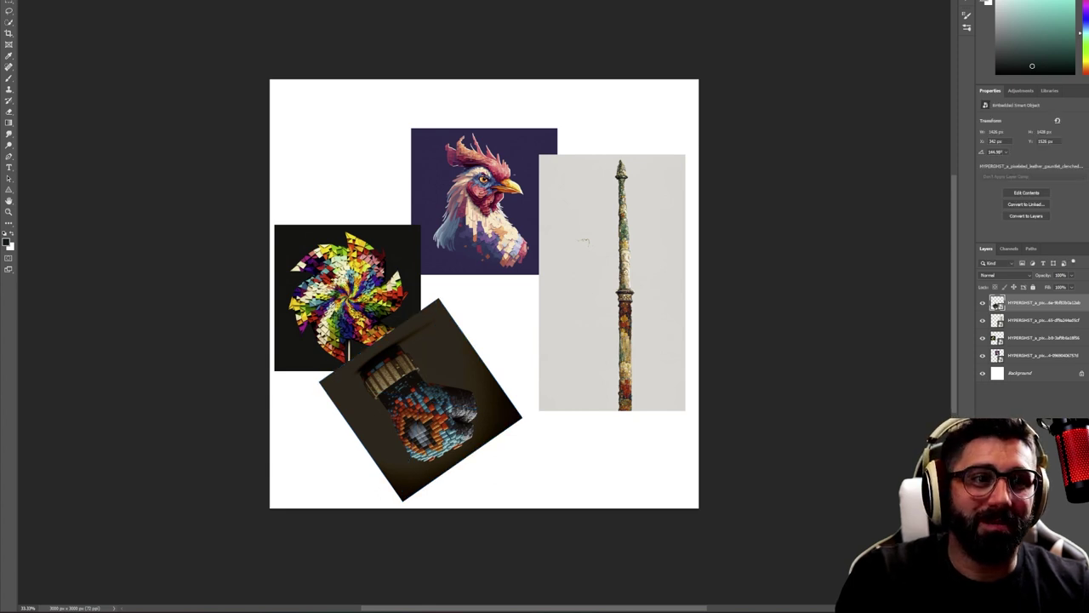
Place the leopard print jacket image over the canvas centre, flipped horizontally and enlarged
drag(1069, 302, 462, 329)
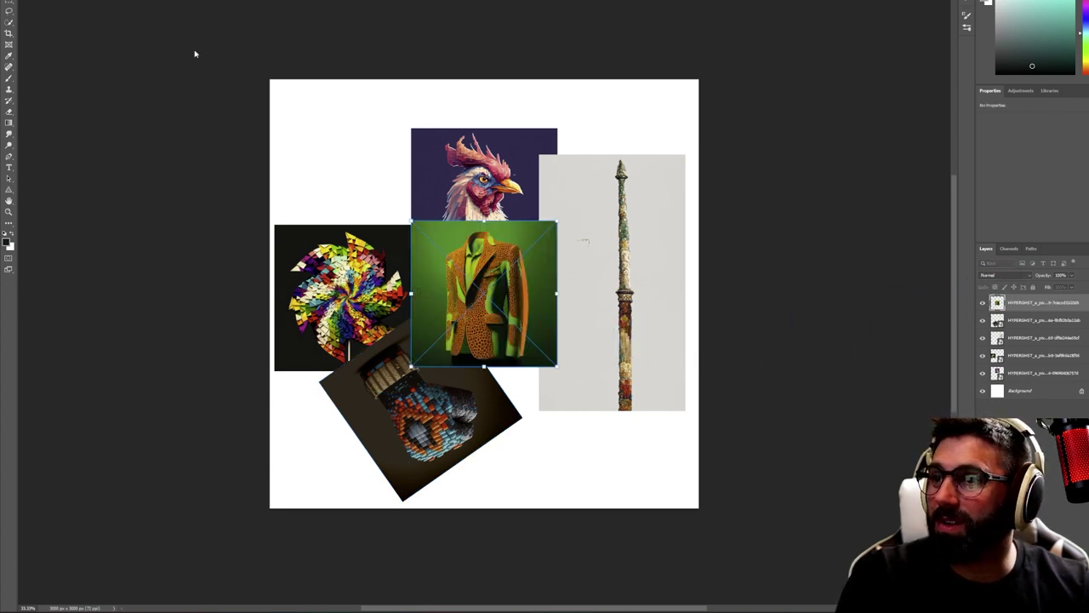
click(34, 2)
mouse_move(63, 147)
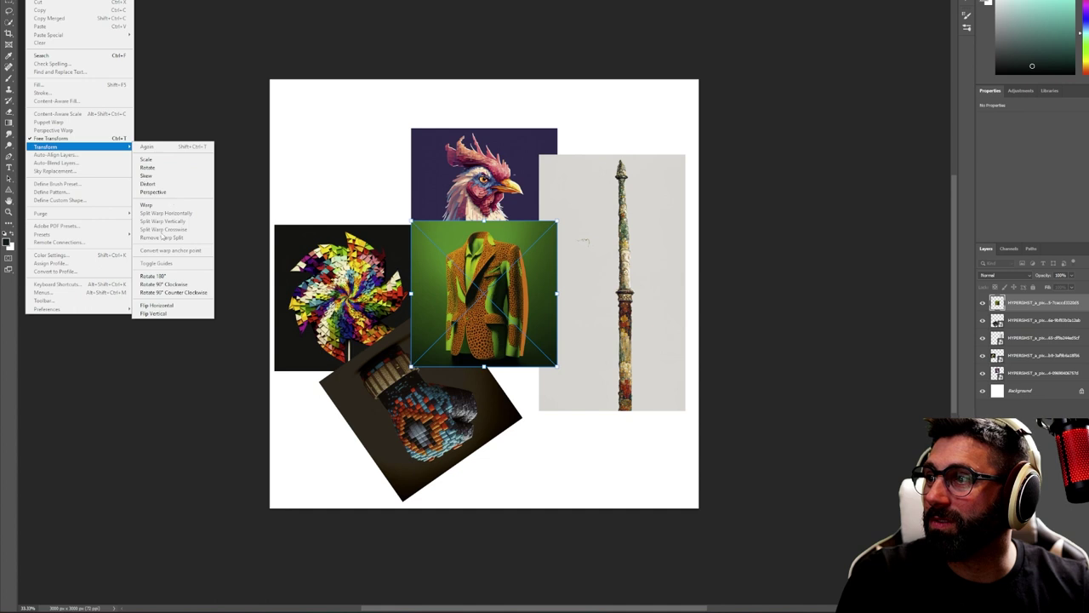
click(150, 307)
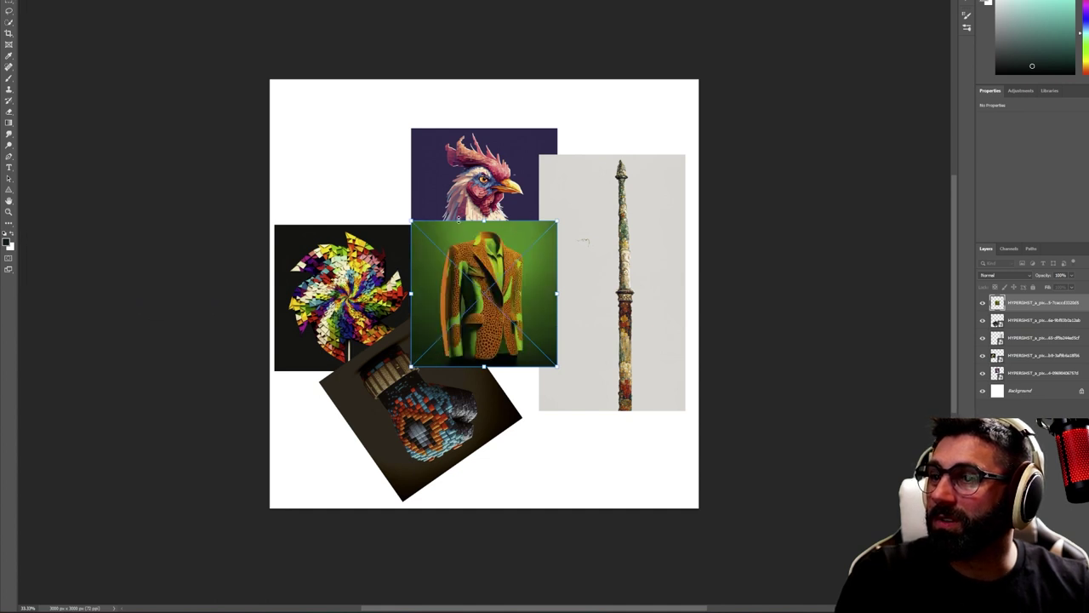
drag(484, 220, 482, 249)
key(Return)
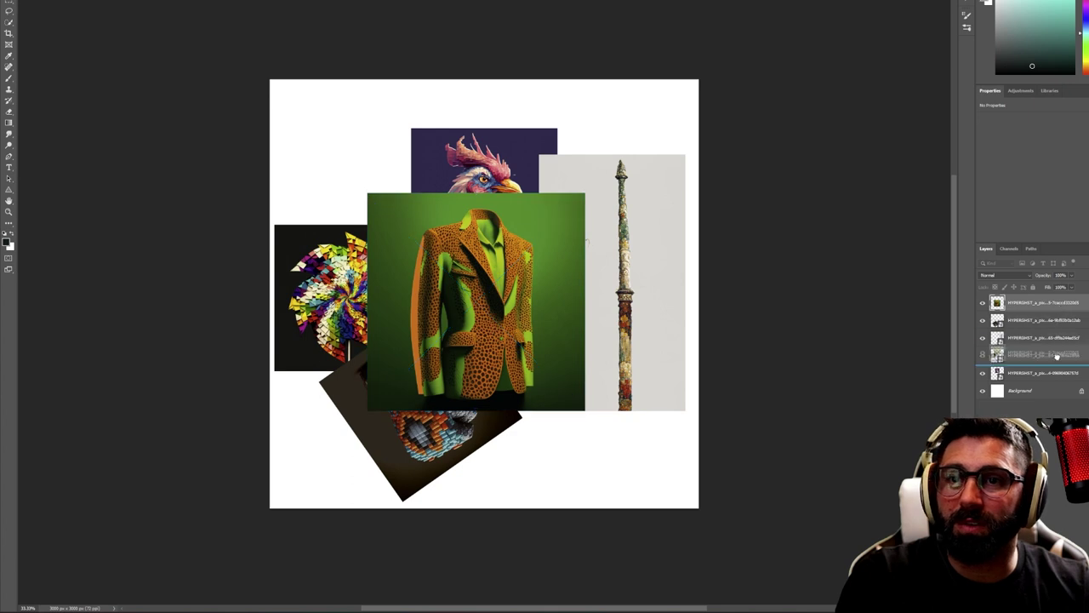
Move the jacket layer directly above the Background, shift the jacket slightly downward, and move the gauntlet right over the jacket's lower part
drag(1057, 377, 1058, 381)
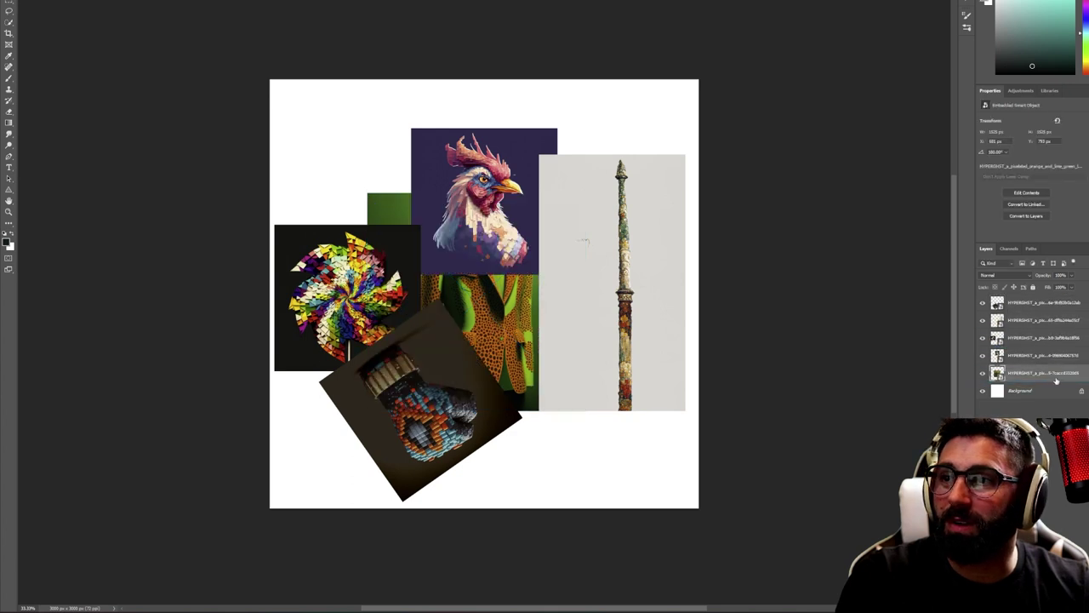
drag(492, 288, 498, 310)
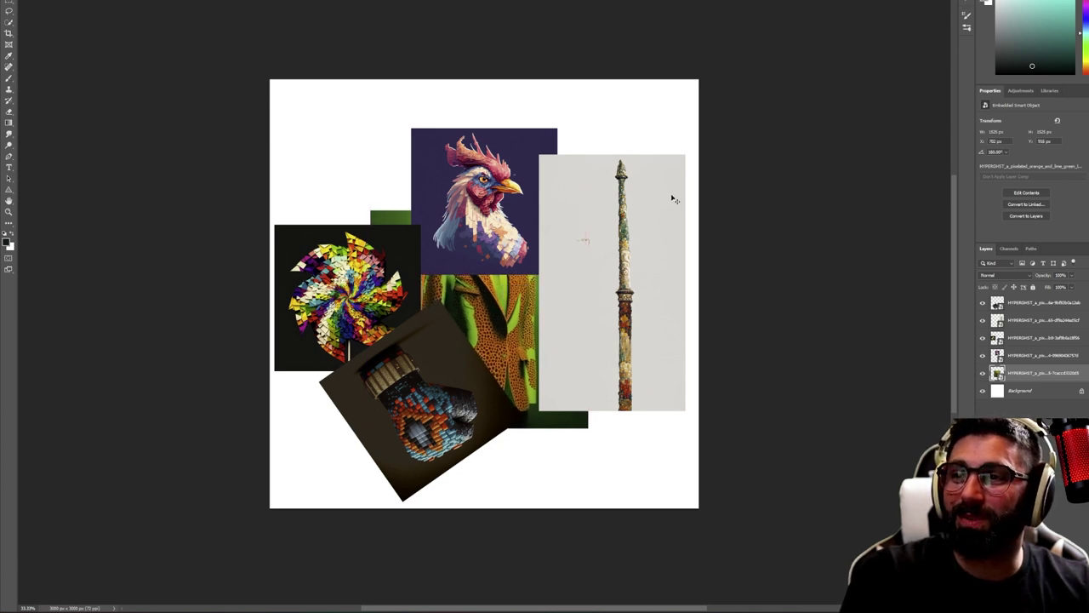
drag(438, 361, 482, 374)
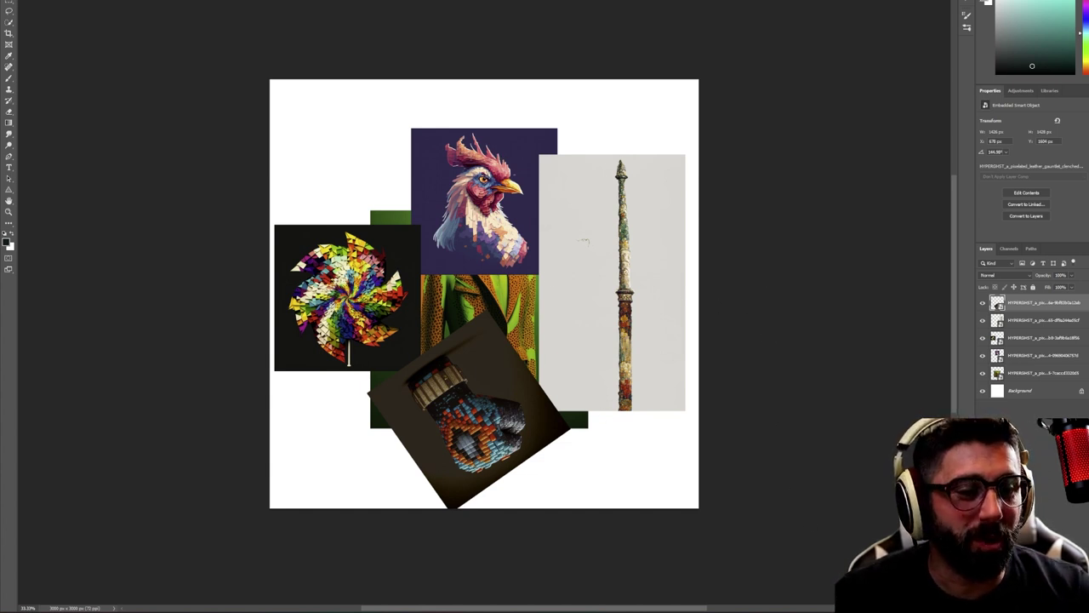
Switch to Discord and submit the /imagine prompt "a pixelated purple glove clenched in a fist in the style of impasto"
mouse_move(566, 596)
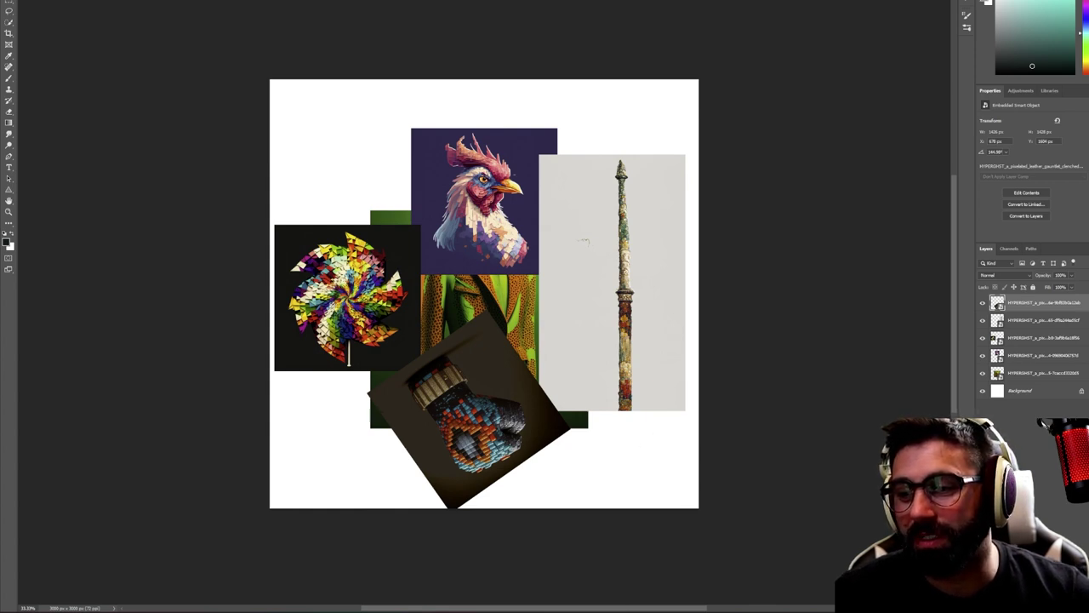
click(567, 606)
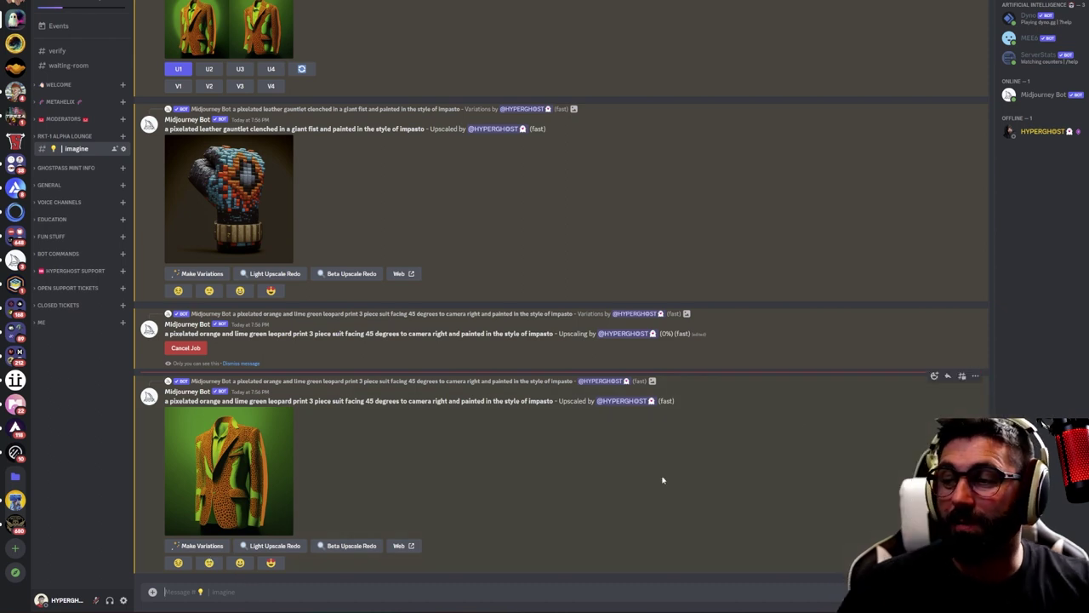
text(/)
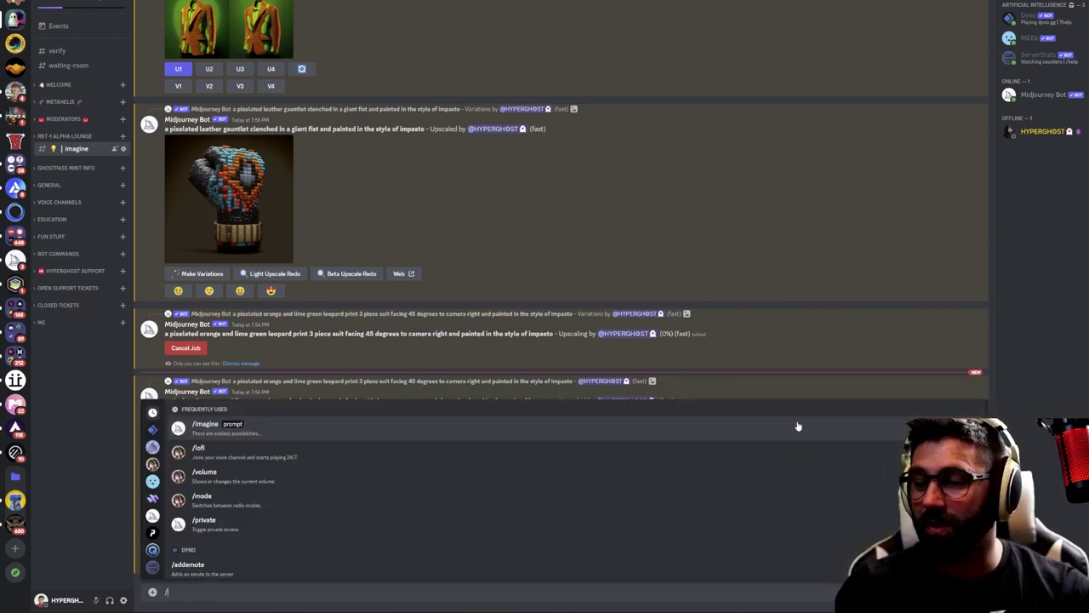
text(imagine prompt a pixelated)
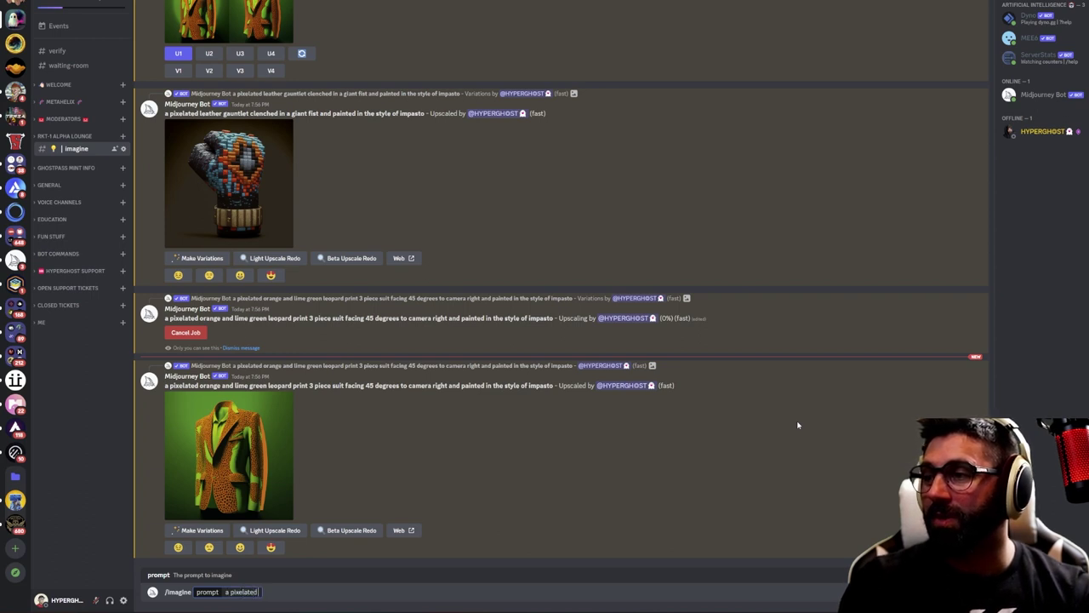
text( purcple)
key(BackSpace)
key(BackSpace)
key(BackSpace)
key(BackSpace)
text(ple)
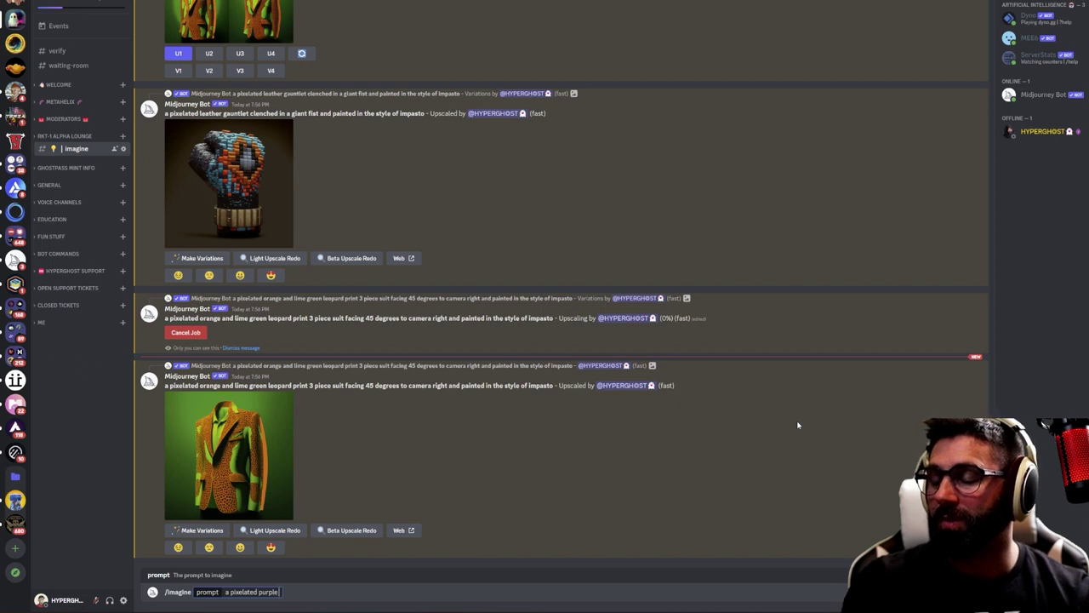
text( glove)
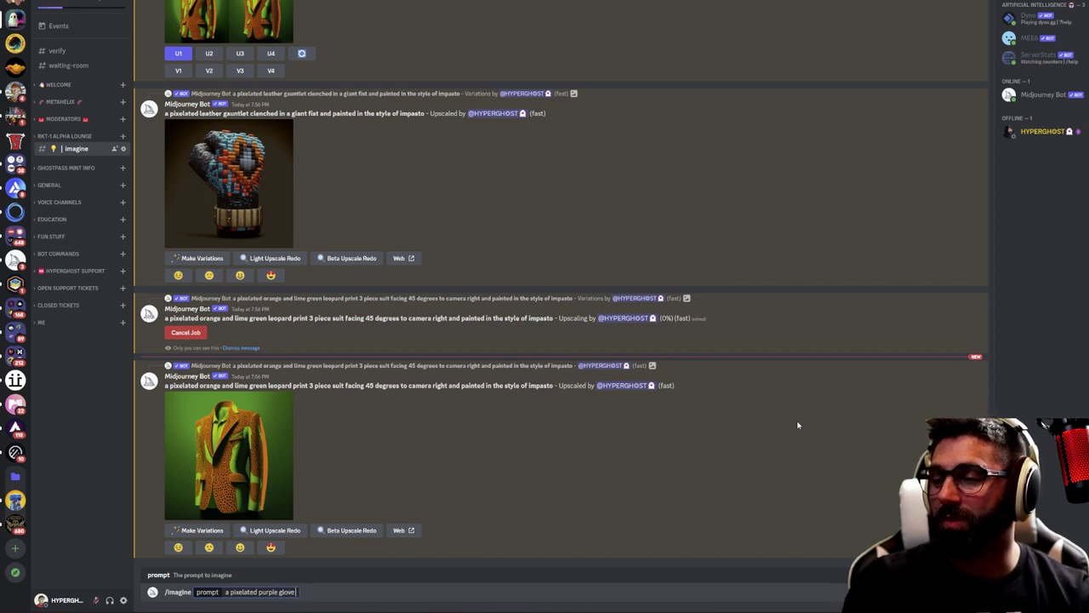
text( clenched in a fist)
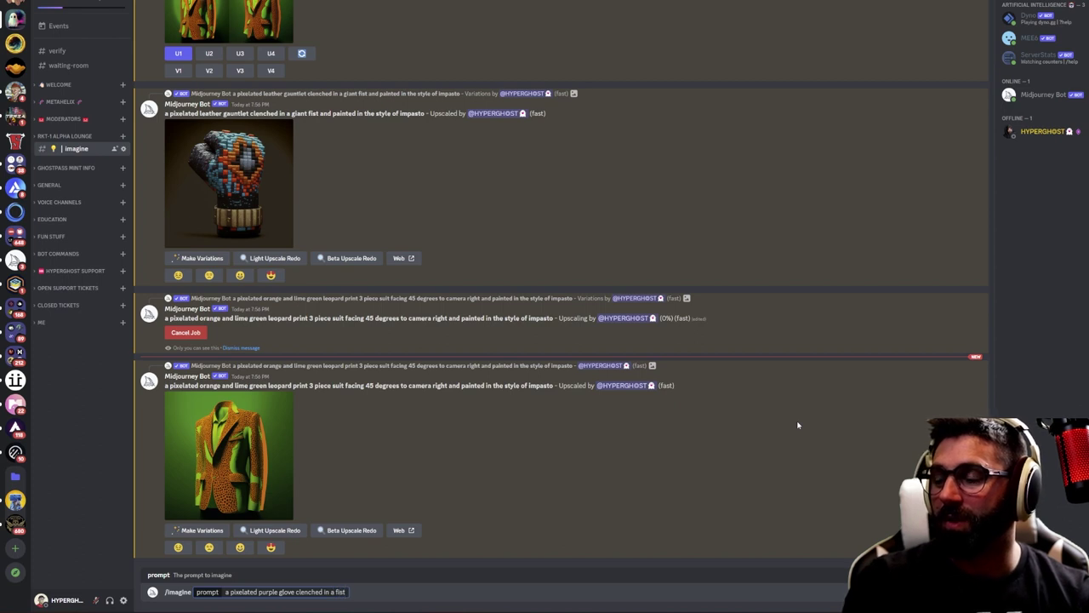
text( in the sty)
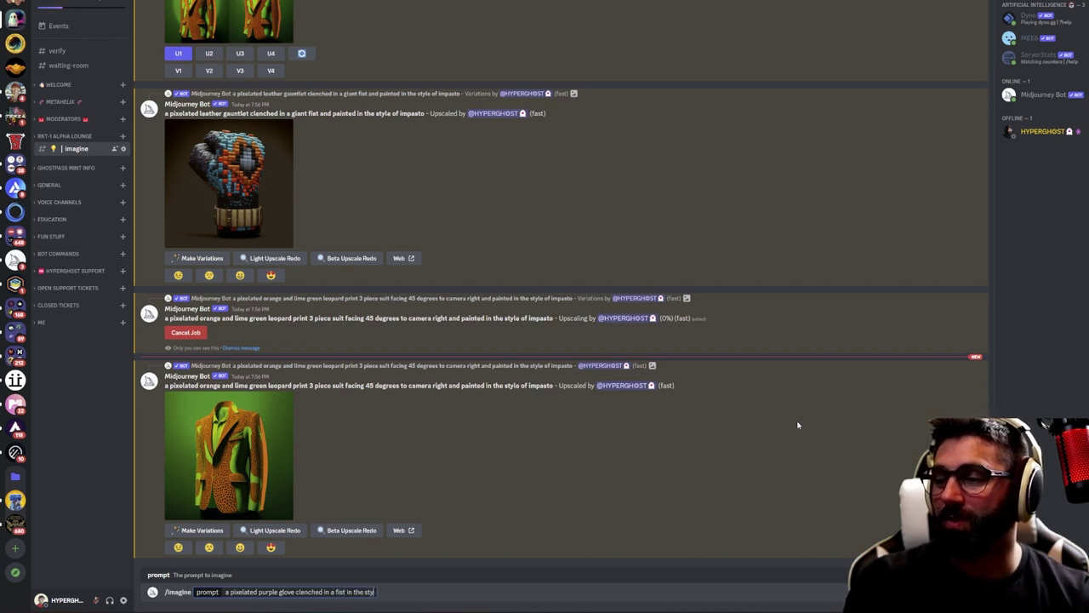
text(le of impad)
text(to)
key(Return)
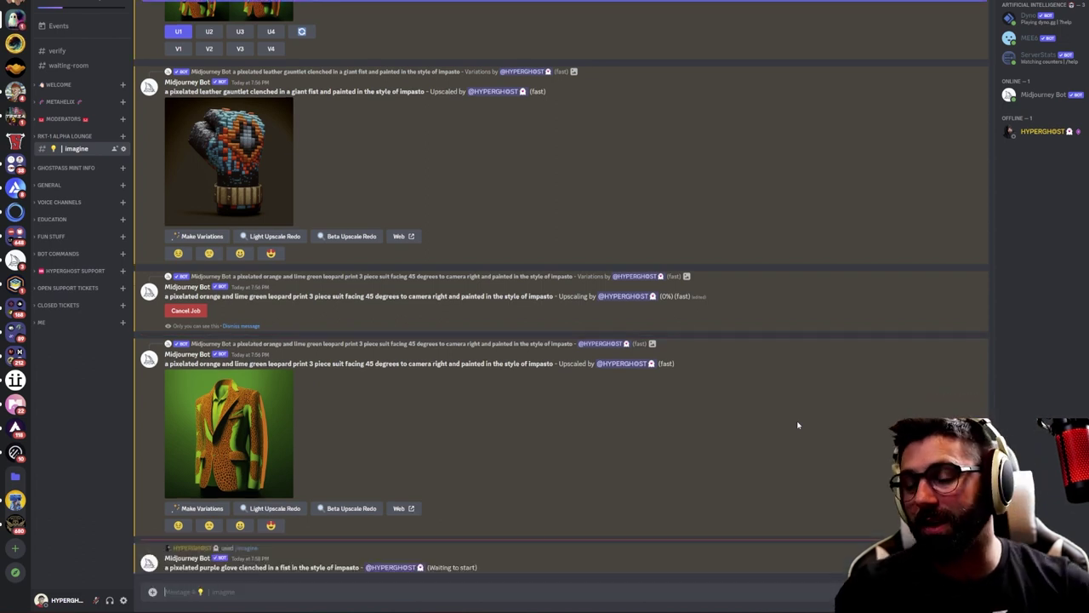
Submit the /imagine prompt "pixelated purple and green ripped pirate shorts in the style of impasto"
text(/imagine)
key(Tab)
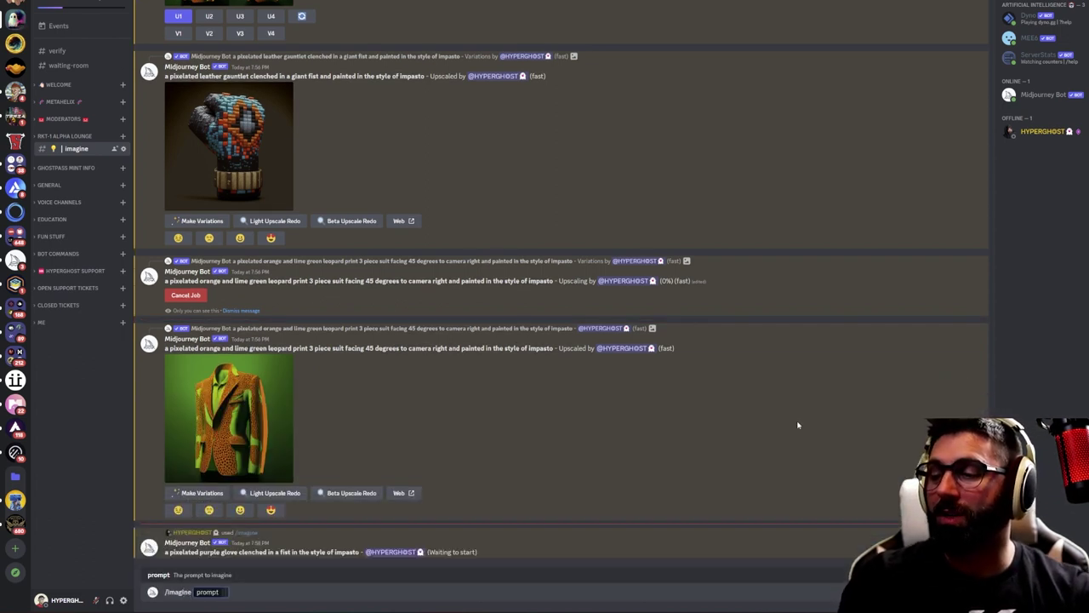
text(pixelat)
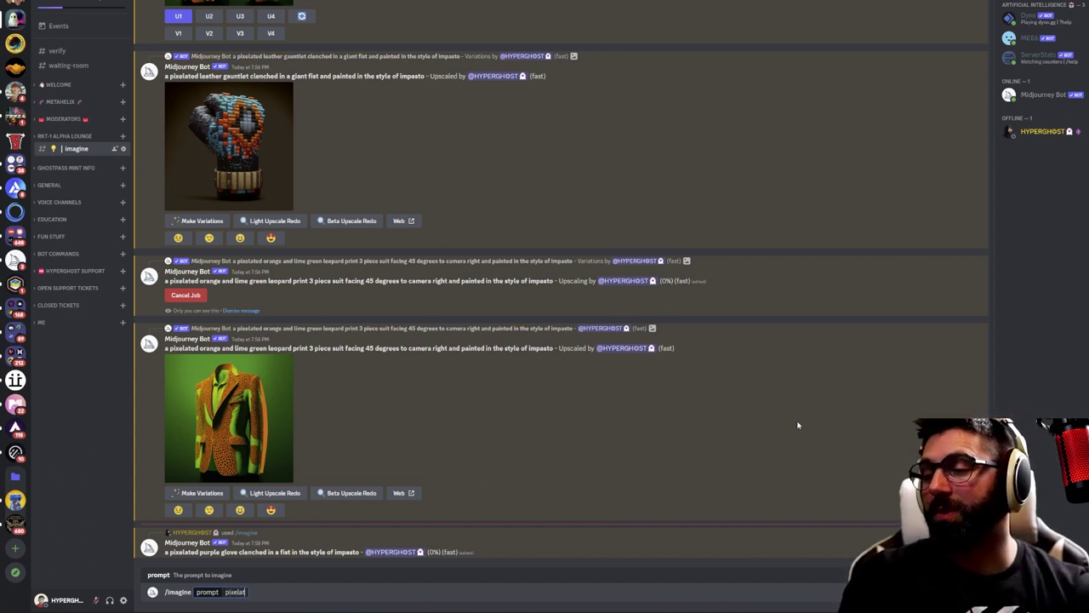
text(ed purple and green)
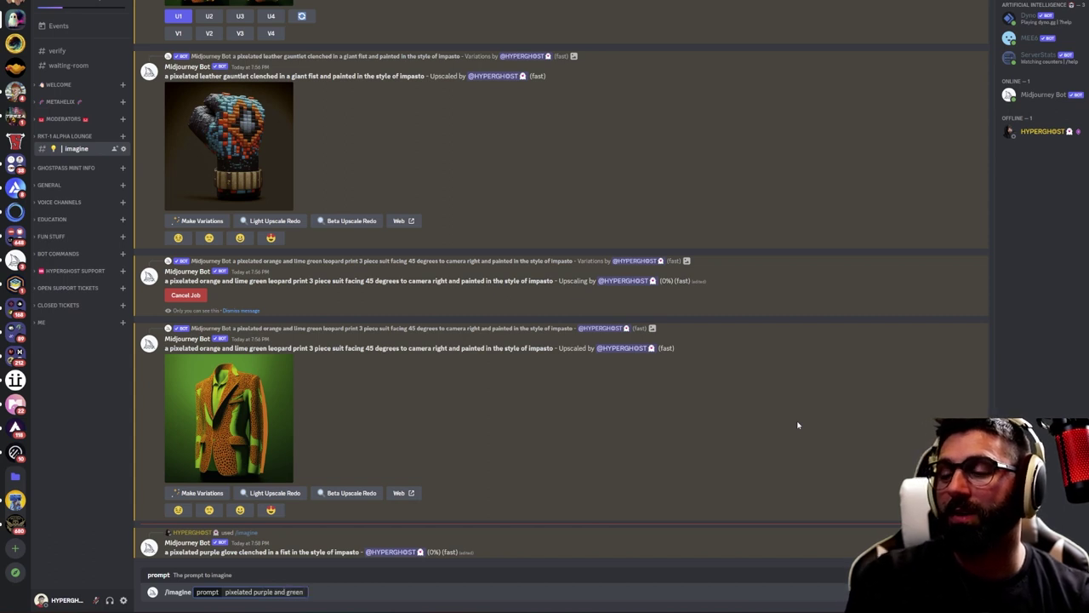
text( ripped pirate shorts)
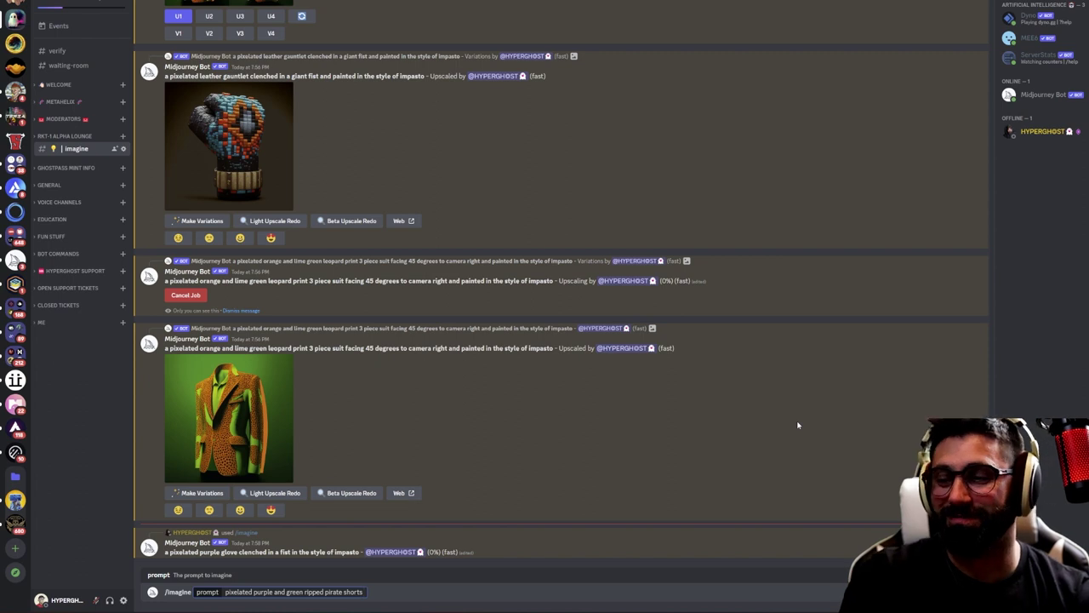
text( in the style of)
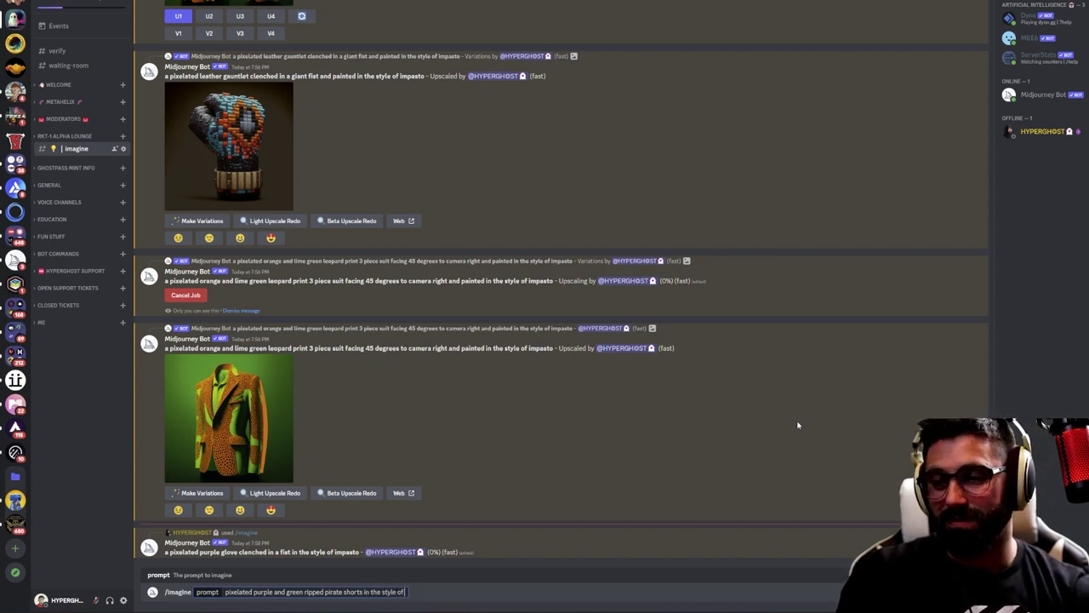
text( impasto)
key(Return)
Submit the /imagine prompt "pixelated chicken legs and feet with white toenail claws in the style of impasto"
text(/imagine prompt)
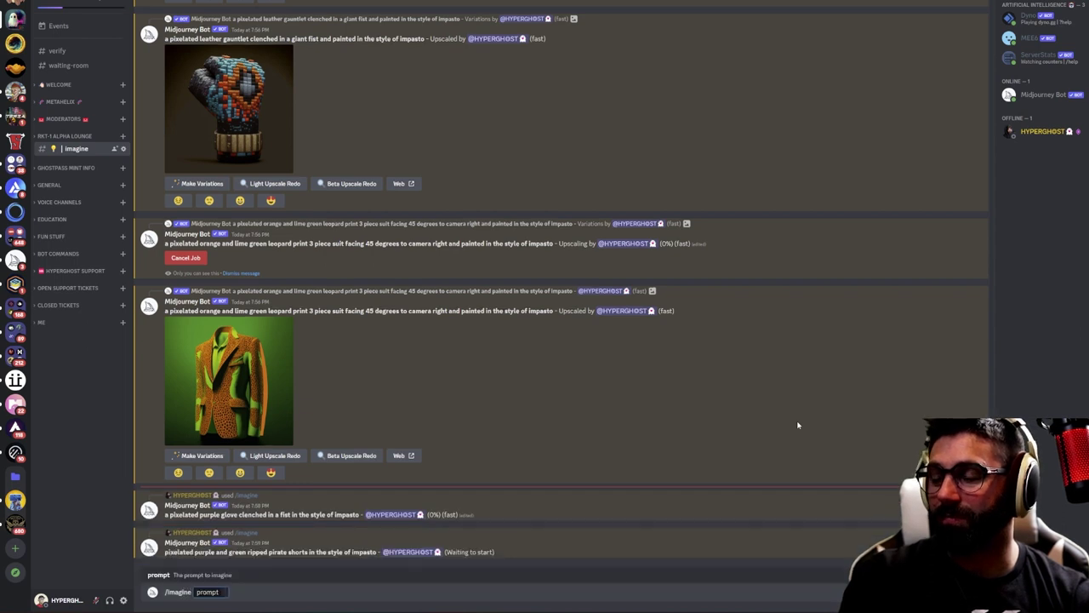
text(pi)
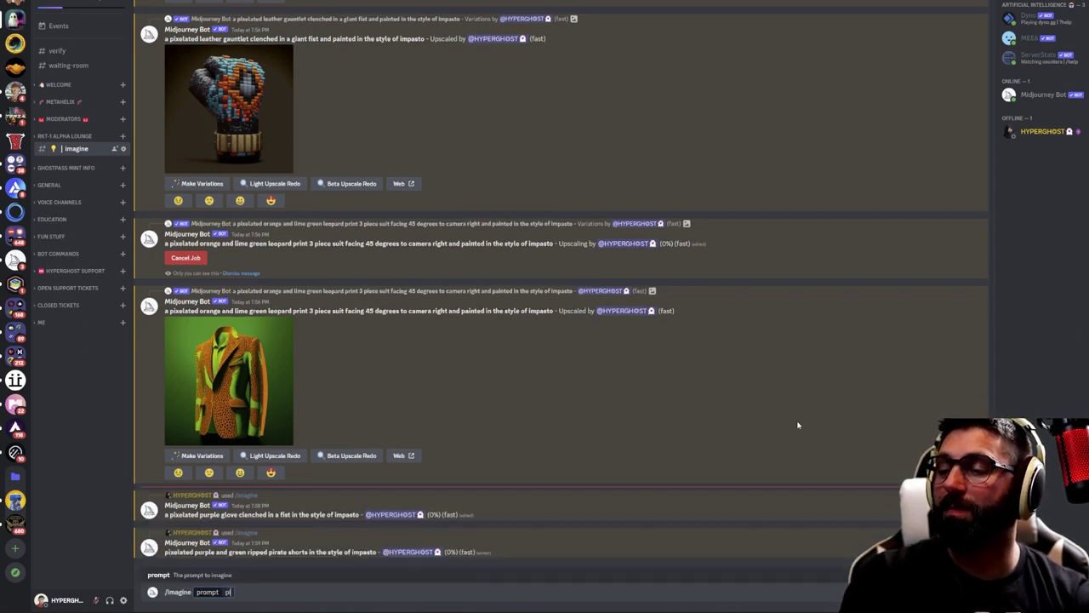
text(xelated chicken legs and feet)
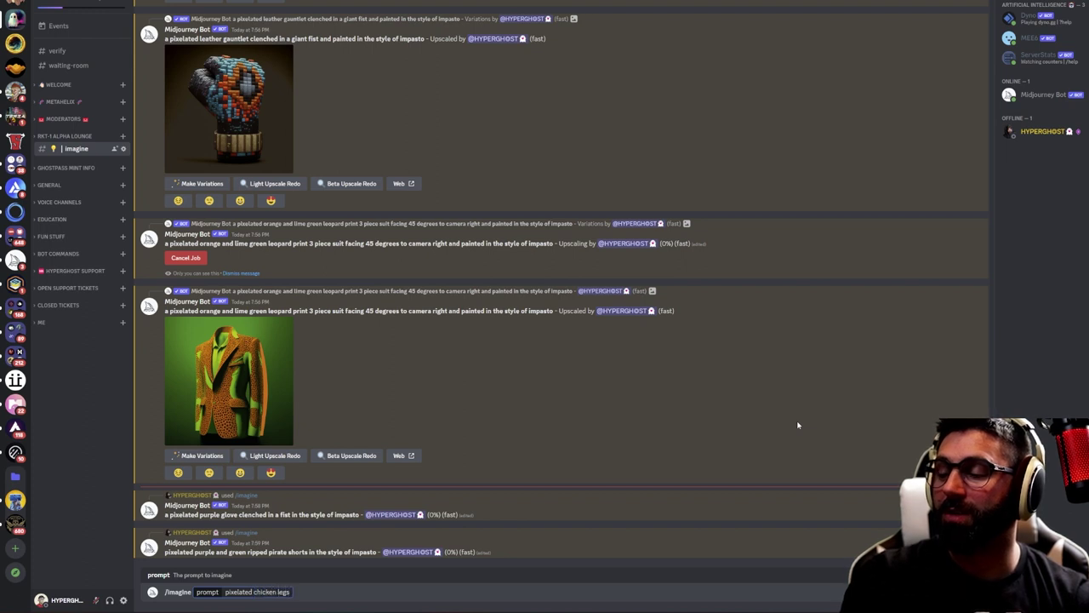
text( with white toenails)
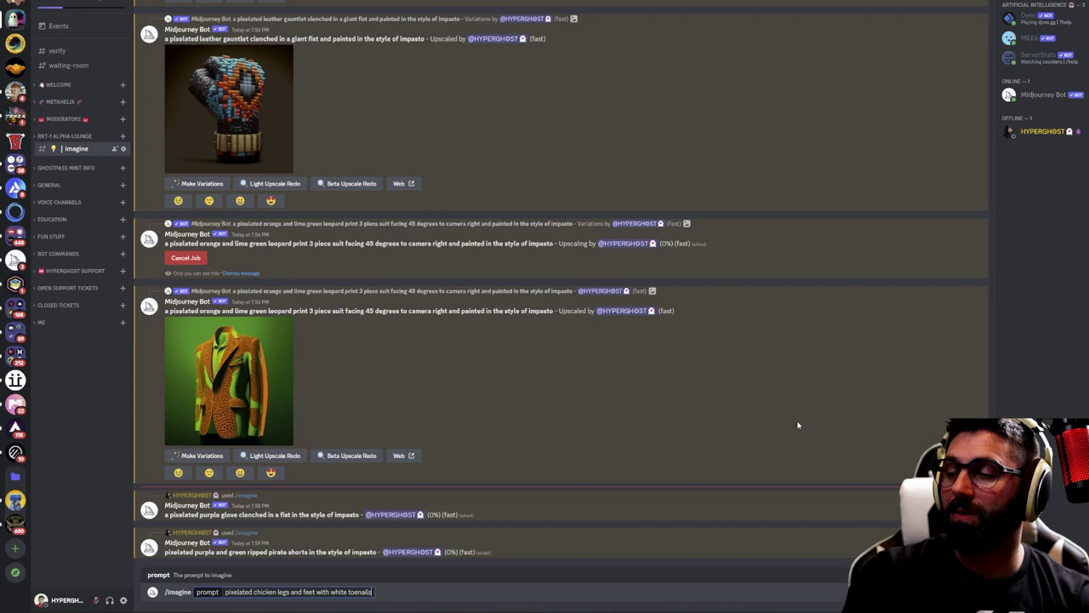
key(BackSpace)
text(claws)
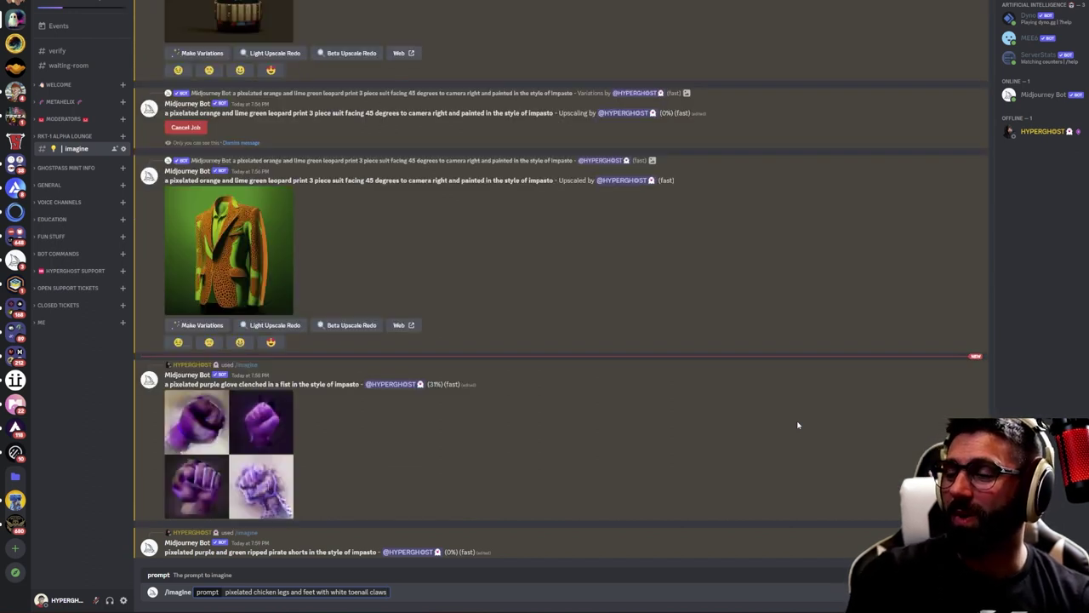
text(in the style of impasto)
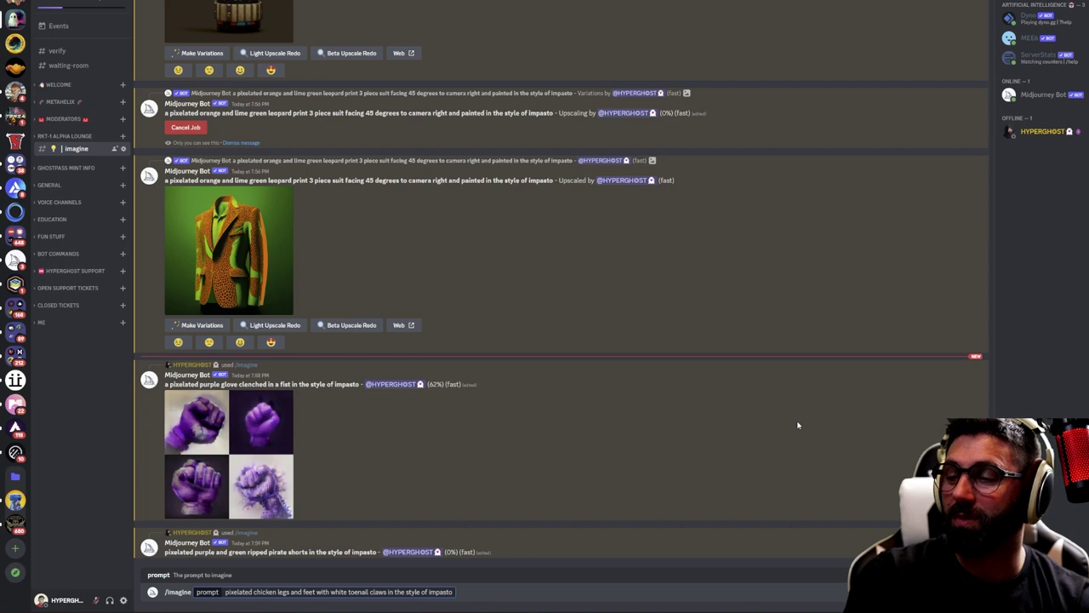
key(Return)
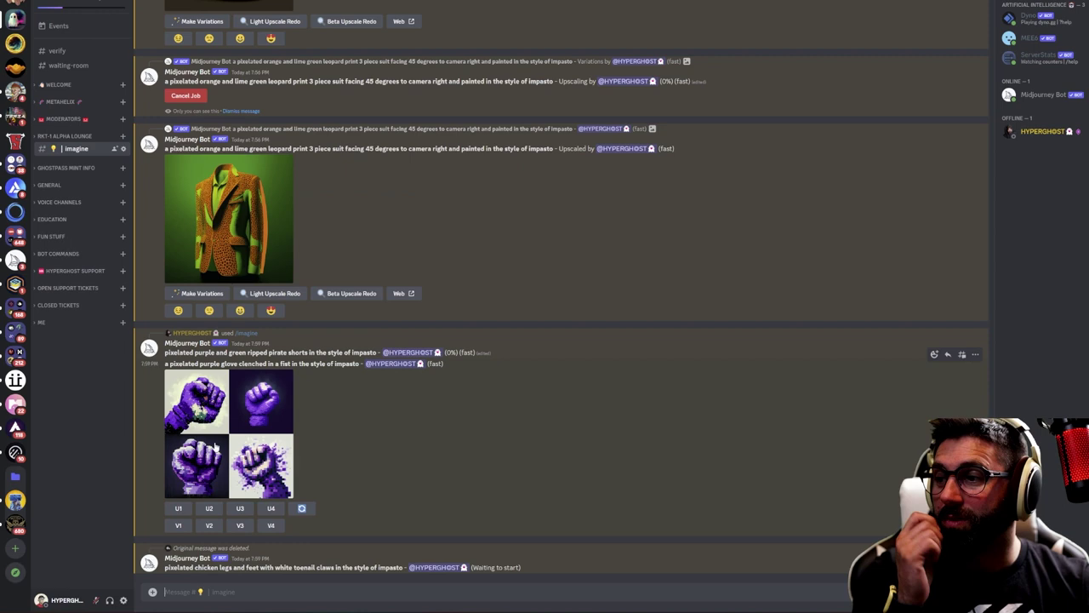
Examine the enlarged purple glove grid and upscale its third image
click(214, 447)
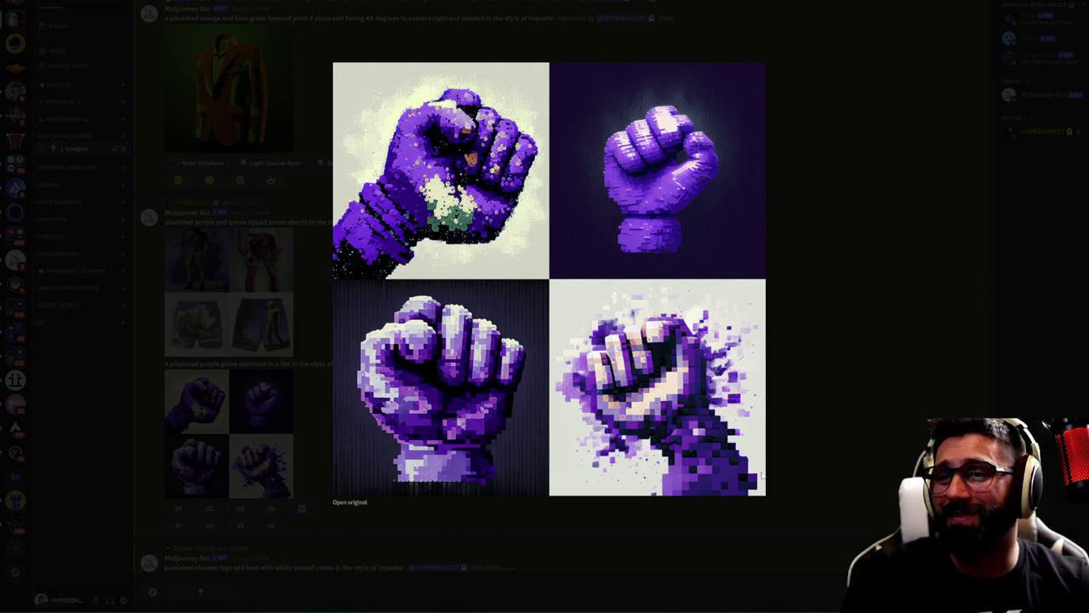
click(861, 298)
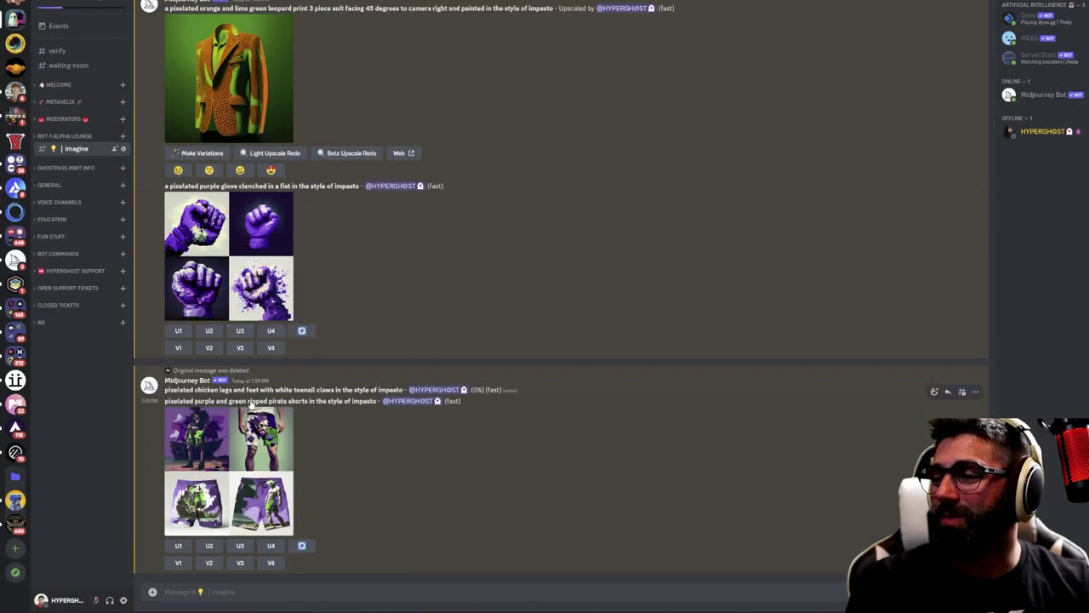
click(243, 337)
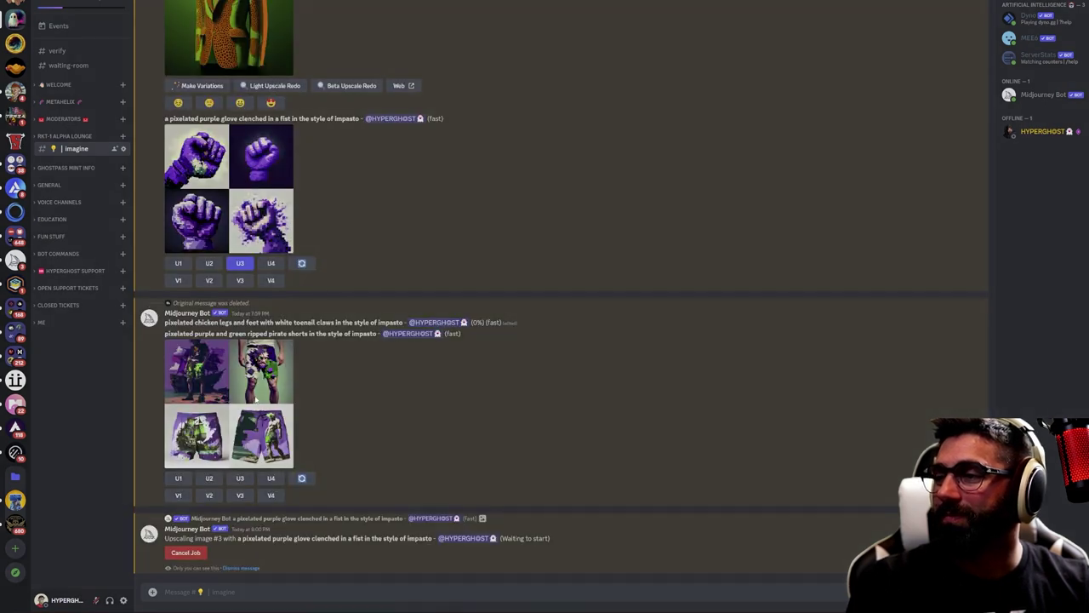
Examine the enlarged purple and green pirate shorts grid and reroll its prompt for new images
click(255, 399)
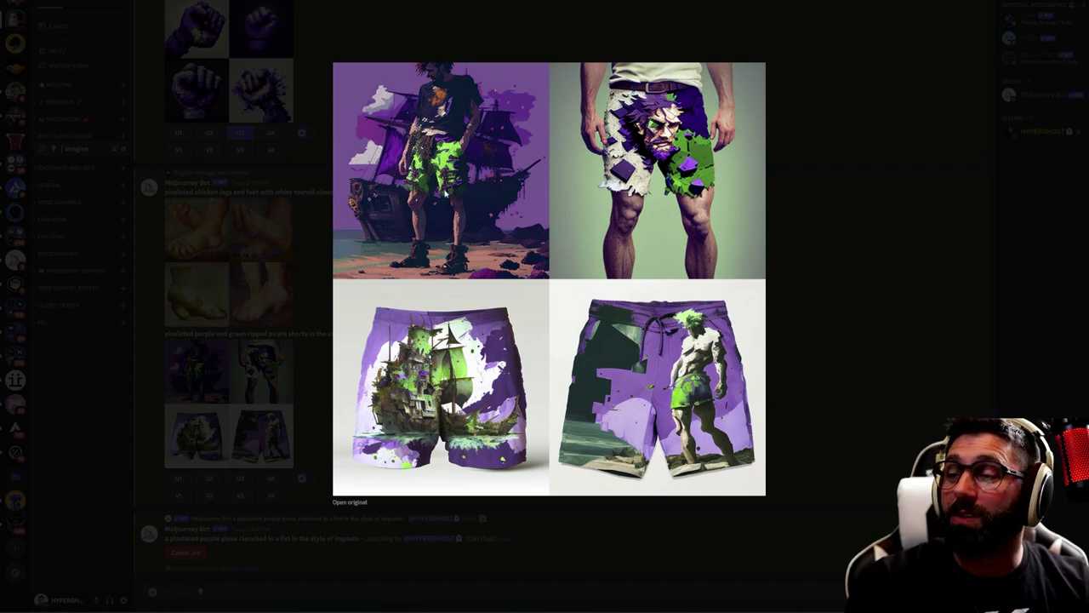
click(871, 223)
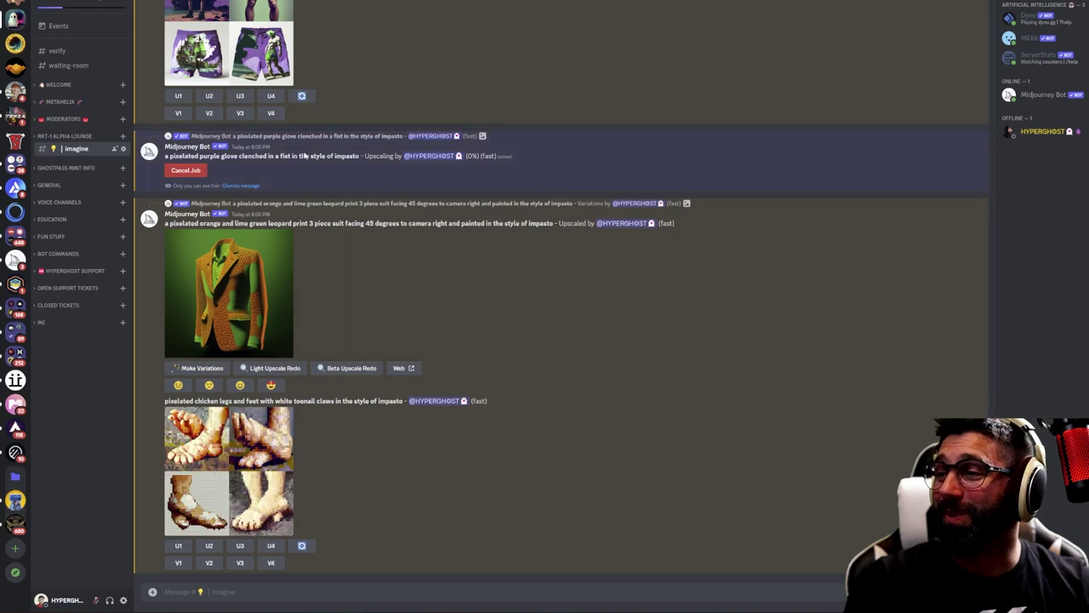
click(301, 95)
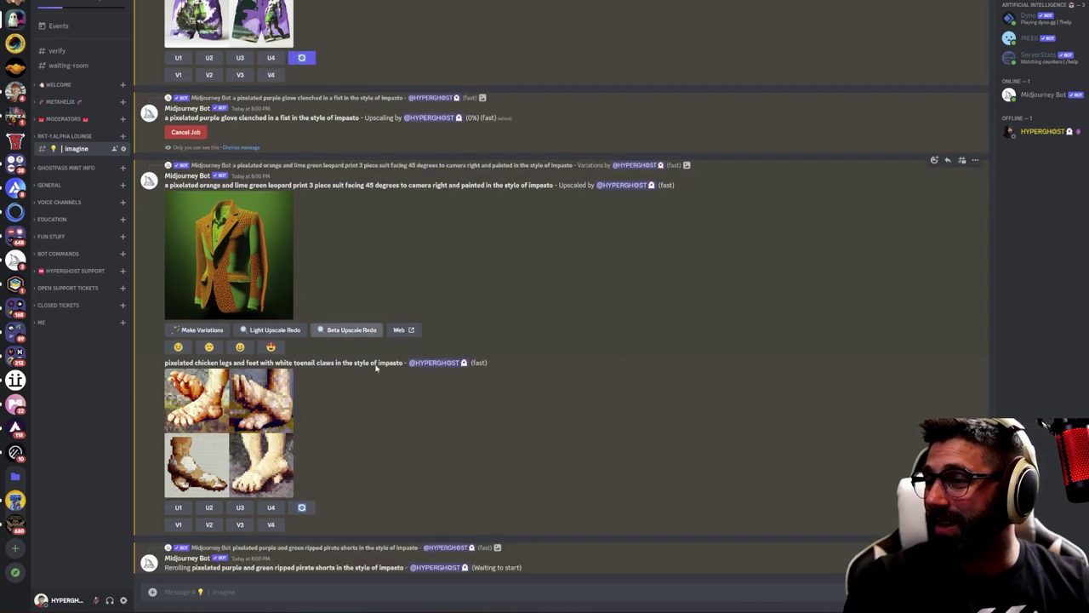
Enlarge the chicken legs and feet grid to examine the four generated images
click(264, 417)
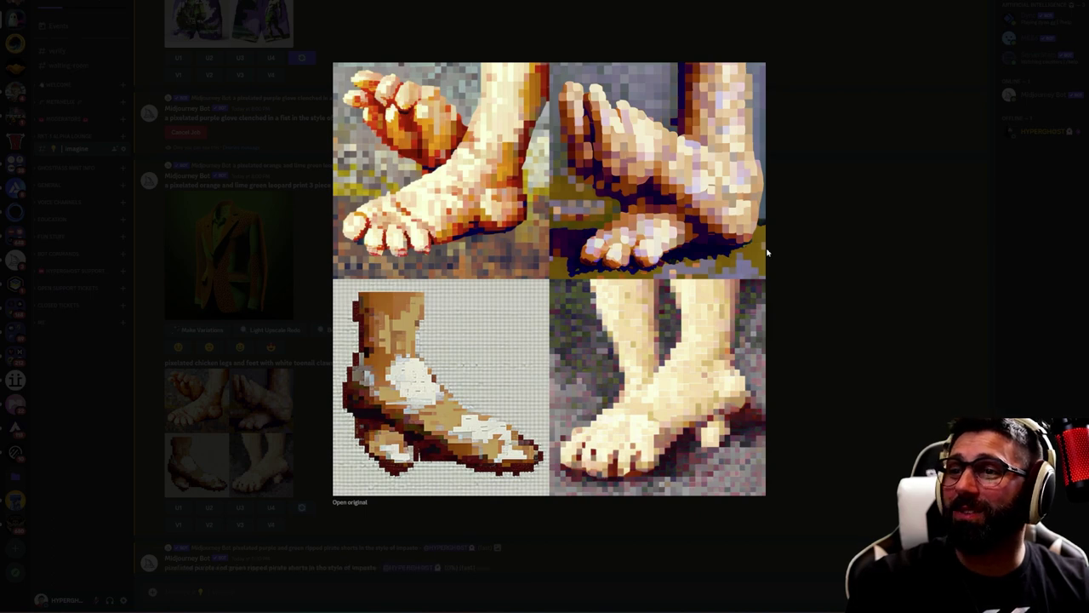
click(864, 279)
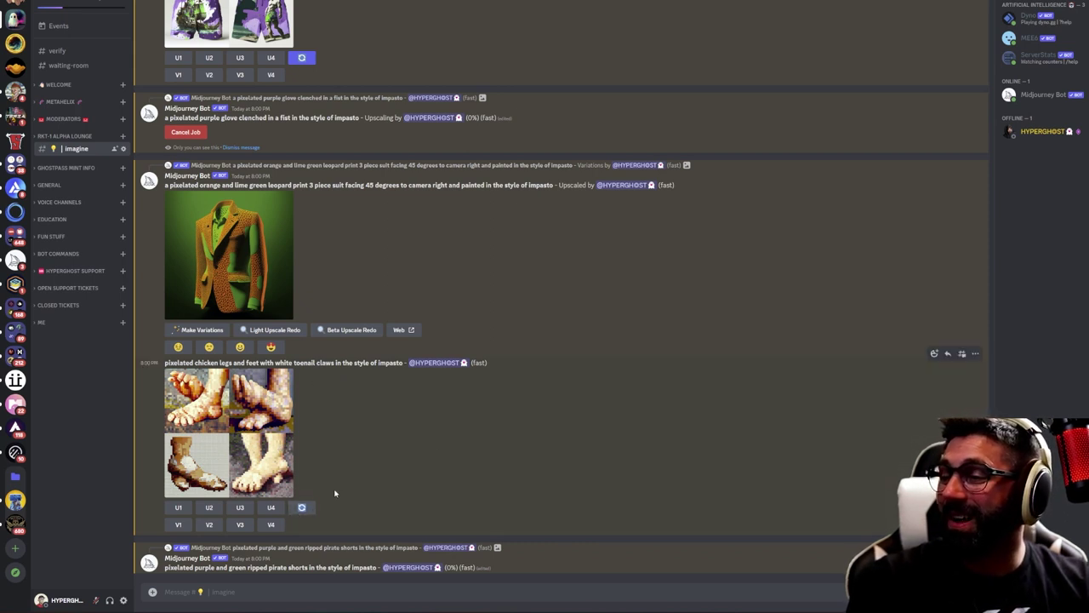
click(302, 507)
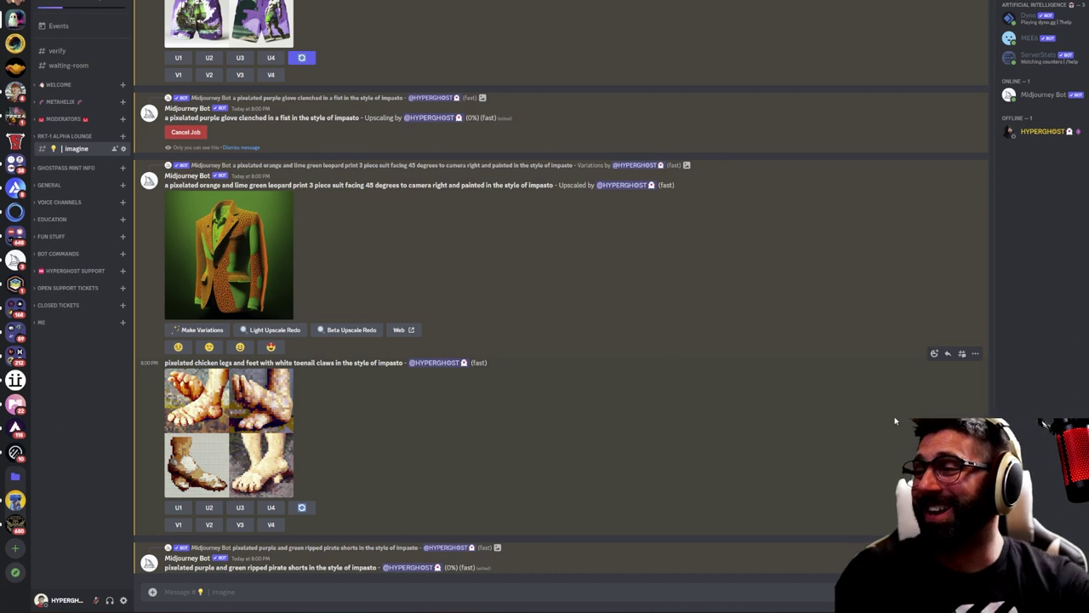
Submit the /imagine prompt "two long pixelated rooster legs in the style of impasto"
text(/imagine)
key(Tab)
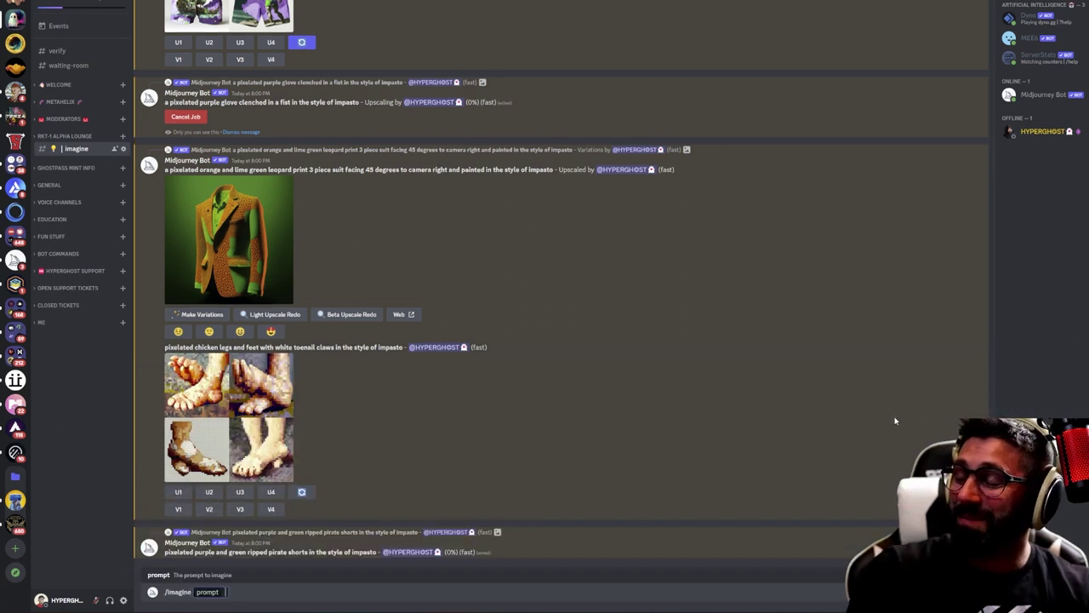
text(two long)
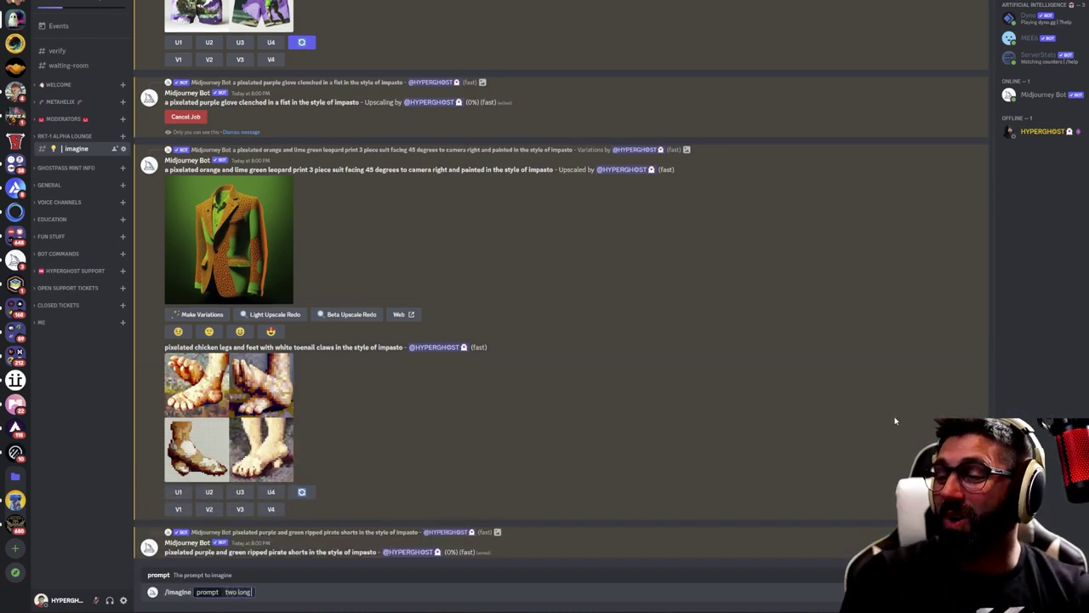
text( chicken)
key(ctrl+BackSpace)
key(ctrl+BackSpace)
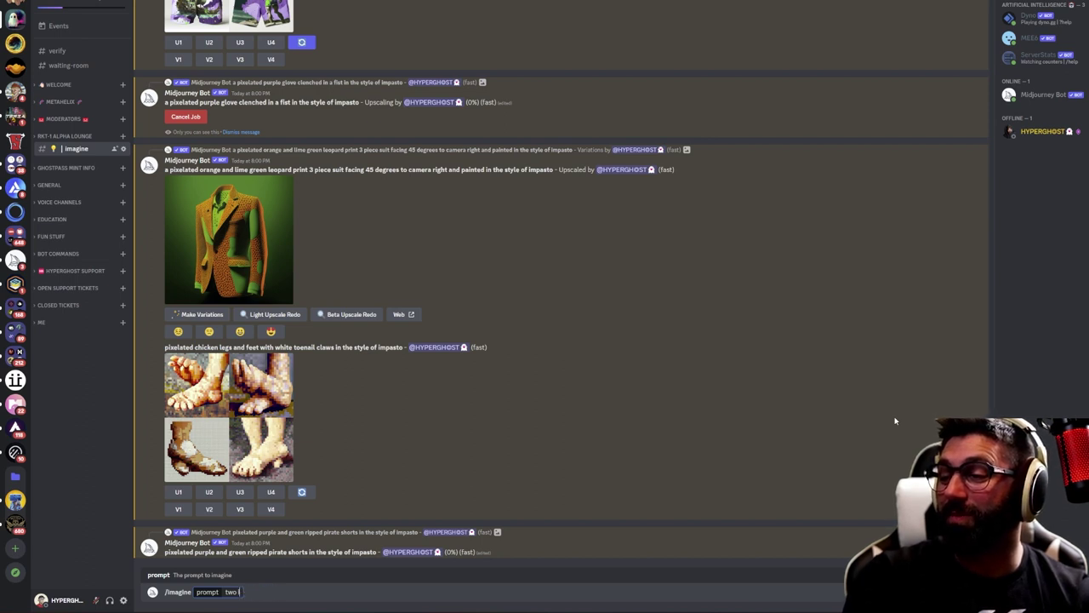
text(pix)
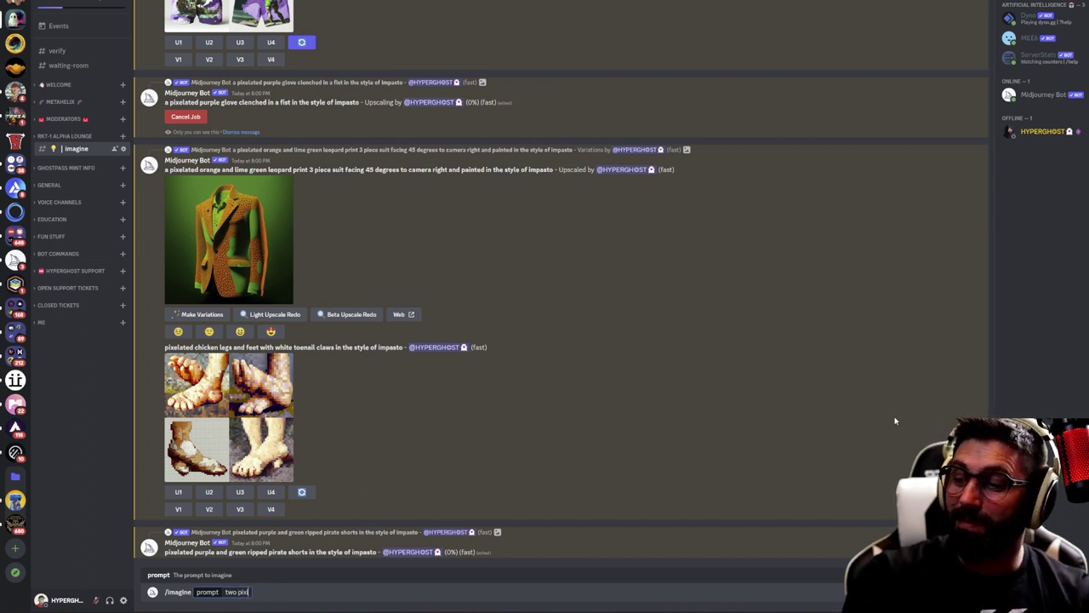
key(ctrl+BackSpace)
text(long pixelated chicken)
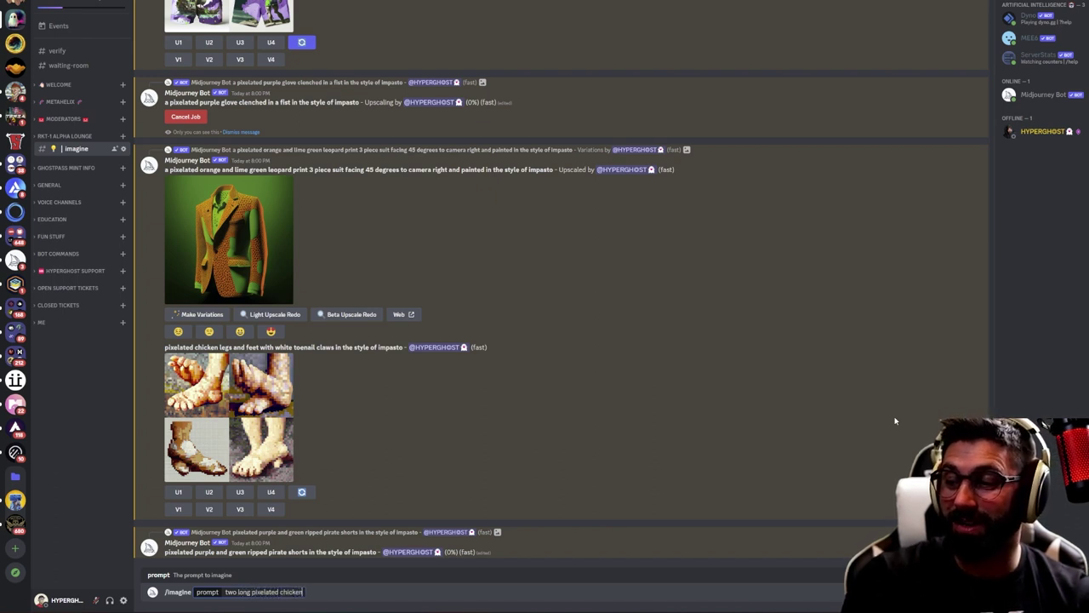
key(BackSpace)
key(BackSpace)
key(BackSpace)
key(BackSpace)
key(BackSpace)
key(BackSpace)
key(BackSpace)
text(rooster legs)
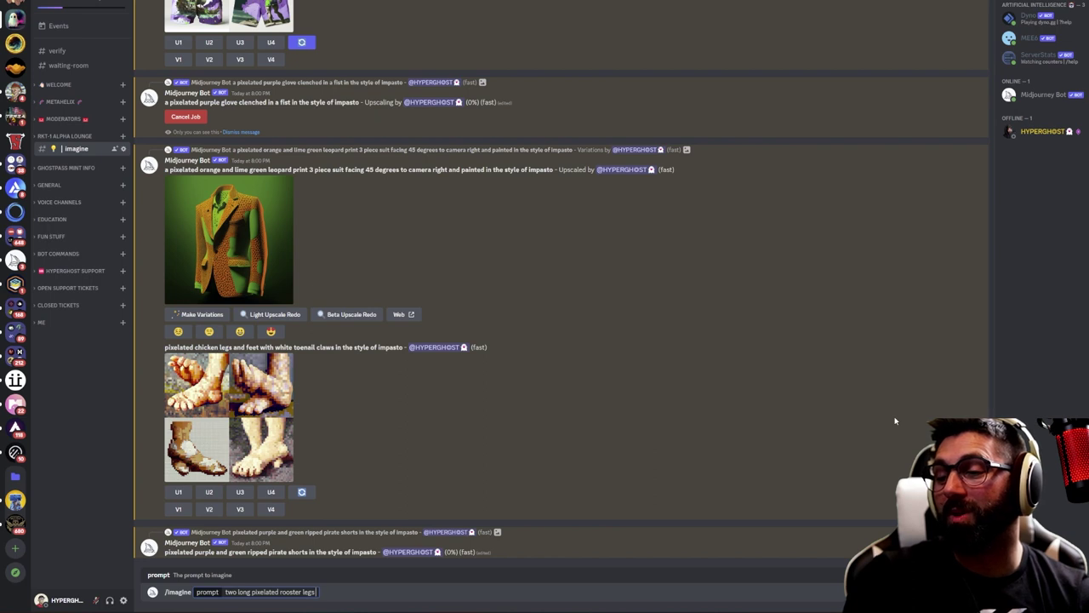
text(in the sty)
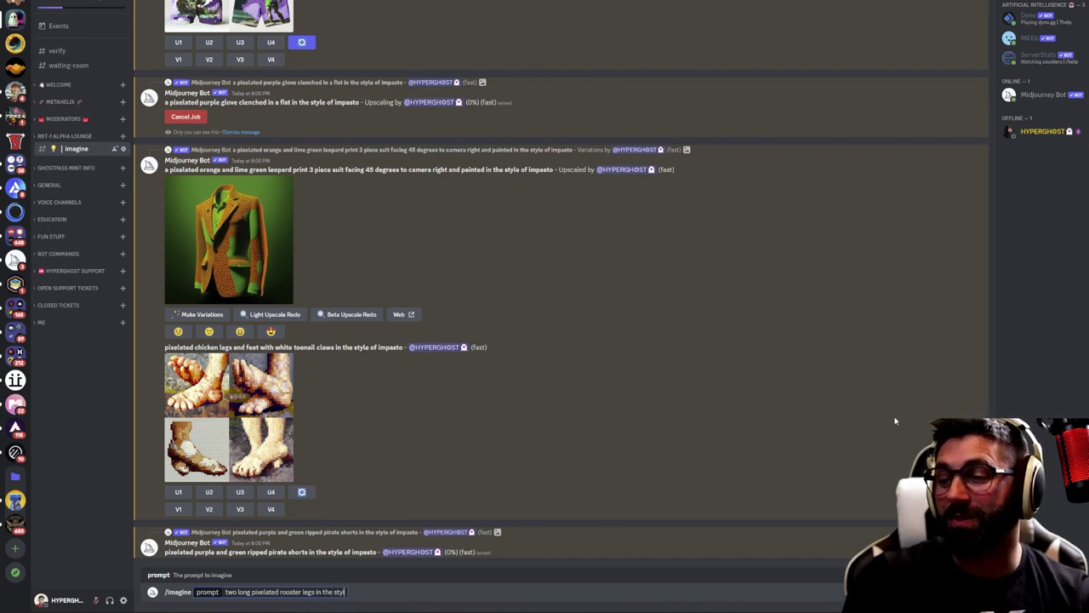
text(le of impasto)
key(Return)
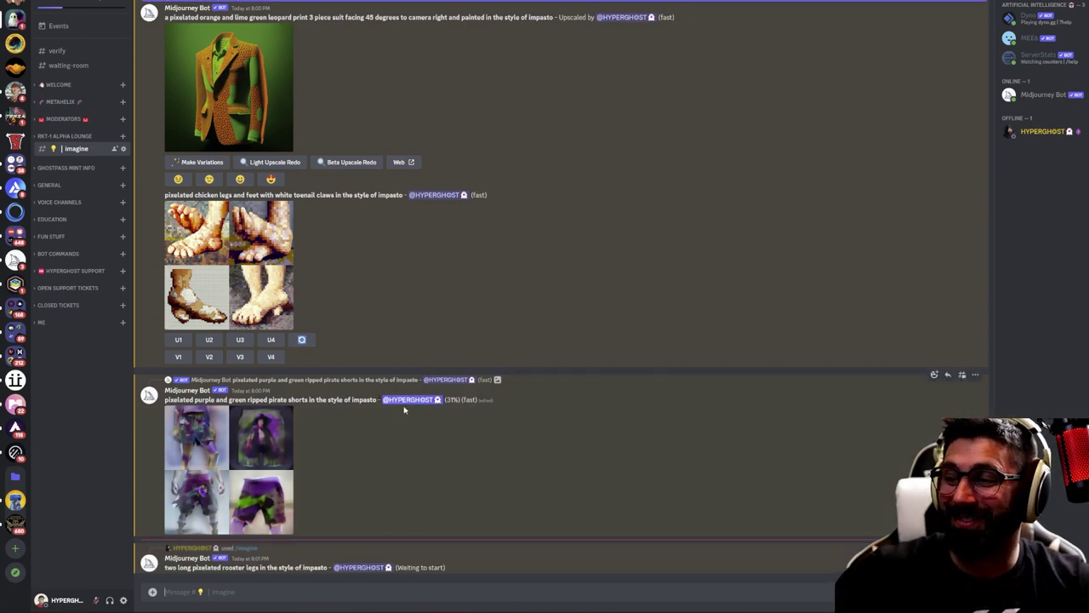
Examine the rerolled pirate shorts grid at full size and generate variations of its fourth image
scroll(349, 357, up, 10)
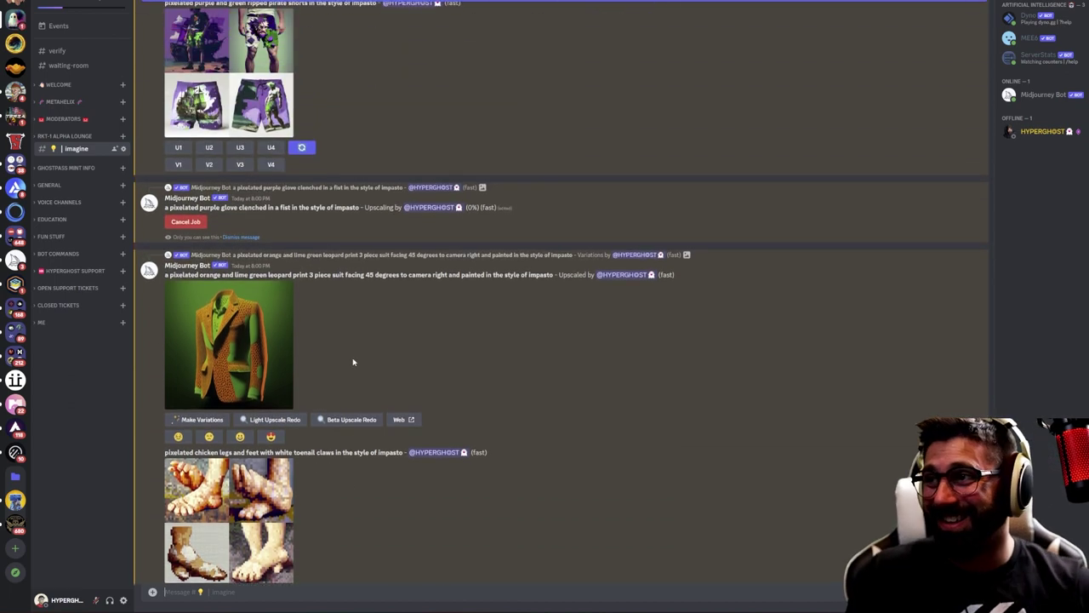
scroll(349, 319, up, 4)
scroll(353, 315, down, 8)
scroll(356, 318, down, 5)
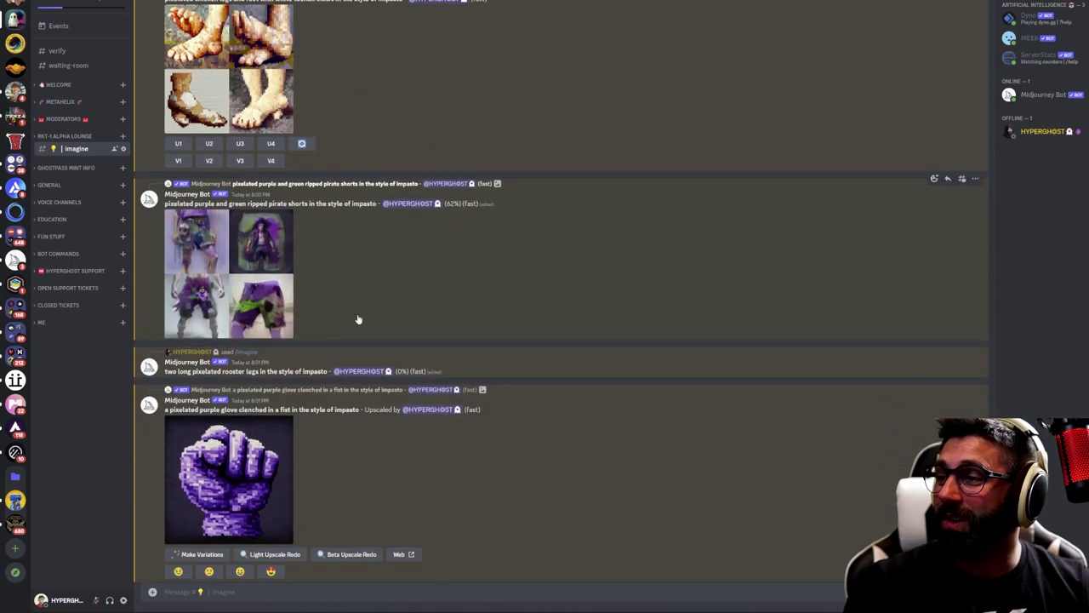
click(283, 270)
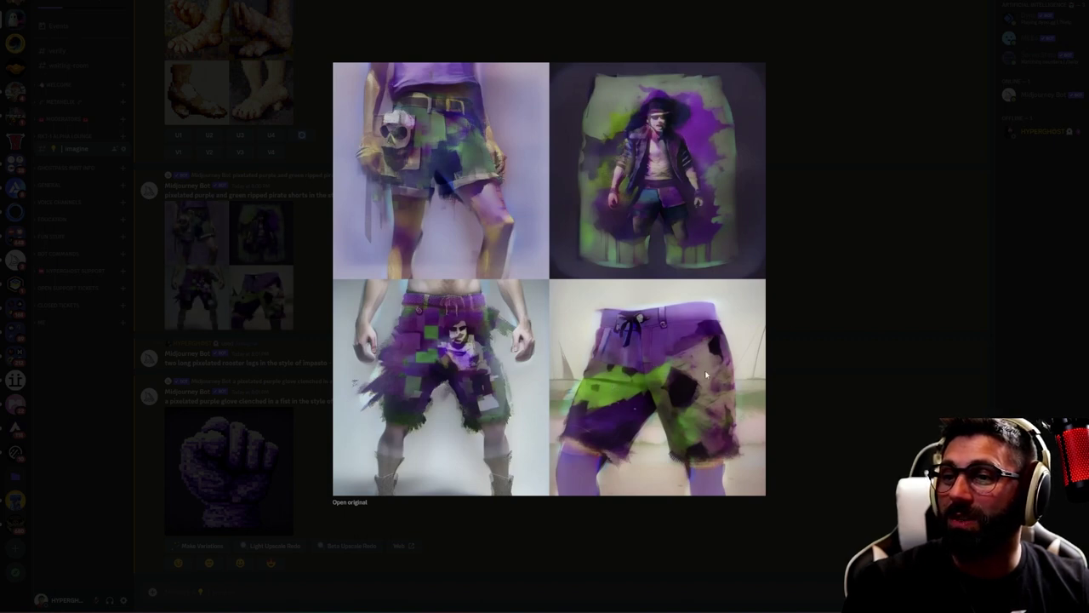
click(856, 383)
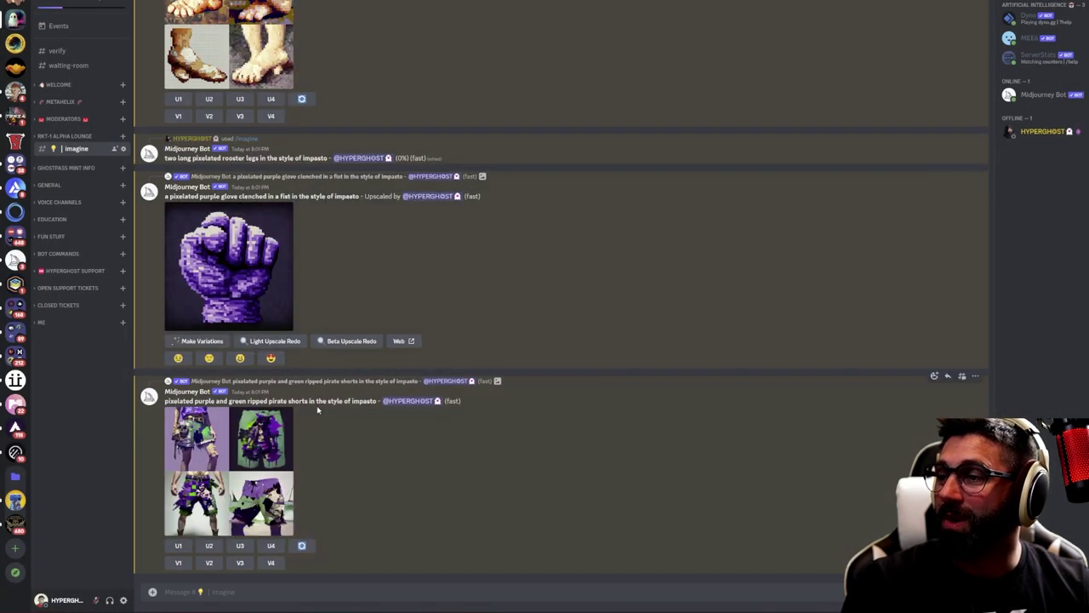
click(256, 528)
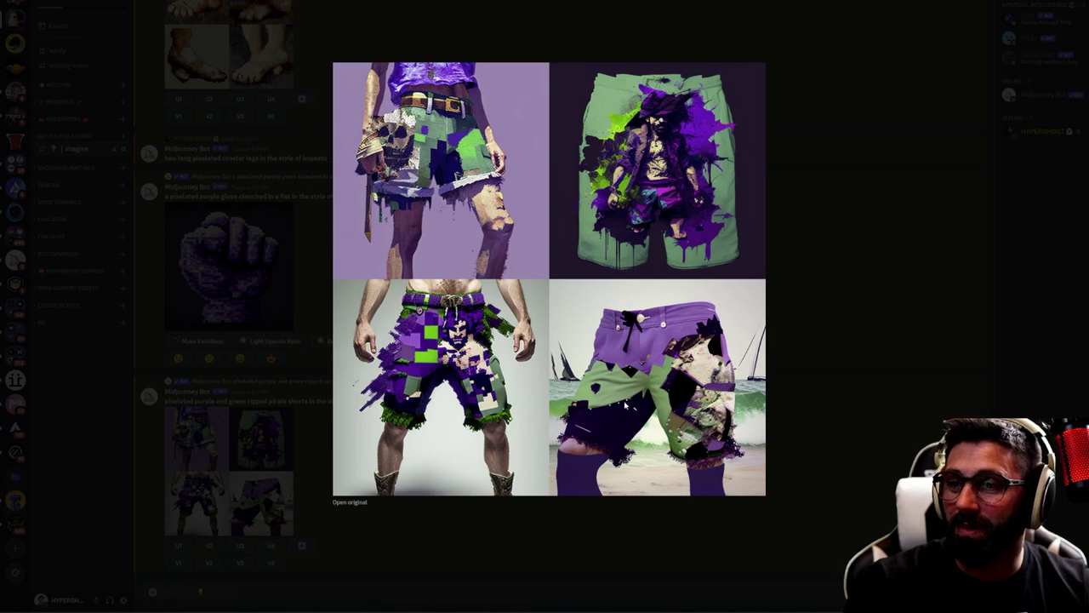
click(851, 319)
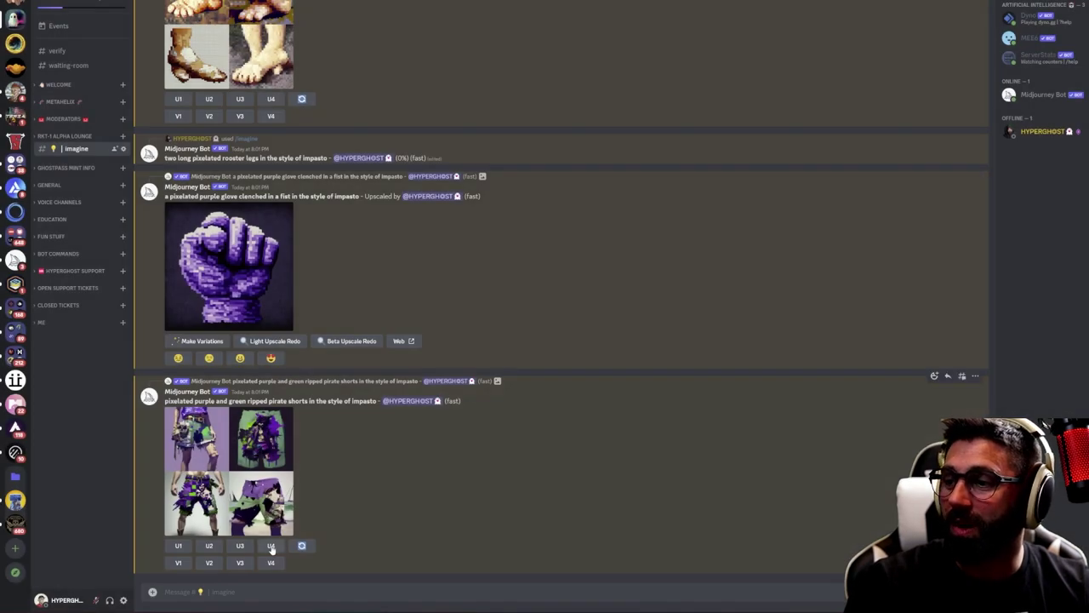
click(271, 564)
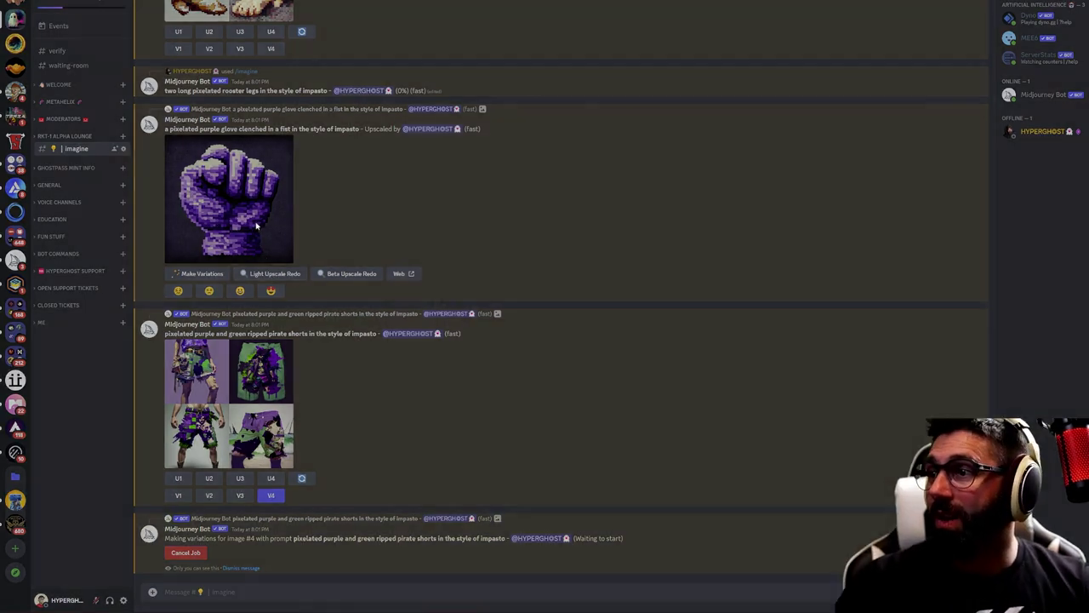
Place the upscaled purple fist in the Photoshop collage, shrunk and rotated about a quarter turn clockwise, over the middle of the spear shaft
click(255, 226)
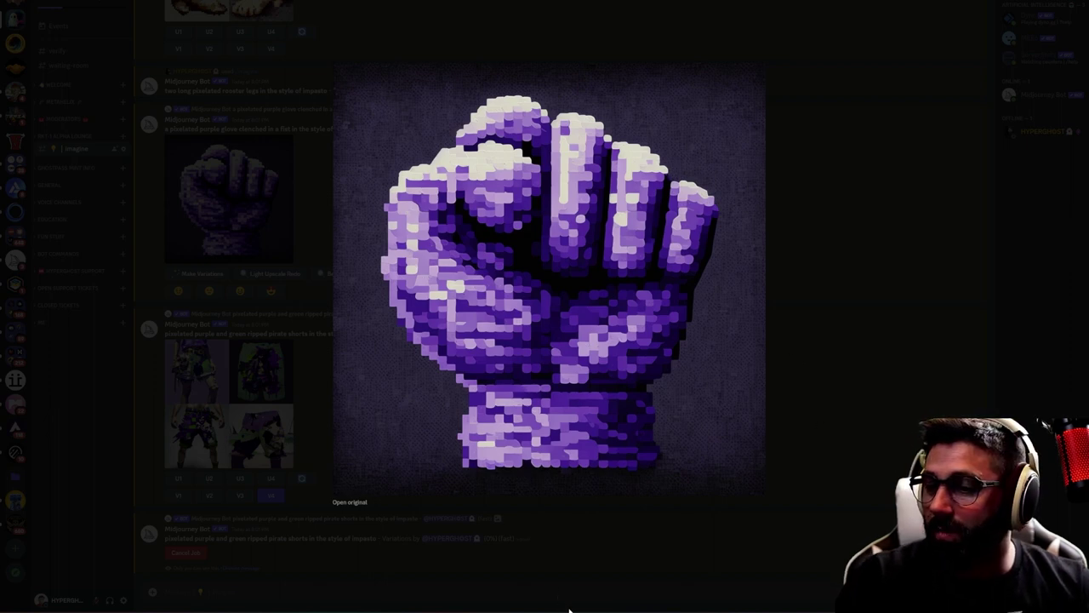
key(alt+Tab)
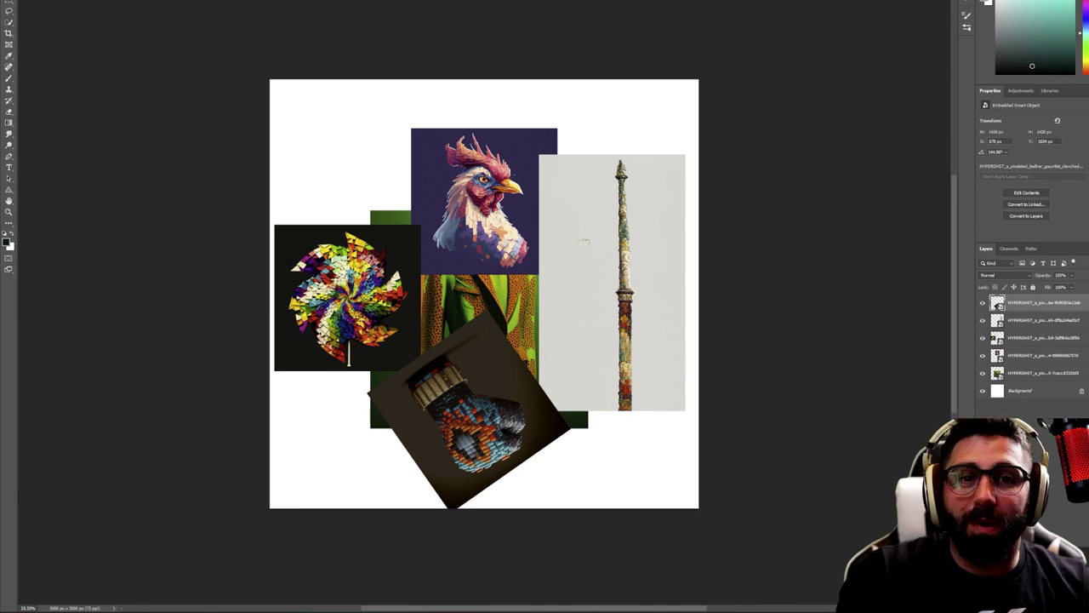
drag(670, 322, 498, 320)
drag(568, 221, 599, 421)
drag(468, 247, 573, 246)
drag(654, 218, 607, 272)
mouse_move(563, 338)
mouse_down()
mouse_move(584, 340)
mouse_move(574, 349)
mouse_up()
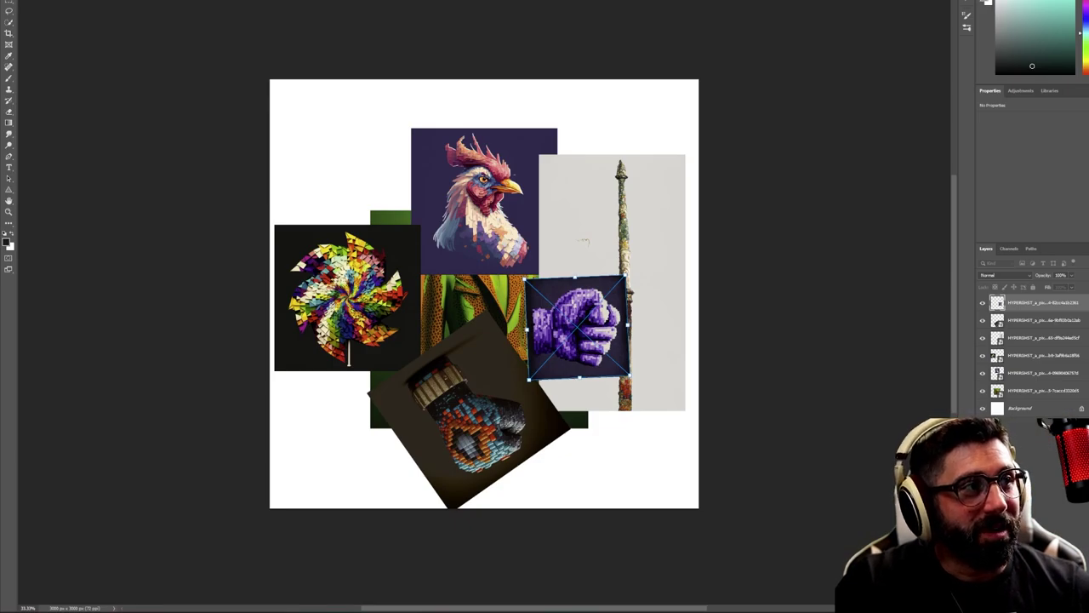
Display the reference rooster picture enlarged beside the collage and compare the spear-holding glove with the placed fist
drag(596, 116, 844, 75)
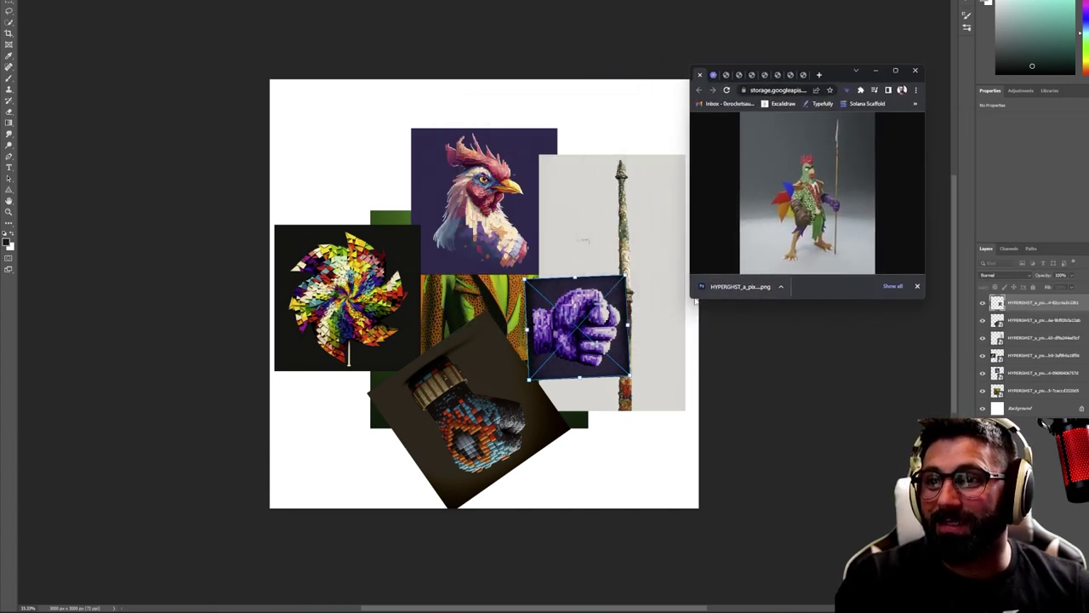
drag(697, 299, 647, 415)
drag(835, 79, 860, 113)
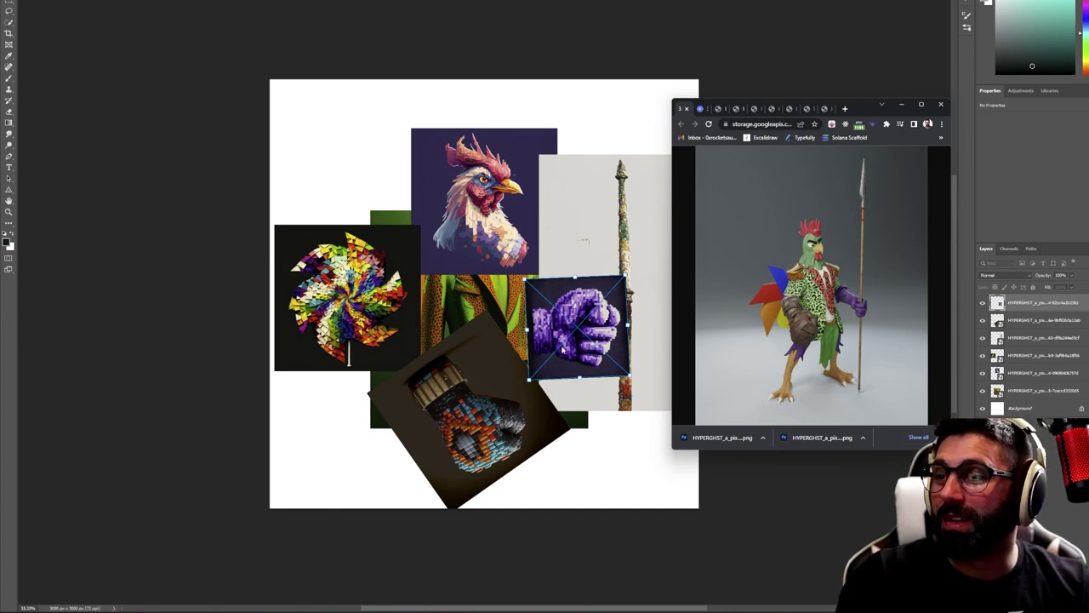
drag(860, 110, 1088, 110)
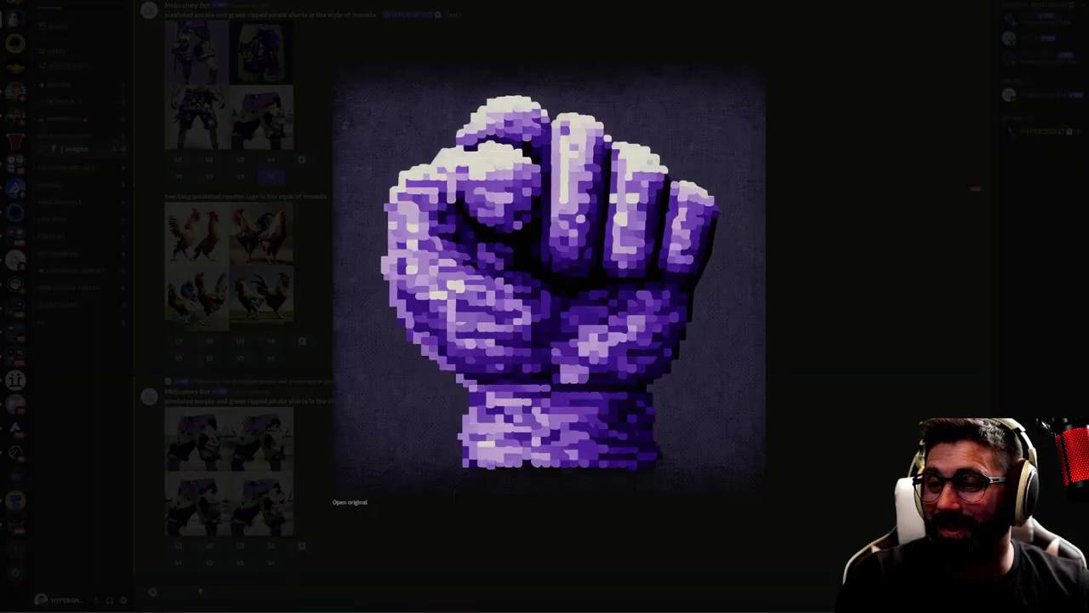
Examine the pirate shorts variations at full size in Discord and upscale the fourth image
click(856, 319)
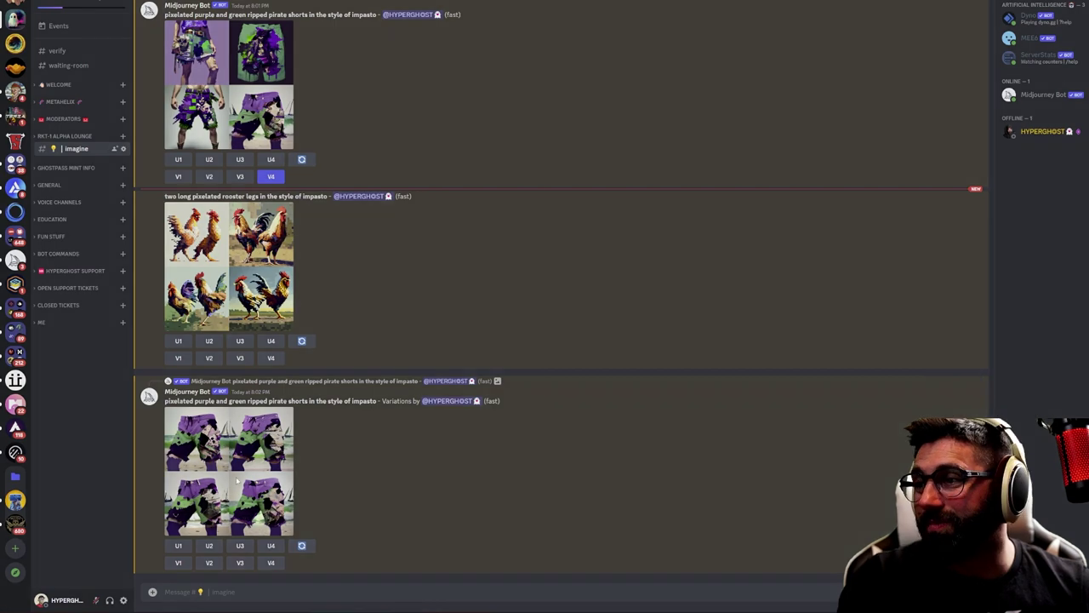
click(237, 481)
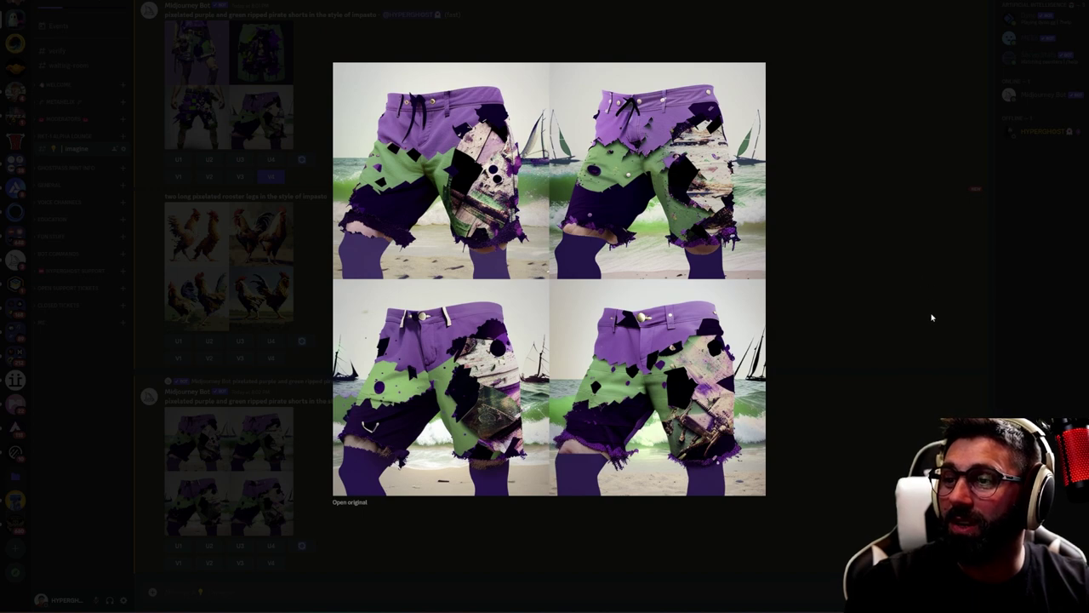
click(932, 318)
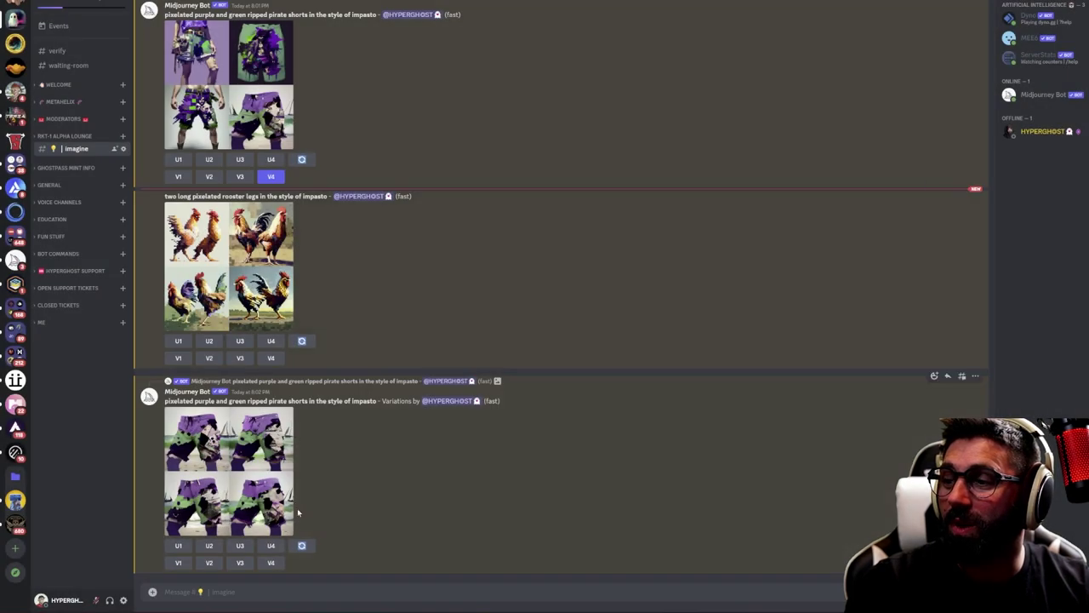
click(270, 545)
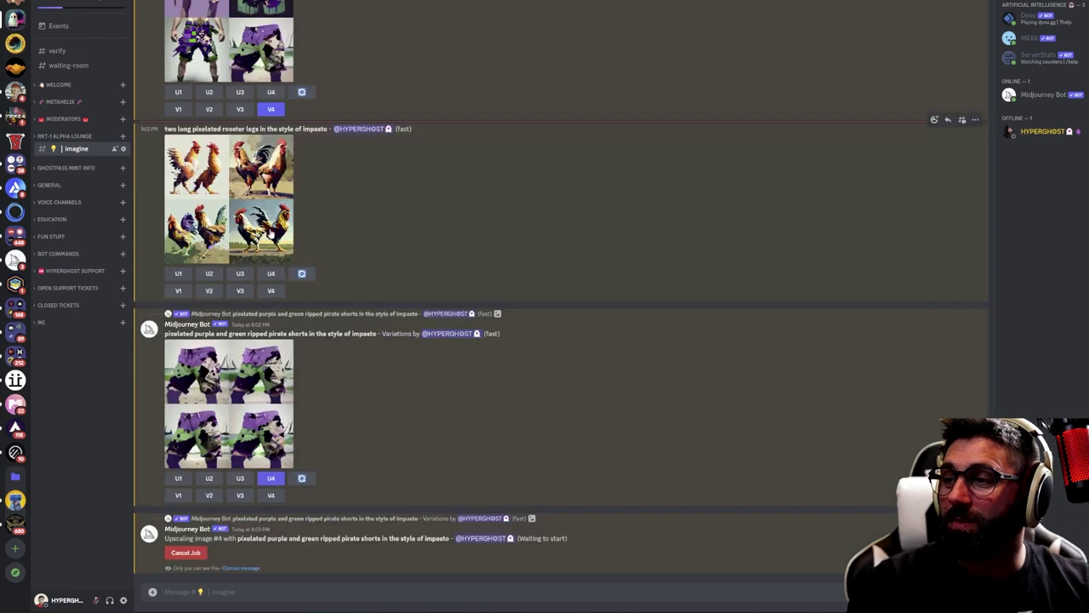
Enlarge the "two long pixelated rooster legs" grid to examine its four generated images
click(229, 195)
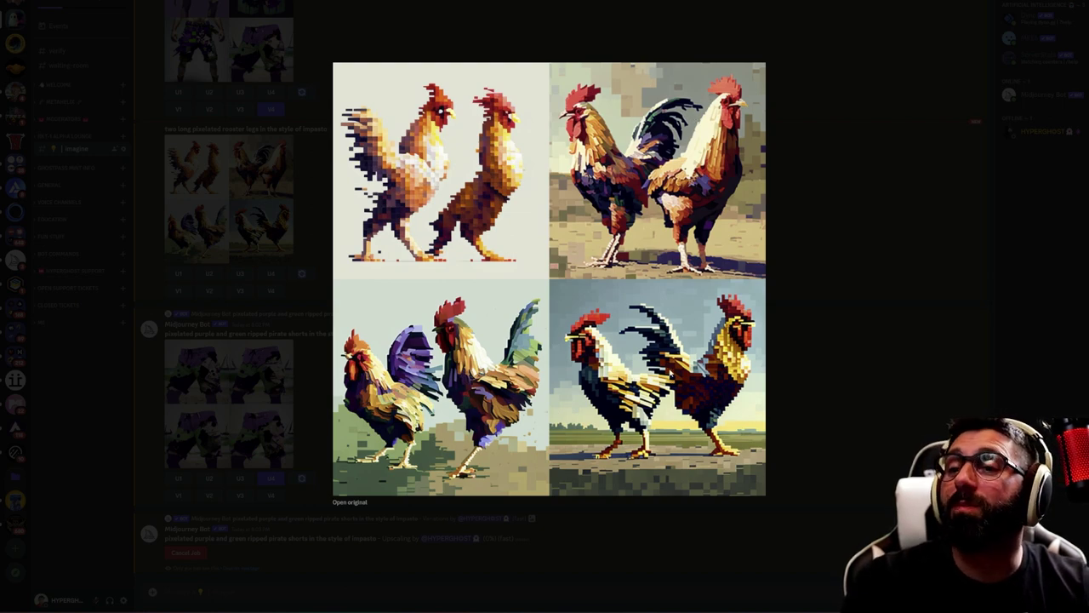
click(903, 217)
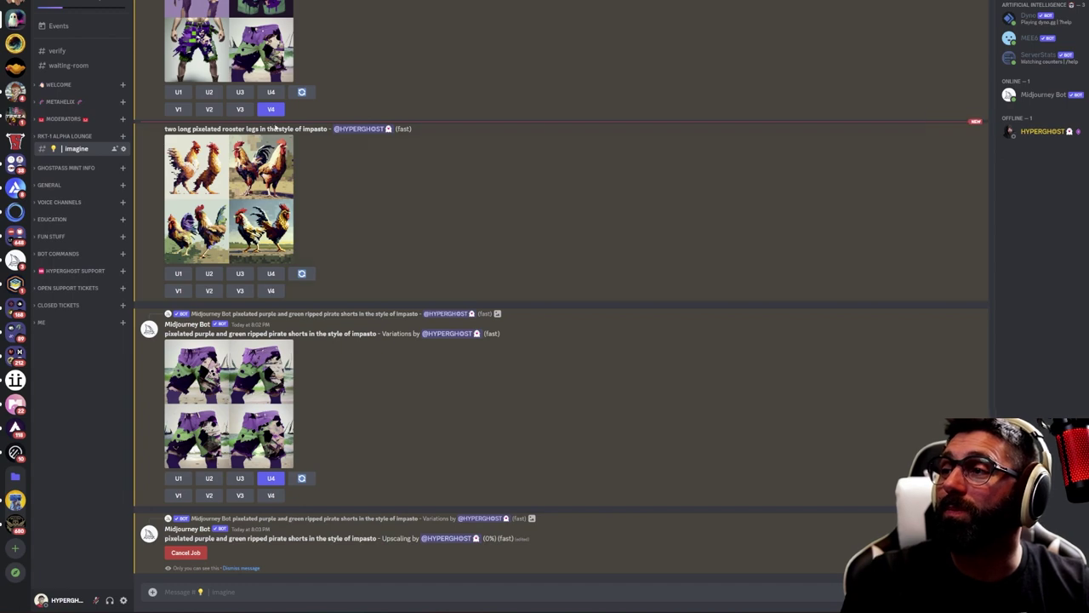
scroll(326, 185, up, 5)
scroll(333, 190, down, 5)
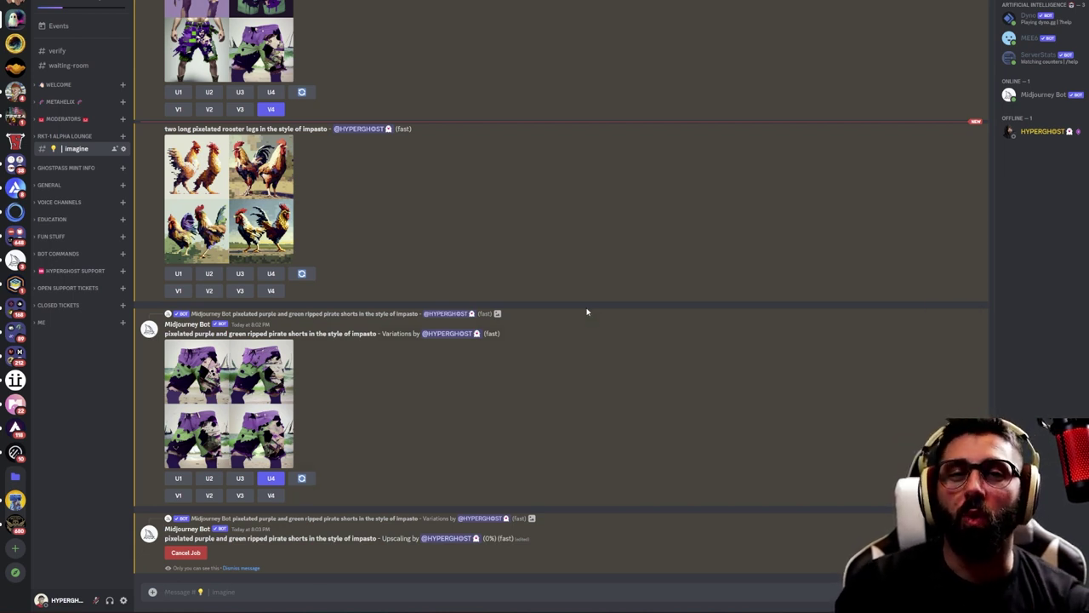
Submit the /imagine prompt "a long skinny pixelated chicken leg and foot painted in the style of impasto"
text(/ima)
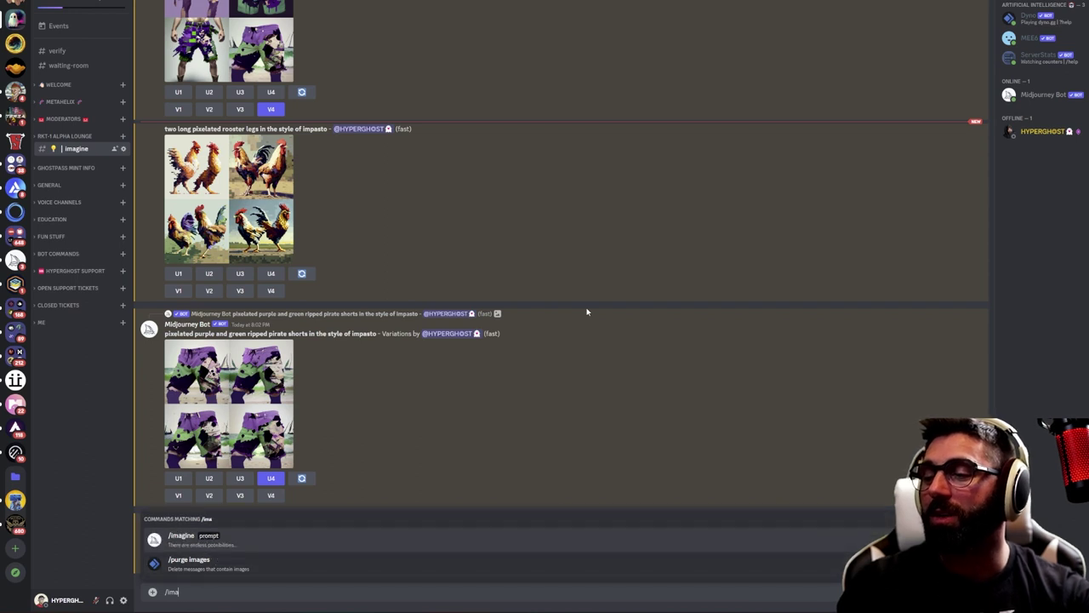
key(Tab)
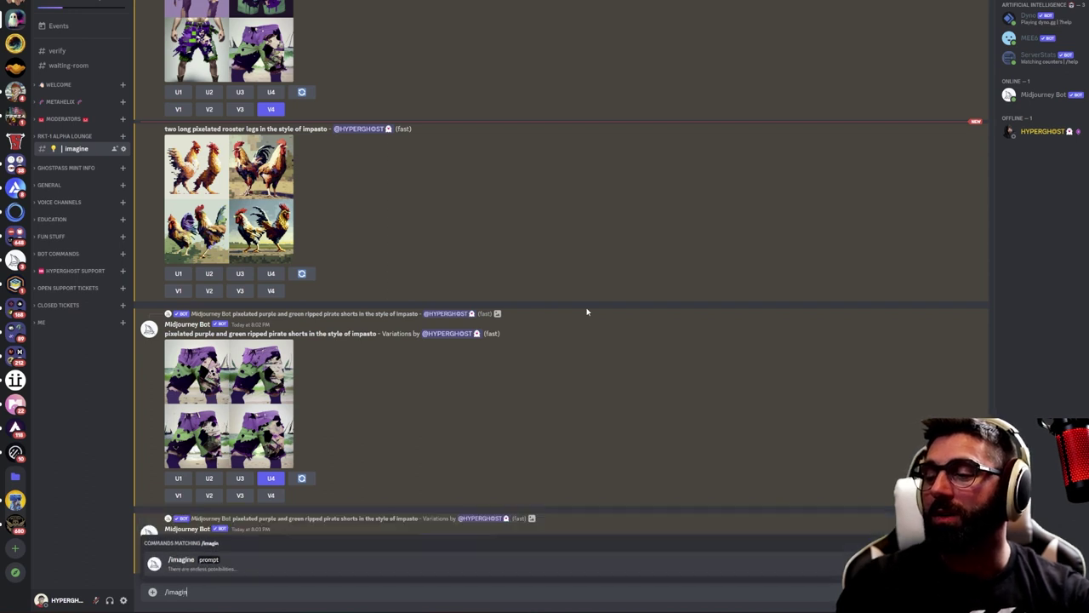
text(a long sk)
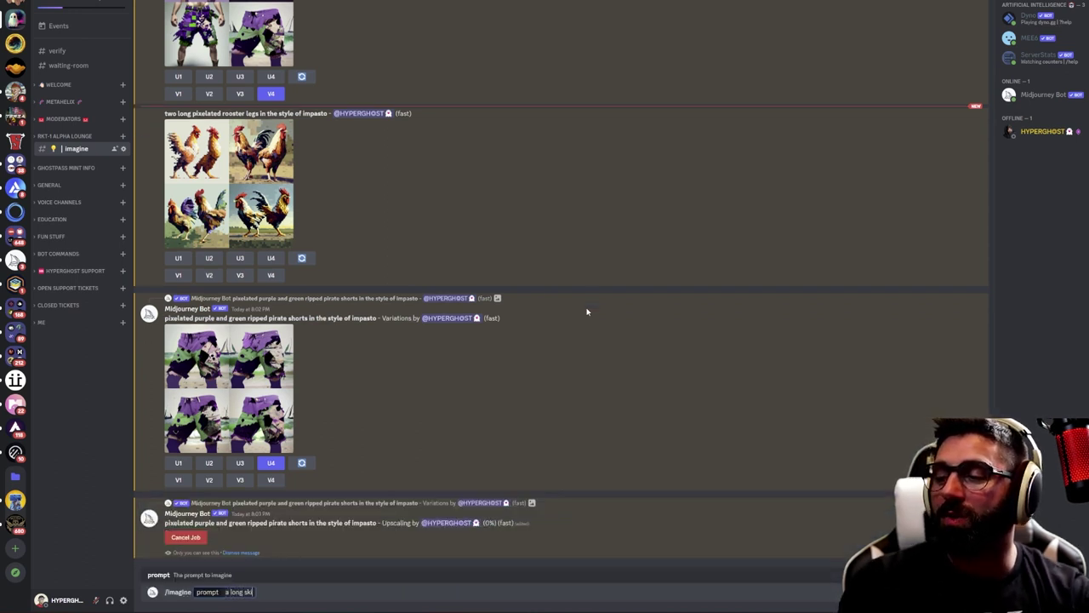
text(inny chicken leg)
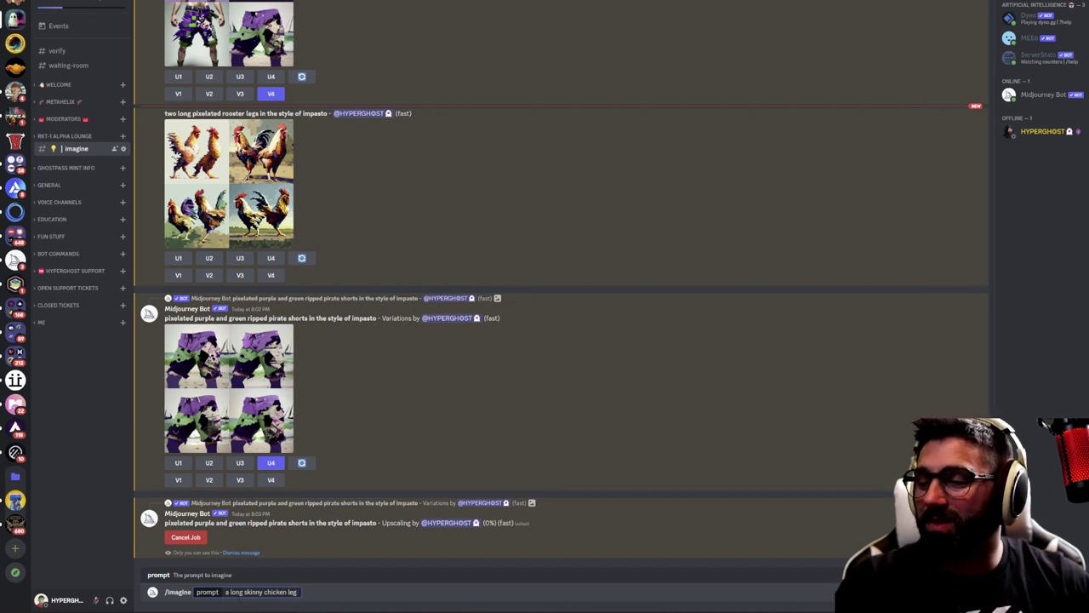
text(pixelated)
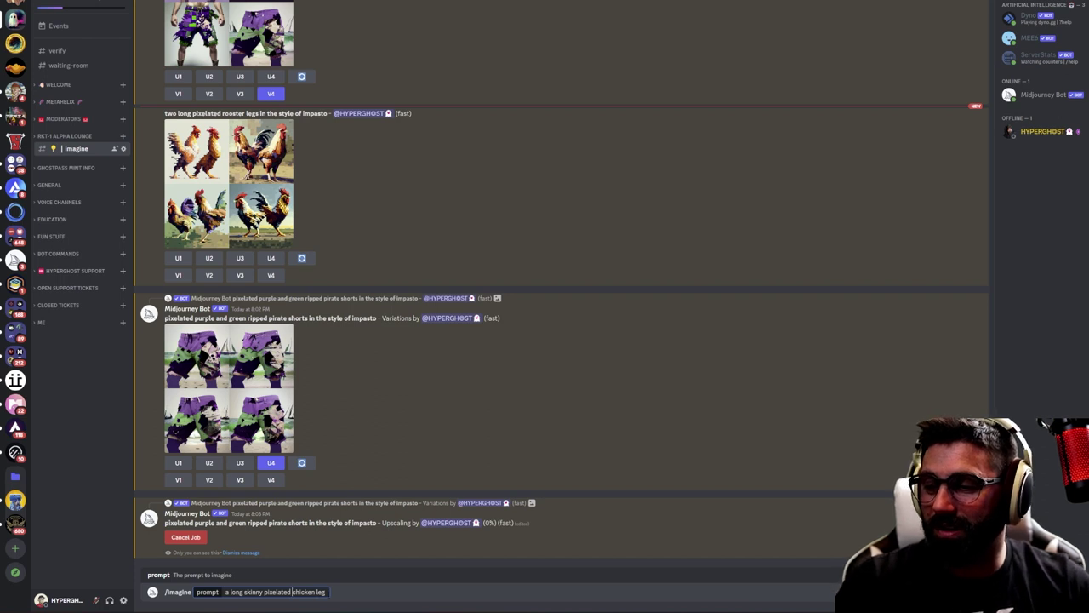
key(End)
text(in)
key(BackSpace)
key(BackSpace)
key(BackSpace)
text(painted int he)
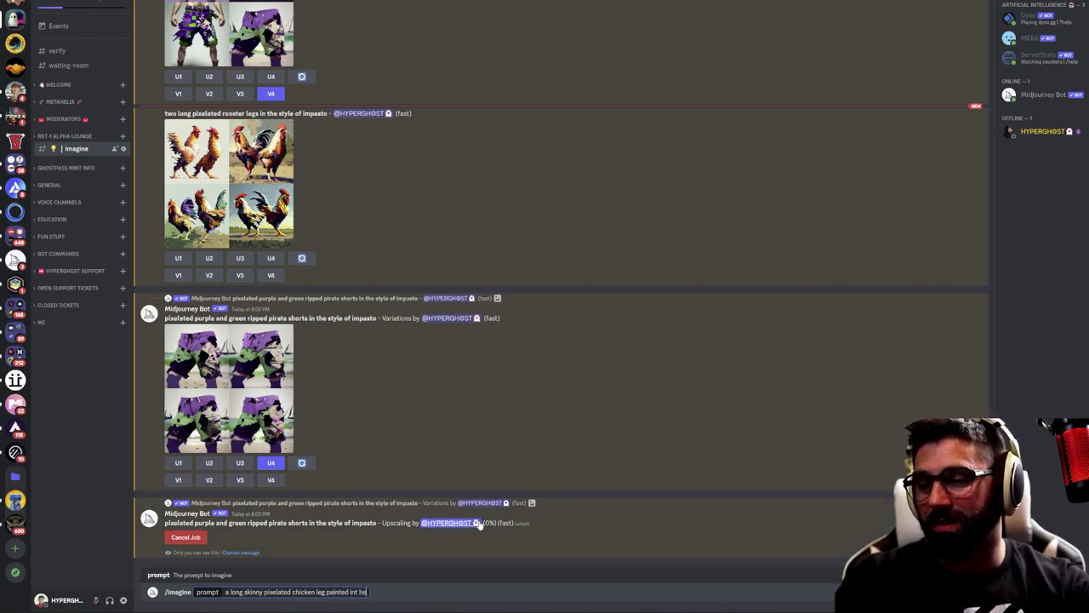
key(BackSpace)
key(BackSpace)
key(BackSpace)
key(BackSpace)
text(the style of impasto)
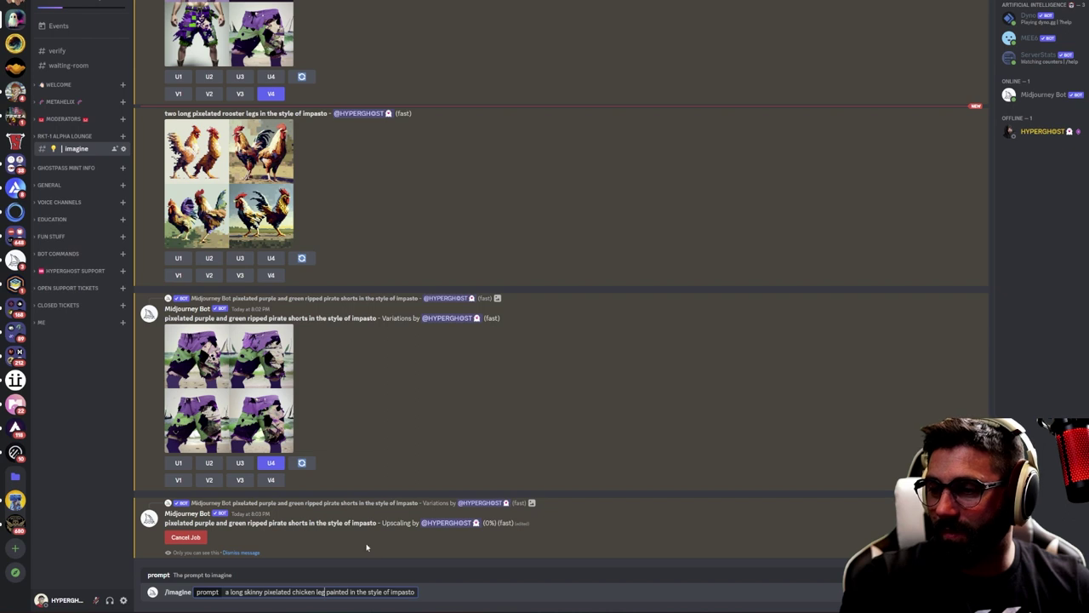
text( and foot)
key(Return)
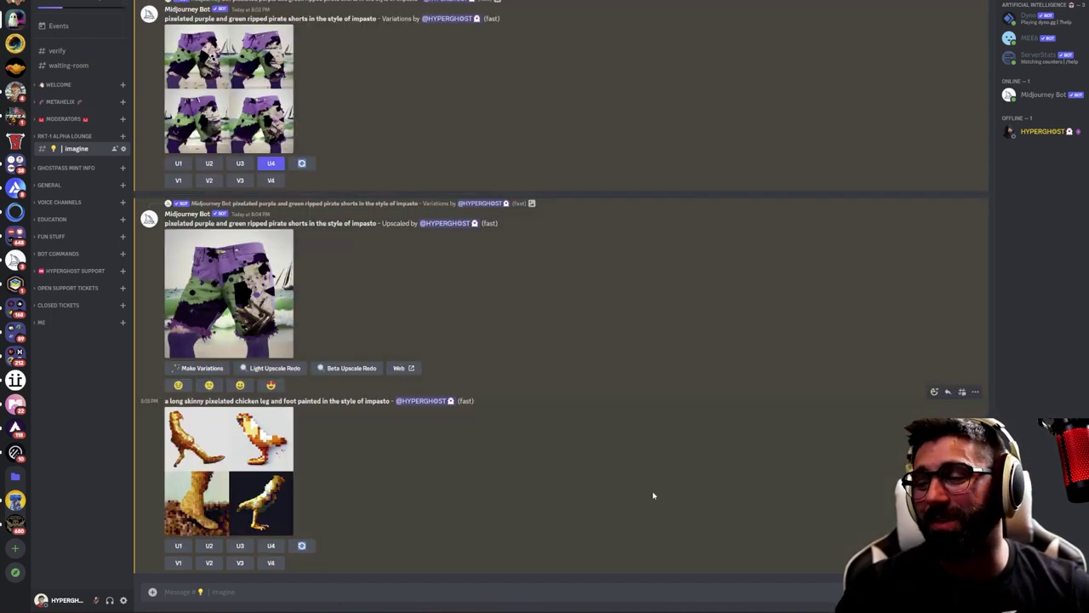
Check the chicken legs reference photo and start an /imagine prompt with that photo's web address
drag(1088, 143, 614, 54)
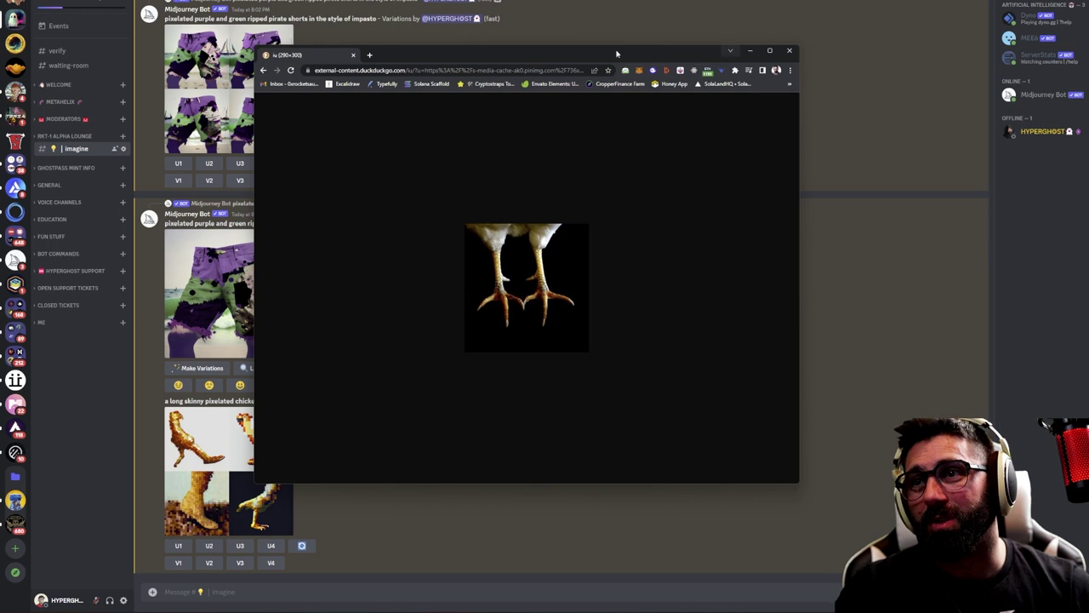
click(791, 52)
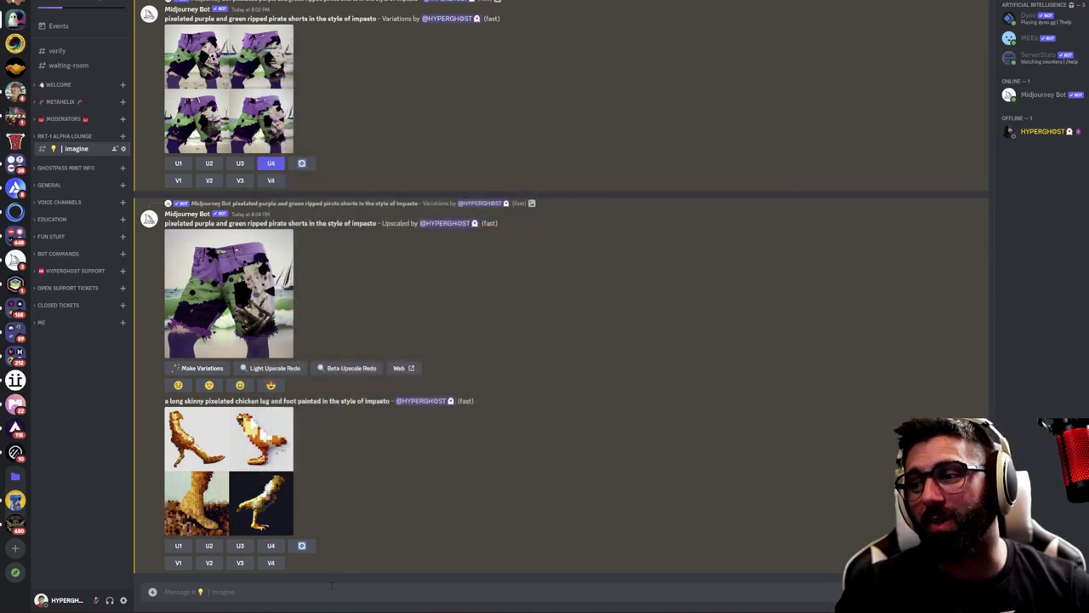
text(/imagine)
key(Tab)
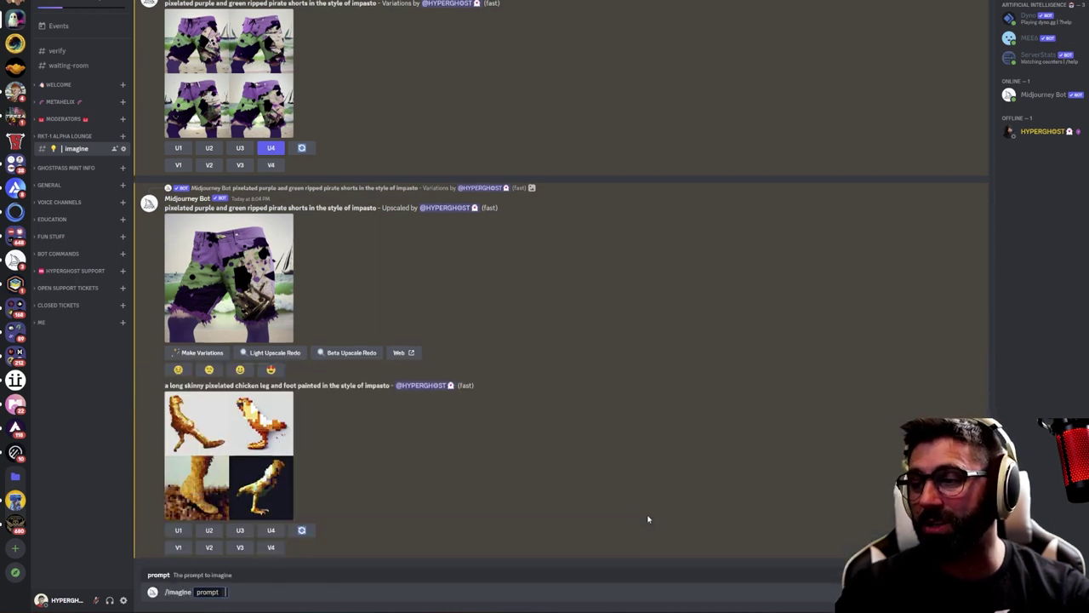
text(https://external-content.duckduckgo.com/iu/?u=https%3A%2F%2Fs-media-cache-ak0.pinimg.com%2F736x%2F3f%2Ffc%2Fc2%2F3ffcc2b52ea96ff9a6fadb529ef0555c.jpg&f=1&nofb=1&ipt=0146f0f2af92315314e399546220d23a1300a90676350e323b9b7b58d34cb4c6&ipo=images)
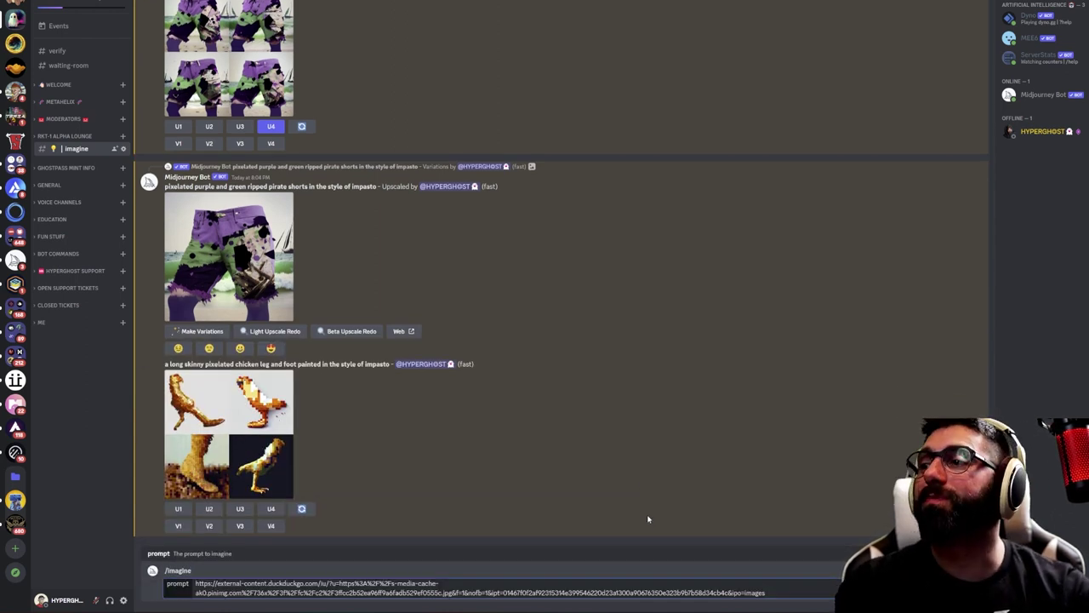
Reuse "pixelated rooster legs in the style of impasto" from the earlier prompt after the image address and submit the /imagine prompt
scroll(527, 286, up, 10)
scroll(524, 284, up, 5)
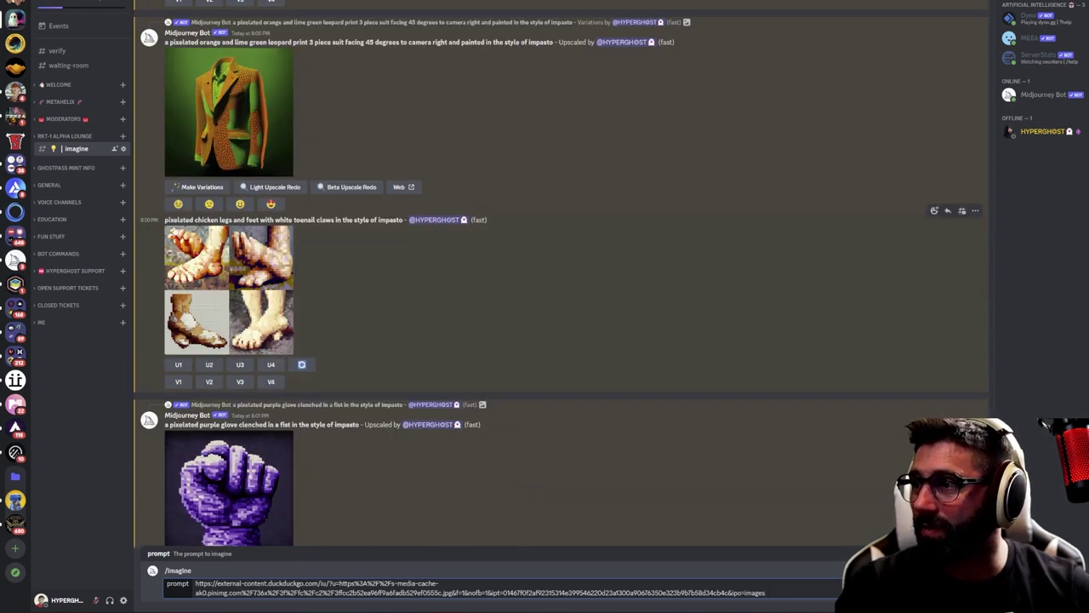
drag(323, 215, 371, 219)
scroll(323, 255, down, 15)
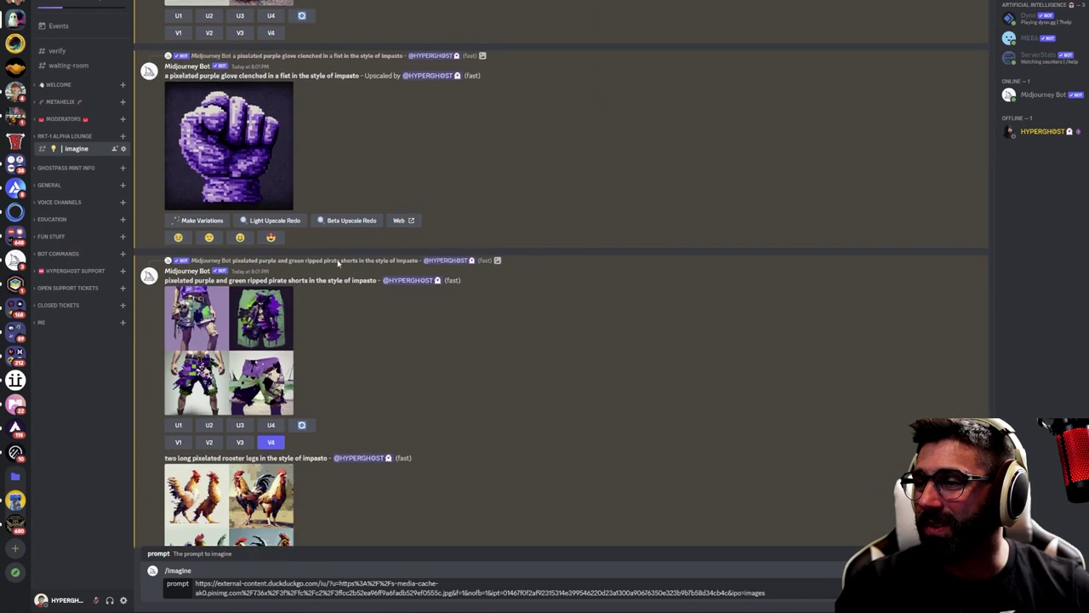
scroll(336, 265, down, 5)
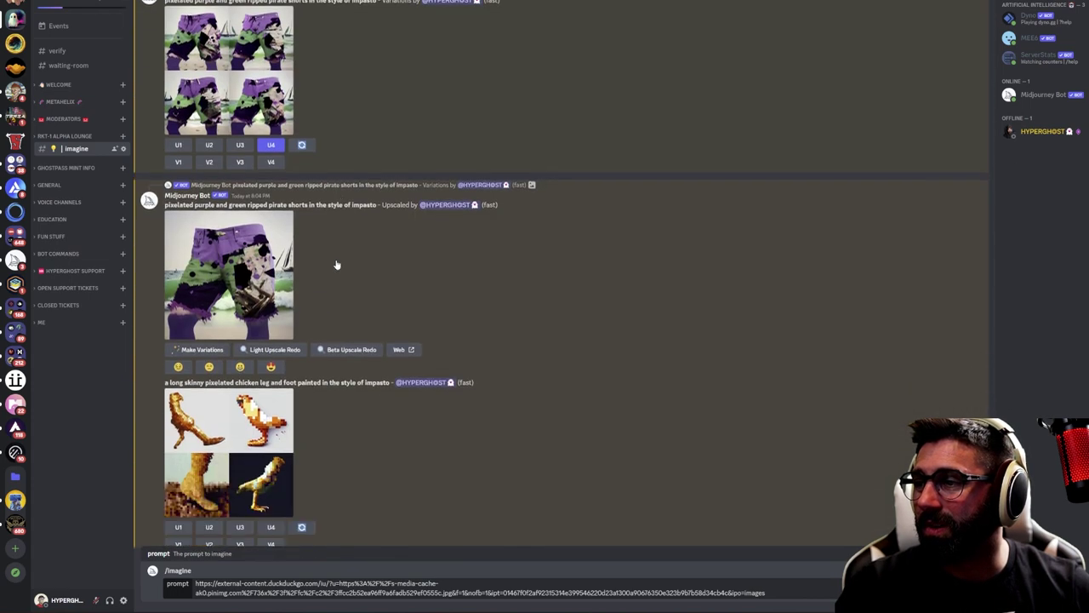
scroll(364, 317, up, 1)
scroll(366, 320, up, 10)
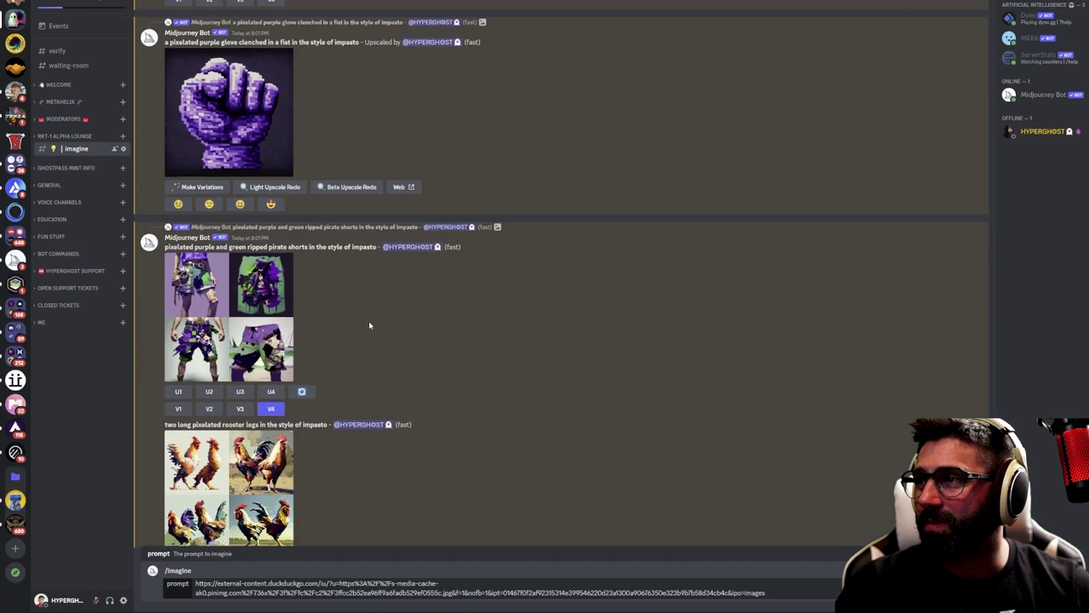
scroll(368, 325, up, 5)
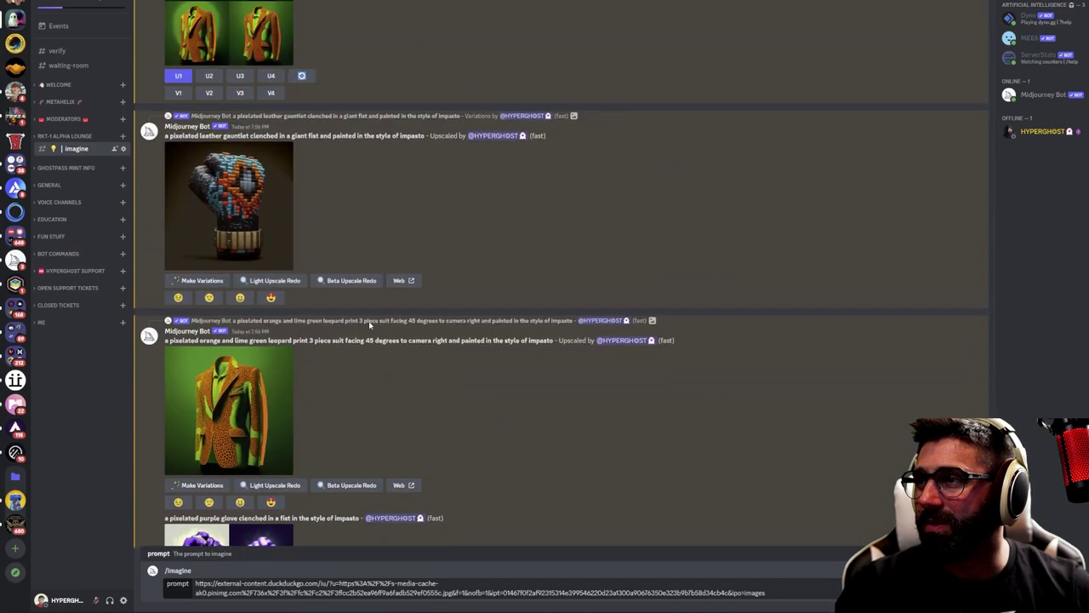
scroll(367, 330, down, 7)
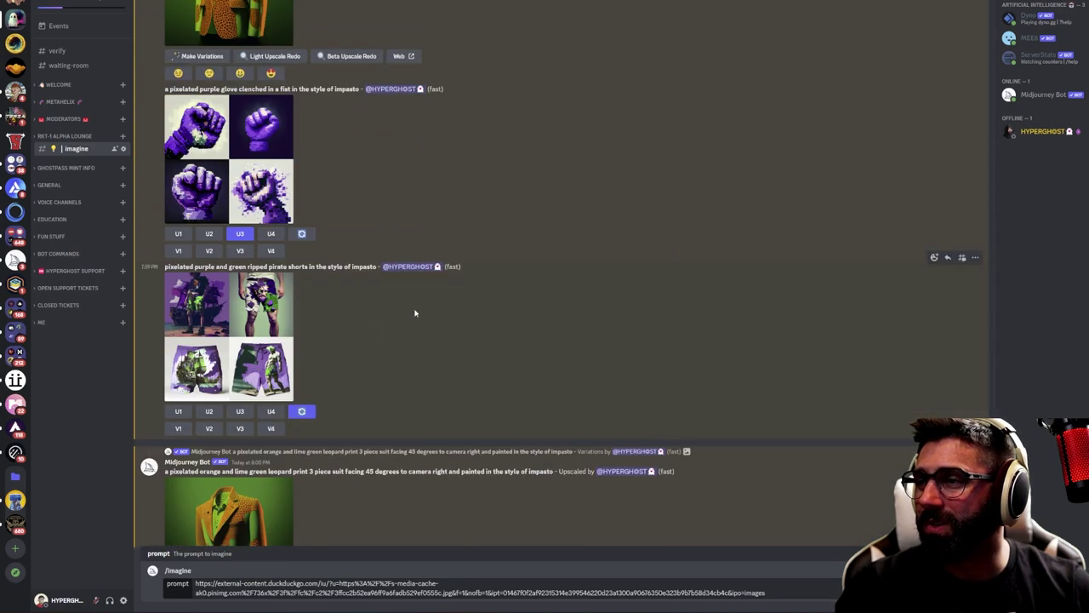
scroll(511, 307, down, 3)
scroll(698, 323, down, 3)
scroll(775, 347, down, 10)
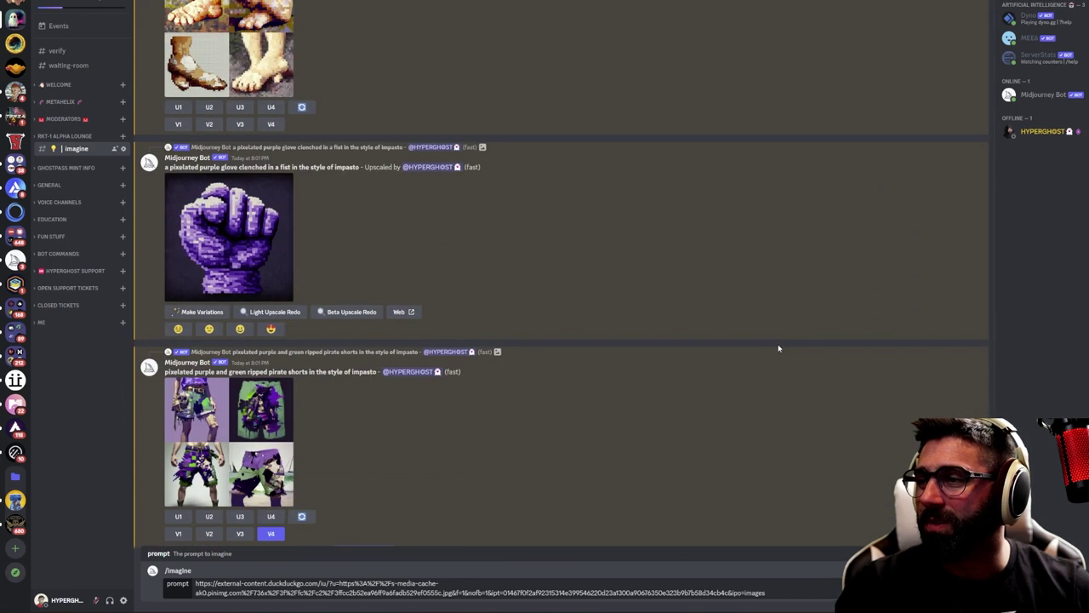
scroll(775, 350, down, 3)
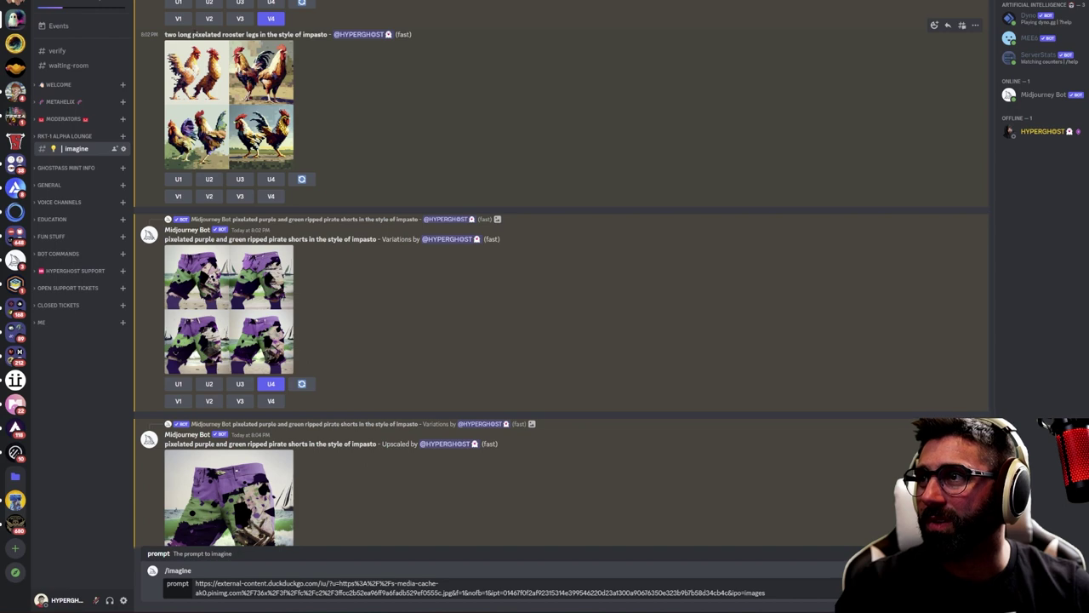
drag(192, 34, 327, 34)
scroll(547, 372, down, 3)
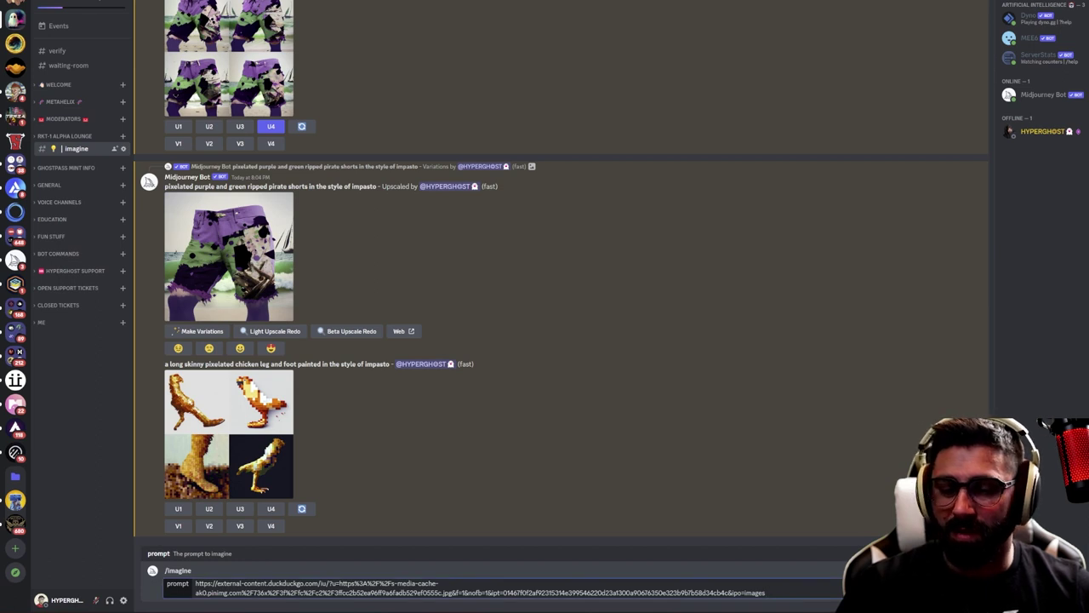
key(Return)
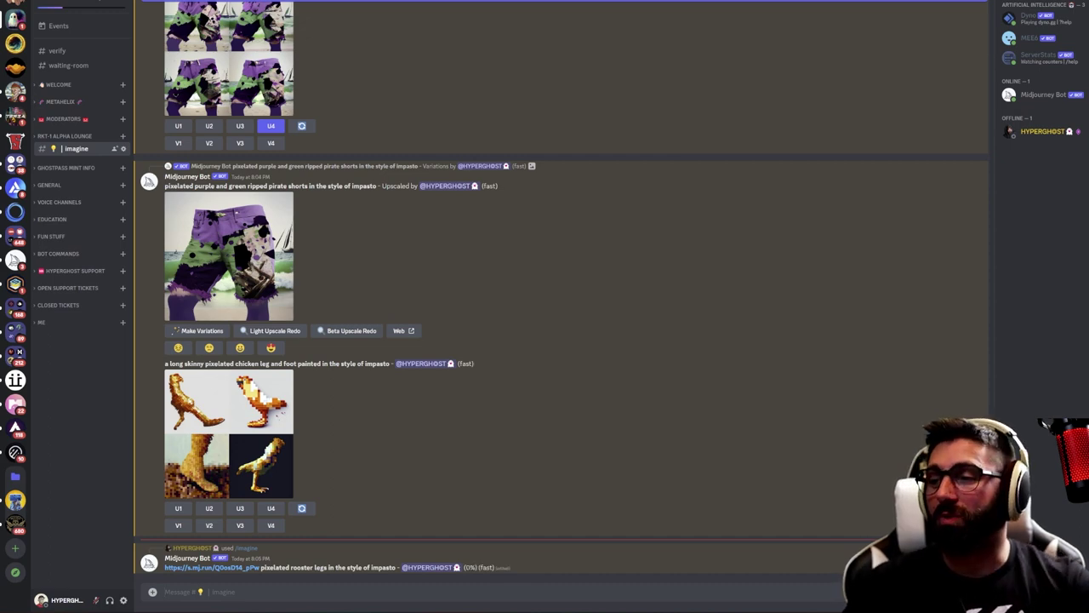
Enlarge the "long skinny pixelated chicken leg and foot" grid to examine its four images, and look over the nearby results
click(286, 452)
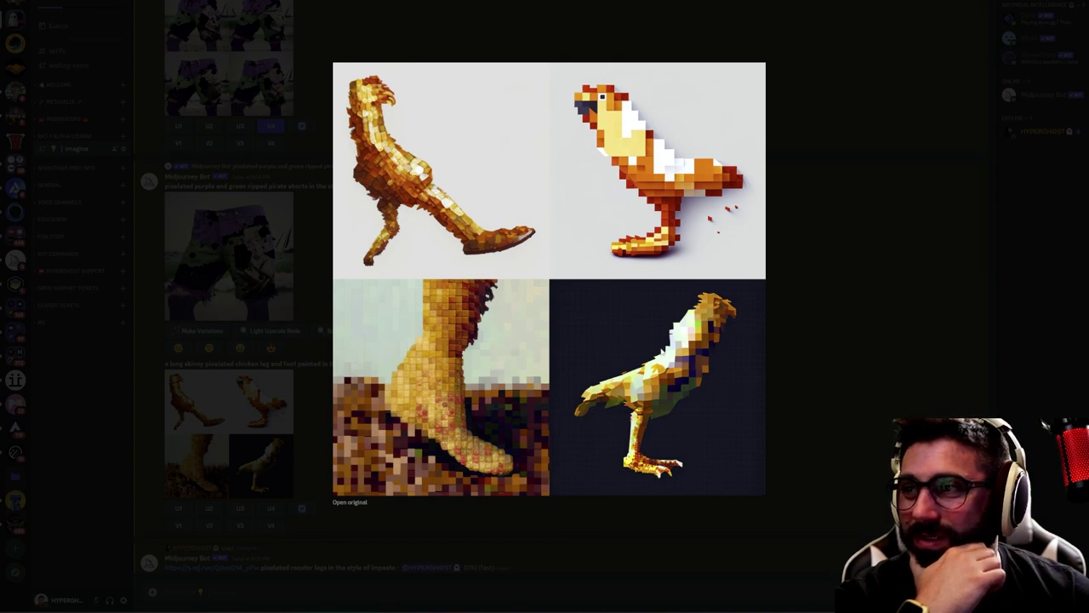
click(922, 297)
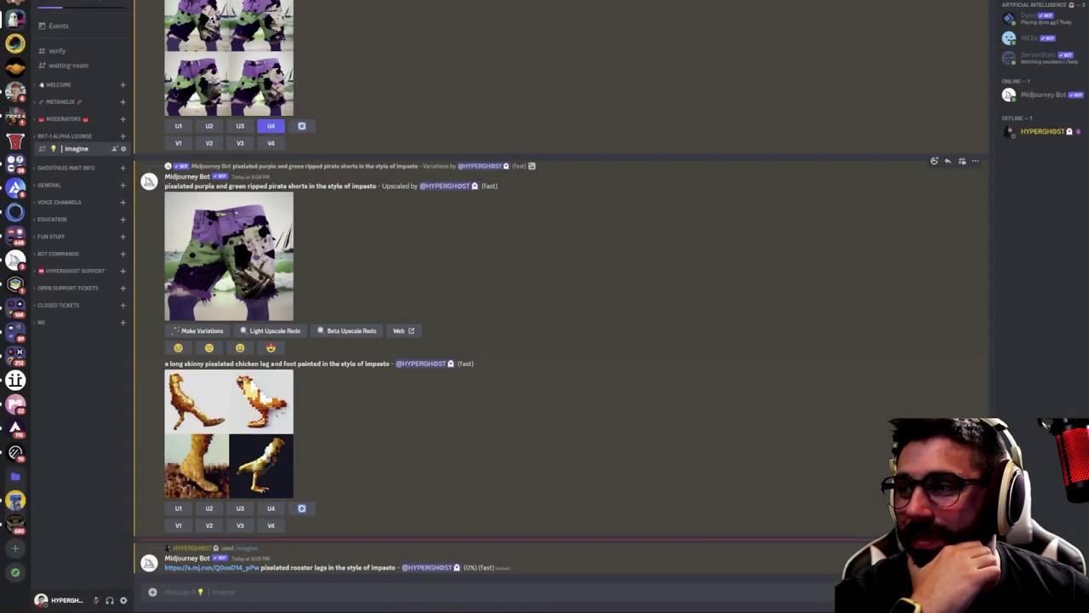
click(269, 375)
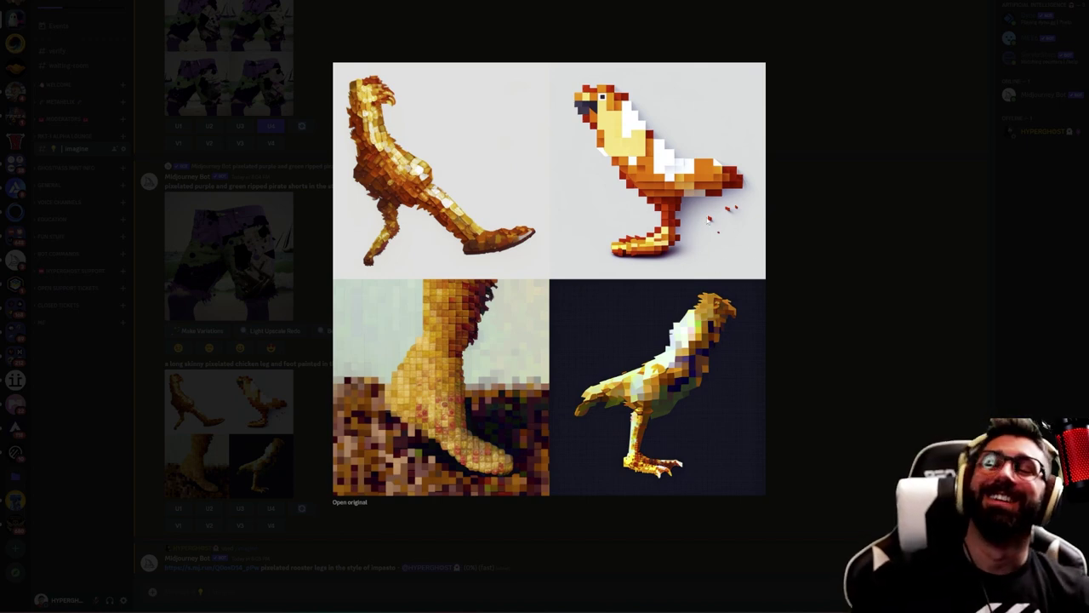
click(854, 291)
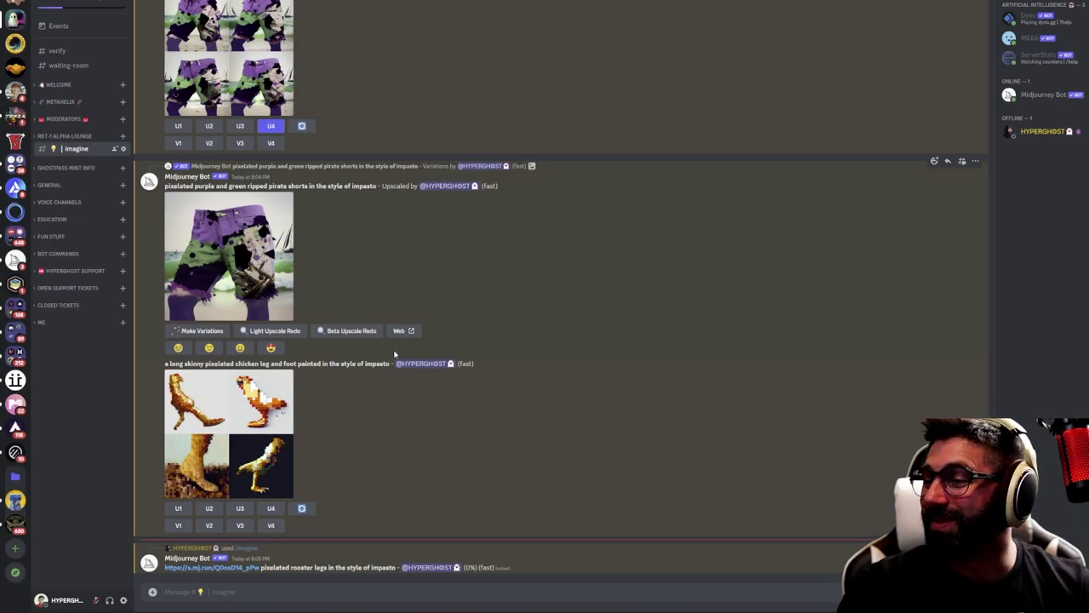
scroll(469, 287, up, 3)
scroll(469, 287, down, 3)
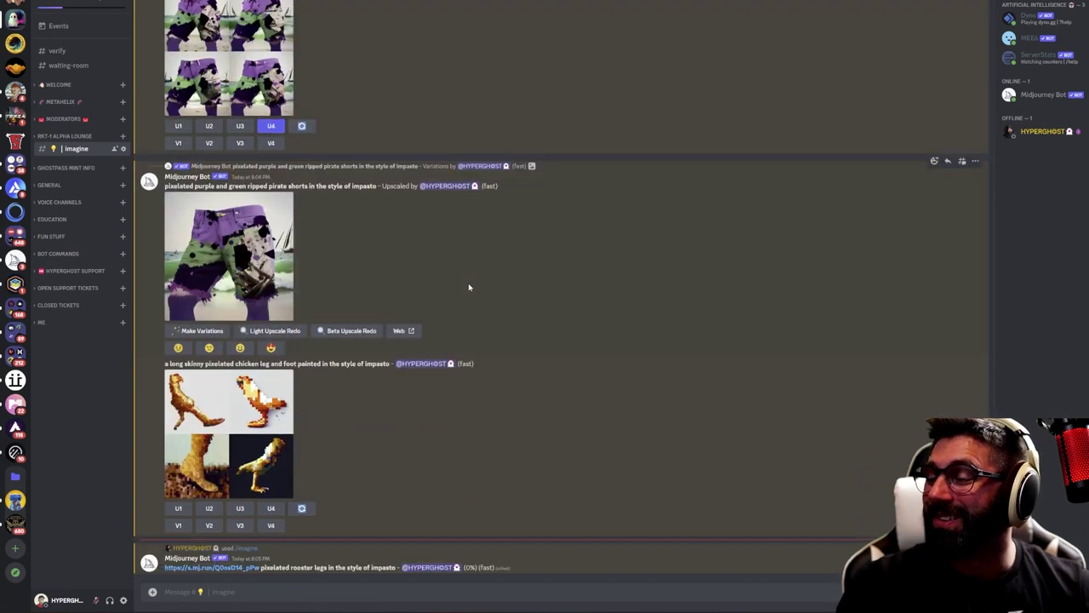
scroll(468, 287, up, 5)
scroll(469, 287, down, 5)
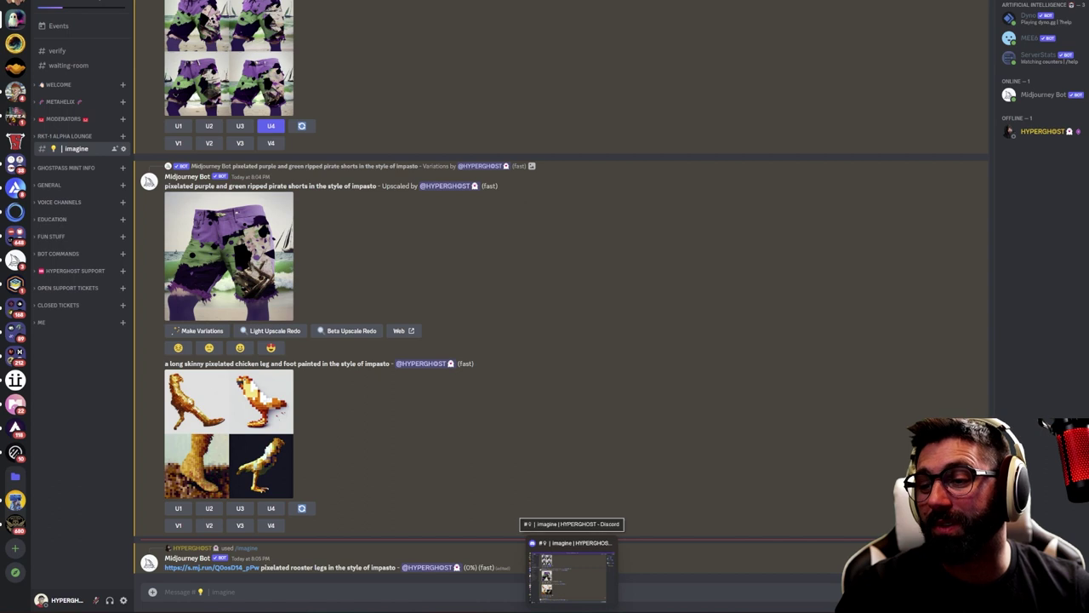
Switch to the Photoshop collage and add a layer mask to the rooster bust layer
click(502, 609)
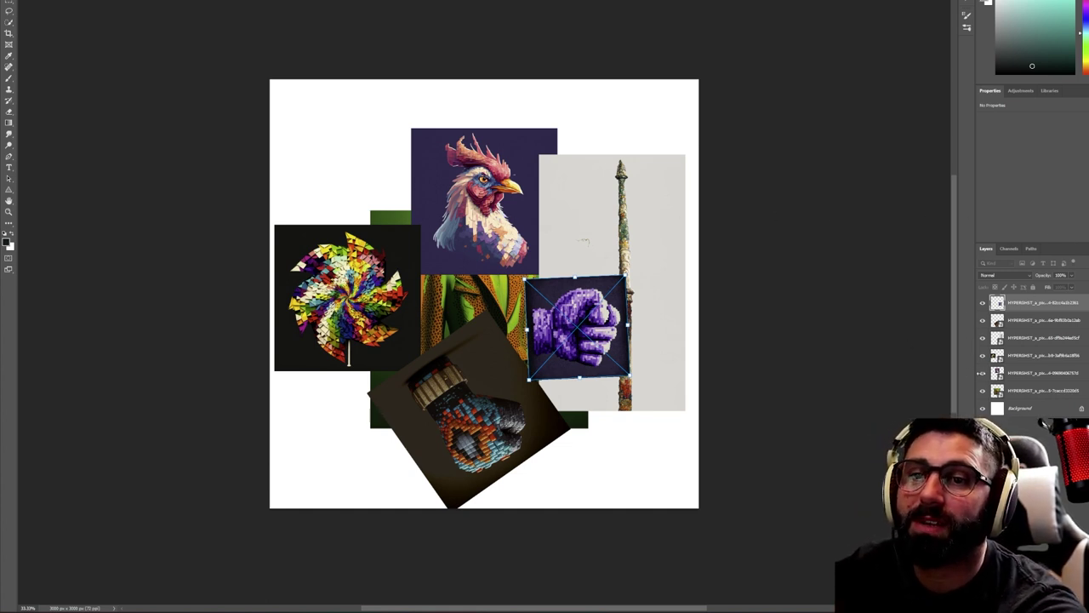
click(982, 373)
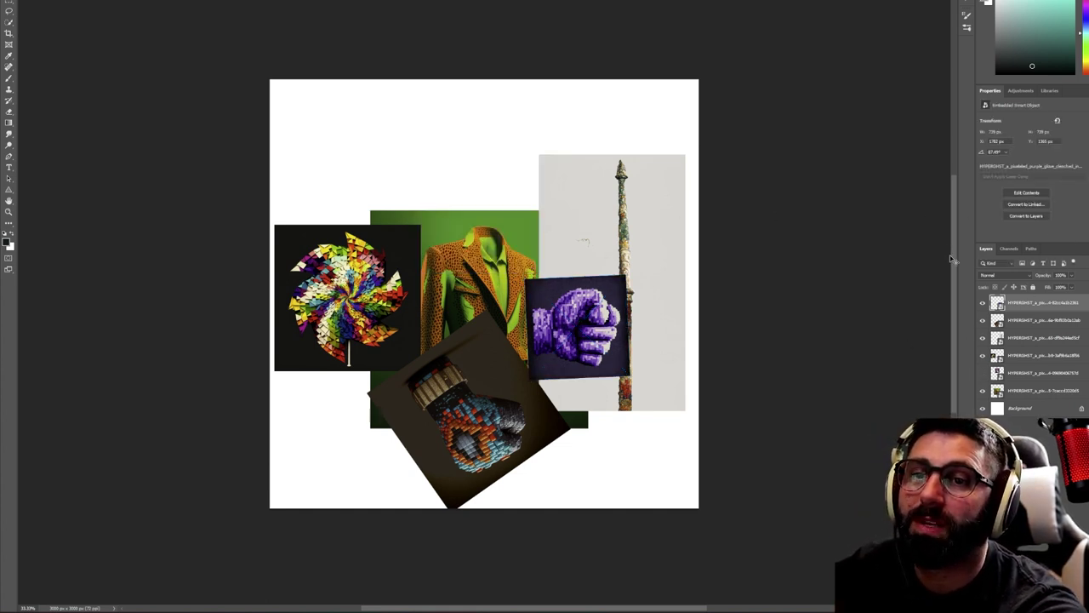
click(982, 374)
click(1002, 374)
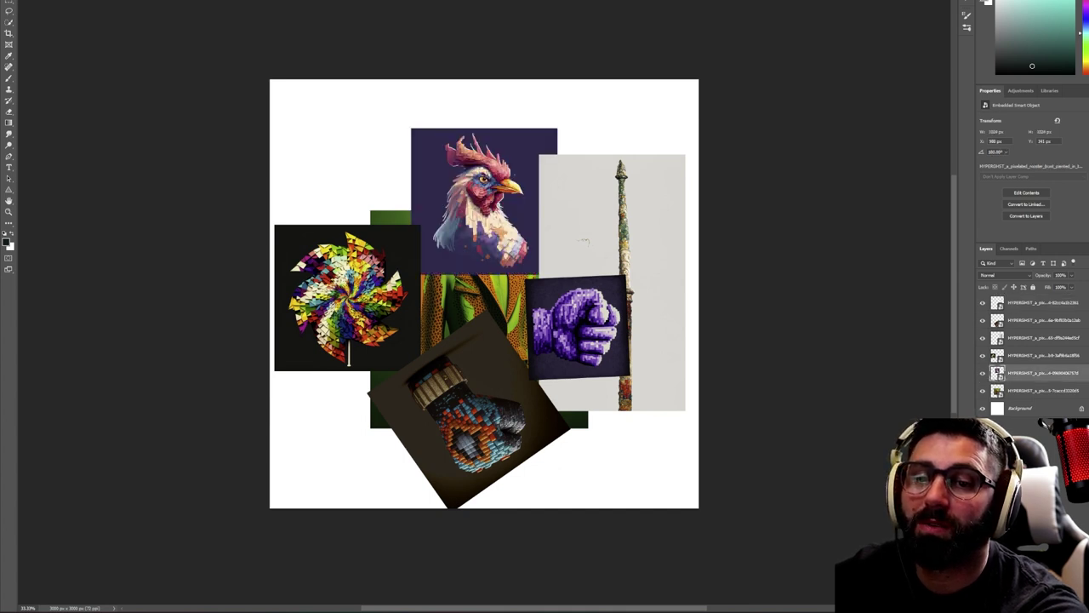
click(1043, 423)
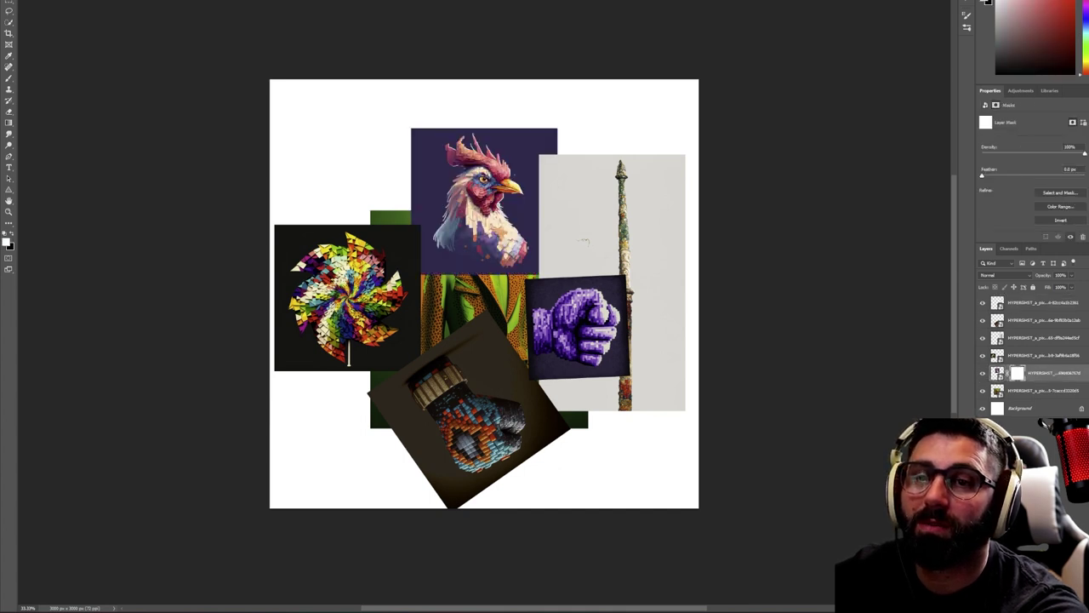
click(9, 78)
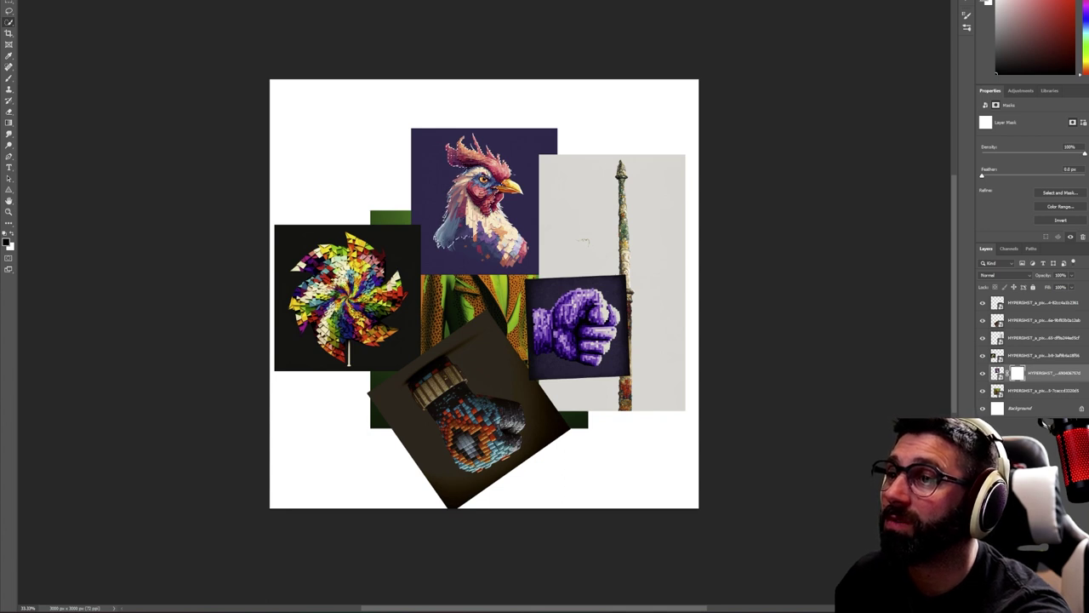
key(ctrl+z)
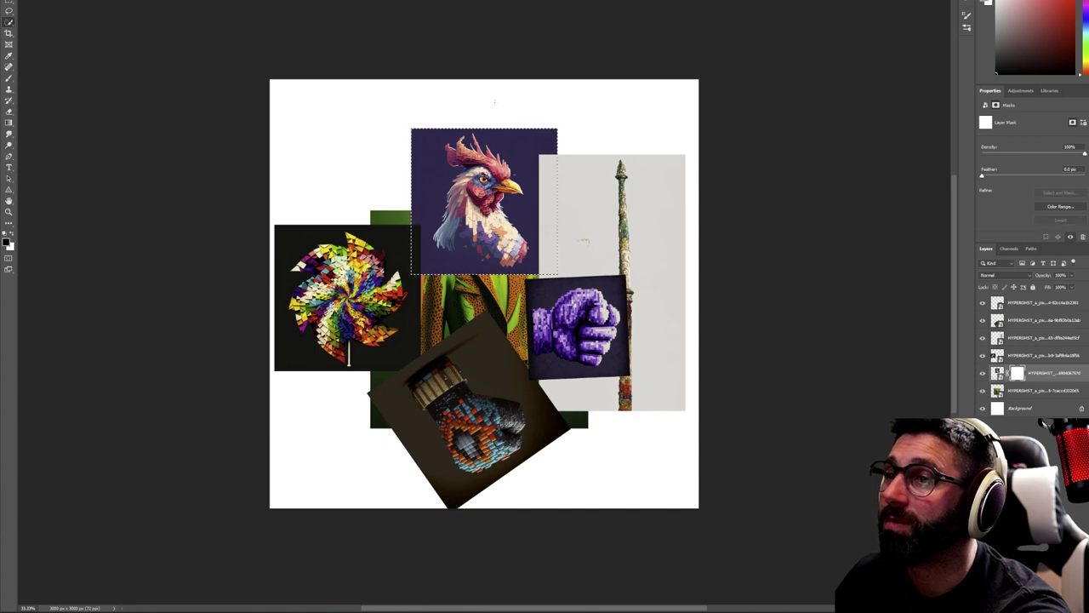
click(121, 0)
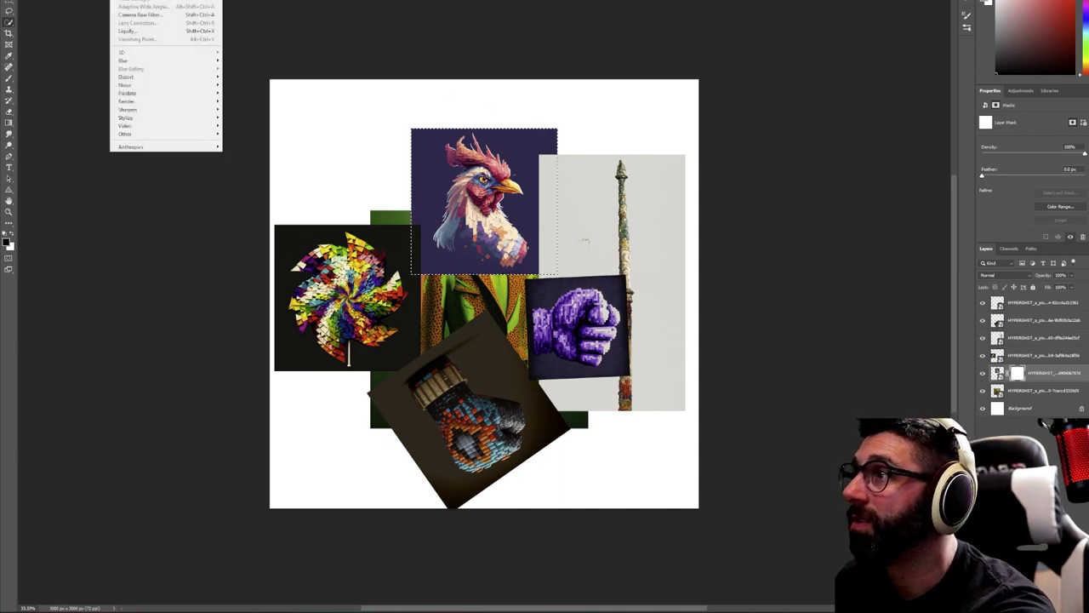
click(106, 0)
Select the whole rooster bust, including its dark lower chest, with the Quick Selection tool and check the selection in Select and Mask
key(z)
drag(499, 201, 524, 181)
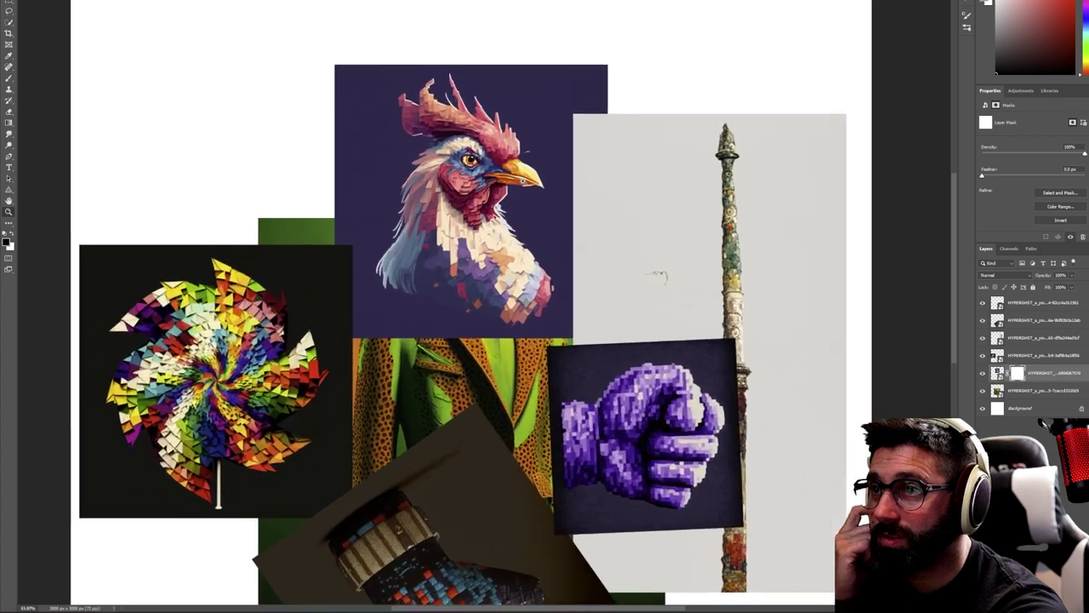
scroll(496, 200, up, 2)
mouse_move(380, 60)
mouse_down()
mouse_move(413, 67)
mouse_move(399, 81)
mouse_move(536, 117)
mouse_move(433, 181)
mouse_move(376, 275)
mouse_move(377, 299)
mouse_move(322, 316)
mouse_up()
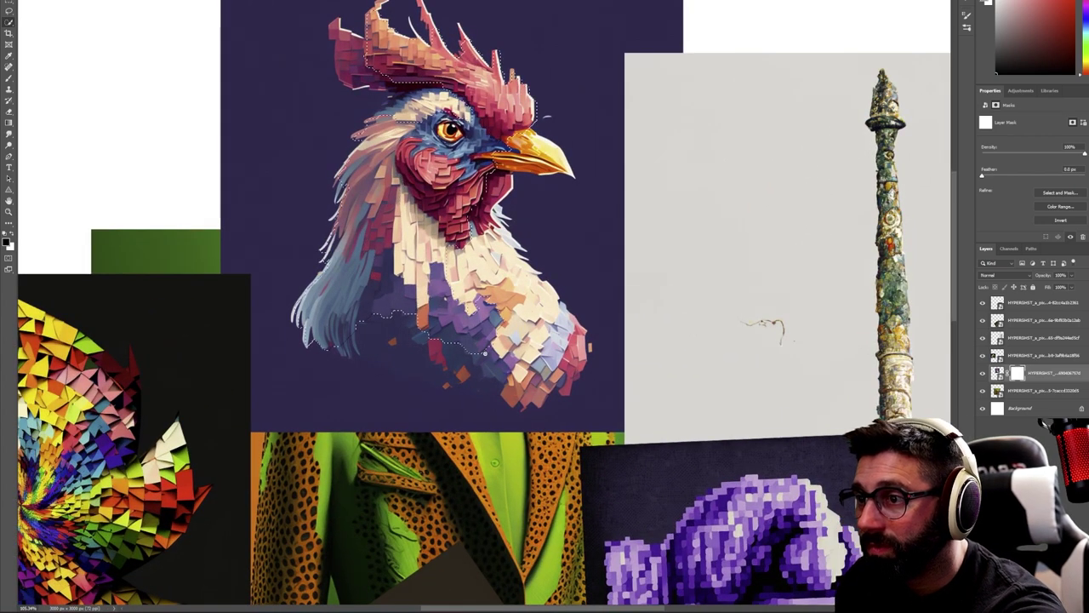
click(540, 364)
drag(438, 186, 479, 155)
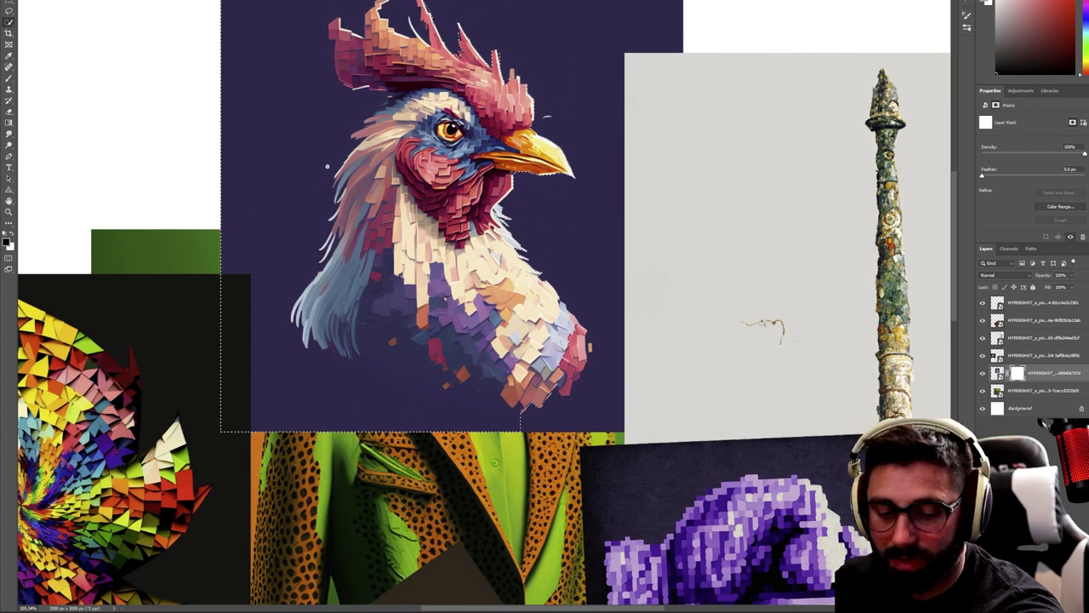
mouse_move(224, 71)
mouse_down()
mouse_move(329, 111)
mouse_move(303, 226)
mouse_move(249, 315)
mouse_move(255, 401)
mouse_move(321, 374)
mouse_move(388, 414)
mouse_move(423, 421)
mouse_up()
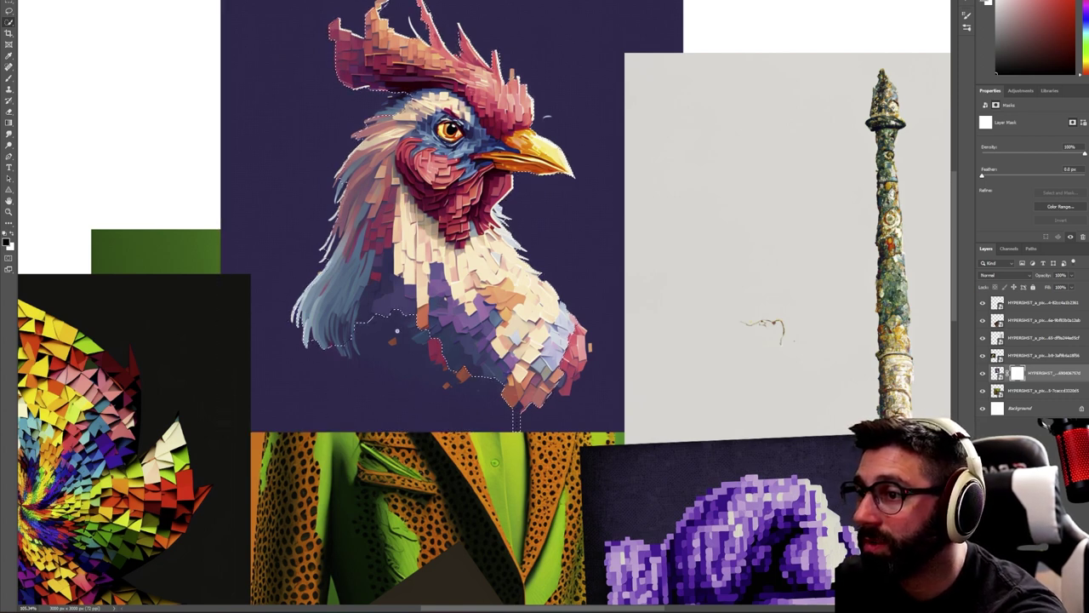
mouse_move(416, 363)
mouse_down()
mouse_move(430, 383)
mouse_move(456, 390)
mouse_move(485, 378)
mouse_move(518, 422)
mouse_move(526, 409)
mouse_up()
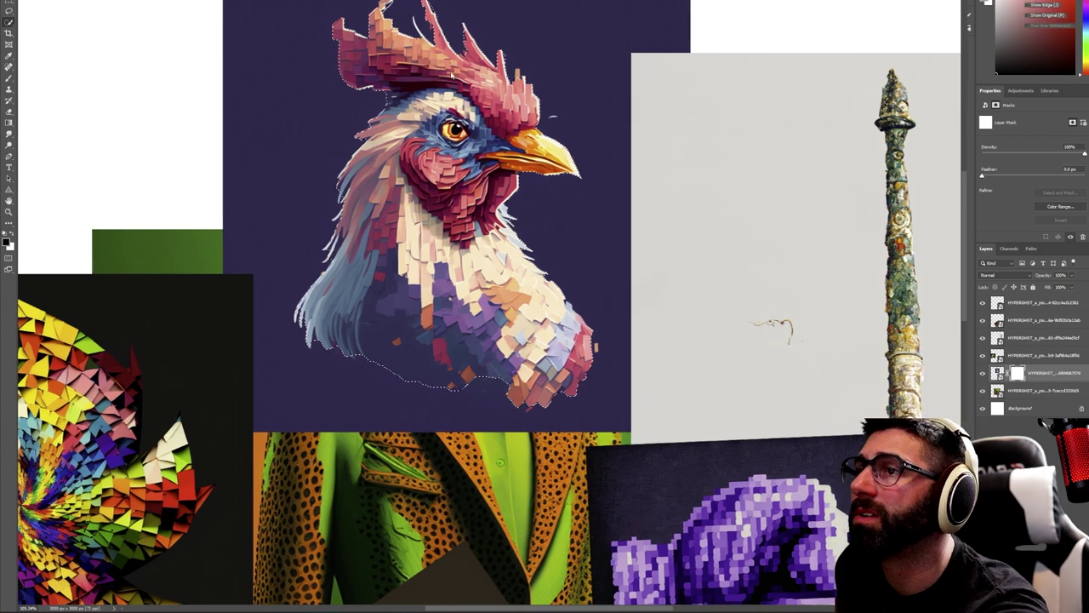
key(alt+ctrl+r)
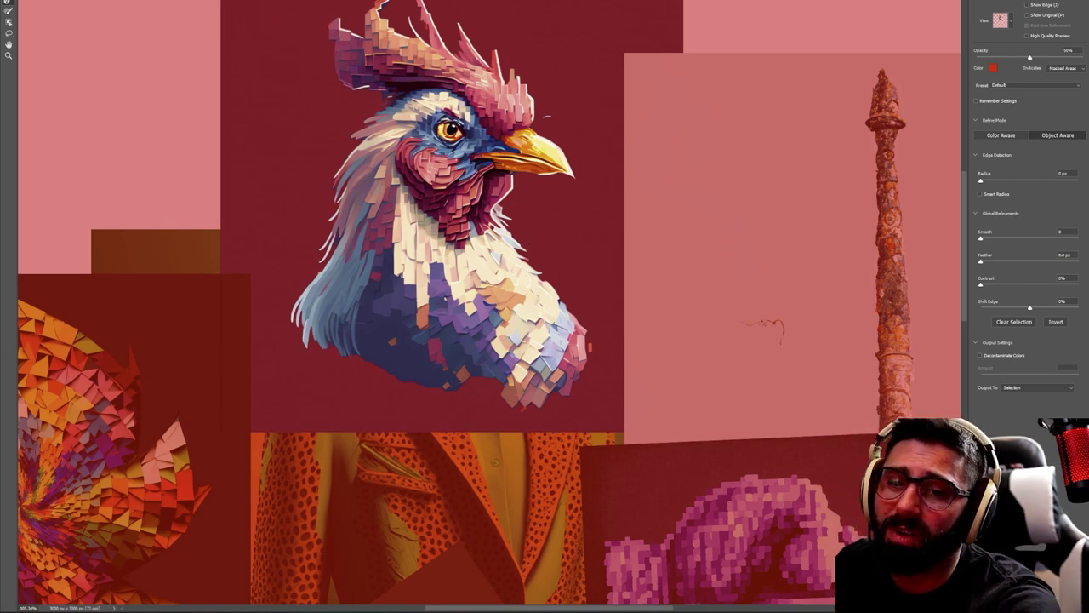
key(Return)
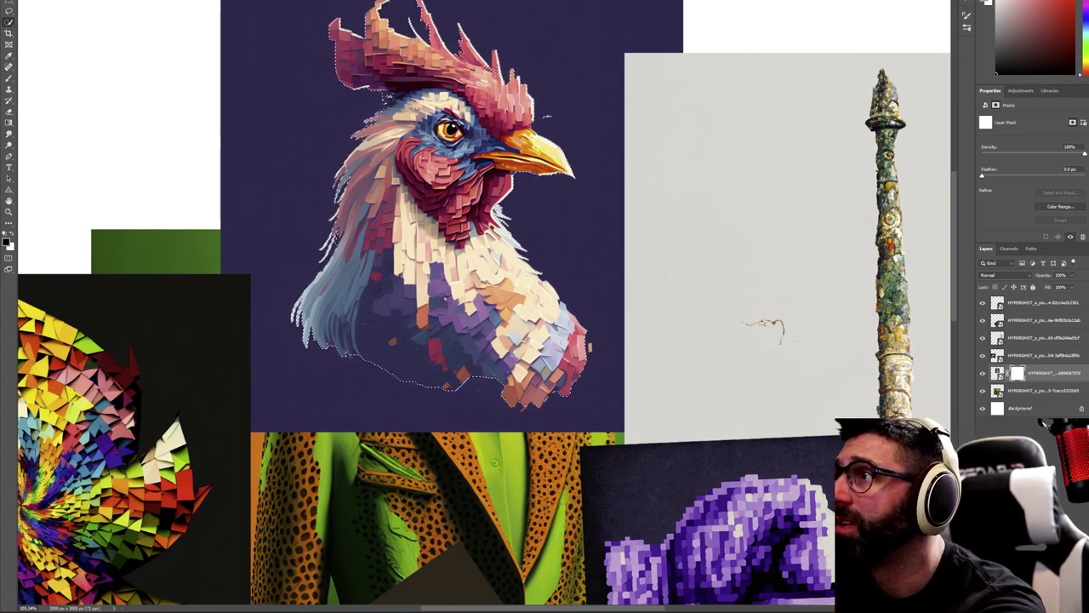
Mask out the rooster's purple background by inverting the selection and filling the layer mask with black at 100% opacity, and clear the selection
click(102, 0)
click(103, 0)
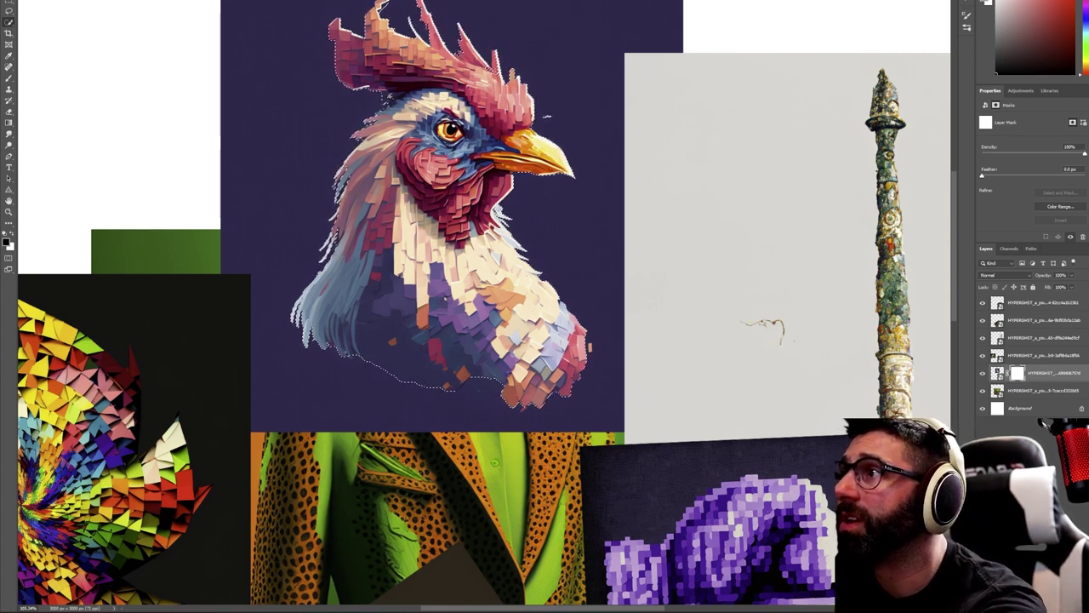
click(36, 0)
click(69, 86)
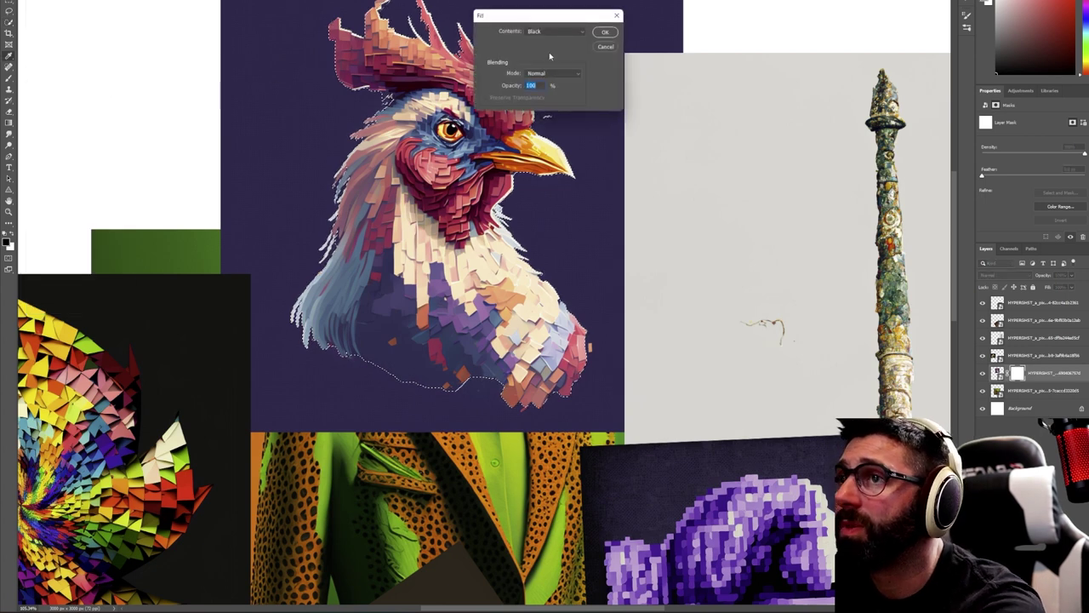
click(603, 33)
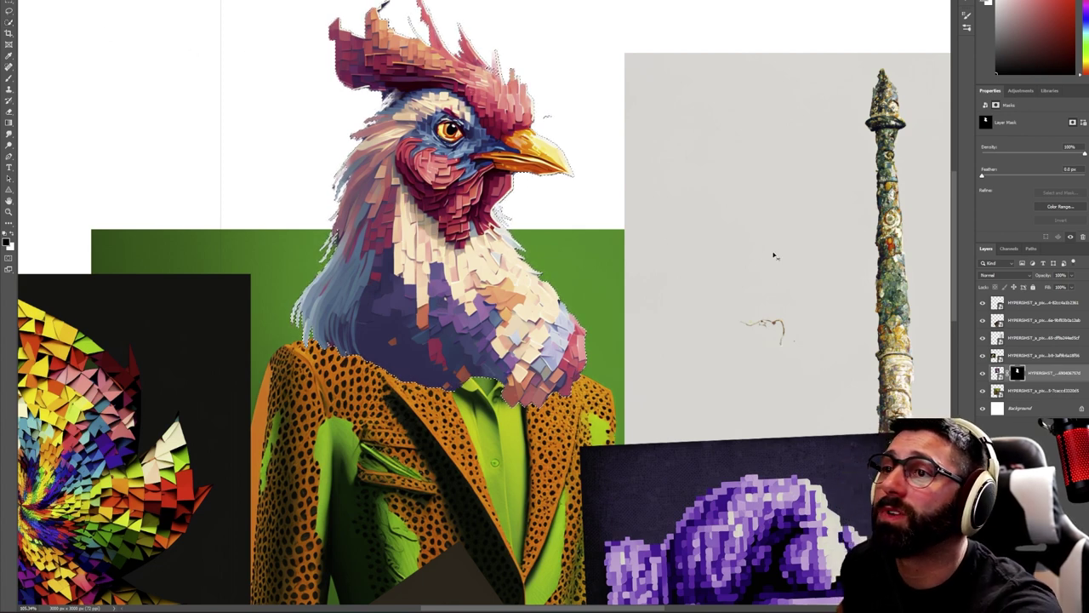
click(100, 0)
click(106, 0)
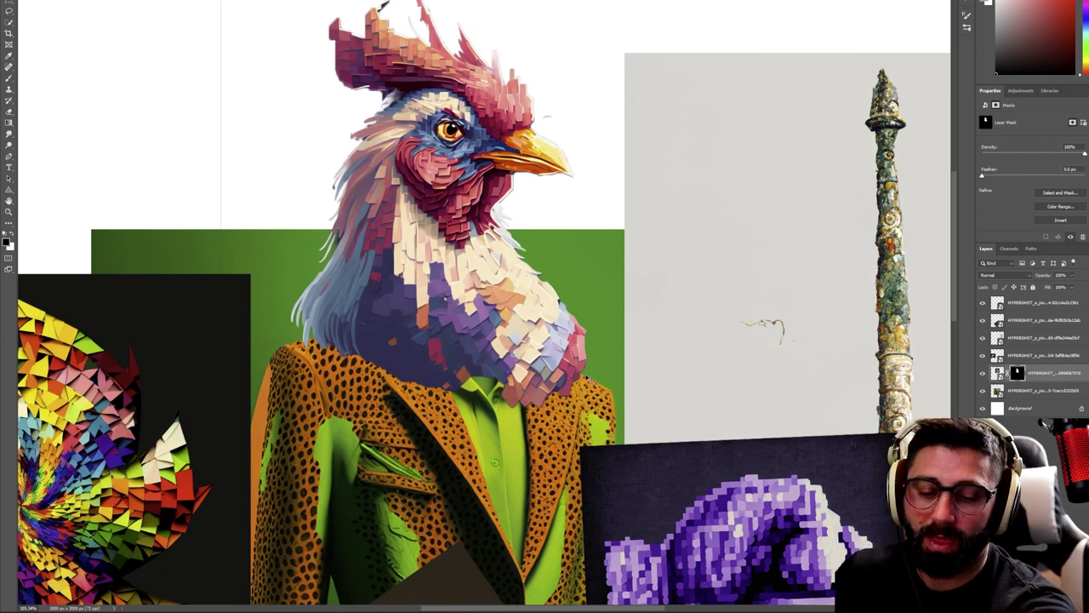
Move the masked rooster bust layer below the orange and green jacket layer
drag(469, 311, 388, 312)
drag(490, 377, 545, 377)
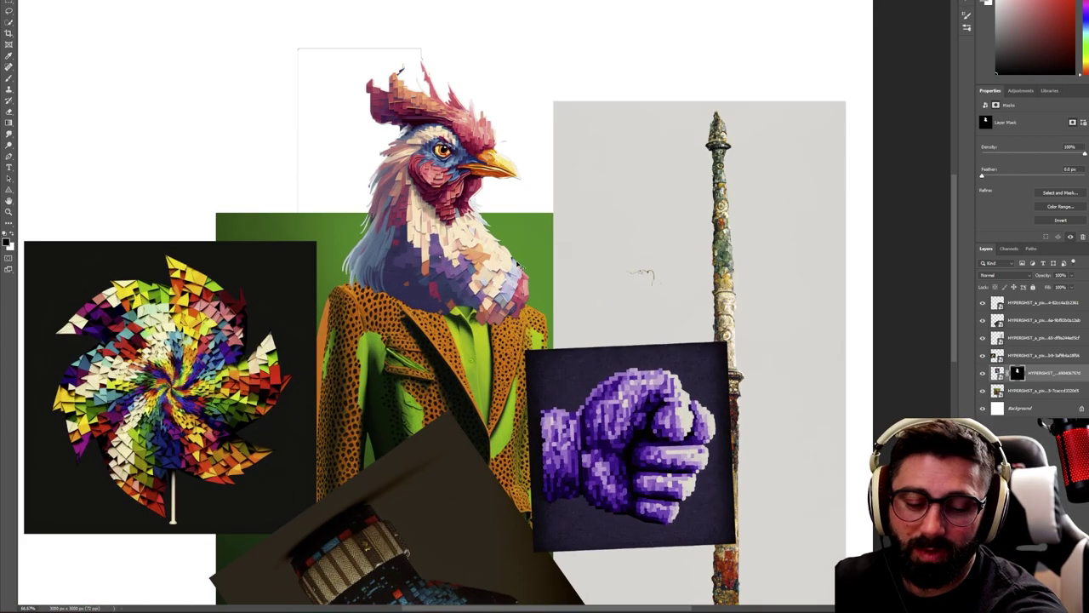
drag(527, 258, 522, 260)
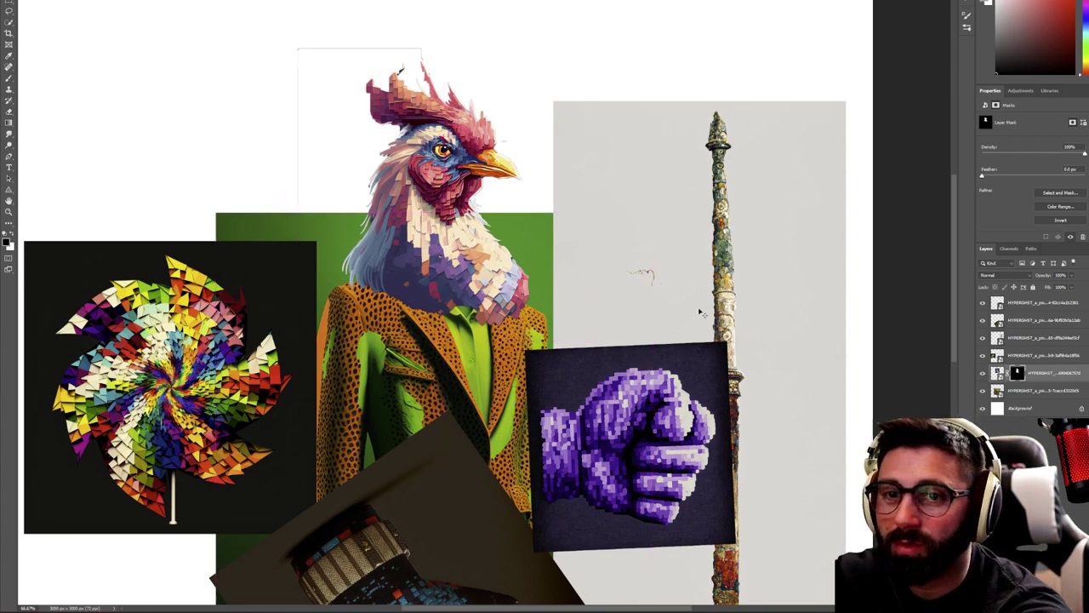
drag(1033, 375, 1036, 398)
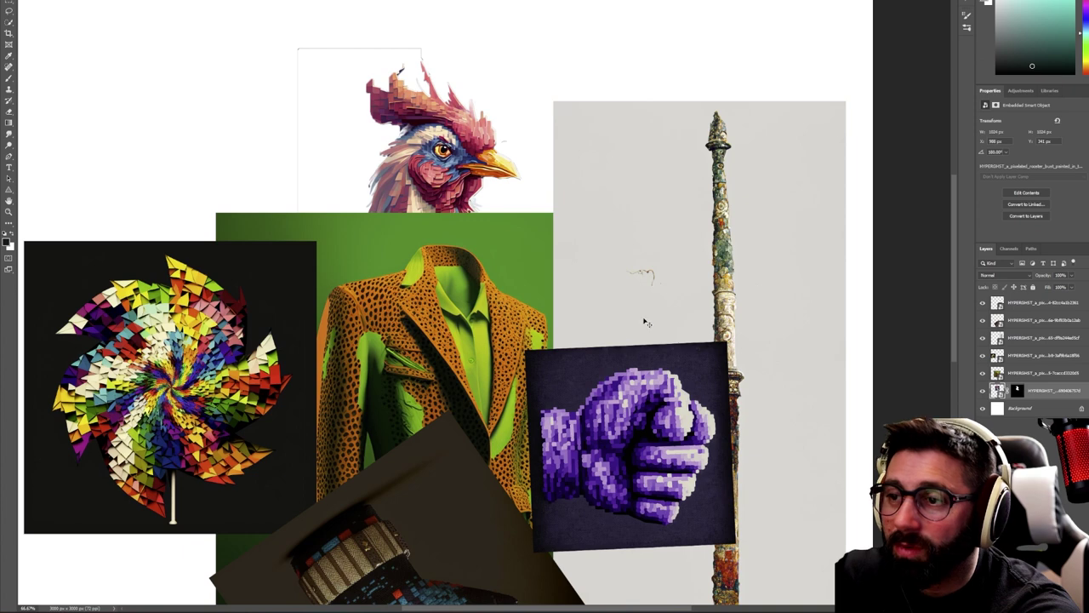
Hide the pinwheel, staff and both fist image layers, keeping the jacket and rooster visible
drag(982, 304, 983, 359)
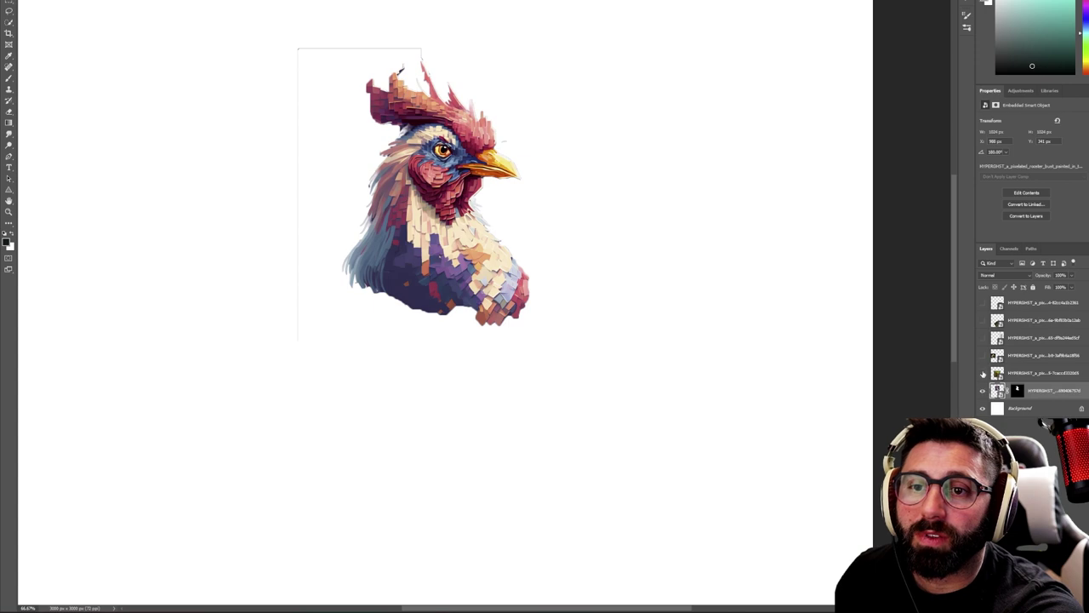
click(983, 372)
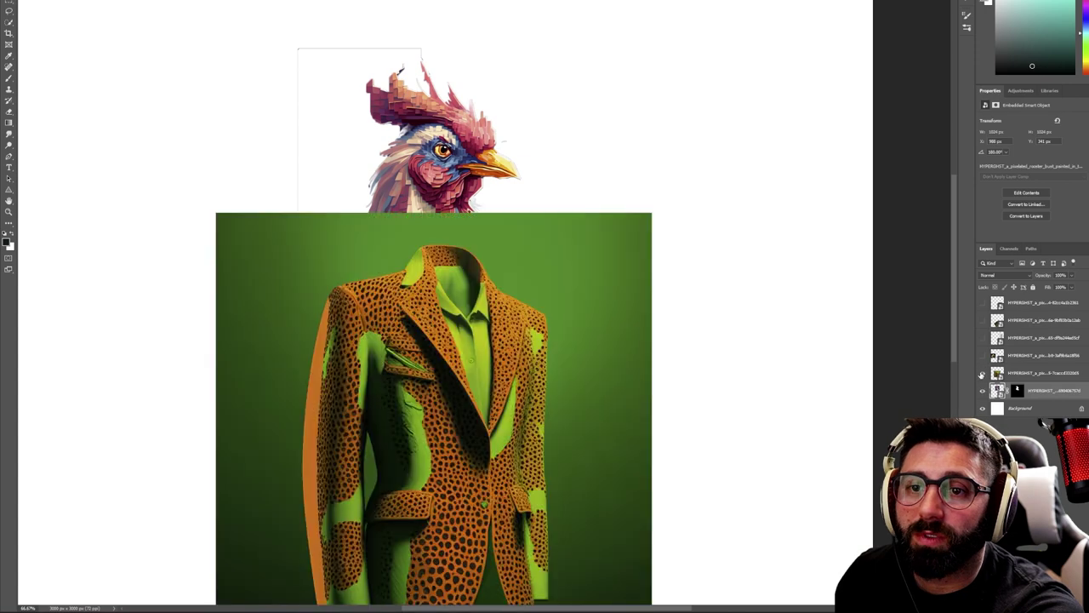
scroll(569, 382, down, 3)
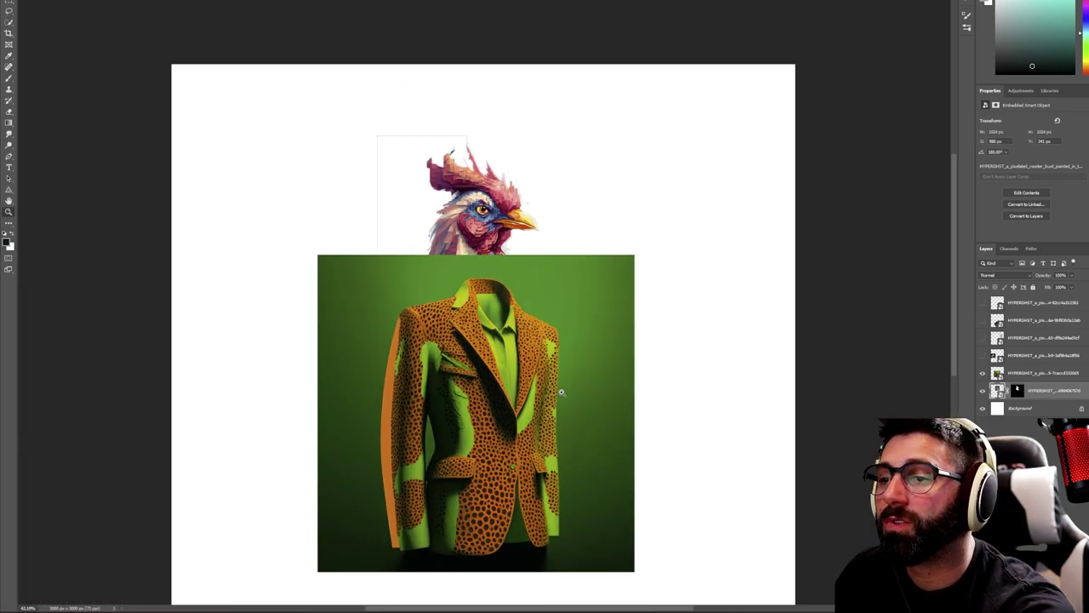
scroll(560, 459, up, 3)
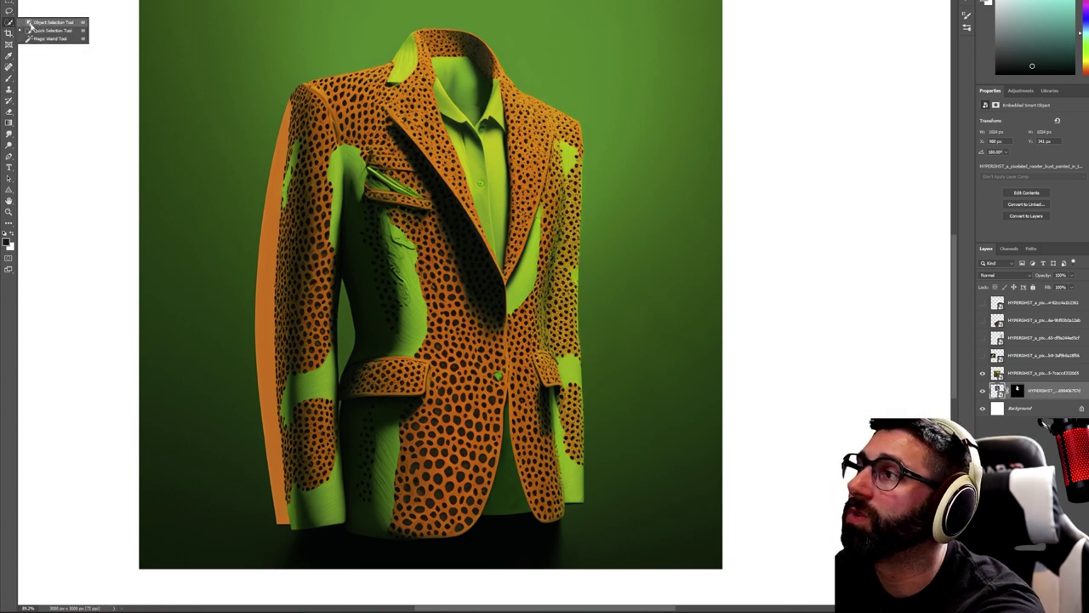
drag(198, 2, 658, 555)
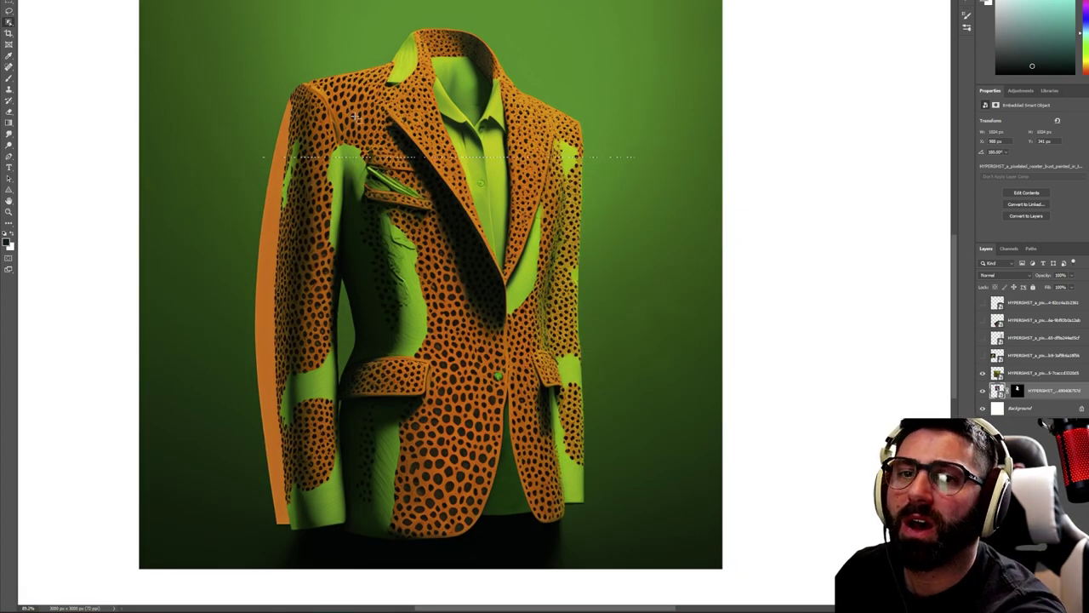
key(q)
click(102, 1)
click(119, 129)
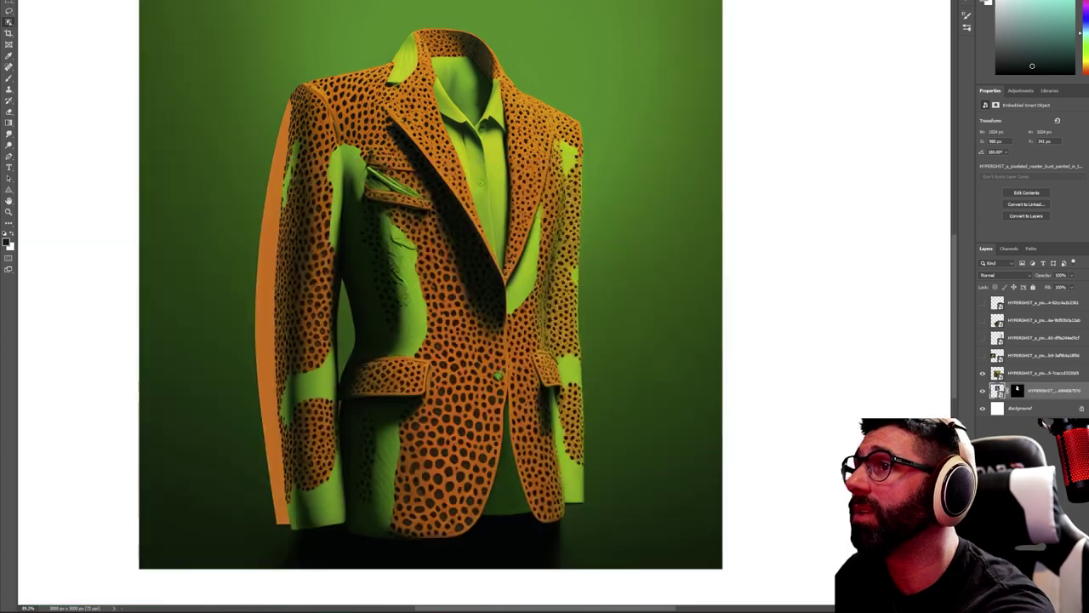
key(q)
Make the jacket image the active layer and select the jacket with the Object Selection tool
click(998, 376)
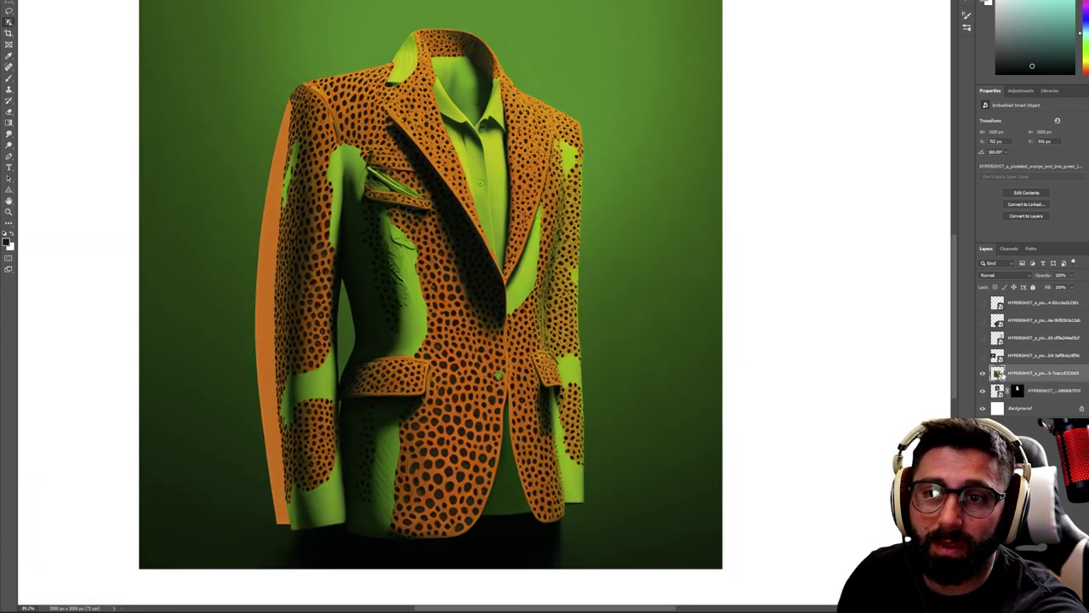
drag(195, 3, 681, 569)
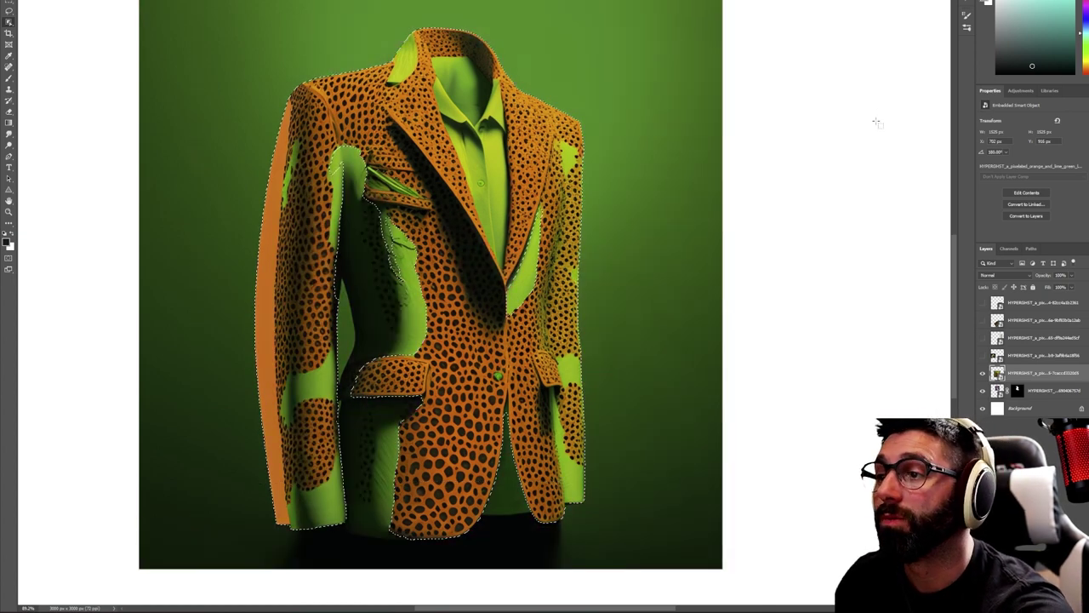
Add the jacket's dark green side and hem to the selection with the Quick Selection tool and mask out the jacket's background
right_click(8, 26)
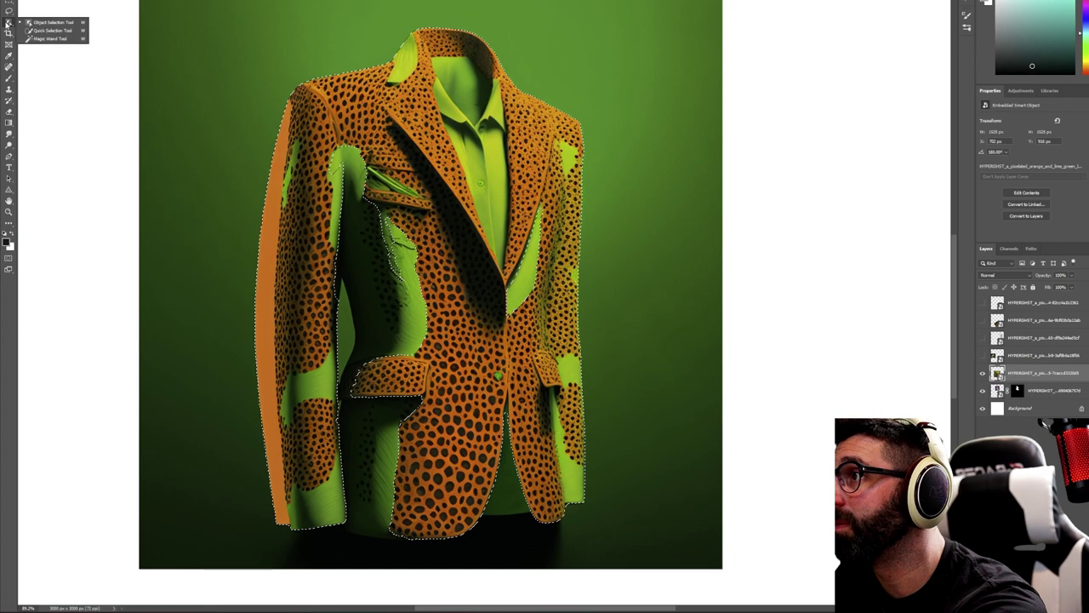
click(27, 31)
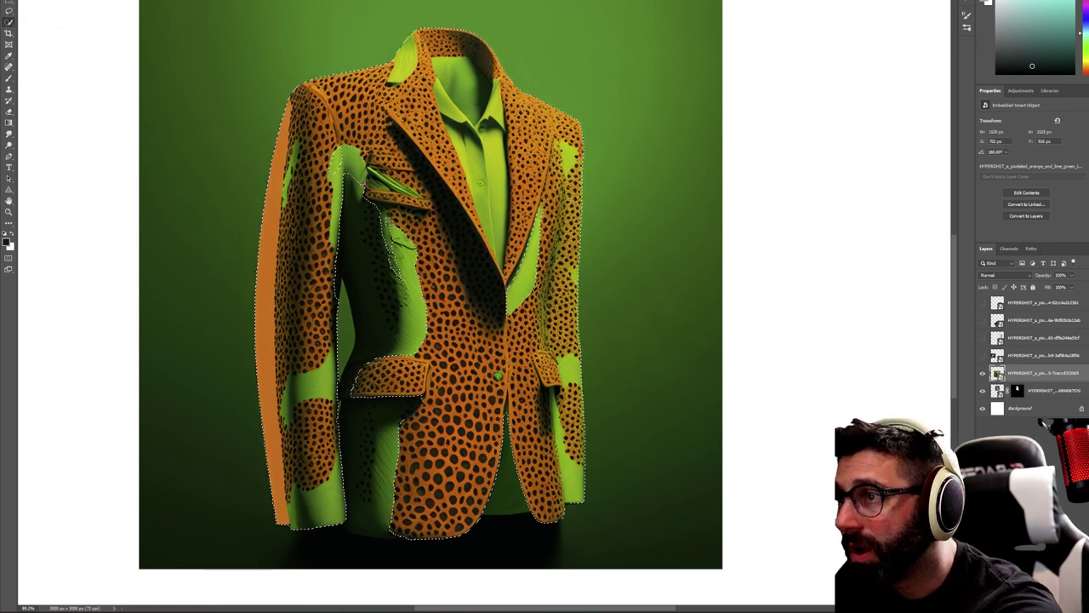
mouse_move(375, 223)
mouse_down()
mouse_move(388, 289)
mouse_move(456, 412)
mouse_move(398, 383)
mouse_move(360, 396)
mouse_move(376, 475)
mouse_up()
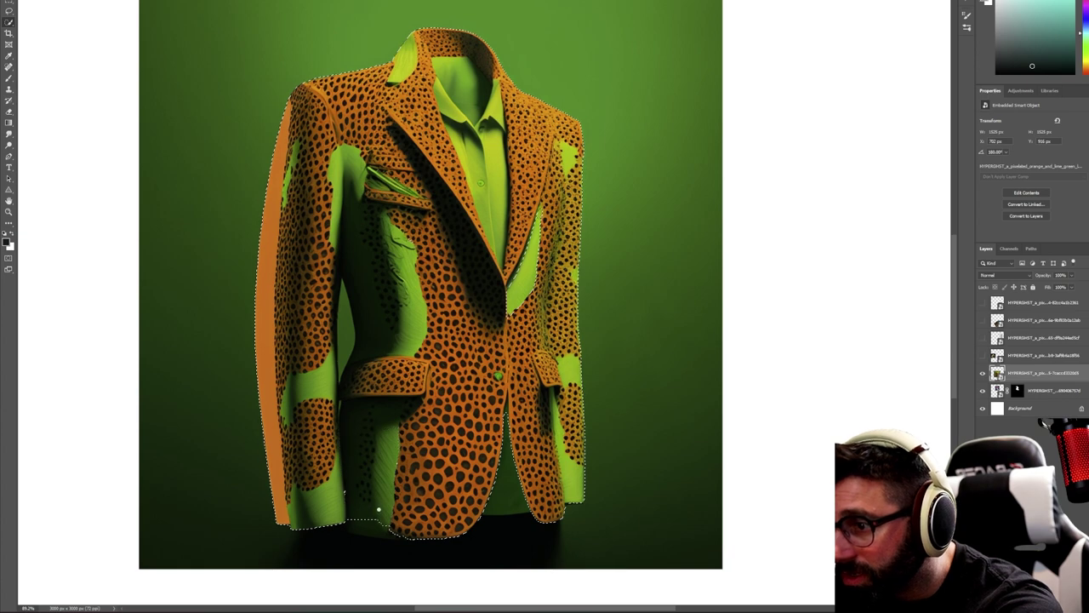
drag(373, 530, 345, 488)
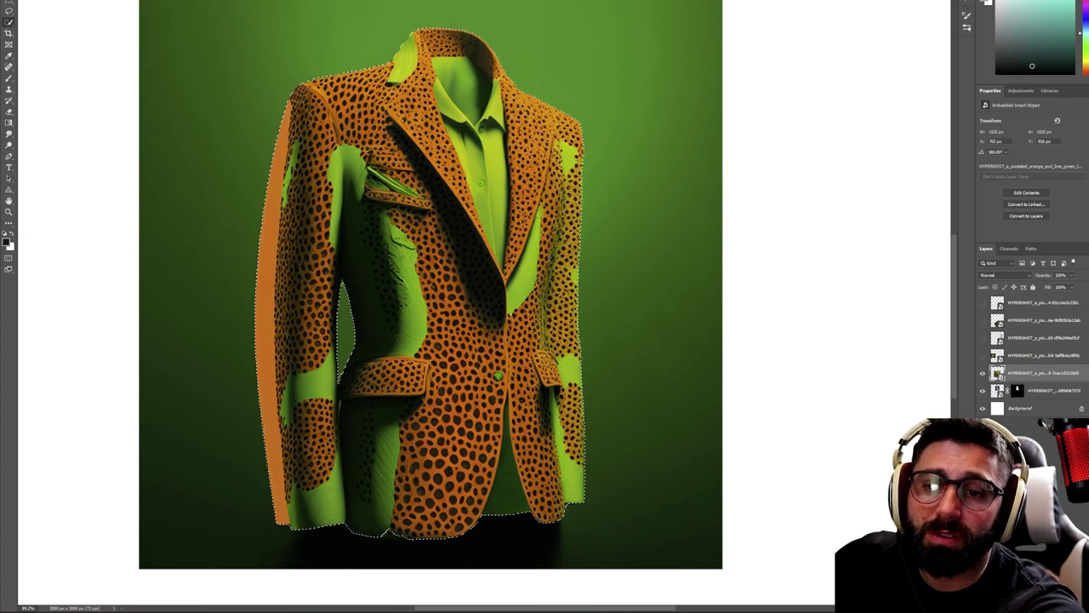
click(1033, 606)
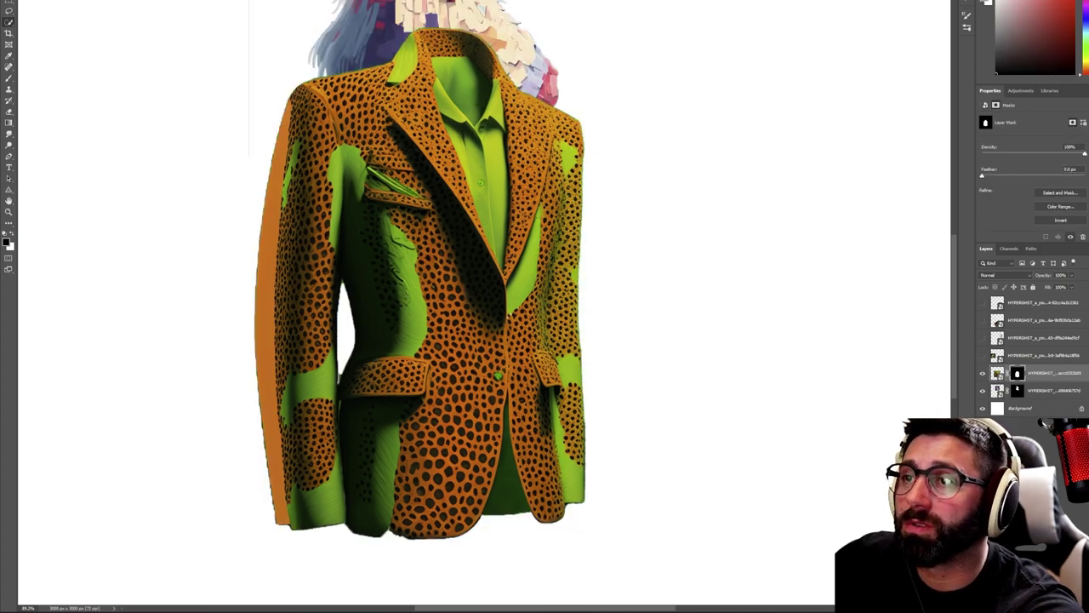
Paint black on the rooster's layer mask to remove the thin leftover outline above and behind its head
key(z)
drag(409, 186, 377, 164)
drag(384, 83, 379, 97)
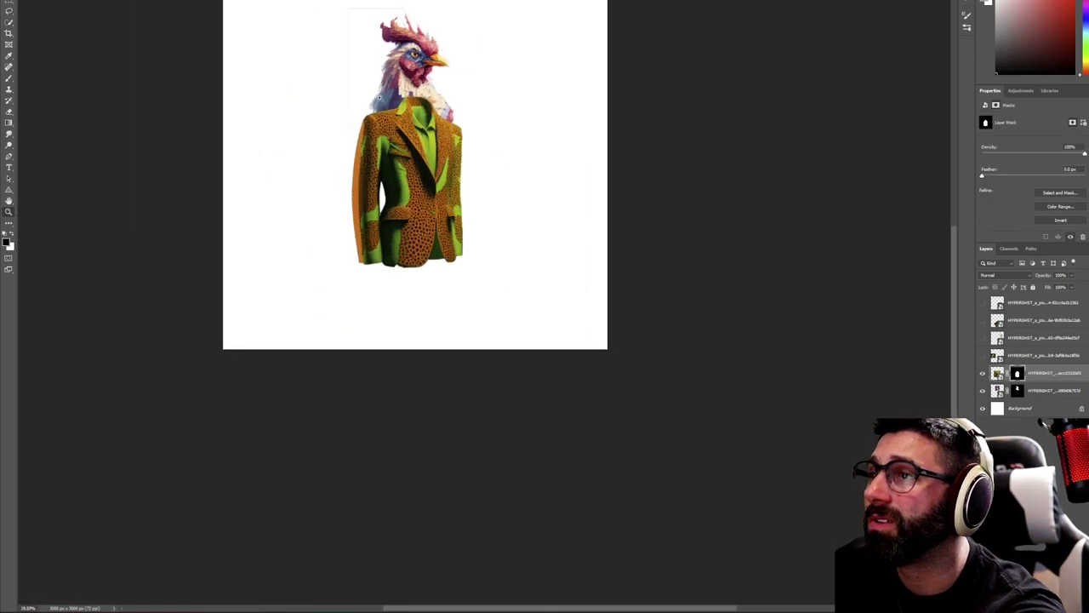
drag(353, 1, 400, 2)
key(w)
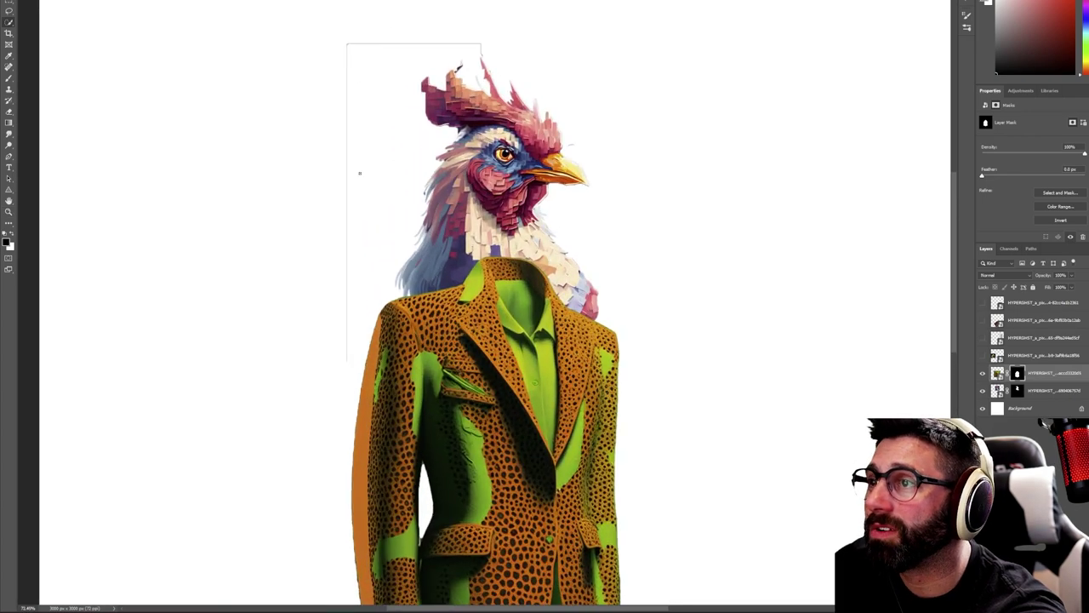
key(b)
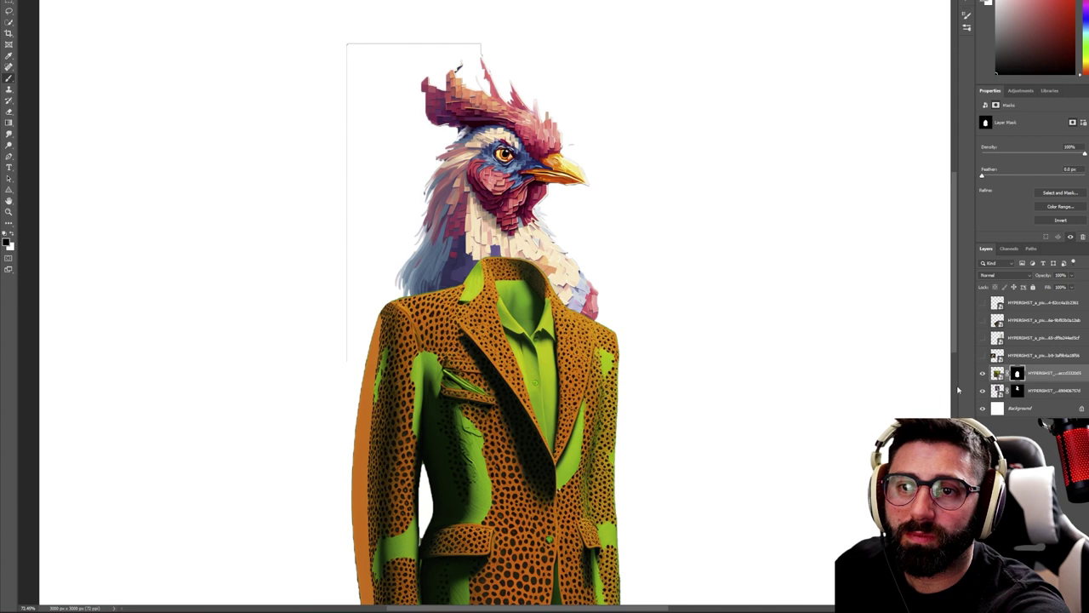
click(1016, 391)
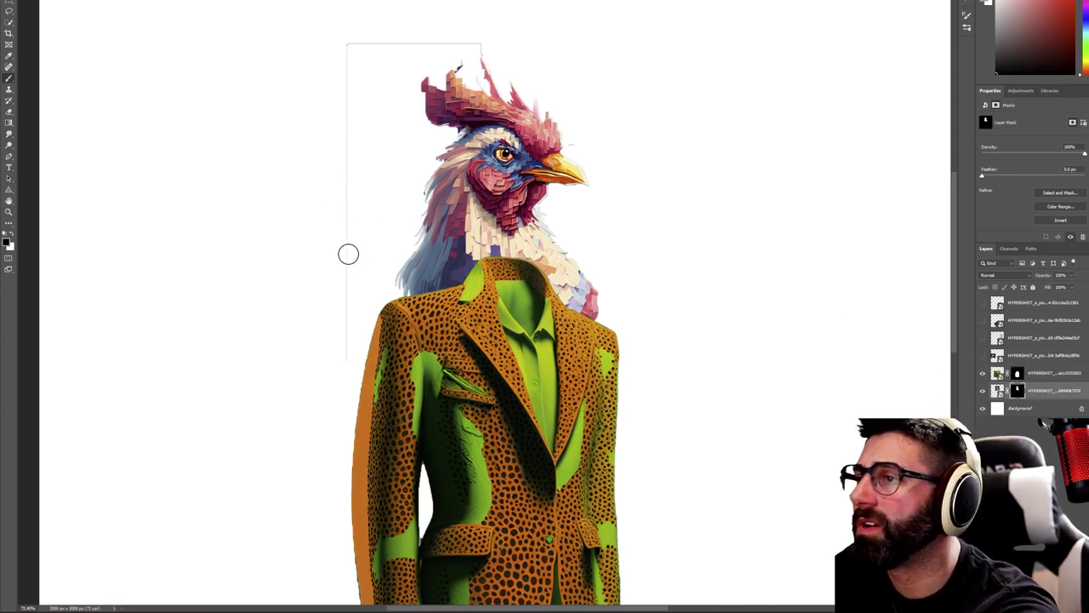
mouse_move(344, 233)
mouse_down()
mouse_move(345, 371)
mouse_move(336, 181)
mouse_move(345, 221)
mouse_move(342, 99)
mouse_move(347, 129)
mouse_move(353, 47)
mouse_move(337, 41)
mouse_move(489, 47)
mouse_move(462, 40)
mouse_up()
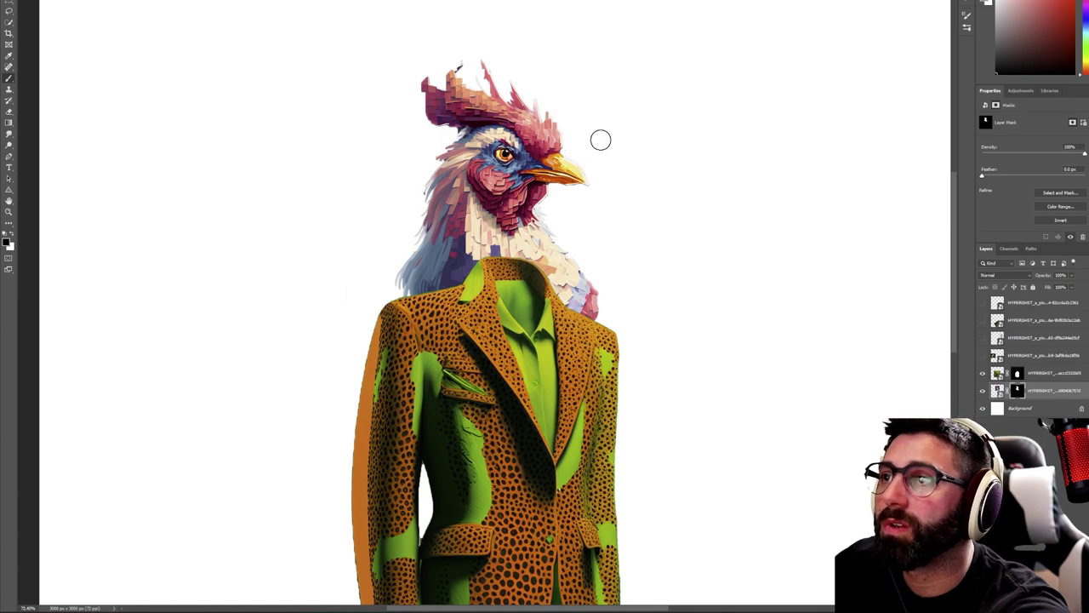
Move the masked rooster bust layer above the jacket layer
key(z)
drag(676, 289, 659, 264)
scroll(678, 221, up, 4)
scroll(741, 311, down, 2)
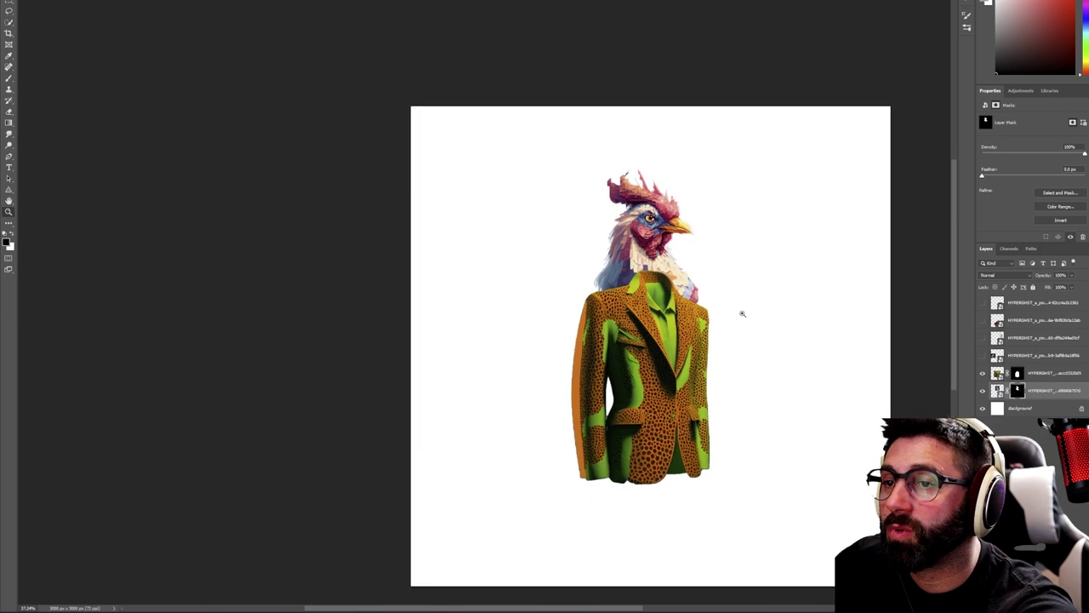
scroll(791, 329, up, 1)
scroll(790, 329, up, 2)
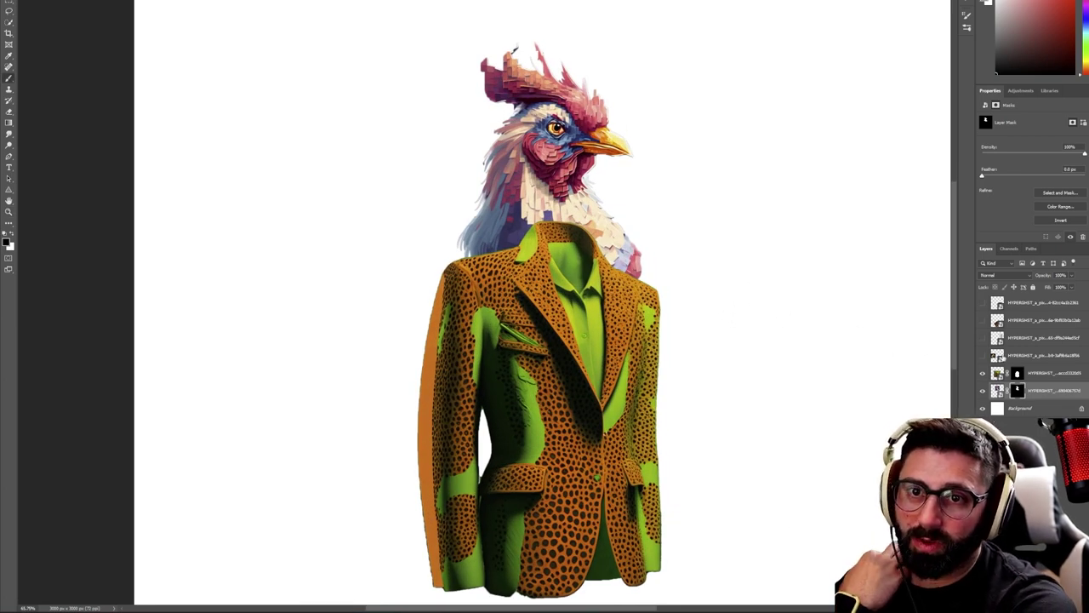
drag(1000, 389, 997, 366)
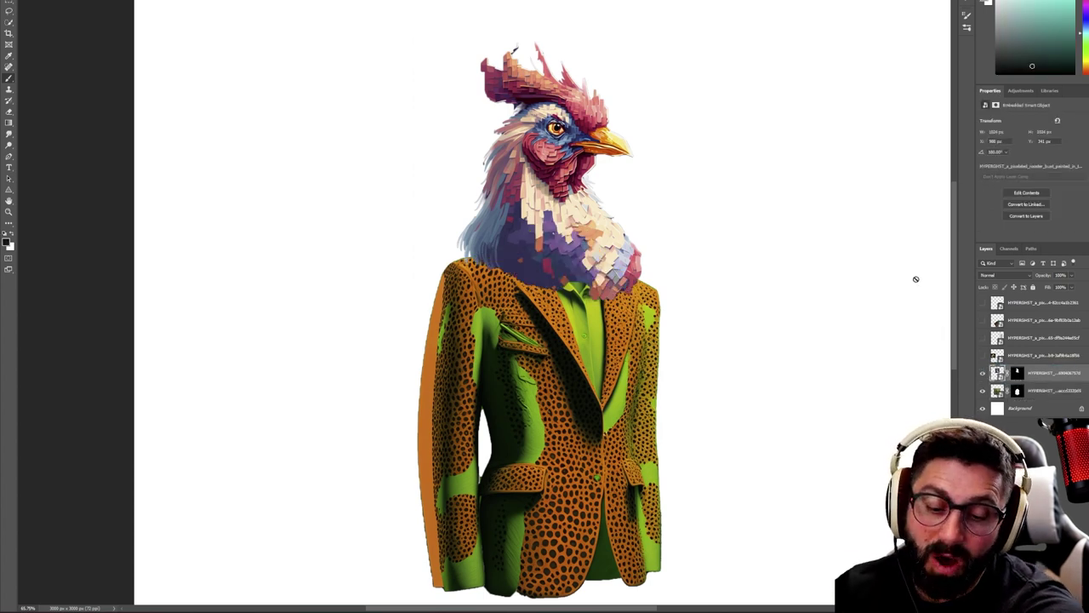
Try clipping the rooster bust layer to the jacket layer and undo the clipping
scroll(1043, 380, up, 3)
click(1045, 388)
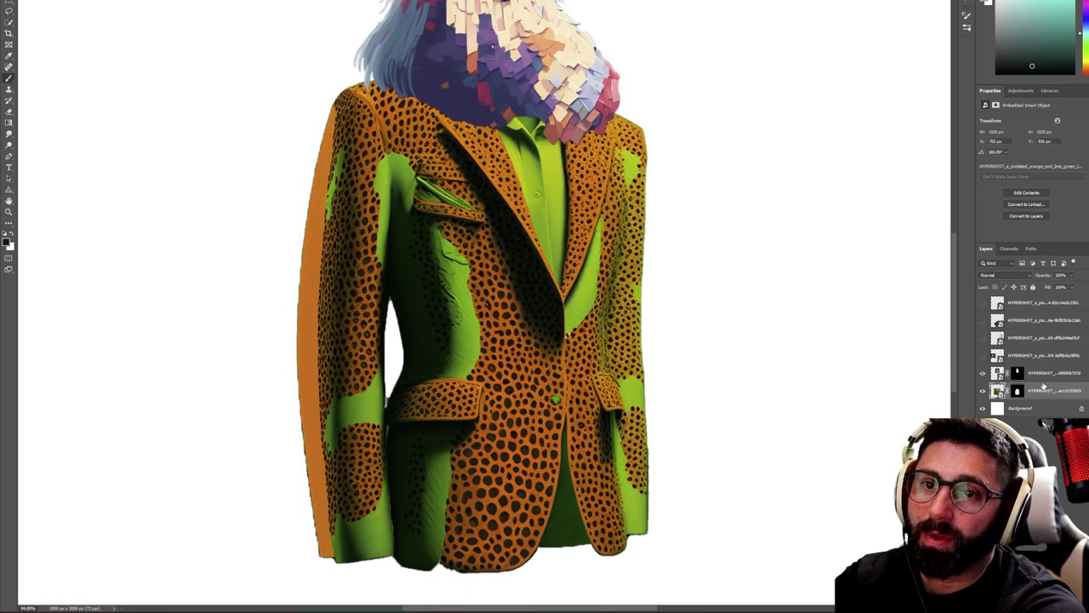
click(1043, 379)
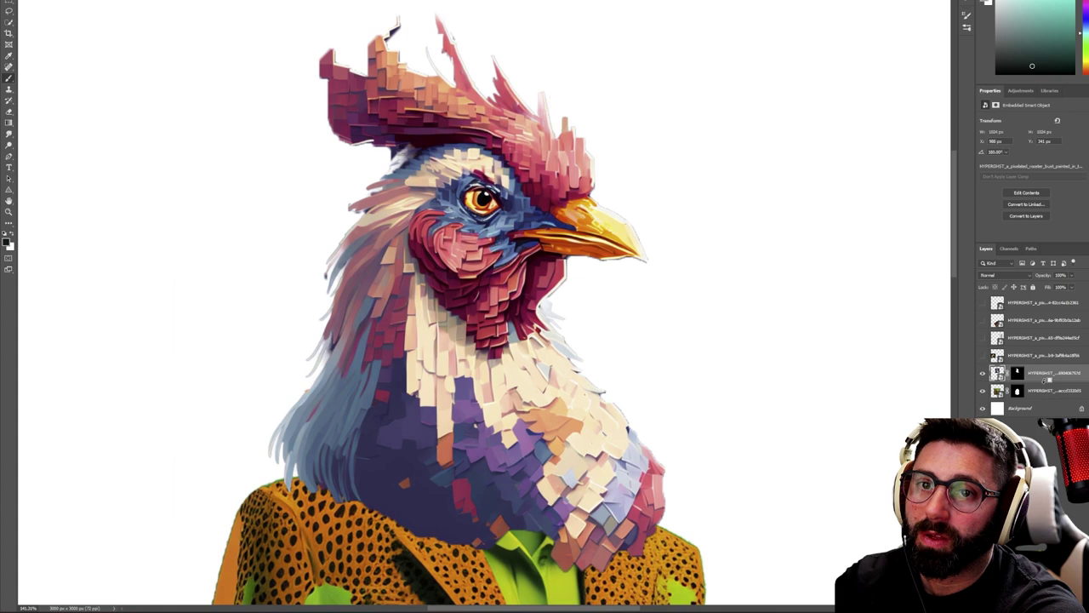
alt+click(1045, 382)
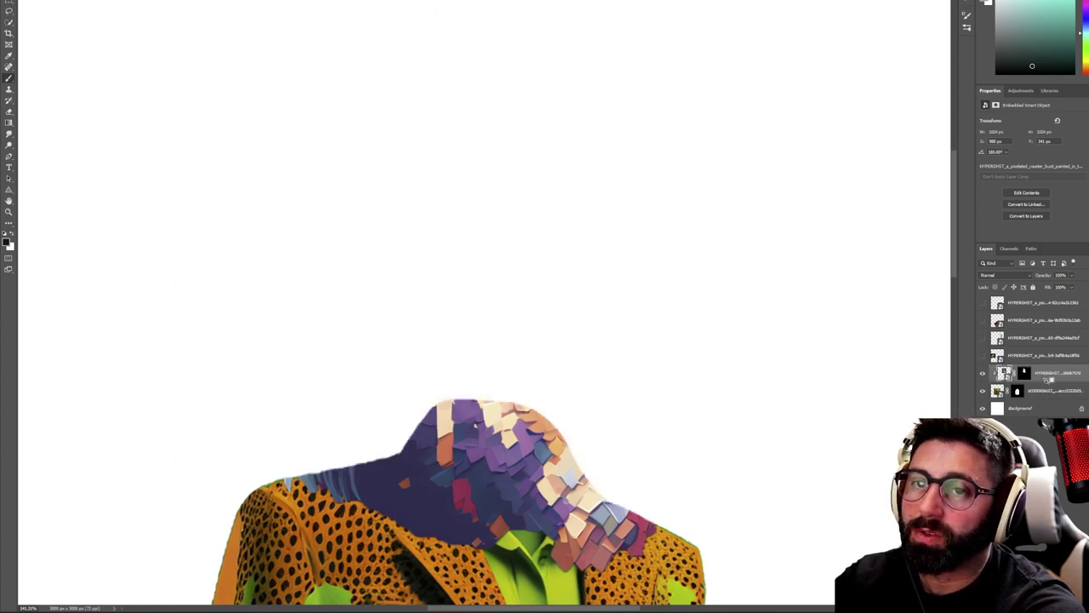
key(ctrl+z)
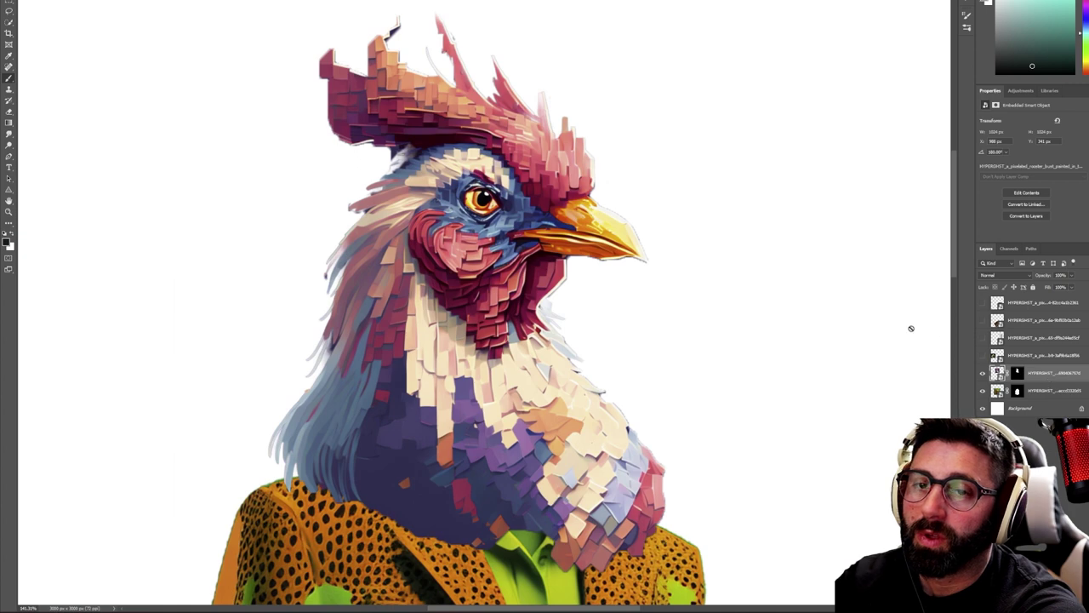
Move the rooster bust down and slightly sideways so its chest overlaps the jacket's collar and shoulders
scroll(635, 309, down, 5)
scroll(684, 412, up, 2)
key(b)
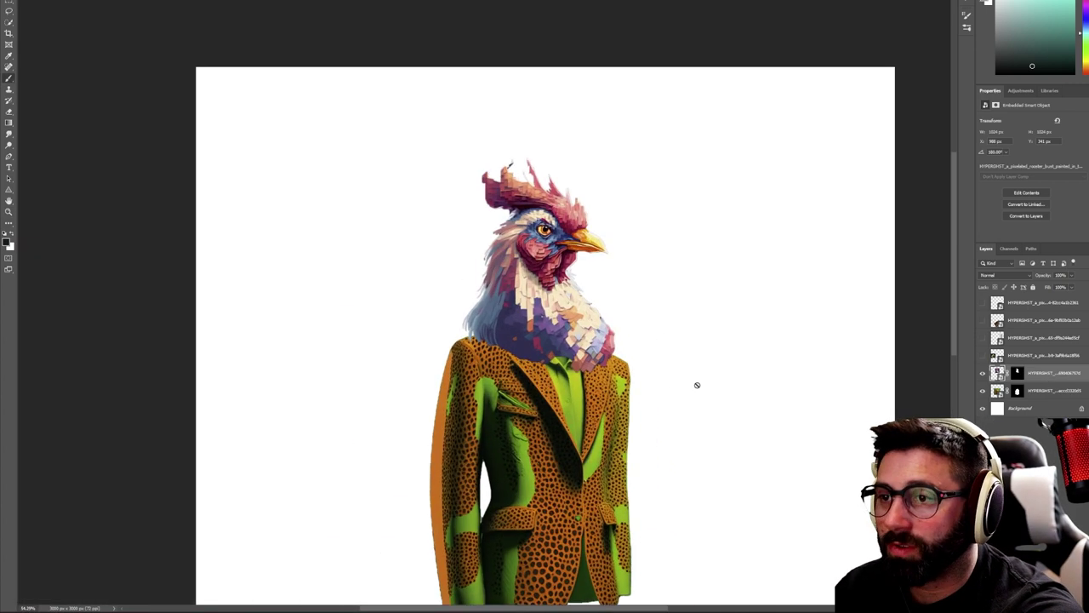
key(v)
drag(575, 352, 591, 393)
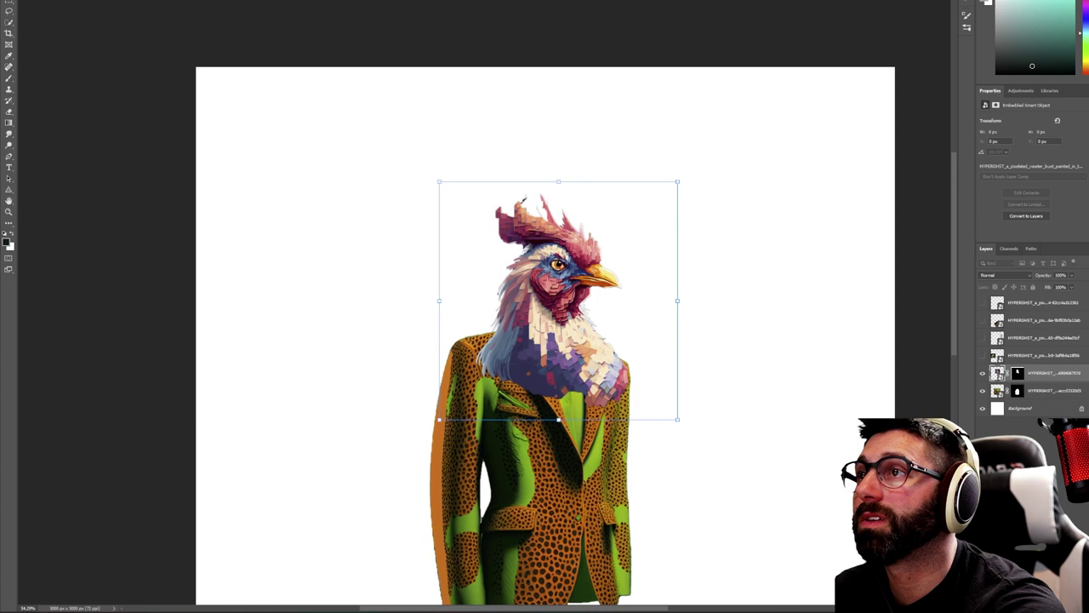
key(Return)
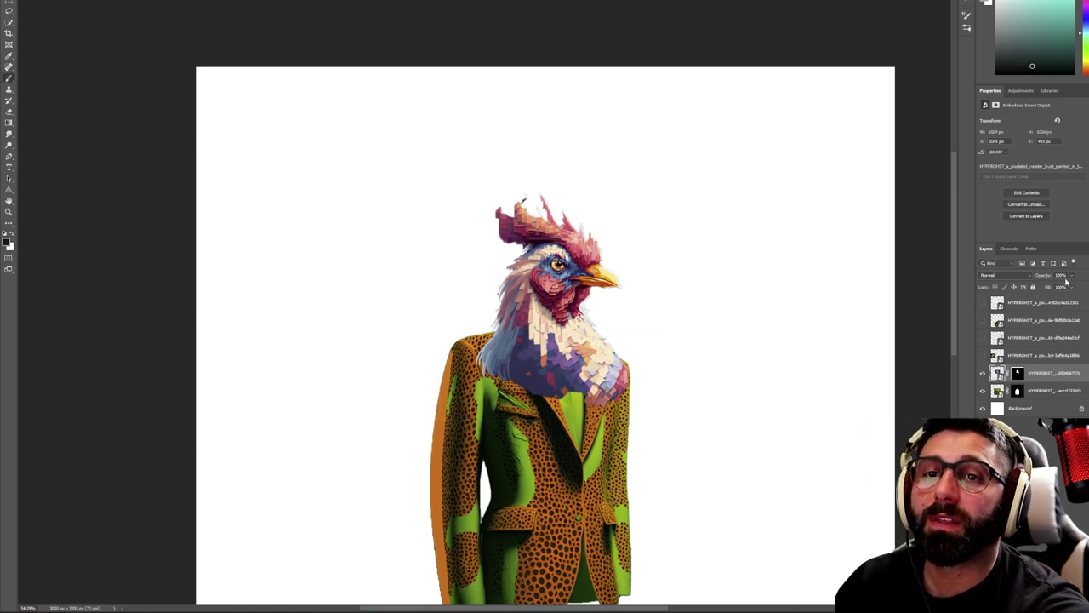
Lower the rooster layer's opacity to 46%, scale the bust down and position its neck in the jacket's collar
click(1071, 276)
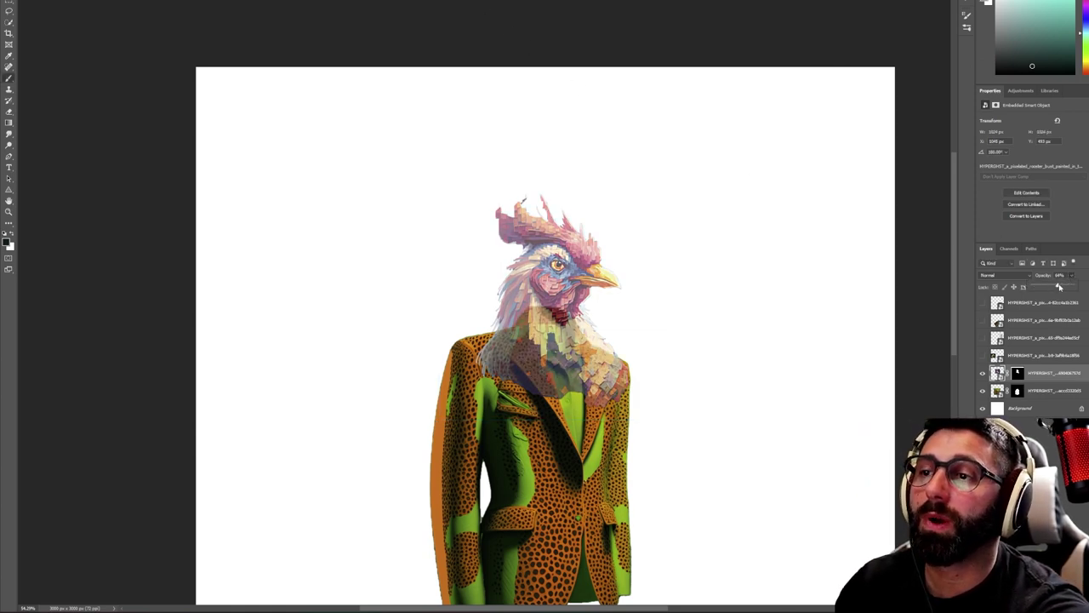
drag(1056, 286, 1051, 287)
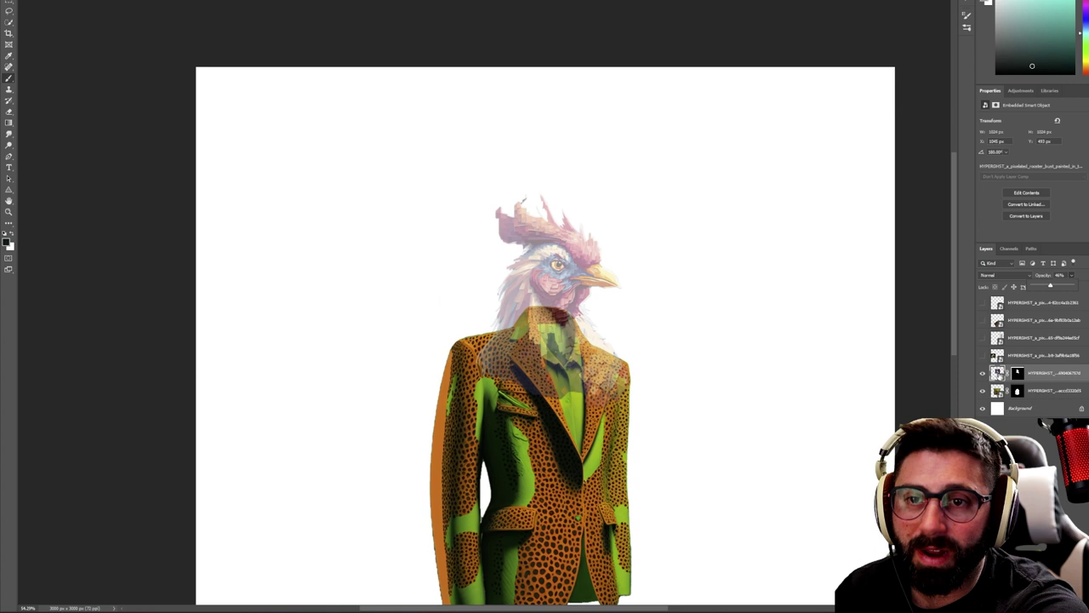
key(ctrl+t)
drag(559, 182, 560, 230)
drag(603, 296, 631, 242)
mouse_move(581, 297)
mouse_down()
mouse_move(587, 334)
mouse_move(587, 297)
mouse_up()
key(Return)
Mask away the rooster's chest outside the collar opening and raise the layer's opacity back to nearly full
click(1017, 374)
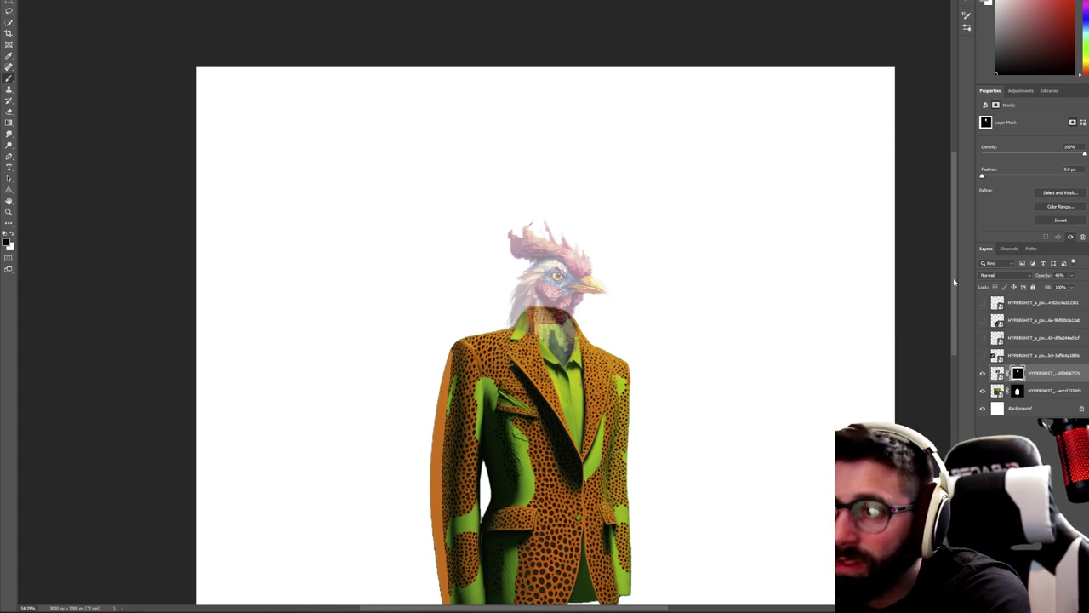
click(1072, 277)
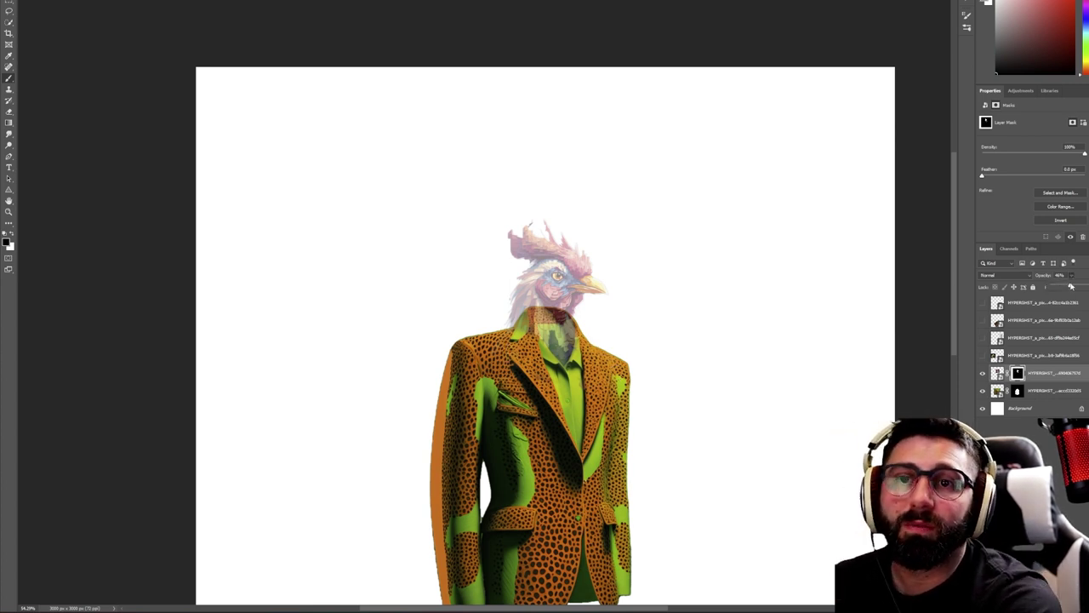
drag(1072, 282, 1087, 284)
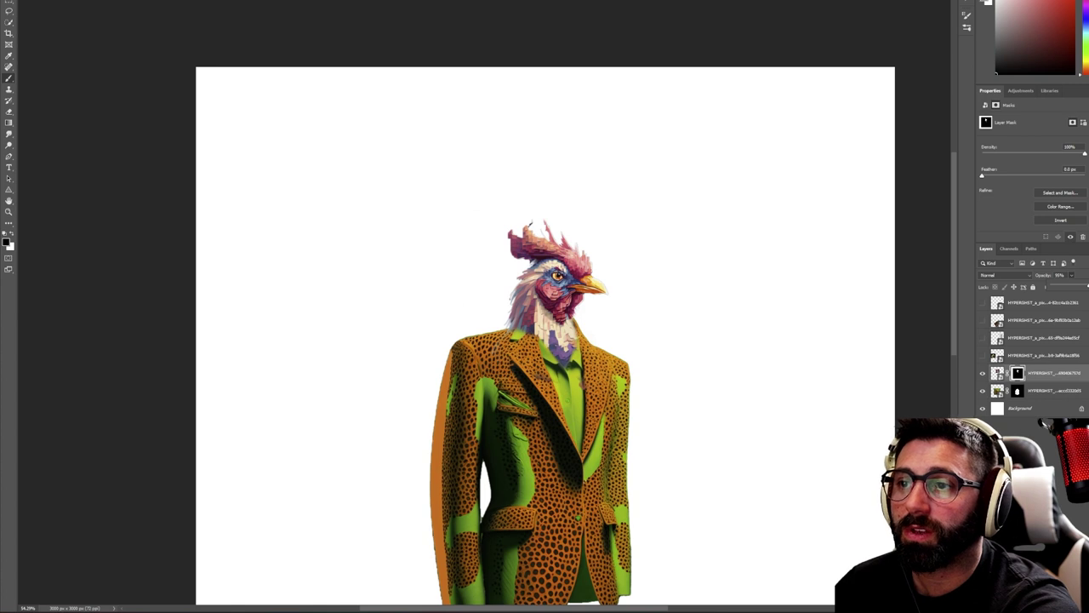
click(494, 362)
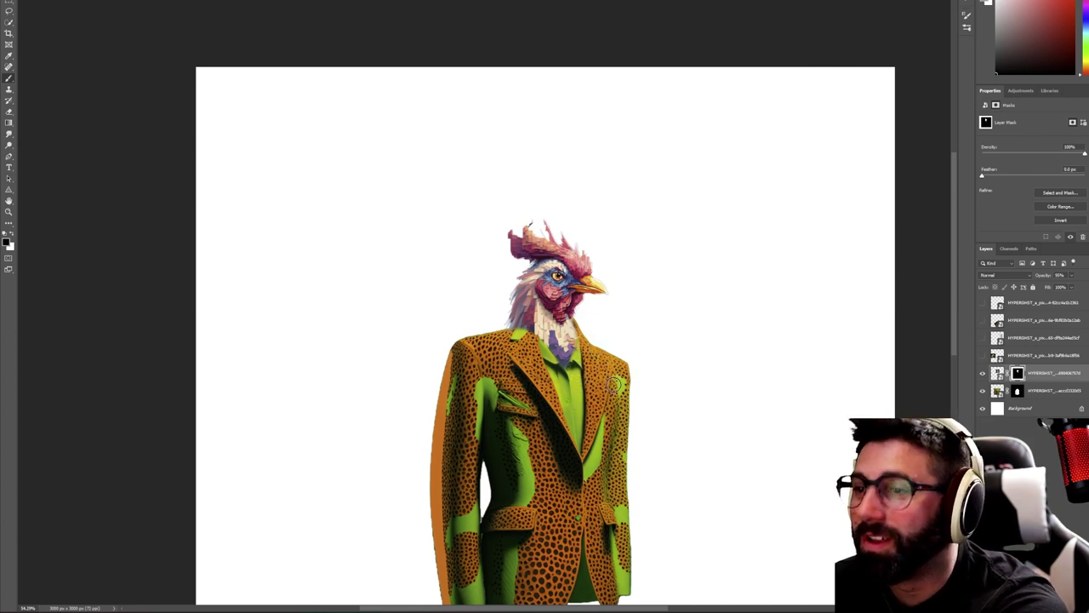
Paint white on the rooster's mask to restore the feathers at the back of the neck, undoing the excess stroke
key(z)
alt+click(661, 388)
click(771, 477)
key(b)
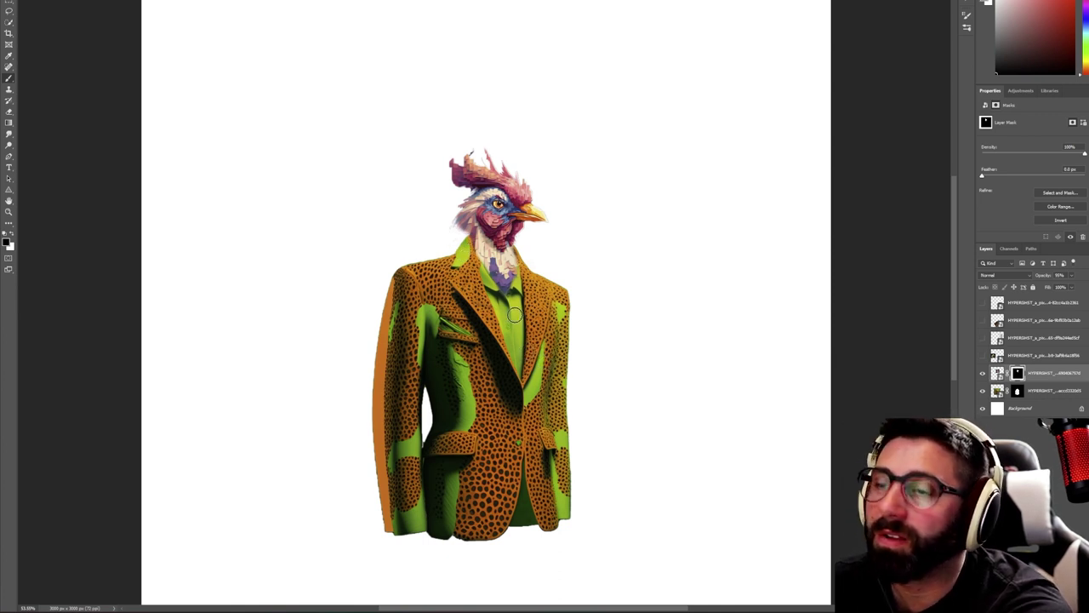
drag(456, 224, 461, 239)
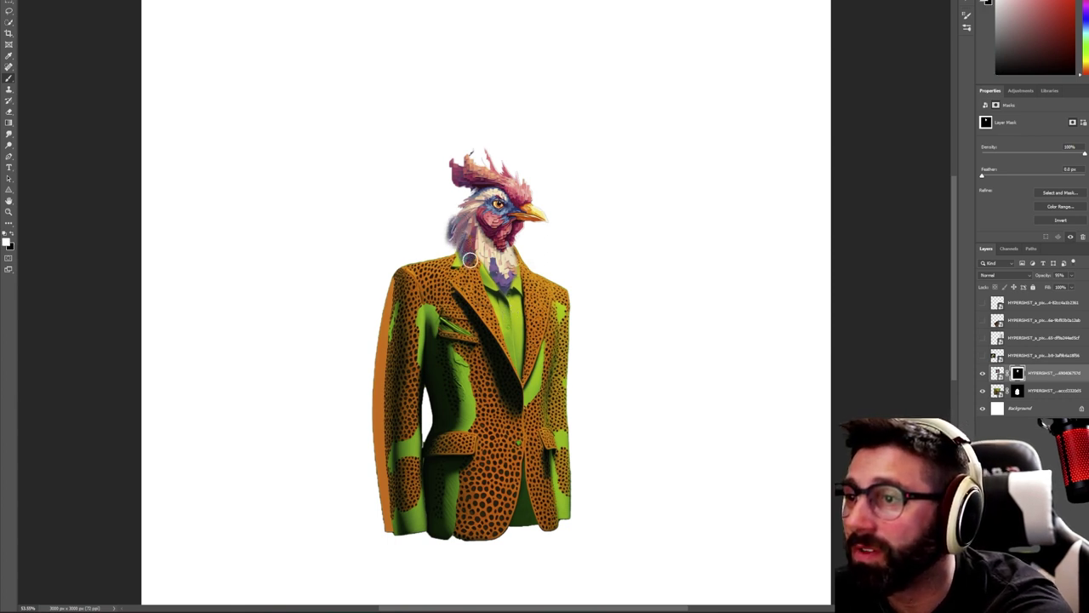
key(ctrl+z)
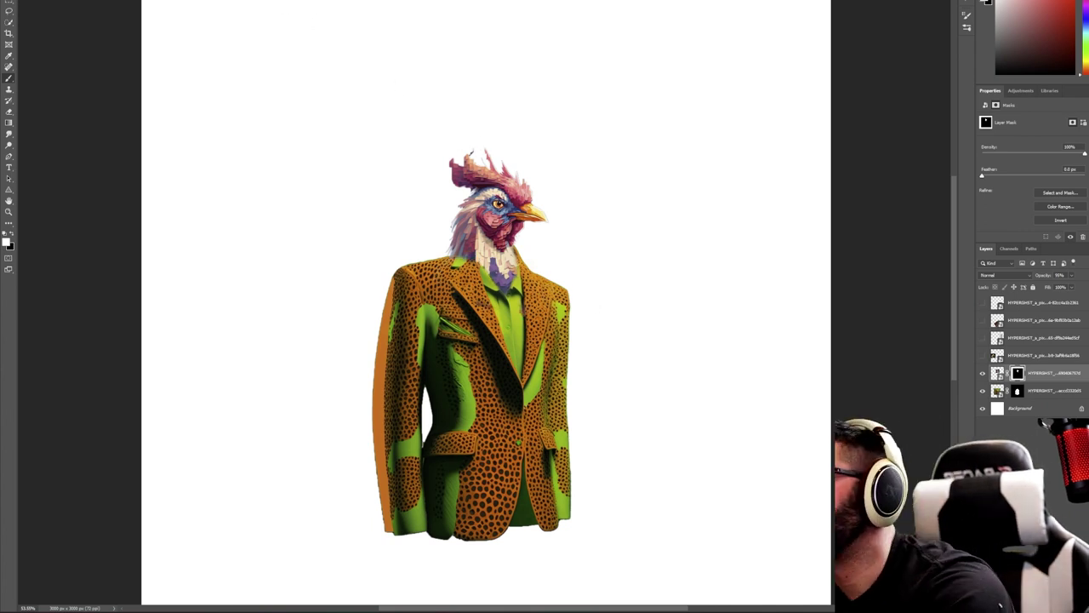
key(alt+e)
key(Escape)
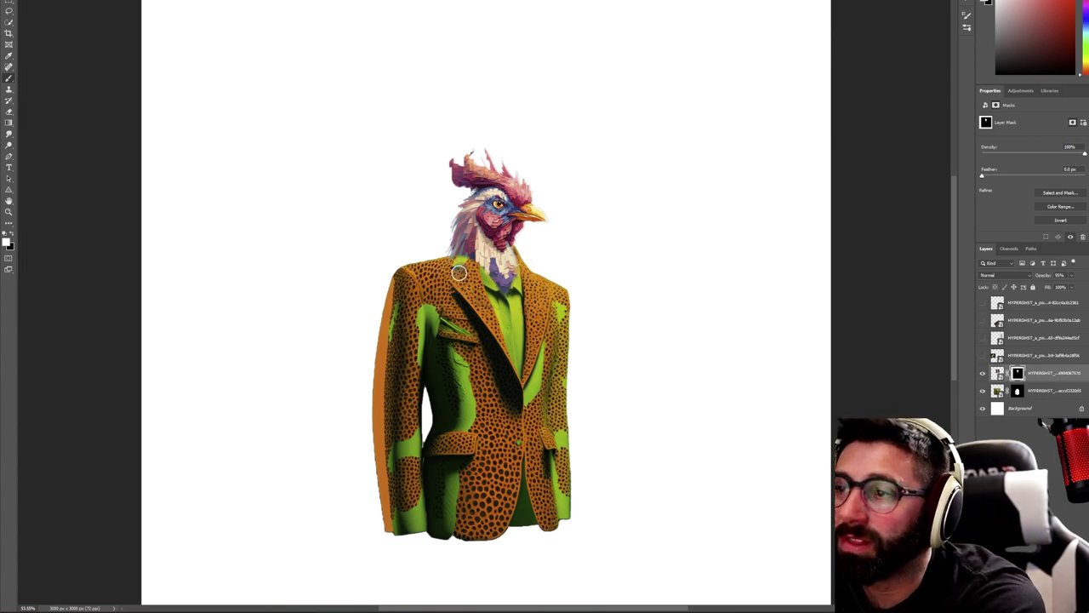
Paint black on the rooster's mask along the inner collar and shirt edges so the neck sits inside the jacket
key(x)
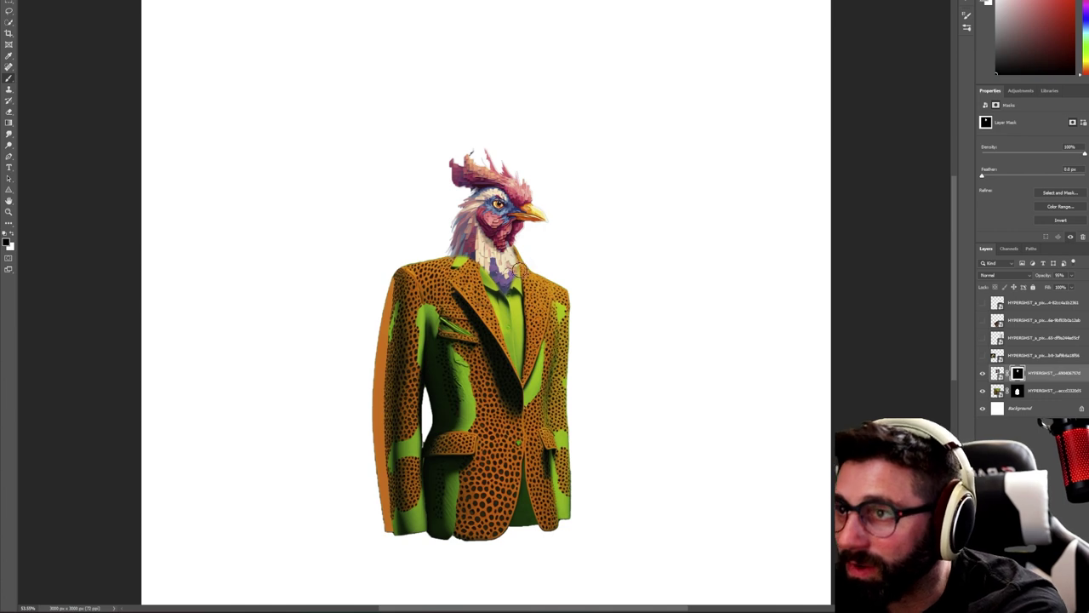
scroll(544, 240, up, 6)
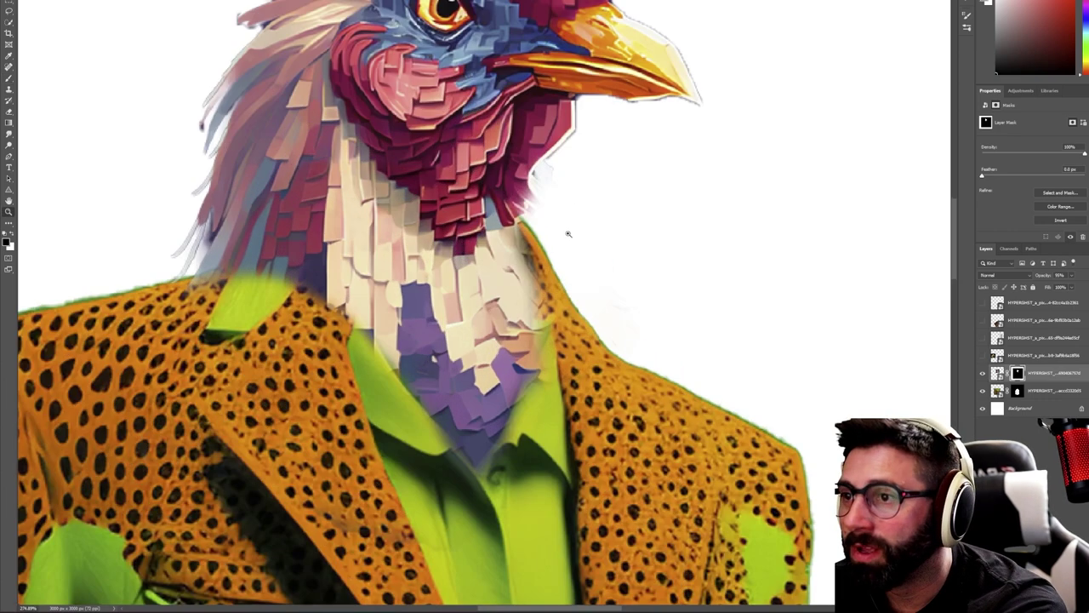
mouse_move(581, 229)
alt+mouse_down()
mouse_move(577, 241)
mouse_move(522, 249)
alt+mouse_up()
right_click(519, 236)
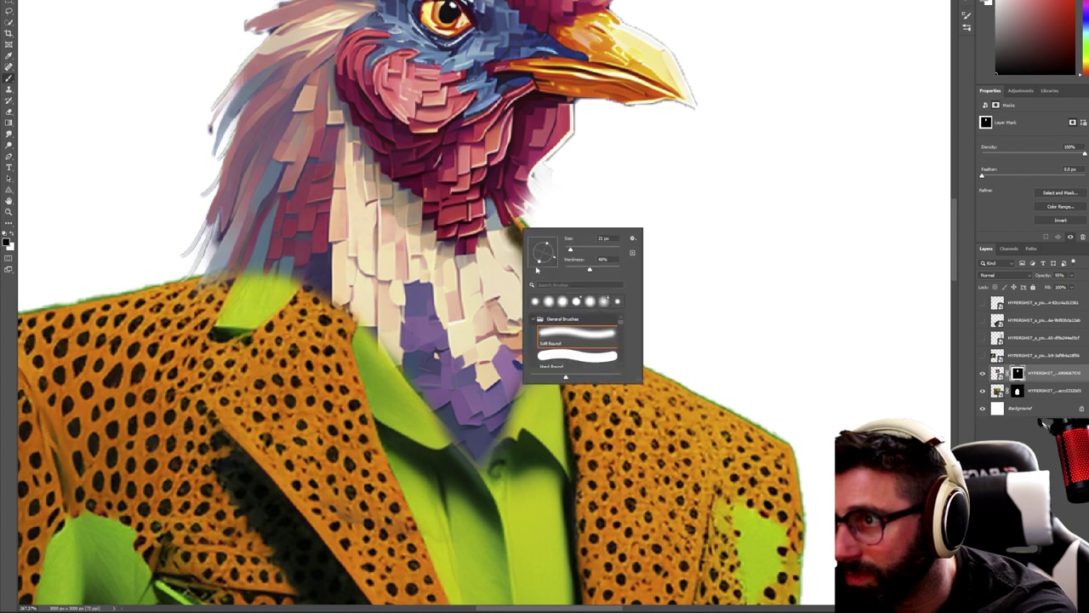
click(599, 417)
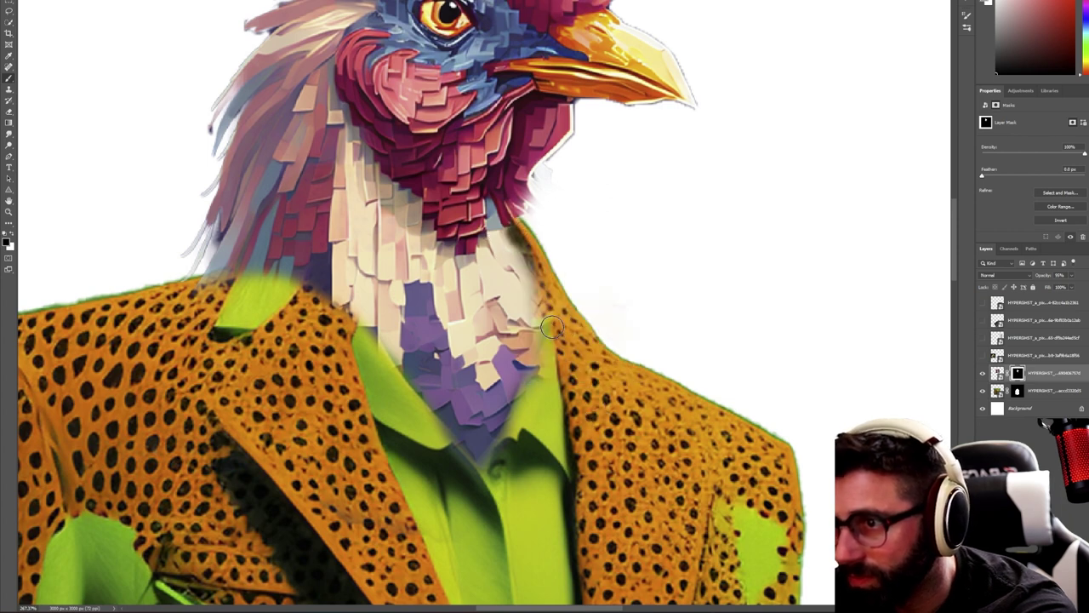
mouse_move(547, 332)
mouse_down()
mouse_move(527, 399)
mouse_move(549, 294)
mouse_move(543, 316)
mouse_move(543, 282)
mouse_move(540, 295)
mouse_move(515, 239)
mouse_move(542, 299)
mouse_move(544, 337)
mouse_move(514, 431)
mouse_move(473, 482)
mouse_move(380, 397)
mouse_move(402, 411)
mouse_move(350, 314)
mouse_move(475, 472)
mouse_up()
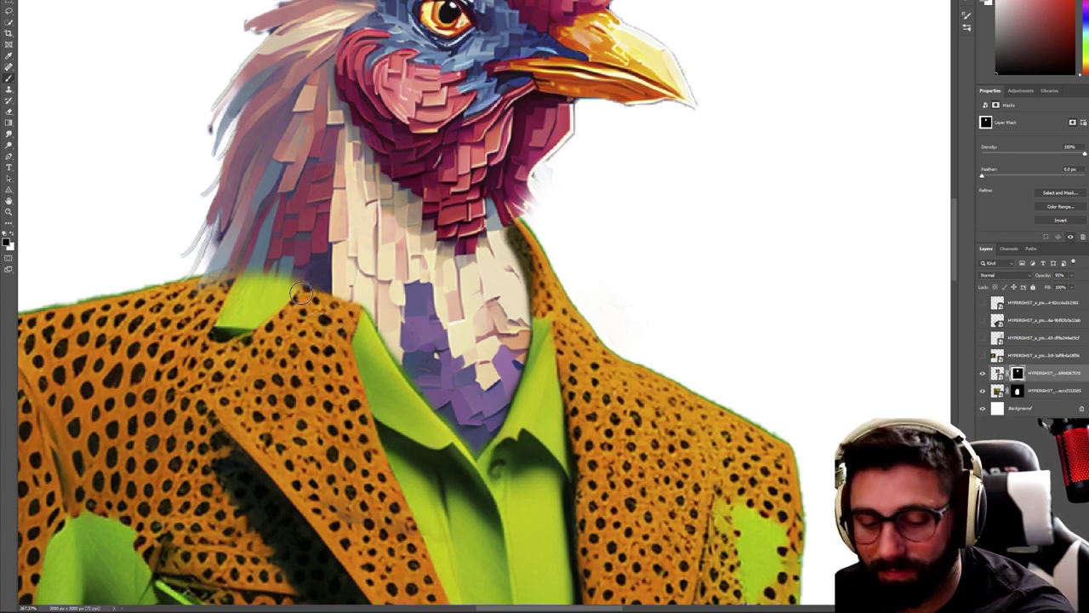
Paint on the rooster's mask to extend the back neck feathers over the jacket's shoulder and collar
mouse_move(284, 286)
mouse_down()
mouse_move(254, 277)
mouse_move(236, 321)
mouse_move(235, 268)
mouse_move(196, 319)
mouse_move(226, 286)
mouse_move(209, 325)
mouse_move(230, 329)
mouse_move(255, 289)
mouse_move(255, 336)
mouse_move(279, 289)
mouse_move(280, 319)
mouse_move(291, 276)
mouse_move(289, 296)
mouse_move(296, 271)
mouse_move(301, 278)
mouse_move(303, 235)
mouse_move(309, 274)
mouse_move(320, 280)
mouse_move(310, 268)
mouse_move(311, 293)
mouse_move(319, 265)
mouse_move(318, 300)
mouse_move(327, 275)
mouse_move(336, 302)
mouse_move(339, 271)
mouse_move(332, 302)
mouse_move(329, 277)
mouse_move(339, 299)
mouse_move(330, 314)
mouse_move(347, 311)
mouse_move(332, 304)
mouse_move(348, 310)
mouse_move(314, 293)
mouse_move(326, 303)
mouse_move(309, 304)
mouse_move(304, 347)
mouse_move(304, 286)
mouse_move(300, 342)
mouse_move(271, 338)
mouse_up()
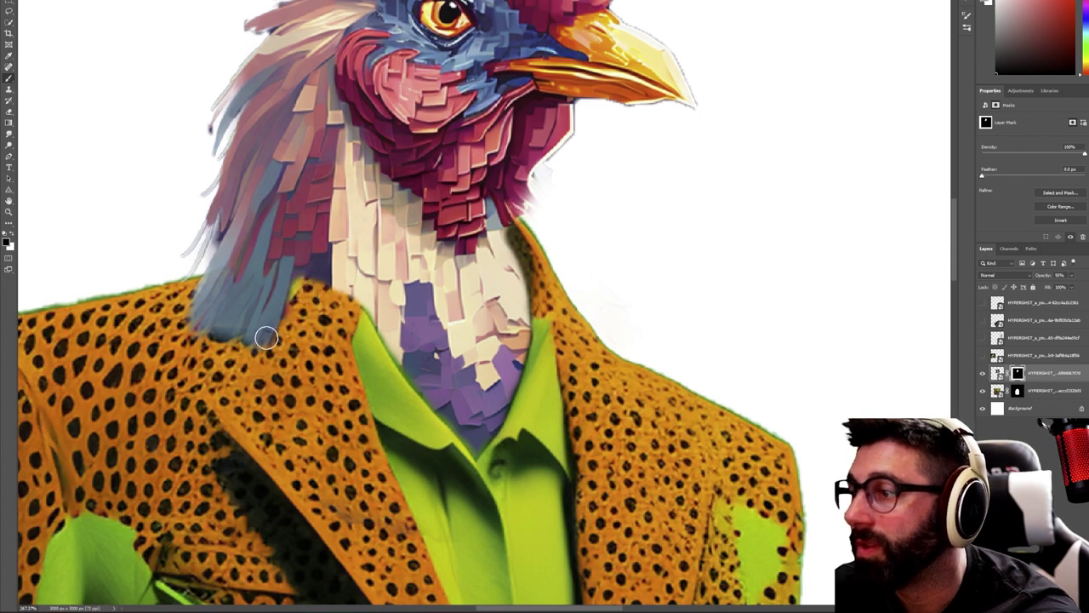
key(z)
drag(412, 359, 340, 359)
drag(474, 365, 400, 365)
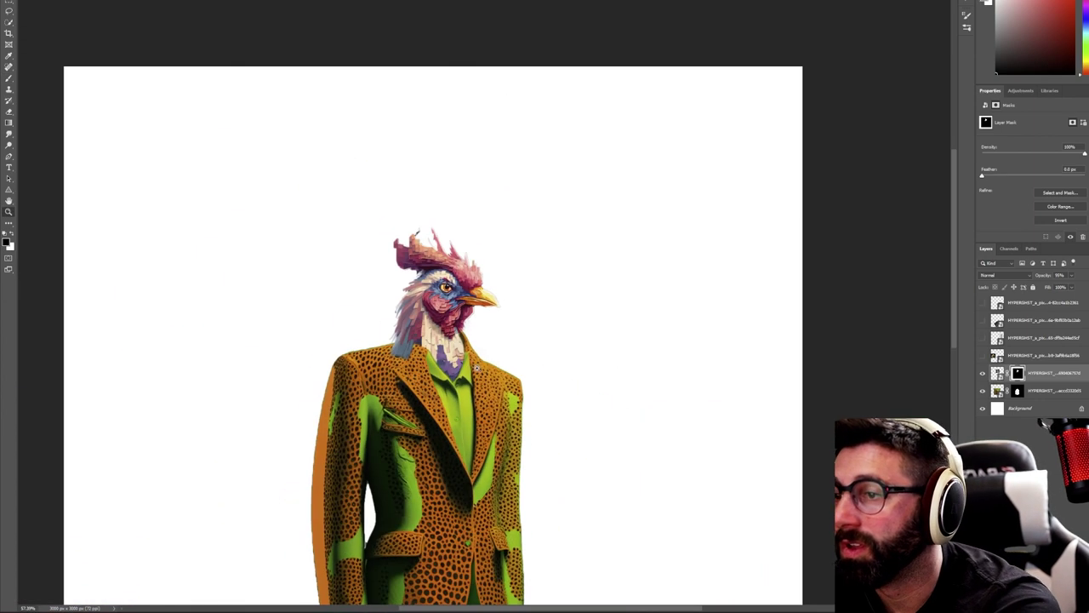
Show the hidden gauntlet image layer and make it the active layer
scroll(474, 367, down, 2)
scroll(558, 466, down, 2)
scroll(576, 515, up, 5)
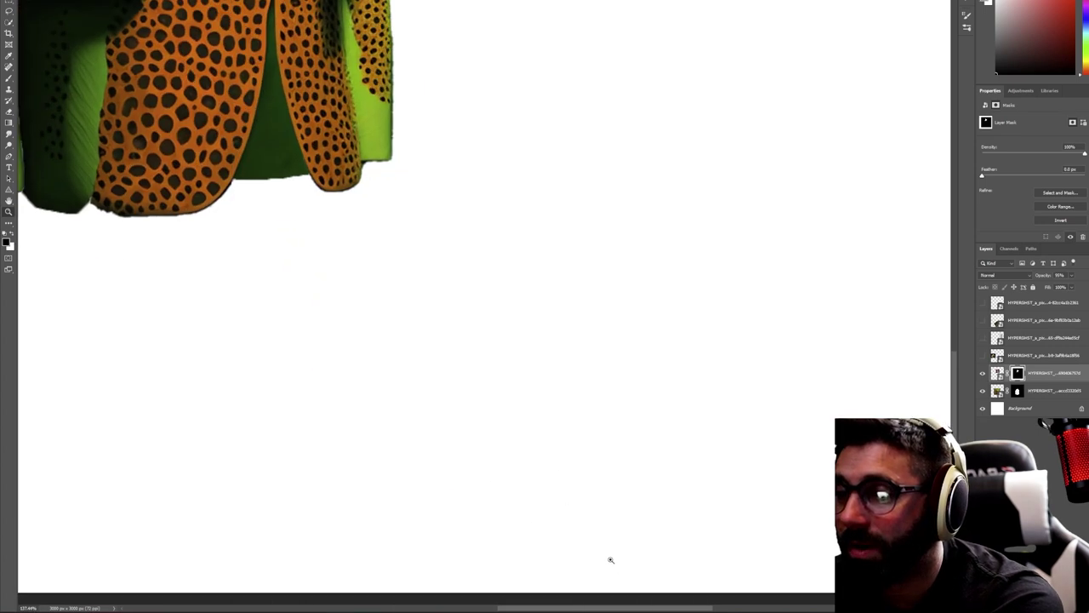
scroll(610, 559, down, 3)
scroll(543, 508, up, 3)
scroll(540, 503, down, 1)
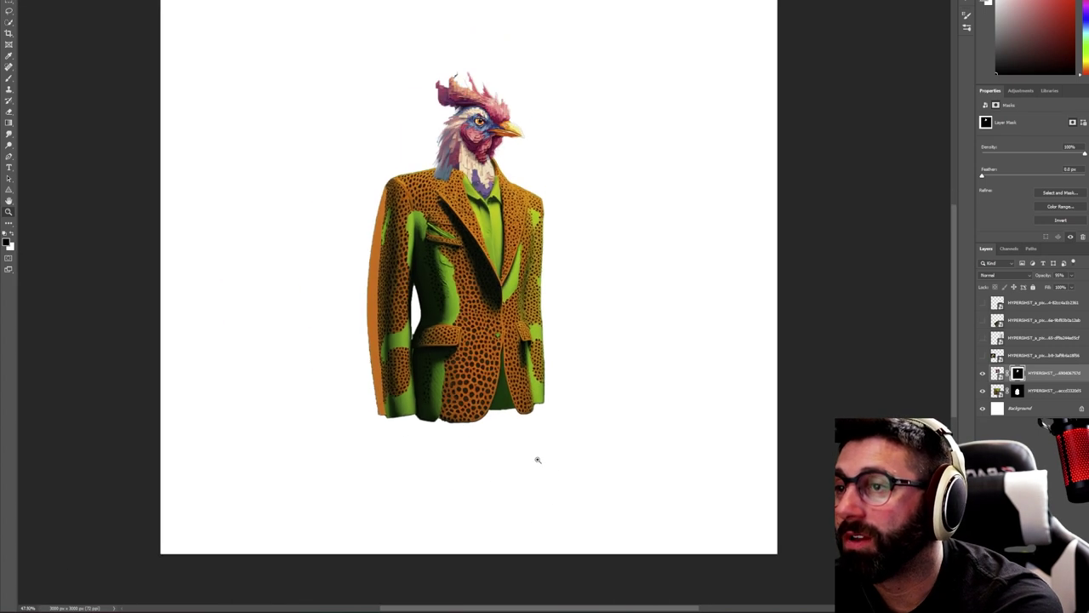
key(b)
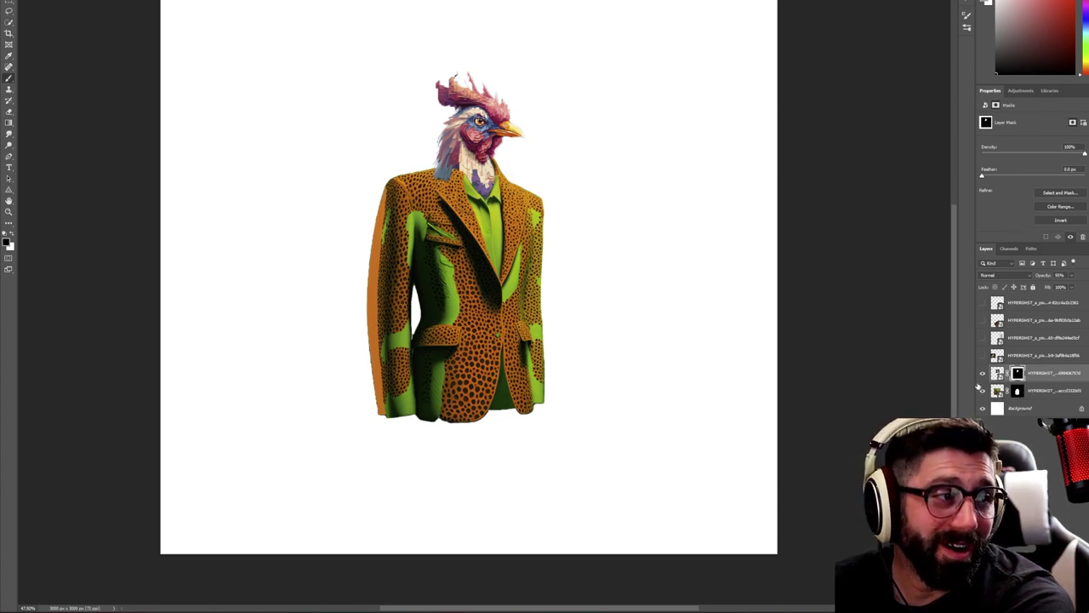
click(981, 321)
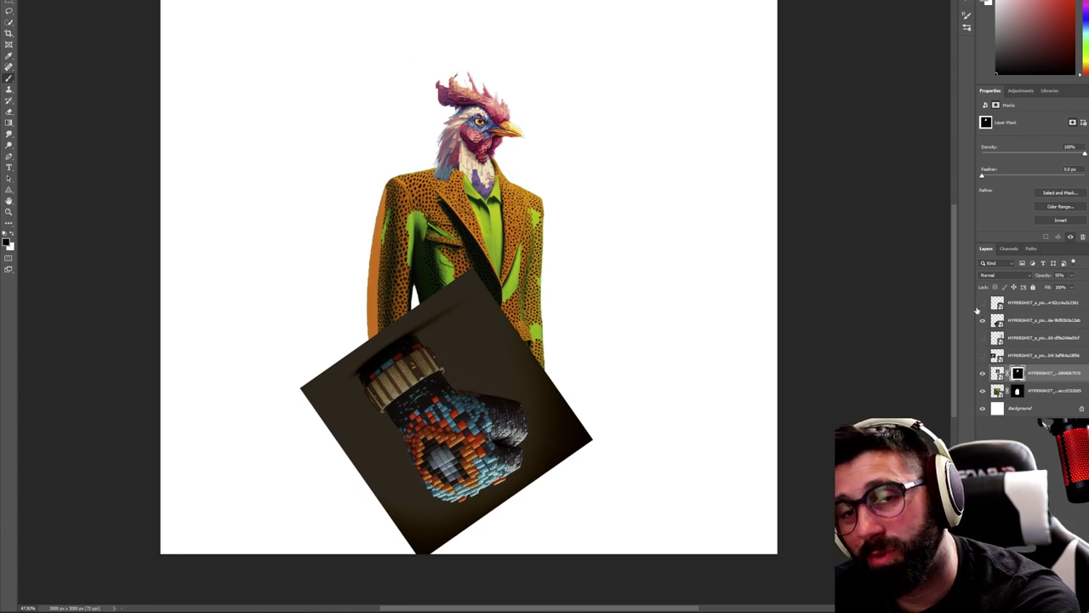
click(1053, 320)
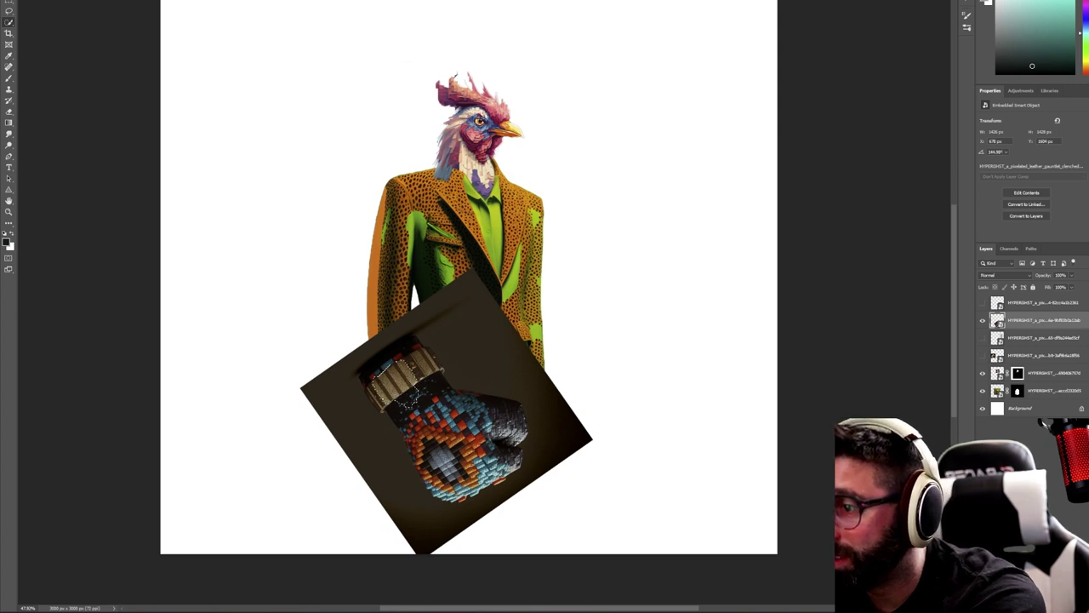
Select the whole glove and its cuff with Quick Selection, subtracting the dark background from the selection
mouse_move(374, 370)
mouse_down()
mouse_move(413, 357)
mouse_move(441, 407)
mouse_up()
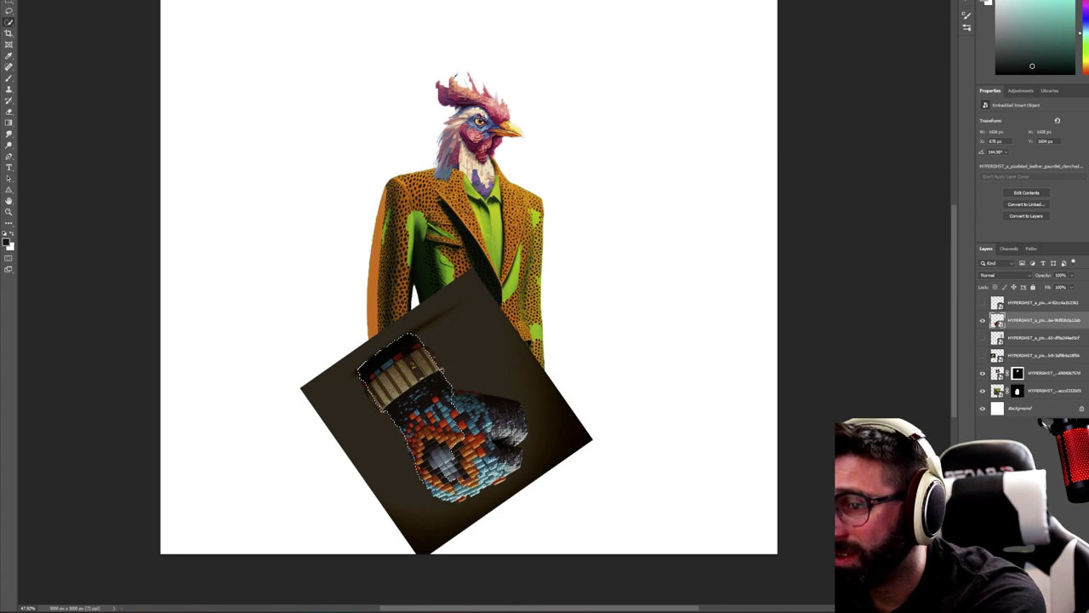
click(465, 405)
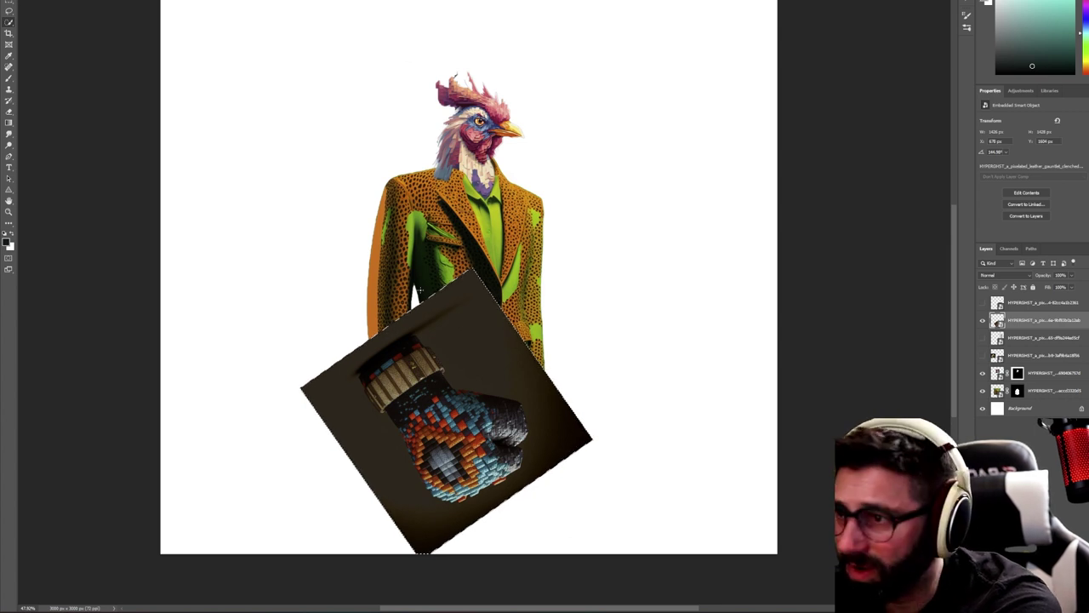
alt+drag(468, 318, 499, 373)
click(409, 492)
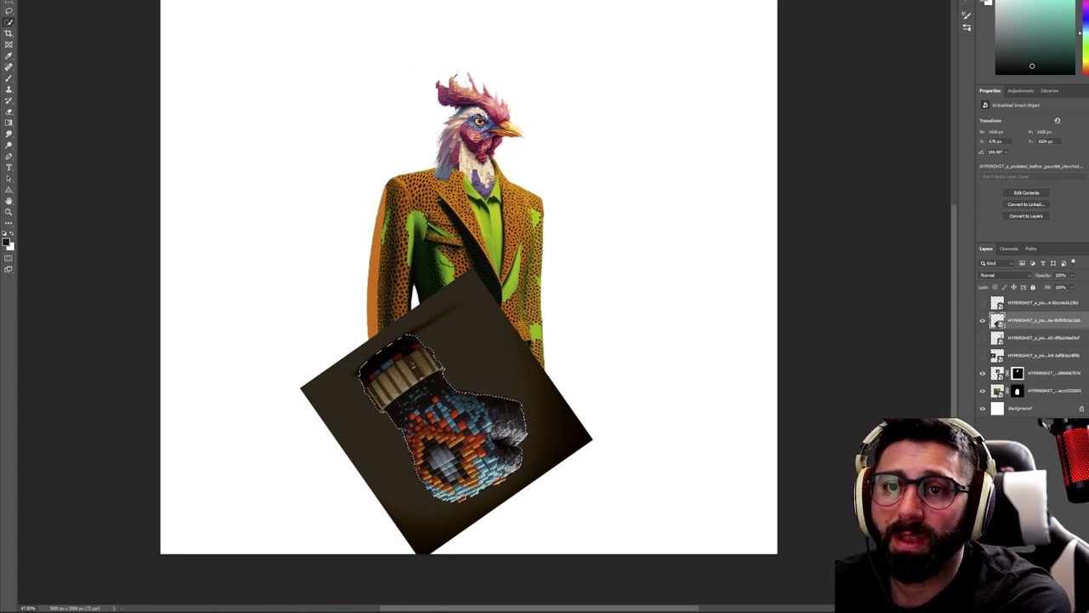
Mask the gauntlet layer to the selection and add a Solid Color fill of #281d00 above it in Color blend mode
click(1022, 426)
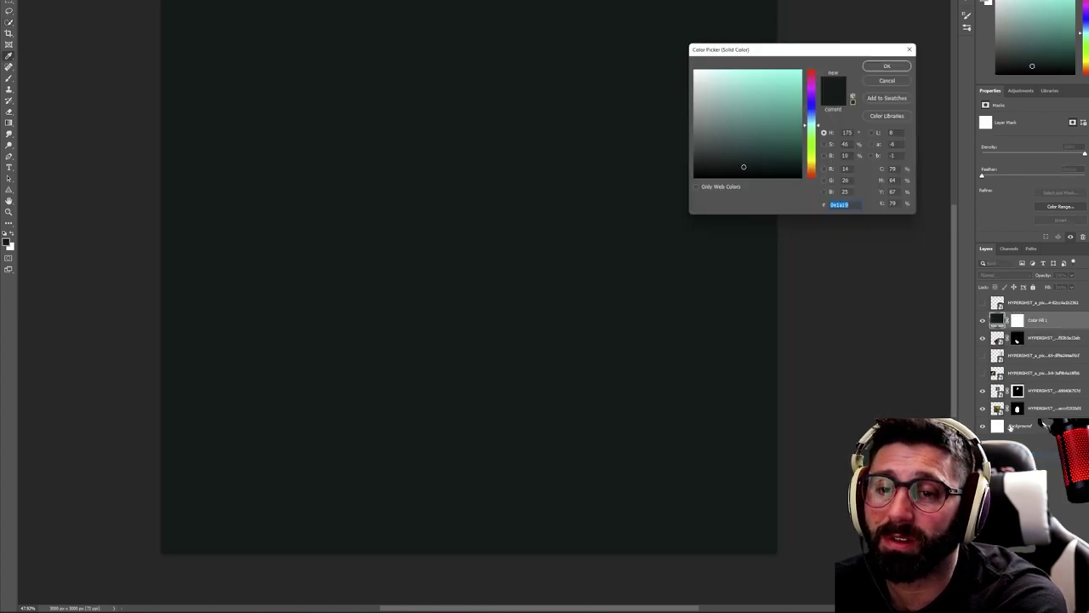
mouse_move(811, 126)
mouse_down()
mouse_move(812, 168)
mouse_move(802, 160)
mouse_up()
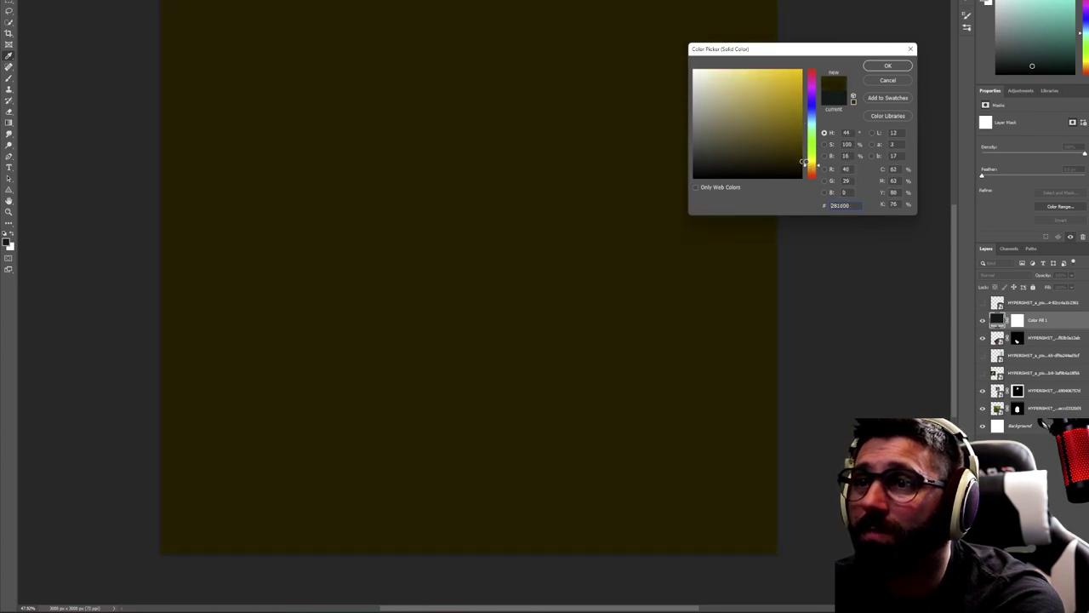
click(888, 66)
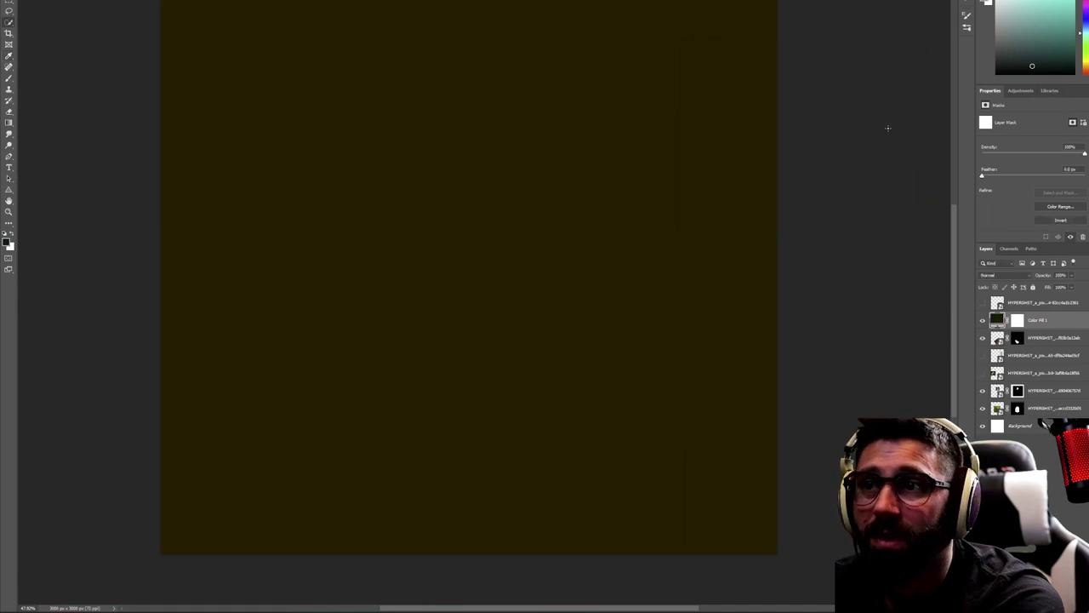
click(1012, 275)
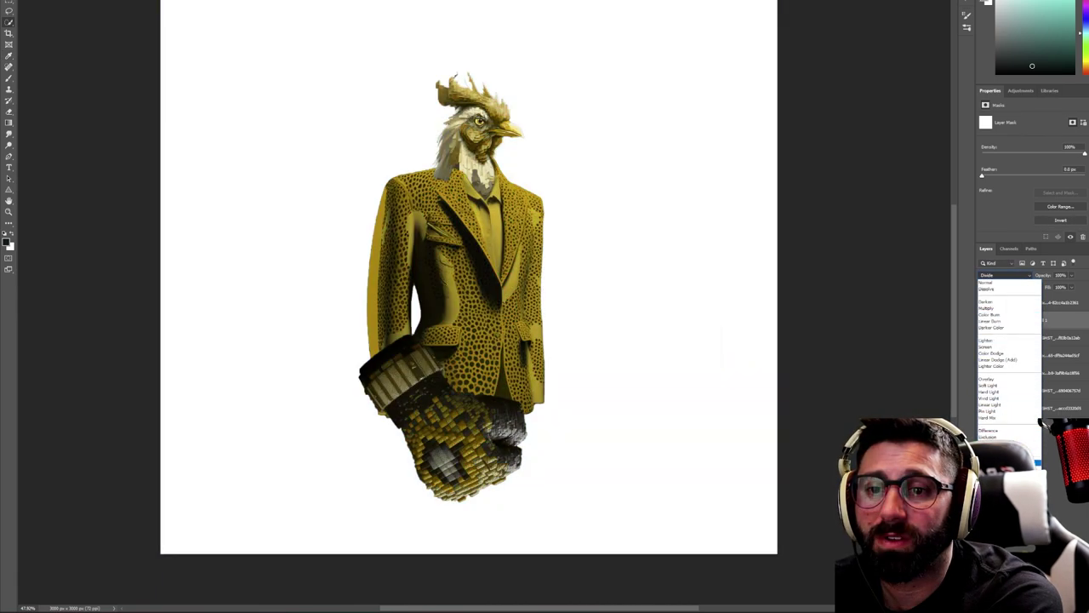
click(1040, 423)
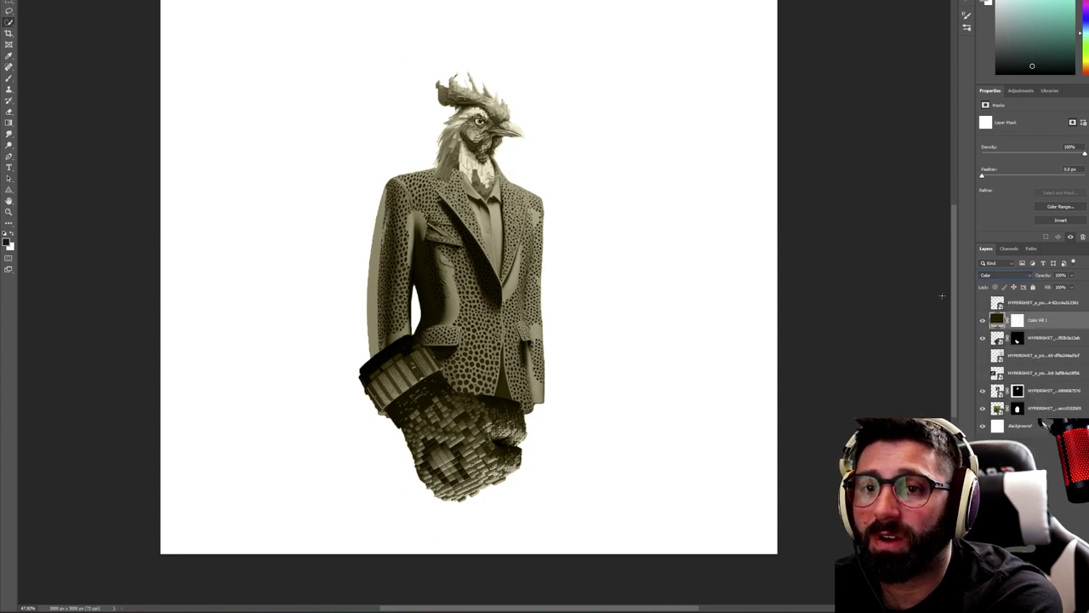
Recolour the fill layer to orange-brown #874702 and clip it to the gauntlet layer at 79% opacity
double_click(997, 320)
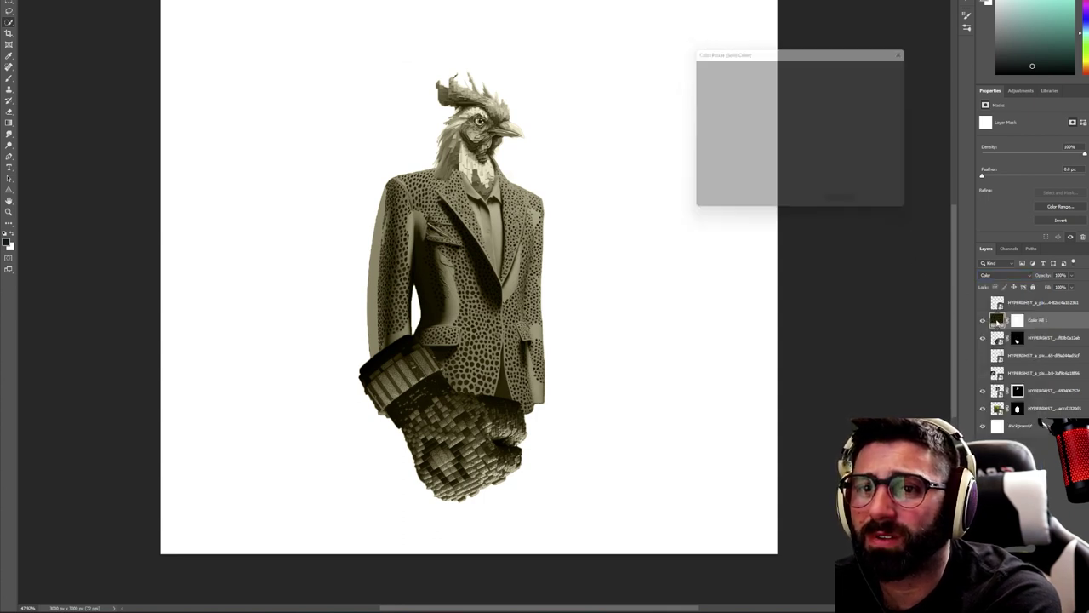
mouse_move(794, 150)
mouse_down()
mouse_move(801, 124)
mouse_move(813, 171)
mouse_move(799, 125)
mouse_up()
click(806, 139)
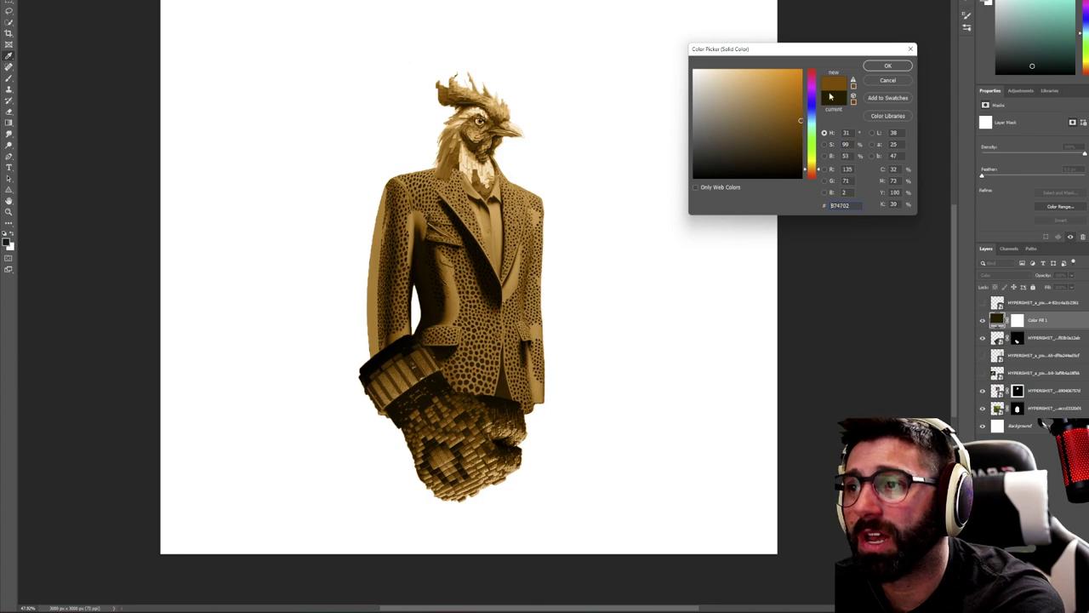
click(887, 66)
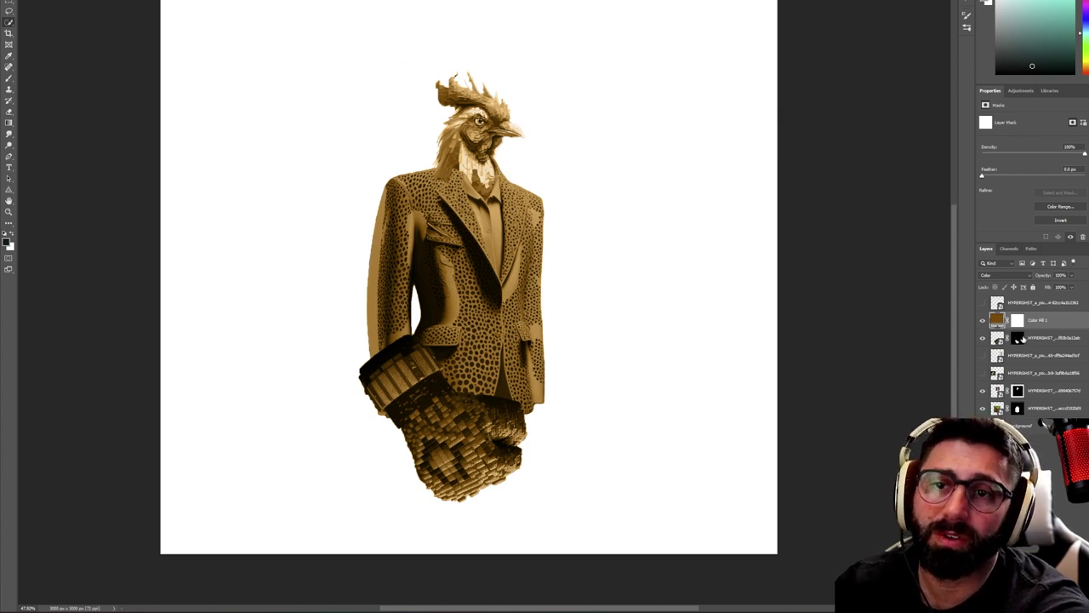
alt+click(1040, 328)
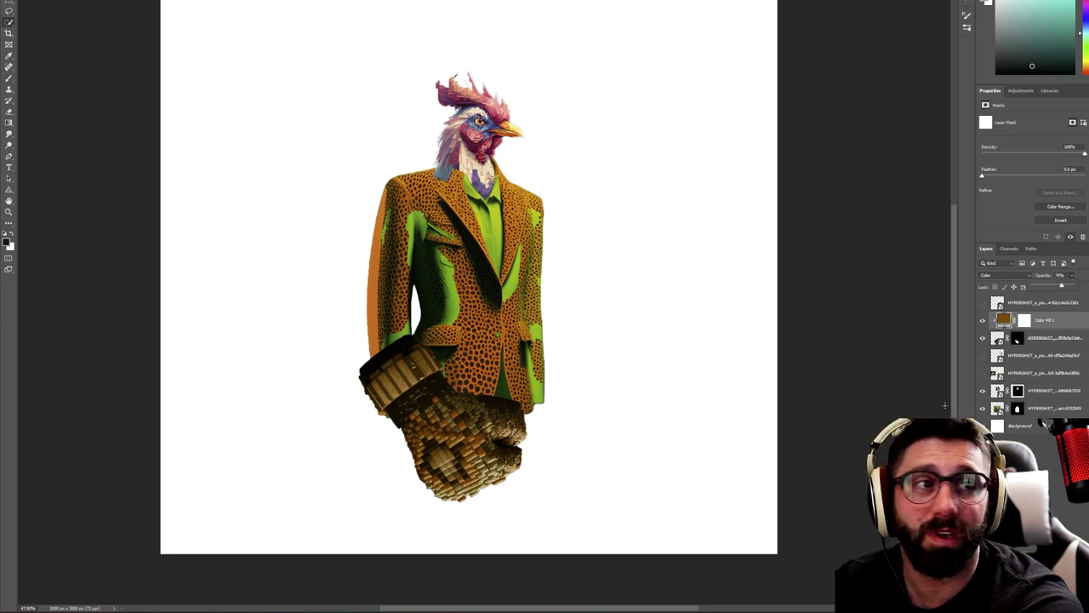
Free-transform the glove smaller, rotate it clockwise and move its cuff onto the end of the jacket's near sleeve
click(997, 338)
key(ctrl+t)
drag(592, 266, 541, 319)
drag(515, 389, 534, 340)
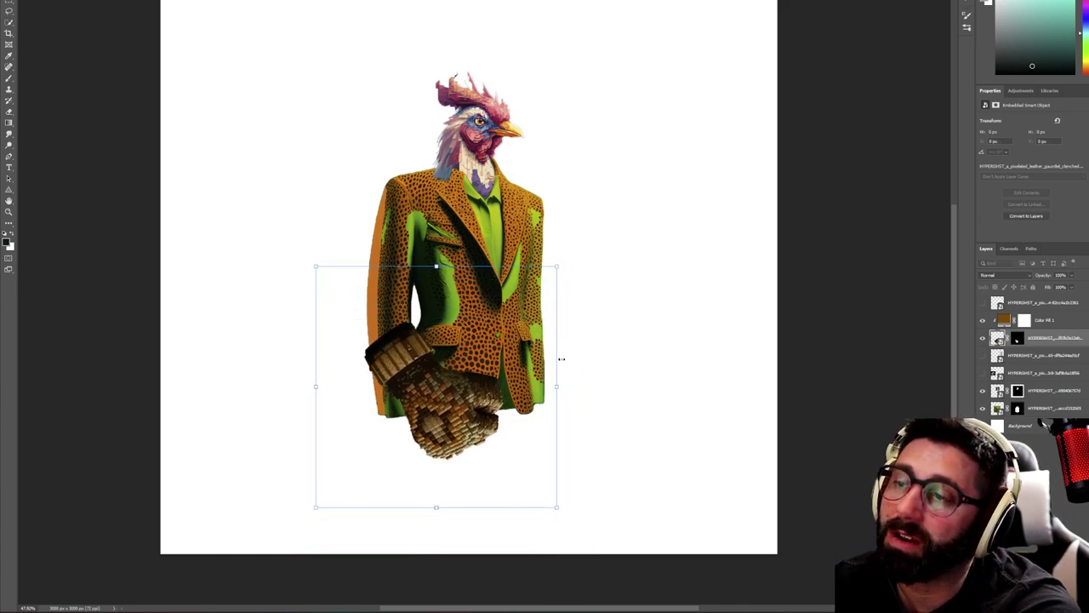
drag(566, 319, 551, 302)
mouse_move(557, 308)
mouse_down()
mouse_move(562, 277)
mouse_move(546, 315)
mouse_move(554, 309)
mouse_up()
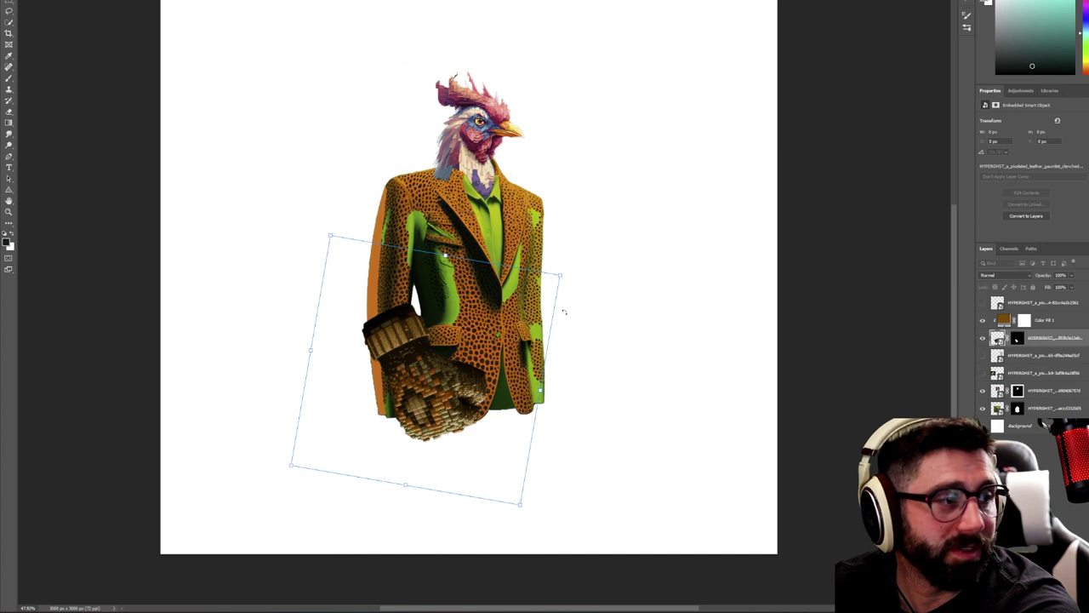
mouse_move(528, 307)
mouse_down()
mouse_move(578, 270)
mouse_move(541, 311)
mouse_up()
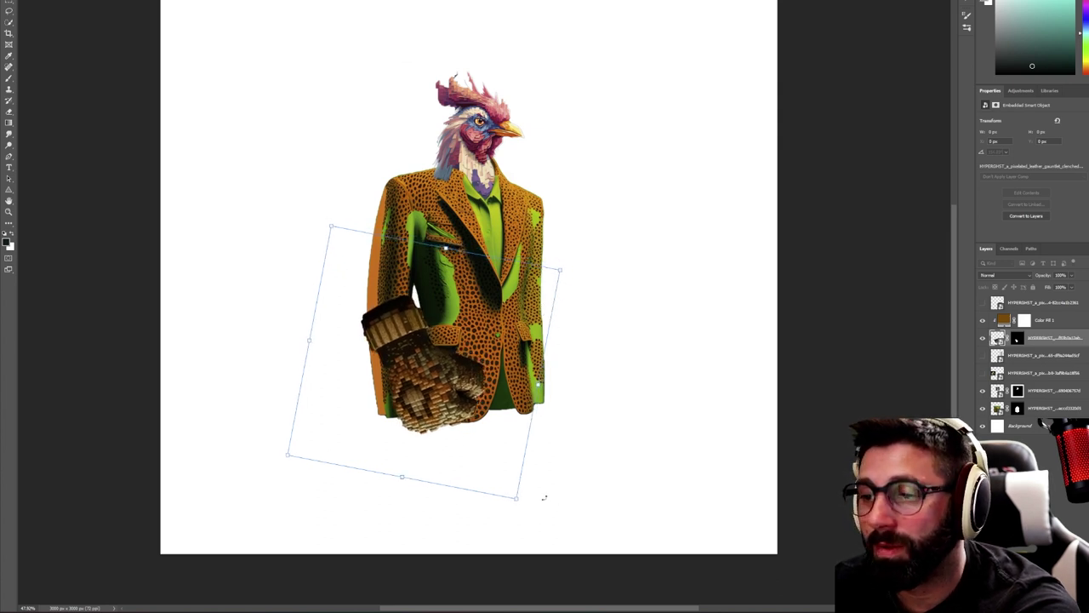
Enlarge the glove slightly and reposition its cuff over the sleeve end
drag(515, 500, 547, 519)
drag(507, 441, 505, 438)
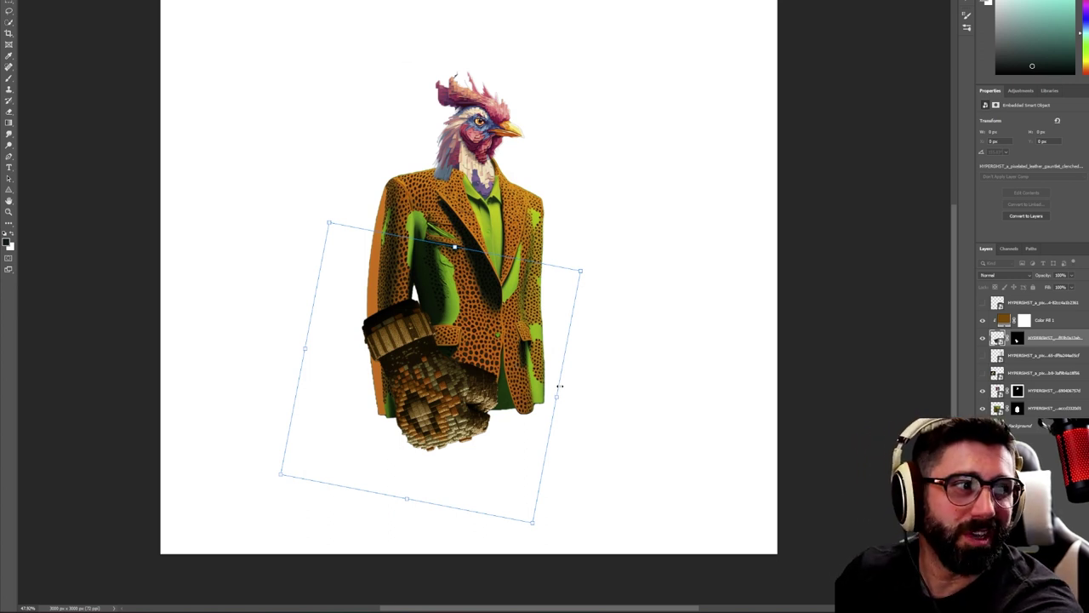
drag(524, 353, 517, 343)
mouse_move(574, 264)
mouse_down()
mouse_move(605, 243)
mouse_move(586, 269)
mouse_up()
drag(557, 328, 571, 314)
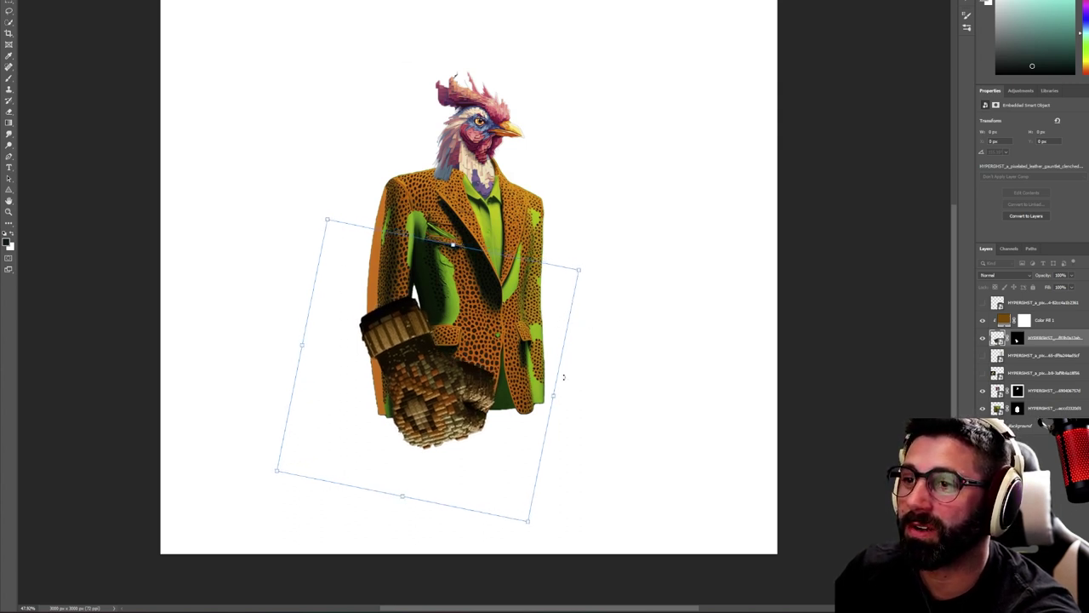
Squeeze the glove narrower, fine-tune its rotation and position on the sleeve, and apply the transform
drag(554, 394, 504, 373)
mouse_move(559, 267)
mouse_down()
mouse_move(570, 280)
mouse_move(565, 258)
mouse_up()
drag(520, 323, 525, 341)
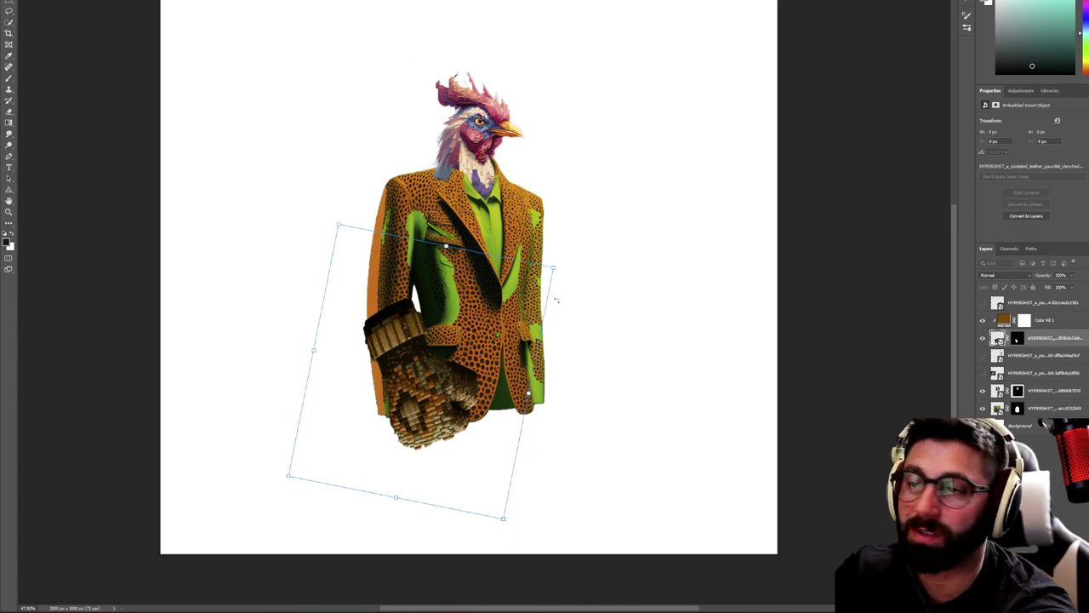
drag(584, 253, 585, 253)
drag(528, 324, 538, 321)
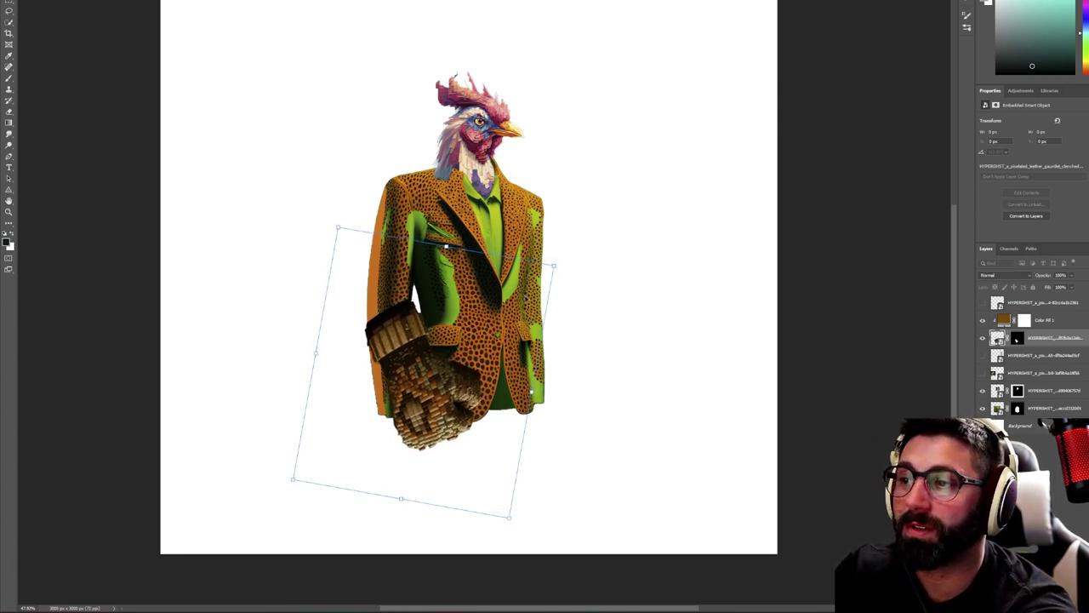
key(Return)
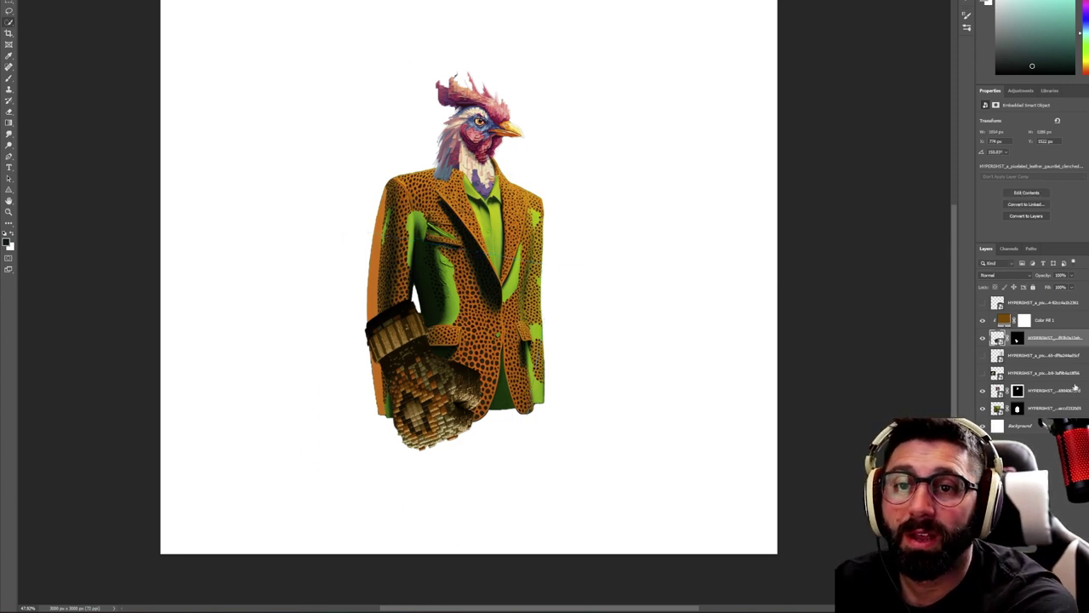
Paint black on the jacket's mask to hide the sleeve end sticking out beside and below the glove's cuff
click(983, 408)
click(983, 409)
click(1018, 409)
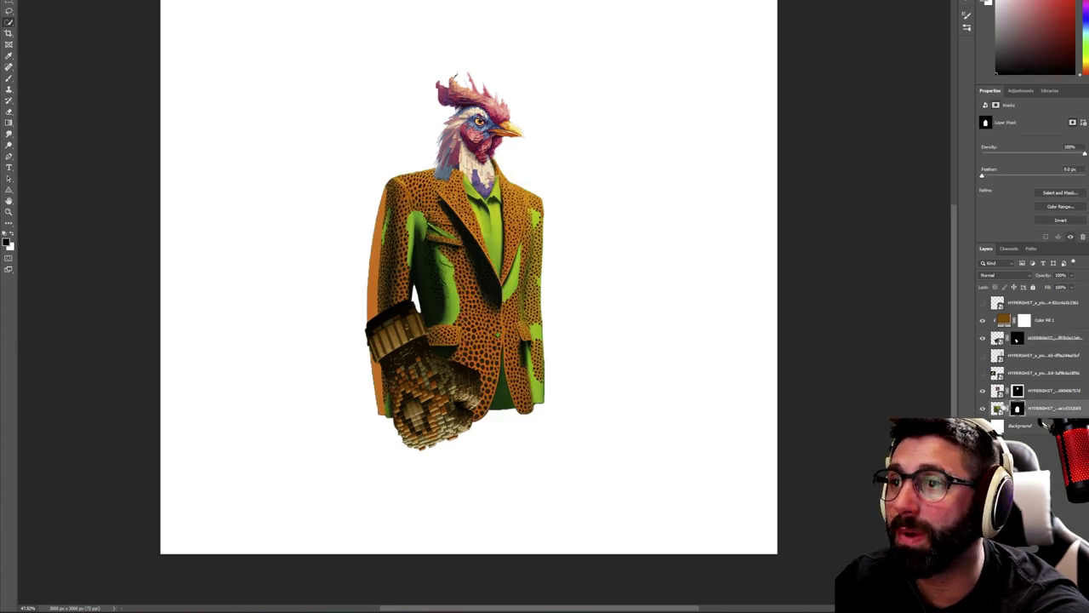
click(9, 78)
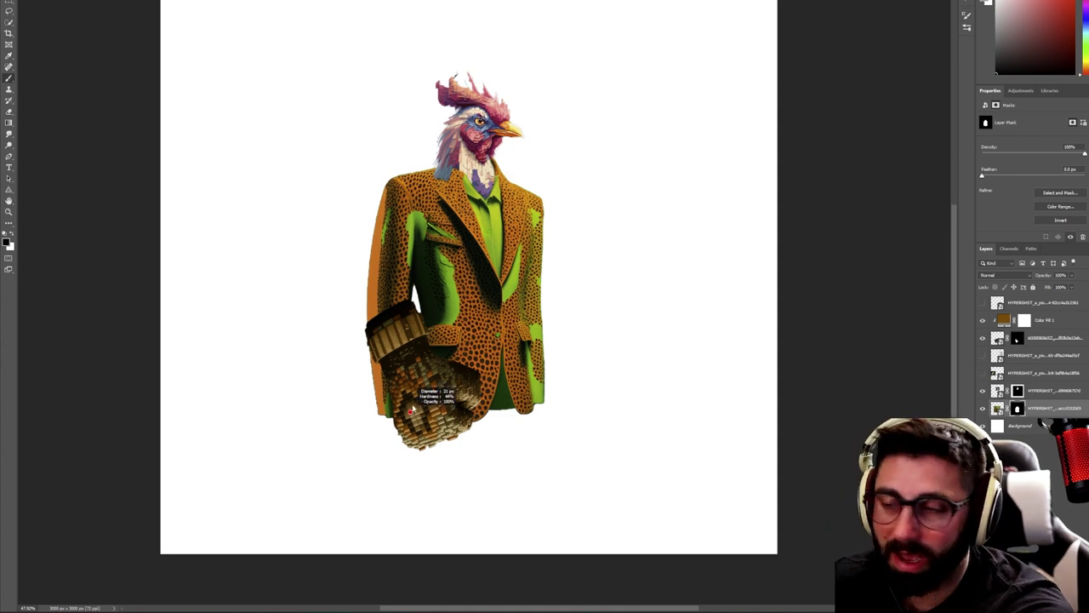
mouse_move(371, 354)
mouse_down()
mouse_move(380, 412)
mouse_move(386, 373)
mouse_move(379, 411)
mouse_move(394, 415)
mouse_move(383, 441)
mouse_move(373, 387)
mouse_move(375, 440)
mouse_move(375, 391)
mouse_move(371, 419)
mouse_move(380, 387)
mouse_up()
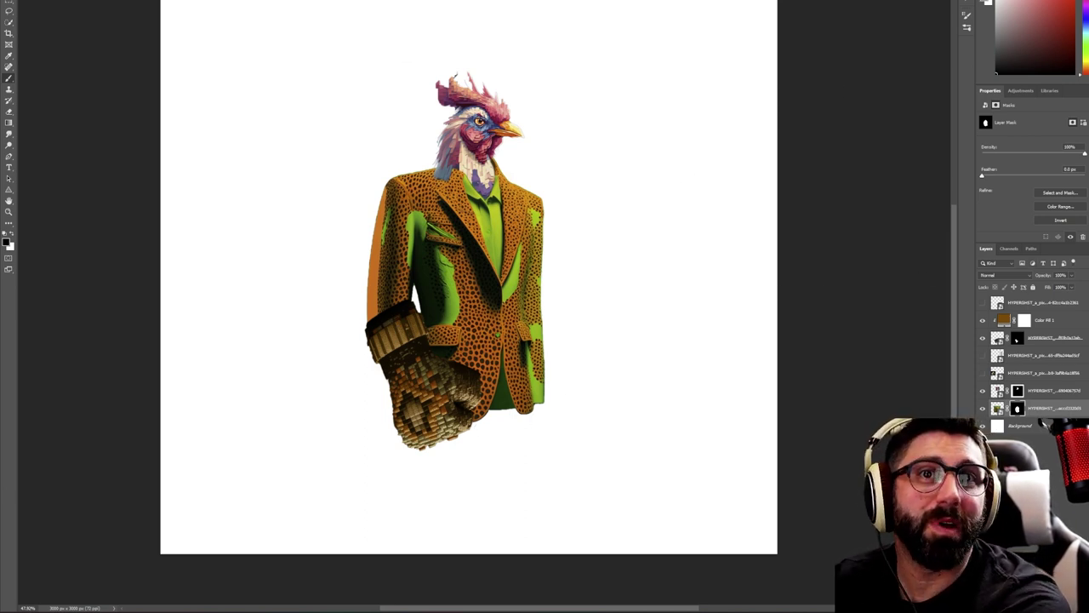
click(983, 425)
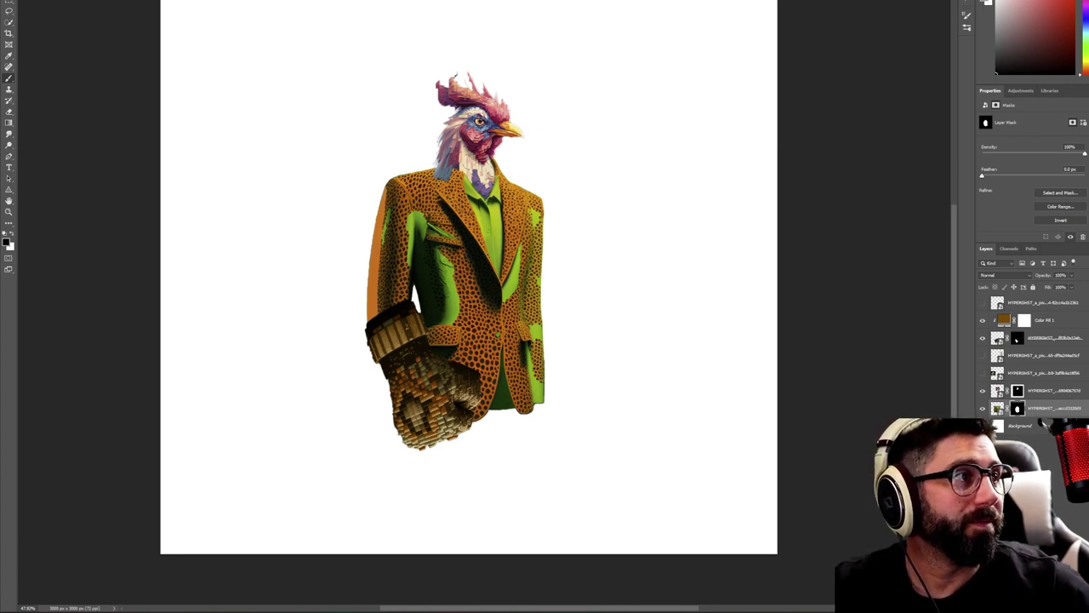
Check the full rooster character reference in the browser, and switch to Discord to enlarge the Midjourney grid of pixelated rooster legs
drag(1088, 76, 741, 54)
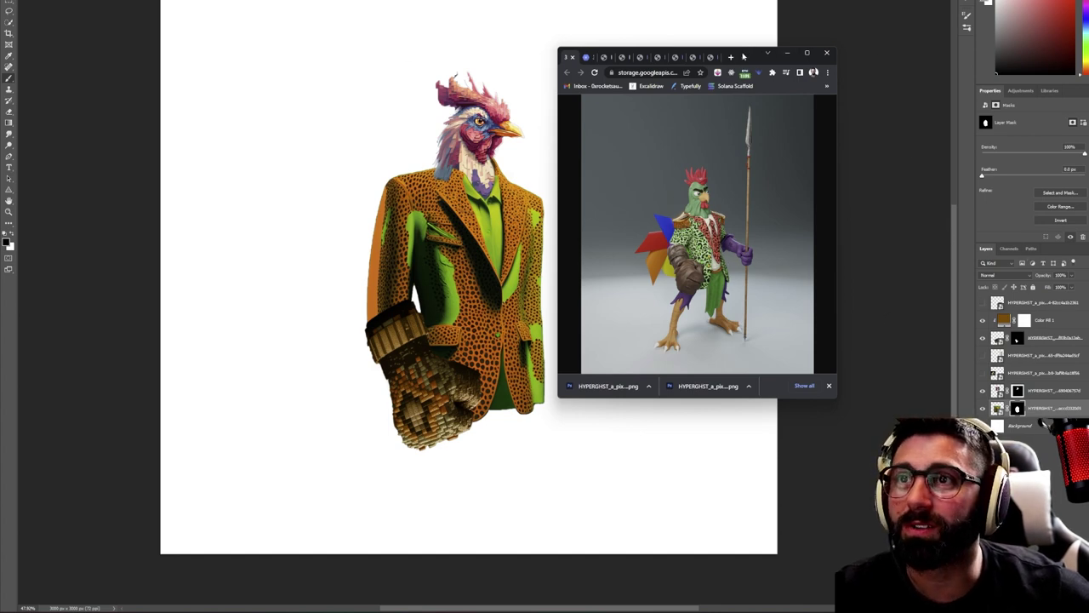
drag(744, 56, 1088, 92)
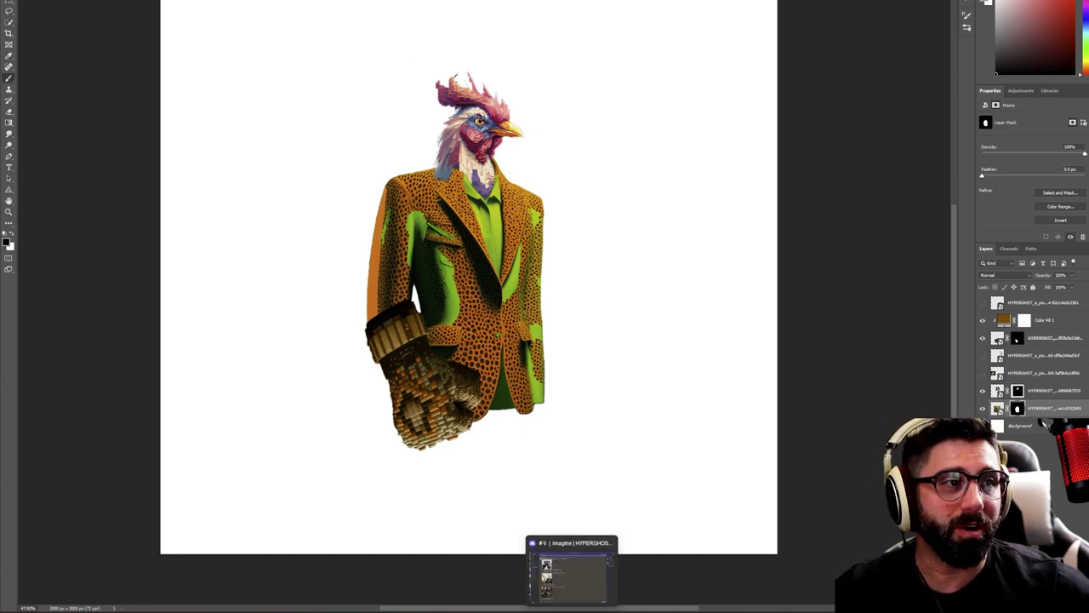
click(572, 608)
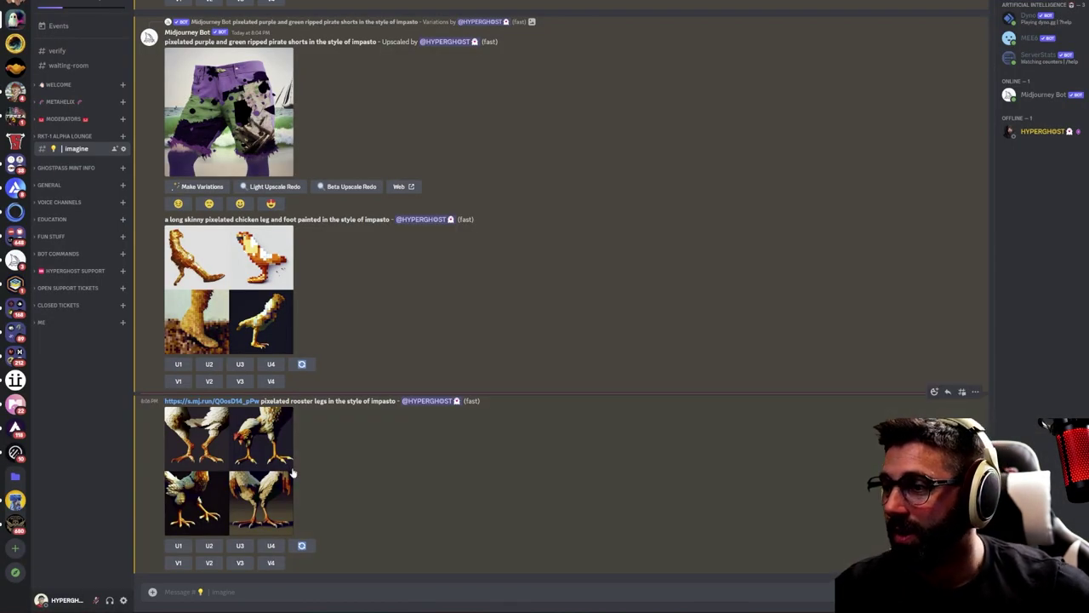
click(242, 448)
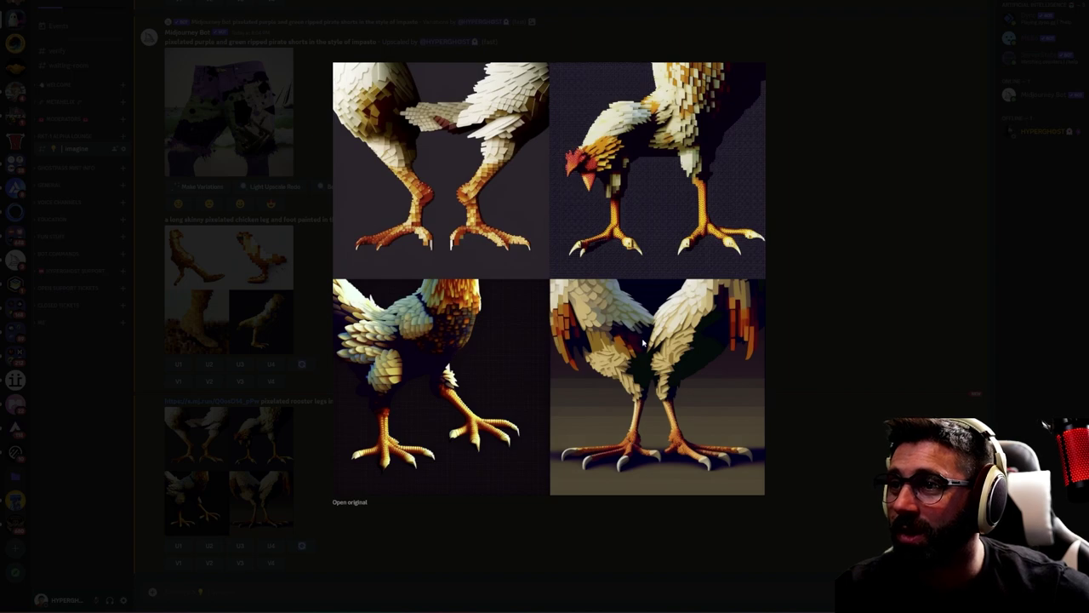
Upscale the fourth image of the rooster-legs grid and view the upscaled purple and green pirate shorts enlarged, returning to Photoshop
click(768, 433)
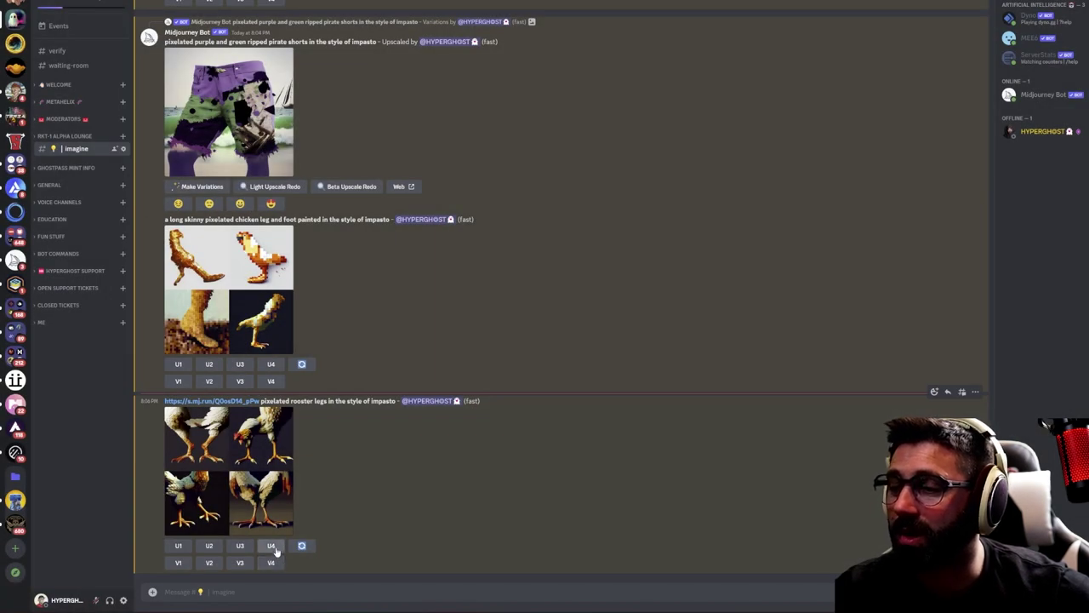
click(271, 546)
scroll(371, 190, up, 3)
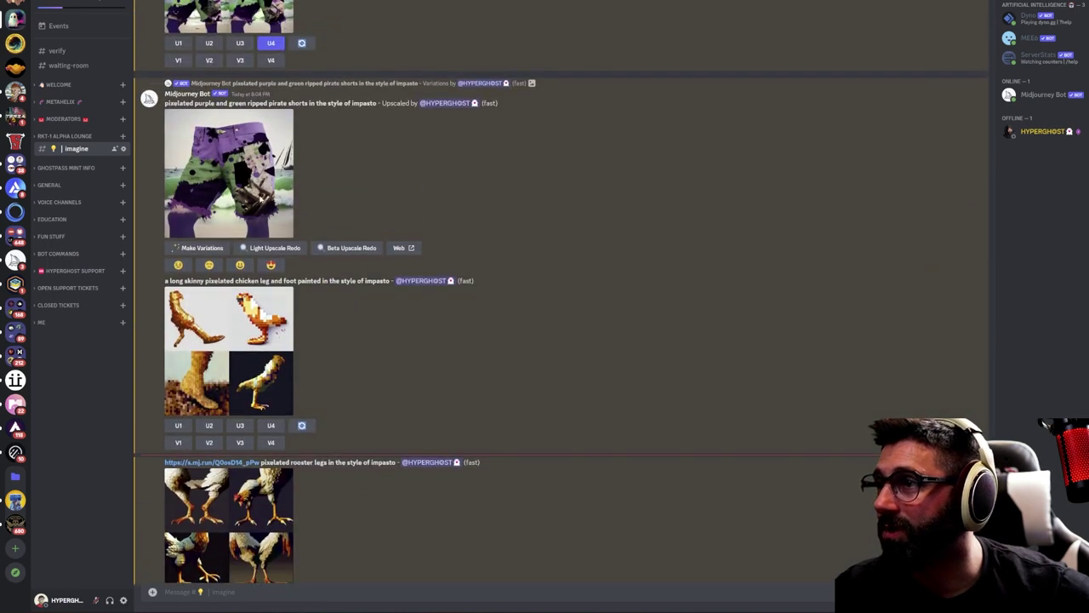
click(198, 191)
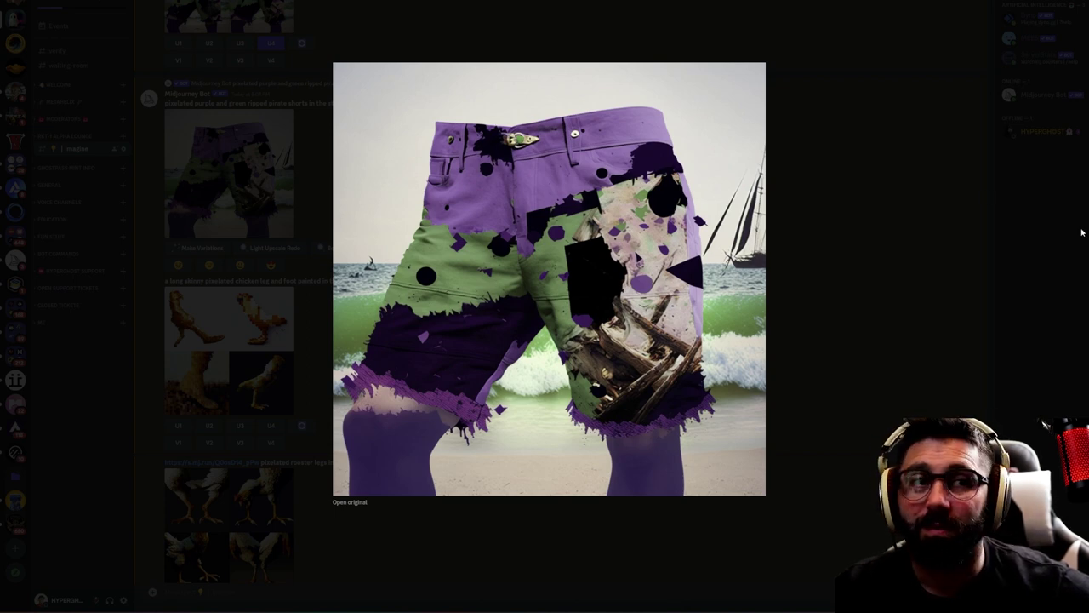
click(893, 186)
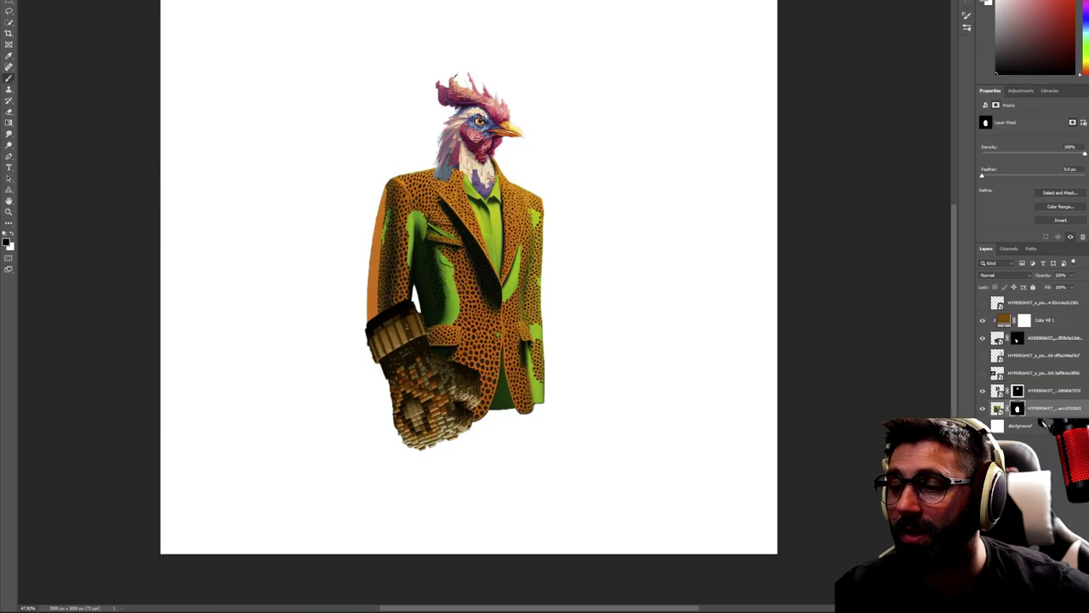
Save the collage on the computer as Untitled-2.psd in the Downloads folder
click(21, 1)
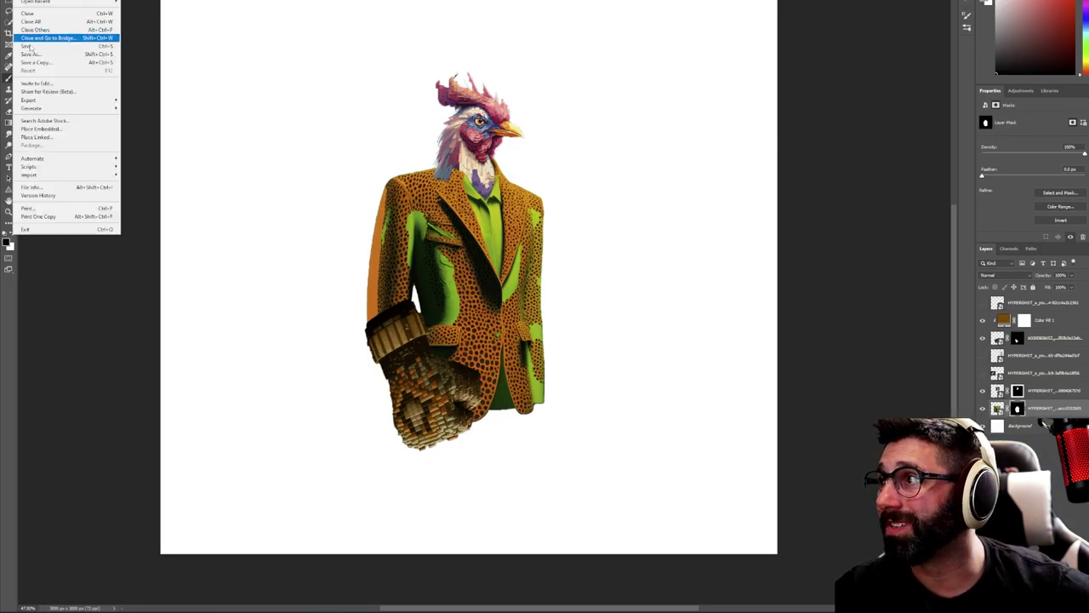
click(28, 47)
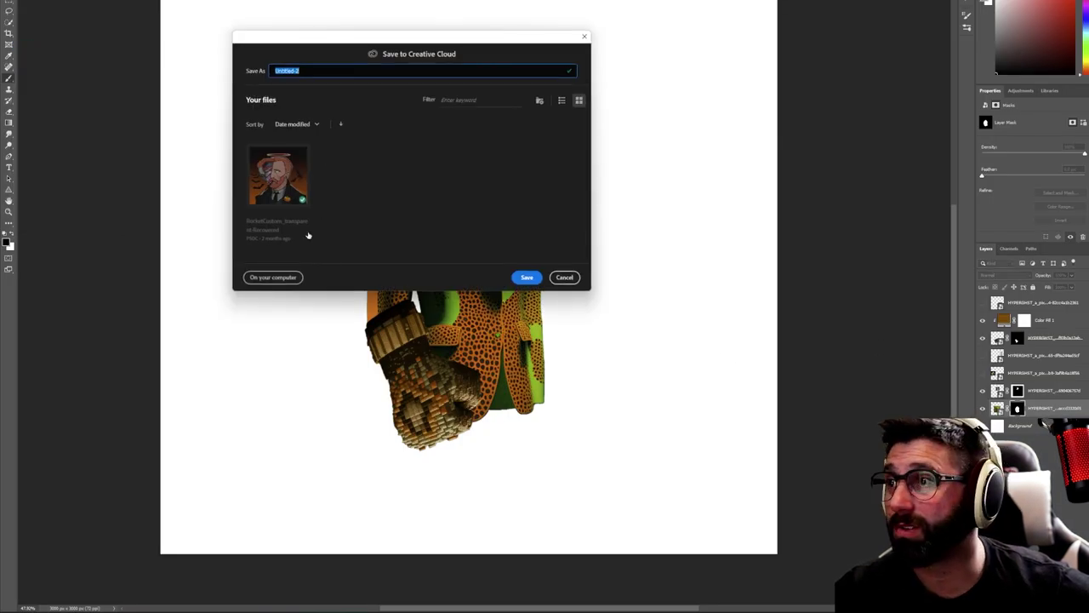
click(273, 276)
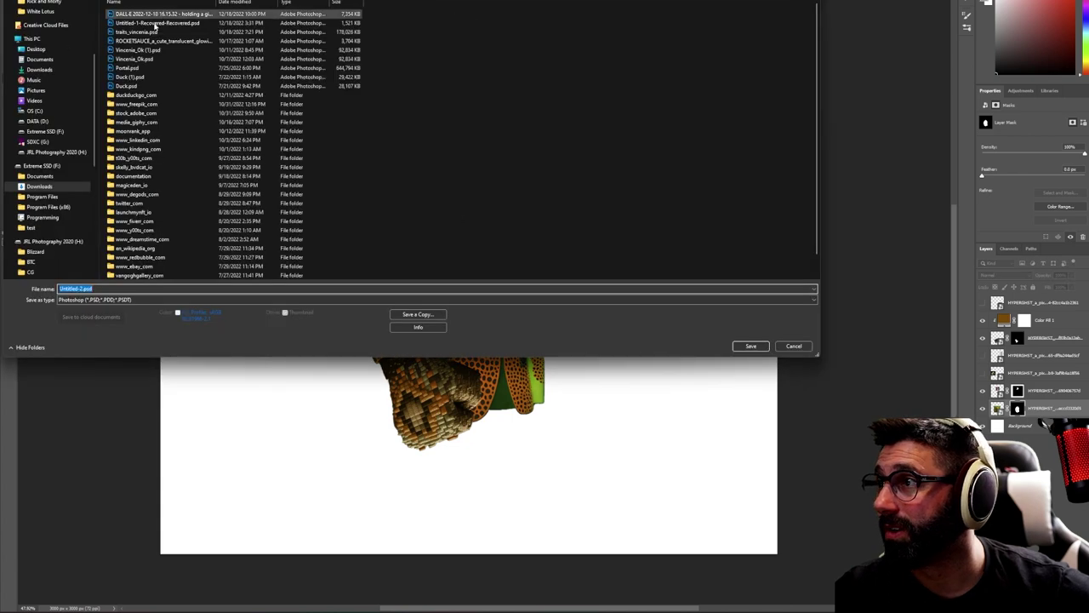
click(751, 345)
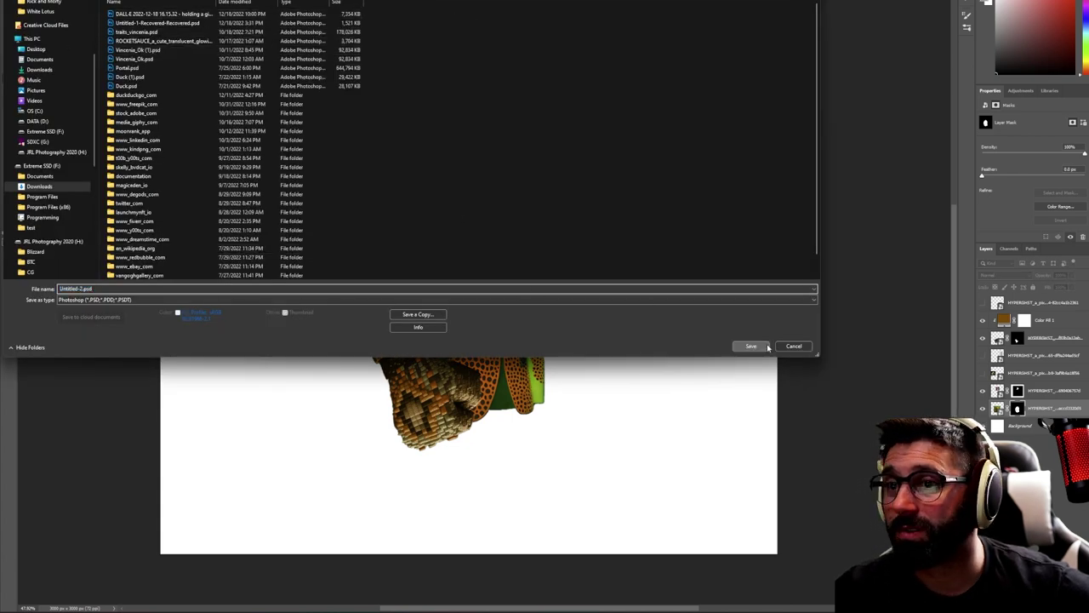
click(511, 74)
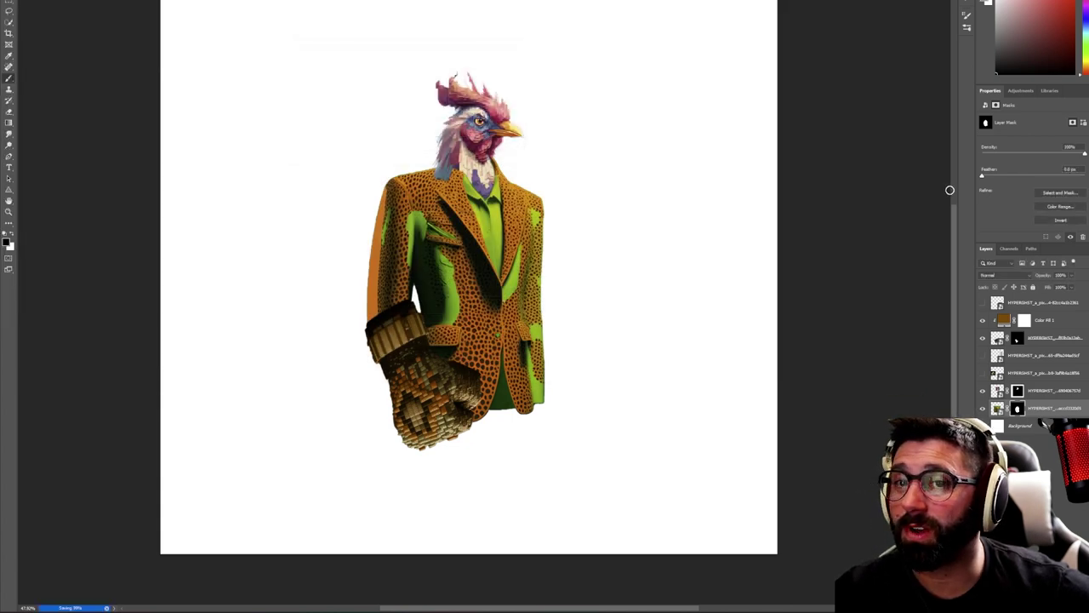
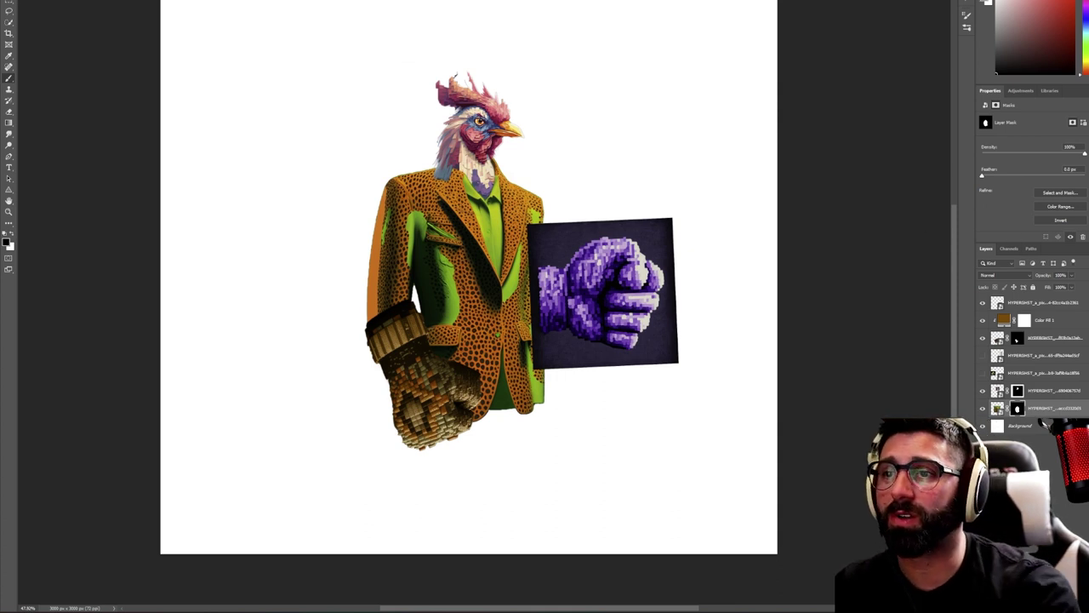
Show the purple clenched fist layer, select the fist and wrist, and mask out its dark background
click(983, 302)
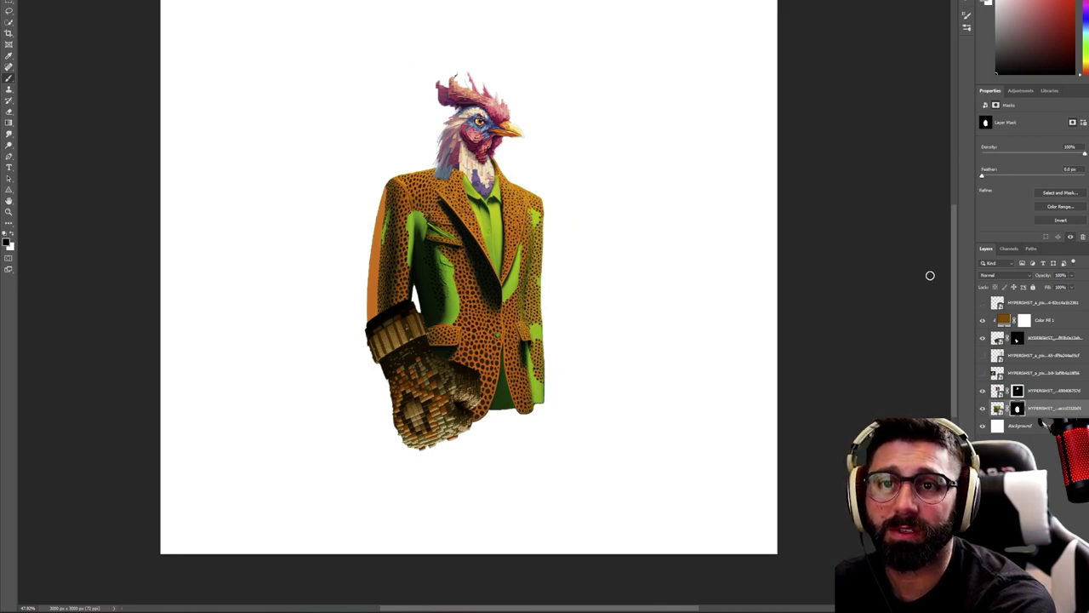
click(983, 304)
click(994, 303)
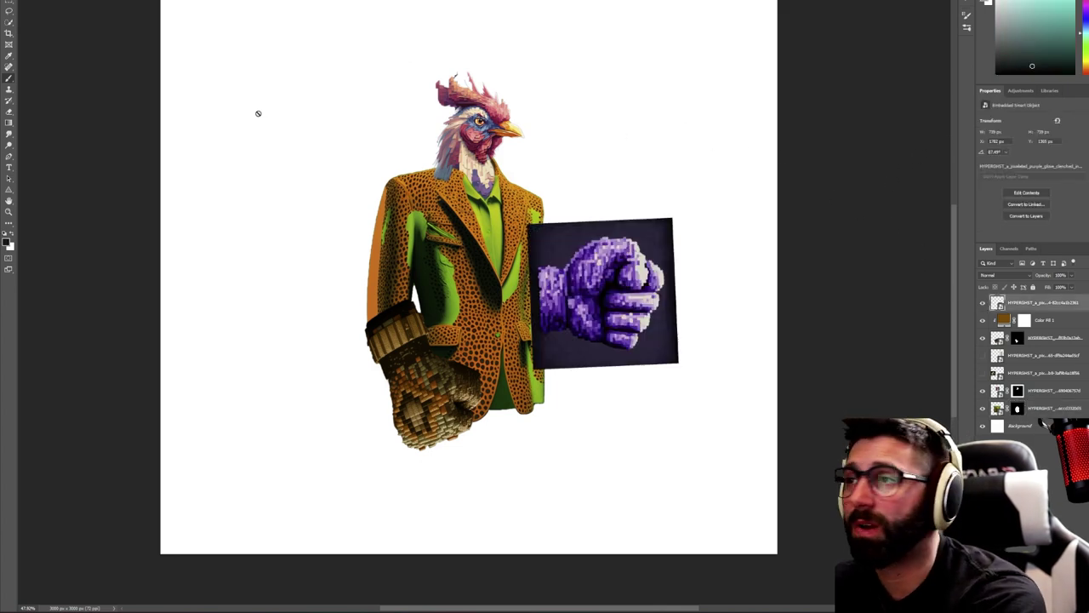
right_click(9, 66)
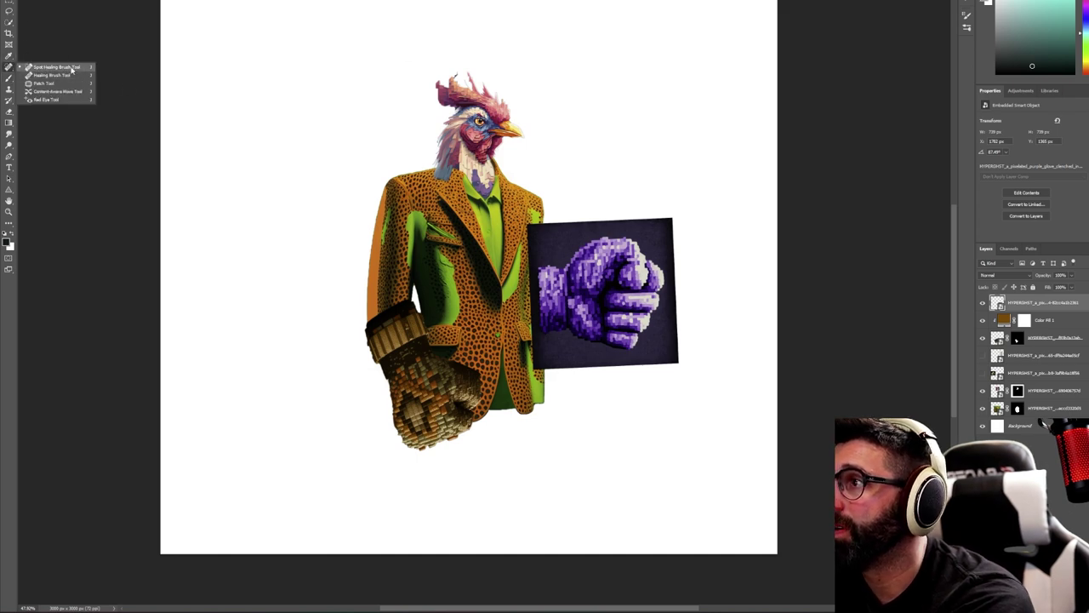
click(72, 68)
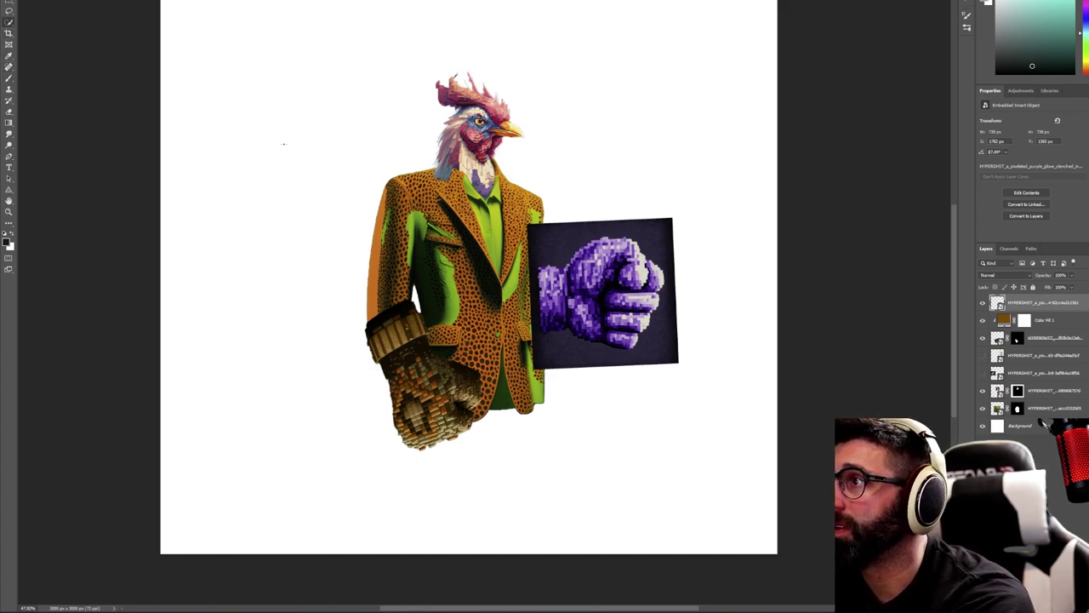
mouse_move(562, 272)
mouse_down()
mouse_move(549, 308)
mouse_move(570, 313)
mouse_move(544, 328)
mouse_move(626, 330)
mouse_move(633, 276)
mouse_up()
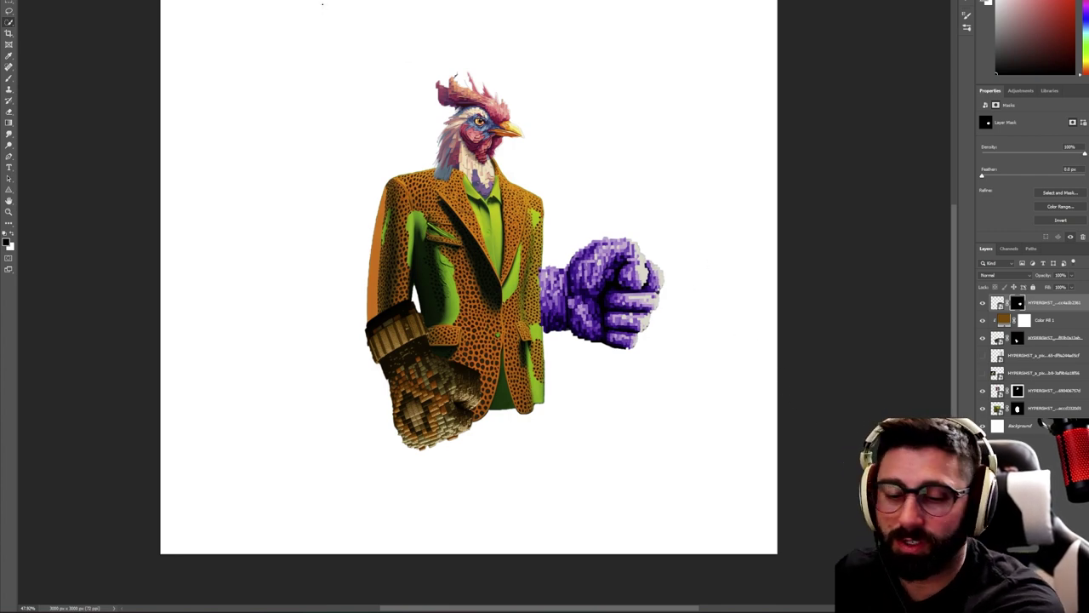
Shrink the purple fist to less than half its size, tilt it slightly clockwise and place it just beside the jacket's empty sleeve
key(ctrl+t)
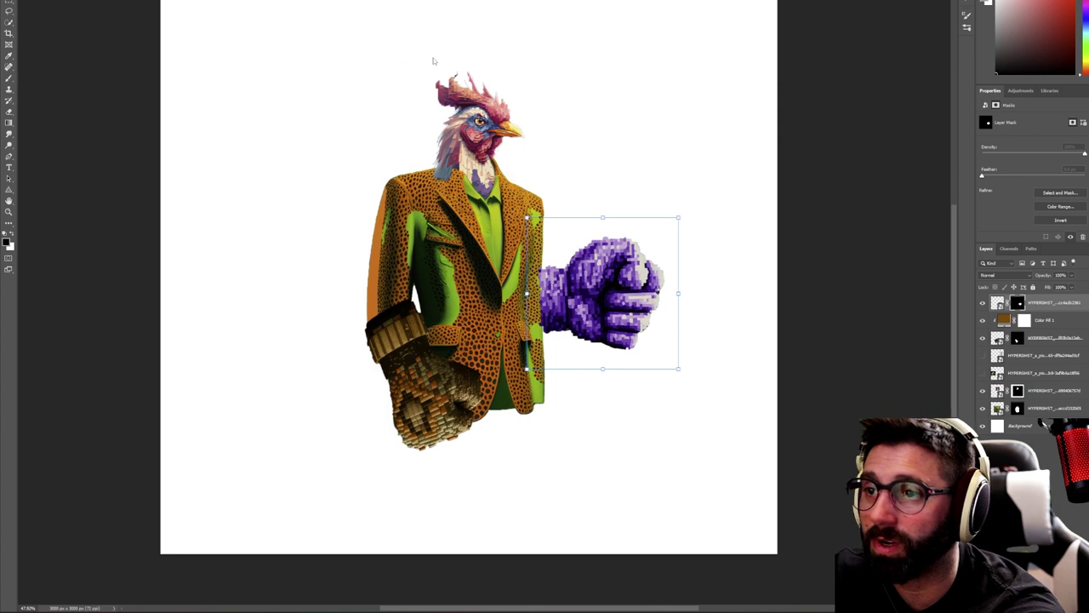
drag(682, 218, 564, 302)
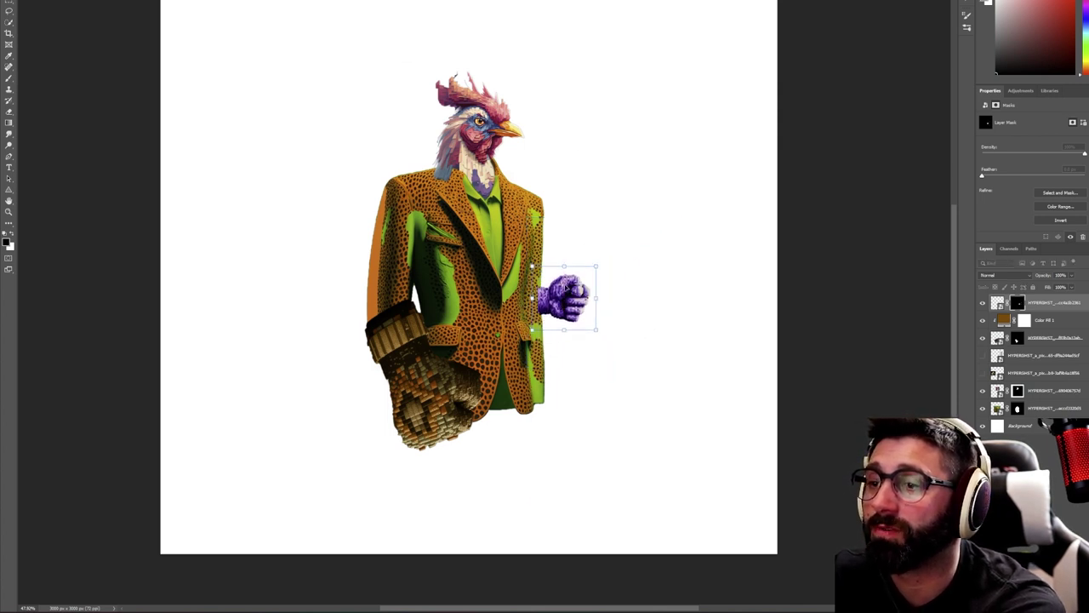
mouse_move(606, 266)
mouse_down()
mouse_move(622, 280)
mouse_move(612, 271)
mouse_up()
drag(578, 309, 603, 311)
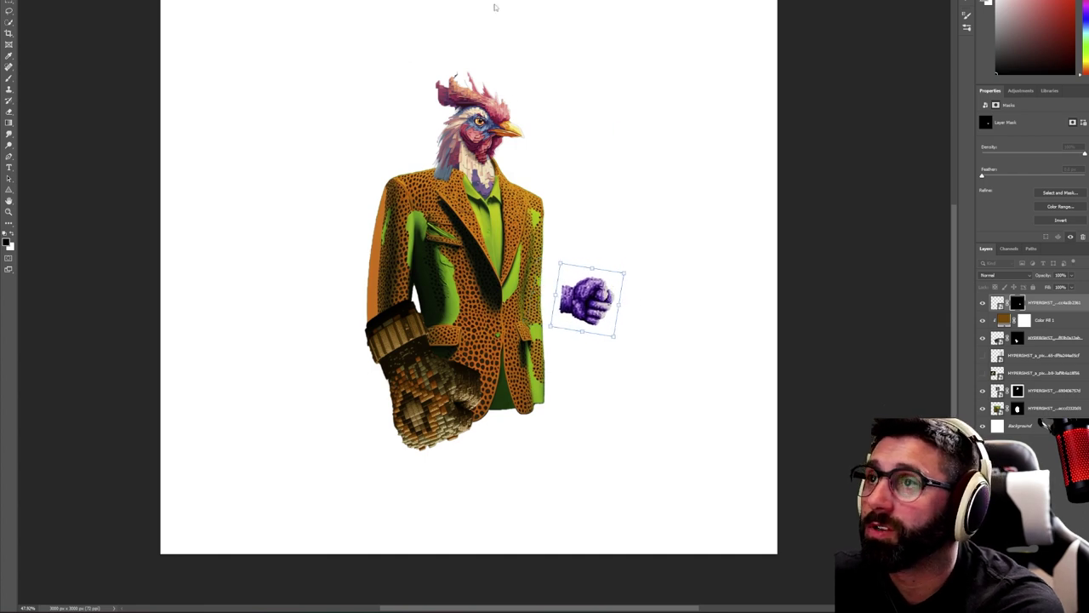
key(Return)
Extend the purple wrist to the jacket's edge on a new layer by cloning its pixel texture with the Clone Stamp
key(z)
drag(571, 311, 607, 291)
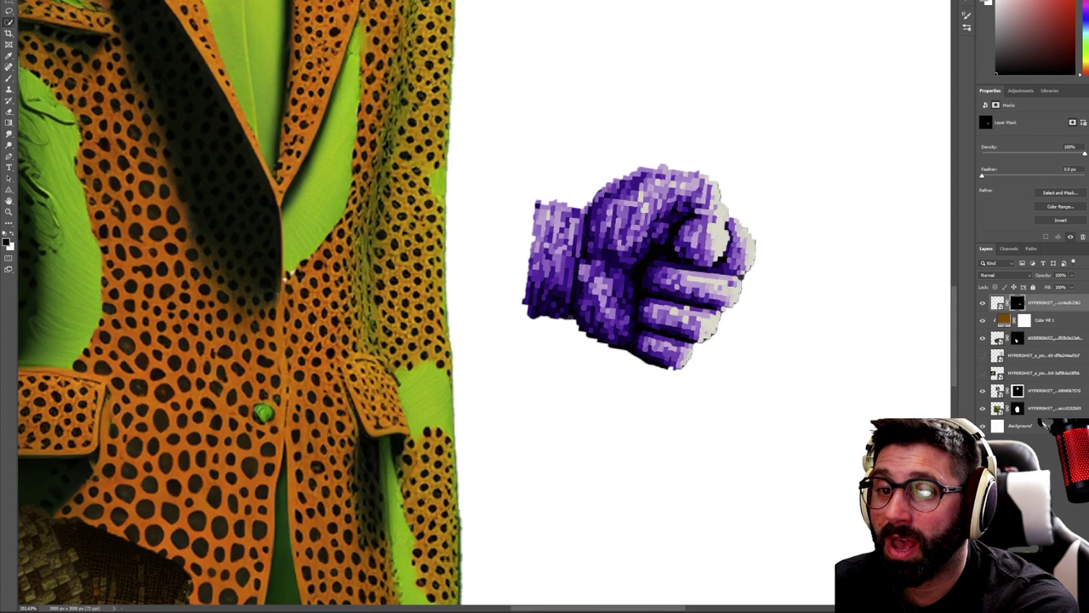
key(ctrl+shift+alt+n)
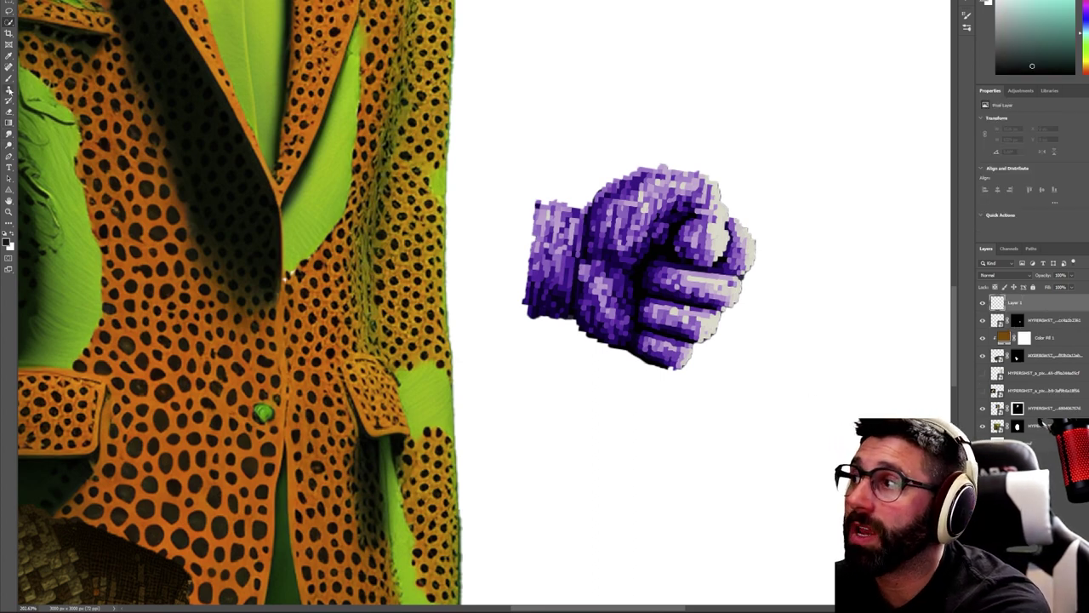
alt+right_click(575, 202)
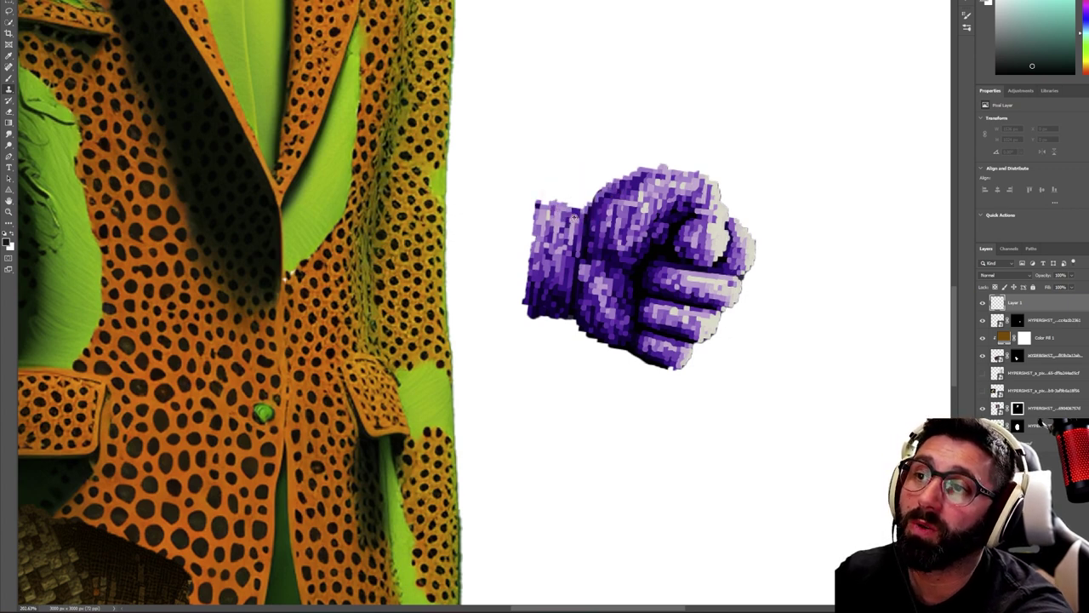
alt+click(577, 210)
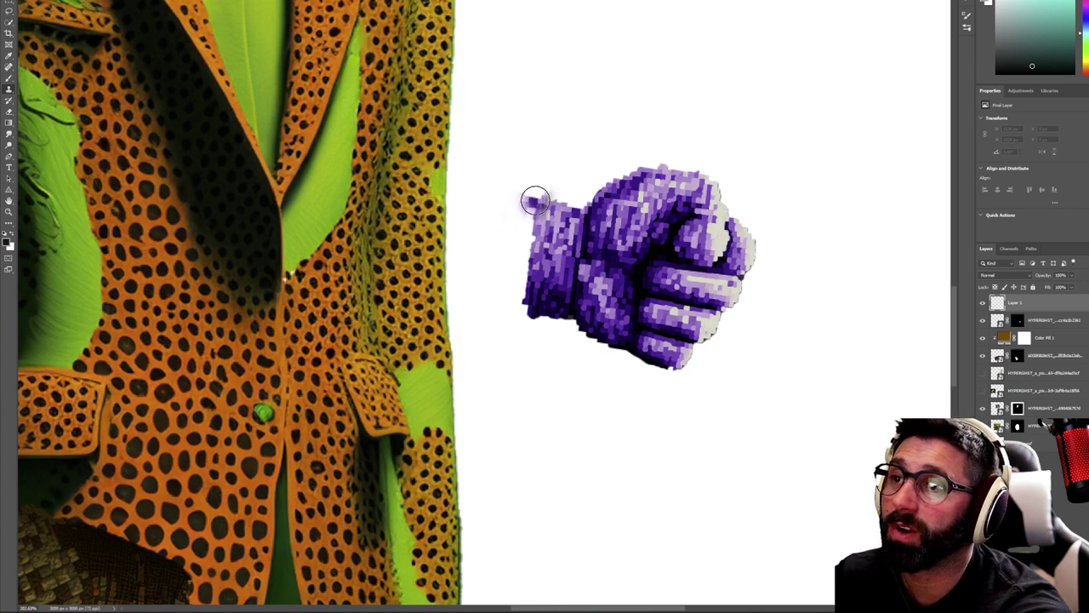
alt+click(572, 209)
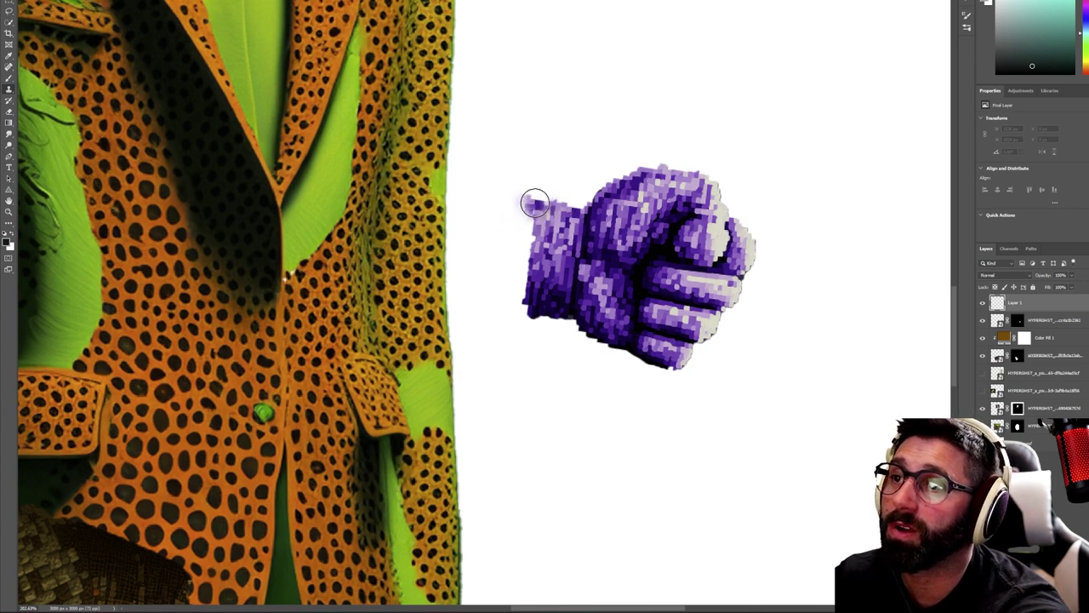
mouse_move(533, 203)
mouse_down()
mouse_move(519, 307)
mouse_move(501, 299)
mouse_move(513, 203)
mouse_move(496, 202)
mouse_move(487, 300)
mouse_move(474, 297)
mouse_move(486, 201)
mouse_move(461, 192)
mouse_move(449, 288)
mouse_up()
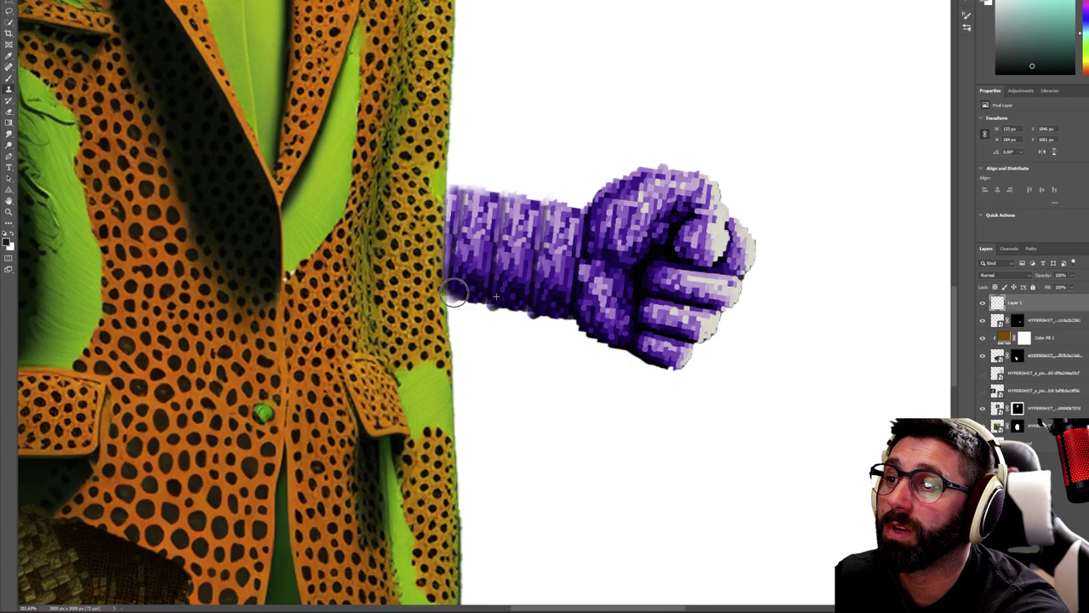
key(ctrl+0)
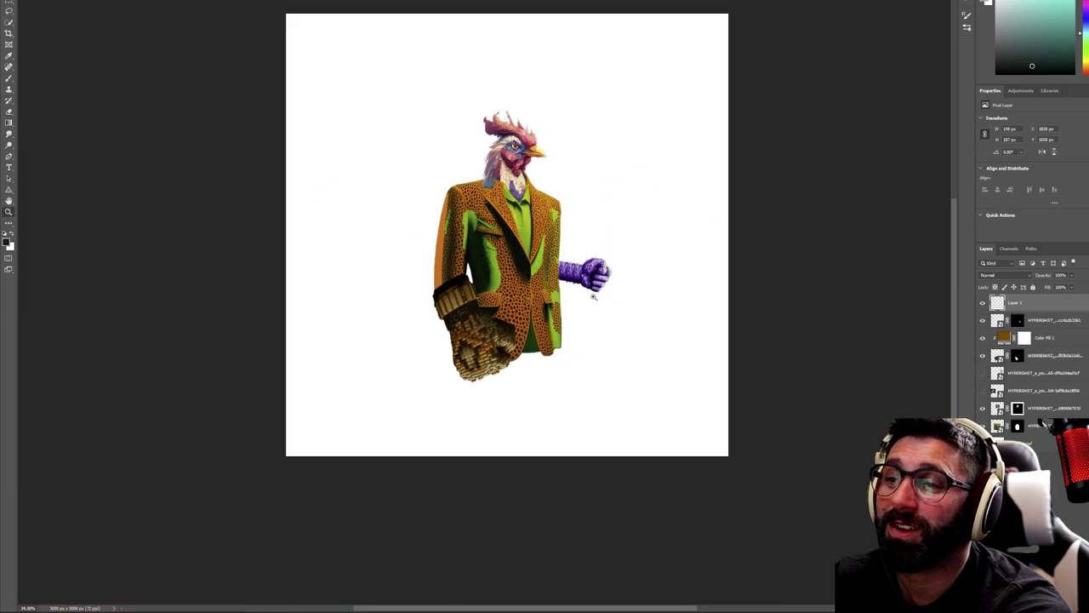
Inspect the extended arm against the jacket and check the rooster head, brown glove and jacket layers by switching their visibility
scroll(588, 294, up, 4)
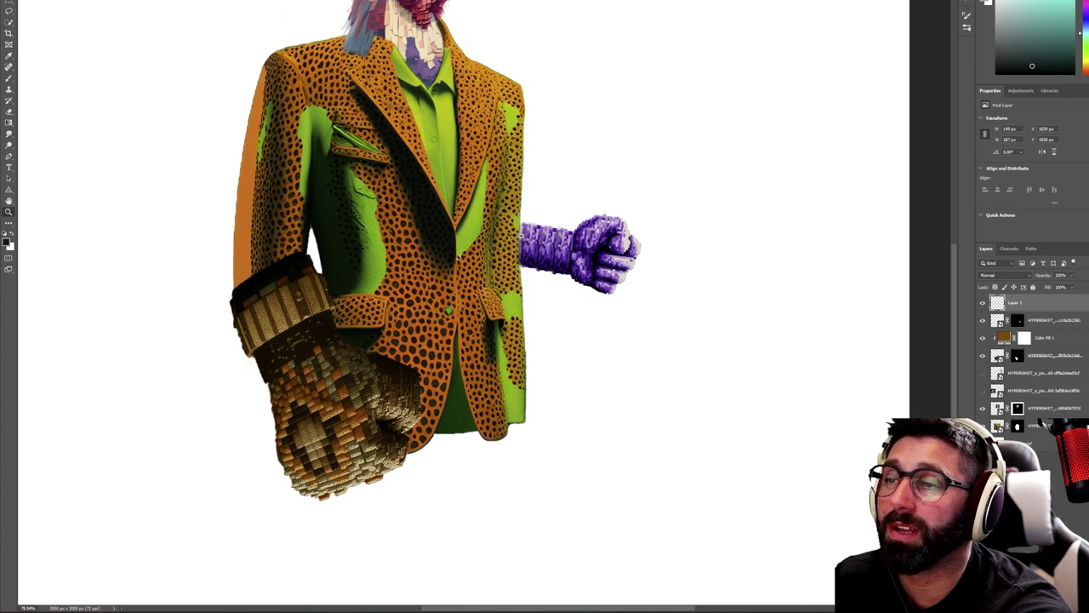
key(s)
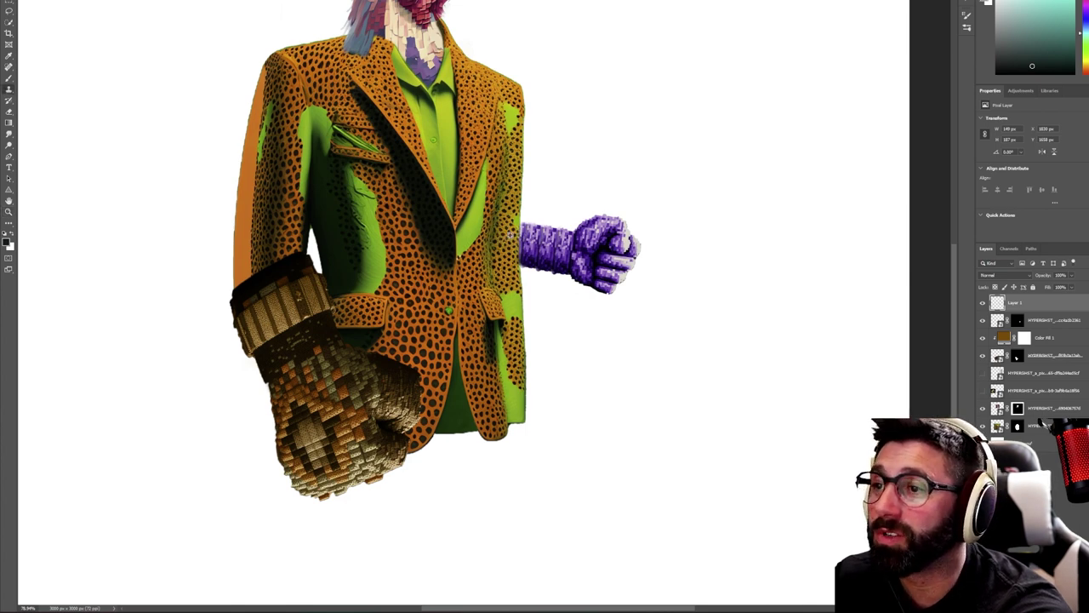
scroll(512, 239, up, 3)
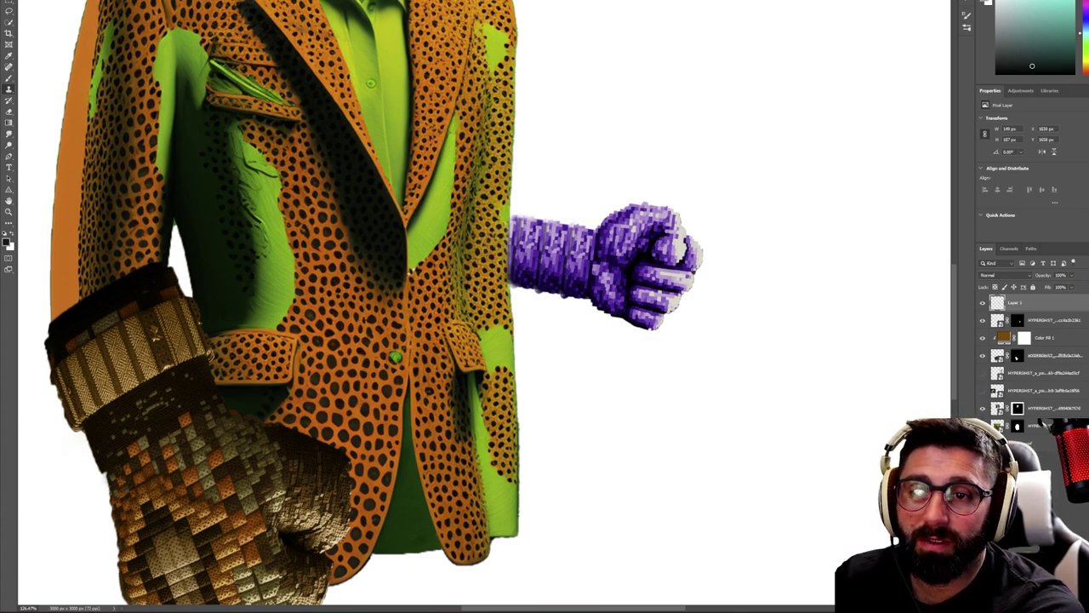
click(983, 409)
click(983, 409)
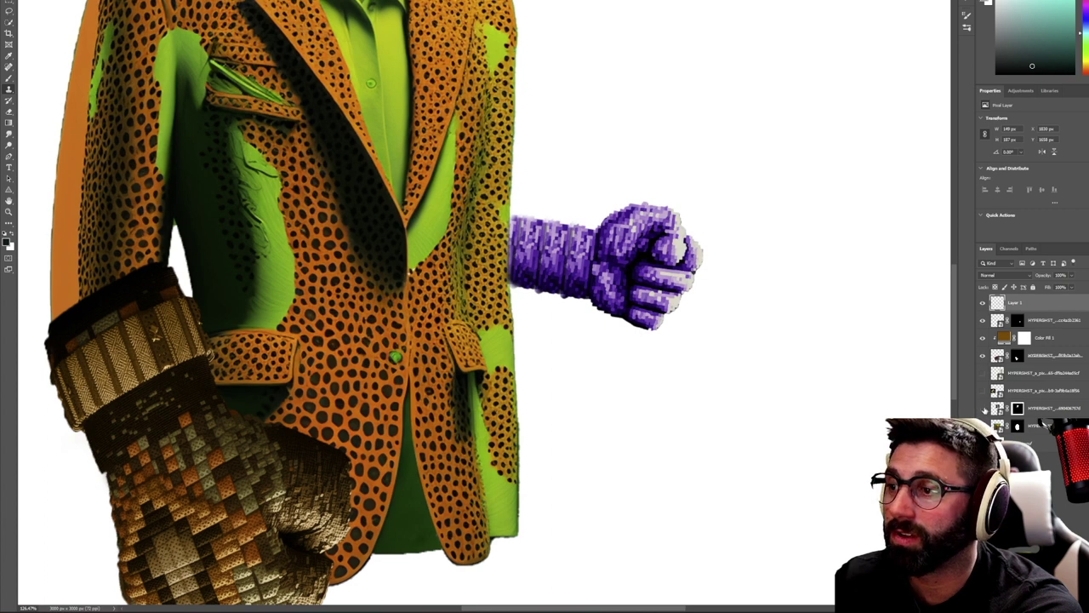
click(983, 356)
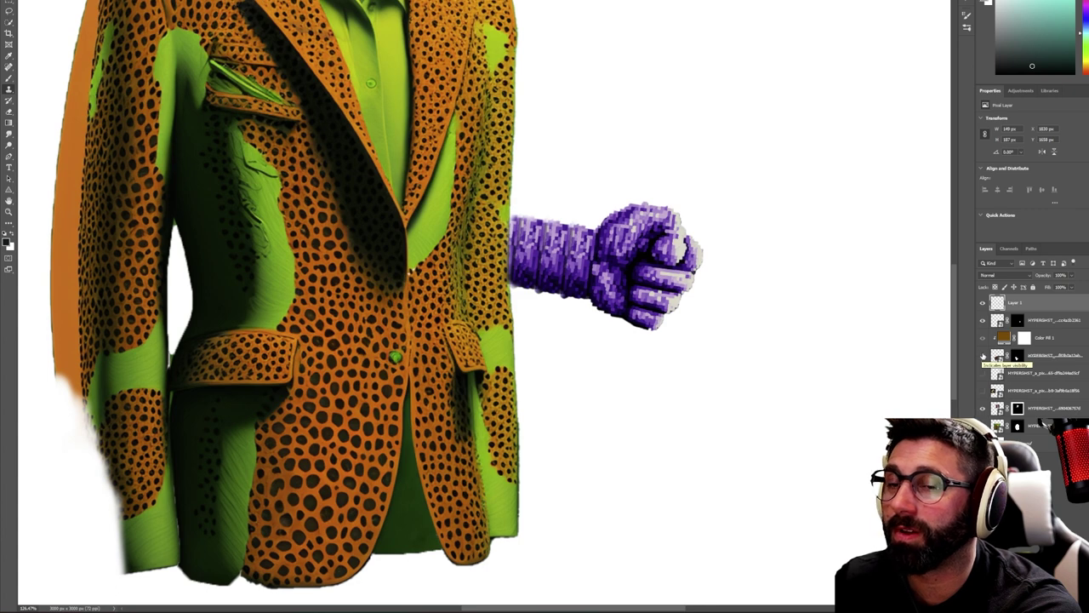
click(983, 356)
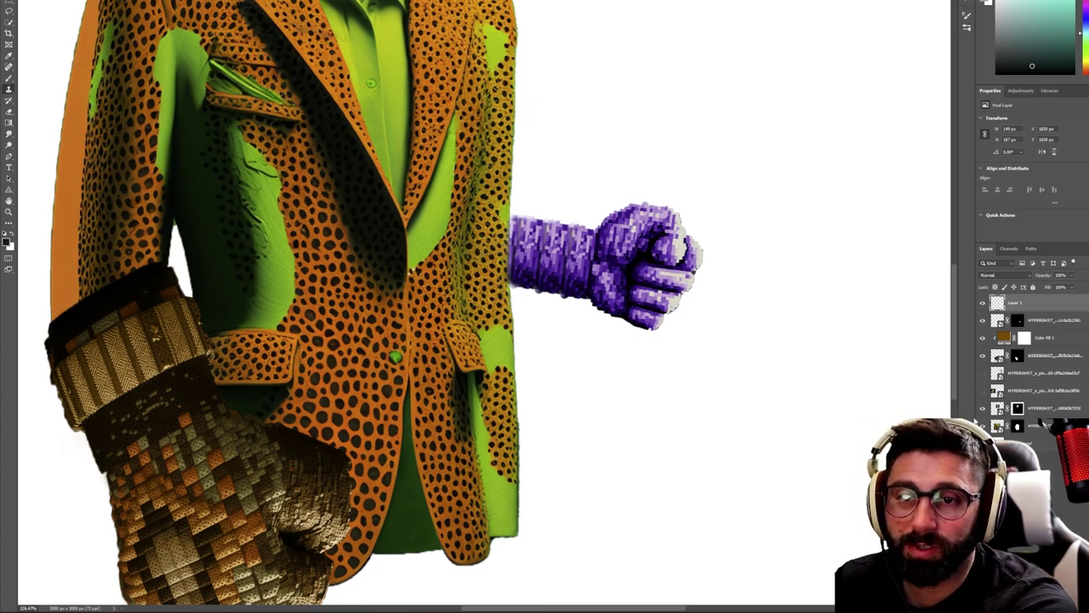
click(984, 426)
click(984, 425)
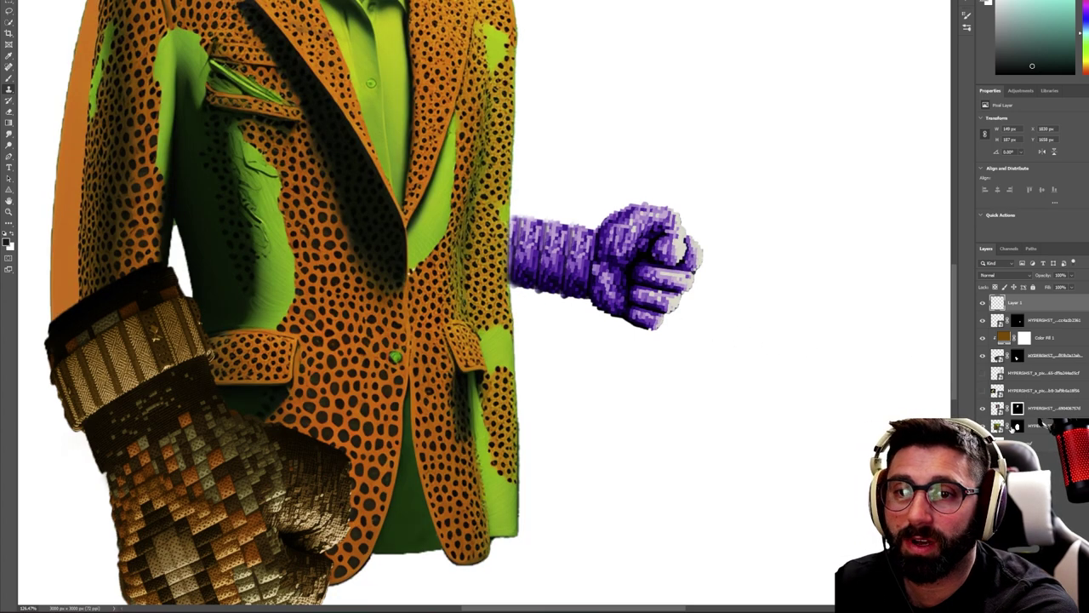
Paint out the part of the jacket's sleeve hanging below the purple arm on the jacket's layer mask with the Brush
click(1017, 425)
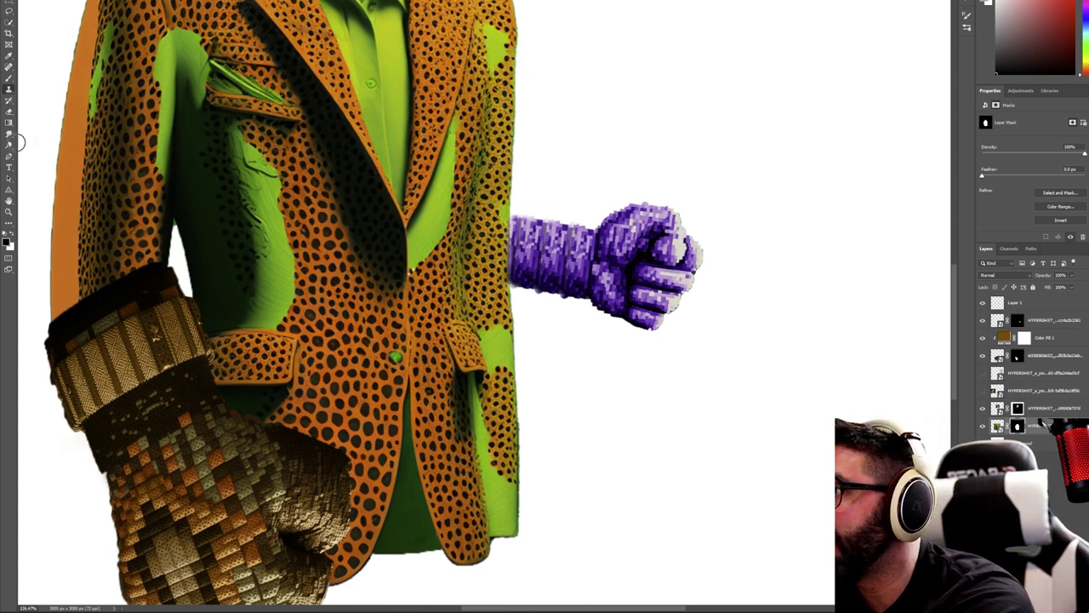
click(8, 79)
mouse_move(525, 524)
mouse_down()
mouse_move(521, 477)
mouse_move(519, 534)
mouse_move(514, 547)
mouse_move(508, 512)
mouse_move(503, 543)
mouse_move(481, 382)
mouse_move(519, 448)
mouse_move(504, 409)
mouse_move(524, 532)
mouse_move(507, 505)
mouse_move(502, 542)
mouse_move(493, 459)
mouse_move(512, 394)
mouse_up()
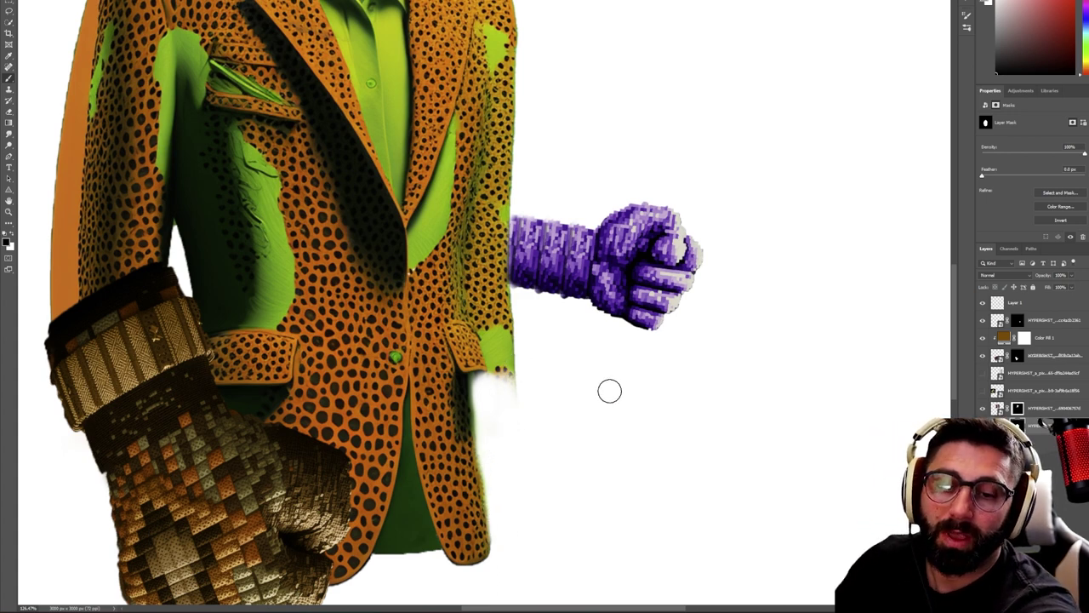
mouse_move(595, 371)
mouse_down()
mouse_move(562, 424)
mouse_move(490, 435)
mouse_move(481, 386)
mouse_move(510, 358)
mouse_move(510, 376)
mouse_move(496, 352)
mouse_move(496, 368)
mouse_move(506, 310)
mouse_move(498, 338)
mouse_move(496, 319)
mouse_move(495, 350)
mouse_up()
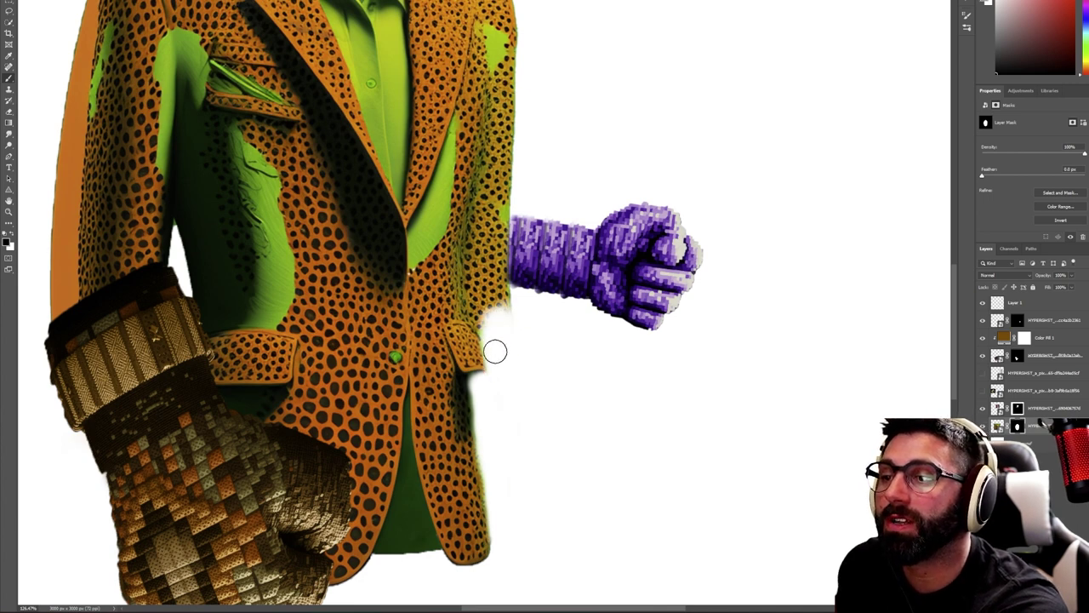
key(x)
mouse_move(514, 347)
mouse_down()
mouse_move(506, 417)
mouse_move(548, 432)
mouse_move(519, 395)
mouse_move(519, 370)
mouse_move(506, 389)
mouse_move(517, 419)
mouse_move(502, 377)
mouse_move(504, 413)
mouse_move(523, 348)
mouse_move(528, 396)
mouse_move(542, 413)
mouse_move(526, 350)
mouse_move(519, 362)
mouse_move(480, 336)
mouse_move(498, 314)
mouse_move(495, 287)
mouse_move(506, 301)
mouse_move(479, 286)
mouse_move(477, 299)
mouse_move(473, 273)
mouse_move(483, 316)
mouse_move(473, 289)
mouse_move(471, 309)
mouse_move(490, 332)
mouse_move(474, 307)
mouse_up()
key(x)
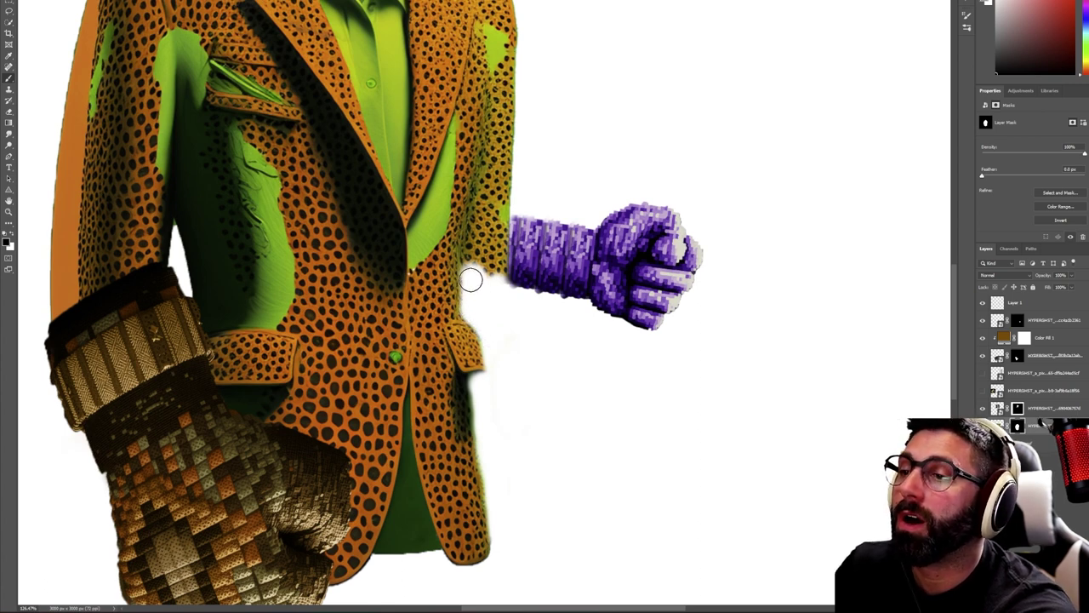
Refine the shortened sleeve's elbow and outer edge on the jacket mask, alternating between restoring and hiding the fabric
drag(485, 281, 477, 279)
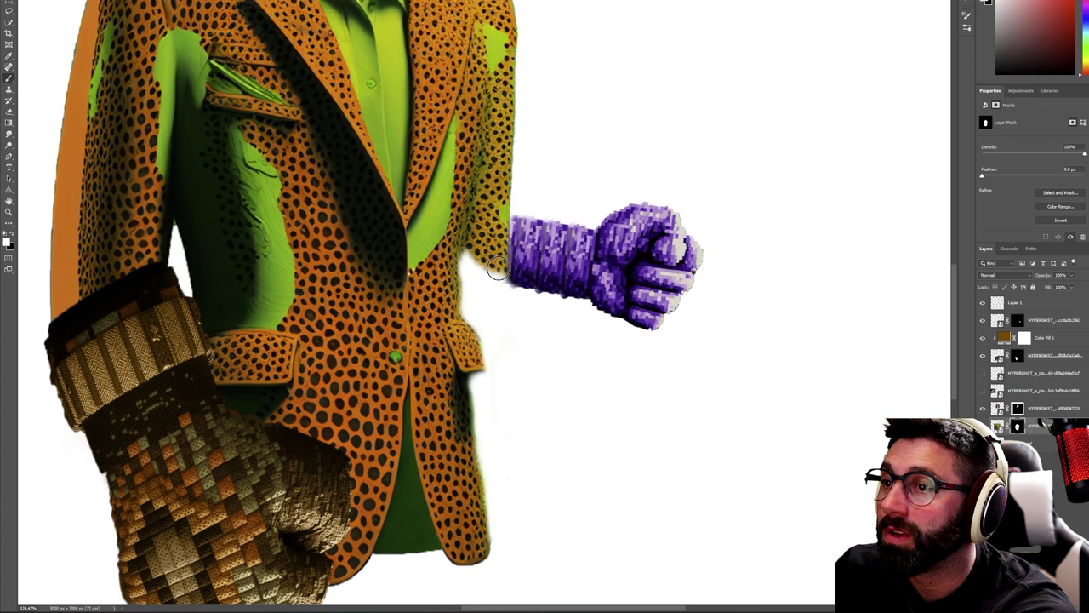
key(x)
mouse_move(502, 207)
mouse_down()
mouse_move(516, 196)
mouse_move(505, 207)
mouse_move(511, 191)
mouse_move(499, 194)
mouse_move(492, 211)
mouse_move(498, 187)
mouse_move(496, 228)
mouse_move(498, 176)
mouse_move(522, 197)
mouse_move(528, 147)
mouse_move(527, 200)
mouse_up()
key(x)
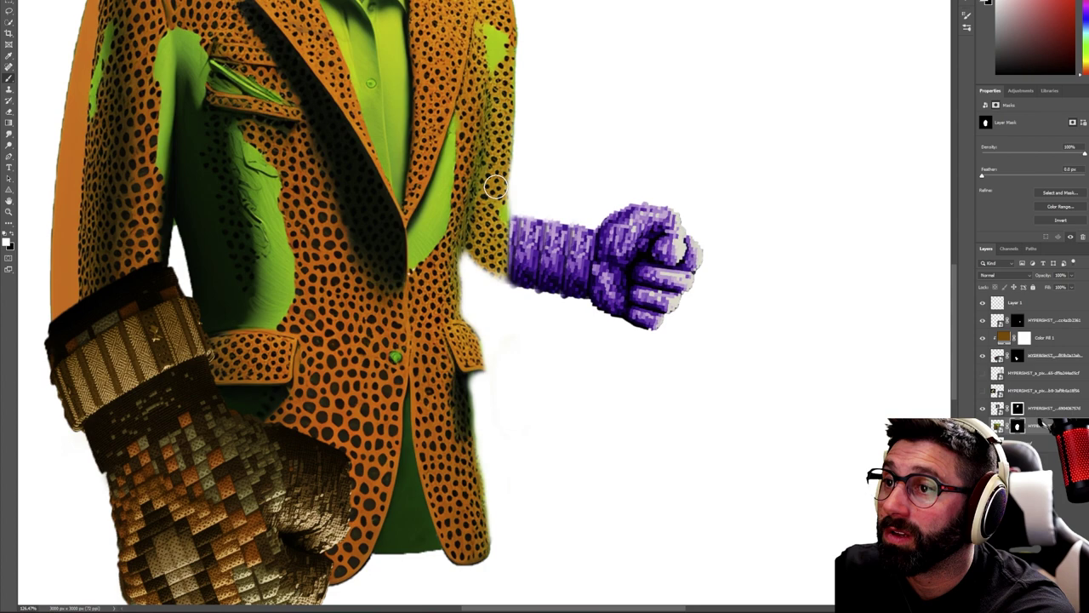
key(ctrl+0)
drag(638, 262, 622, 281)
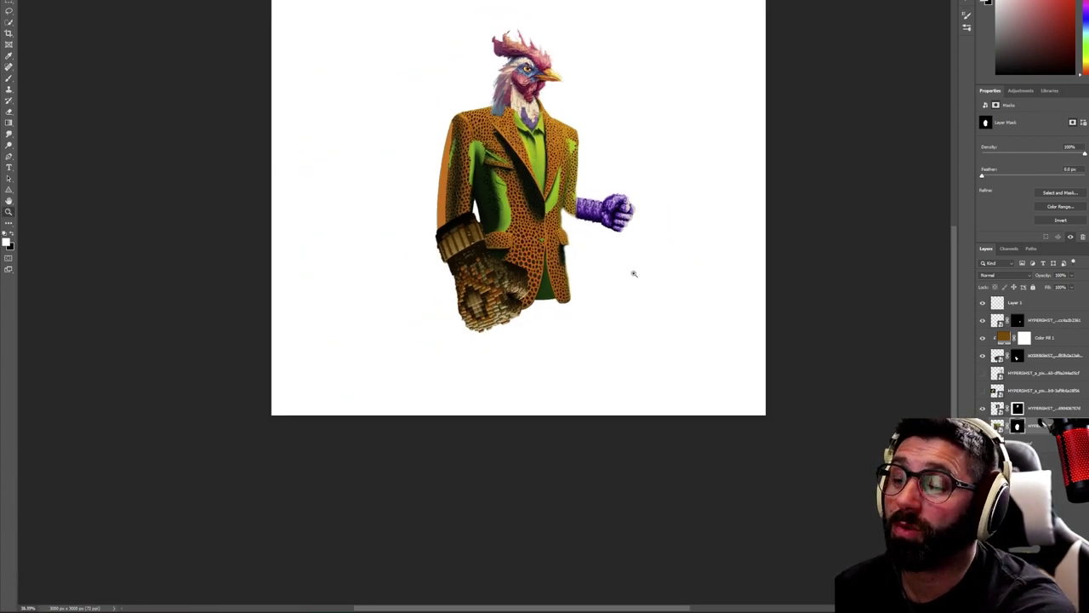
mouse_move(634, 270)
mouse_down()
mouse_move(649, 258)
mouse_move(634, 273)
mouse_up()
drag(628, 183, 658, 204)
drag(671, 303, 708, 289)
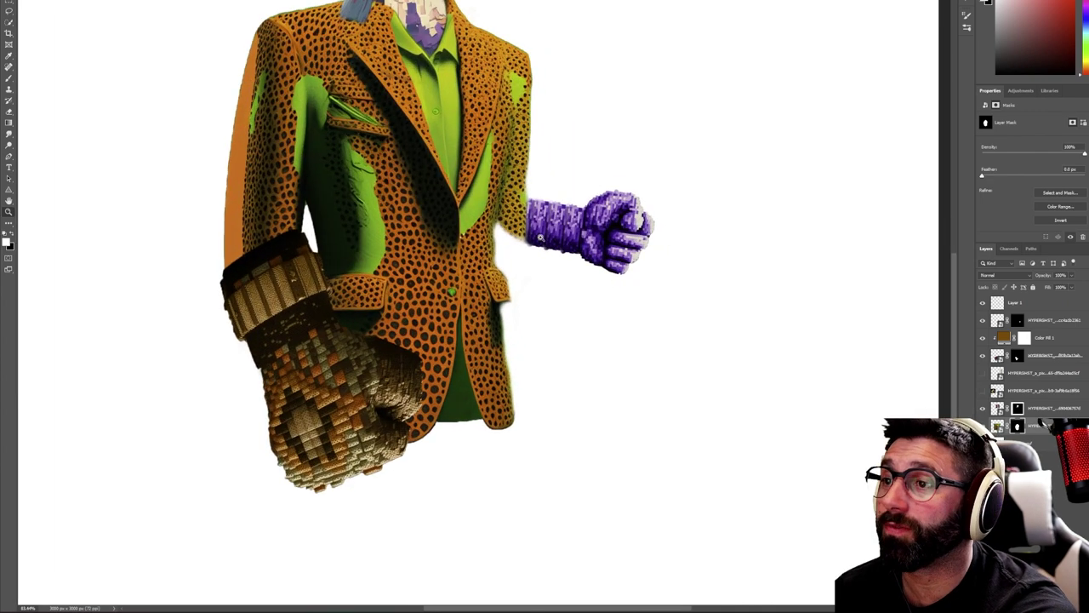
drag(541, 243, 628, 239)
key(b)
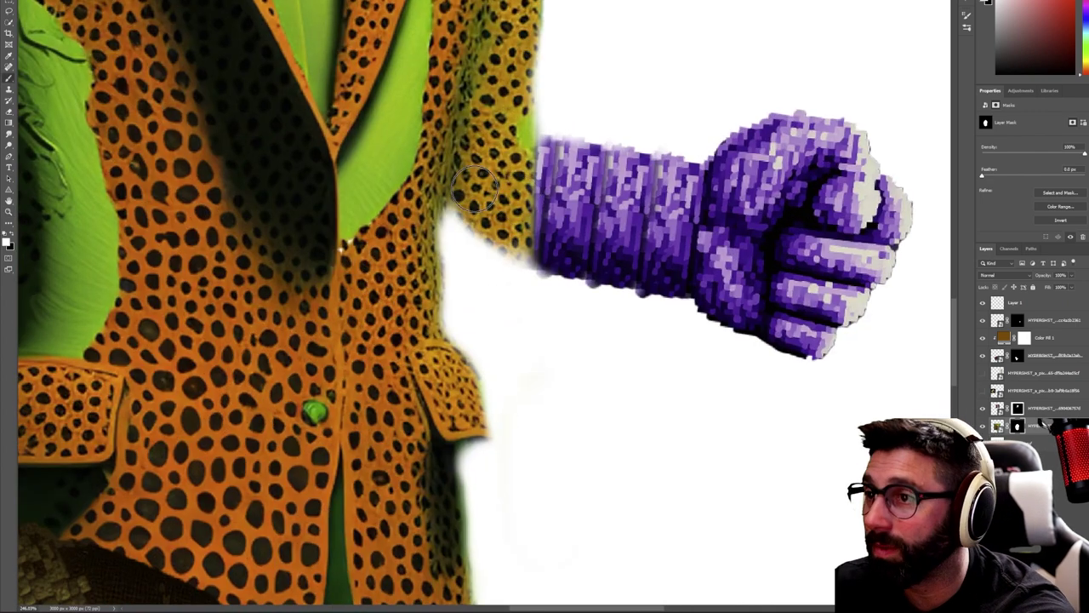
mouse_move(487, 192)
mouse_down()
mouse_move(469, 192)
mouse_move(464, 216)
mouse_move(458, 208)
mouse_up()
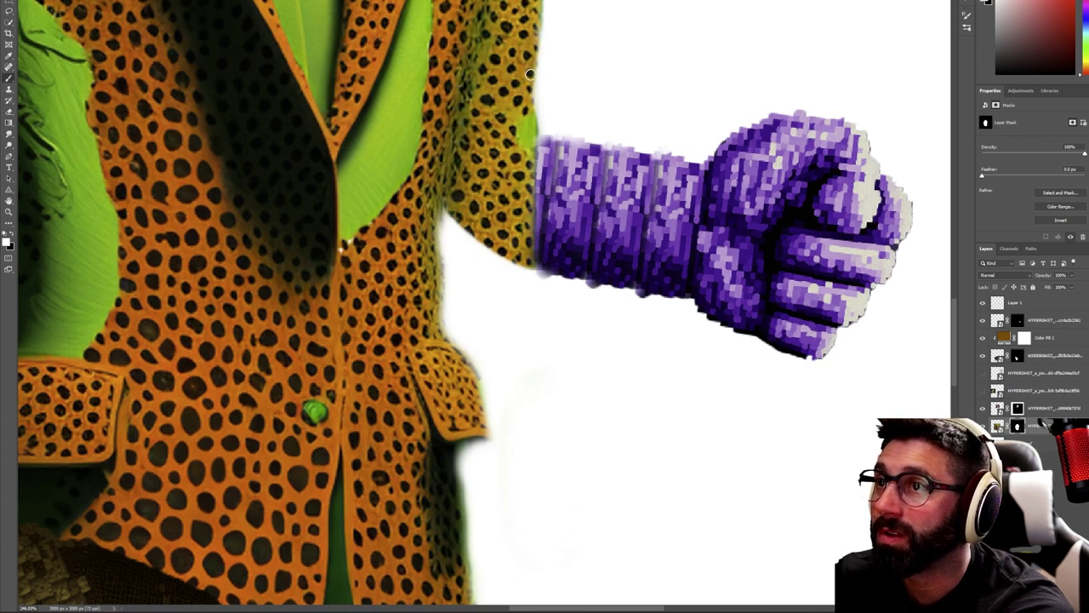
Add a layer mask to Layer 1 and paint out the part of the cloned wrist extension nearest the sleeve
key(z)
mouse_move(544, 106)
mouse_down()
mouse_move(519, 130)
mouse_move(558, 136)
mouse_up()
drag(651, 194, 639, 200)
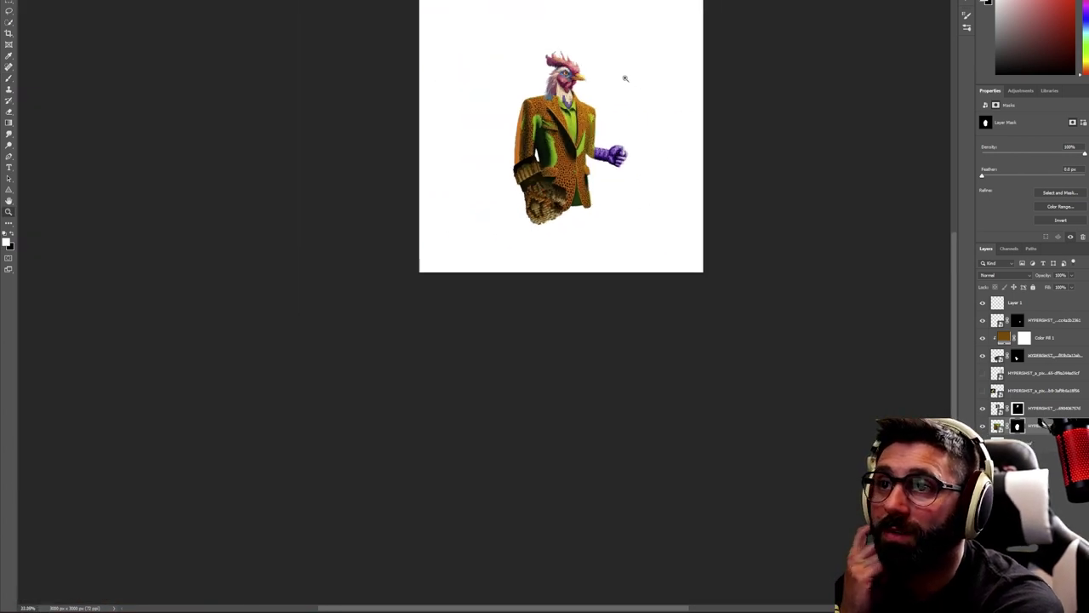
scroll(627, 76, up, 3)
scroll(688, 298, up, 2)
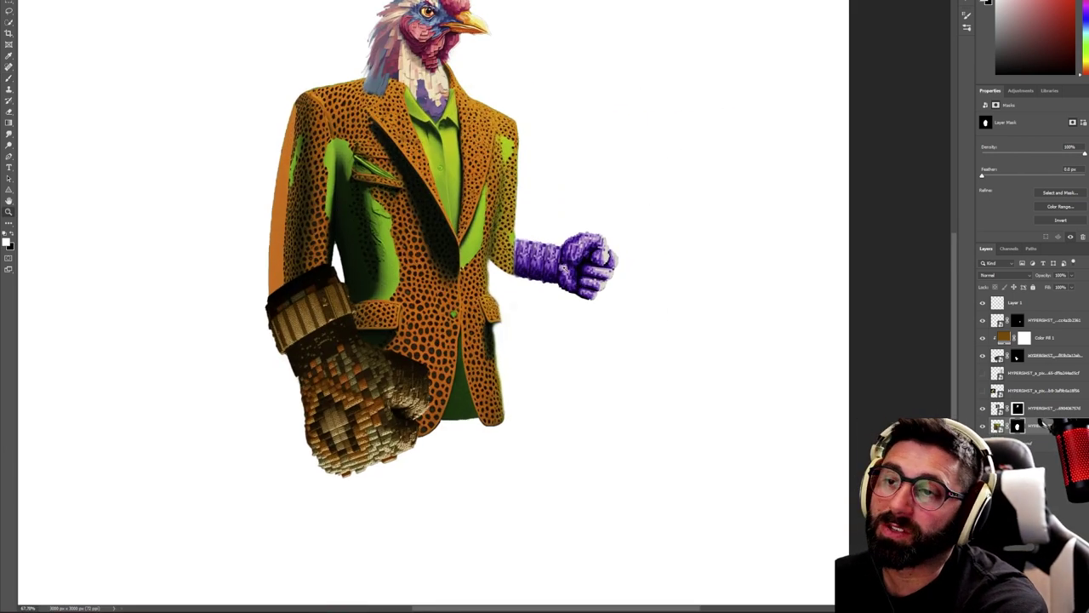
key(b)
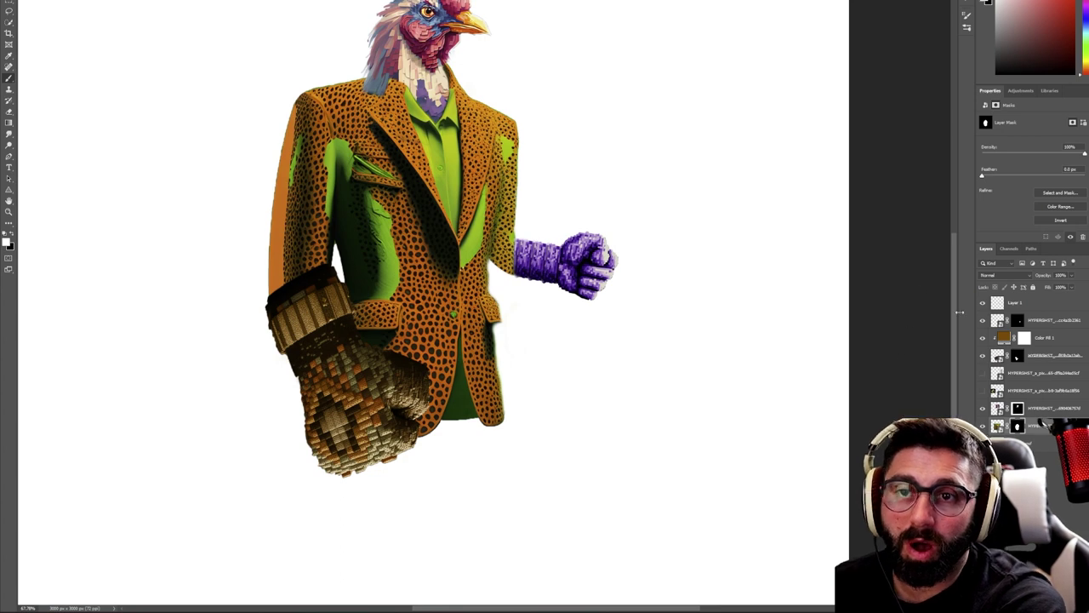
click(982, 303)
click(982, 304)
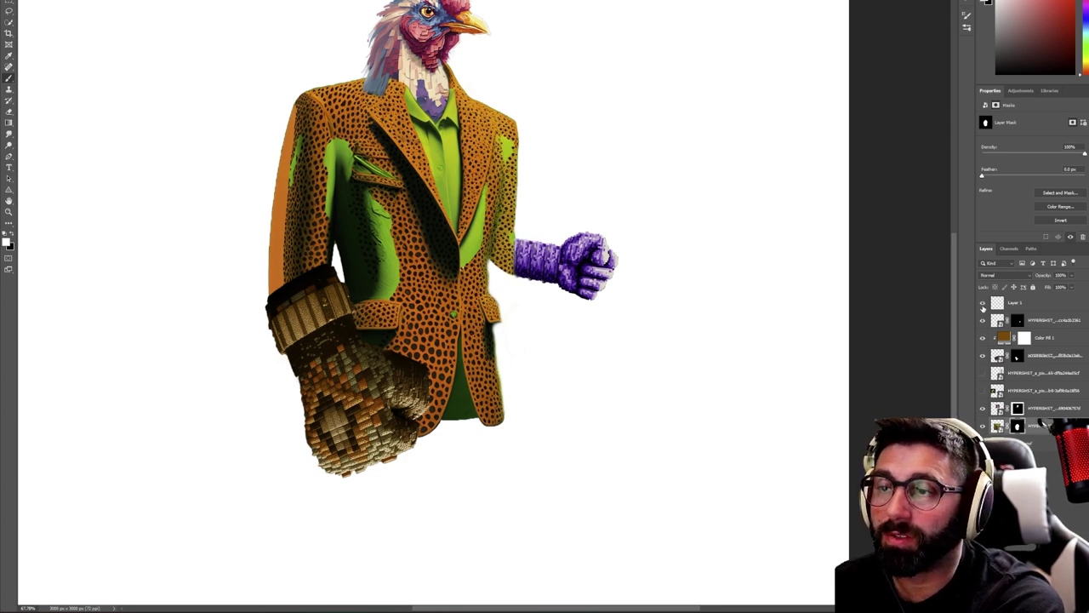
click(999, 306)
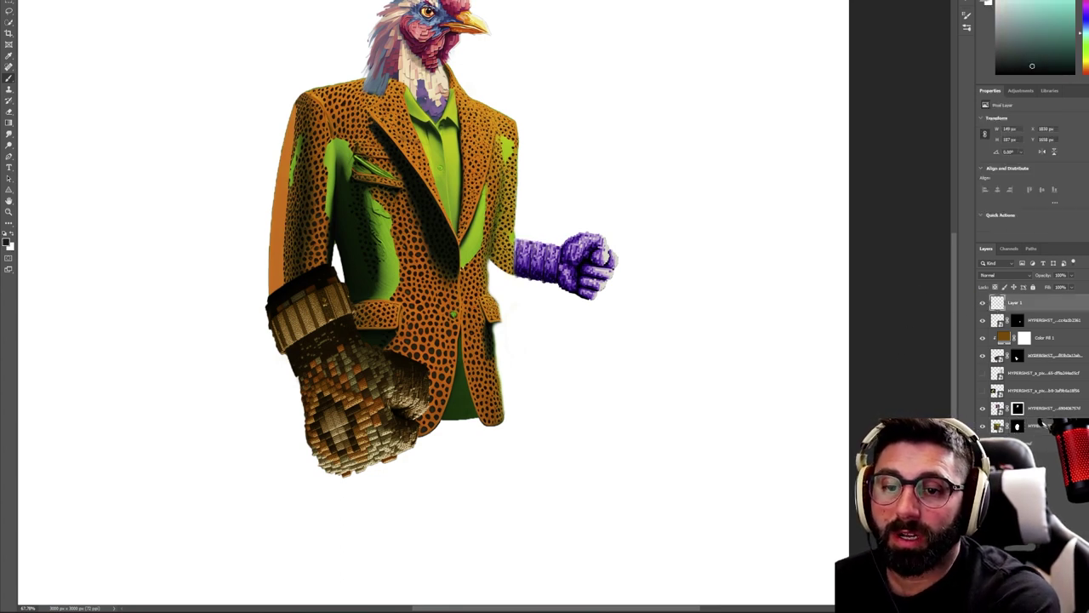
click(1022, 601)
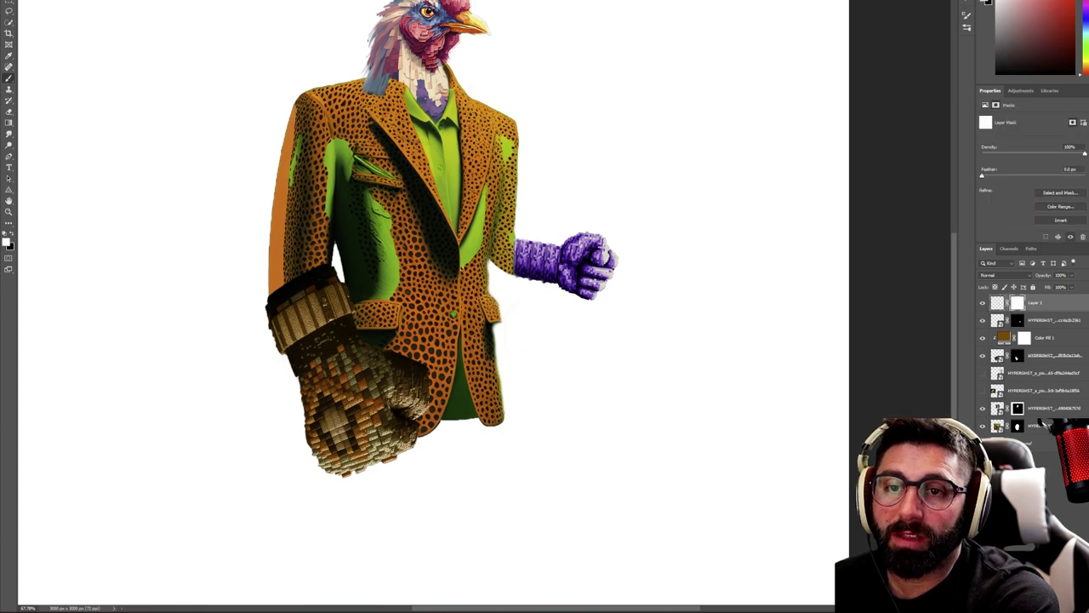
key(x)
mouse_move(528, 230)
mouse_down()
mouse_move(524, 272)
mouse_move(517, 243)
mouse_move(511, 277)
mouse_up()
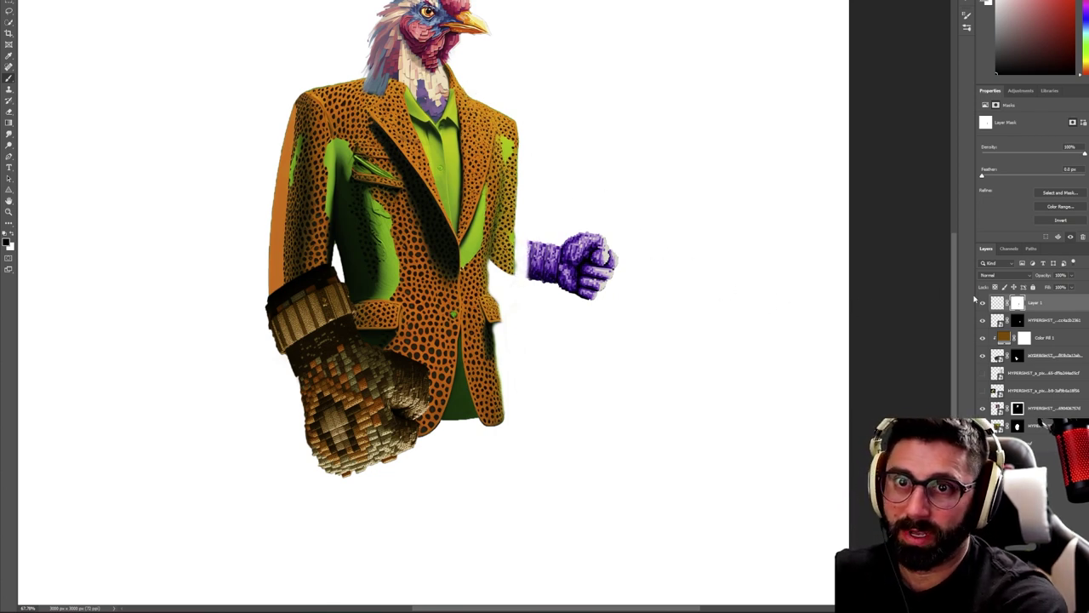
Select Layer 1 together with the purple fist layer and move both inward so the wrist meets the sleeve
click(999, 305)
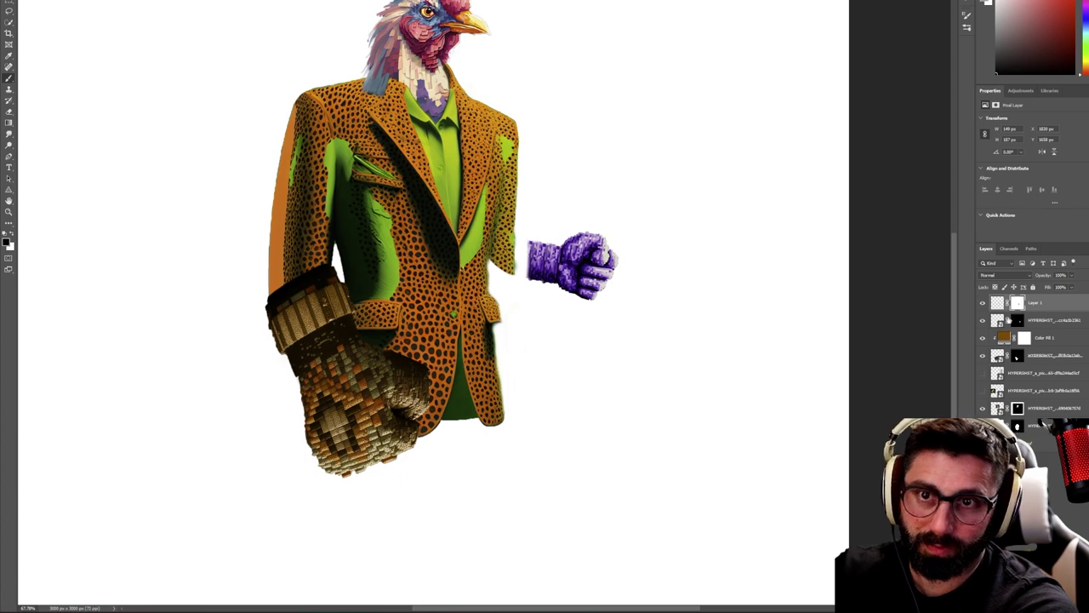
shift+click(1030, 323)
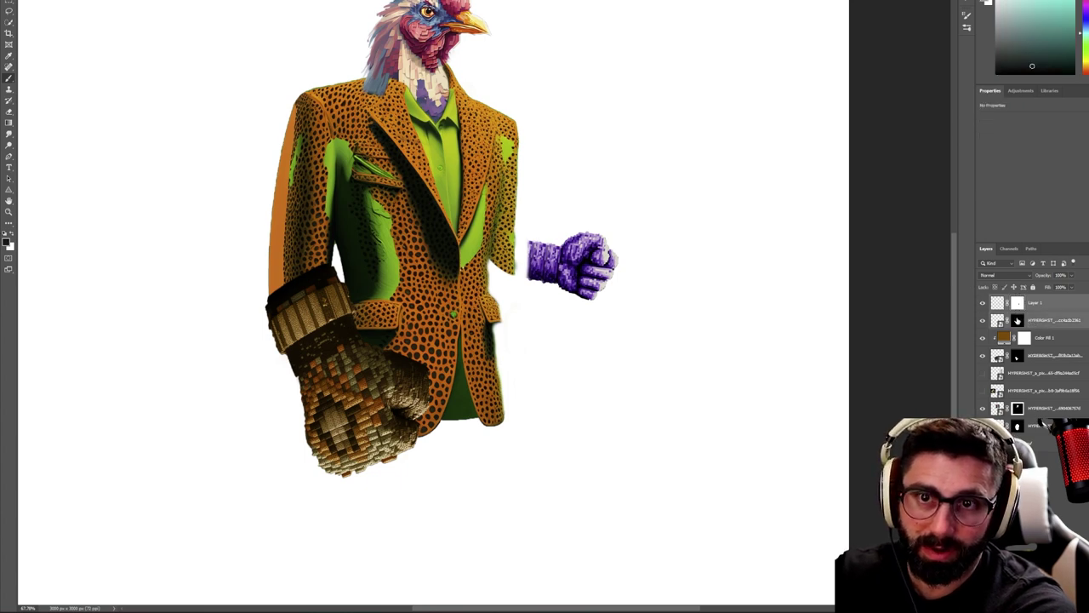
key(ctrl+t)
drag(604, 255, 588, 251)
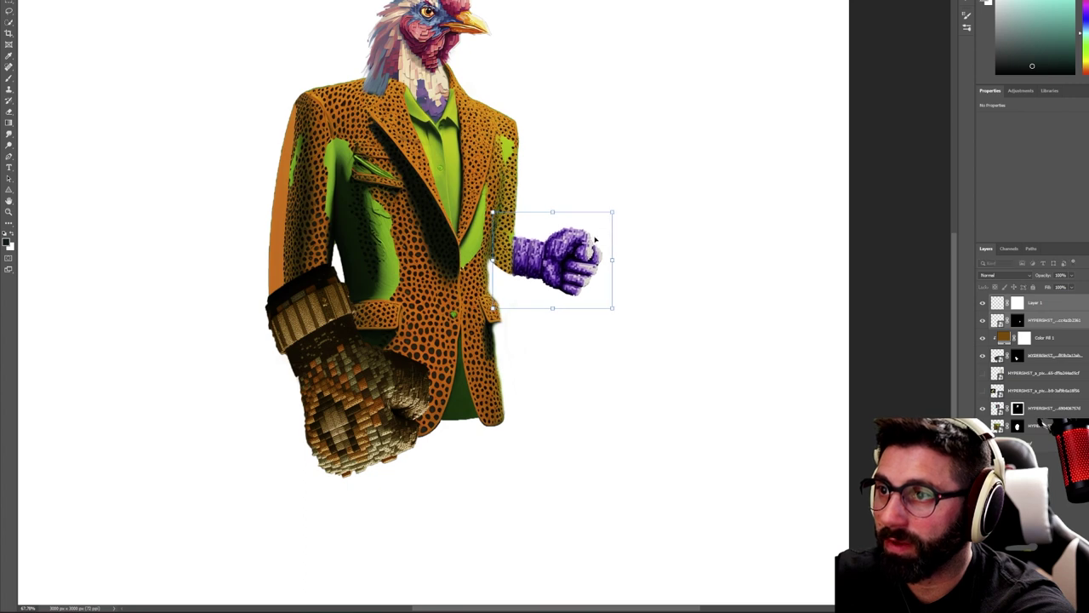
key(Return)
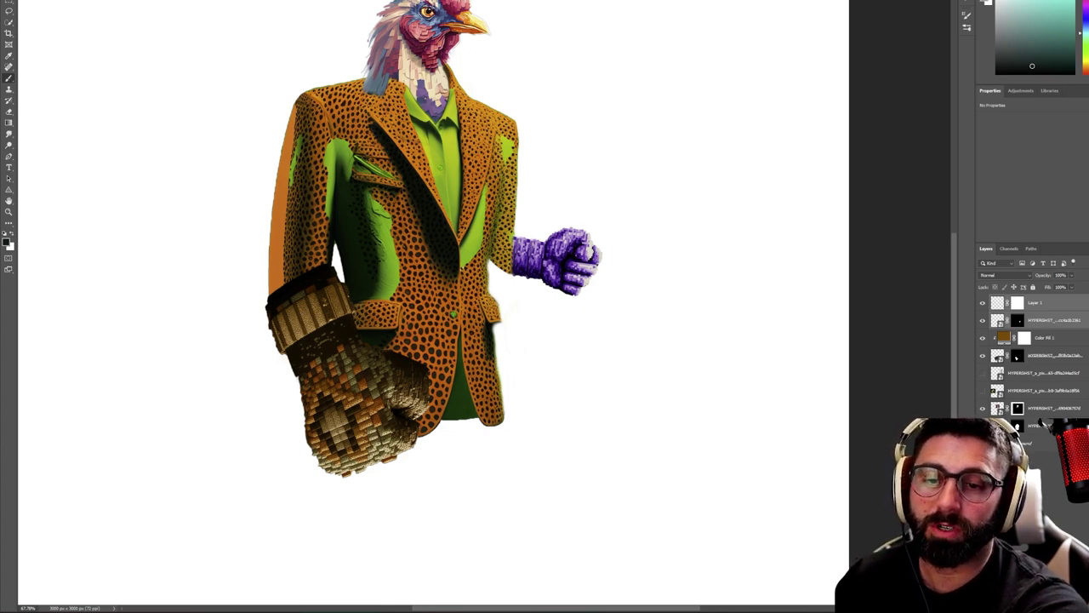
Group the fist and wrist extension layers and name the group "purple fist"
key(ctrl+g)
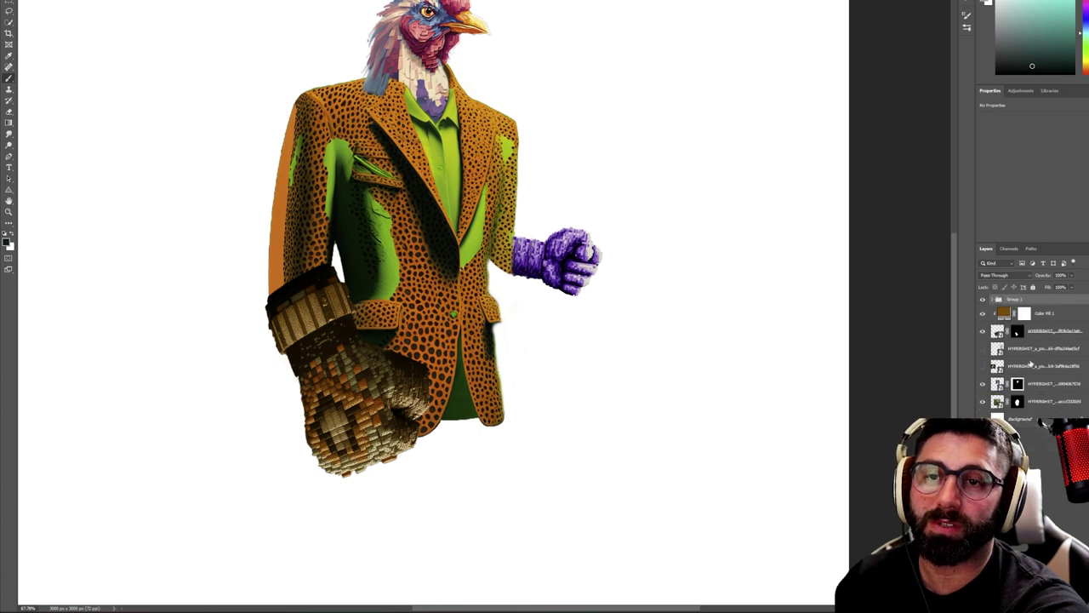
double_click(1015, 299)
text(sm)
text(rple fist)
key(Return)
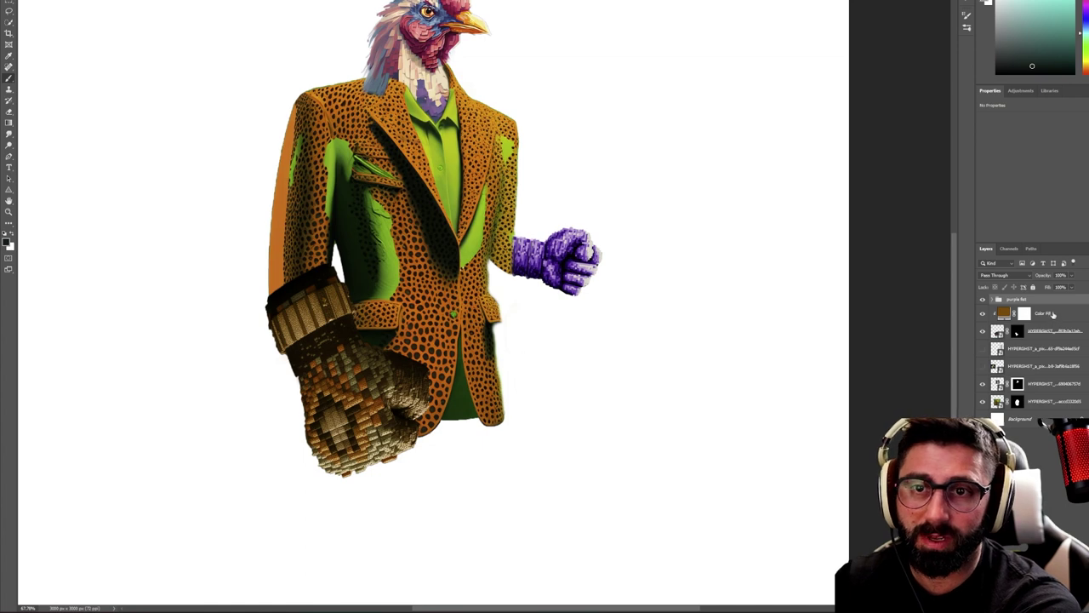
Group the brown glove layer with its color fill and name the group "cockpunch fist"
click(1053, 315)
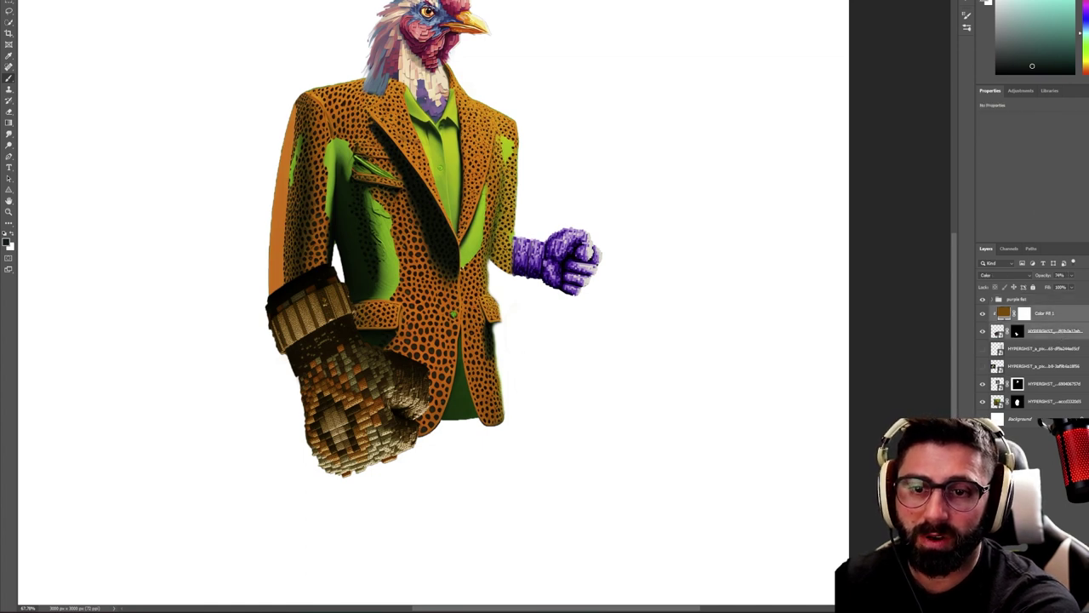
key(ctrl+g)
double_click(1018, 310)
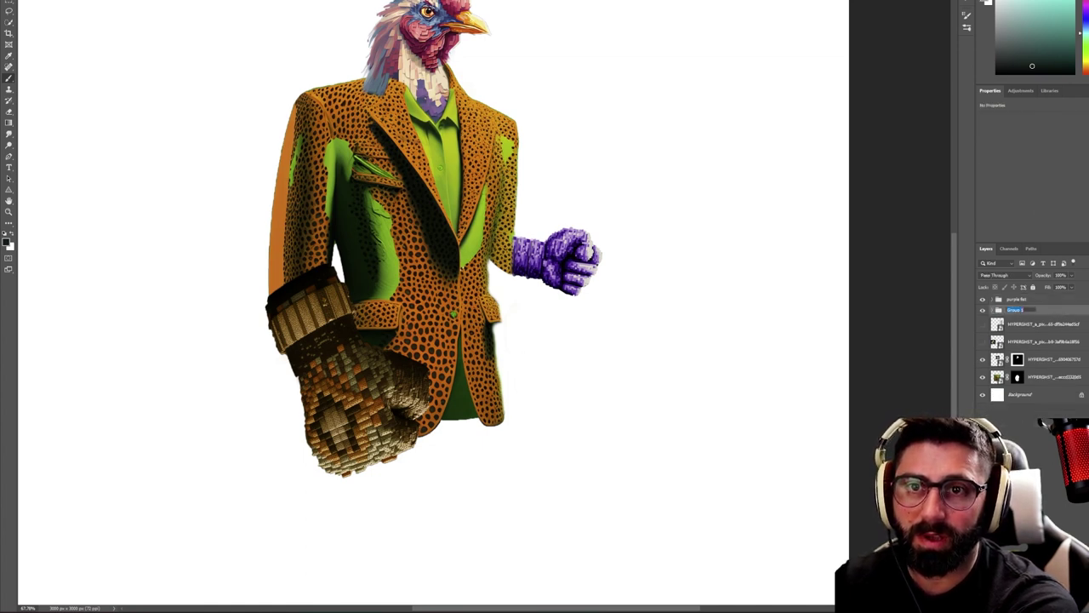
text(co)
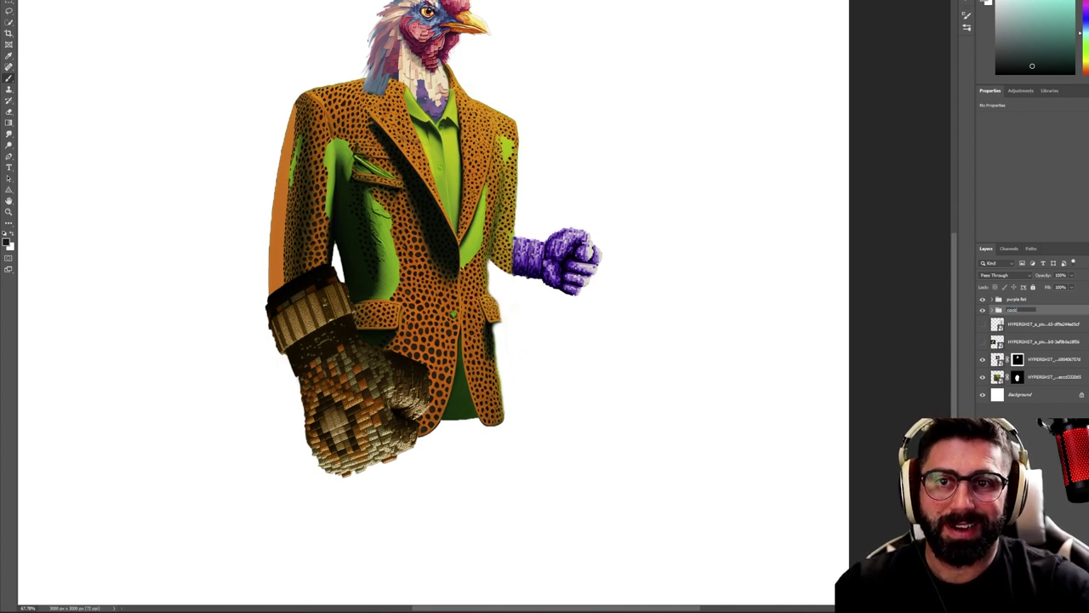
text(ckpunch fist)
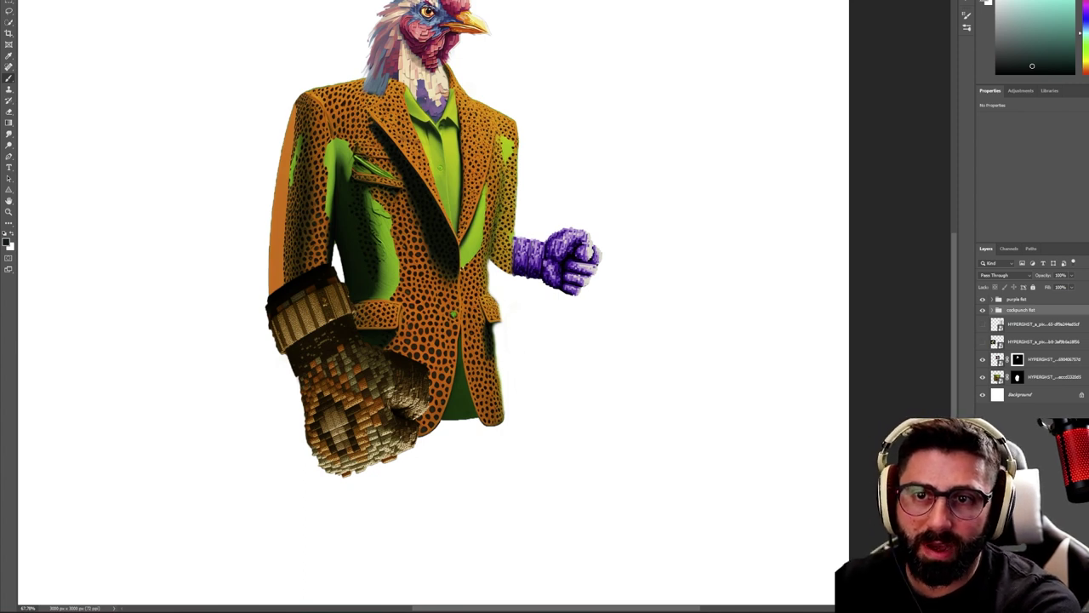
Rename the jacket layer "SUIT" and the rooster head layer "cockhead"
double_click(1061, 380)
text(suit)
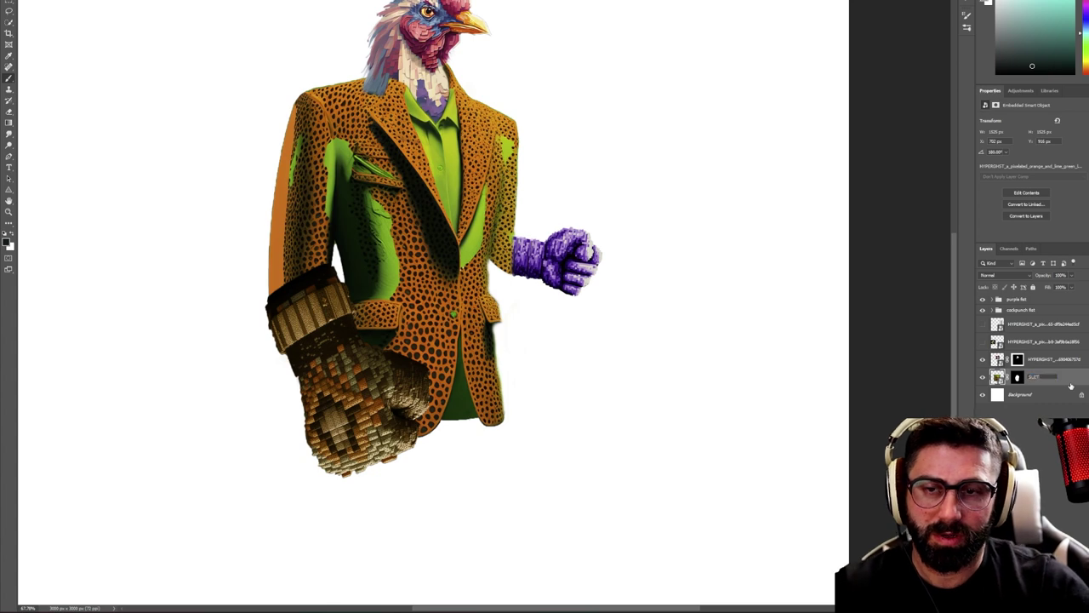
key(Return)
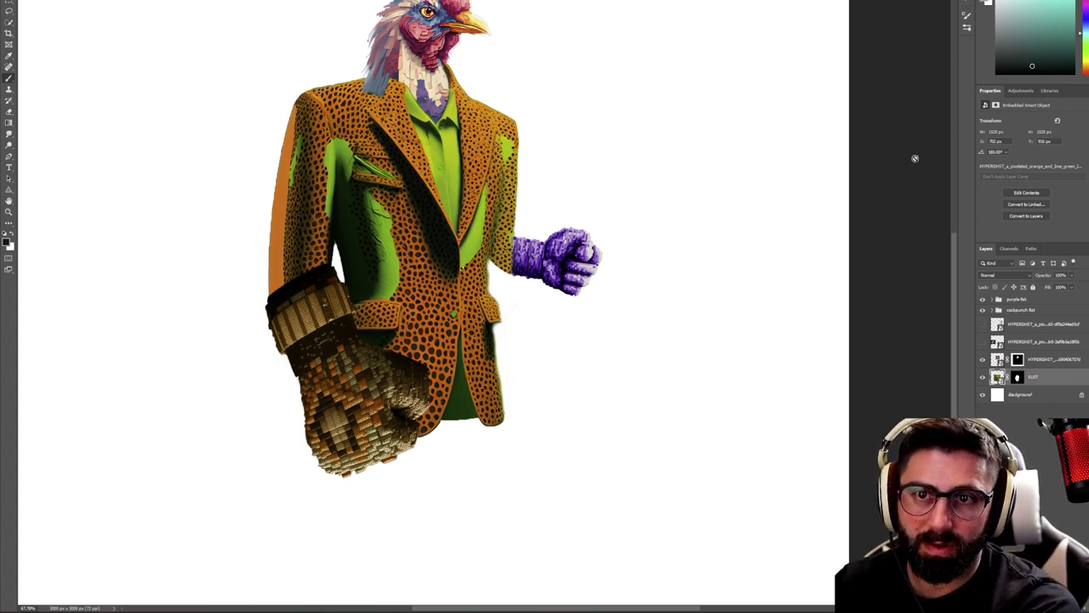
double_click(1055, 359)
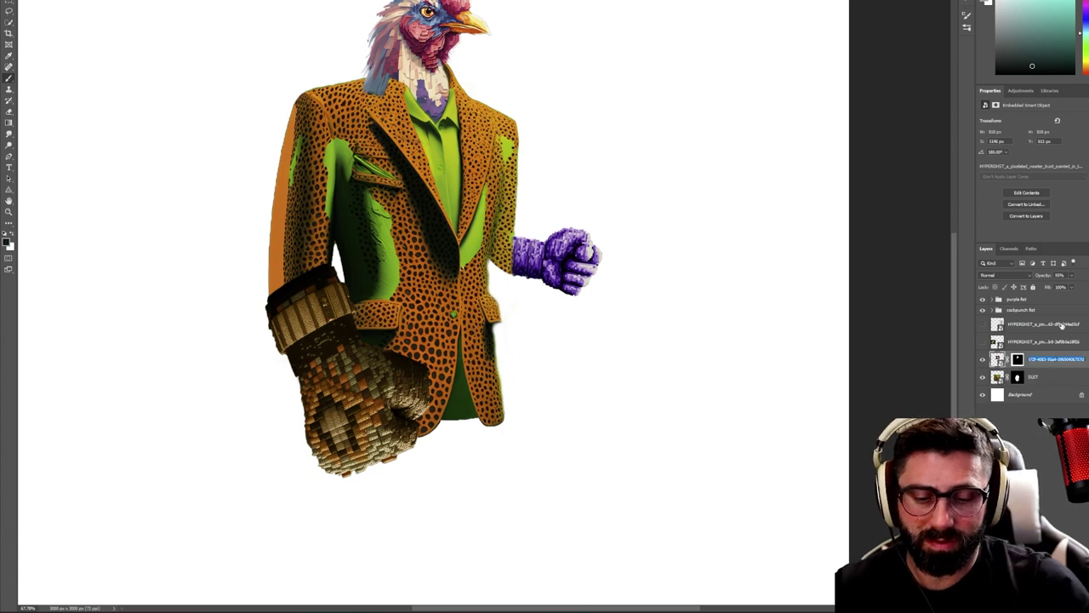
text(cockhead)
key(Return)
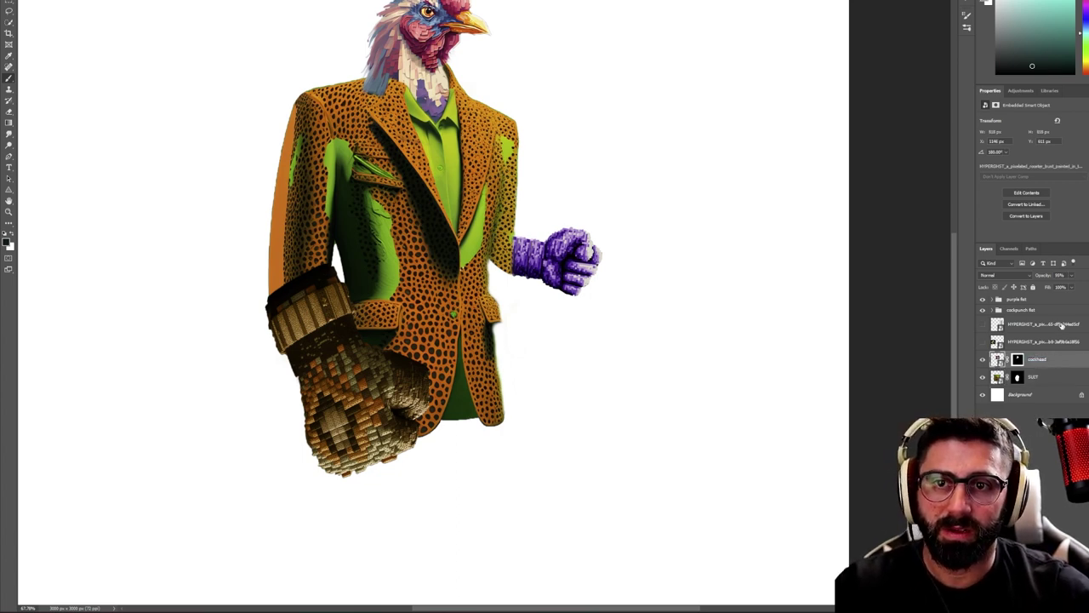
Show the hidden layer with the long mosaic spear and rename it "spear"
click(983, 324)
double_click(1032, 325)
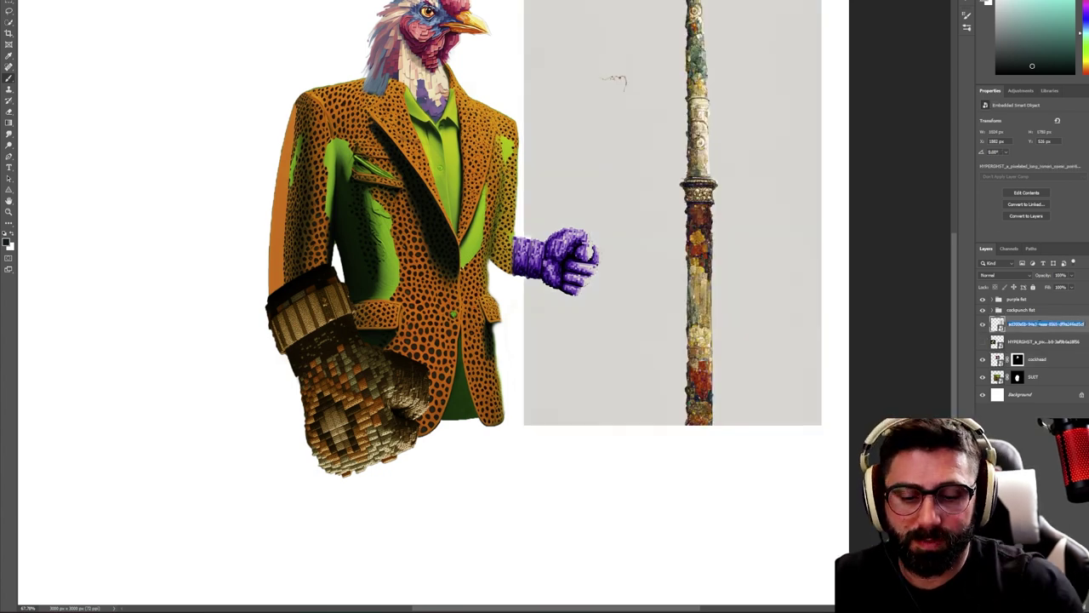
text(spear)
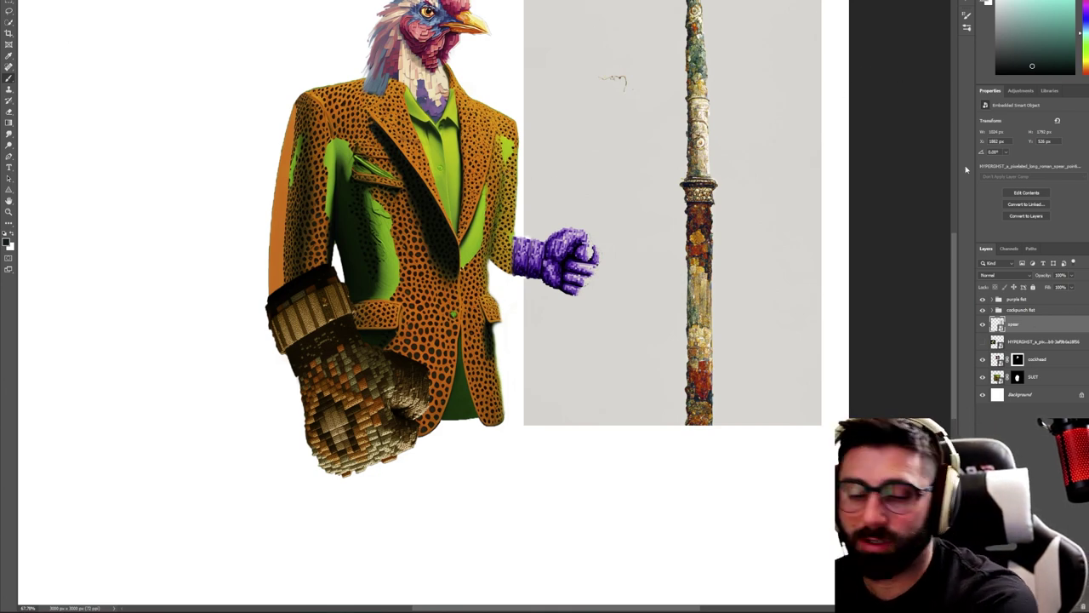
Scale the spear down, tilt it slightly clockwise and position its shaft behind the purple fist
key(ctrl+t)
drag(756, 184, 624, 258)
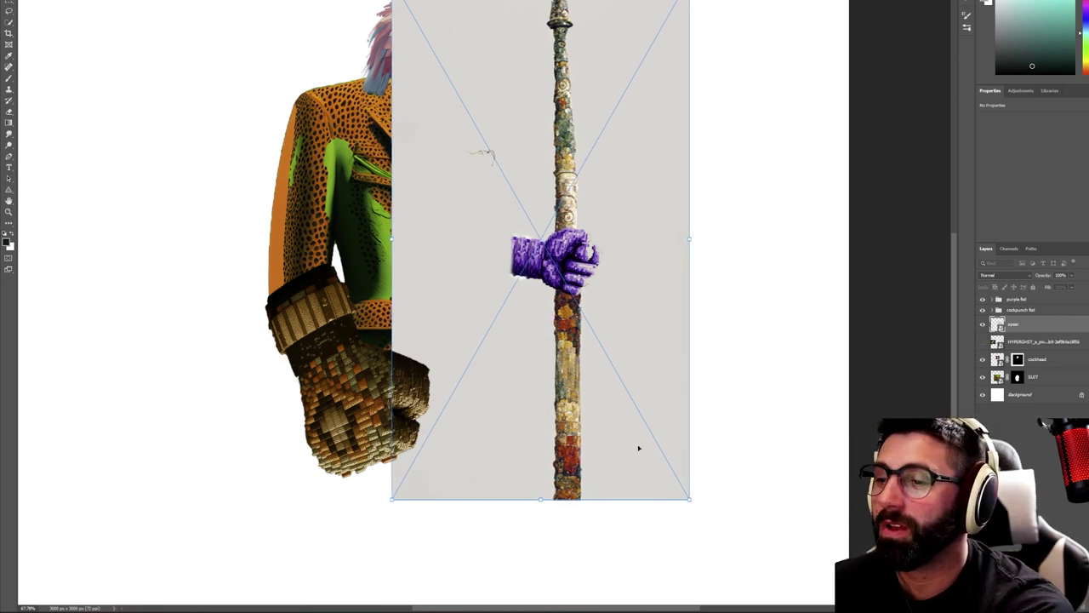
drag(541, 498, 541, 308)
drag(595, 185, 612, 228)
drag(679, 357, 687, 369)
drag(594, 295, 587, 292)
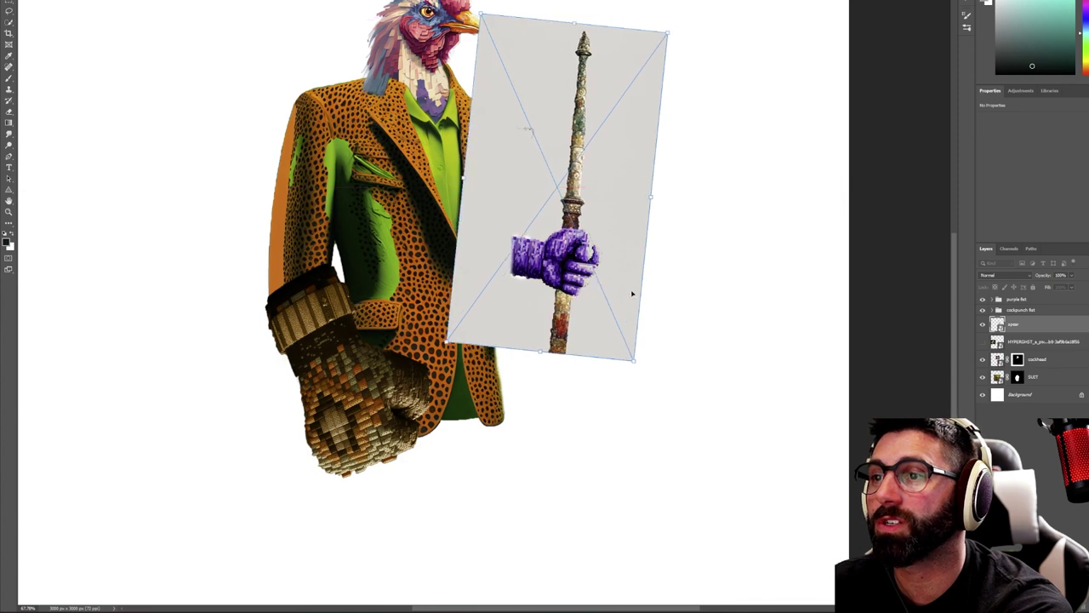
drag(671, 375, 672, 379)
drag(593, 308, 594, 303)
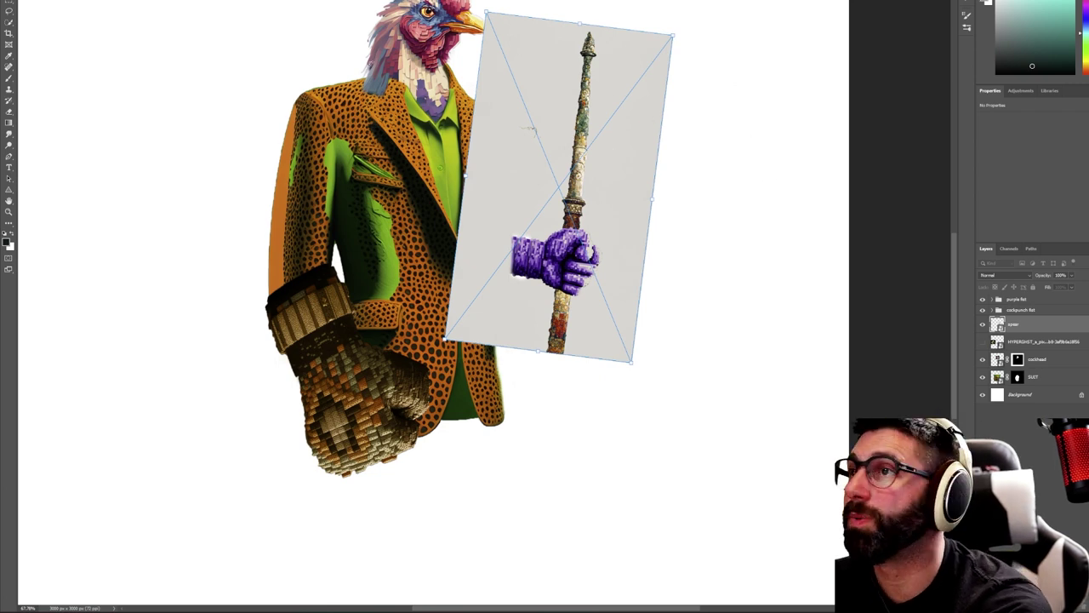
key(Return)
Stretch the spear lengthwise so its tip rises well above the rooster's head
key(z)
drag(739, 256, 660, 264)
drag(772, 192, 806, 185)
key(b)
key(ctrl+t)
drag(603, 167, 622, 11)
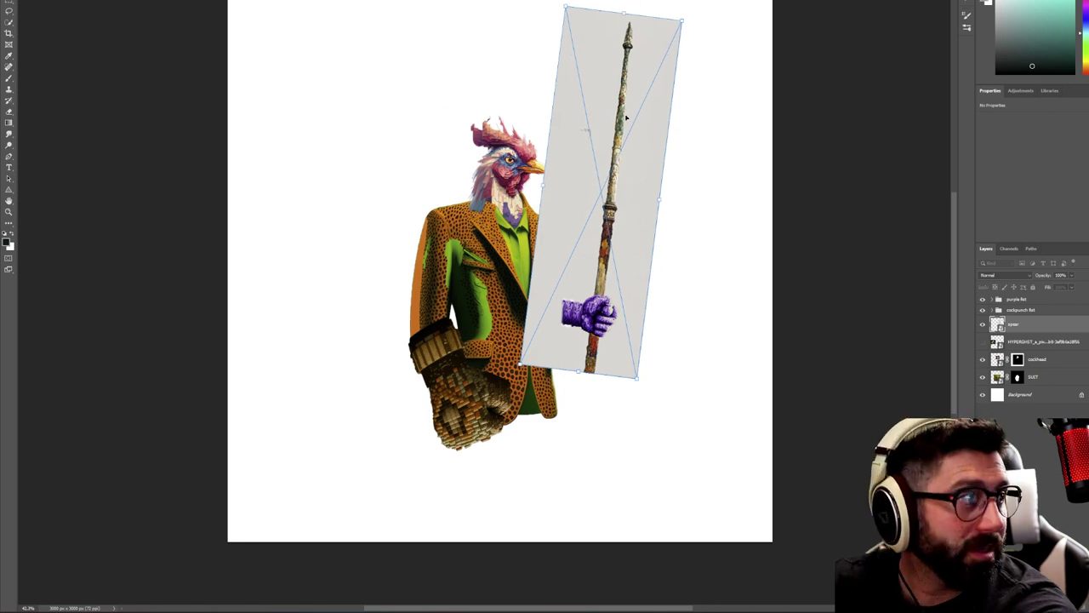
drag(622, 10, 622, 26)
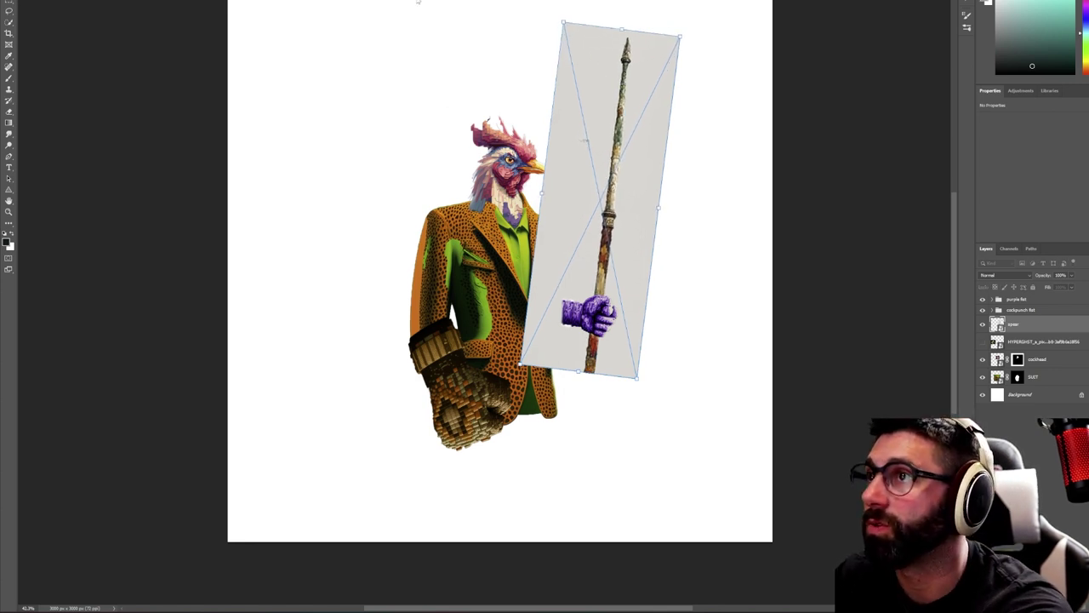
key(Return)
key(b)
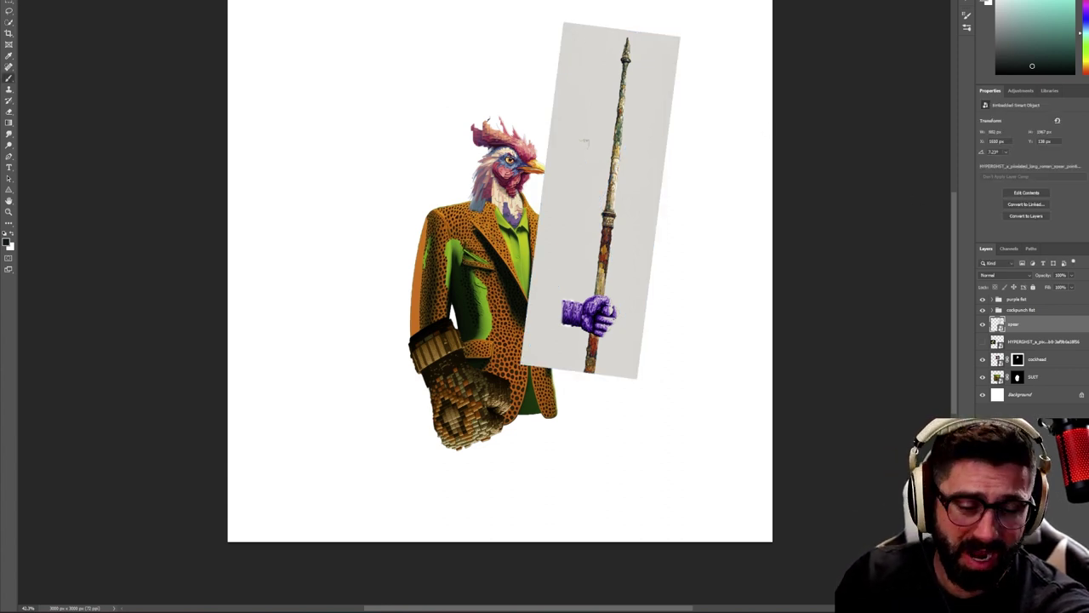
Duplicate the spear and rotate the copy upside down, aligning and shortening it below the fist to form a double-ended spear
key(ctrl+j)
key(ctrl+t)
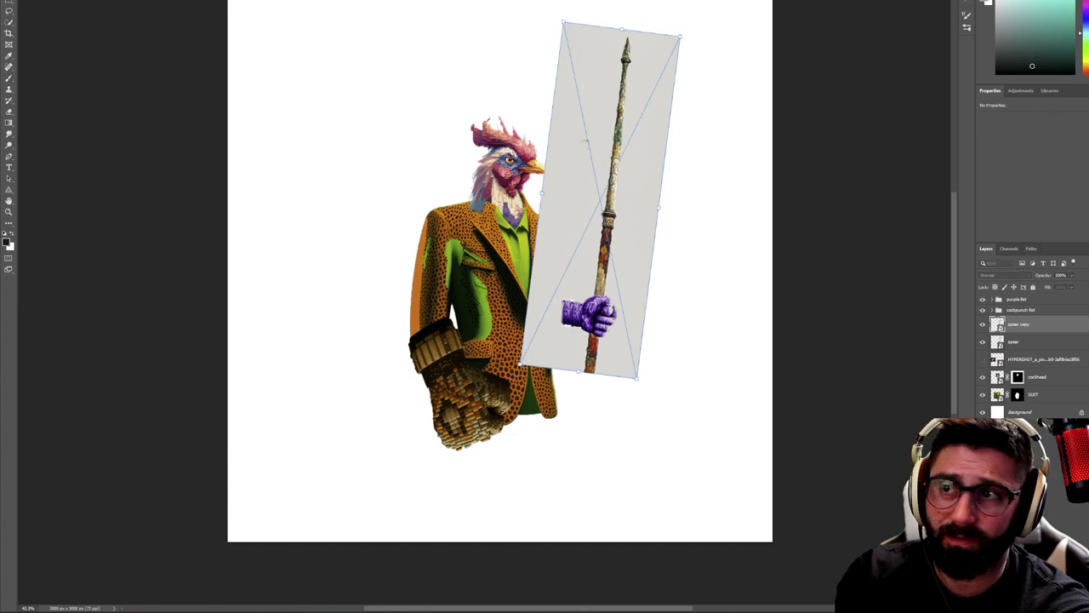
drag(705, 34, 537, 301)
drag(609, 198, 611, 394)
drag(578, 571, 580, 547)
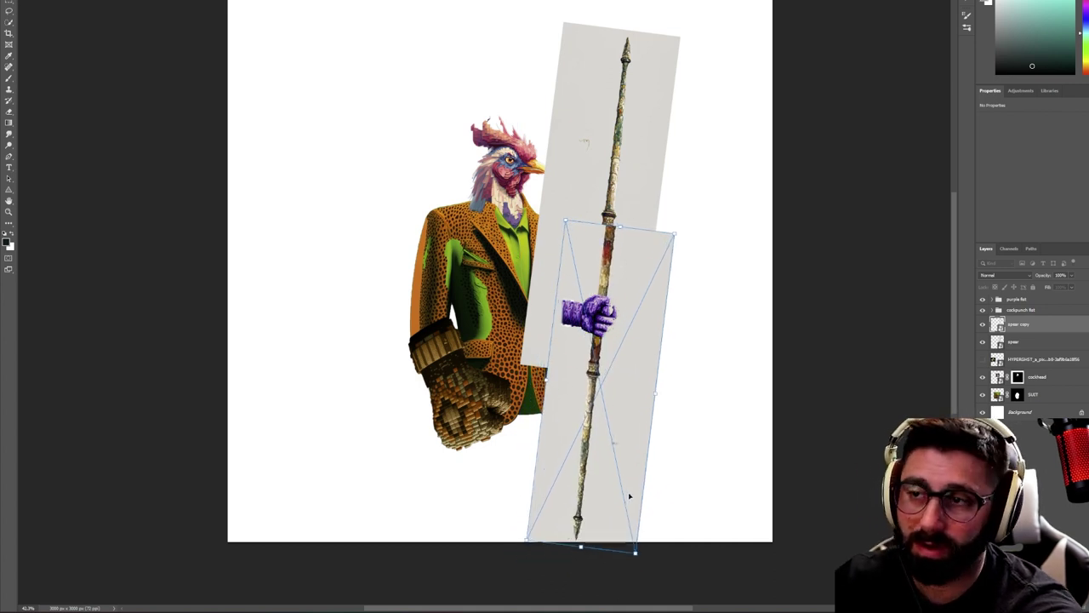
key(ctrl+z)
drag(604, 399, 609, 398)
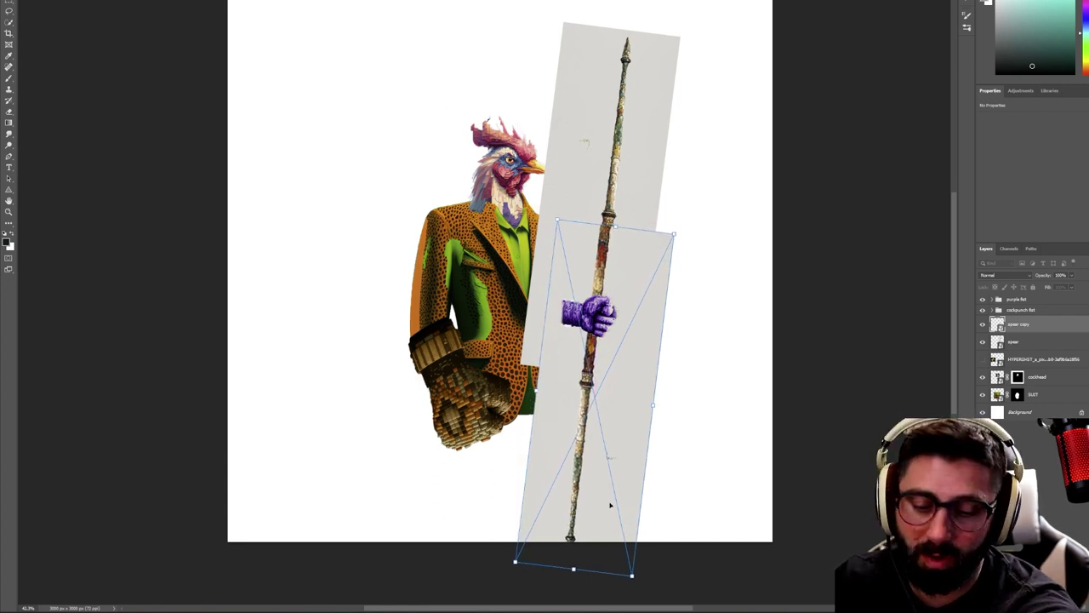
drag(573, 569, 576, 533)
drag(625, 380, 624, 387)
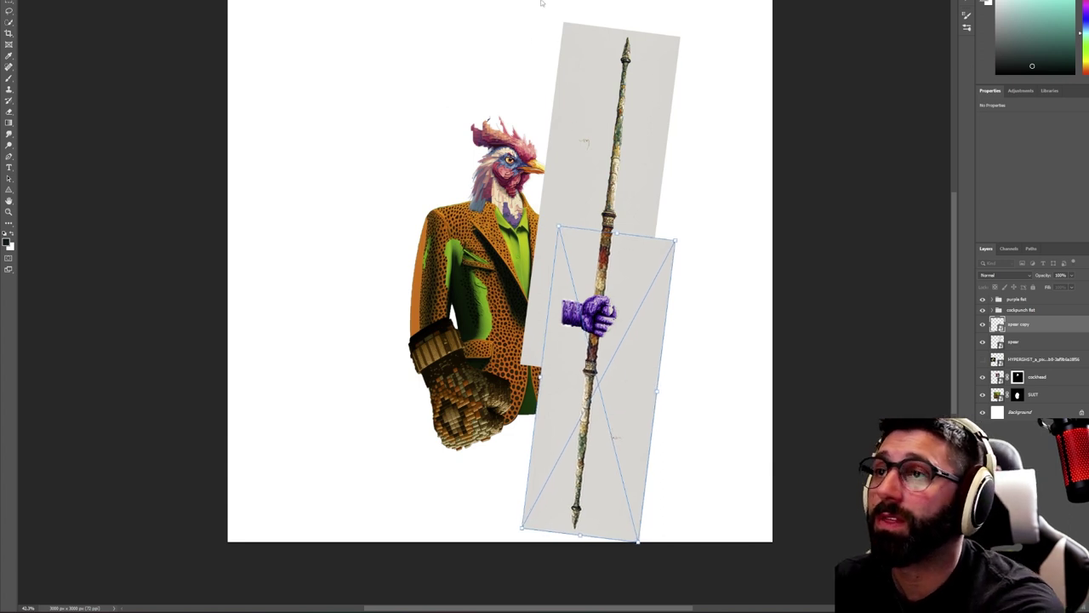
key(Return)
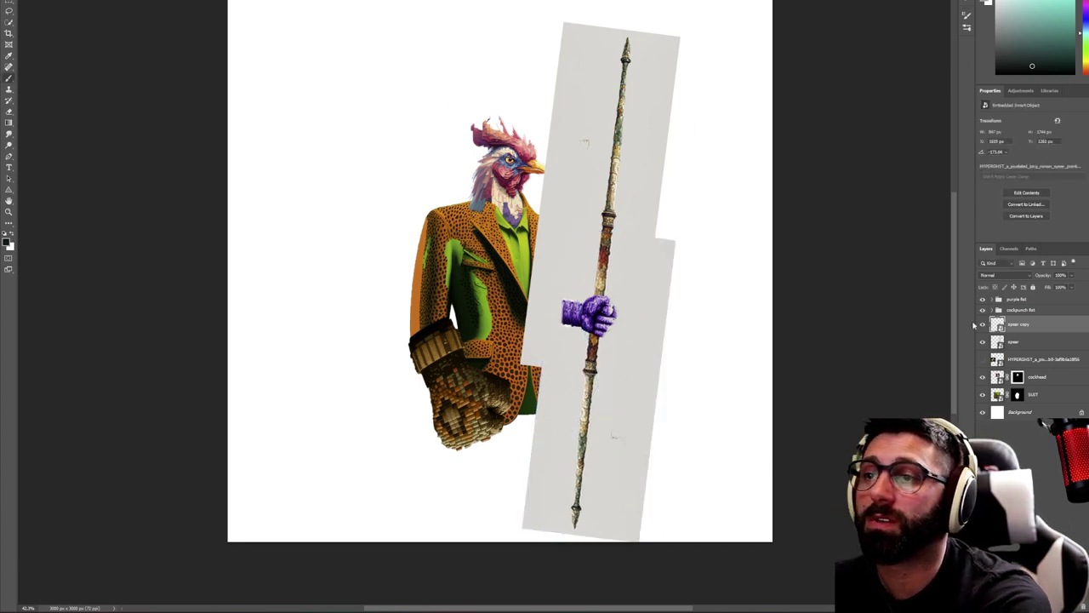
Merge the two spear layers and mask out their grey background using the Object Selection tool, with the purple fist hidden meanwhile
right_click(1036, 345)
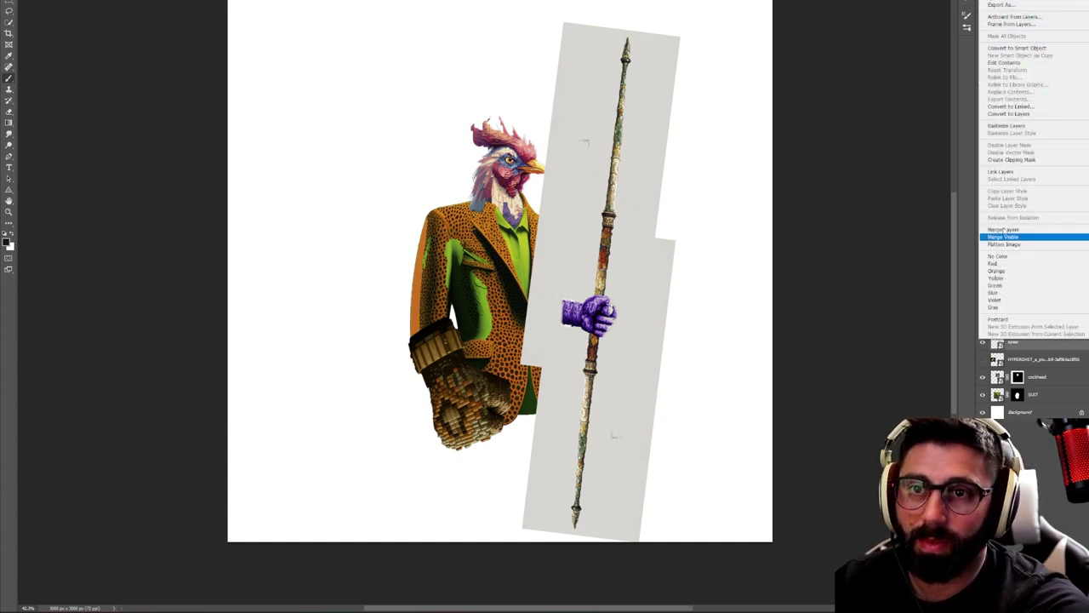
click(1015, 230)
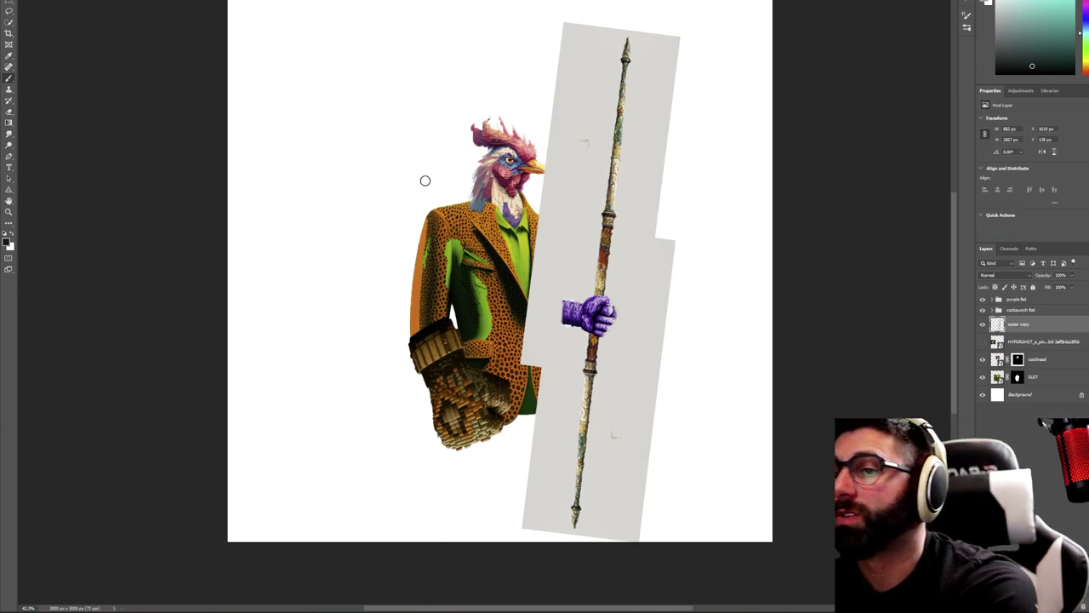
click(983, 300)
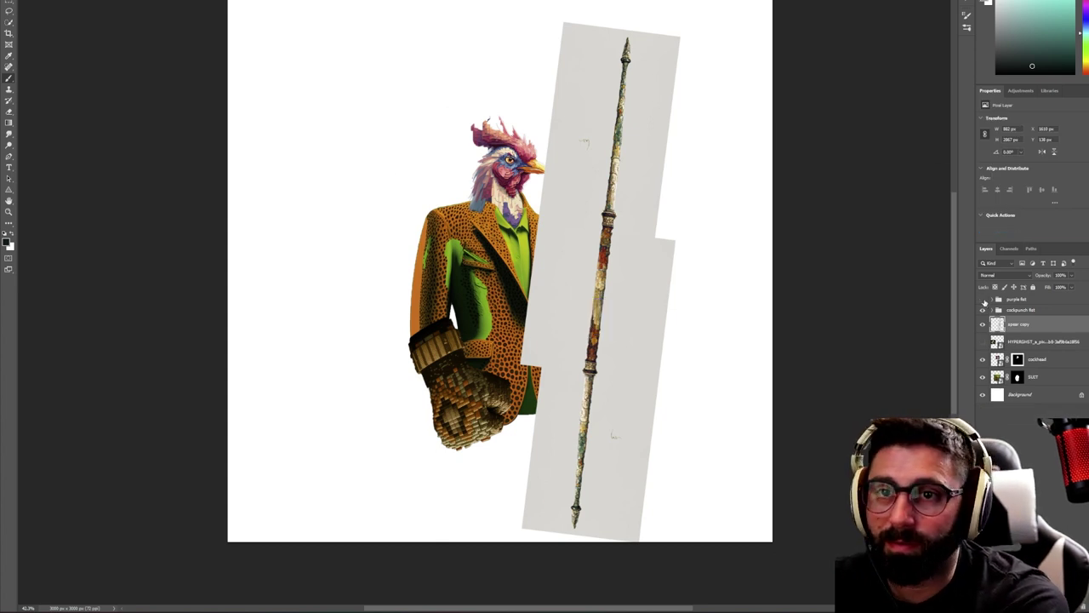
click(8, 25)
right_click(8, 26)
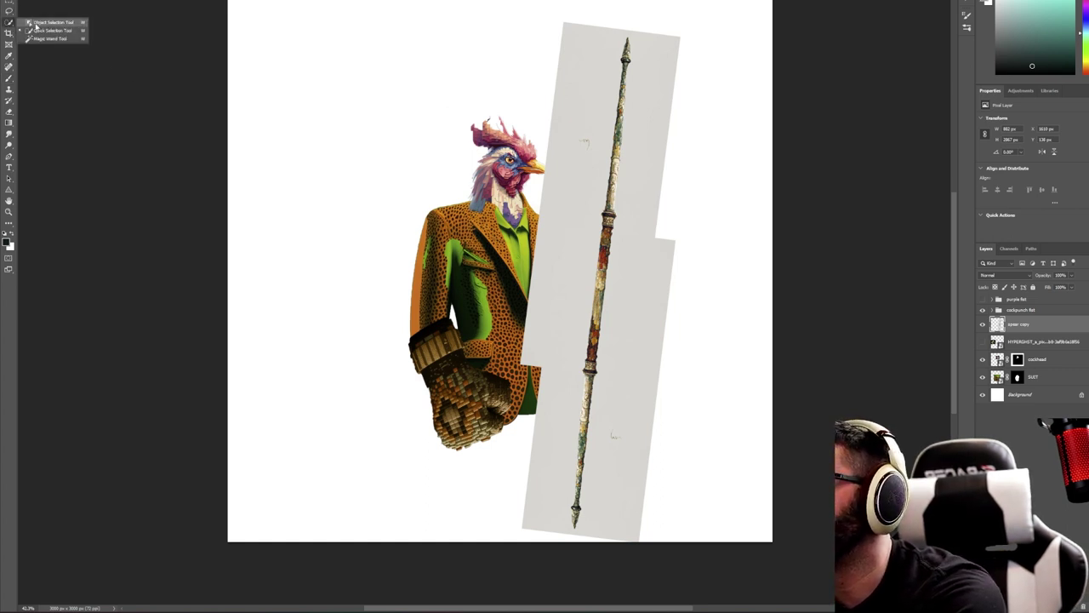
click(34, 24)
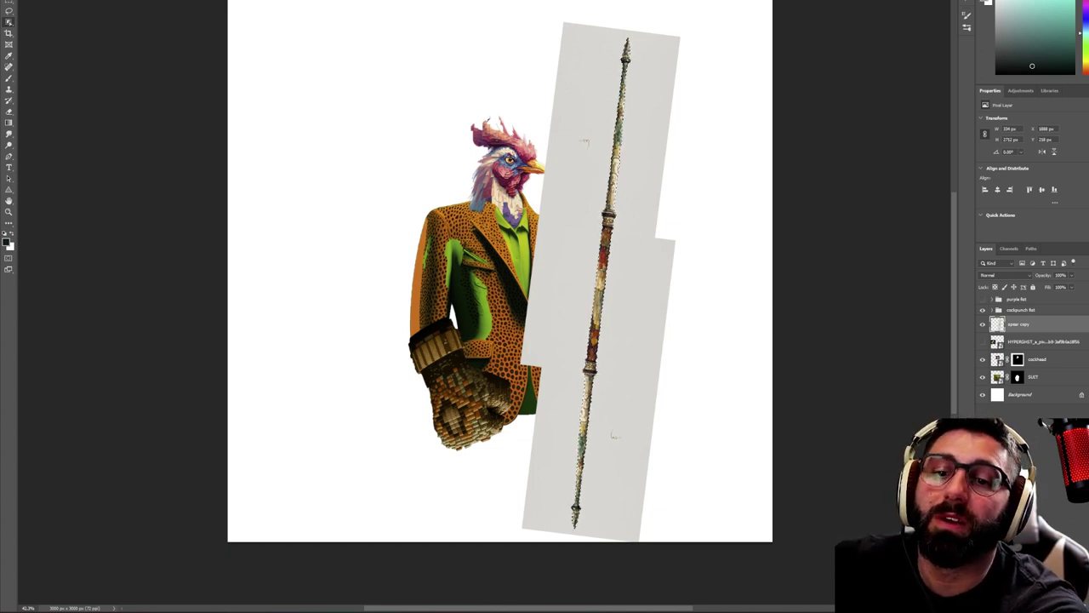
click(1032, 603)
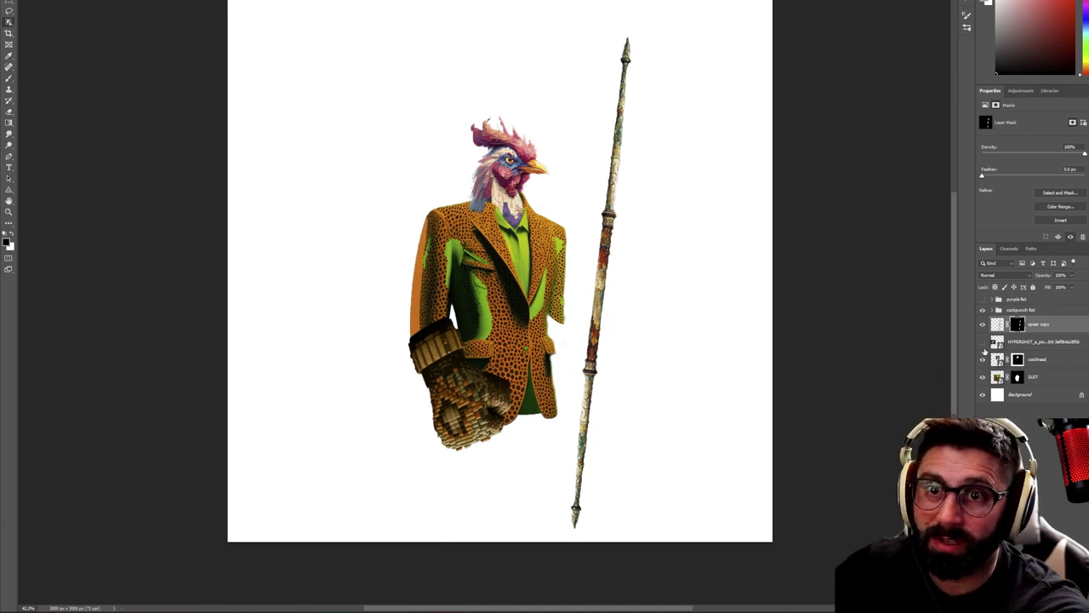
click(982, 300)
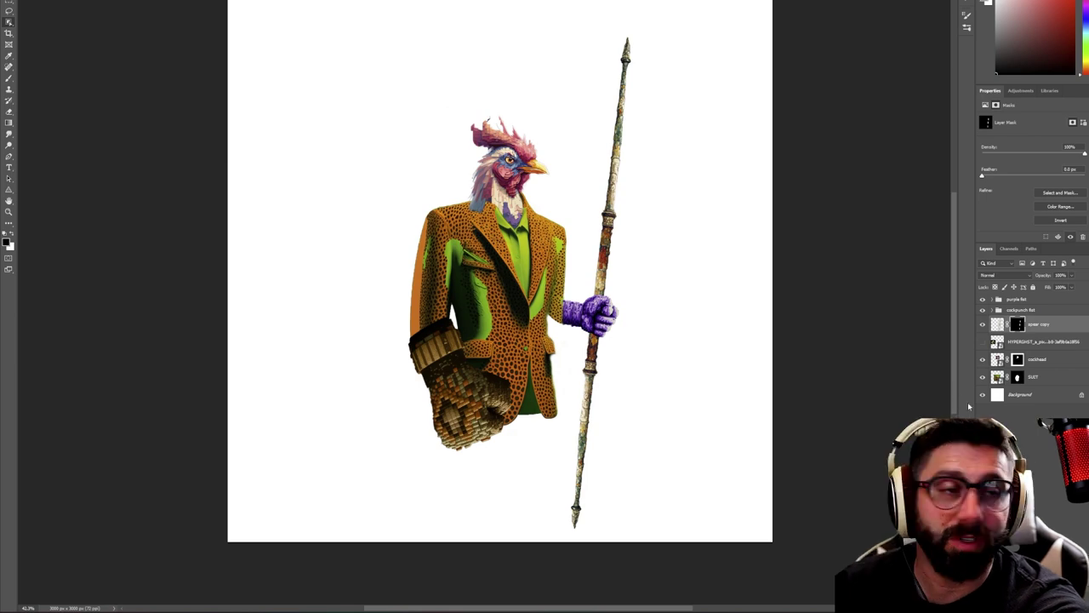
key(backslash)
key(backslash)
key(ctrl+i)
key(backslash)
key(backslash)
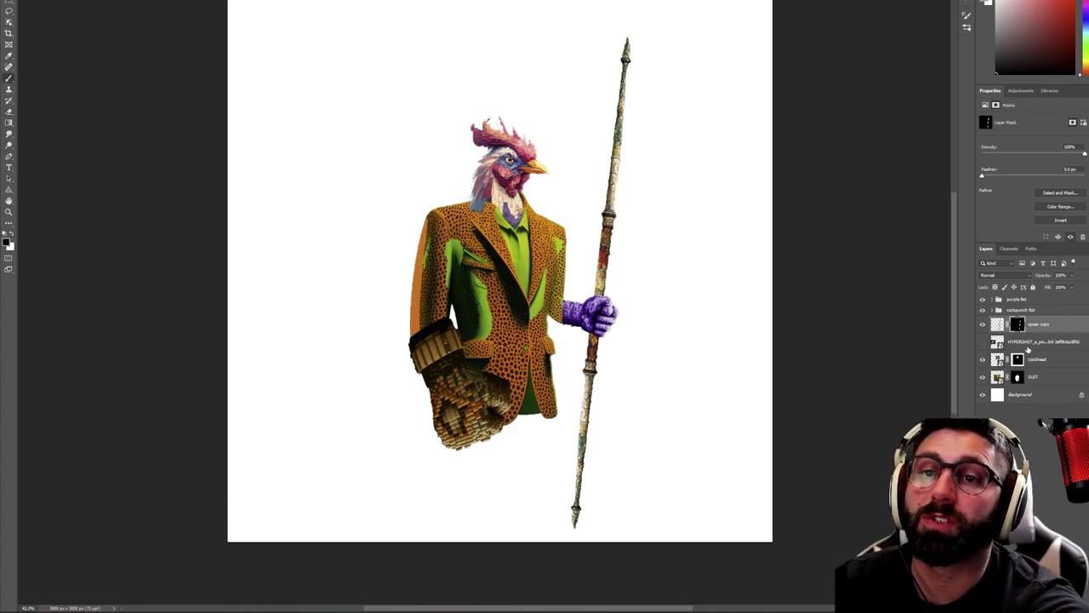
Move the spear layer above the purple fist group, target its mask and lower the layer opacity to see the fist beneath
drag(1046, 327, 1035, 290)
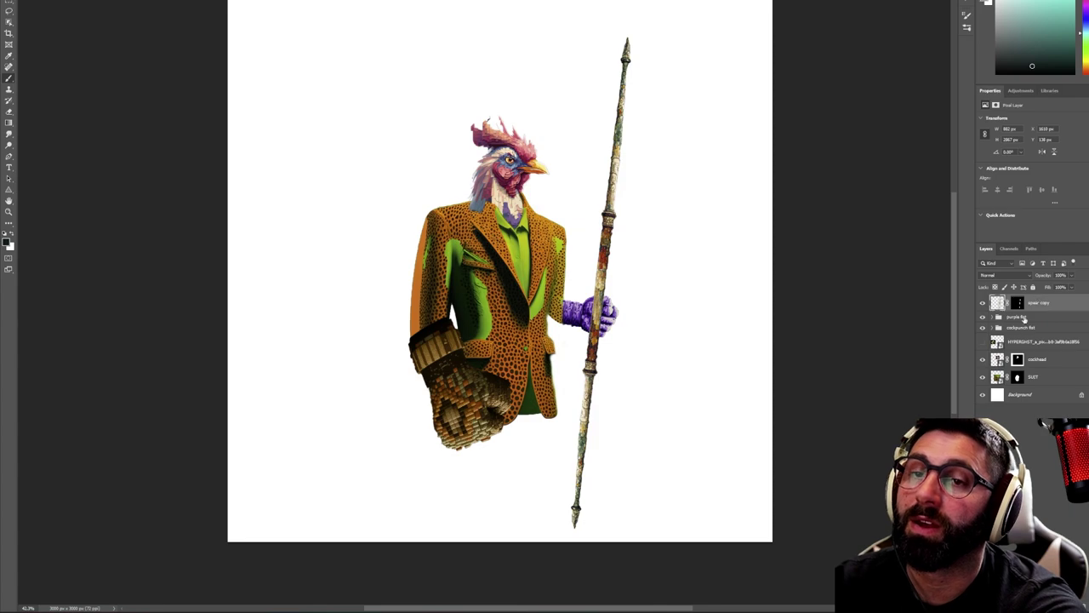
click(1019, 307)
key(z)
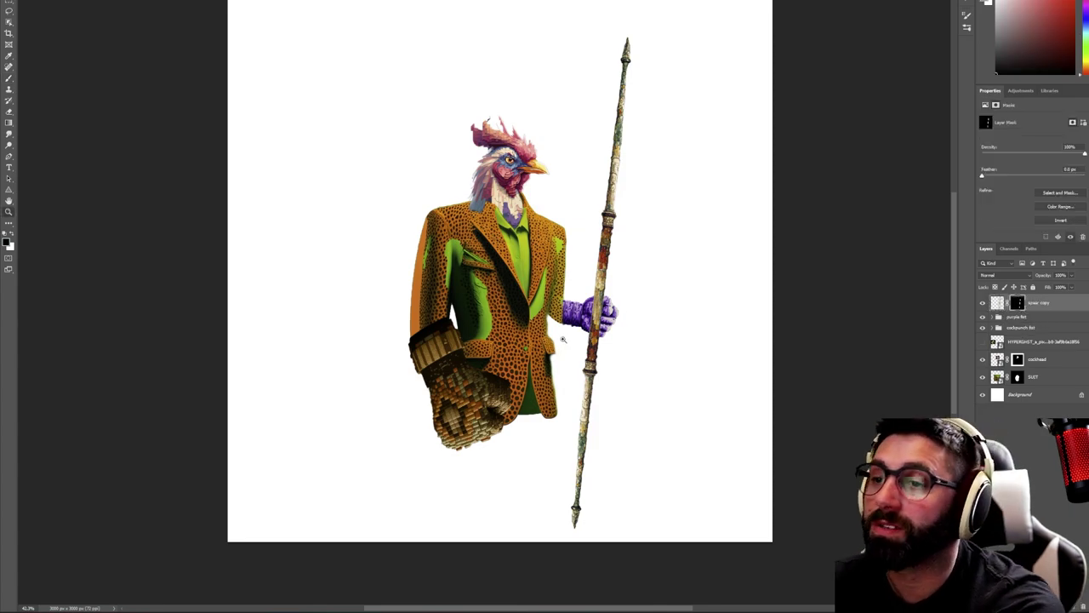
drag(609, 323, 684, 291)
key(b)
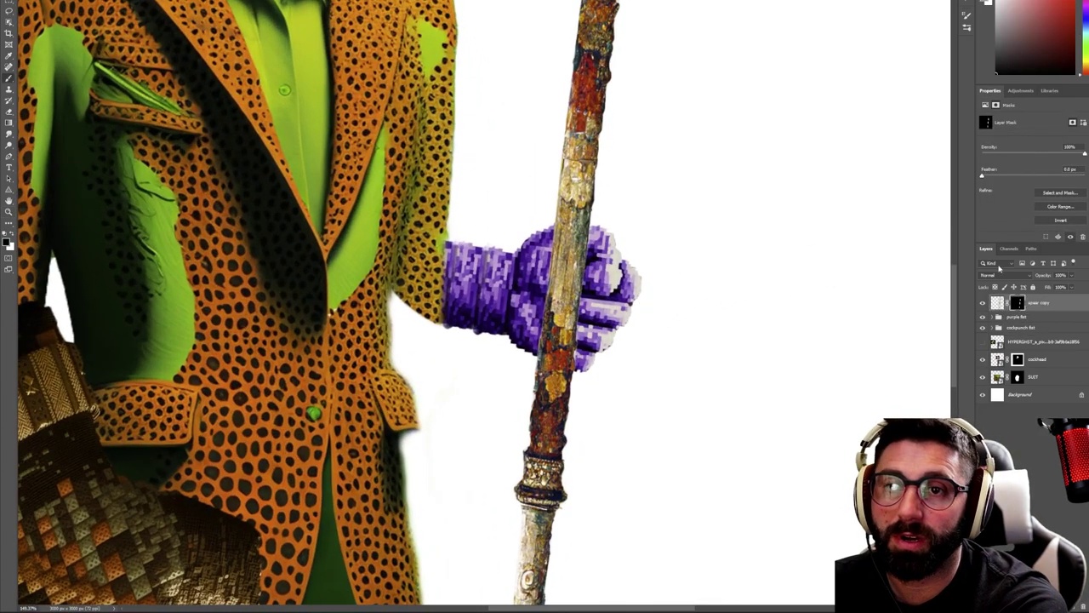
click(1070, 277)
drag(1058, 287, 1048, 286)
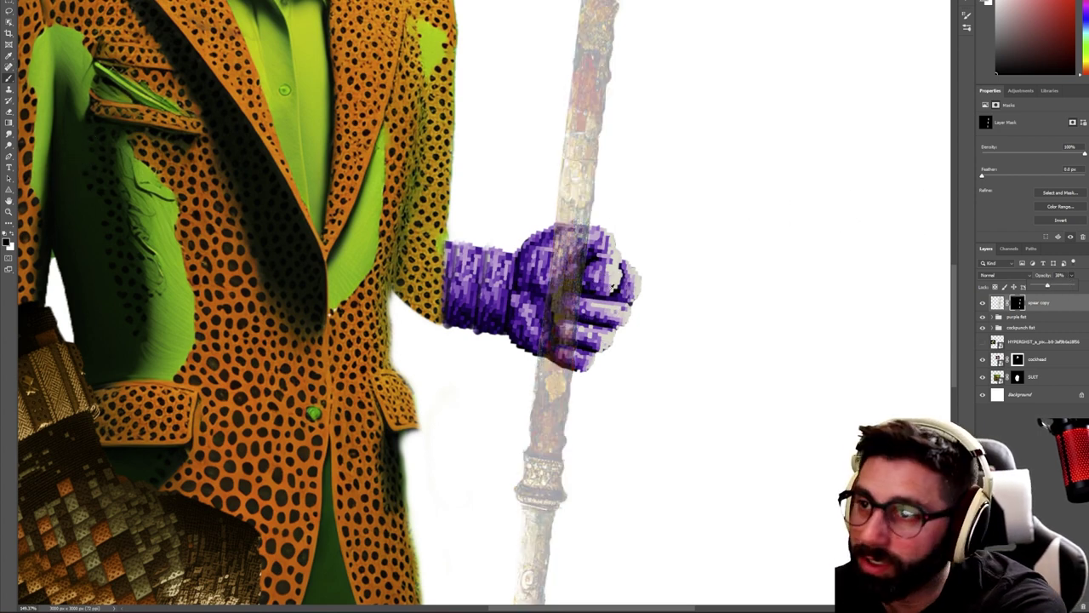
Mask out the spear where the purple fingers should overlap it, and restore the layer opacity to 100%
alt+right_click(605, 290)
mouse_move(585, 307)
mouse_down()
mouse_move(567, 309)
mouse_move(575, 306)
mouse_up()
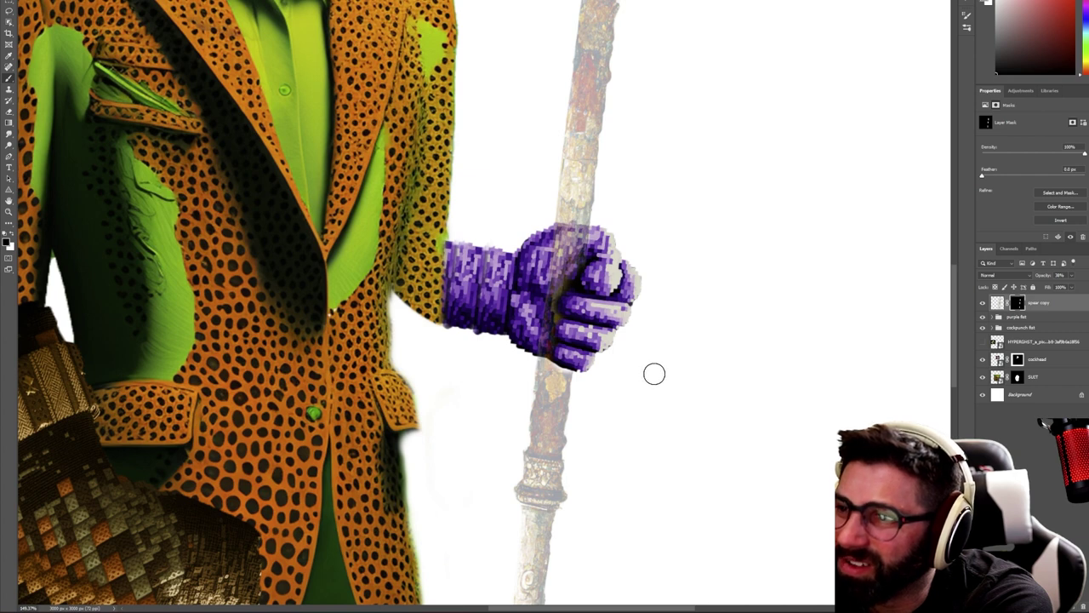
click(1074, 278)
drag(1085, 286, 1088, 286)
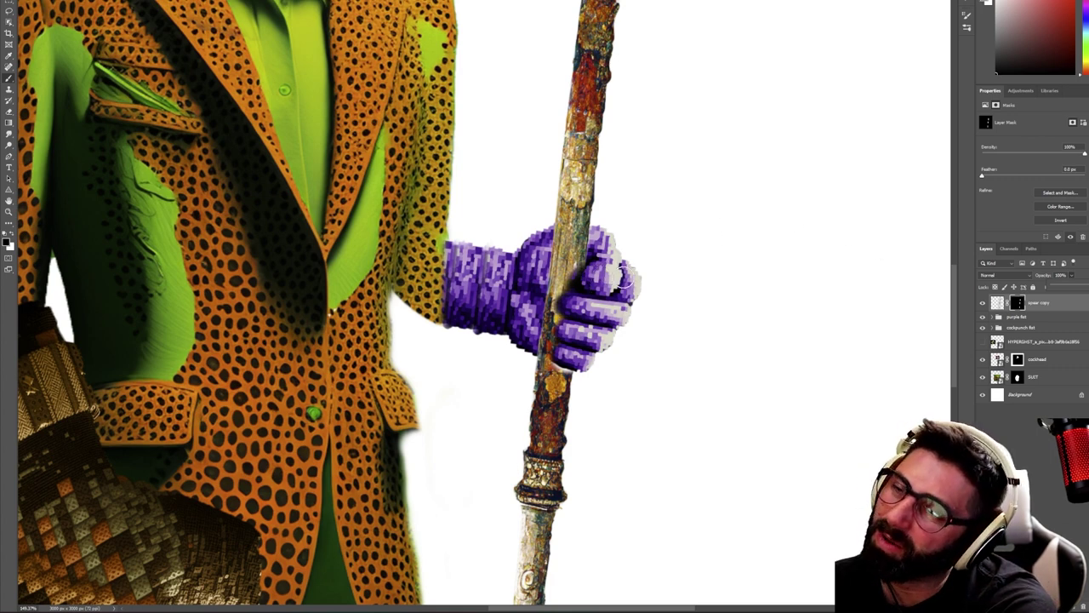
With the spear's opacity lowered, try to mask the shaft behind the top of the purple fist
mouse_move(638, 276)
mouse_down()
mouse_move(602, 291)
mouse_move(662, 271)
mouse_up()
key(b)
click(1071, 276)
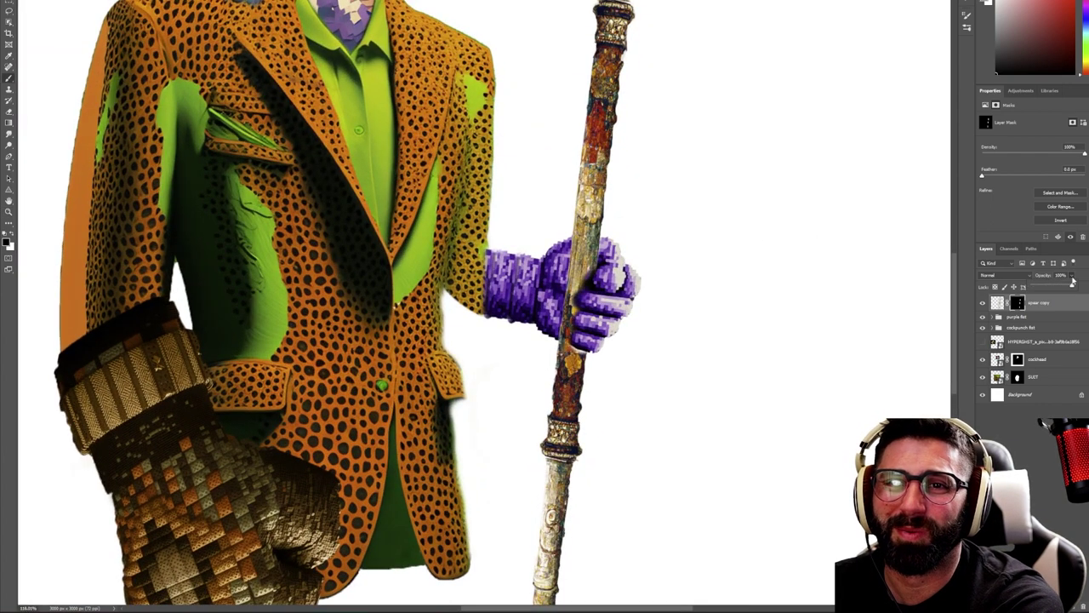
drag(1054, 288, 1046, 287)
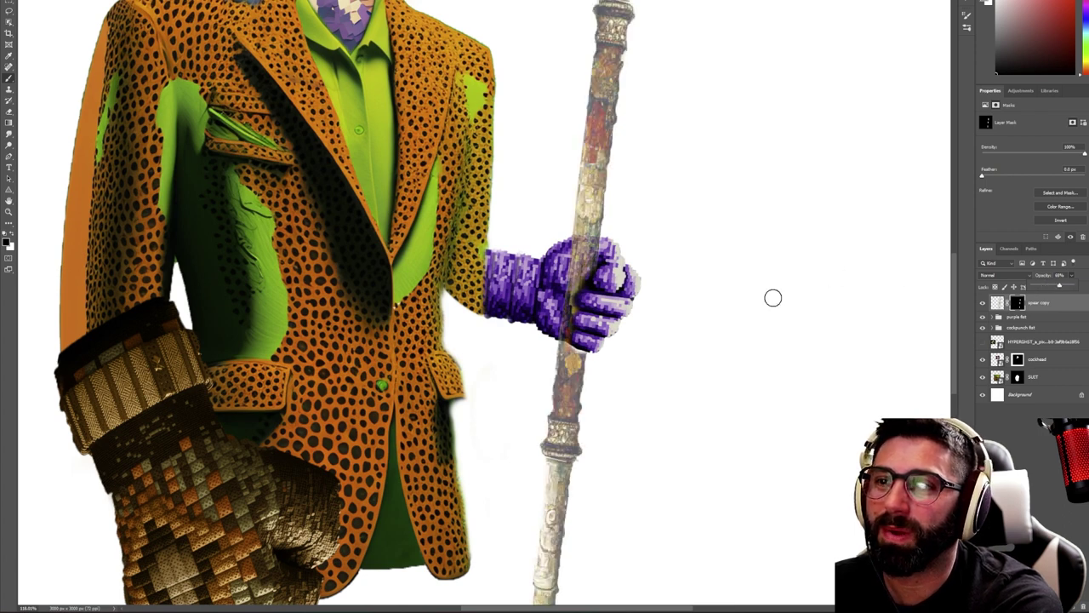
click(601, 246)
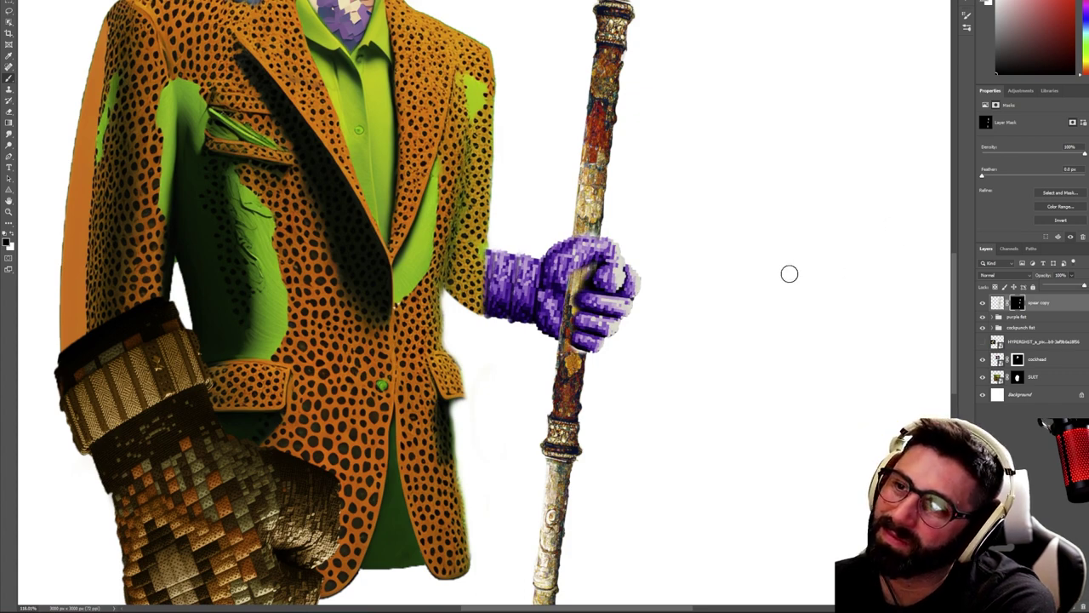
Try to trim the wrist-side edge of the spear inside the purple fist on its layer mask
scroll(741, 268, down, 6)
scroll(771, 272, up, 6)
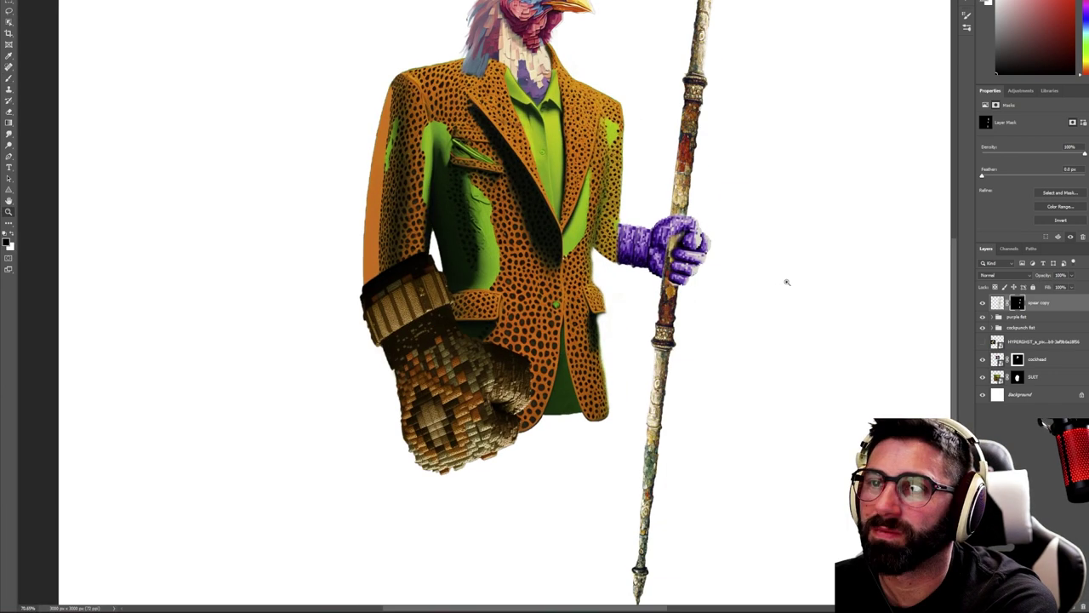
key(b)
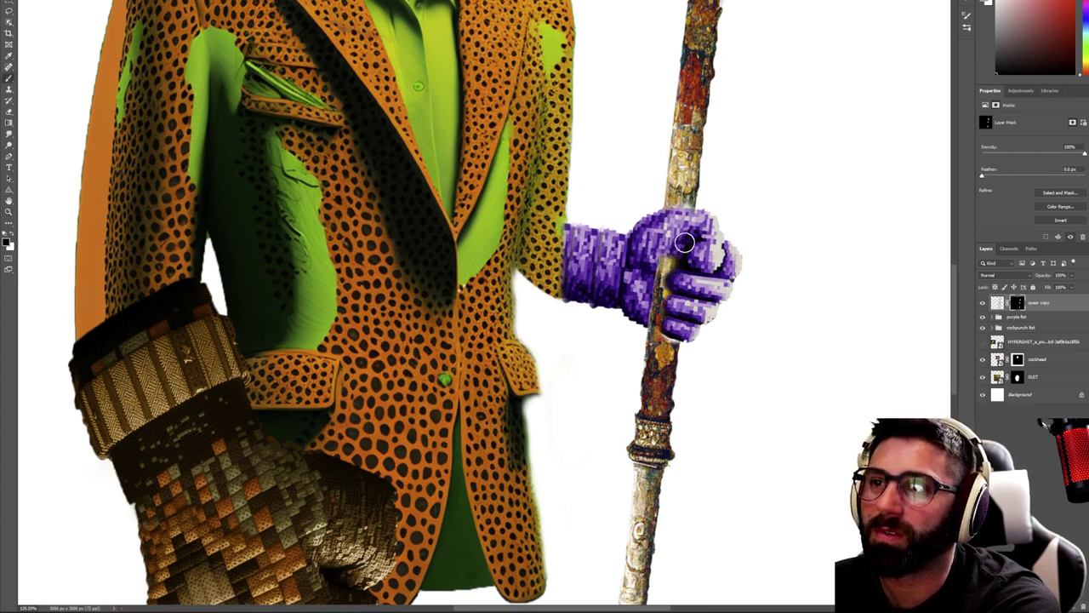
drag(660, 244, 642, 319)
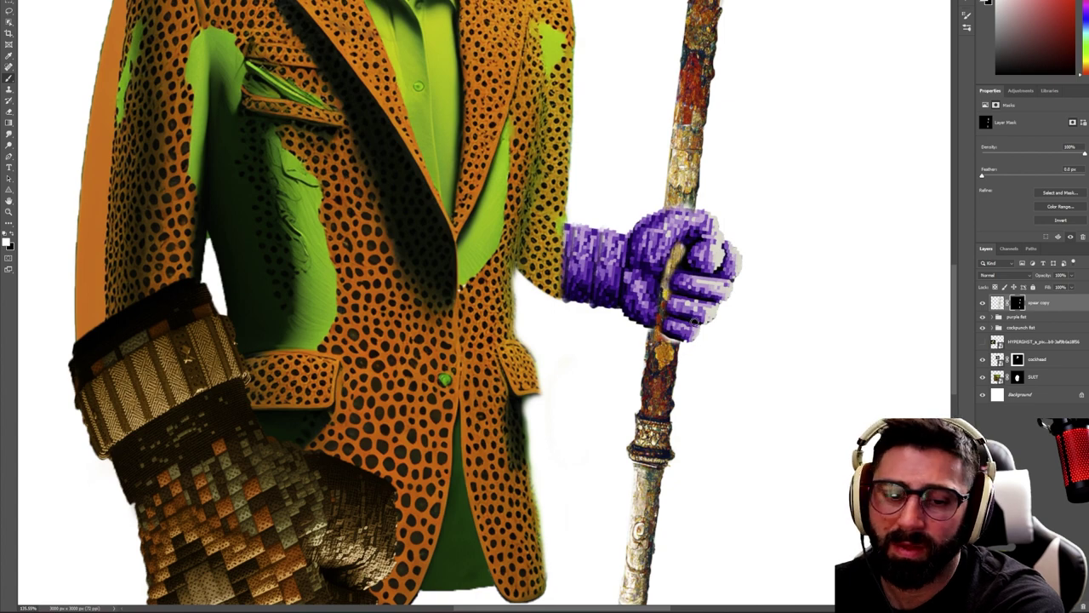
Paint the spear back in on its mask so it passes in front of the palm and behind the fingers
key(z)
drag(759, 349, 737, 359)
scroll(753, 361, up, 6)
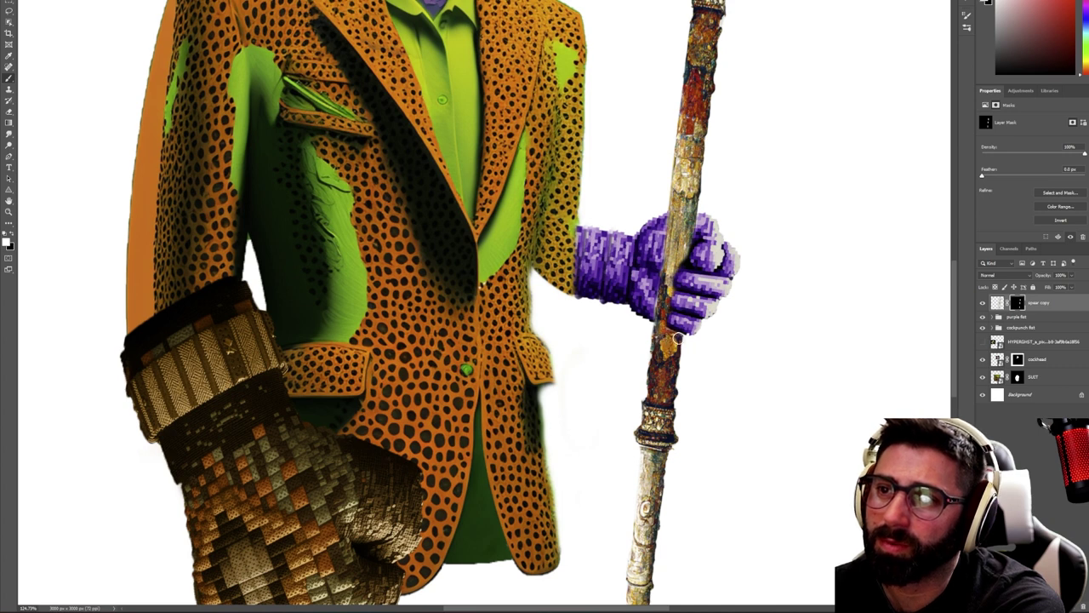
key(x)
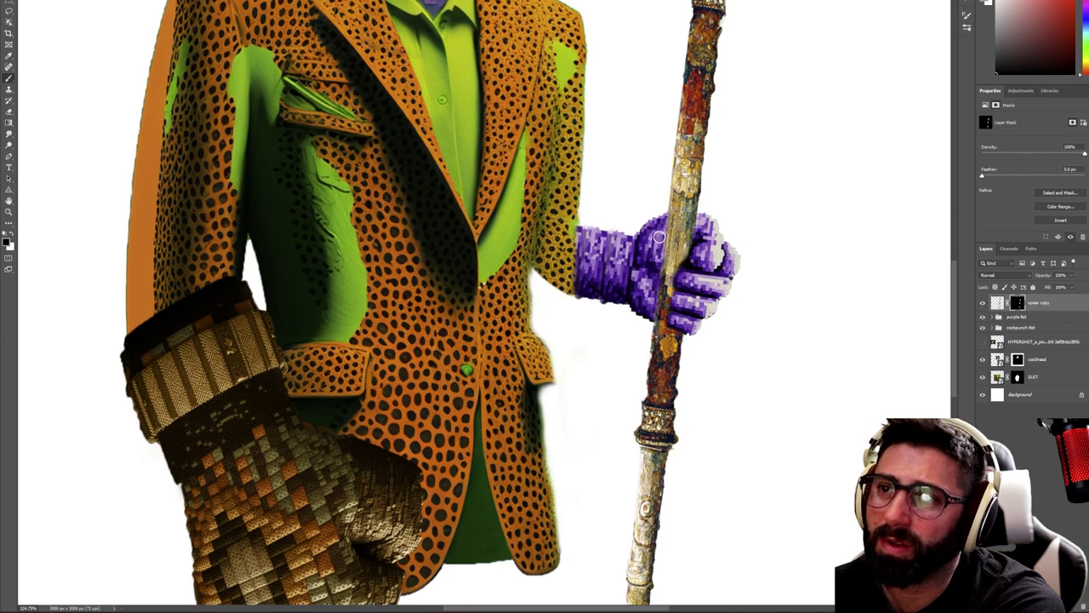
key(z)
drag(714, 256, 692, 267)
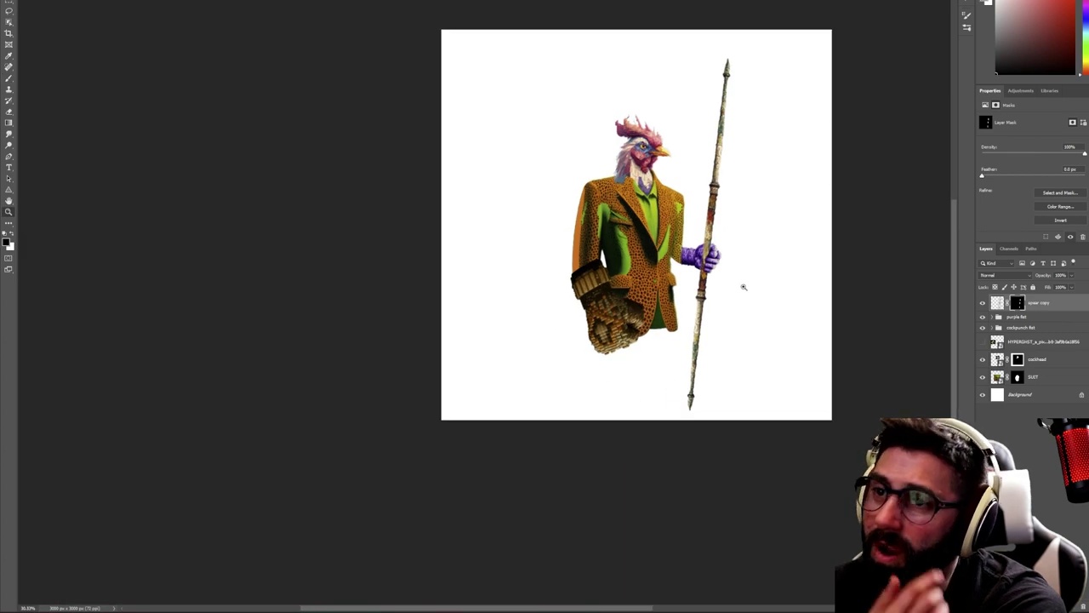
mouse_move(756, 302)
mouse_down()
mouse_move(734, 309)
mouse_move(788, 309)
mouse_move(758, 315)
mouse_up()
key(b)
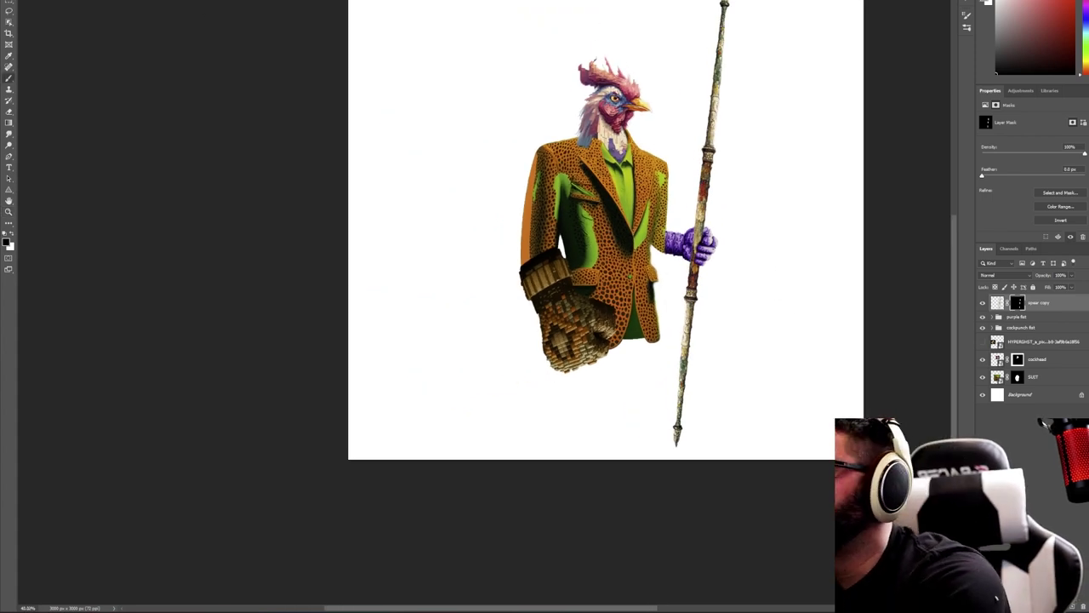
click(17, 2)
click(53, 45)
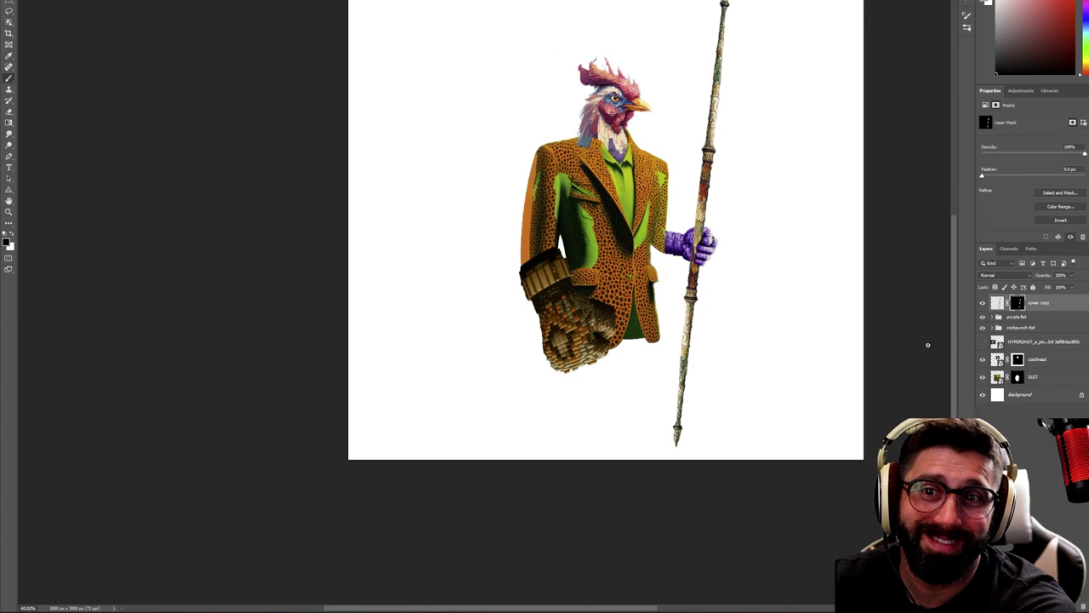
Show the hidden multicoloured pinwheel image layer and rename it "pinwheel"
click(983, 342)
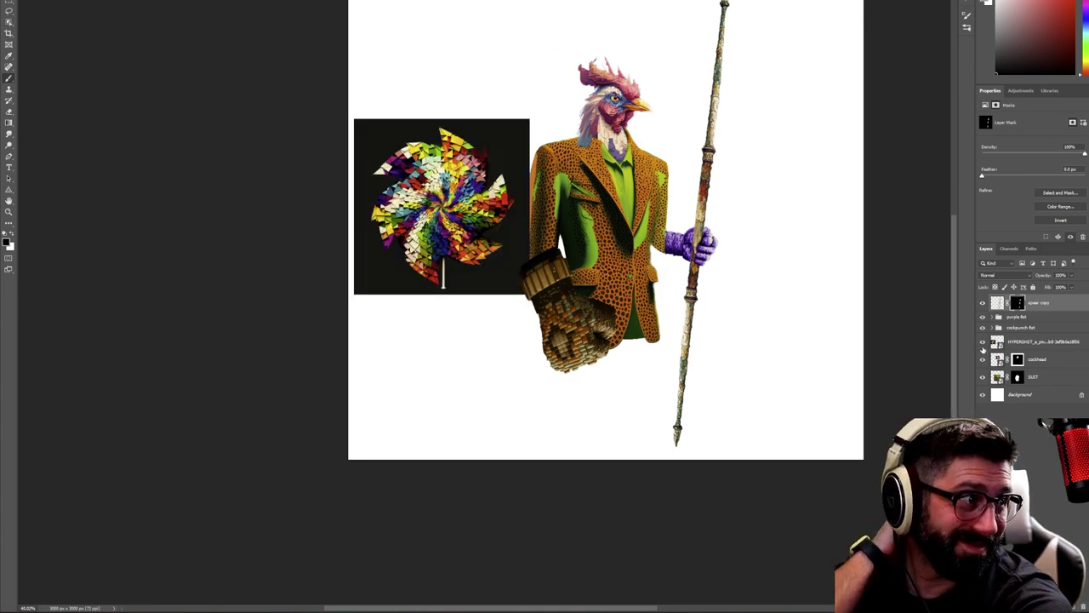
key(ctrl+t)
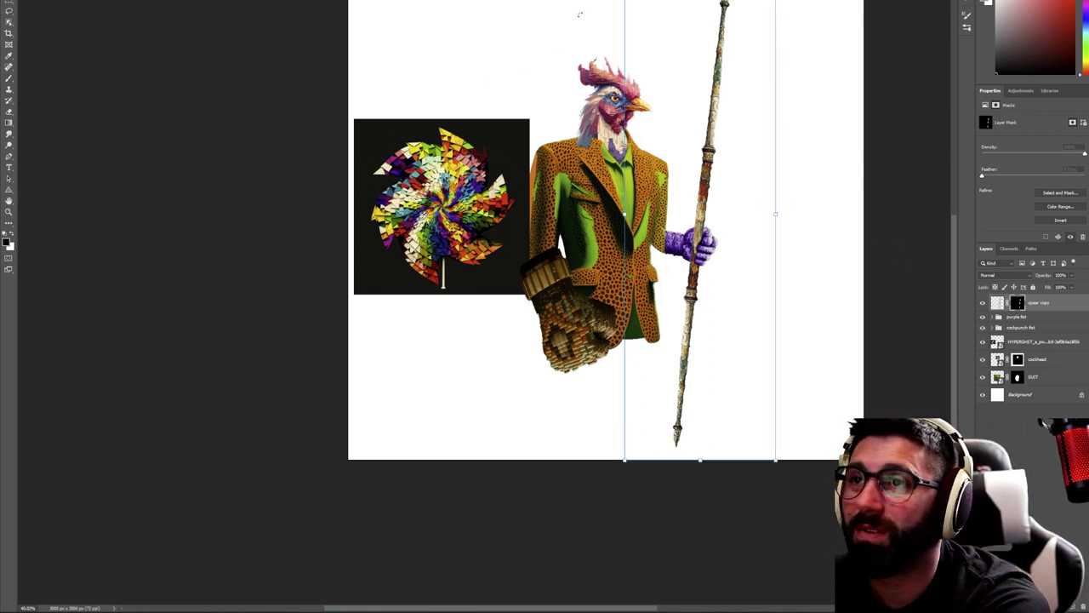
key(Escape)
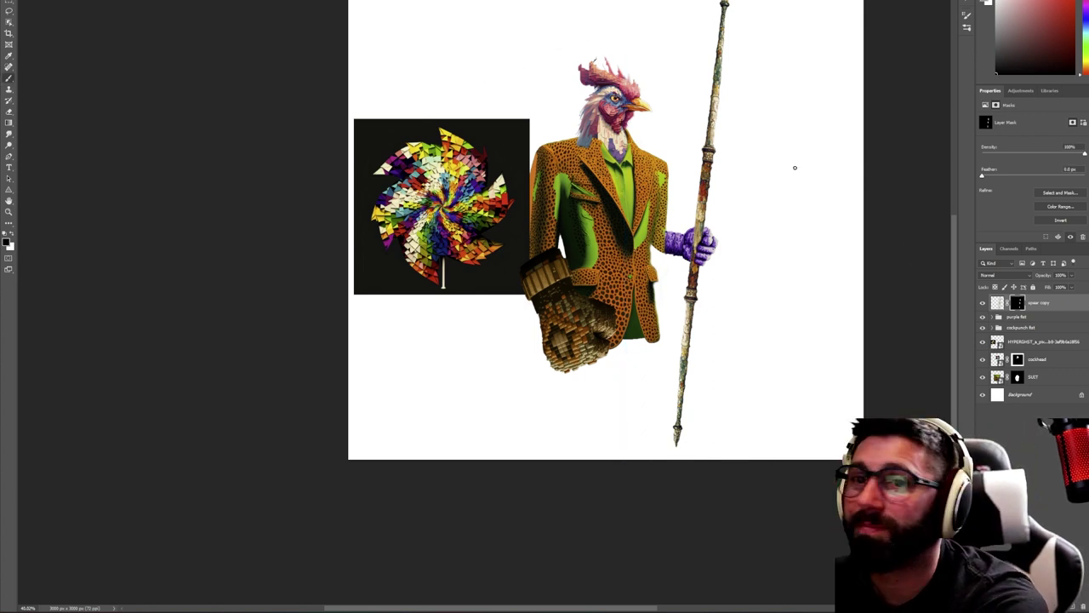
double_click(1035, 349)
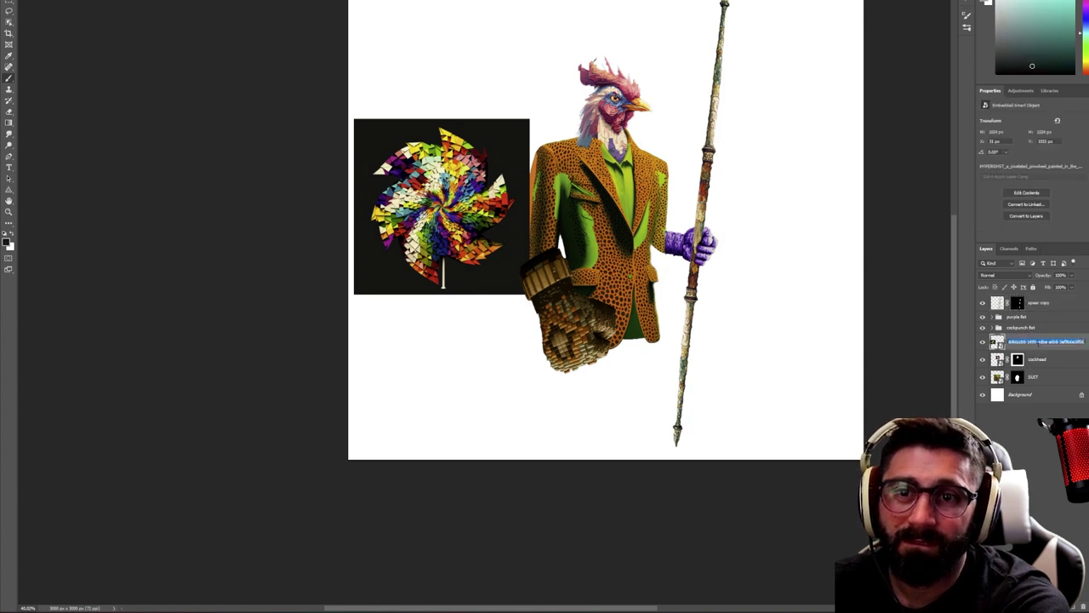
text(pinwheel)
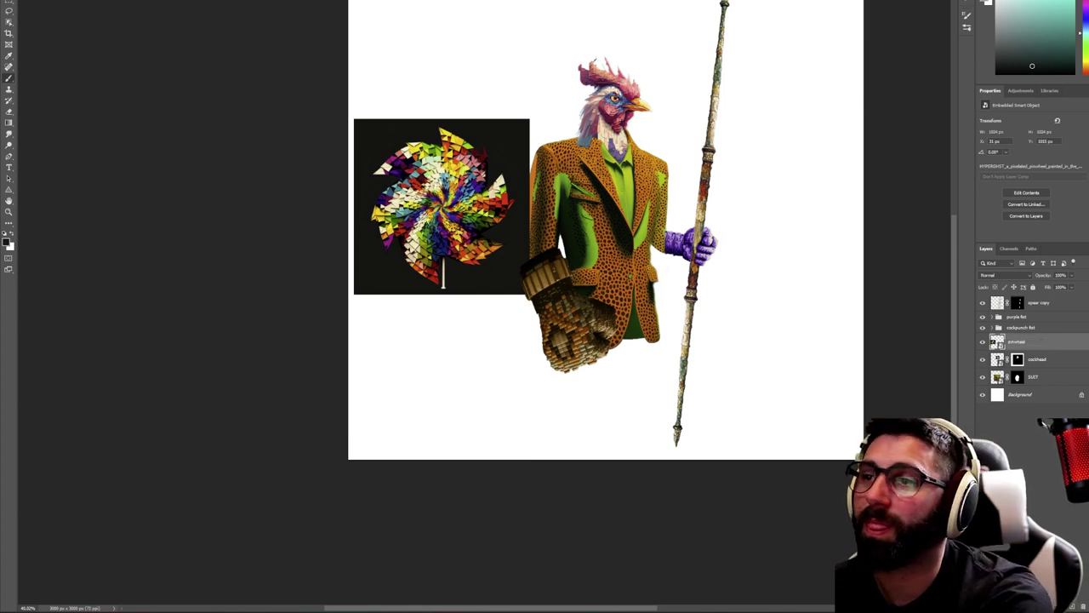
Enlarge the pinwheel image to about 1500 px square, placed over the jacket, and hide all other layers
key(ctrl+t)
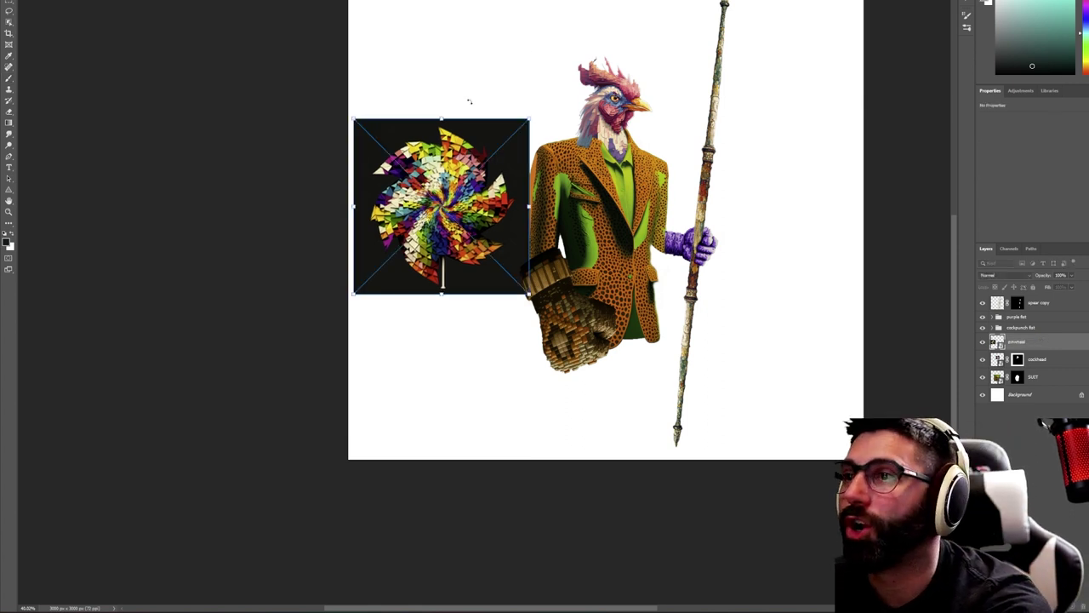
drag(440, 119, 444, 36)
drag(511, 181, 564, 267)
drag(584, 182, 614, 177)
key(Return)
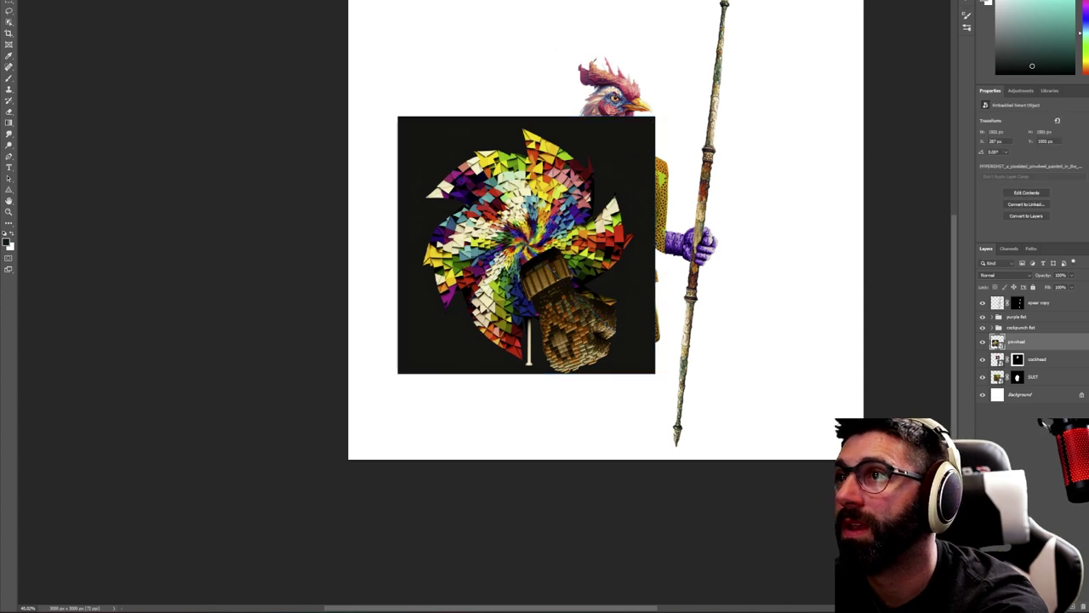
alt+click(983, 342)
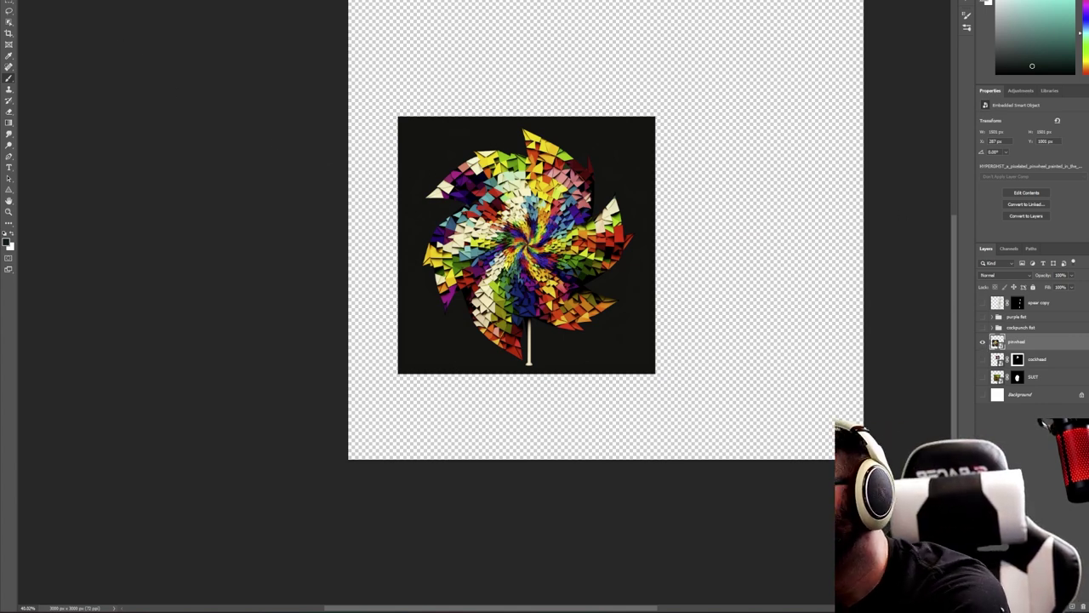
Select the pinwheel with Select Subject and add a layer mask that hides its dark background
click(101, 2)
click(138, 52)
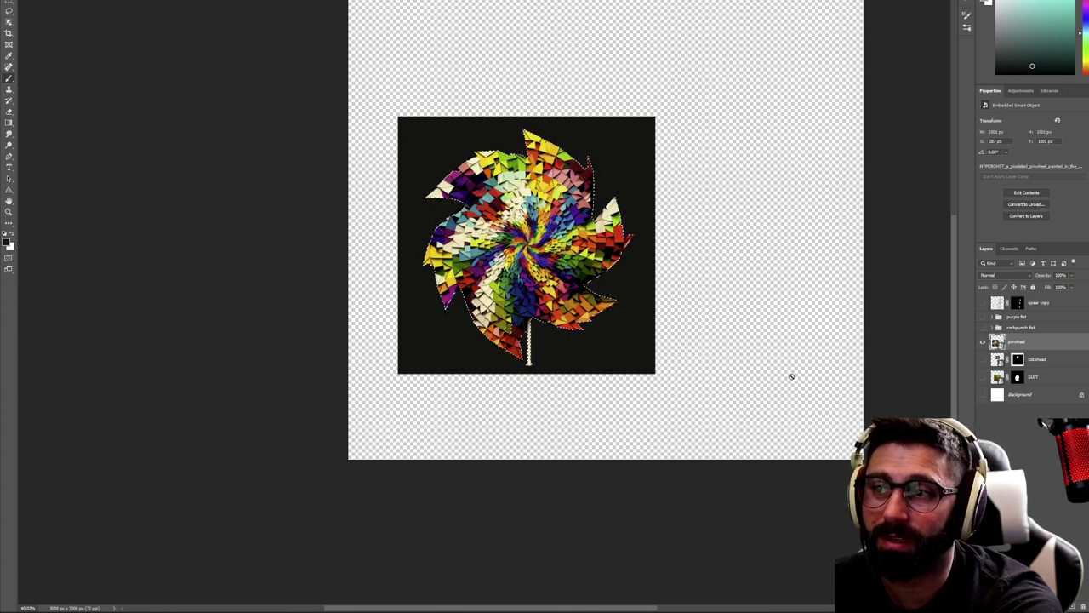
click(8, 21)
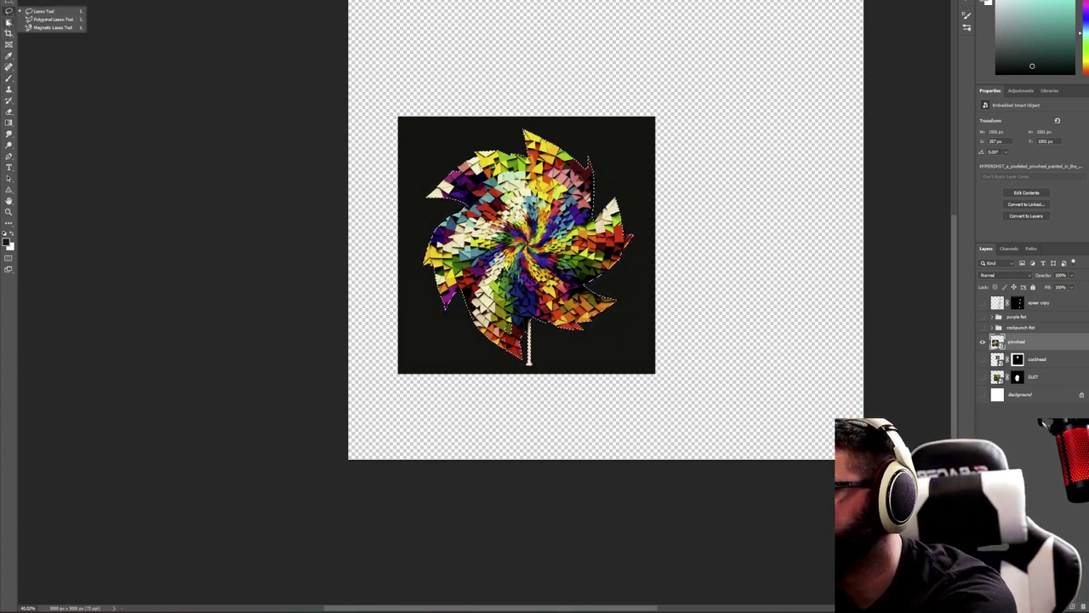
click(8, 22)
click(28, 32)
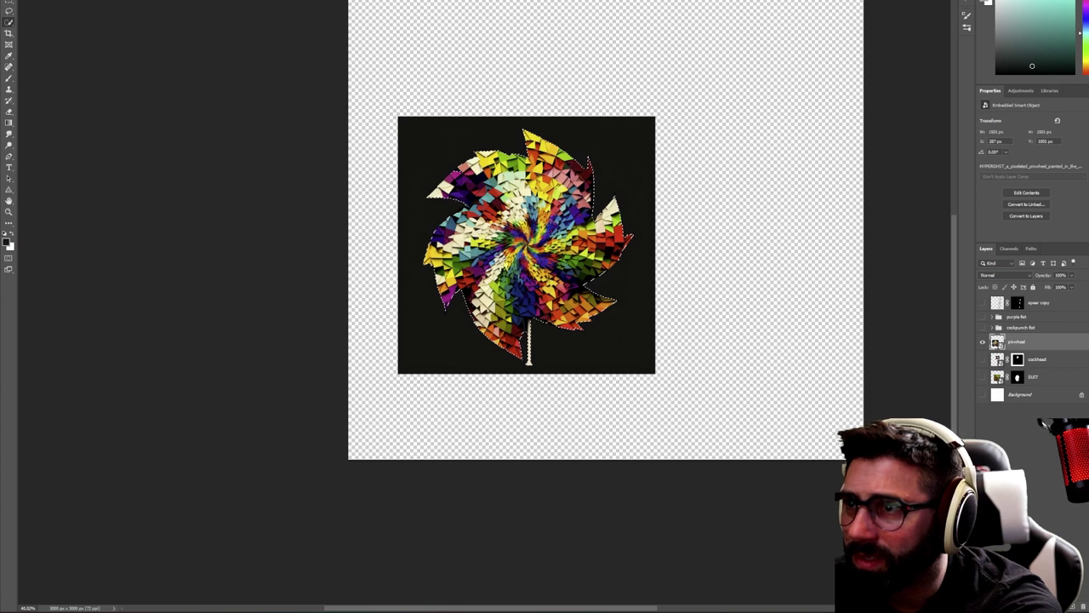
click(1026, 600)
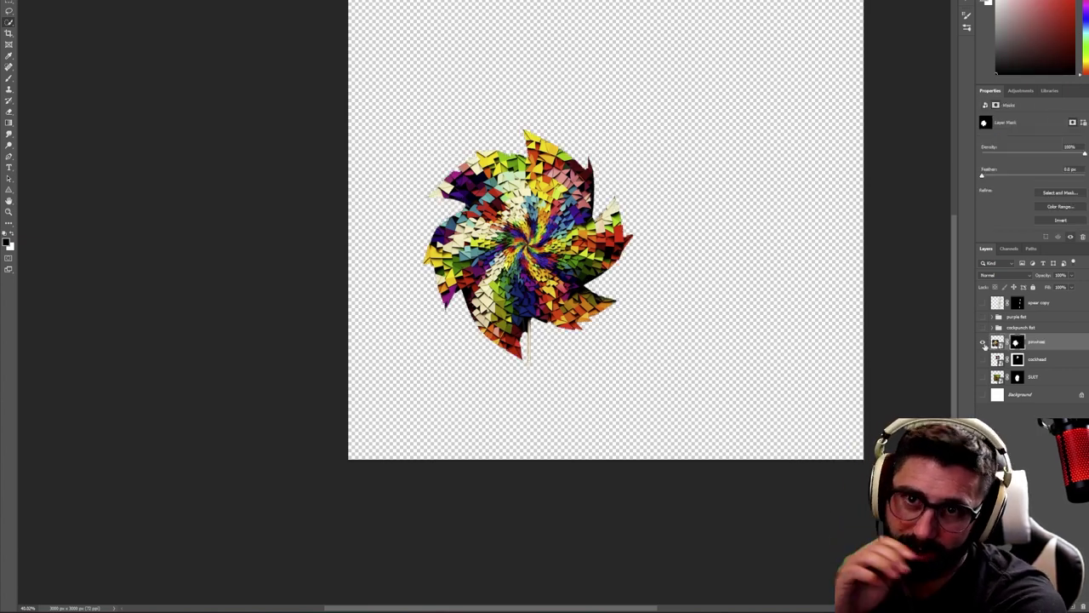
Show all the other layers again and move the pinwheel layer beneath the SUIT layer
alt+click(983, 342)
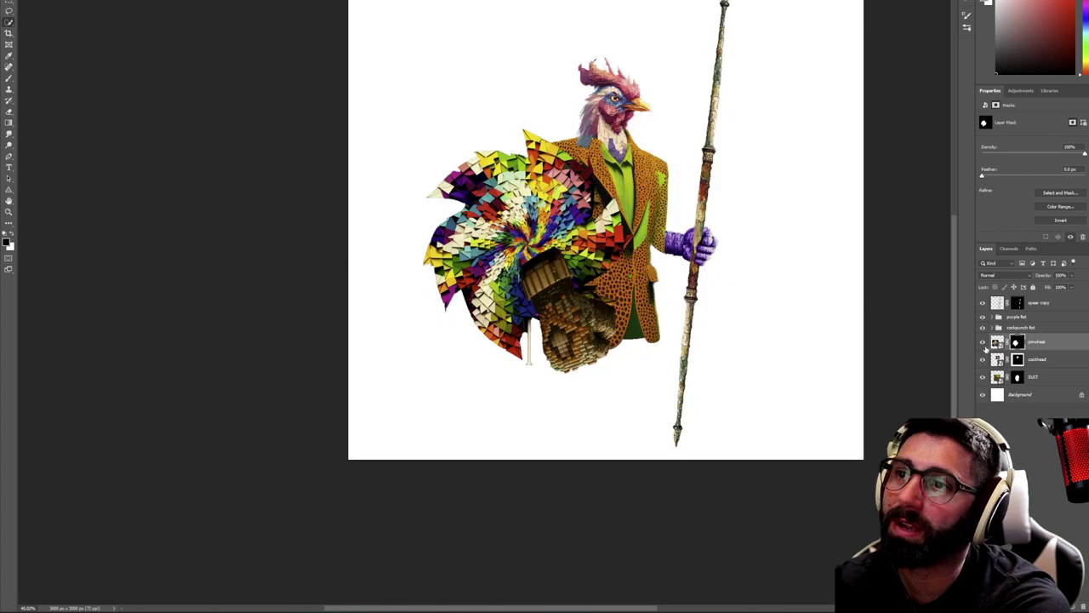
drag(1047, 344, 1042, 382)
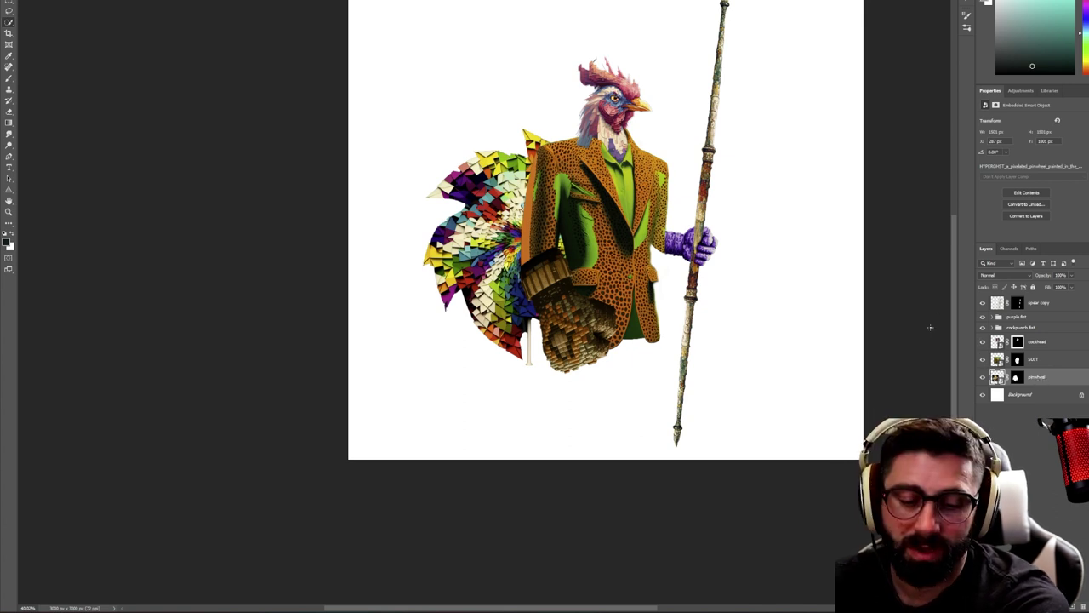
Scale the pinwheel down to about 1756 px, rotate it about 20° counterclockwise and position it behind the suit as a tail
key(ctrl+t)
drag(529, 281, 534, 265)
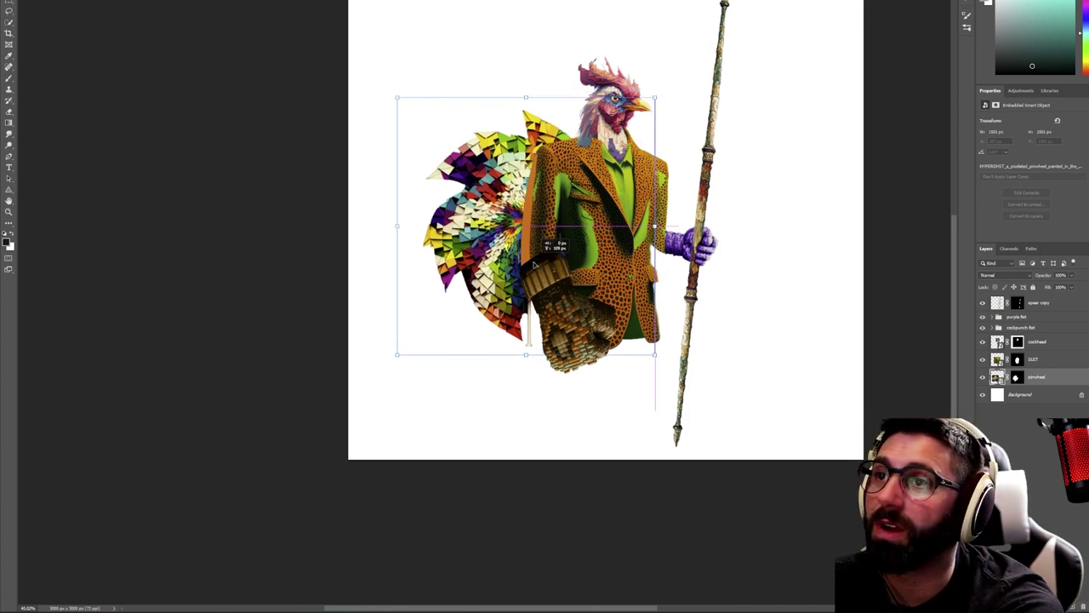
drag(534, 265, 534, 265)
drag(655, 97, 634, 119)
drag(597, 178, 628, 157)
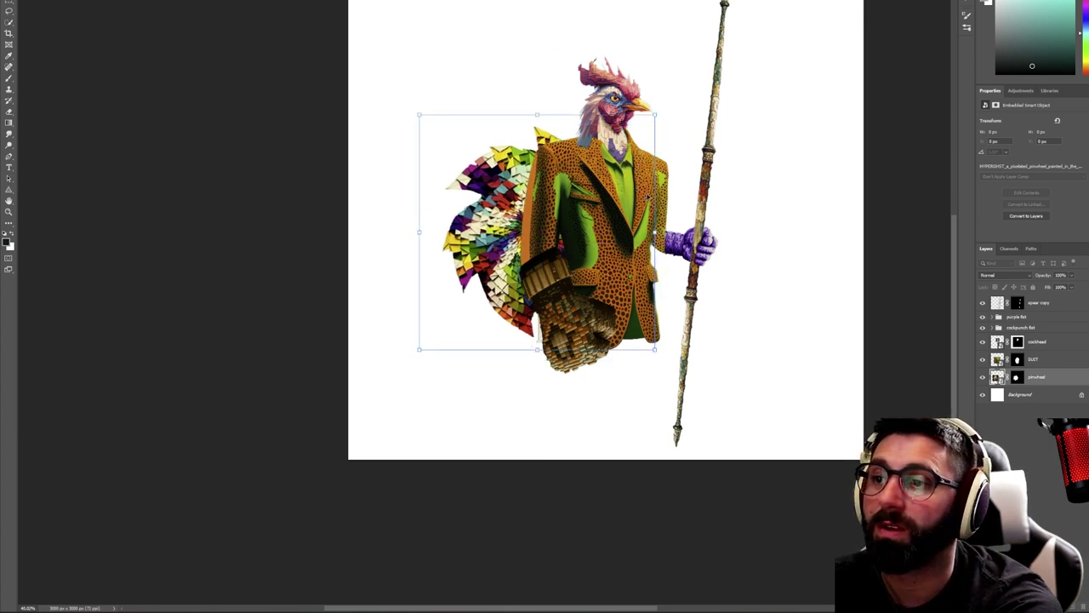
drag(657, 356, 611, 273)
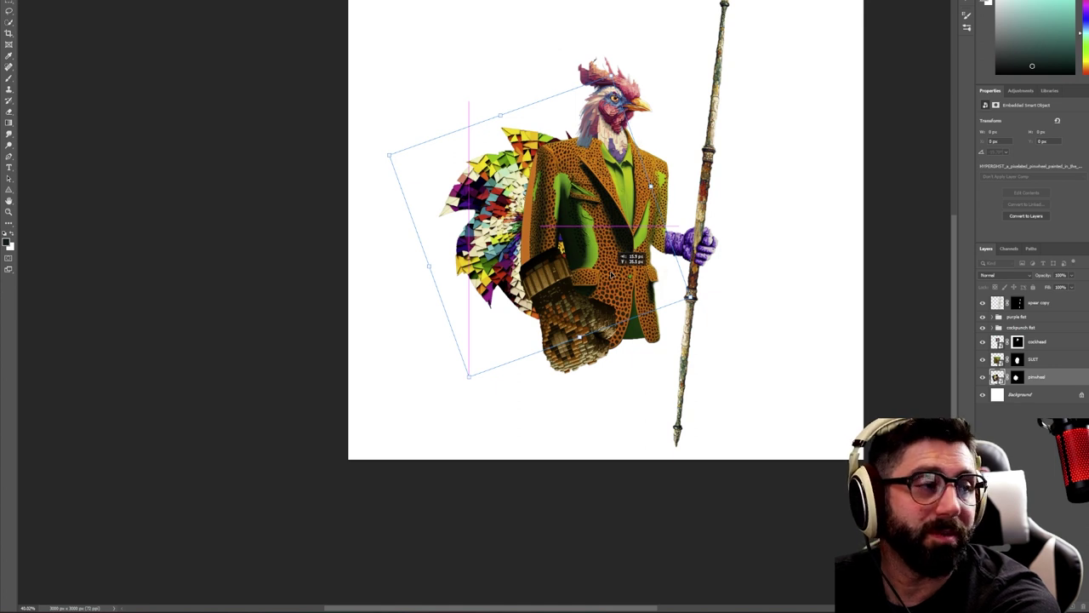
drag(611, 273, 613, 280)
key(Return)
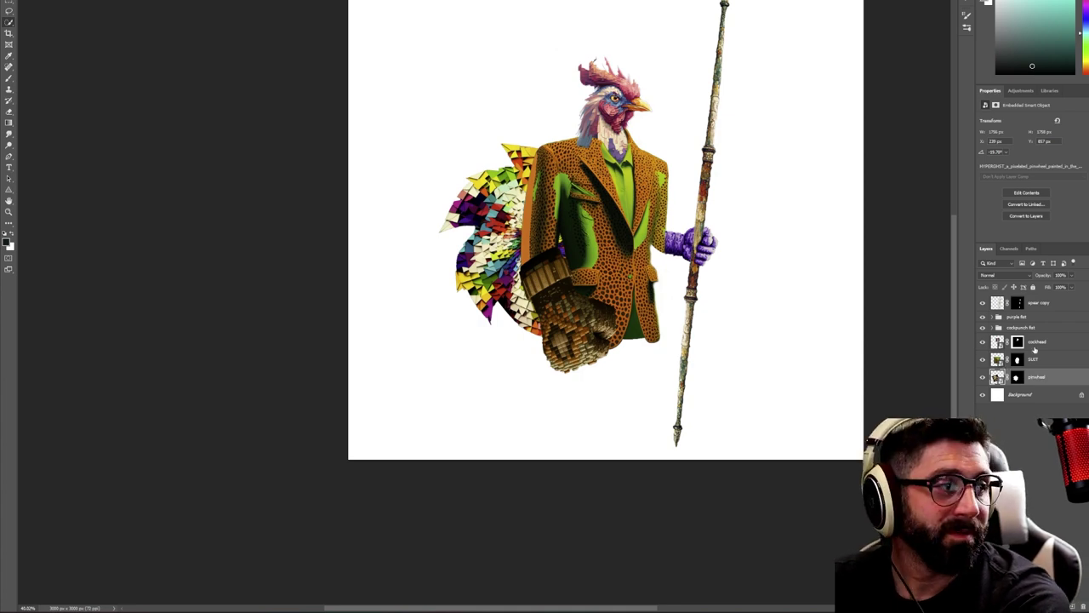
Compare the whole composite with the reference rooster render in the browser window
key(z)
drag(774, 192, 681, 194)
drag(813, 191, 851, 161)
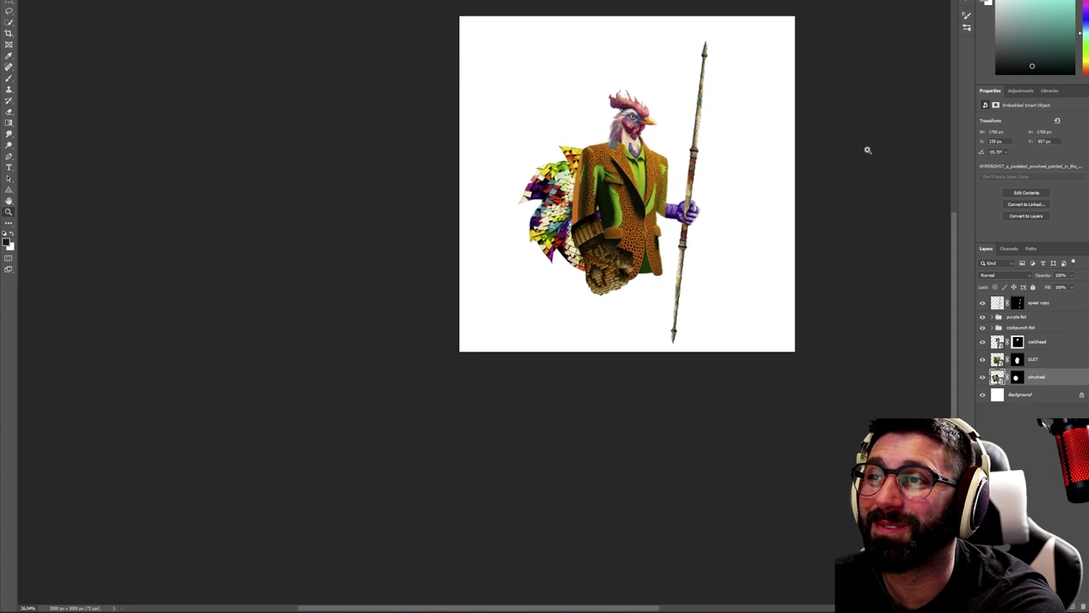
scroll(876, 116, up, 2)
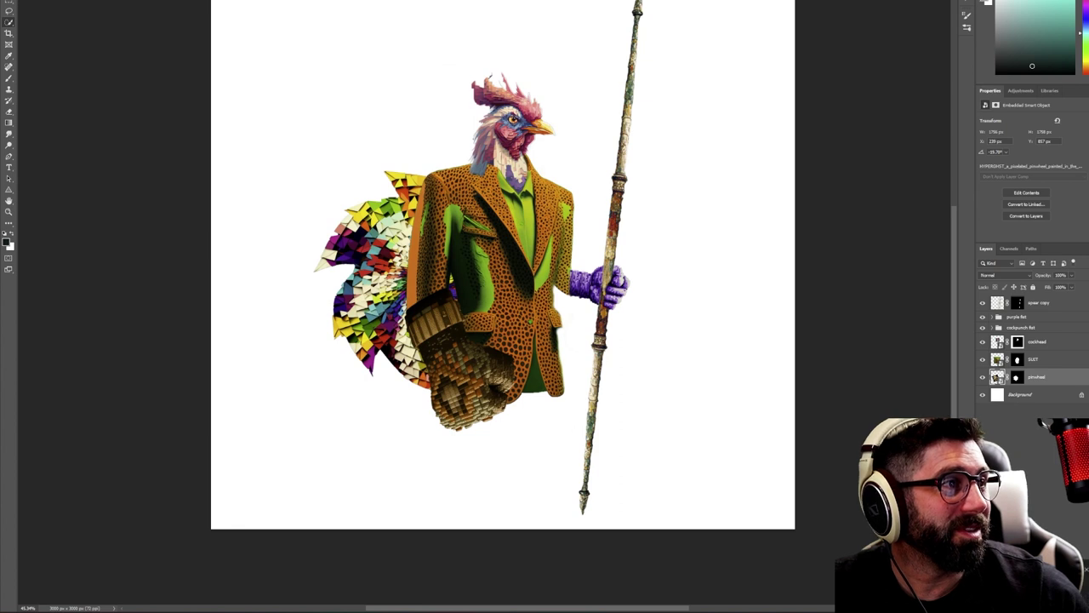
drag(1088, 55, 821, 82)
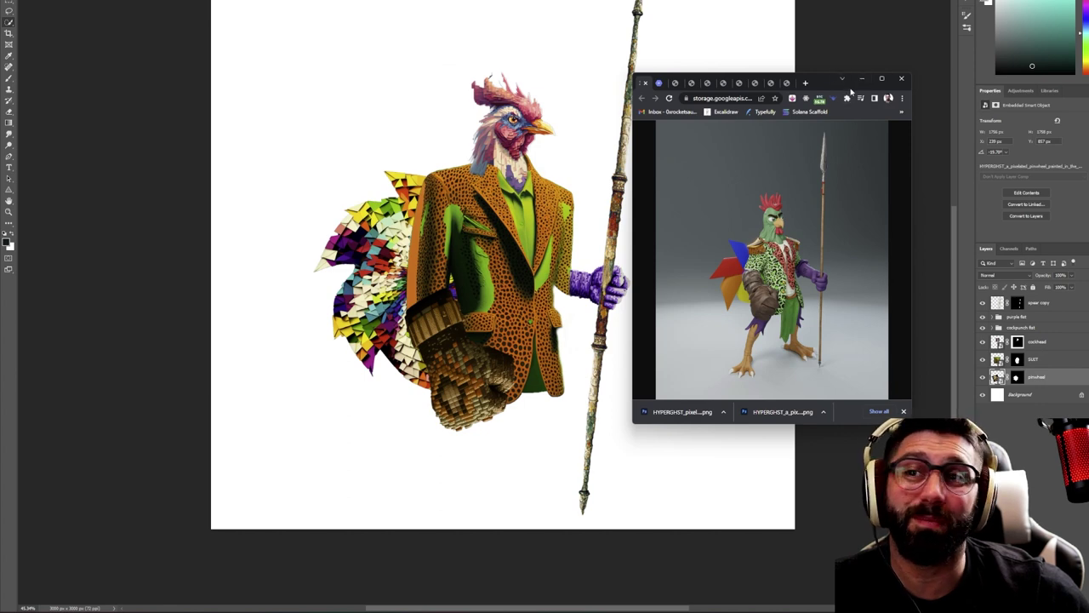
drag(821, 84, 1088, 95)
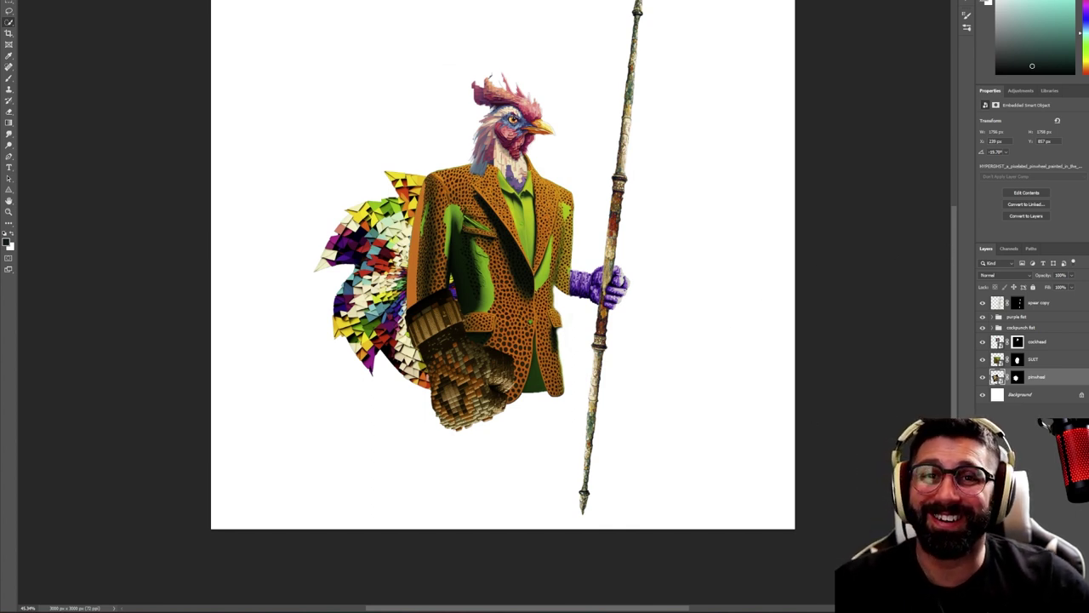
Switch to Discord and view the upscaled pixelated rooster legs image at a larger size
mouse_move(572, 611)
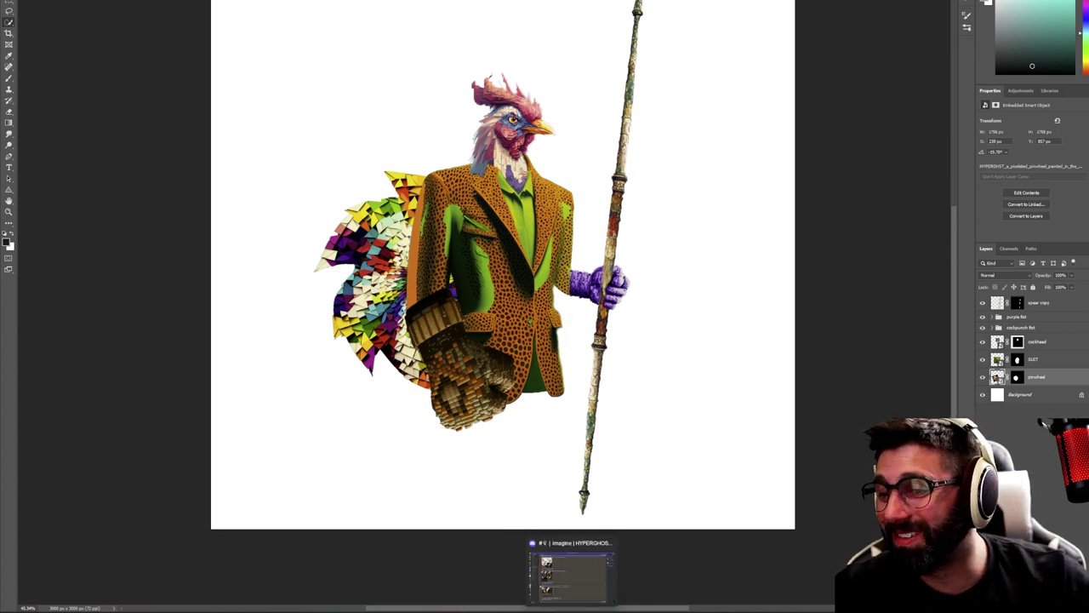
click(570, 574)
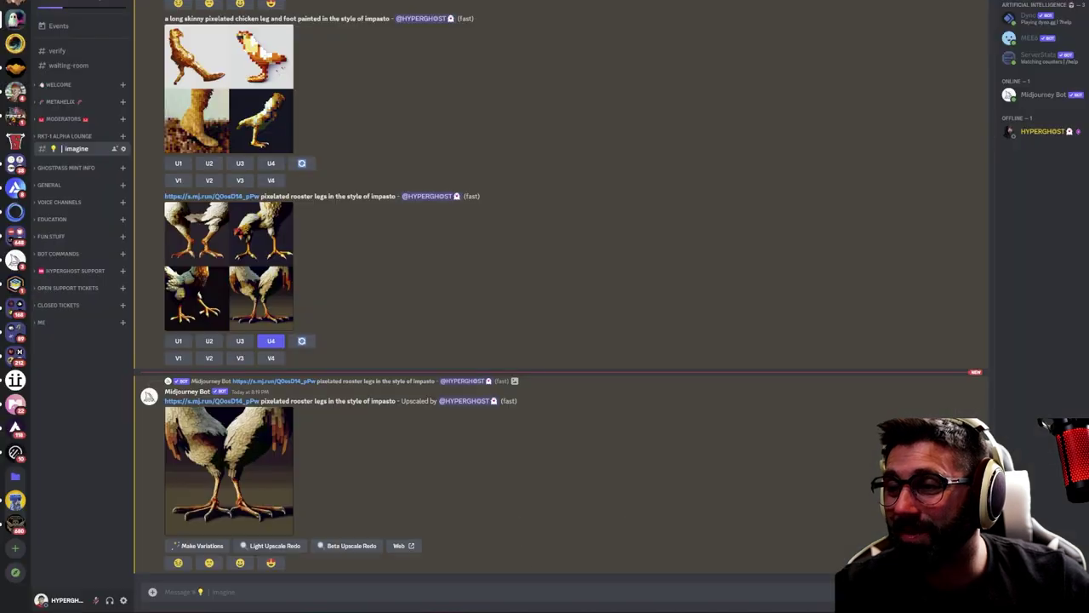
click(252, 447)
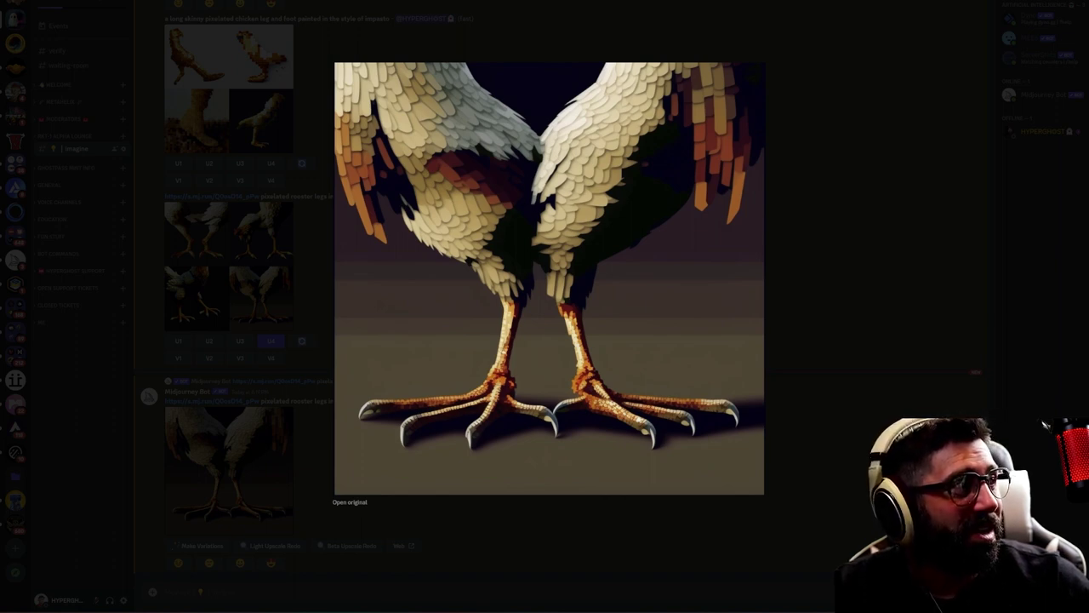
click(814, 303)
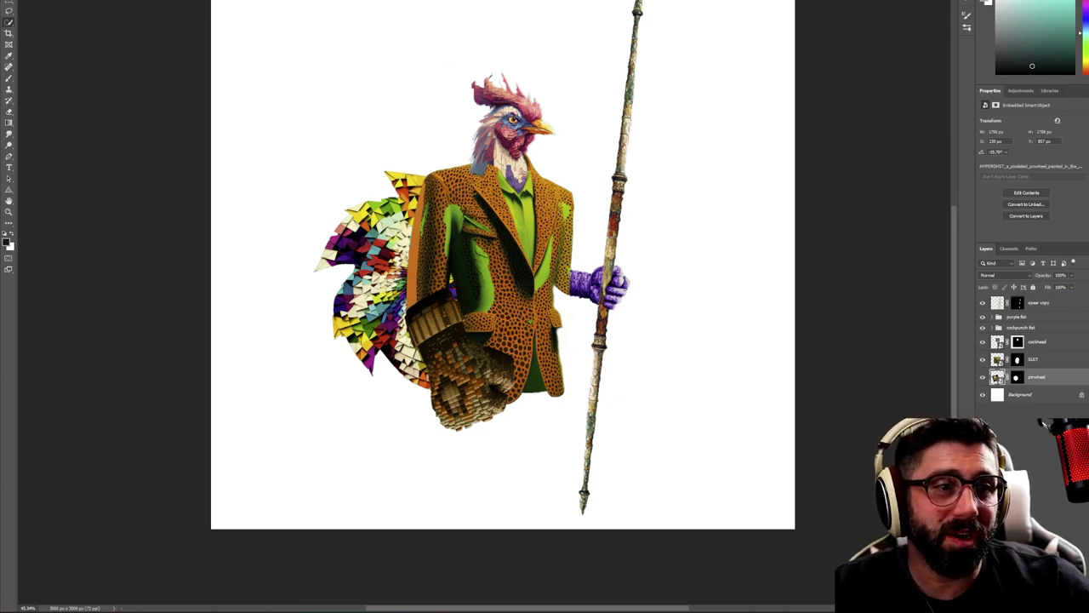
Place the purple and green ripped shorts image and the rooster legs image as new layers on top of the Photoshop composite
drag(1003, 285, 495, 356)
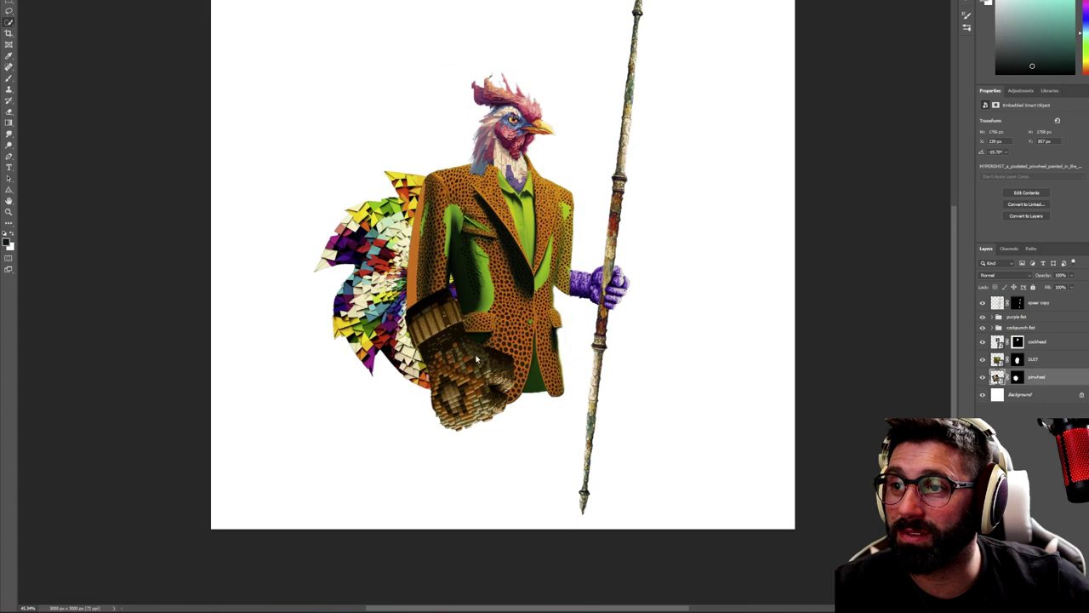
drag(1027, 385, 1027, 296)
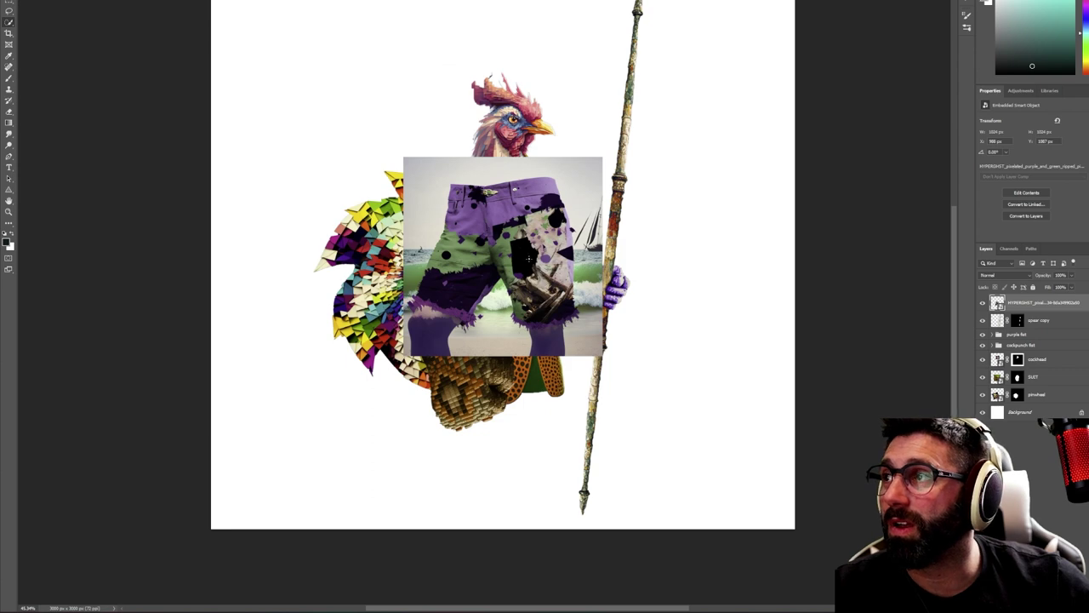
drag(1088, 285, 565, 283)
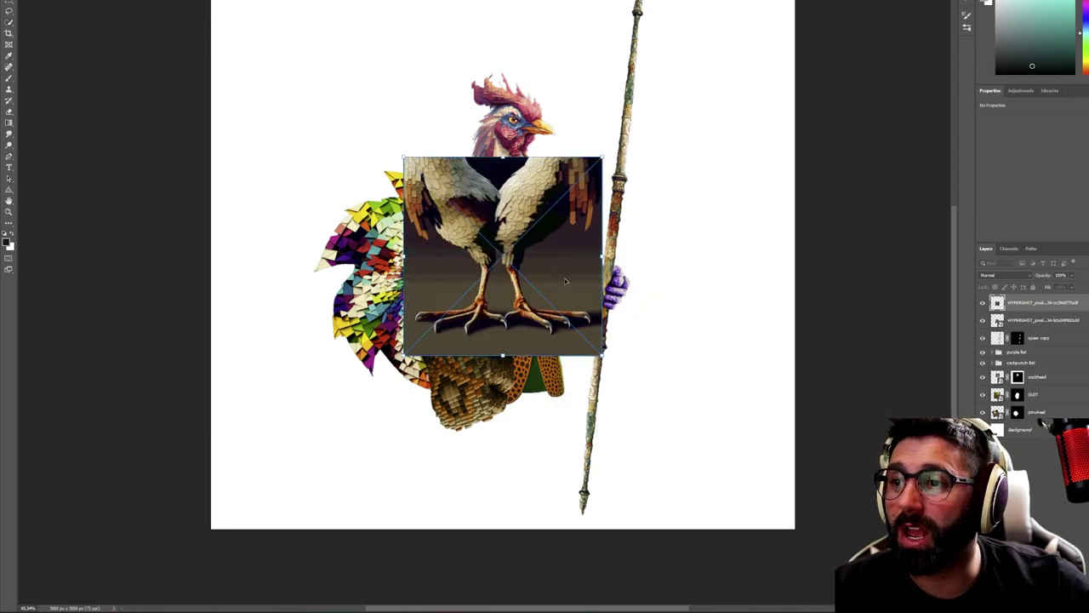
key(Return)
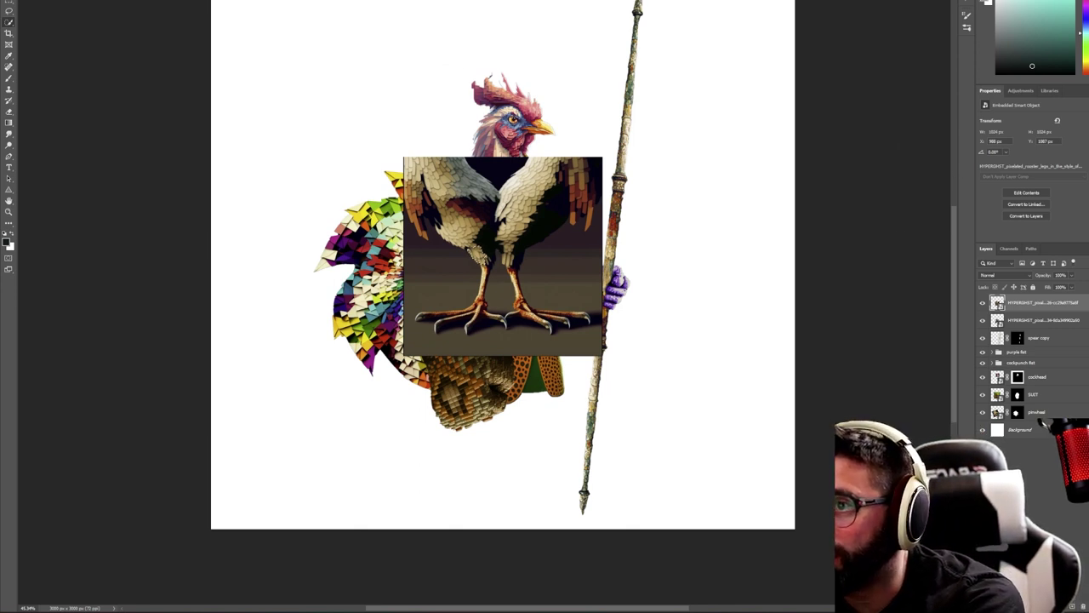
Try to select the rooster legs and feet with the Quick Selection tool, and discard the selection
mouse_move(487, 265)
mouse_down()
mouse_move(492, 303)
mouse_move(419, 317)
mouse_up()
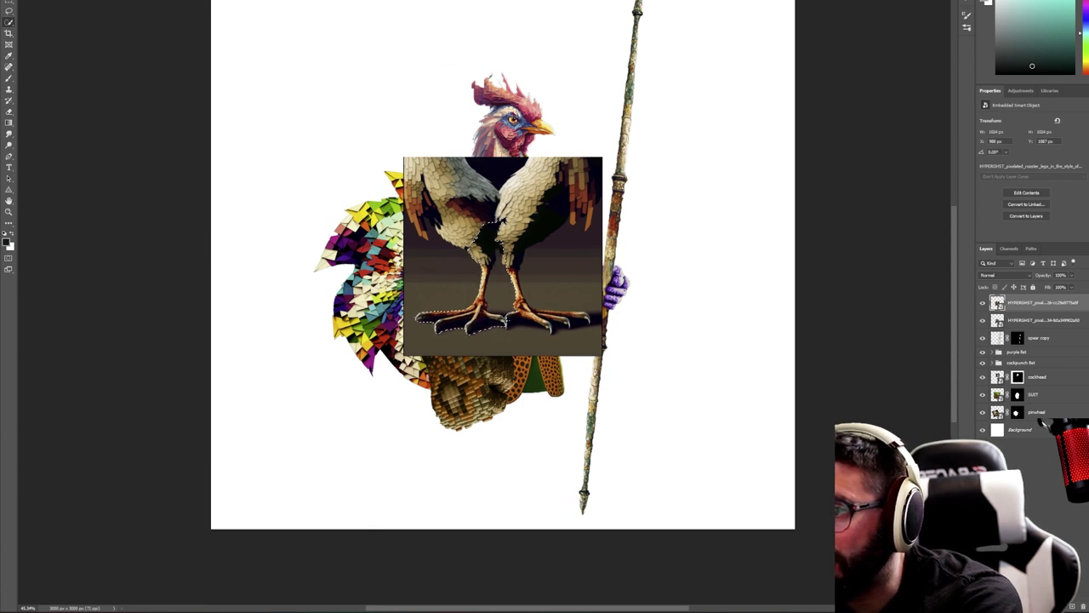
drag(508, 315, 598, 320)
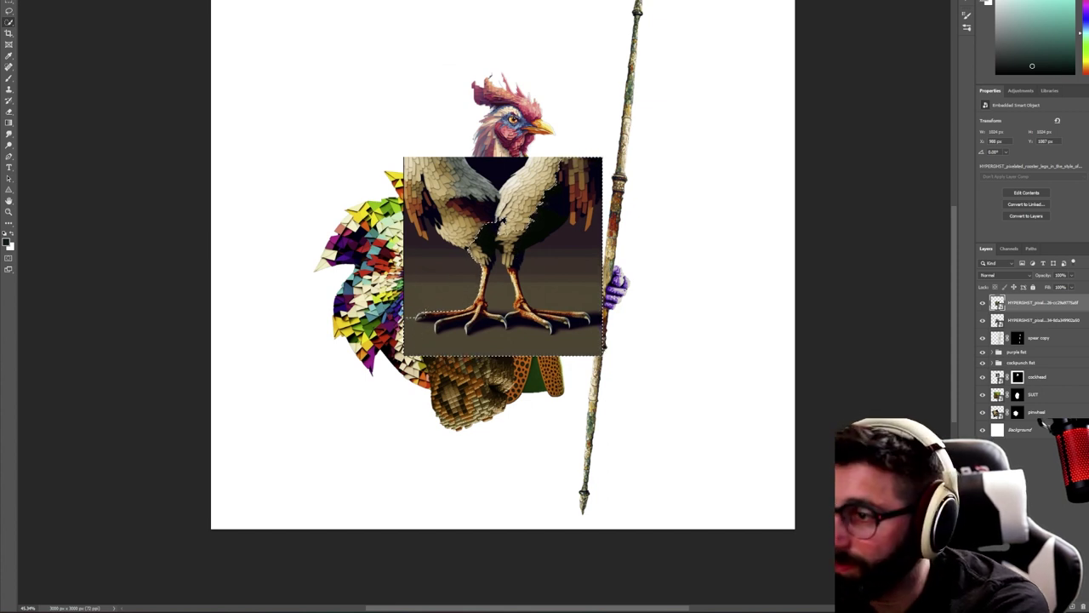
drag(431, 342, 477, 343)
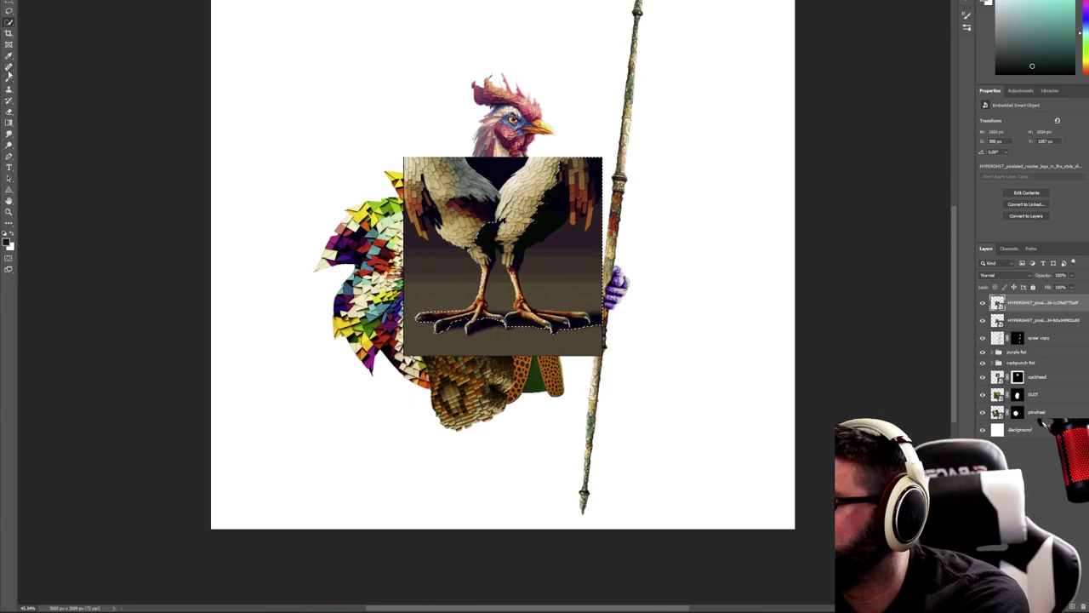
click(8, 156)
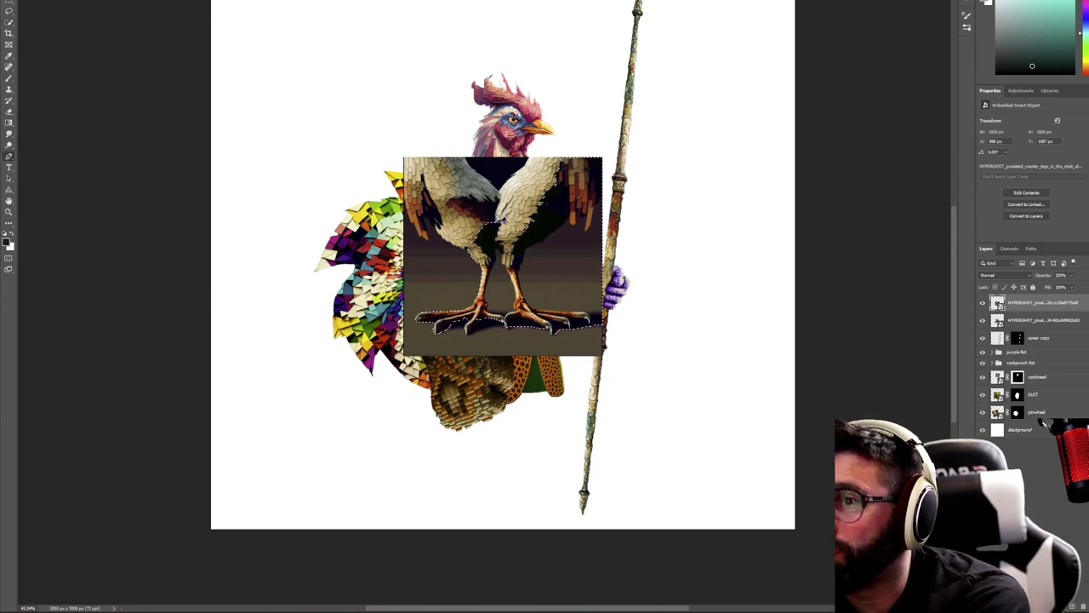
scroll(479, 311, up, 5)
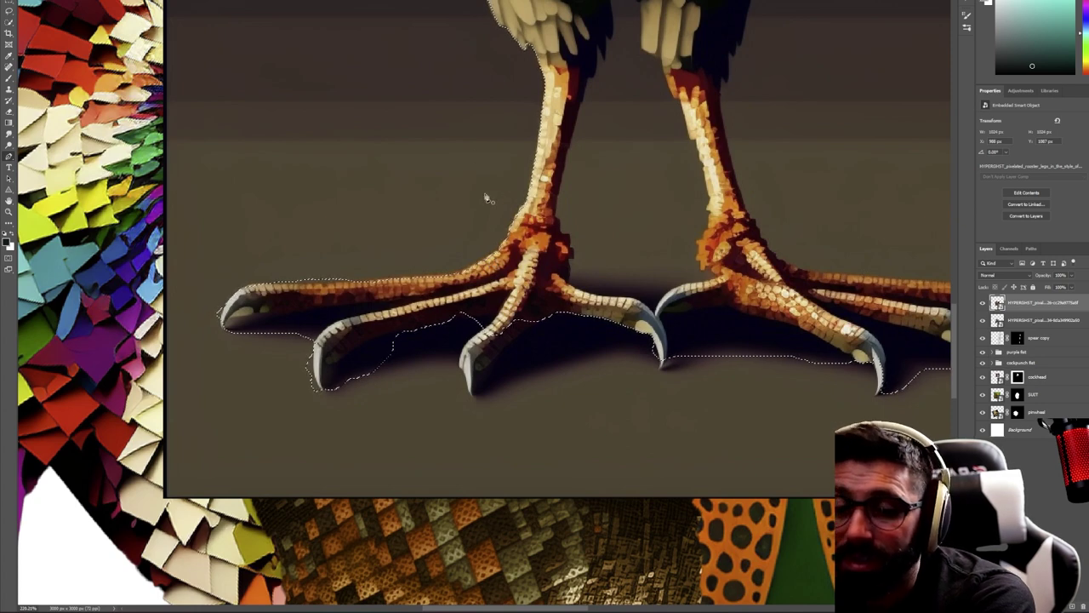
click(116, 1)
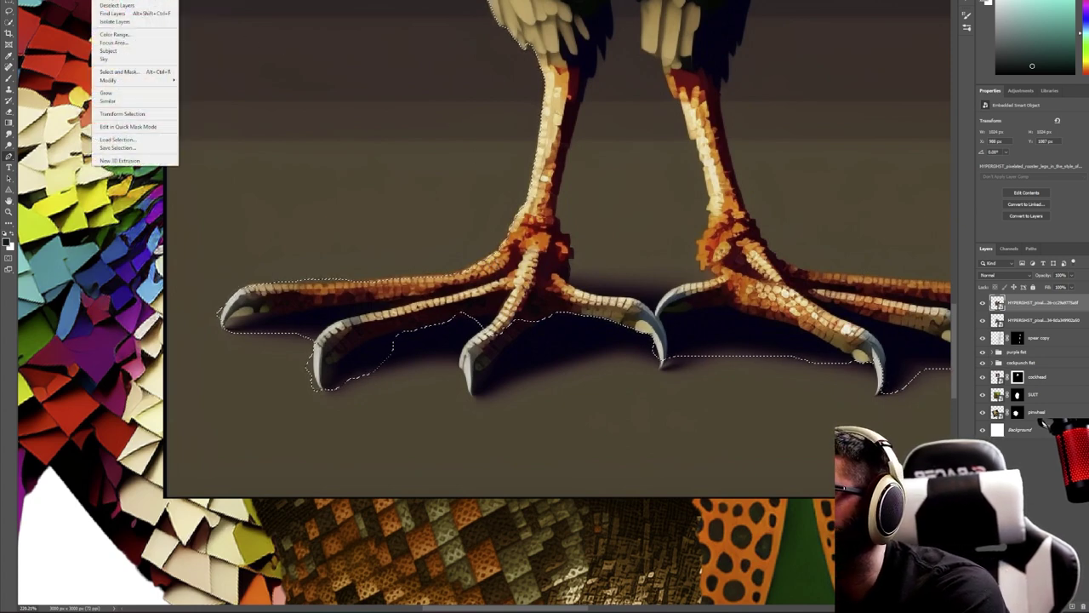
click(111, 0)
Start a Pen tool path along the left leg's outer edge, from the lower feathers down to the ankle
key(z)
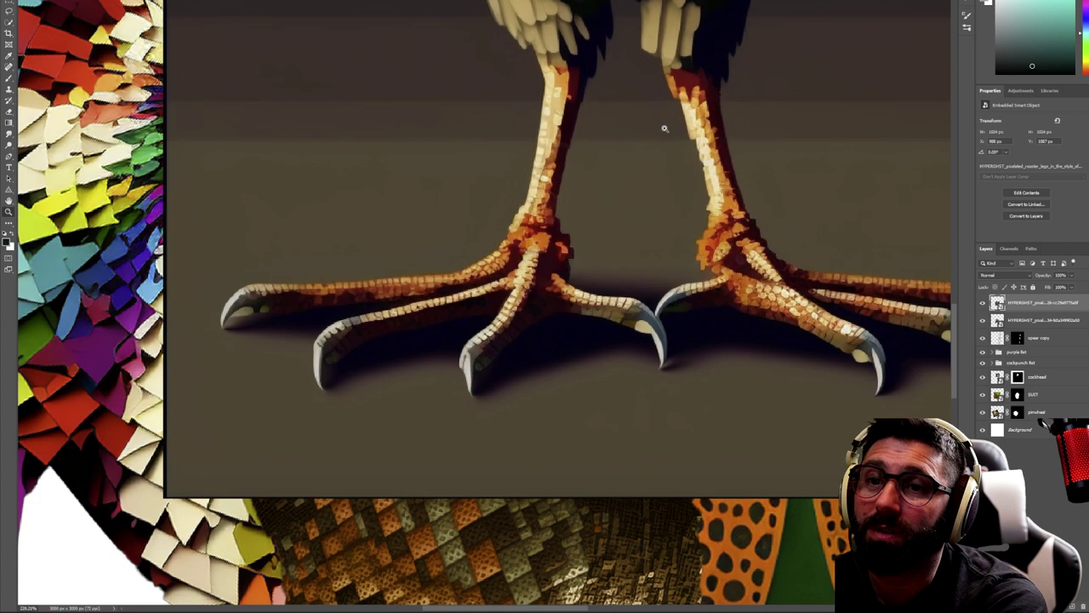
drag(665, 128, 614, 129)
drag(702, 66, 765, 68)
key(p)
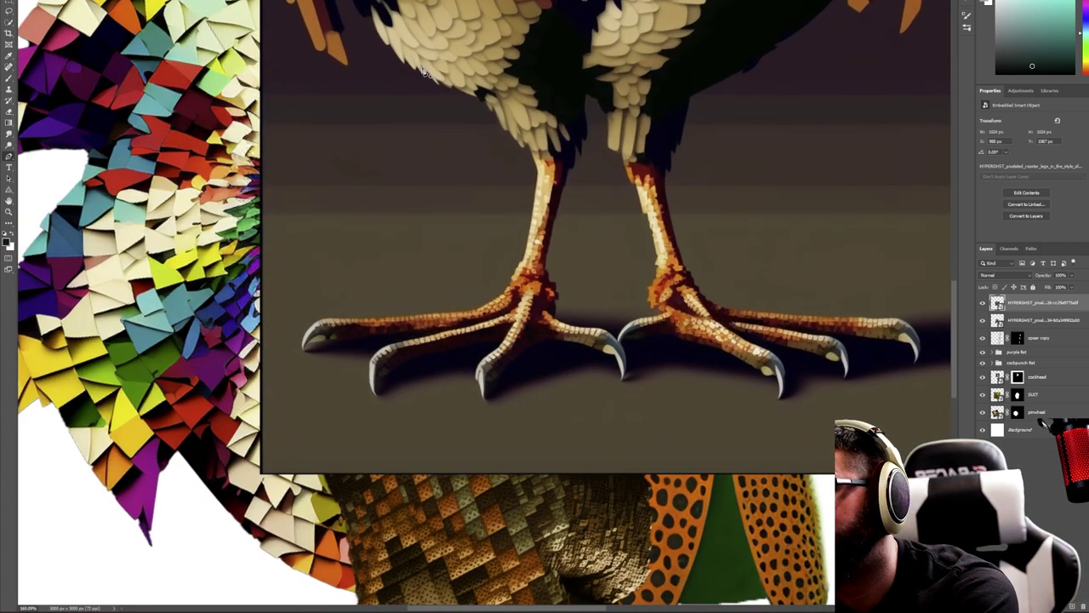
click(440, 83)
click(451, 90)
click(458, 92)
drag(459, 95, 476, 101)
drag(484, 108, 540, 177)
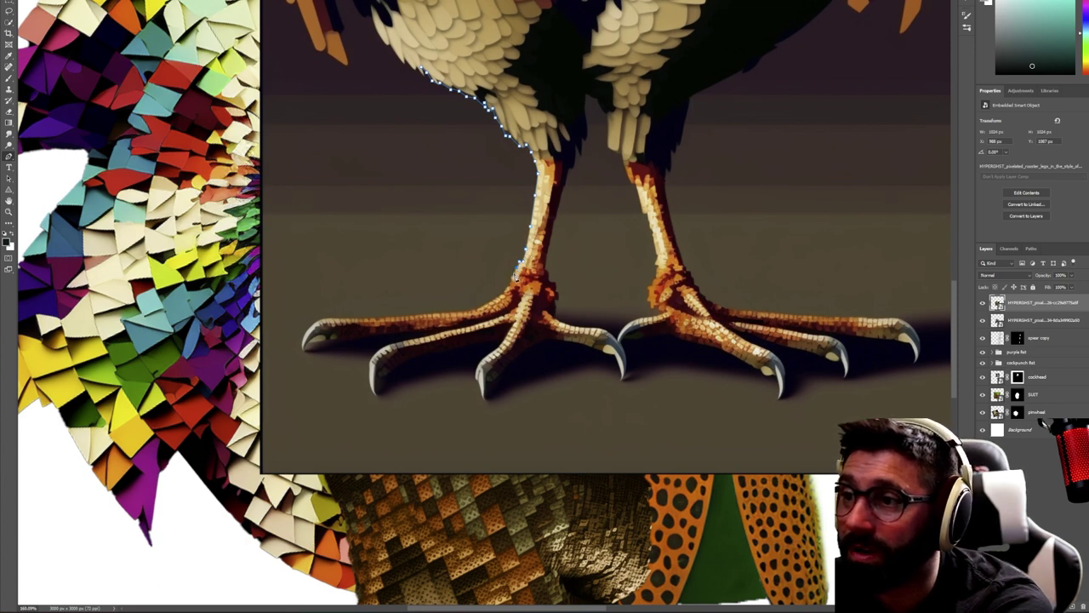
Continue the Pen path around the toes and claws of both feet, up to the right foot's ankle
mouse_move(509, 291)
mouse_down()
mouse_move(405, 318)
mouse_move(393, 334)
mouse_move(373, 316)
mouse_move(341, 338)
mouse_move(341, 322)
mouse_move(316, 324)
mouse_move(304, 354)
mouse_move(324, 338)
mouse_move(432, 336)
mouse_up()
click(421, 336)
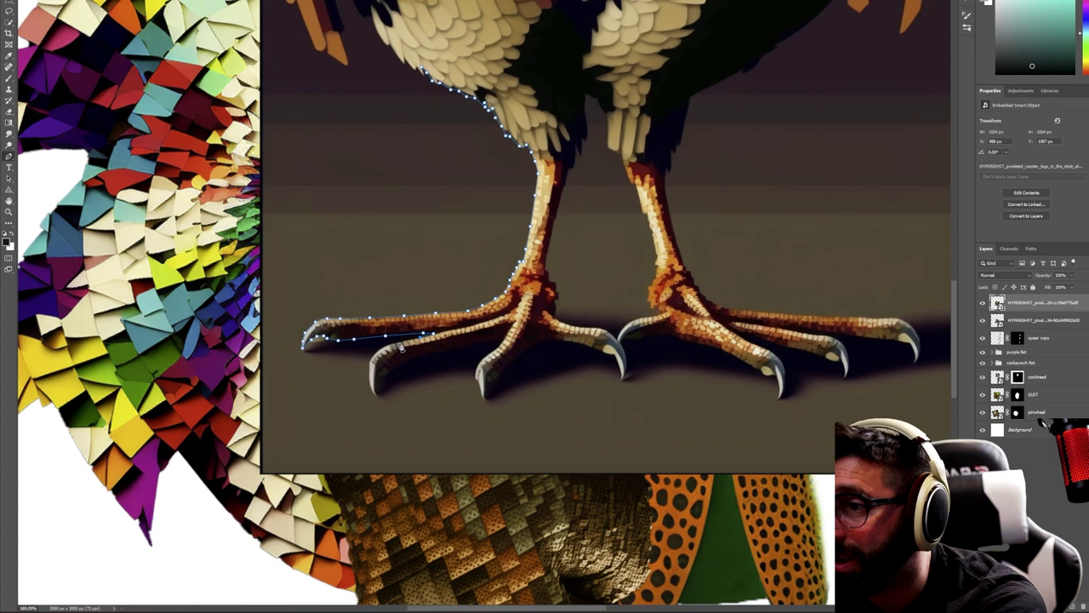
click(393, 345)
mouse_move(389, 351)
mouse_down()
mouse_move(374, 359)
mouse_move(375, 397)
mouse_move(407, 366)
mouse_move(489, 346)
mouse_move(503, 349)
mouse_move(479, 371)
mouse_move(485, 399)
mouse_move(537, 349)
mouse_move(592, 352)
mouse_move(575, 347)
mouse_move(545, 271)
mouse_move(587, 349)
mouse_move(615, 359)
mouse_move(626, 381)
mouse_move(635, 353)
mouse_move(626, 384)
mouse_move(628, 349)
mouse_move(657, 341)
mouse_move(733, 360)
mouse_move(774, 382)
mouse_move(780, 399)
mouse_move(787, 373)
mouse_move(754, 340)
mouse_move(845, 375)
mouse_move(848, 344)
mouse_move(827, 339)
mouse_move(910, 347)
mouse_move(919, 367)
mouse_move(922, 357)
mouse_move(904, 322)
mouse_move(830, 327)
mouse_move(711, 300)
mouse_up()
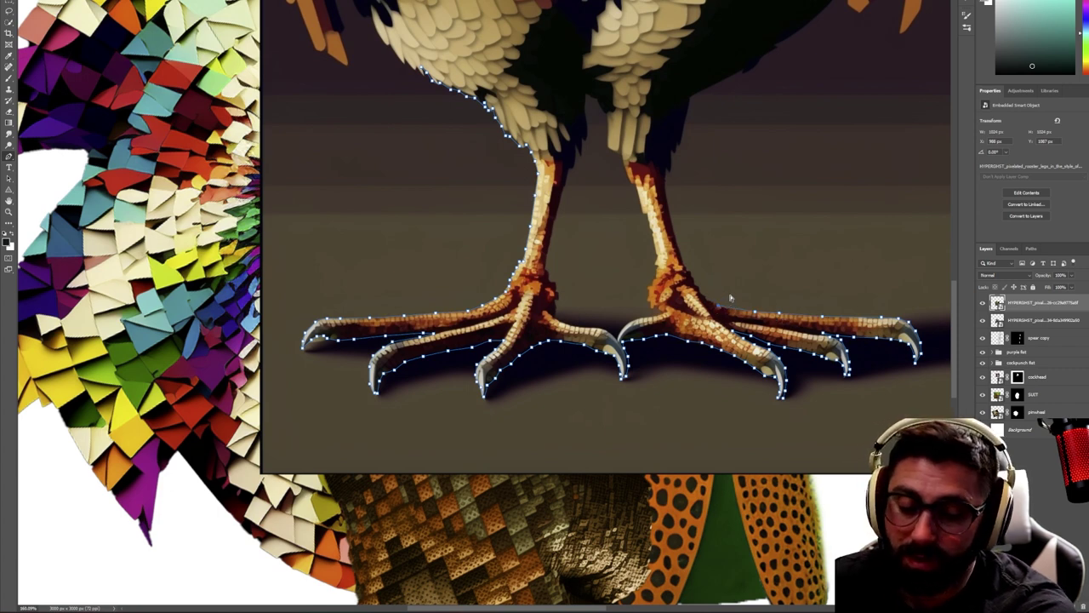
drag(737, 316, 724, 307)
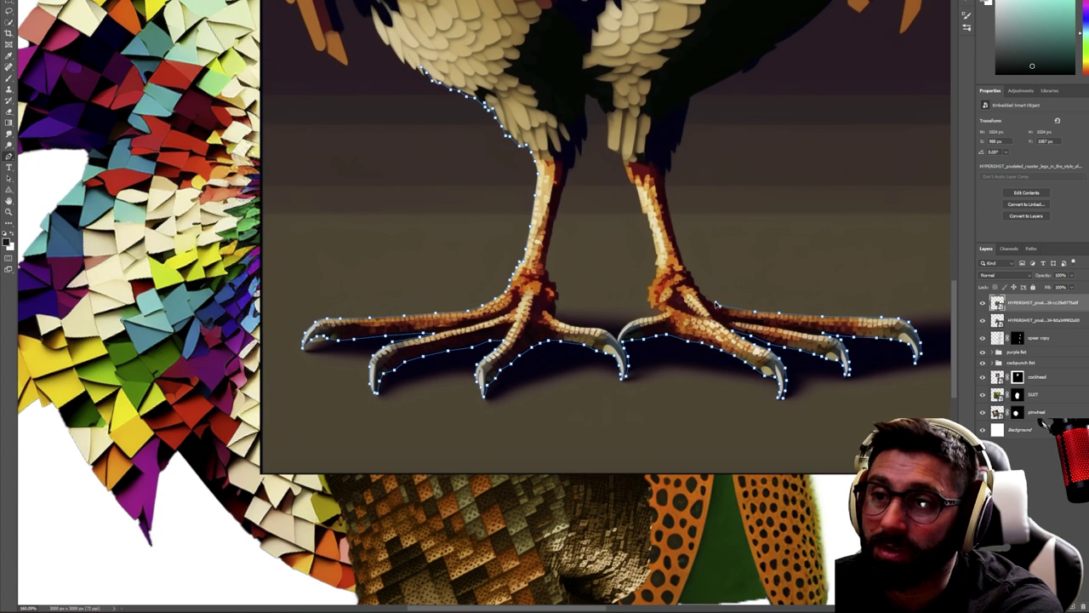
Trace the path up the right leg's outer edge into the body feathers and close it at its starting point
mouse_move(713, 293)
mouse_down()
mouse_move(682, 257)
mouse_move(685, 218)
mouse_move(670, 225)
mouse_move(663, 179)
mouse_move(691, 97)
mouse_up()
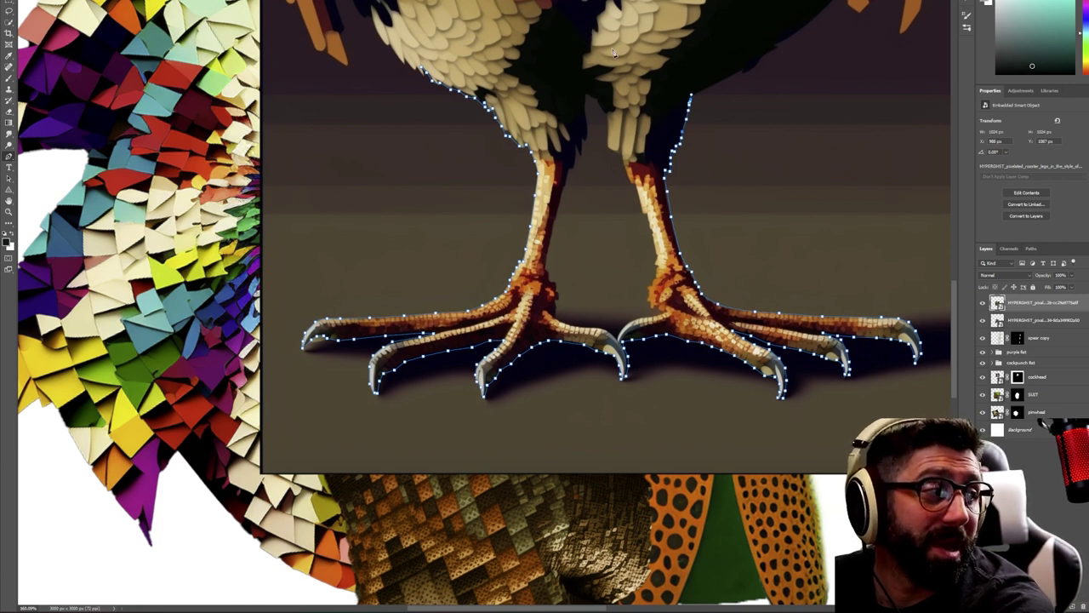
click(692, 83)
click(695, 54)
click(696, 35)
click(697, 12)
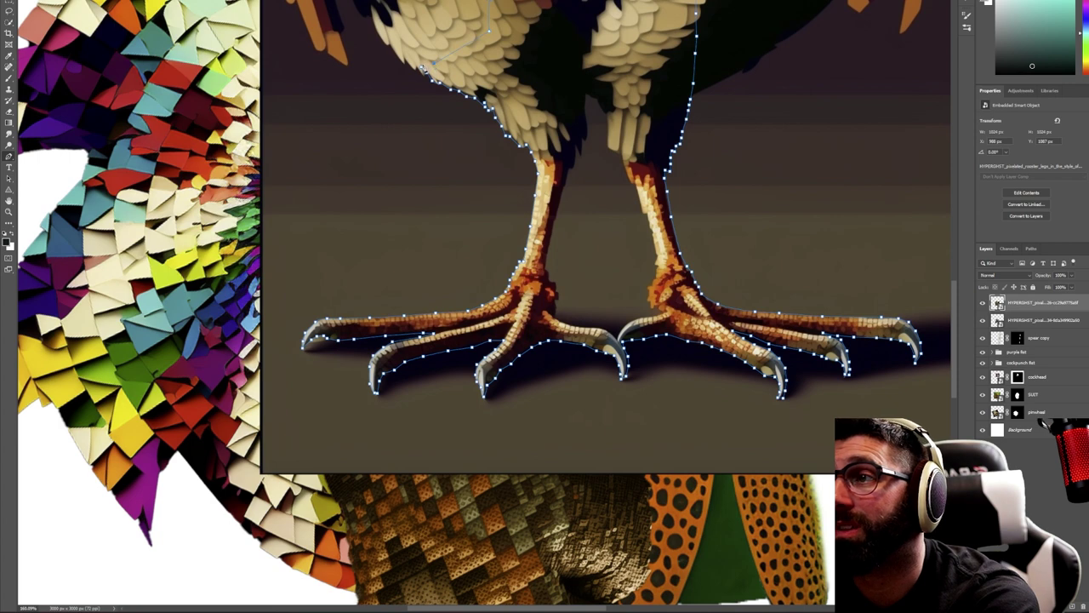
click(422, 68)
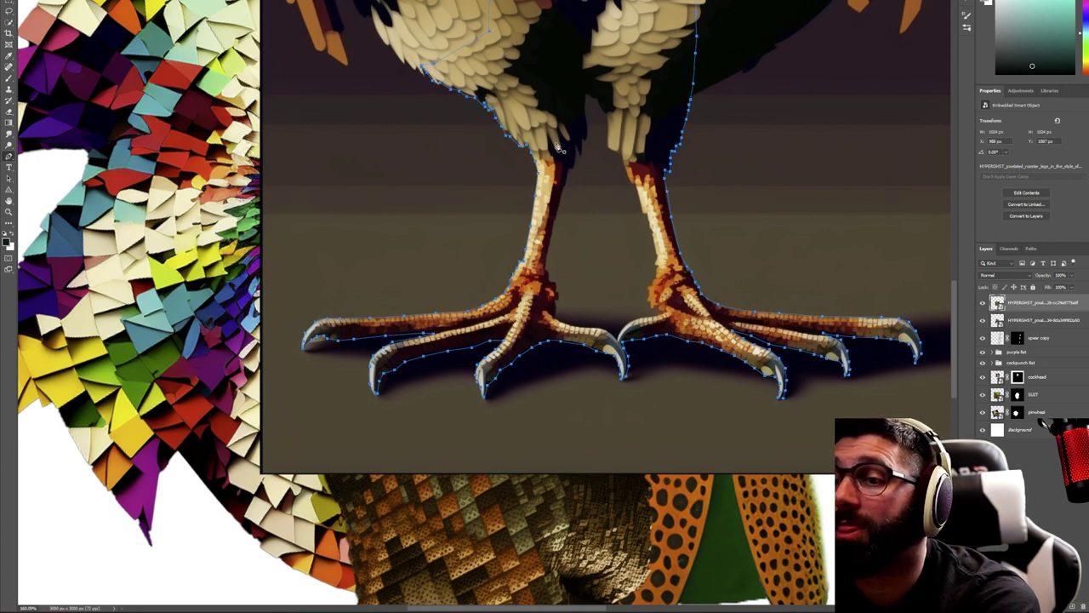
Convert the closed leg outline into a new anti-aliased selection with a feather radius of 0 pixels
right_click(423, 68)
click(451, 114)
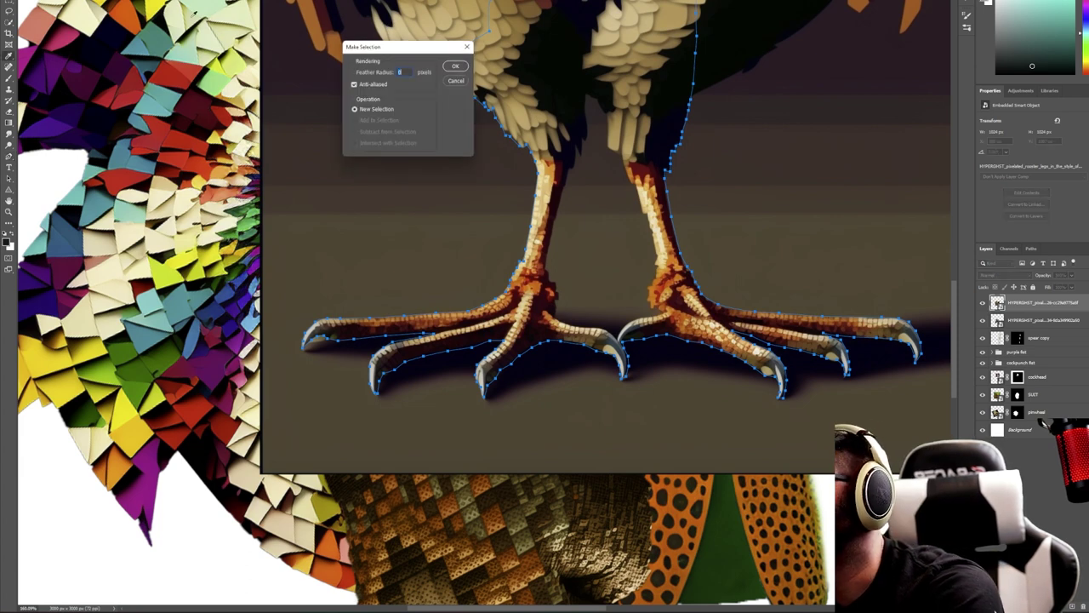
click(457, 68)
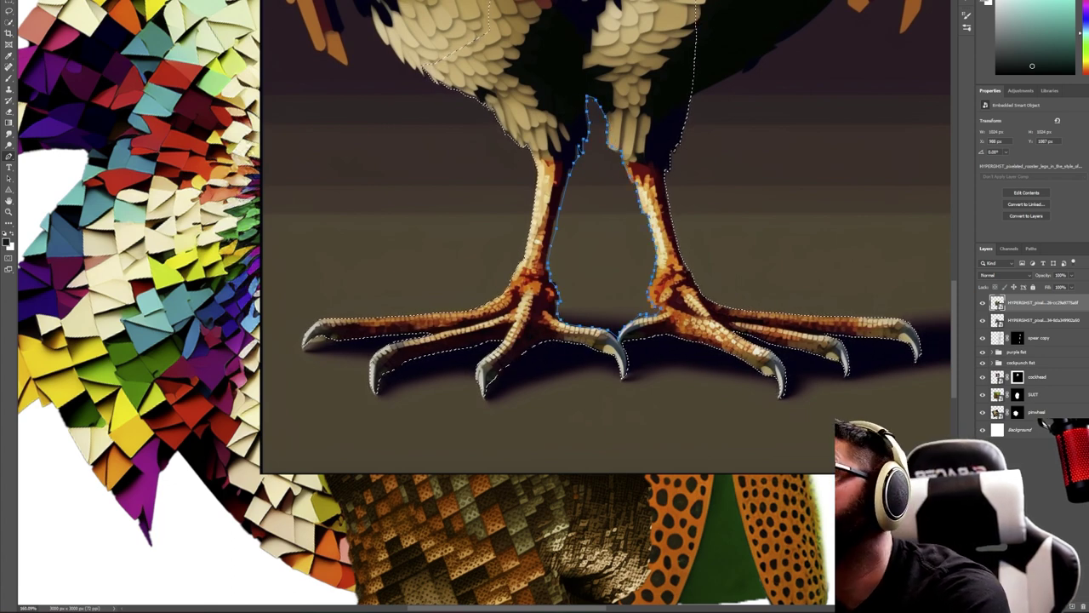
Subtract the outlined gap between the two legs from the selection with a feather radius of 0 pixels
right_click(429, 110)
click(443, 150)
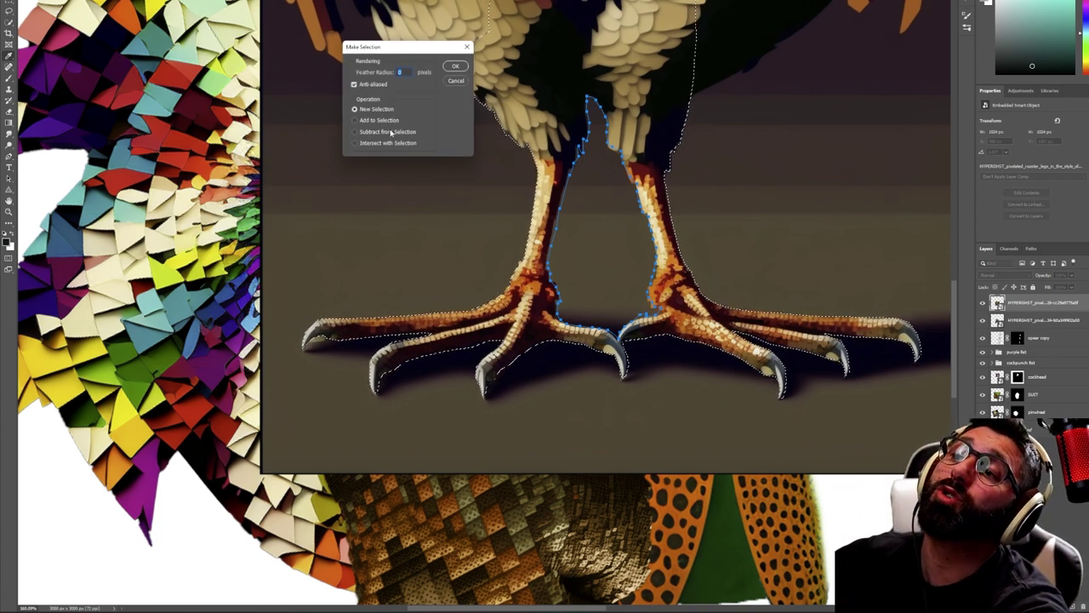
click(455, 64)
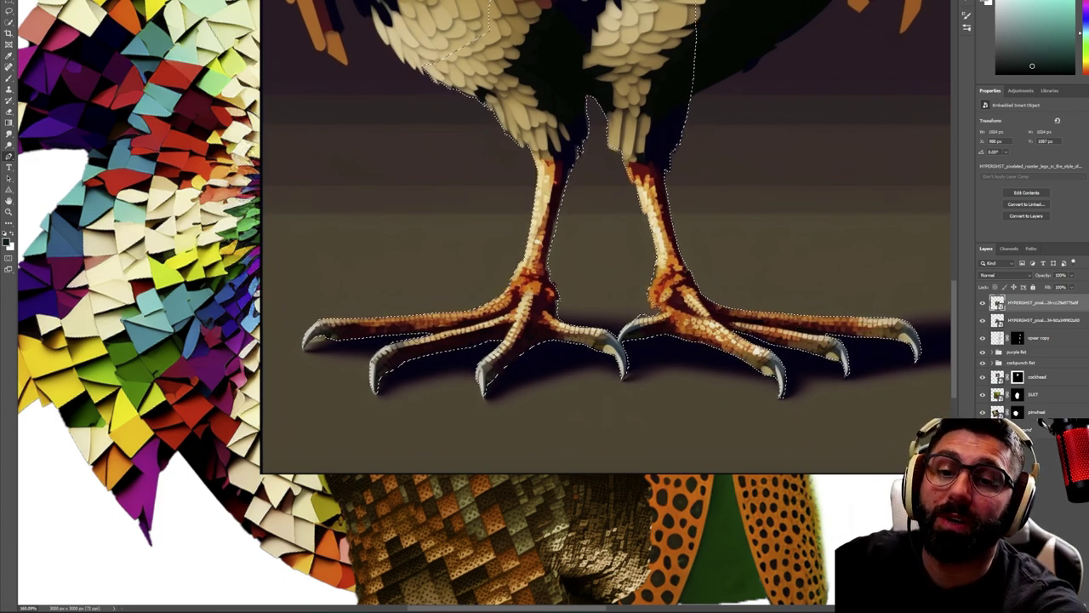
Mask the rooster legs layer to the selection and move the legs below the suit, near the canvas's lower edge
click(1022, 601)
key(z)
drag(710, 214, 595, 213)
drag(795, 275, 808, 275)
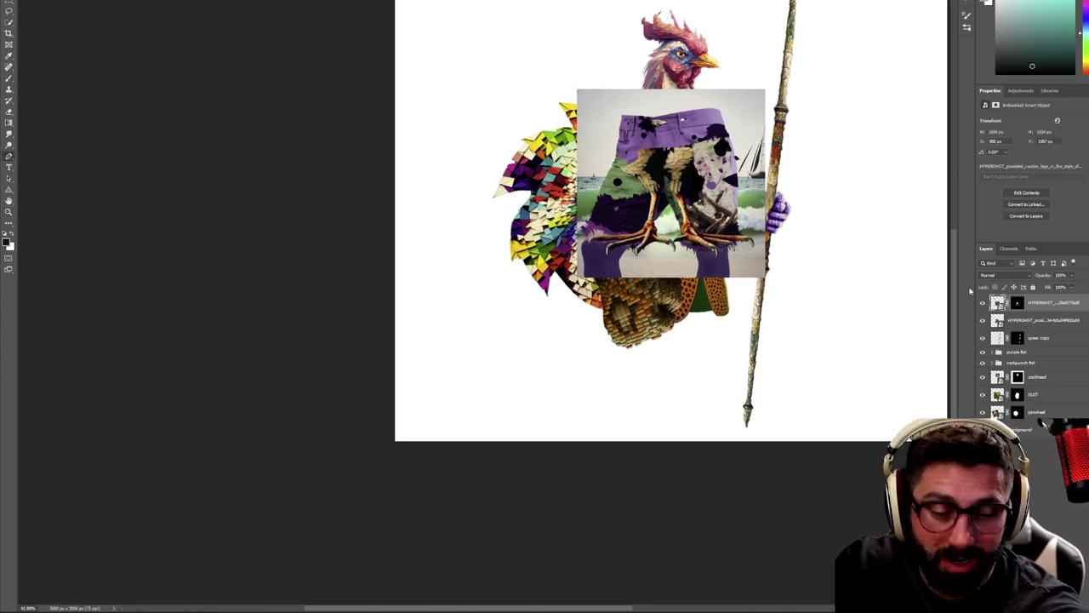
drag(697, 196, 717, 378)
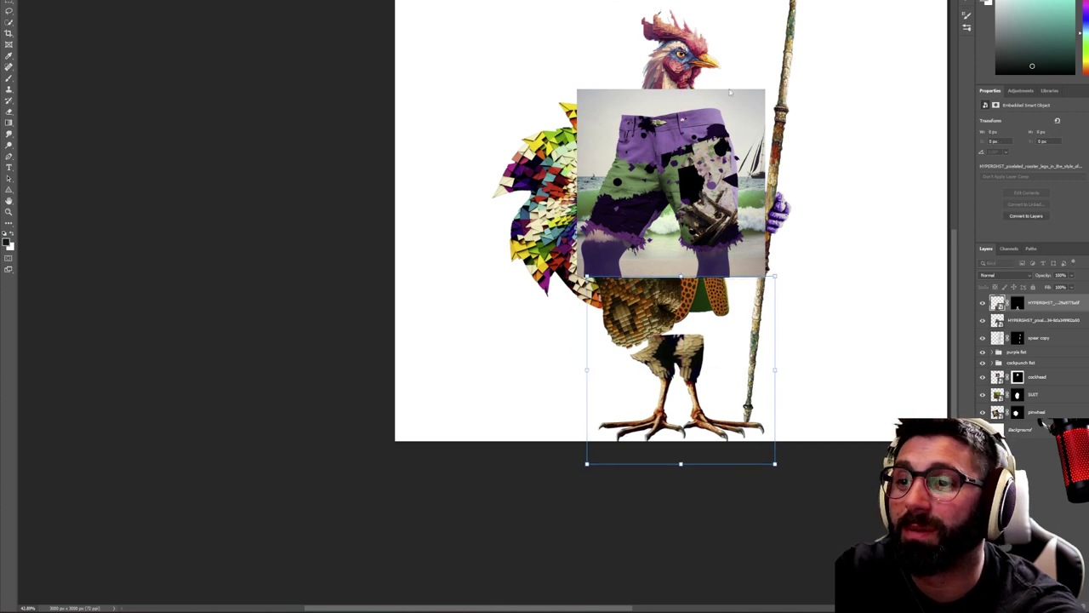
key(Return)
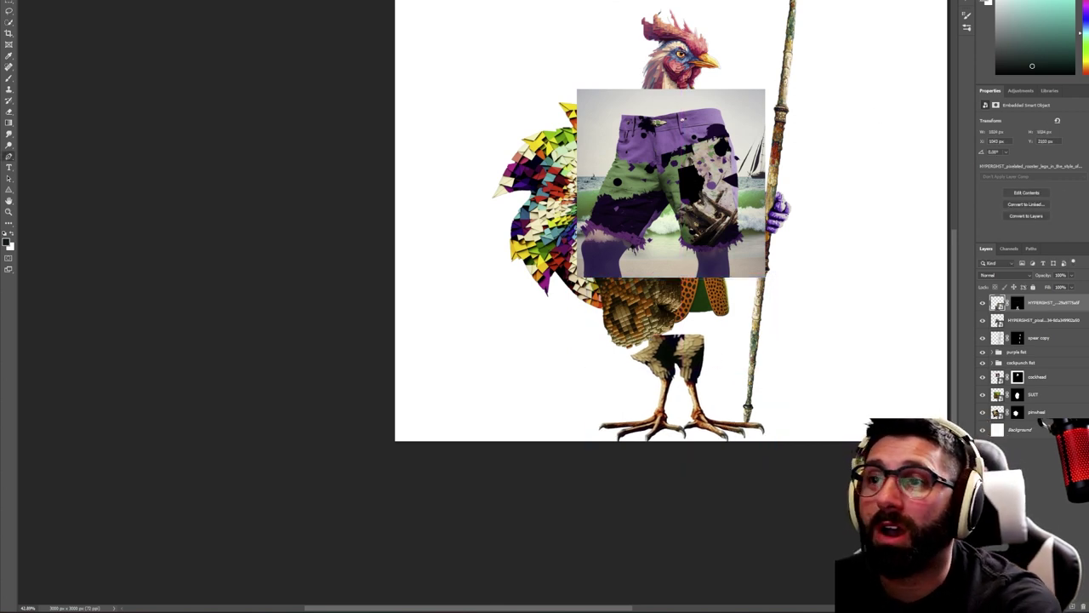
Rename the masked rooster legs layer as "cock legs"
double_click(1052, 306)
text(rooster)
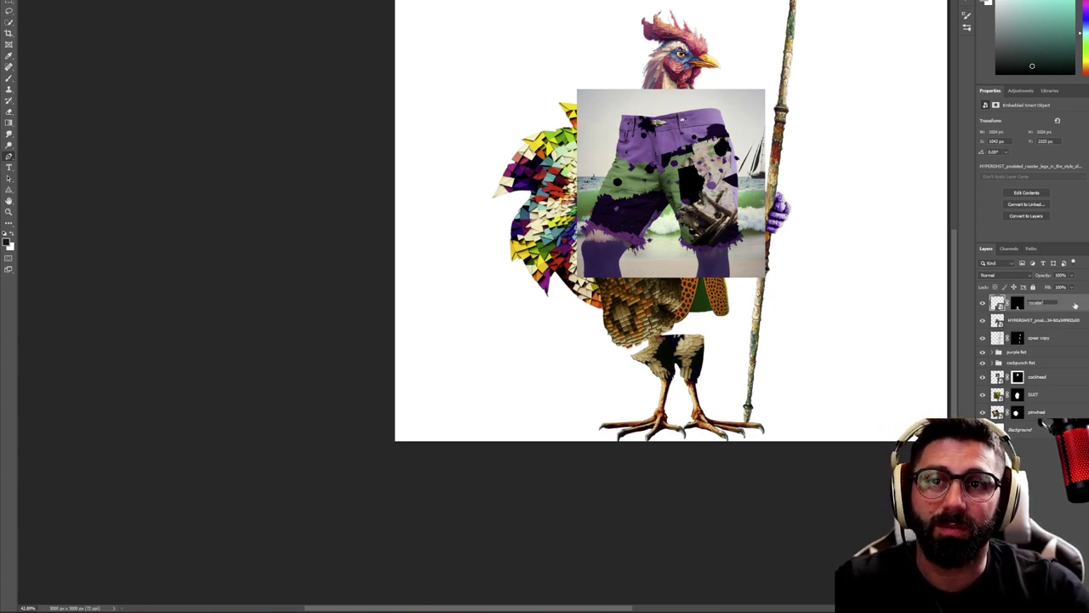
text(s)
key(Return)
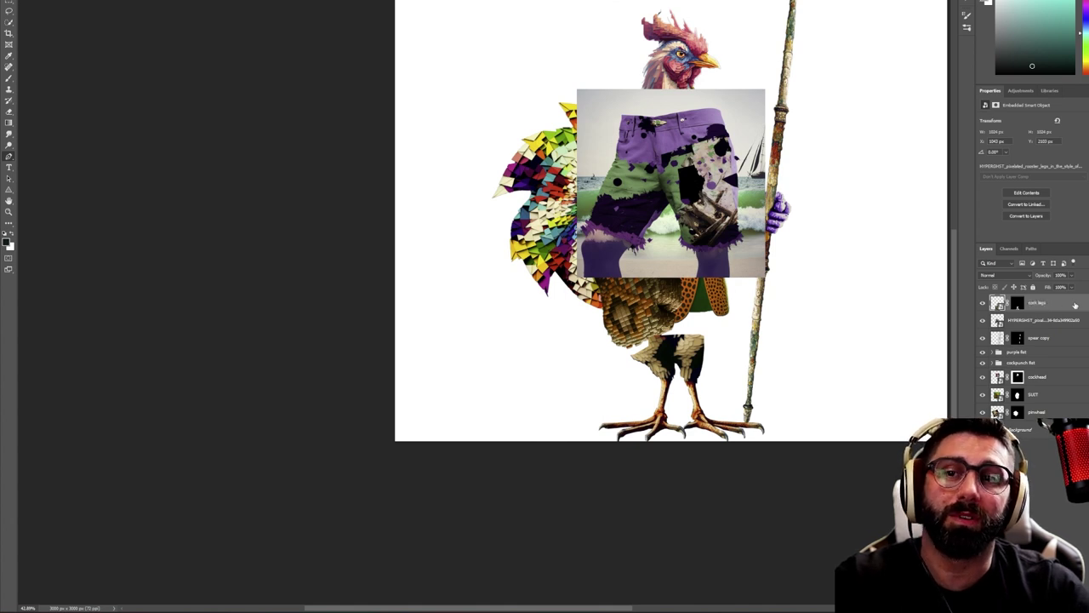
Identify the ripped shorts image's layer by toggling its visibility and rename it as "shorts"
click(998, 321)
click(983, 321)
click(982, 321)
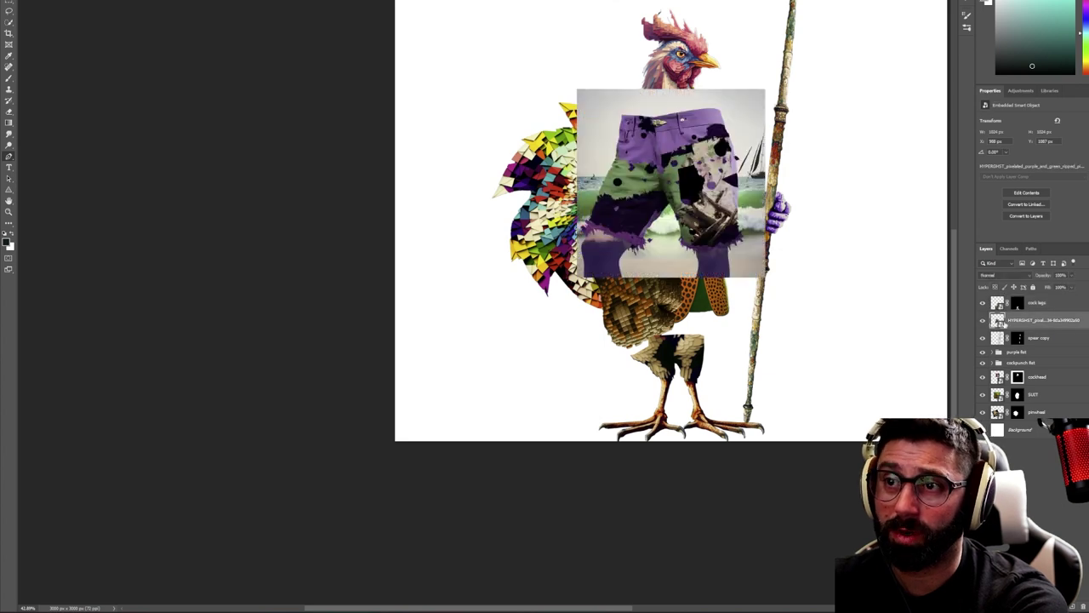
double_click(1033, 321)
text(shorts)
key(Return)
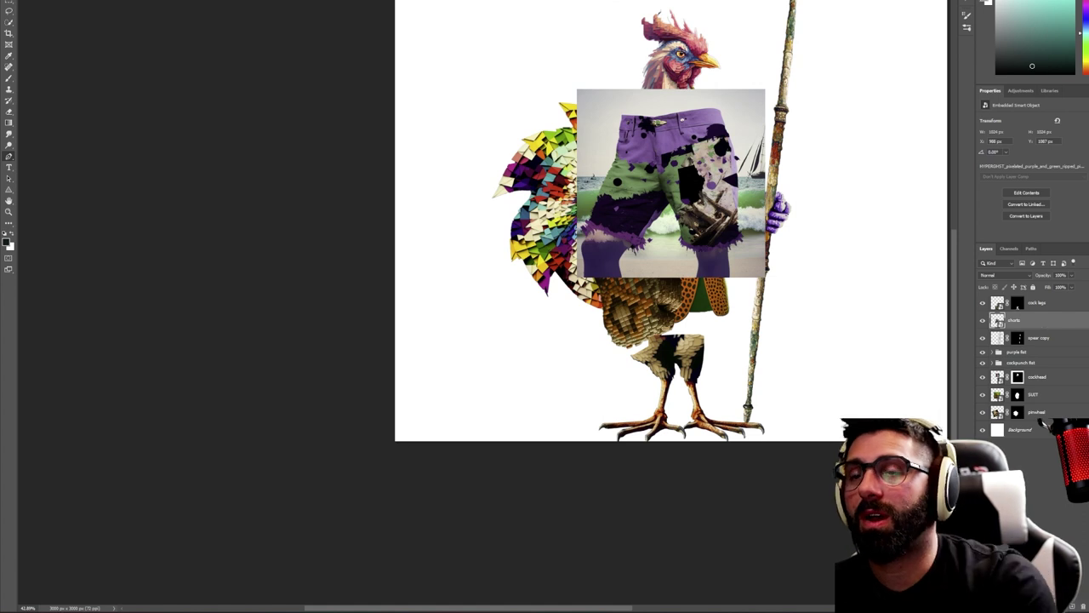
Flip the shorts image horizontally
click(34, 0)
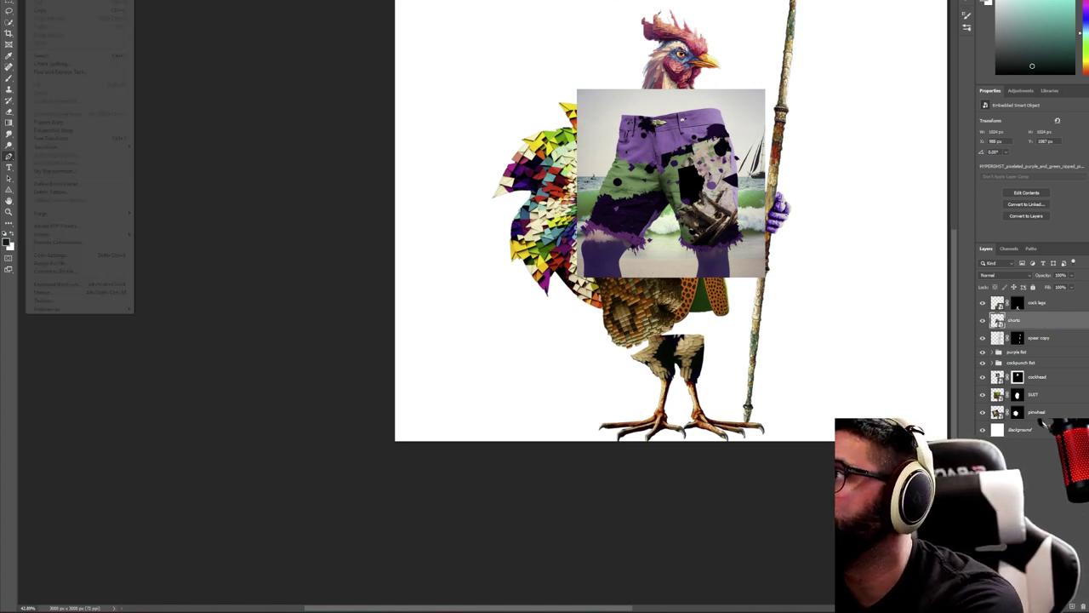
mouse_move(119, 148)
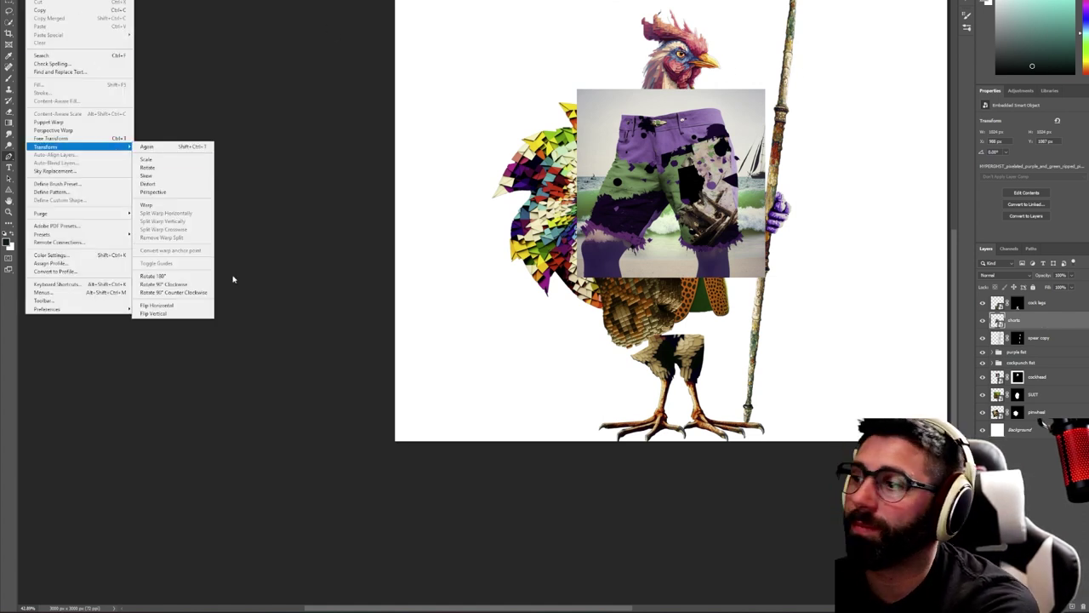
click(209, 305)
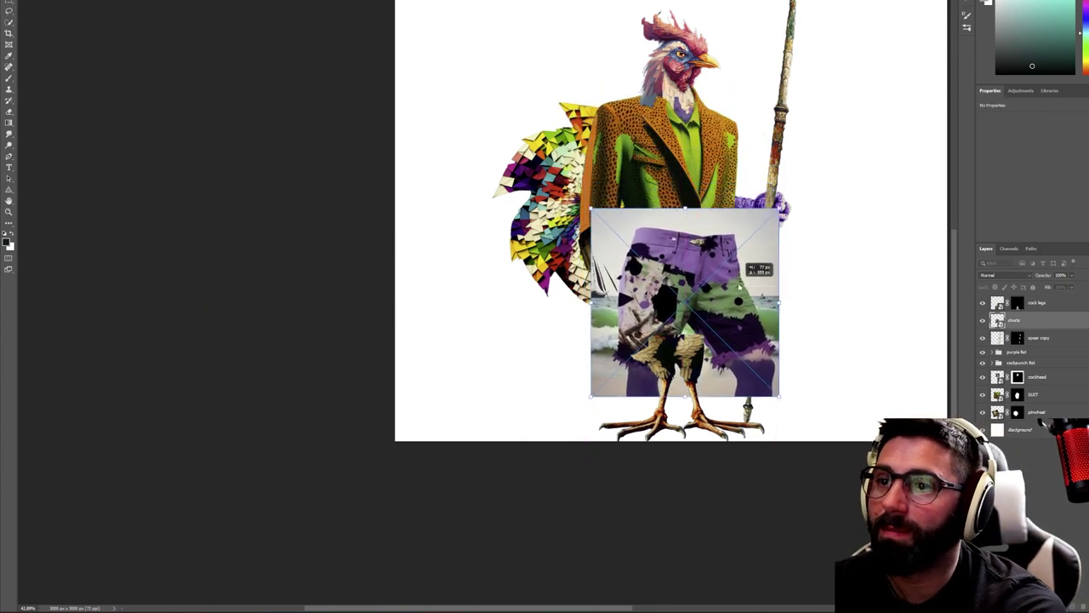
Scale the shorts image down slightly and position it over the upper legs at the suit jacket's lower part
drag(766, 223, 741, 284)
drag(661, 318, 687, 316)
drag(742, 258, 771, 228)
mouse_move(748, 295)
mouse_down()
mouse_move(726, 325)
mouse_move(767, 338)
mouse_move(730, 312)
mouse_move(746, 294)
mouse_up()
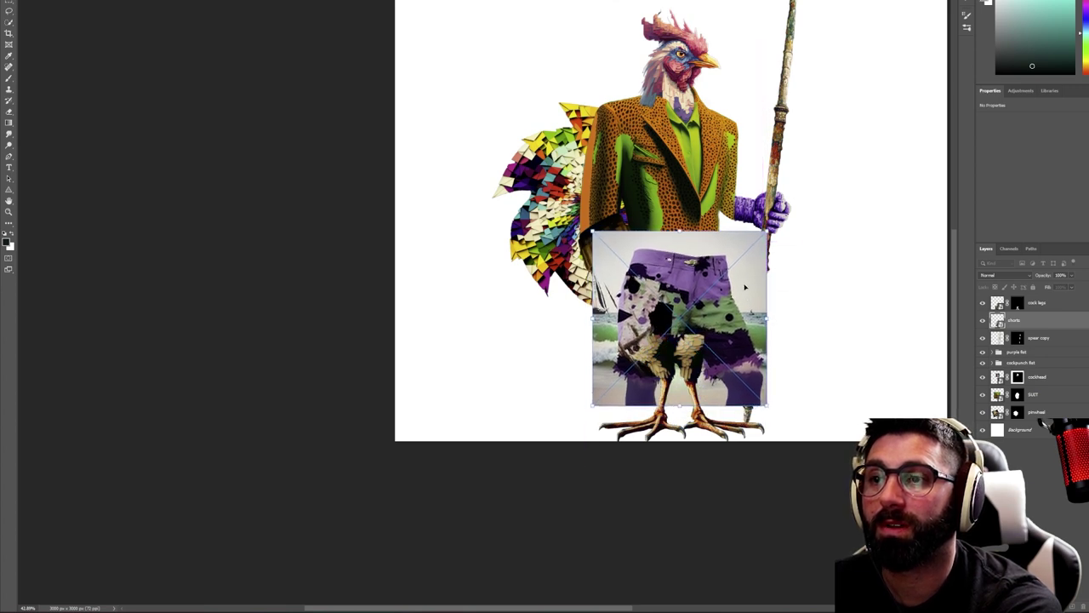
drag(685, 248, 685, 244)
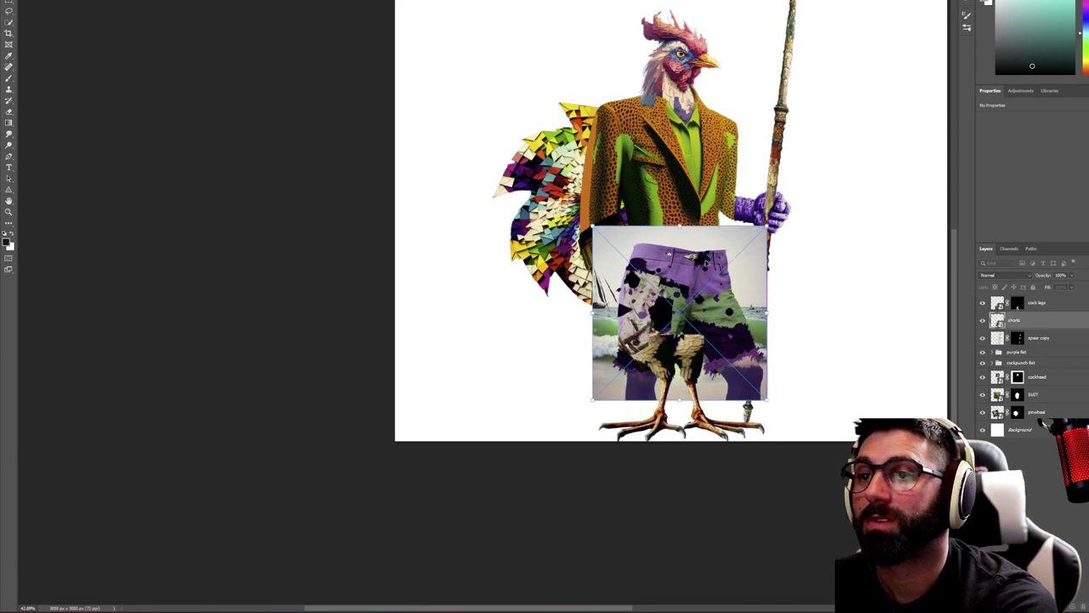
key(Return)
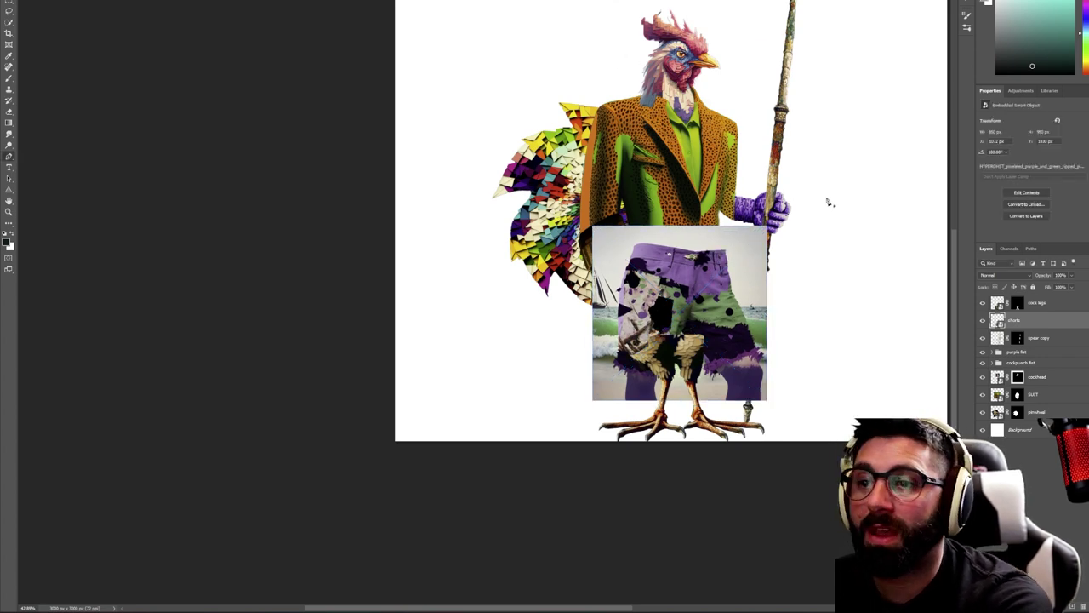
Hide the cock legs layer and select the shorts together with the purple legs using Quick Selection
click(983, 304)
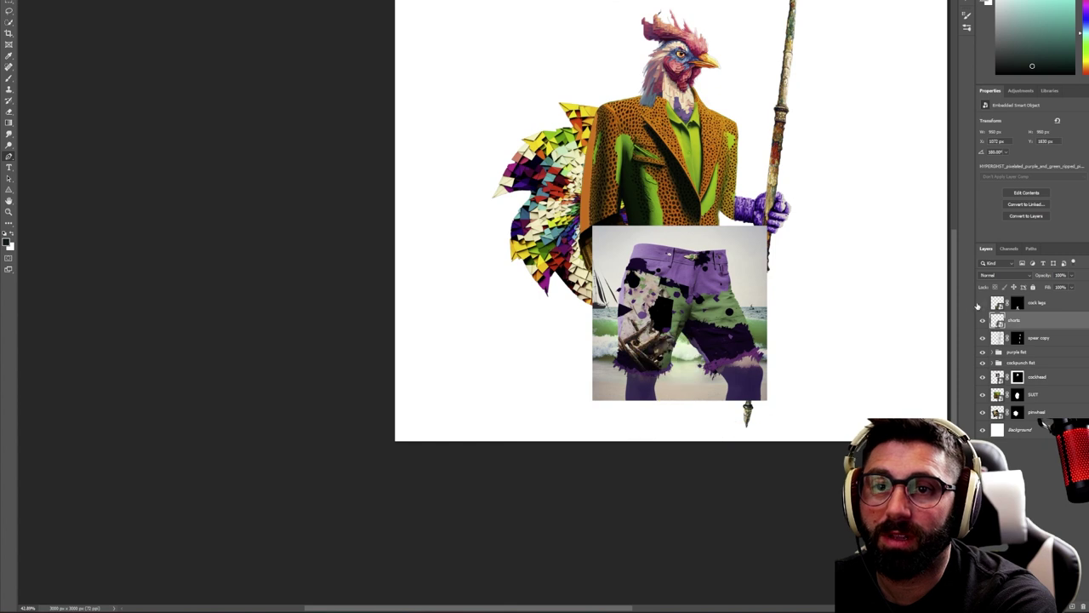
click(8, 23)
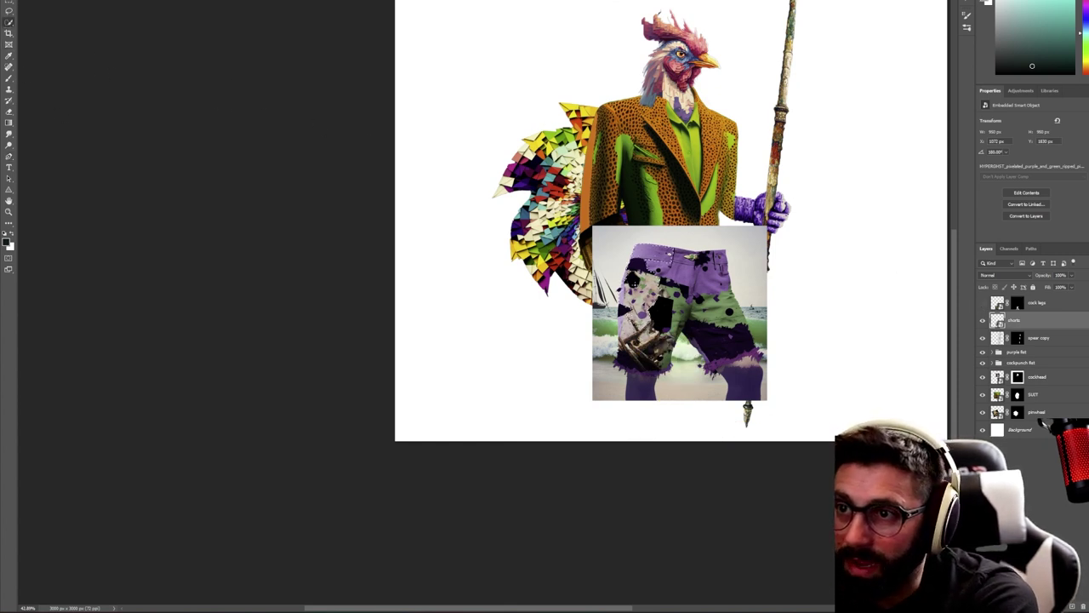
mouse_move(639, 341)
mouse_down()
mouse_move(620, 358)
mouse_move(643, 369)
mouse_up()
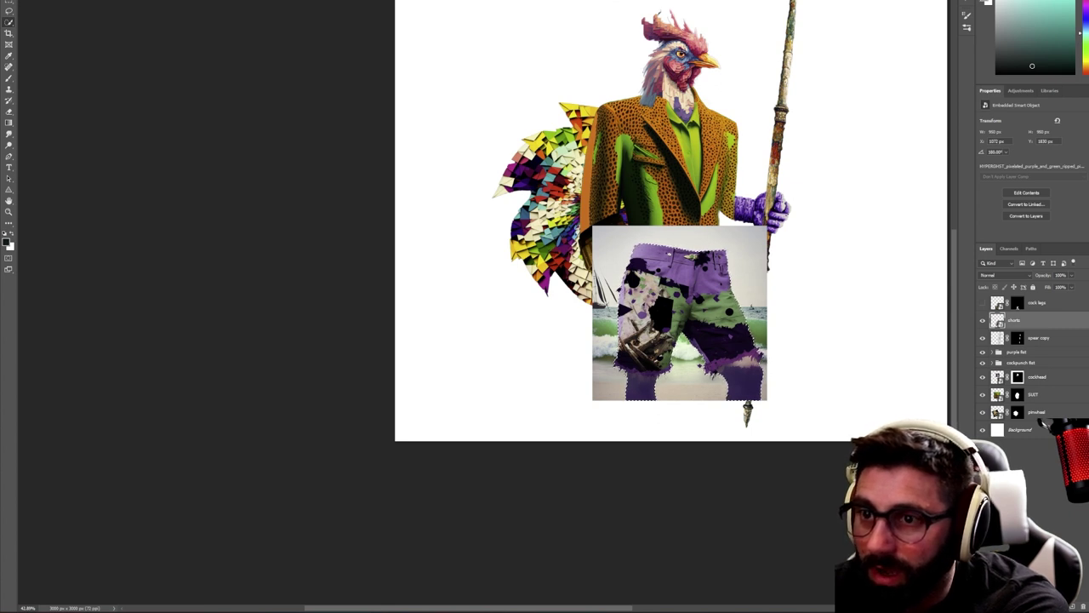
Mask the shorts layer to the selection, add a vector mask, and place the layer directly beneath the SUIT layer
click(1038, 606)
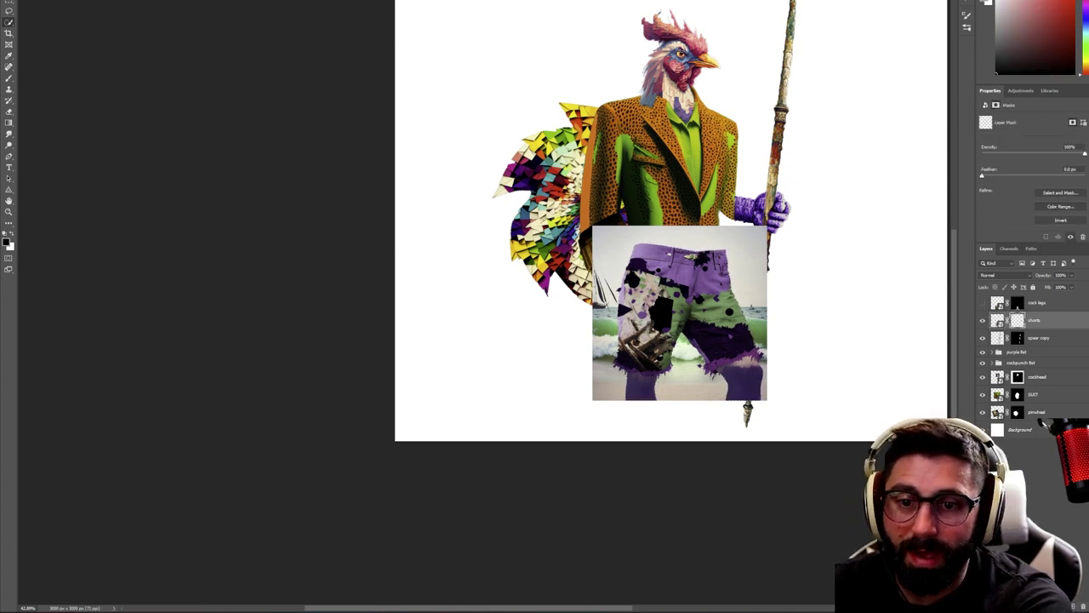
click(1038, 606)
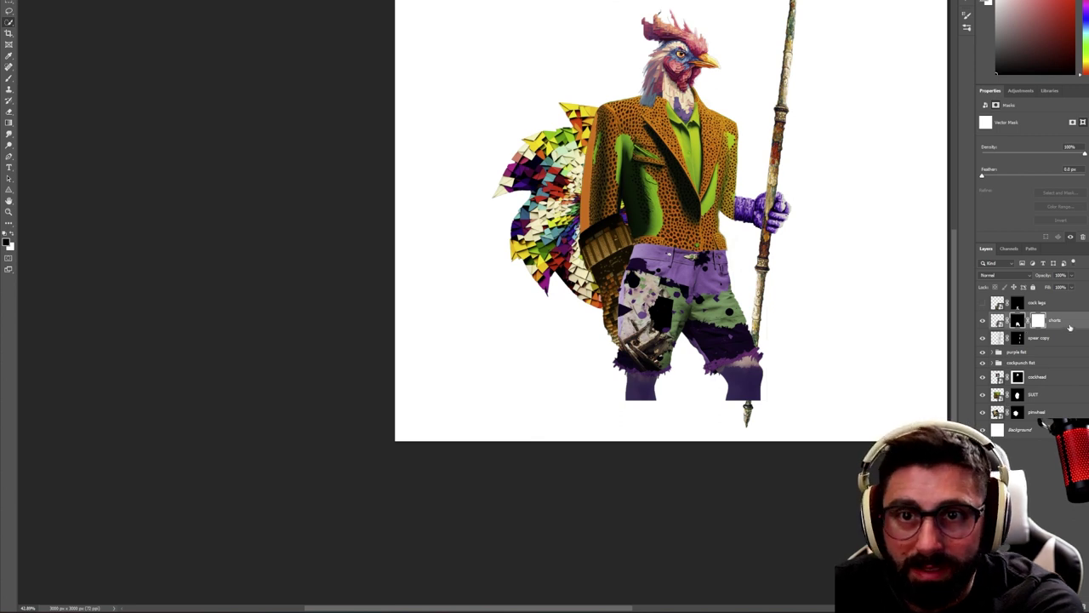
drag(1064, 322, 1058, 400)
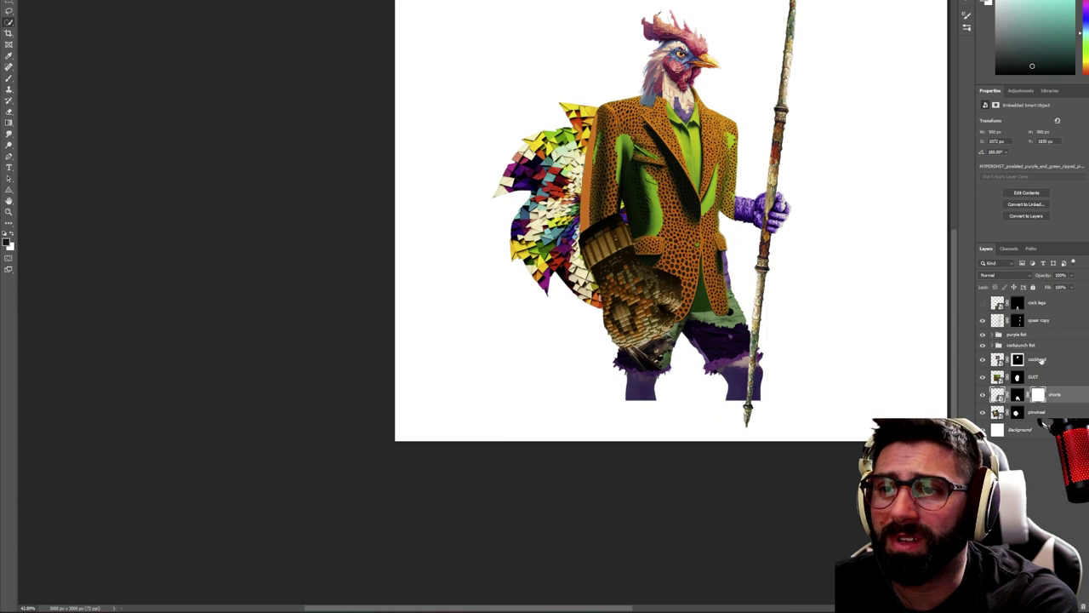
Nudge the shorts slightly to the left beneath the suit jacket
key(ctrl+t)
drag(754, 303, 744, 302)
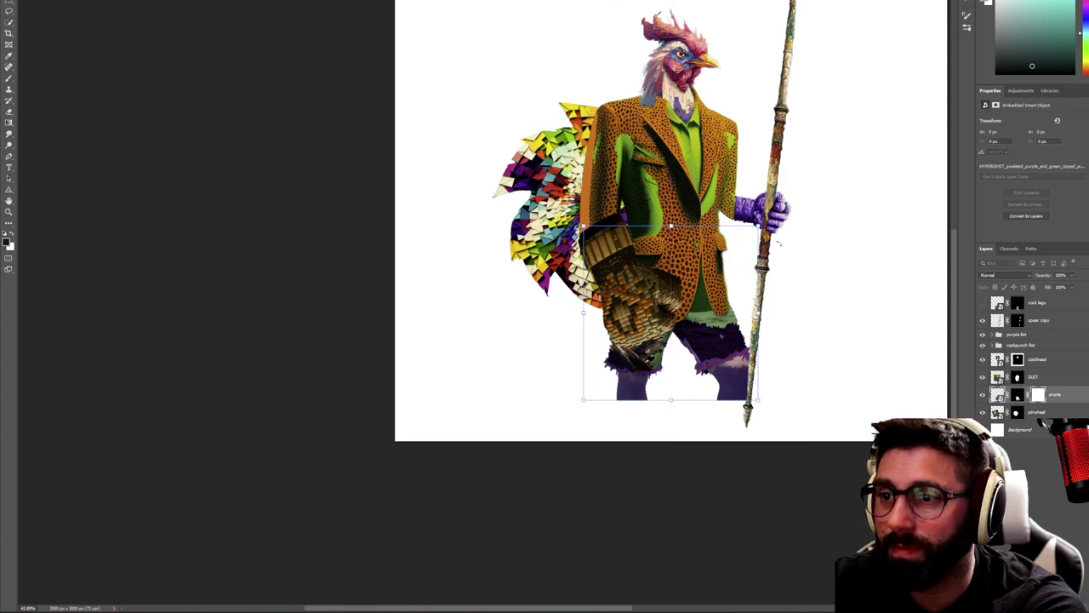
key(Return)
Make the cock legs layer visible again in the full composite
key(z)
mouse_move(826, 184)
mouse_down()
mouse_move(785, 195)
mouse_move(883, 204)
mouse_move(894, 134)
mouse_move(907, 145)
mouse_up()
key(w)
click(1064, 304)
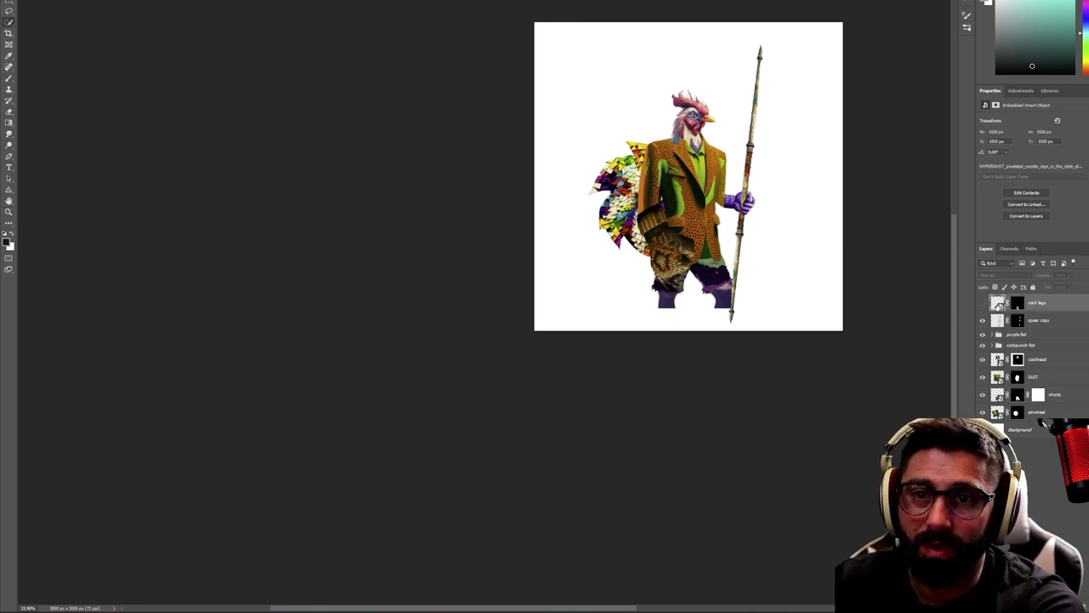
click(983, 303)
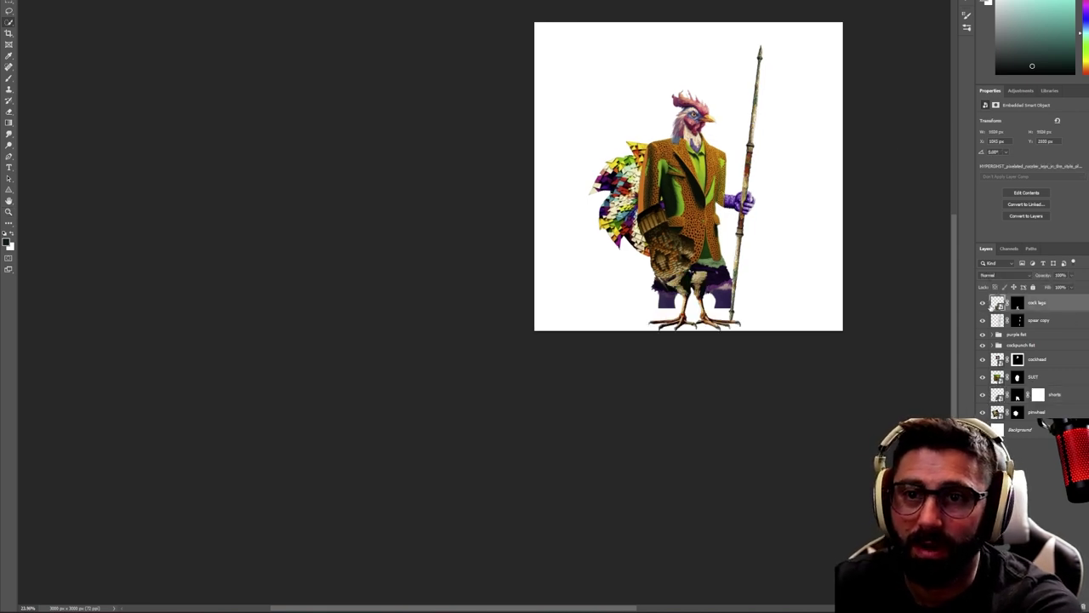
Select all layers from pinwheel to cock legs, scale the whole rooster down slightly, and move it up on the canvas
click(1043, 432)
click(1058, 411)
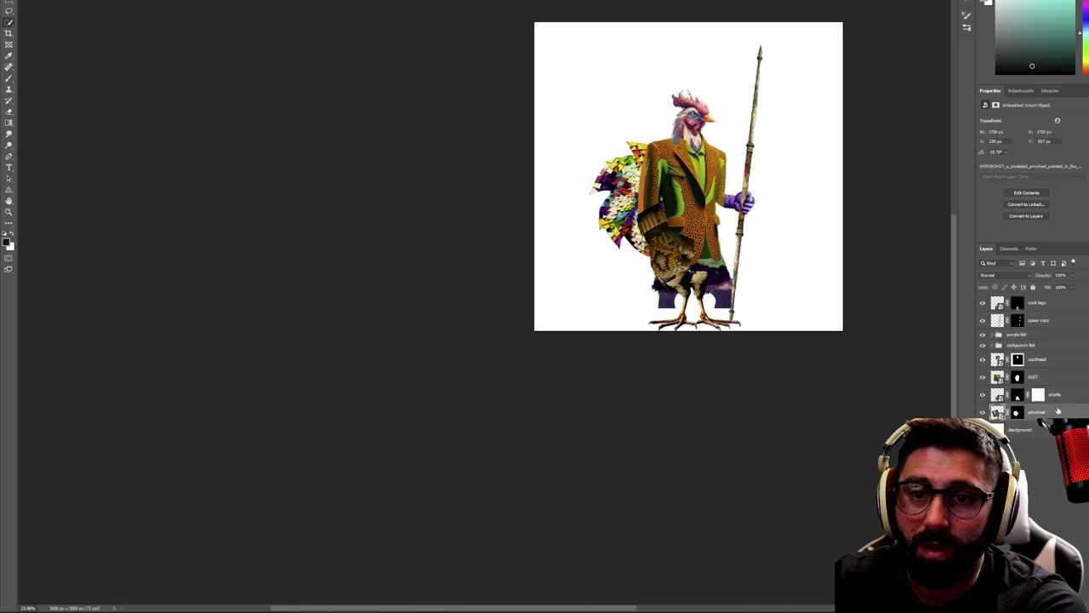
shift+click(1053, 309)
key(ctrl+t)
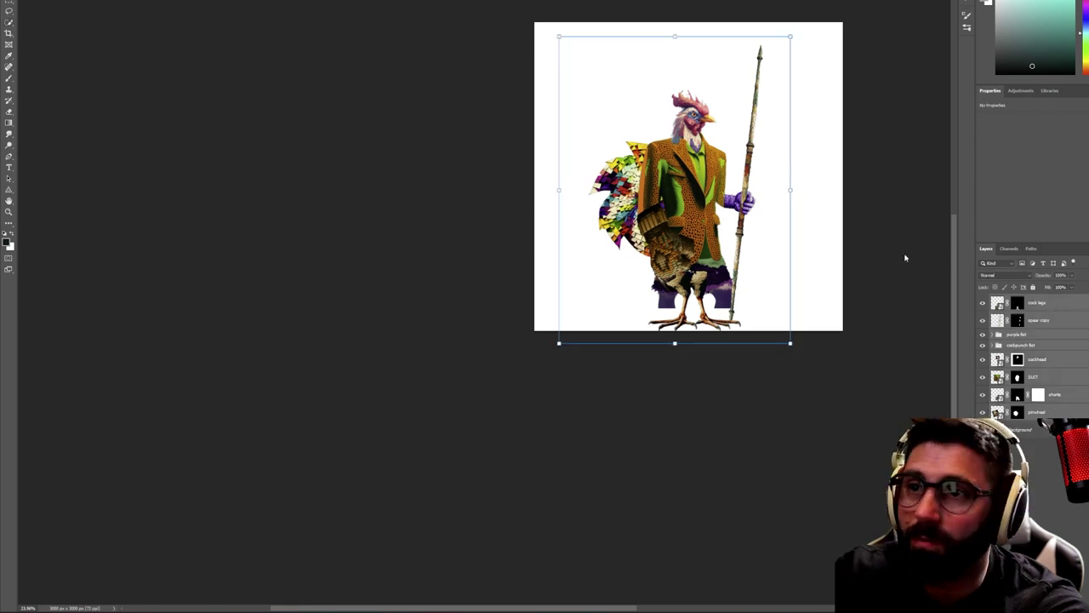
drag(747, 216, 756, 189)
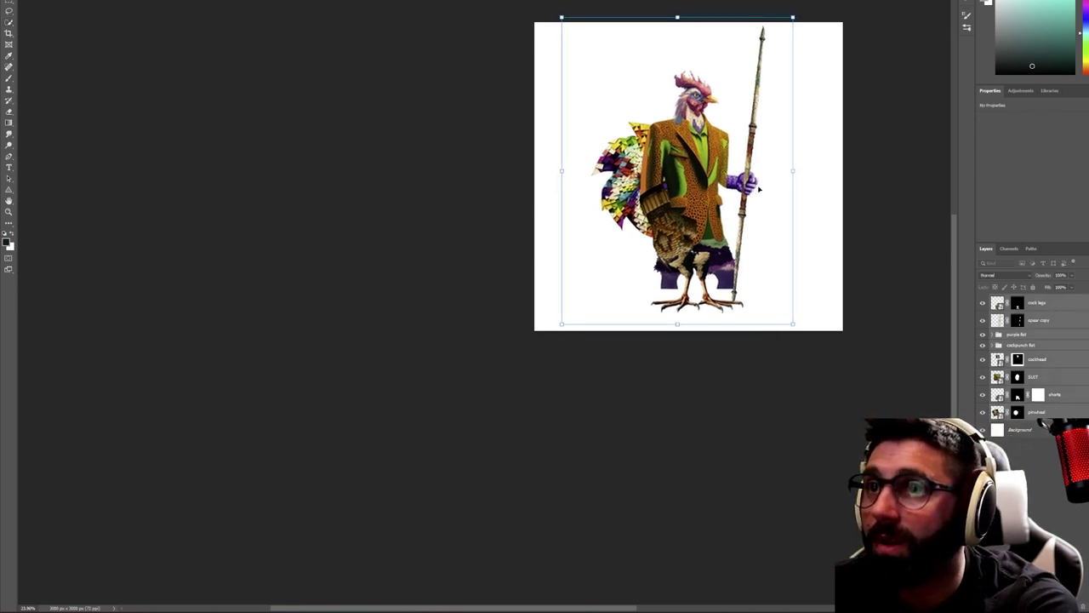
drag(678, 16, 677, 45)
drag(704, 137, 704, 101)
key(Return)
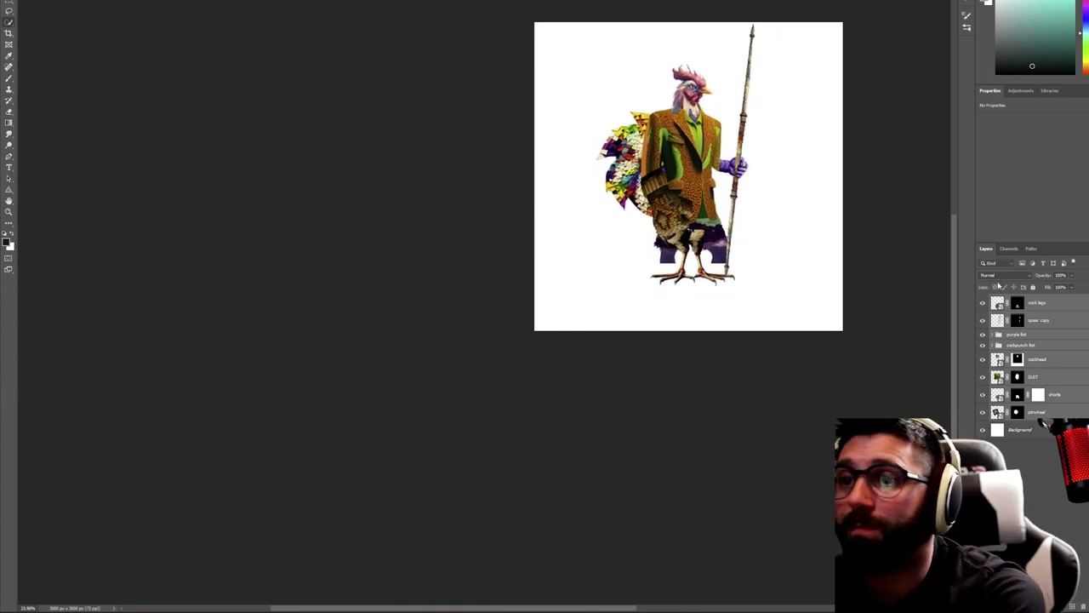
Move the cock legs layer directly beneath the shorts layer
key(z)
drag(846, 90, 870, 108)
drag(878, 212, 866, 213)
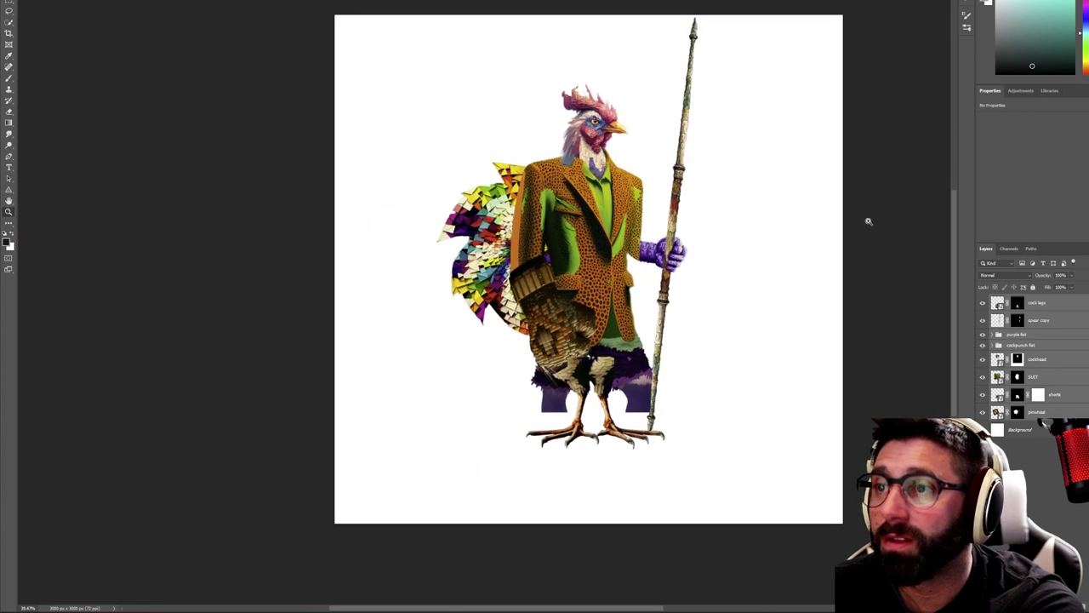
key(w)
click(1050, 304)
drag(1048, 307, 1042, 397)
Move the cock legs down below the shorts and enlarge them to almost reach the canvas's lower edge
key(ctrl+t)
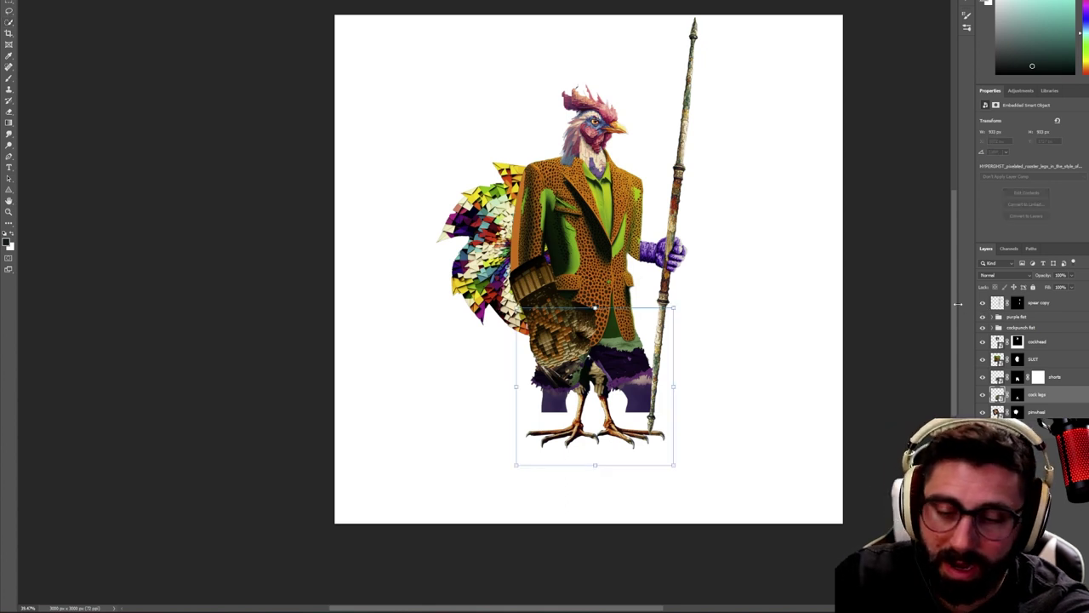
drag(655, 393, 654, 418)
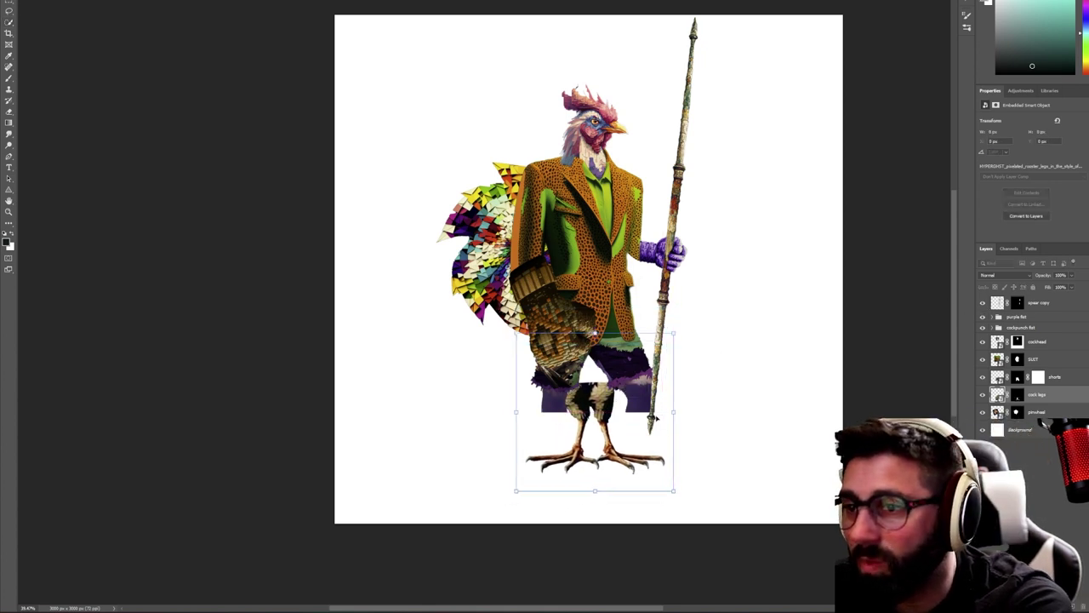
drag(676, 412, 655, 428)
key(Return)
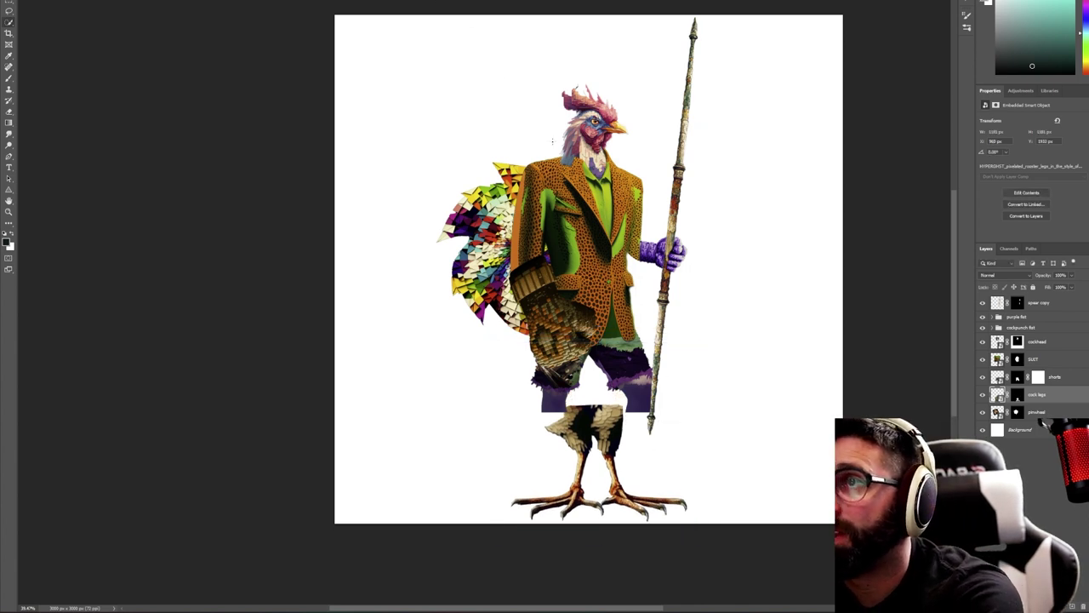
Lasso the left rooster leg on the cock legs layer and copy it to a new layer
click(10, 11)
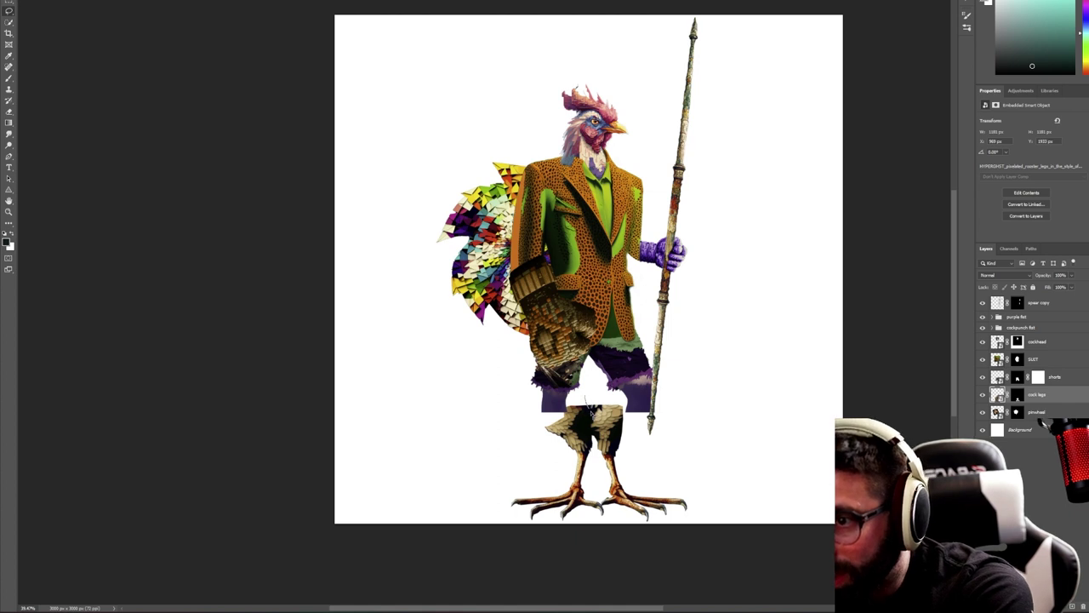
mouse_move(602, 464)
mouse_down()
mouse_move(609, 518)
mouse_move(567, 539)
mouse_move(507, 536)
mouse_move(485, 508)
mouse_move(500, 464)
mouse_move(594, 400)
mouse_up()
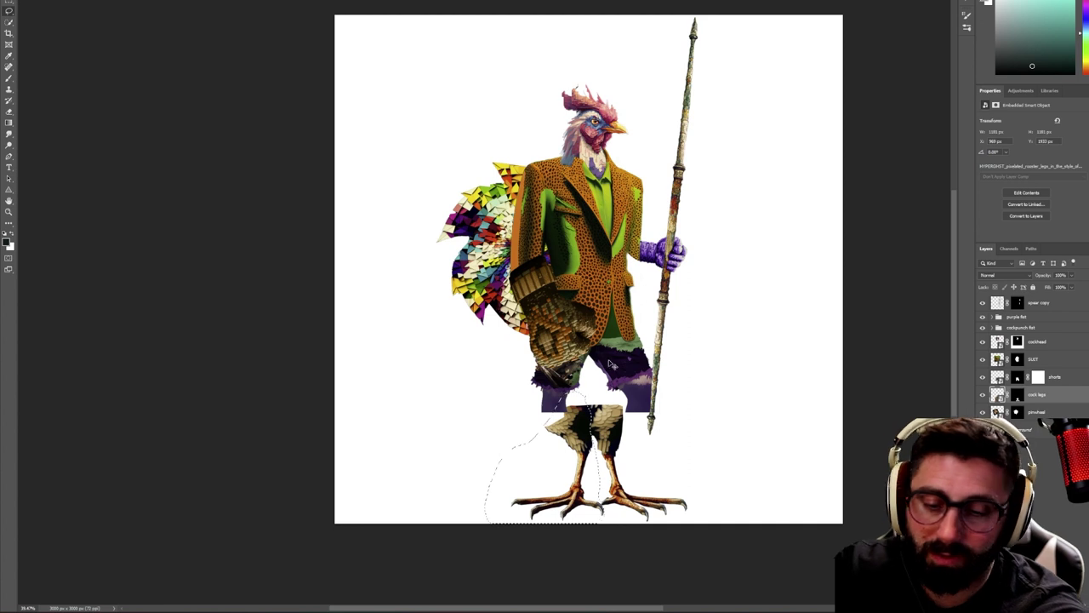
drag(577, 451, 562, 441)
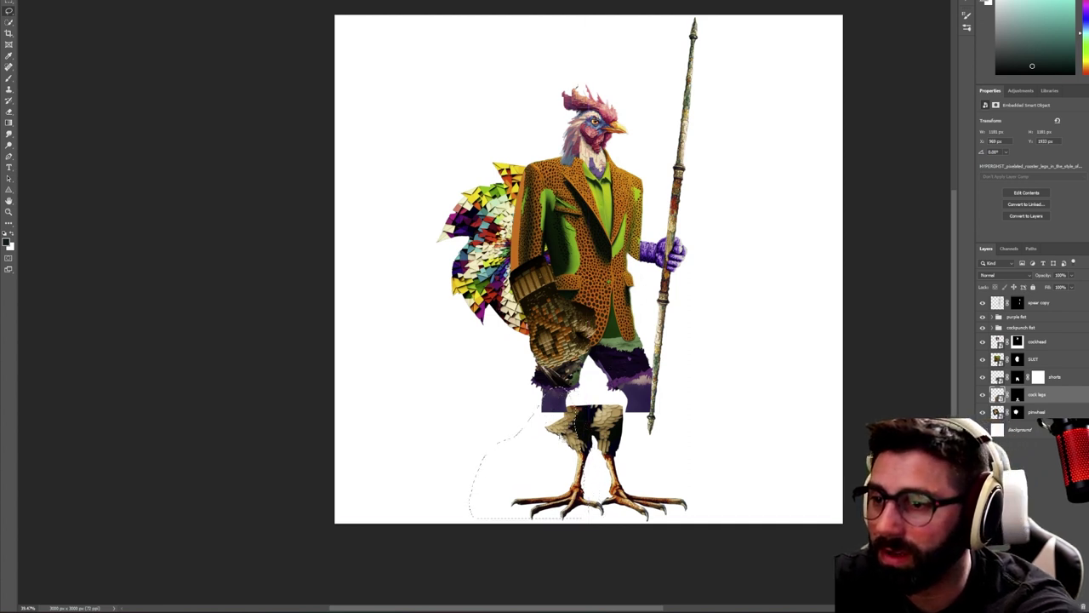
key(ctrl+z)
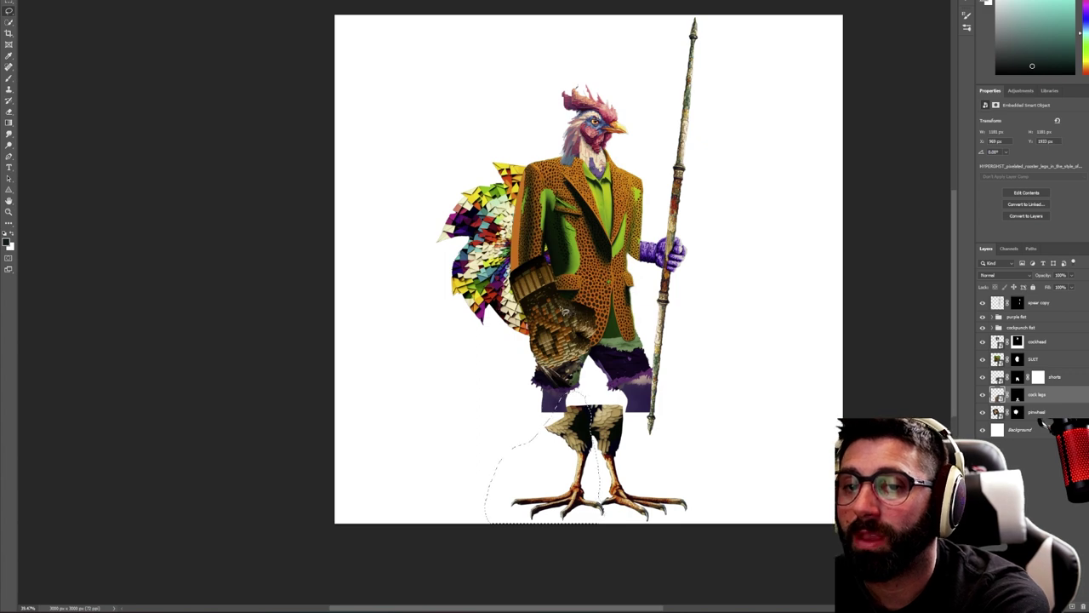
click(34, 0)
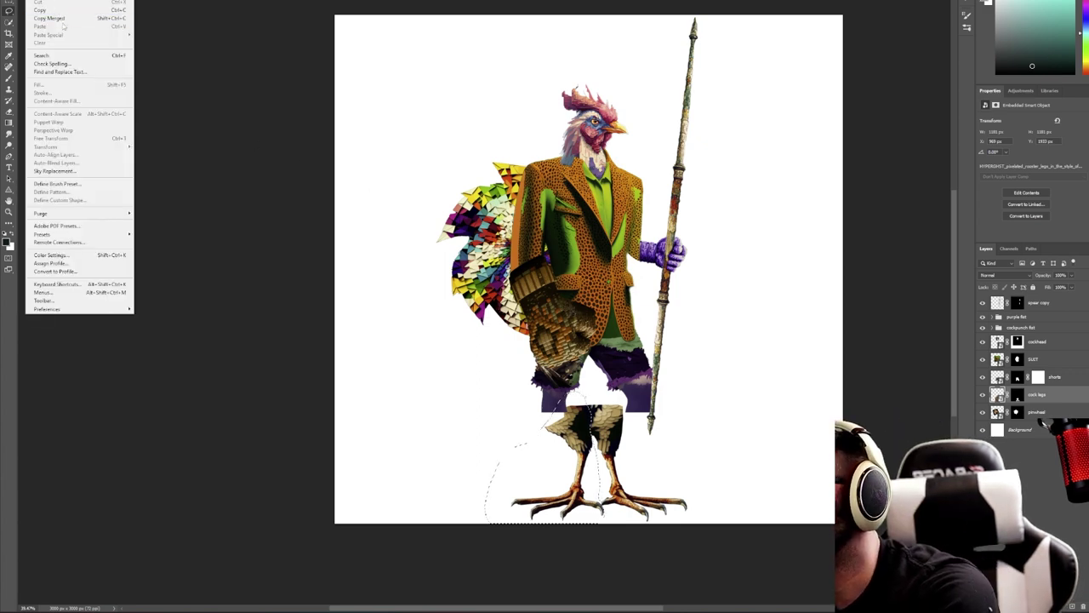
click(40, 9)
click(51, 0)
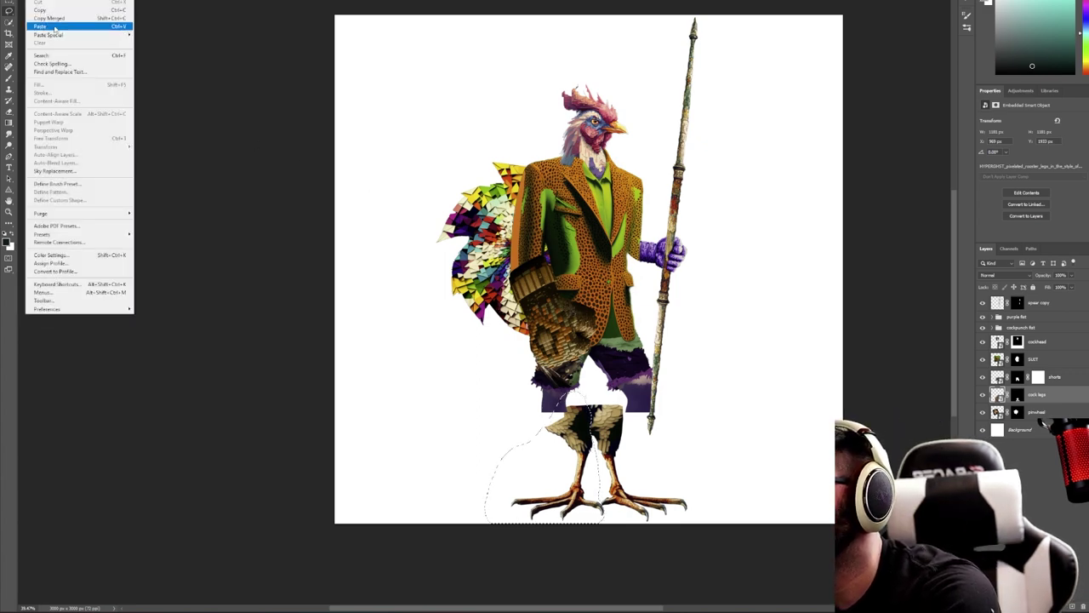
click(54, 30)
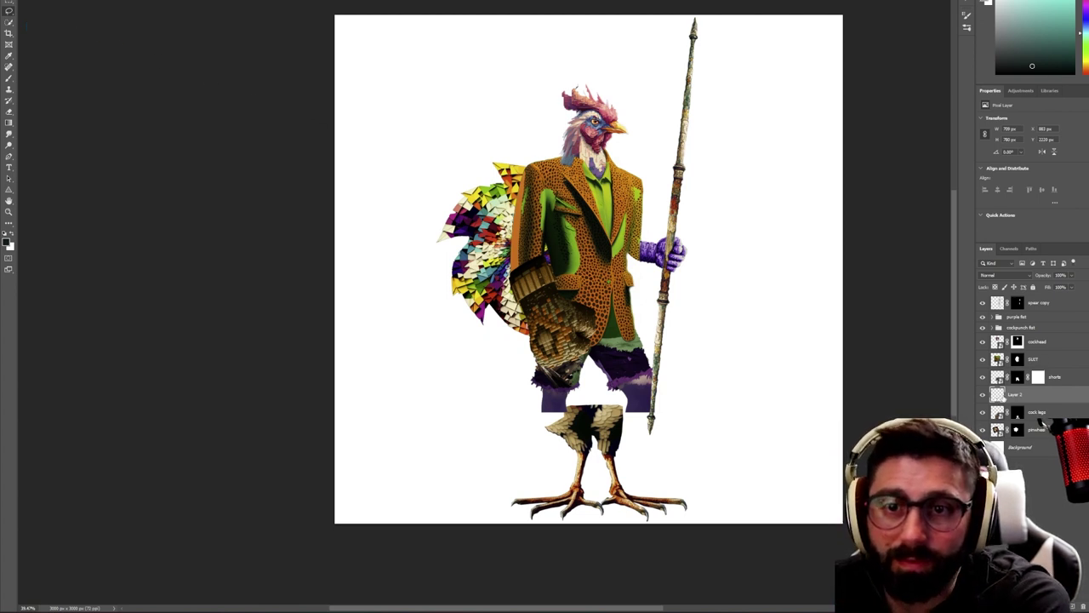
Lasso the right rooster leg on the cock legs layer and copy it to its own layer
click(1003, 414)
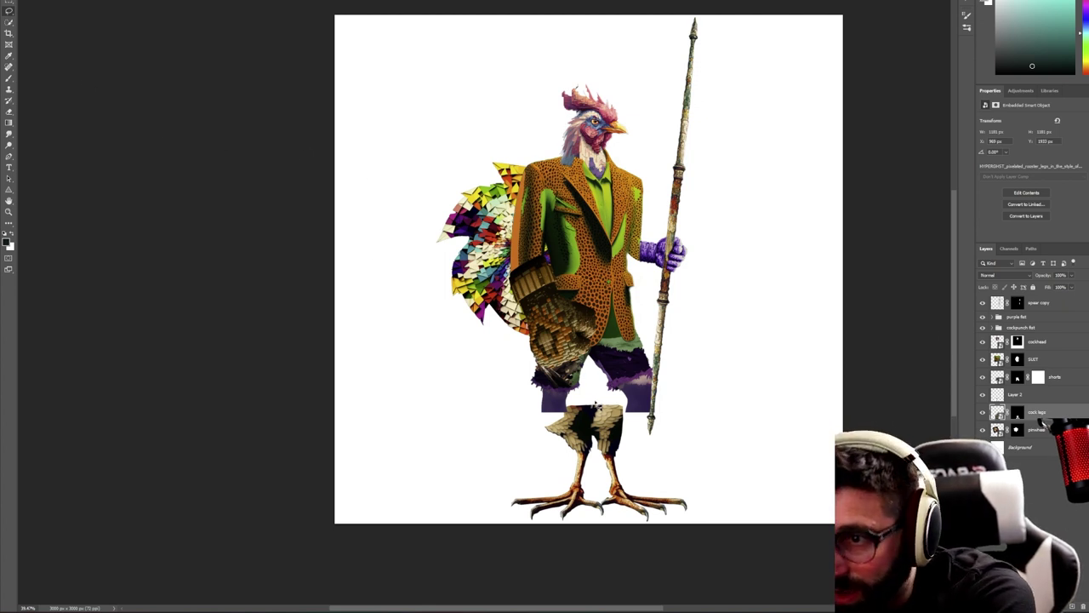
mouse_move(593, 418)
mouse_down()
mouse_move(600, 506)
mouse_move(648, 536)
mouse_move(694, 541)
mouse_move(719, 493)
mouse_move(636, 445)
mouse_move(601, 397)
mouse_up()
click(32, 2)
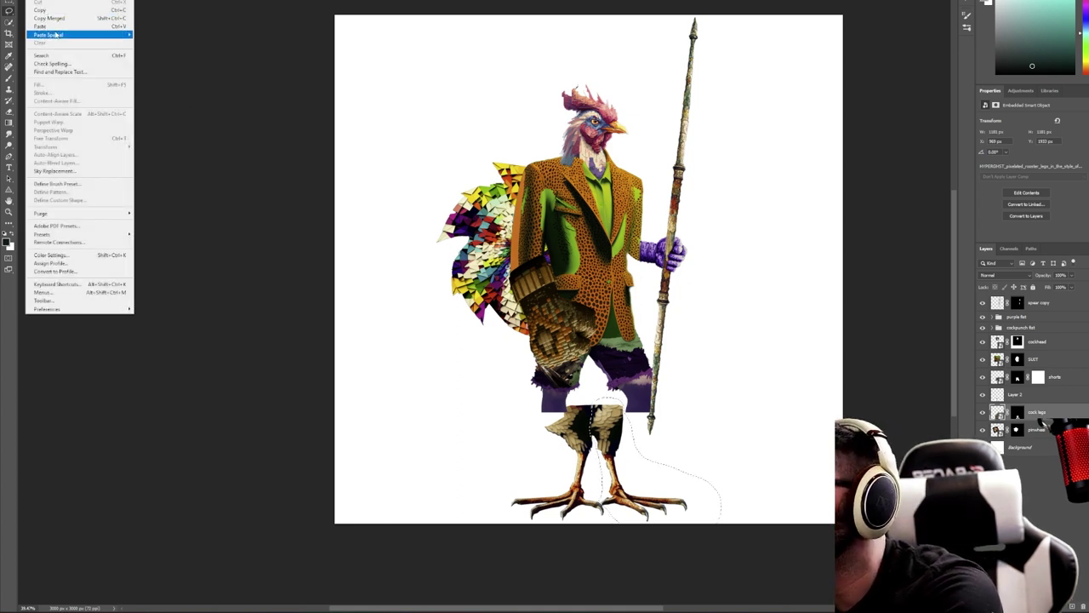
click(55, 18)
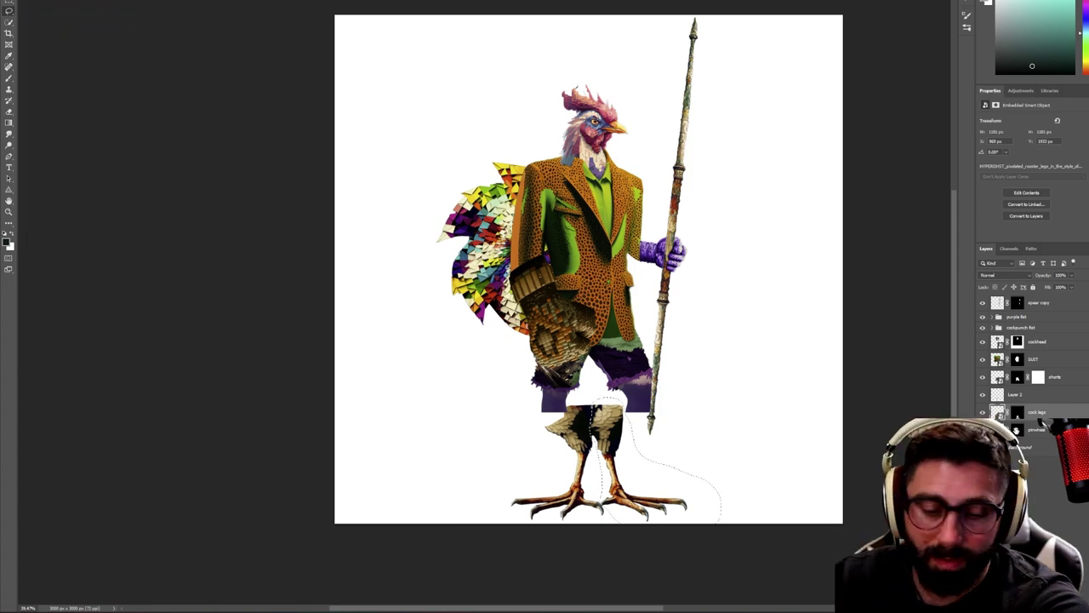
key(ctrl+j)
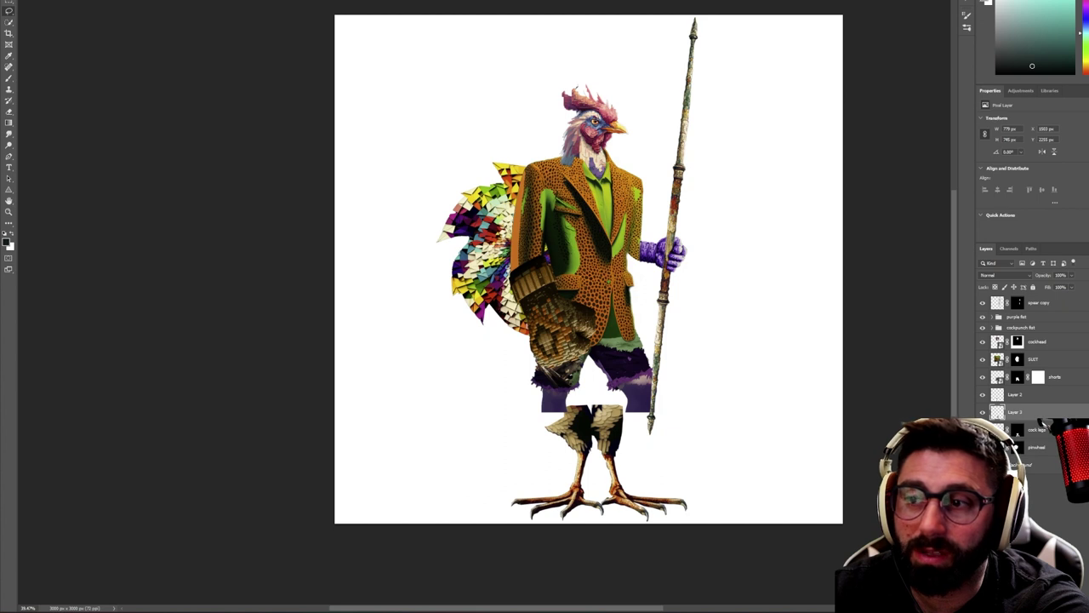
Hide the original cock legs, then slightly enlarge the copied left leg and position it beneath the left shorts leg
click(1026, 395)
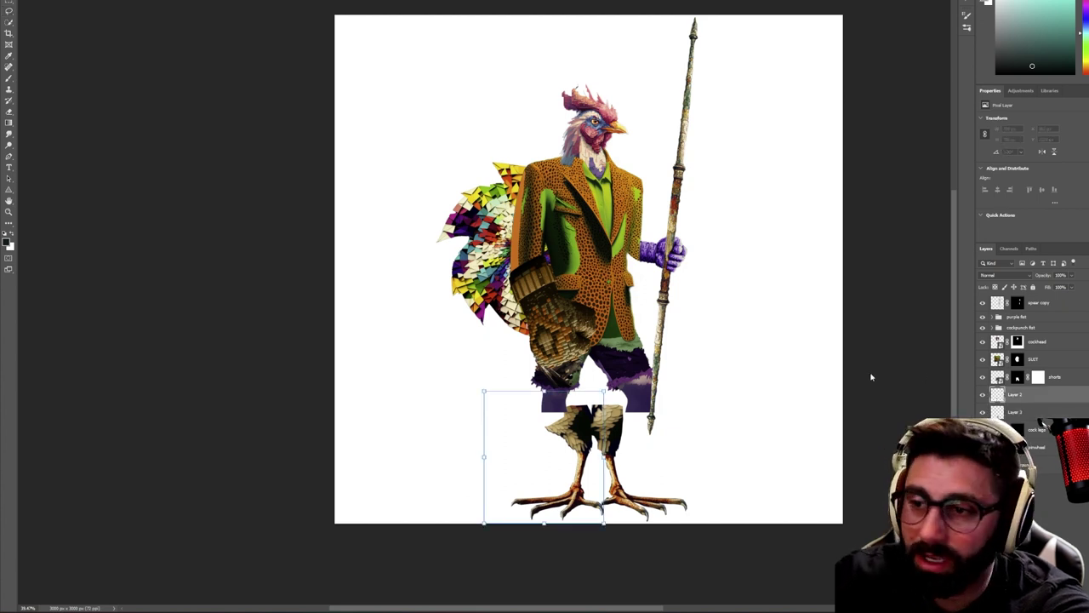
drag(566, 424, 569, 395)
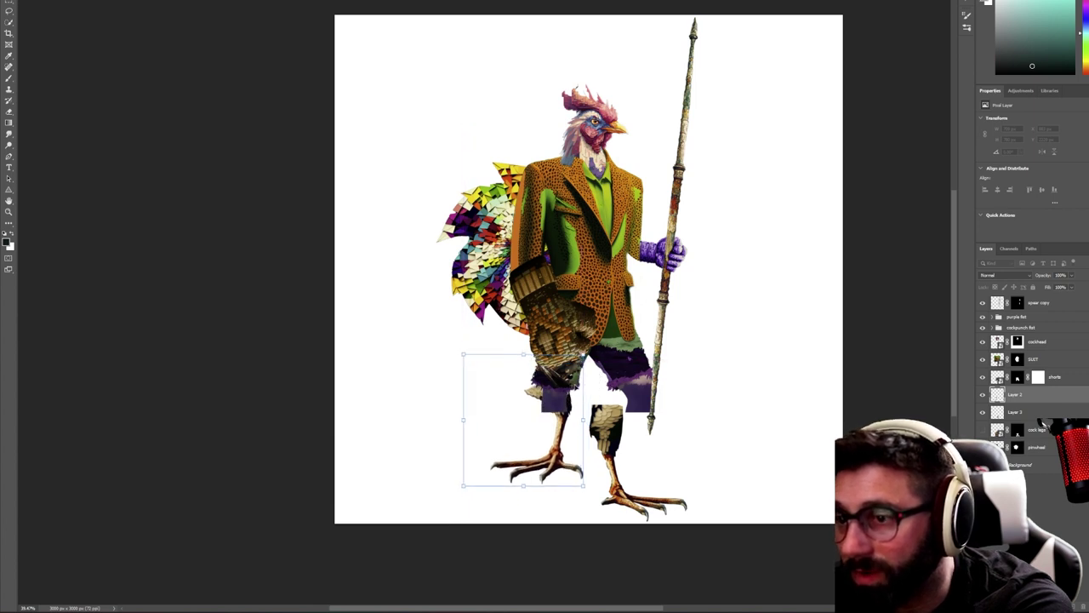
drag(583, 354, 567, 381)
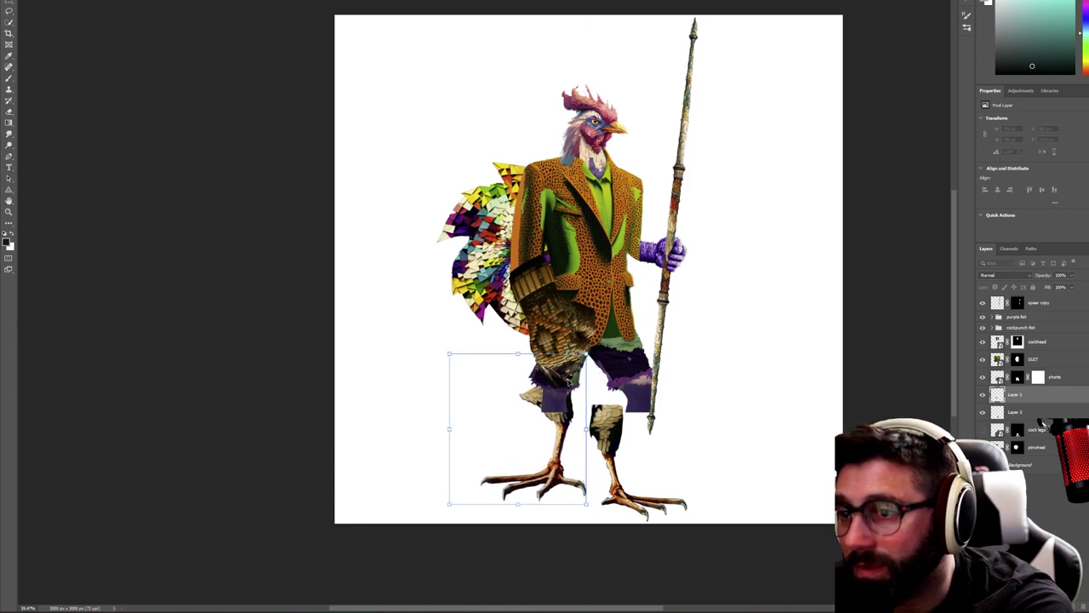
key(Return)
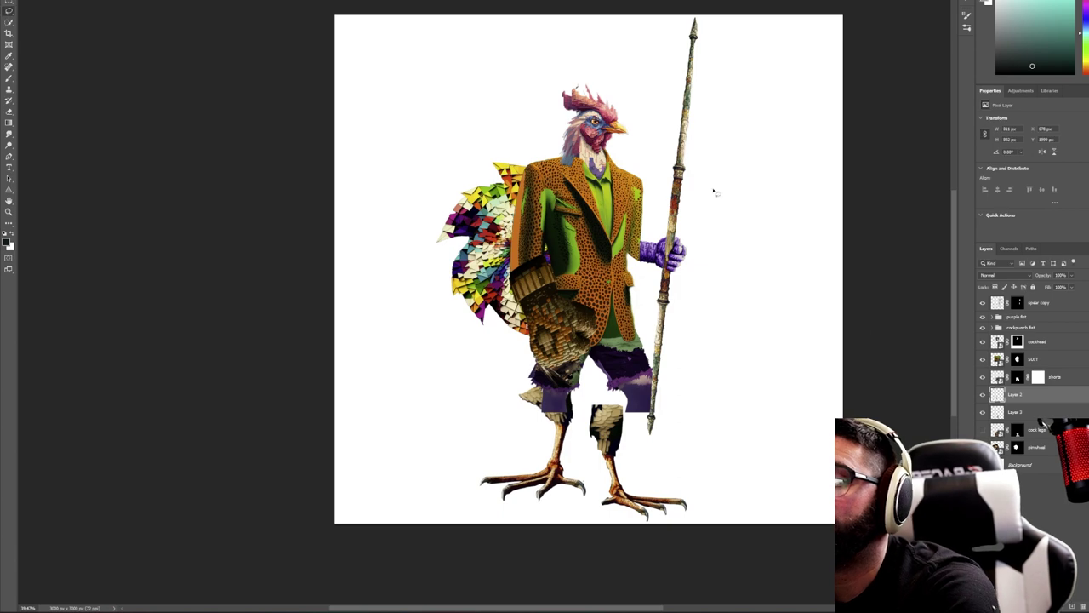
Enlarge the copied right leg and fit it beneath the right shorts leg, then name the two leg layers left leg and right leg
click(1036, 414)
key(ctrl+t)
mouse_move(654, 396)
mouse_down()
mouse_move(654, 369)
mouse_move(652, 379)
mouse_up()
drag(648, 418, 677, 397)
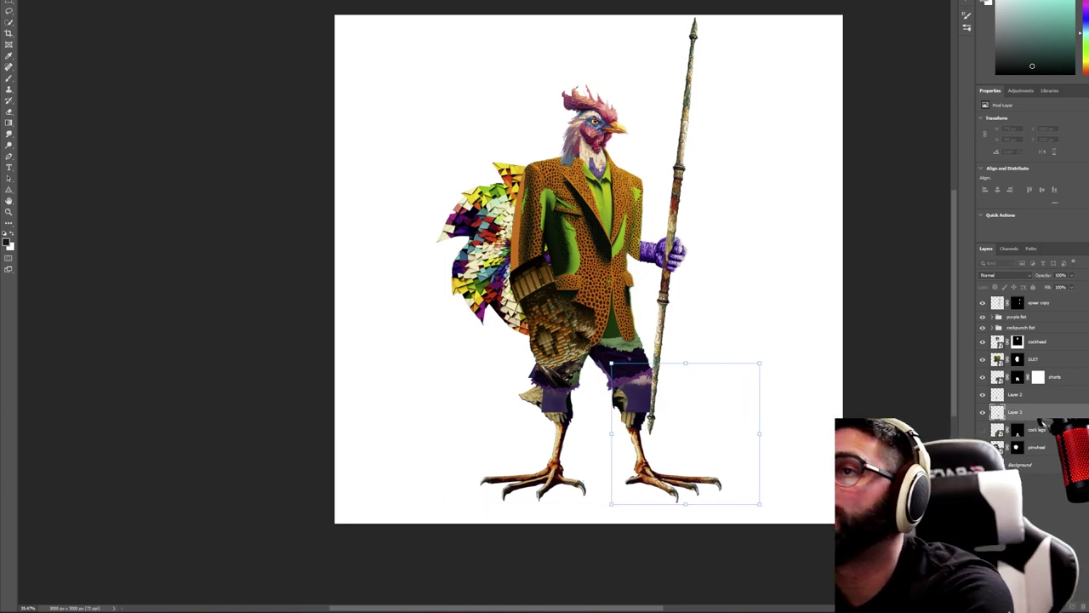
key(Return)
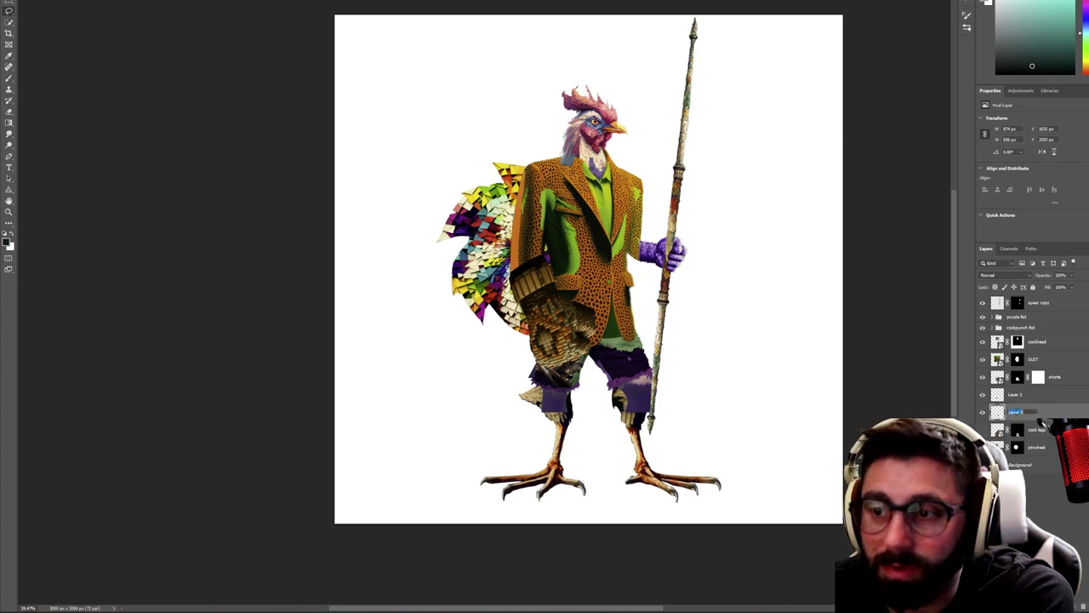
double_click(1017, 395)
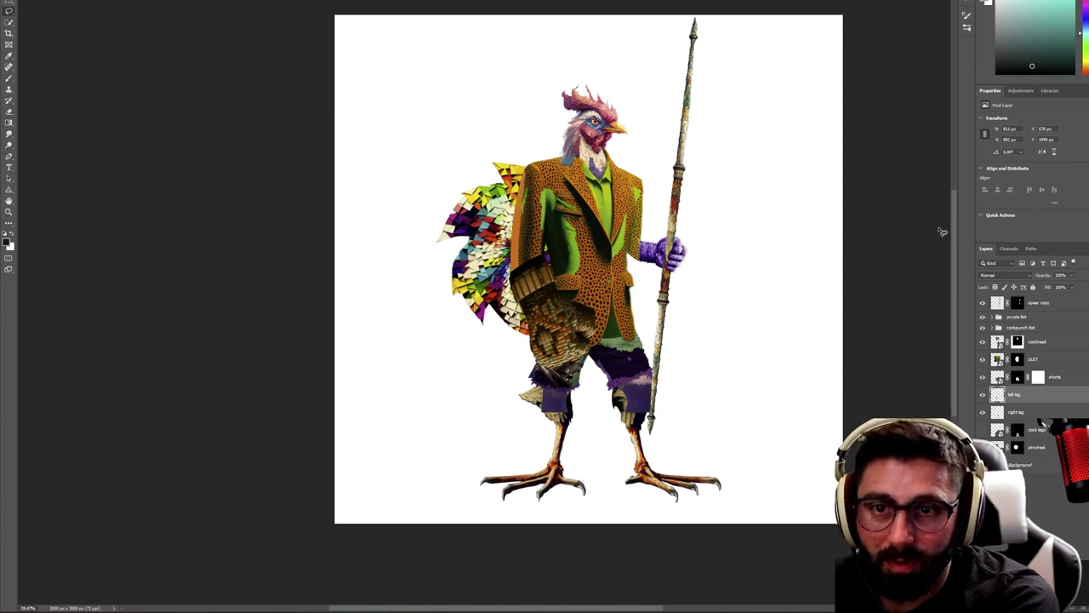
Paint black on the shorts layer mask to remove the purple legs below both frayed hems
click(1018, 377)
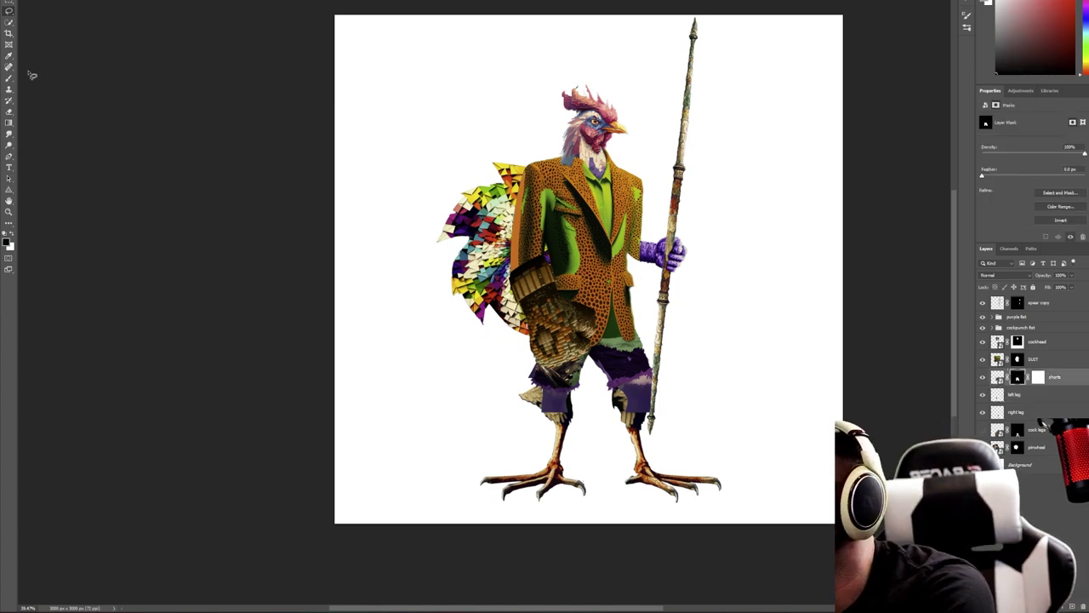
key(b)
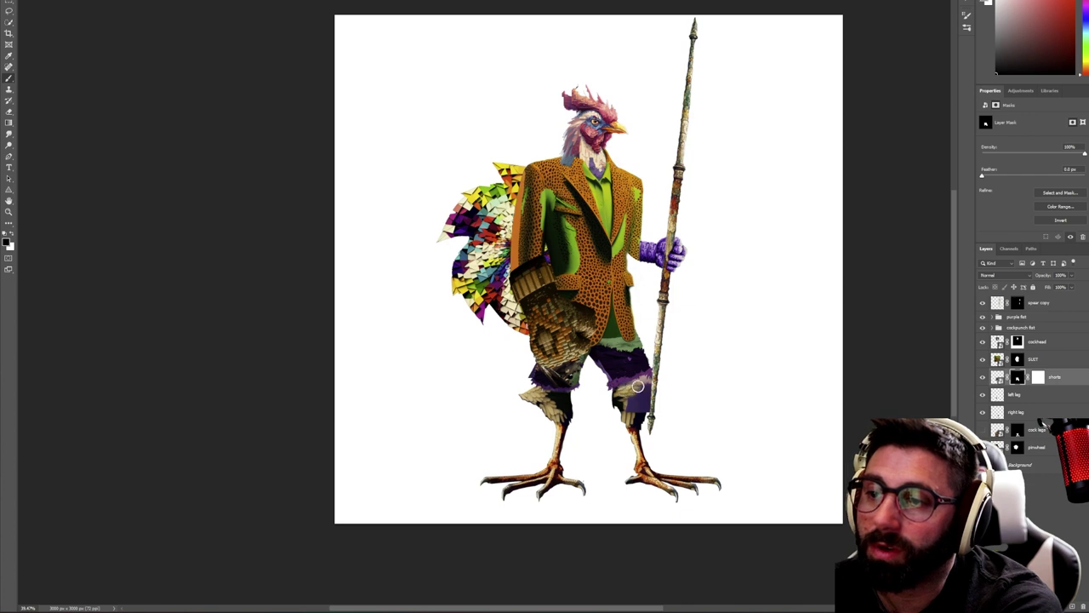
drag(647, 384, 635, 416)
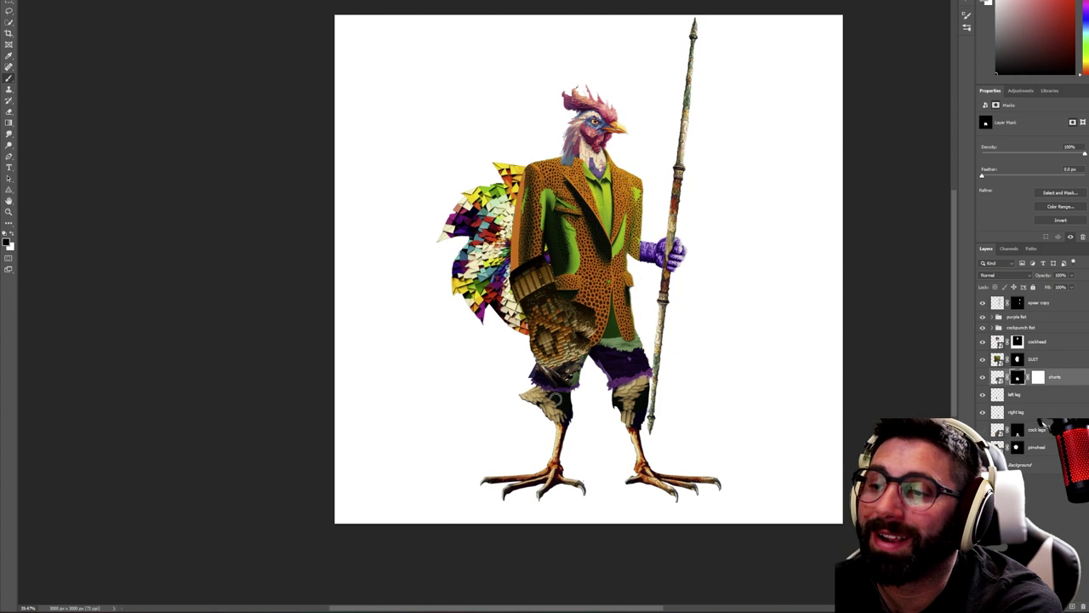
Add a layer mask to the left leg and brush away the feathers sticking out beside the shorts hem
click(999, 397)
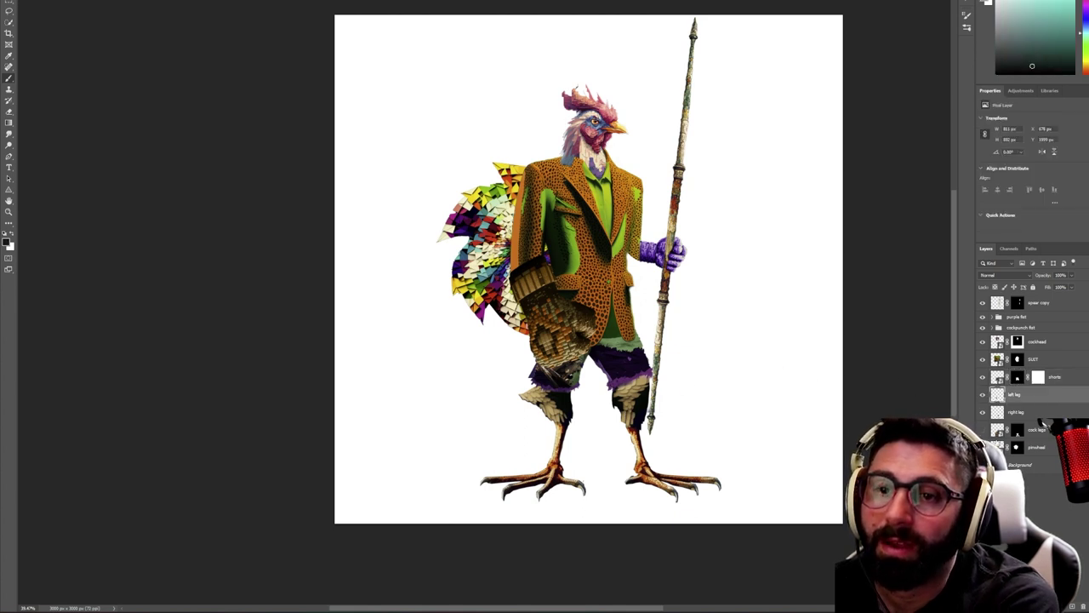
click(1038, 606)
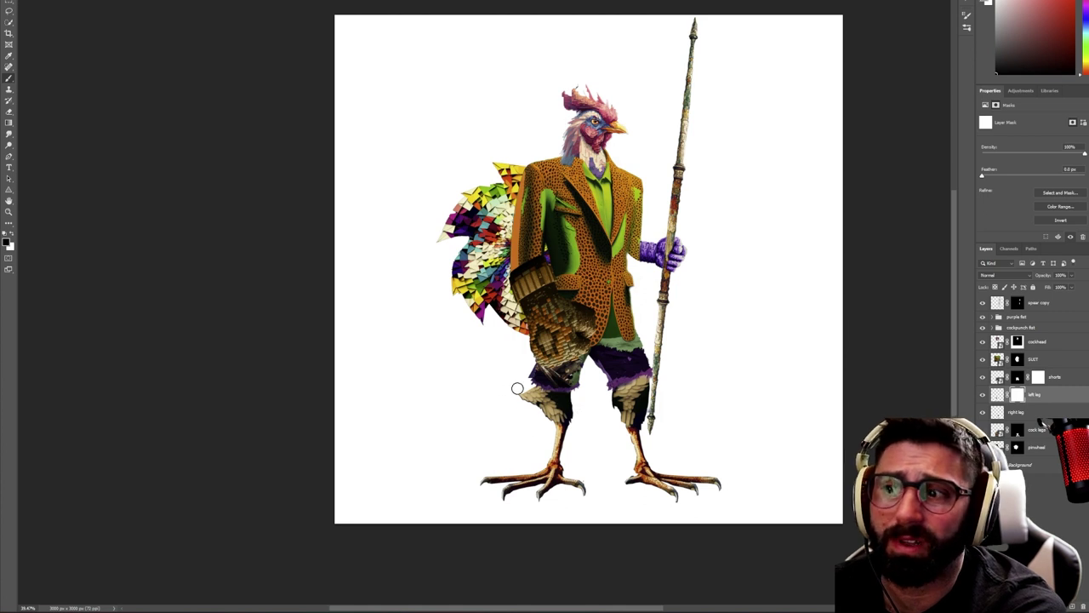
drag(526, 400, 535, 388)
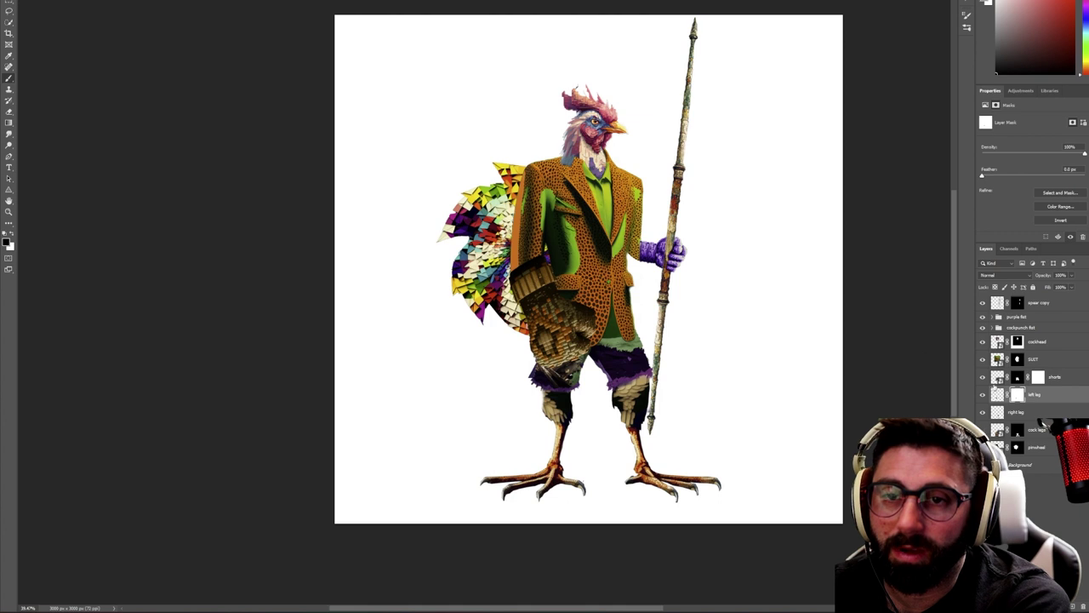
Shift the left leg slightly up and to the left, and mask out the bit protruding beside the shorts
key(ctrl+t)
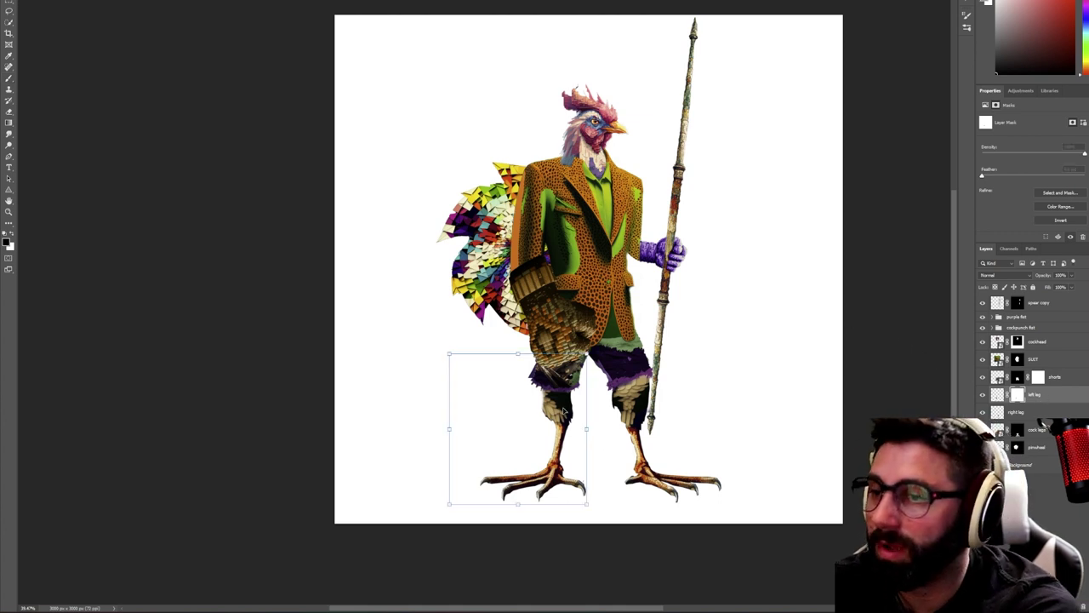
mouse_move(575, 398)
mouse_down()
mouse_move(572, 383)
mouse_move(561, 388)
mouse_up()
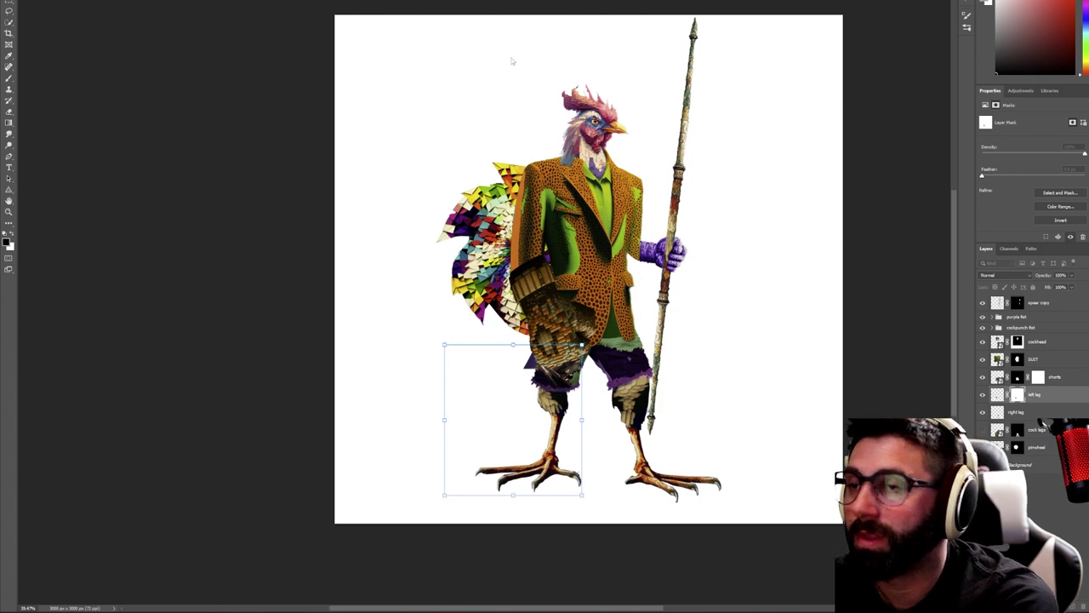
key(Return)
drag(532, 342, 523, 372)
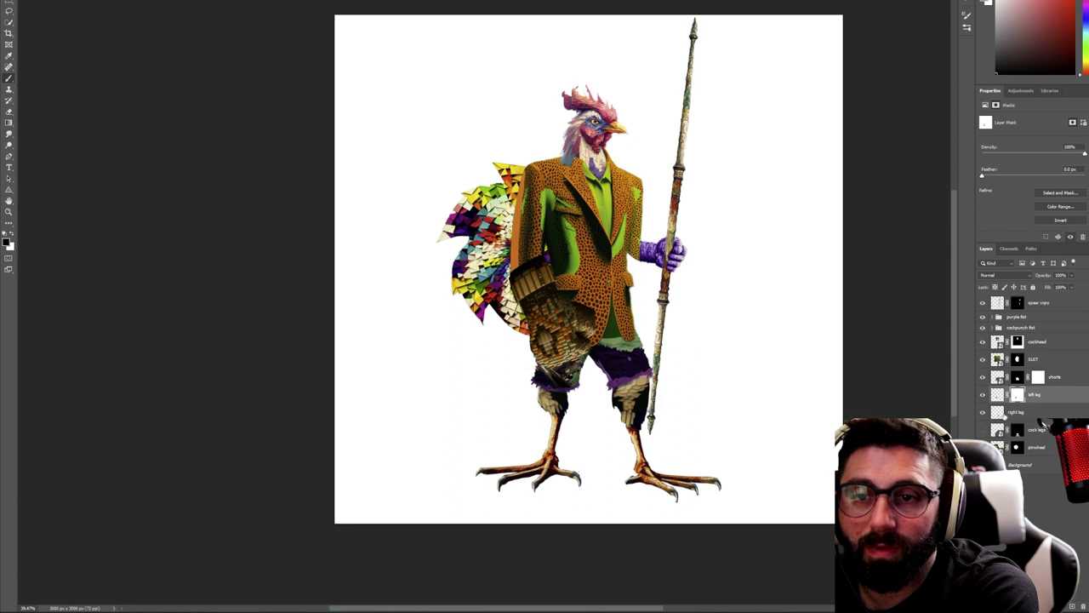
Shift the right leg slightly up beneath the shorts and add a layer mask to its layer
click(1003, 413)
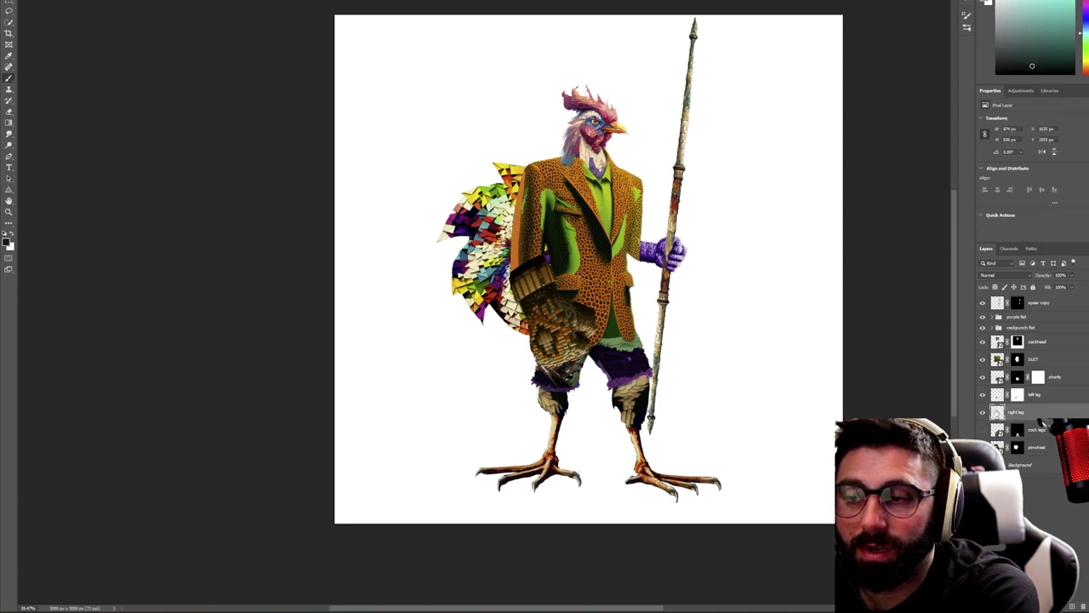
key(v)
drag(707, 416, 712, 405)
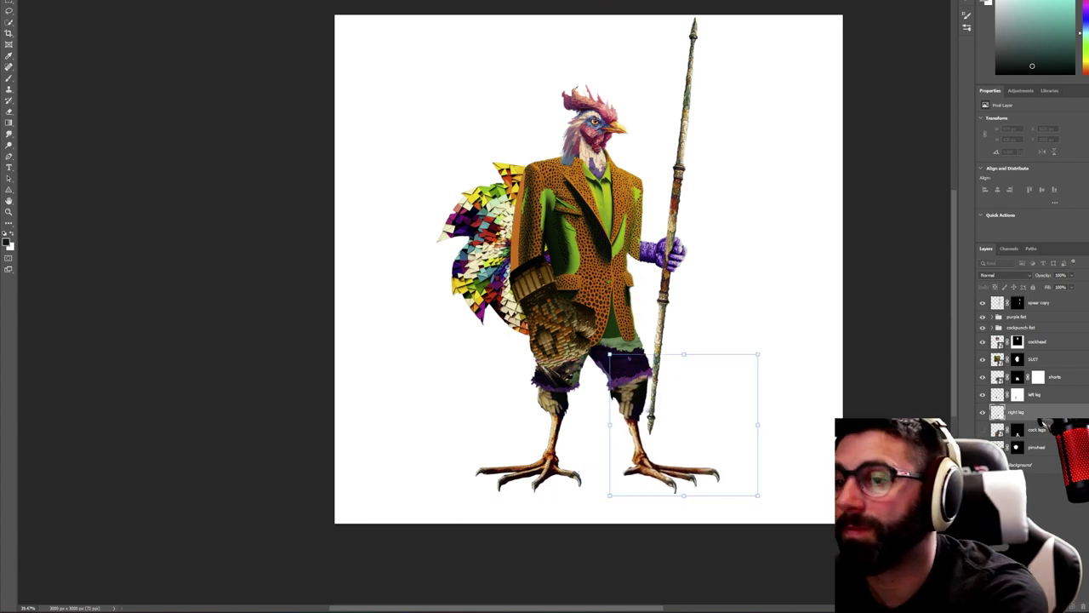
key(b)
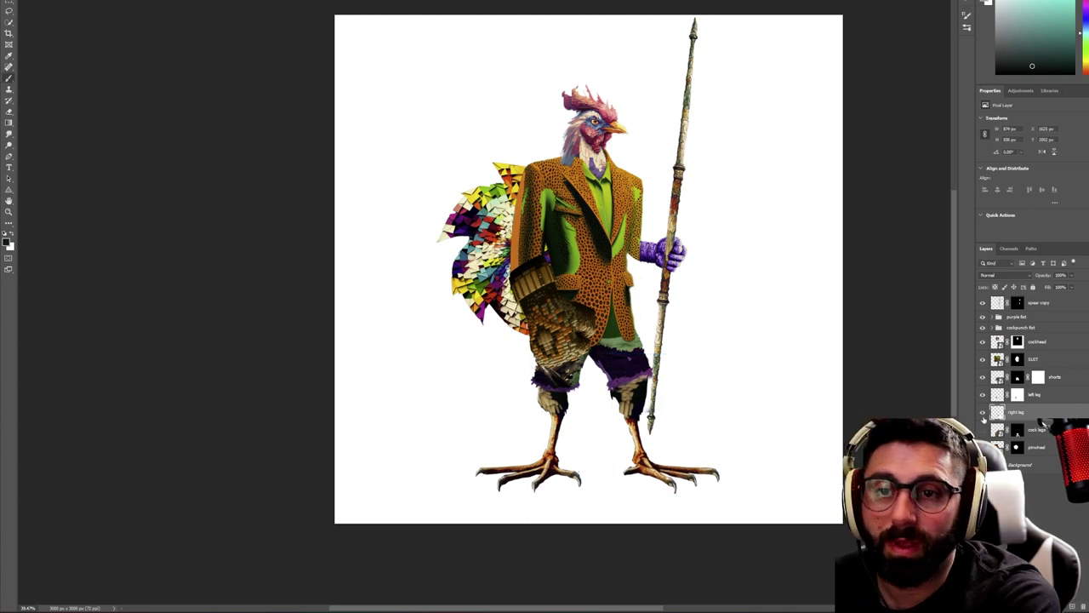
click(1036, 605)
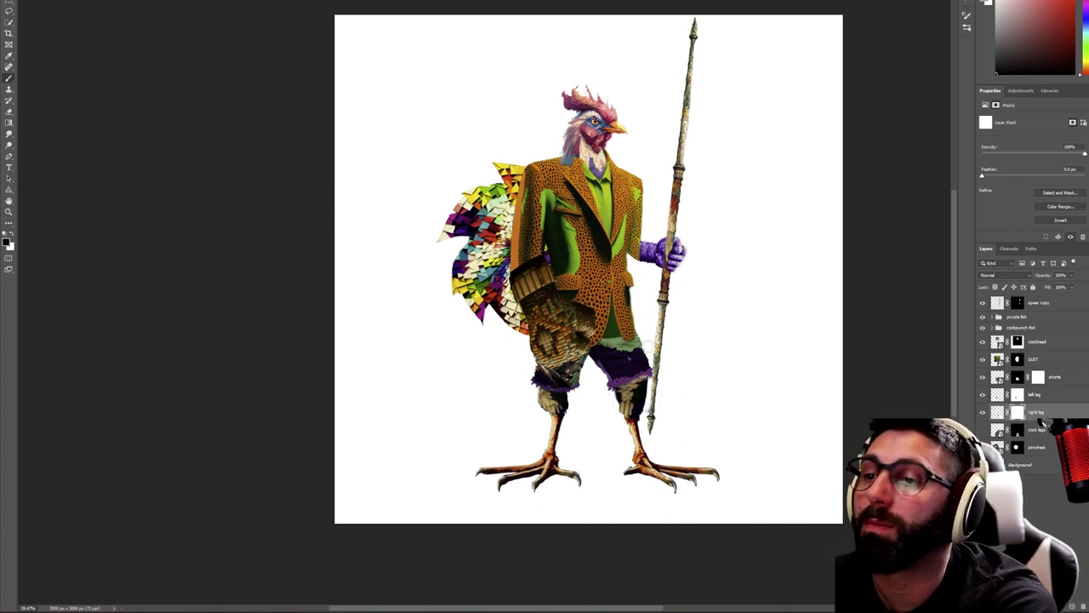
Paint black on the shorts mask to trim the right hem's outer edge near the spear and clear the haze beside the right leg
key(z)
drag(718, 328, 740, 355)
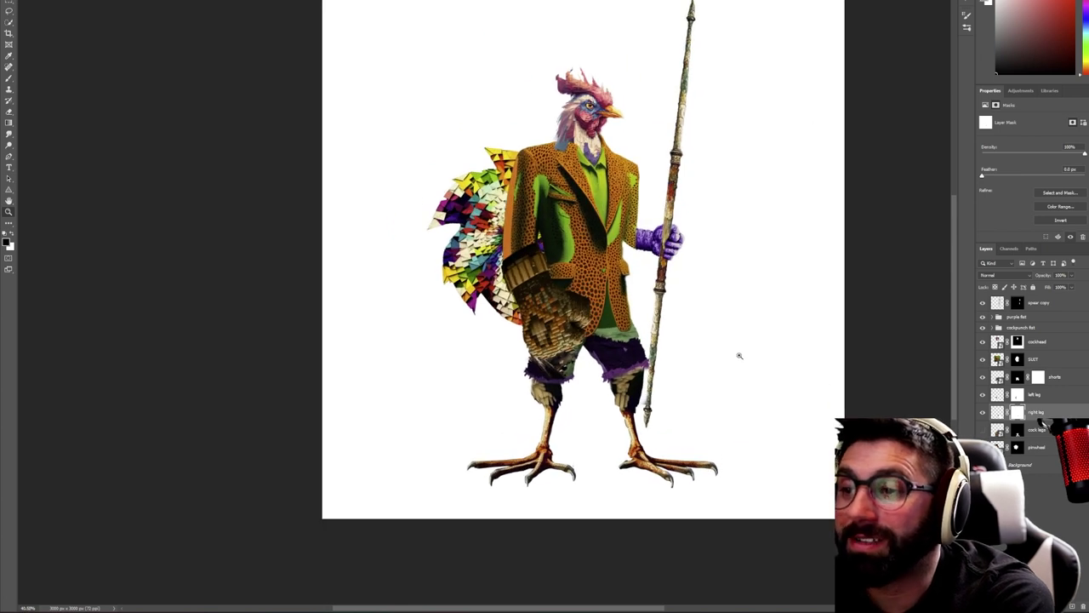
alt+click(740, 356)
click(745, 361)
key(b)
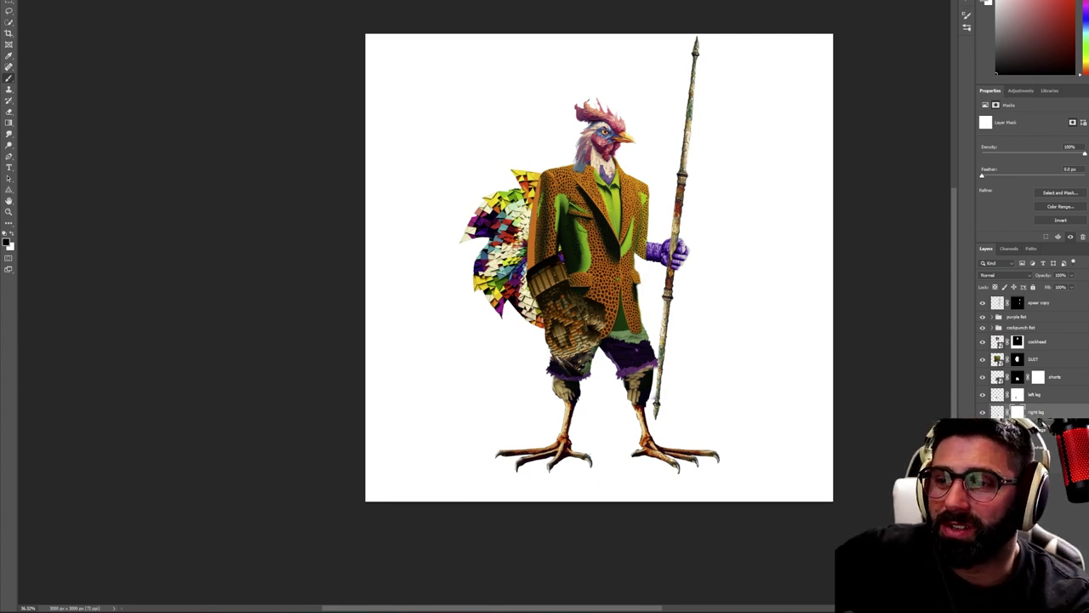
key(z)
drag(664, 406, 710, 382)
key(b)
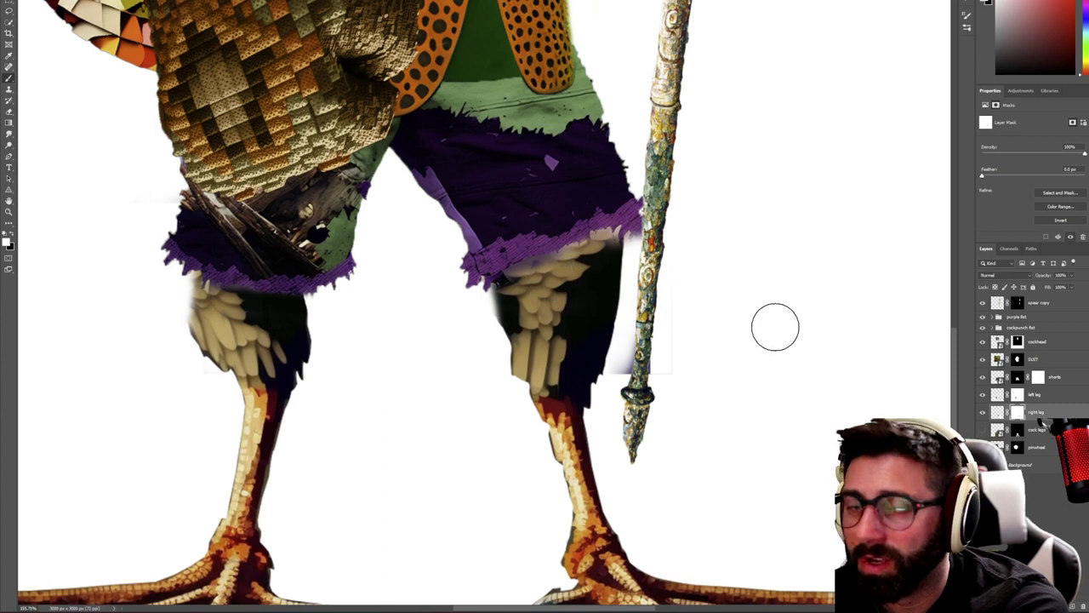
click(1023, 377)
mouse_move(533, 236)
mouse_down()
mouse_move(557, 265)
mouse_move(535, 272)
mouse_up()
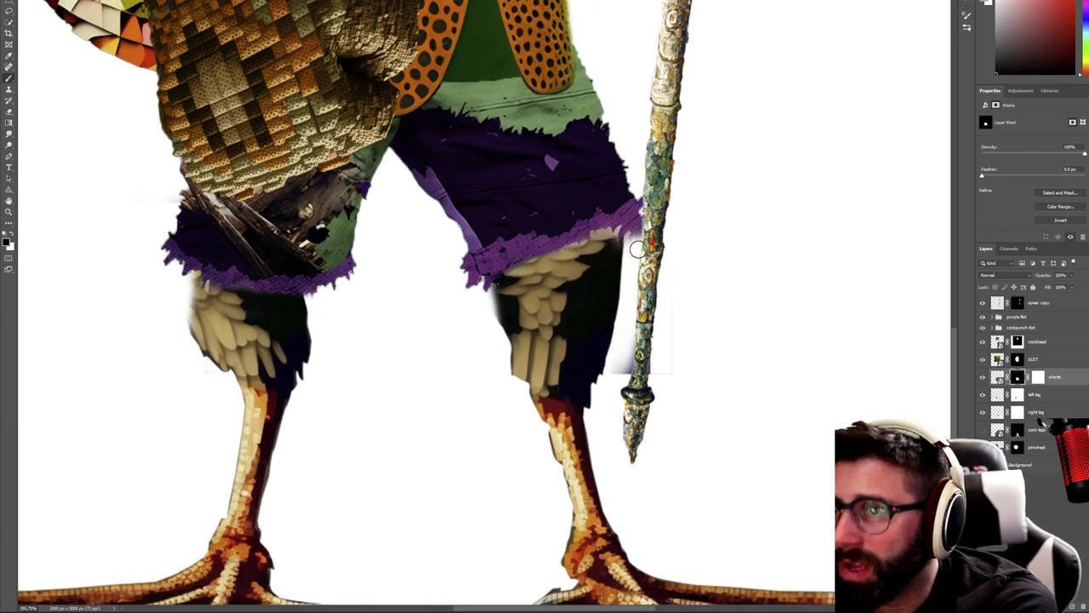
mouse_move(630, 245)
mouse_down()
mouse_move(637, 184)
mouse_move(643, 221)
mouse_up()
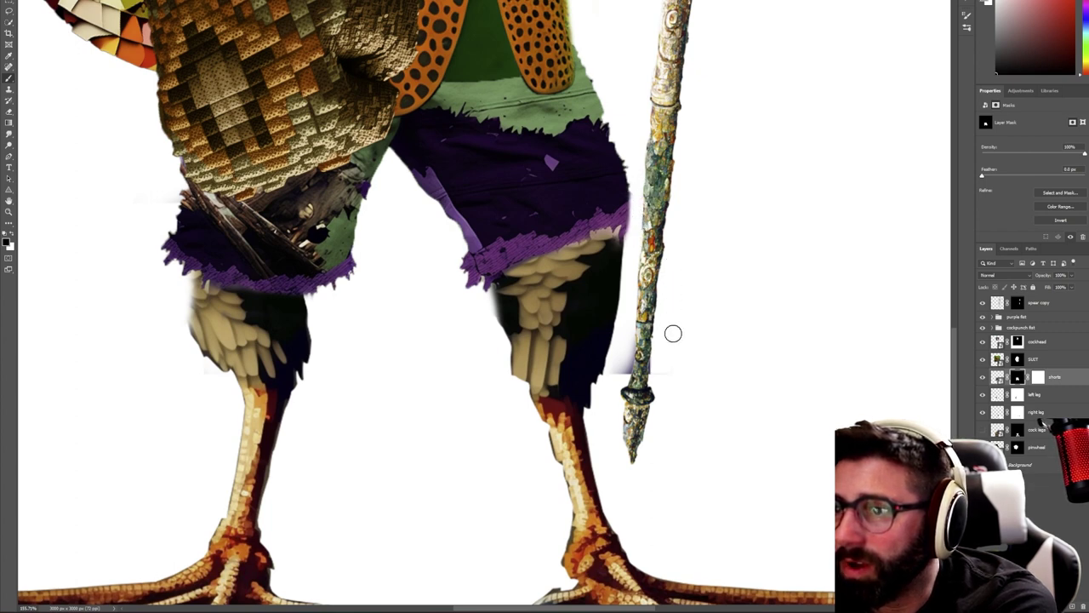
mouse_move(653, 393)
mouse_down()
mouse_move(639, 348)
mouse_move(636, 396)
mouse_move(616, 365)
mouse_up()
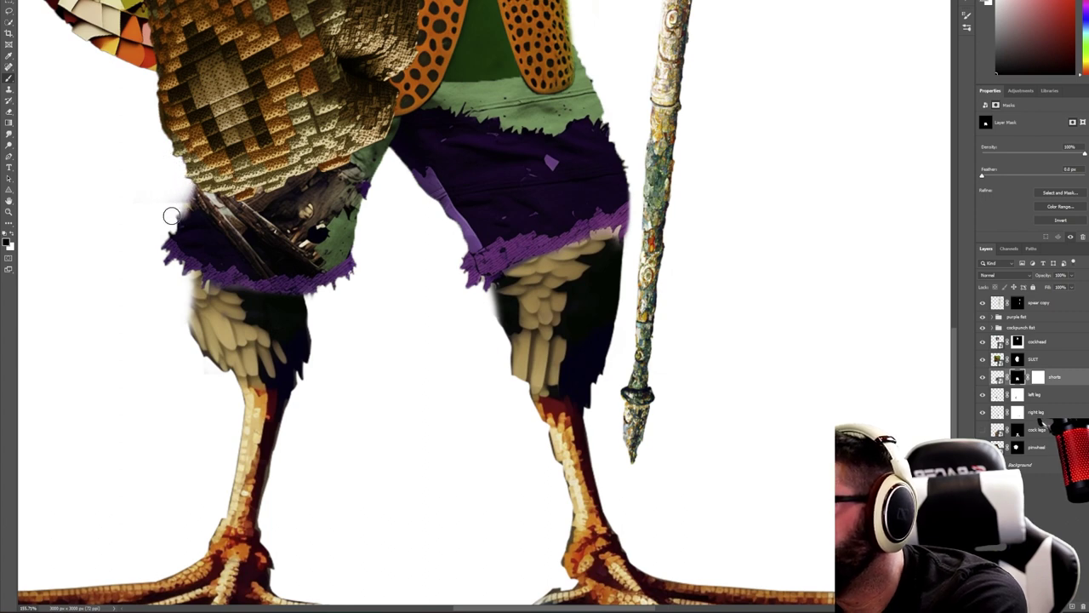
Trim the outer edge of the left shorts leg on the shorts mask, and paint back the left leg's outer feathers on its mask
mouse_move(177, 201)
mouse_down()
mouse_move(163, 269)
mouse_move(181, 186)
mouse_up()
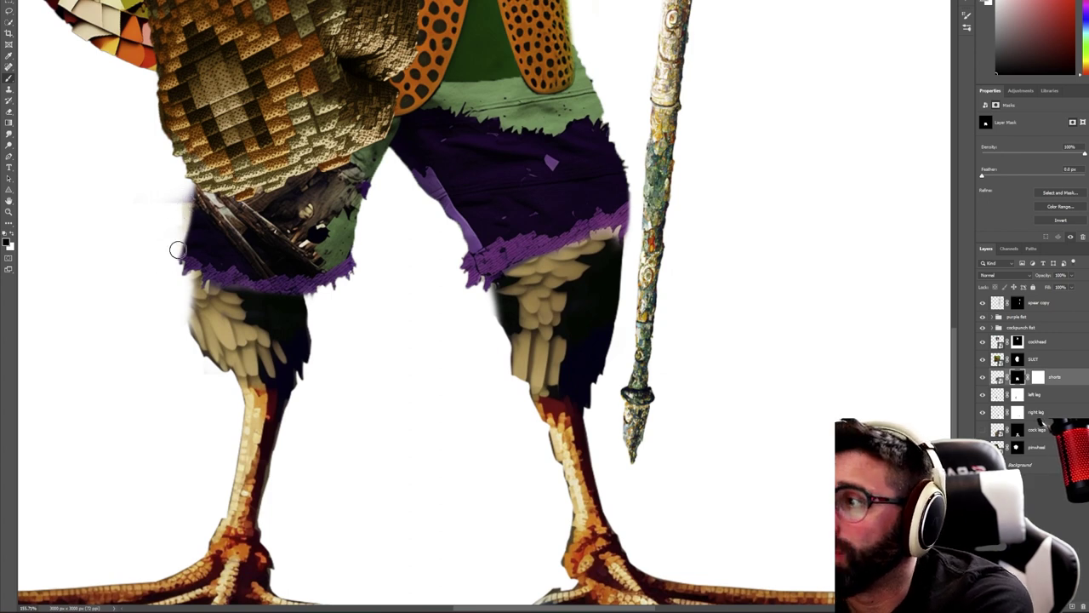
drag(177, 249, 170, 247)
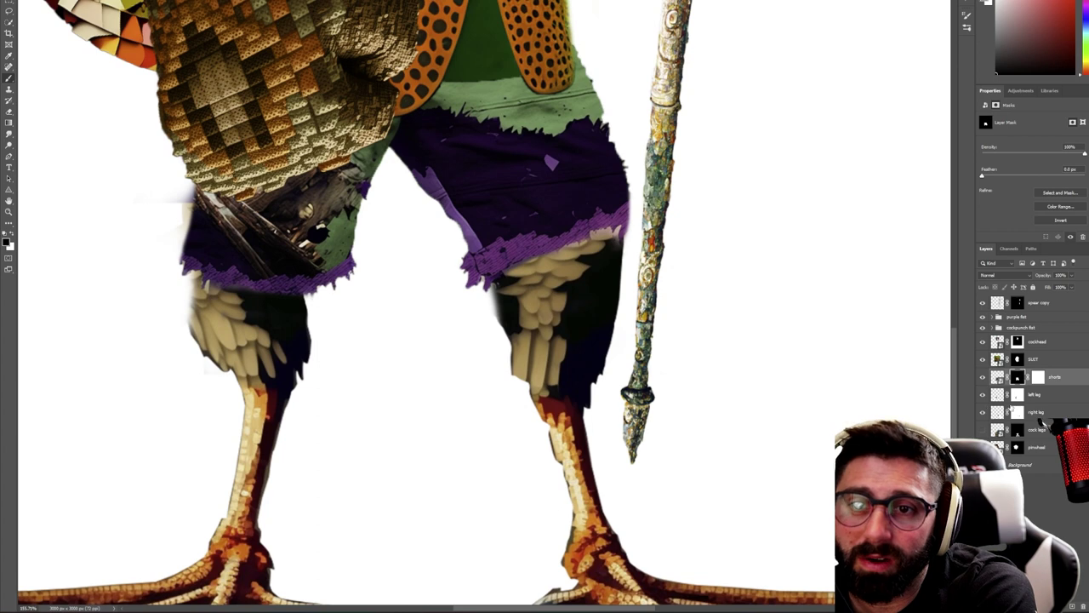
click(1017, 395)
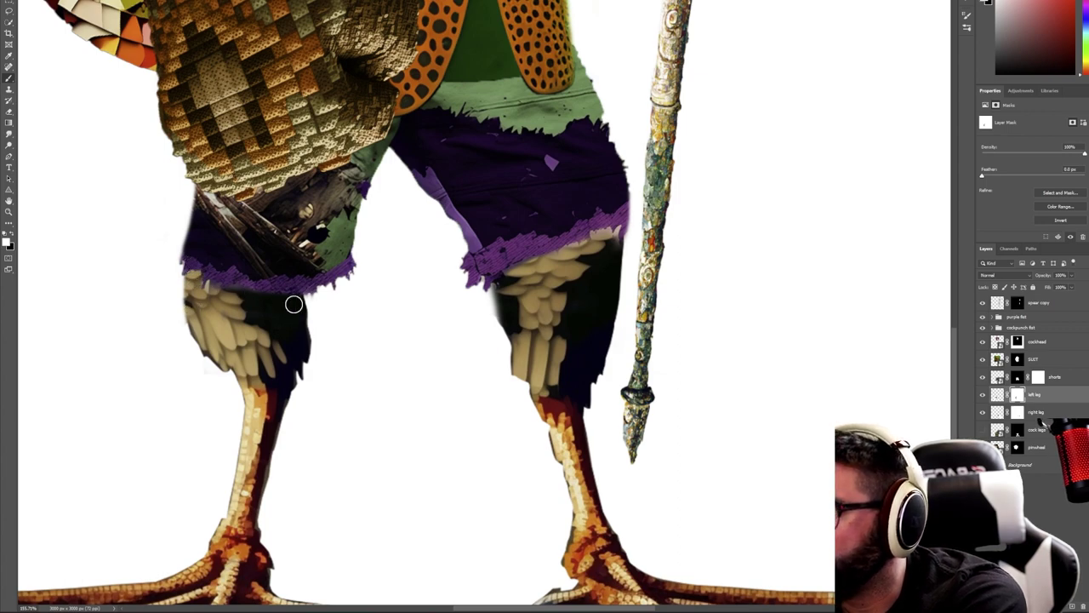
Activate the right leg mask and examine how the feathers meet the shorts hem and how the whole figure looks
key(z)
mouse_move(575, 326)
mouse_down()
mouse_move(485, 315)
mouse_move(600, 280)
mouse_up()
key(b)
click(1037, 412)
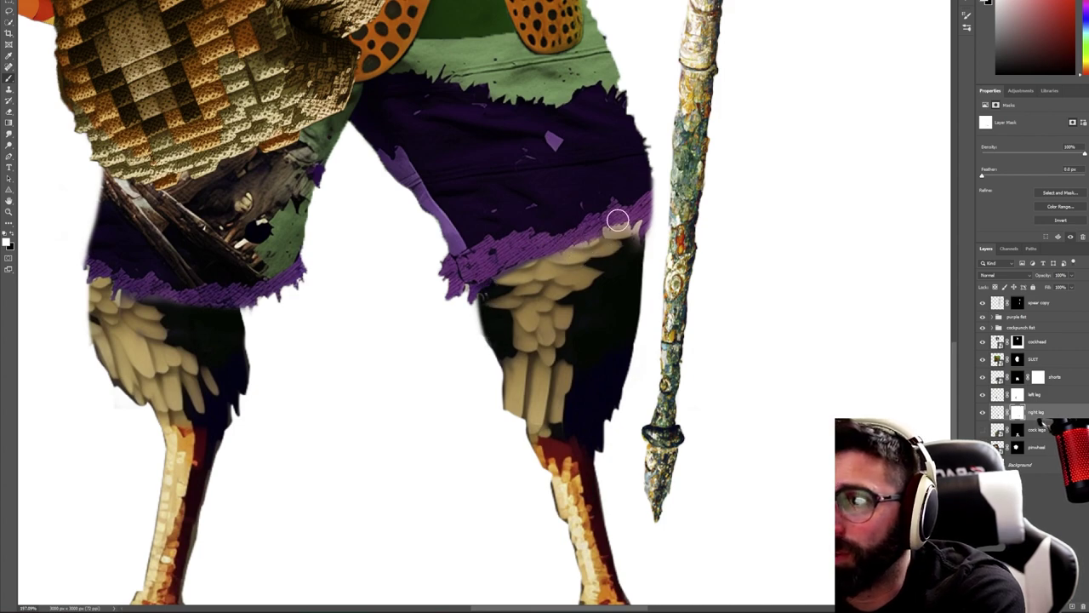
key(z)
scroll(596, 252, down, 8)
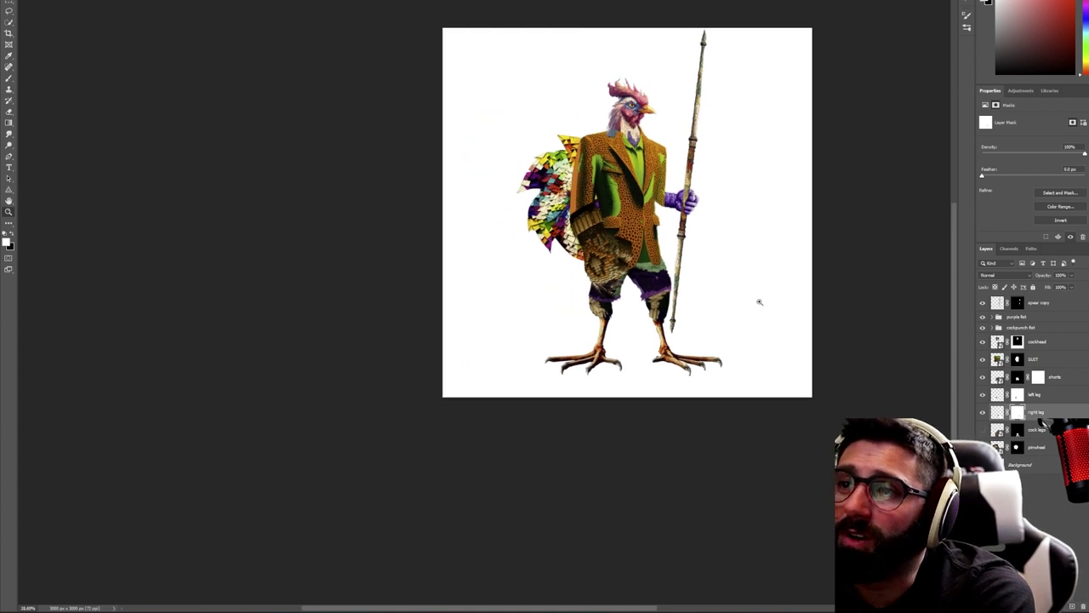
click(778, 293)
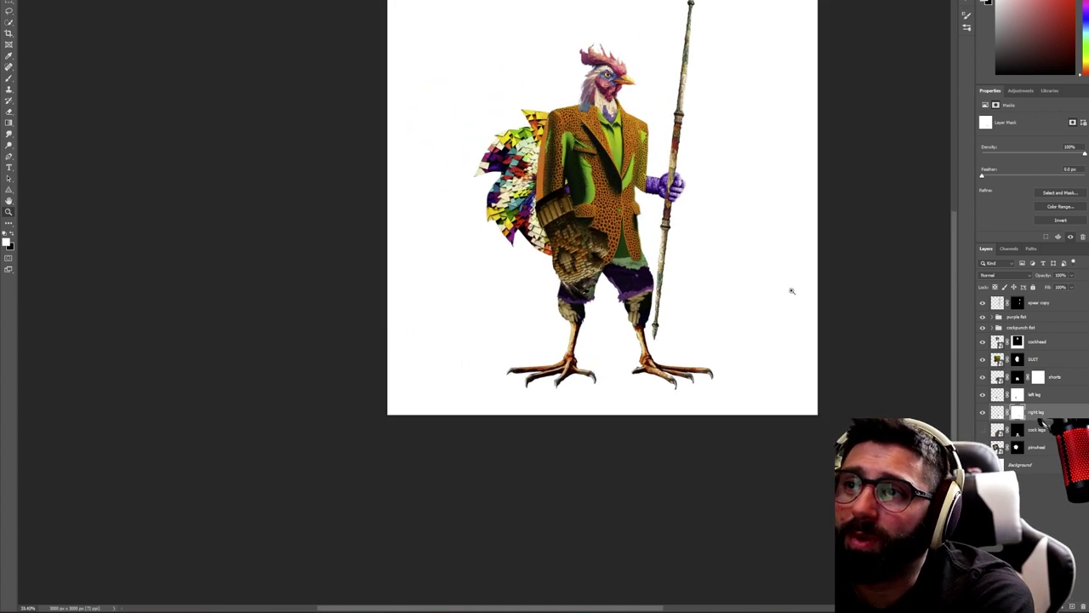
key(b)
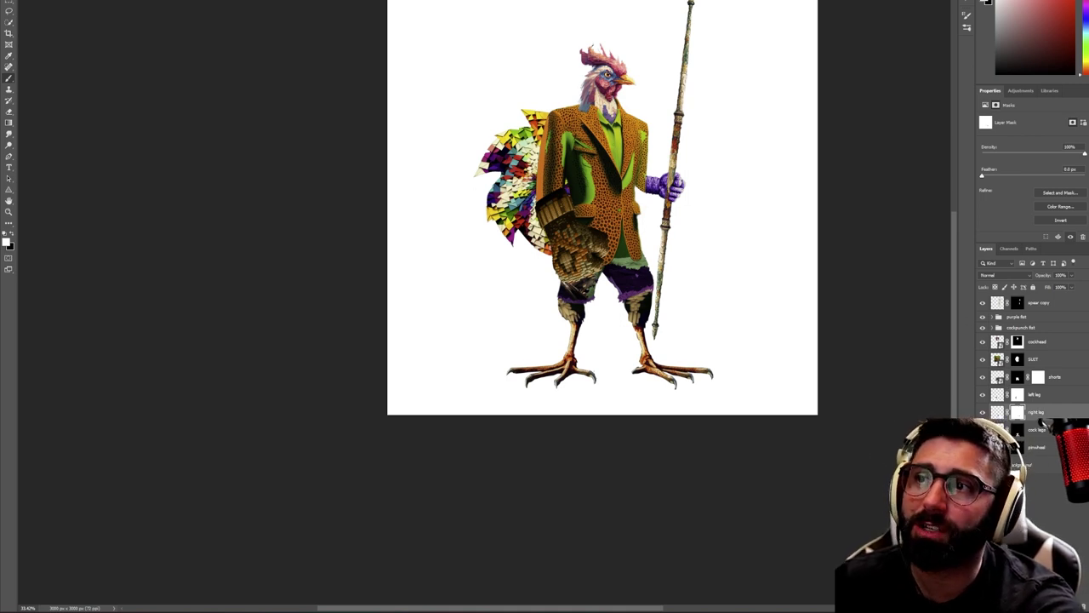
Create a new layer directly above the pinwheel tail and set the foreground colour to dark brown 18140d
click(1036, 452)
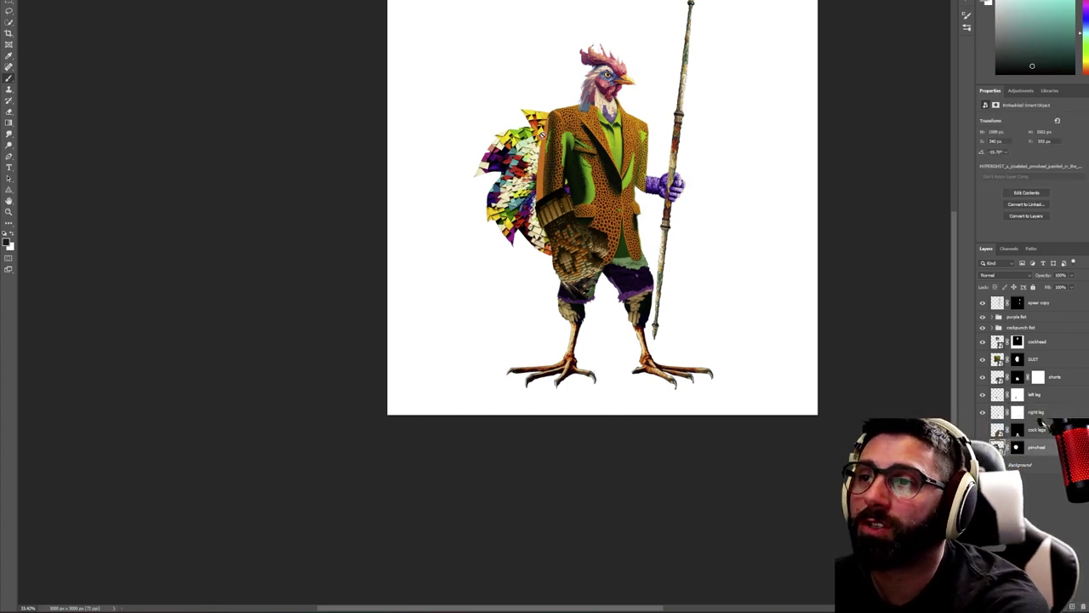
click(1073, 605)
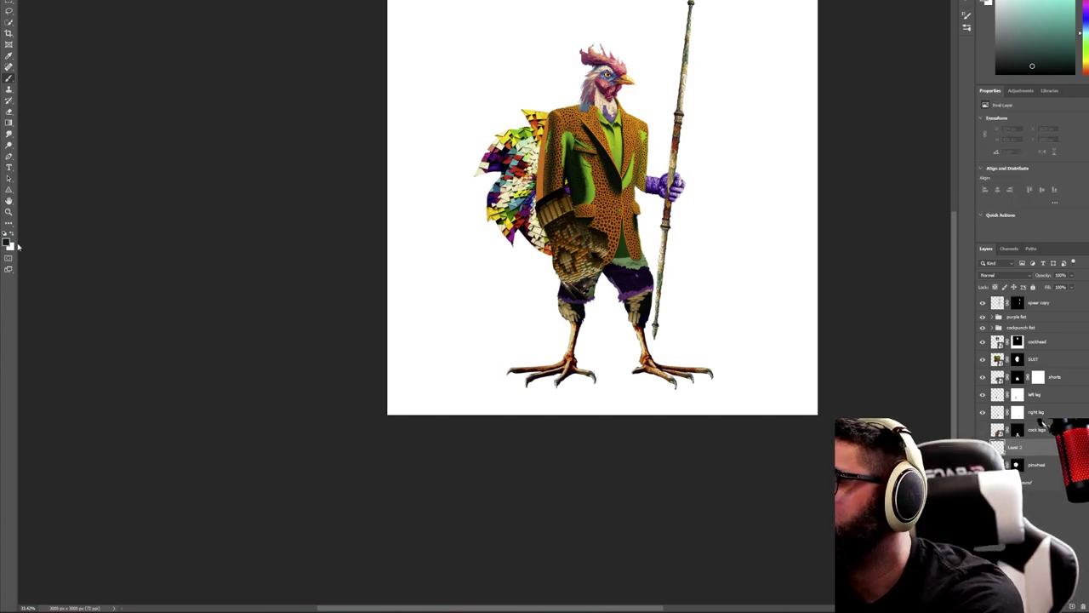
key(z)
drag(559, 147, 647, 148)
key(b)
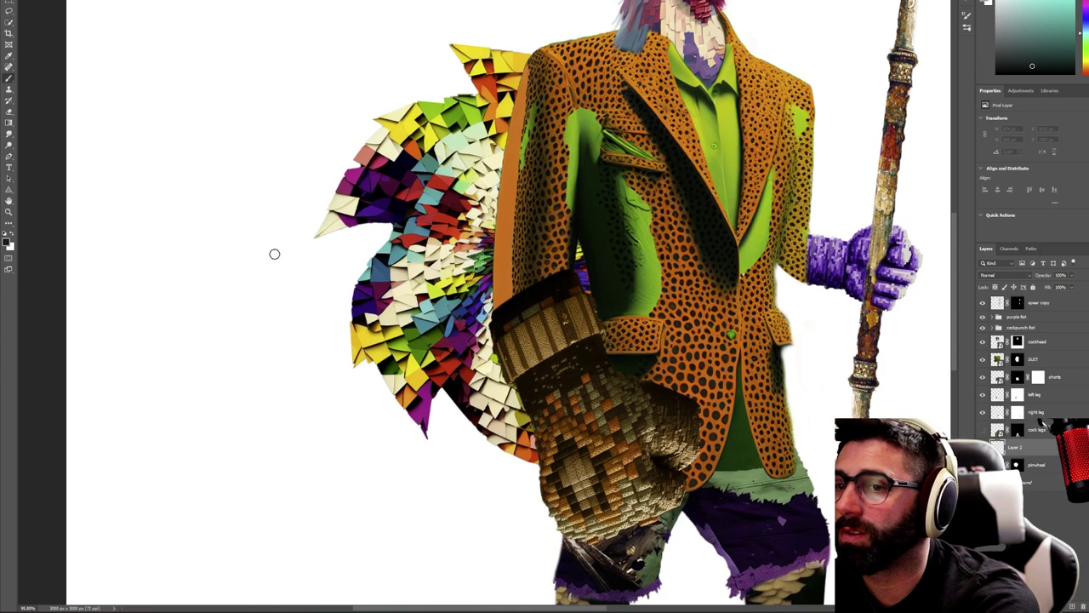
click(10, 245)
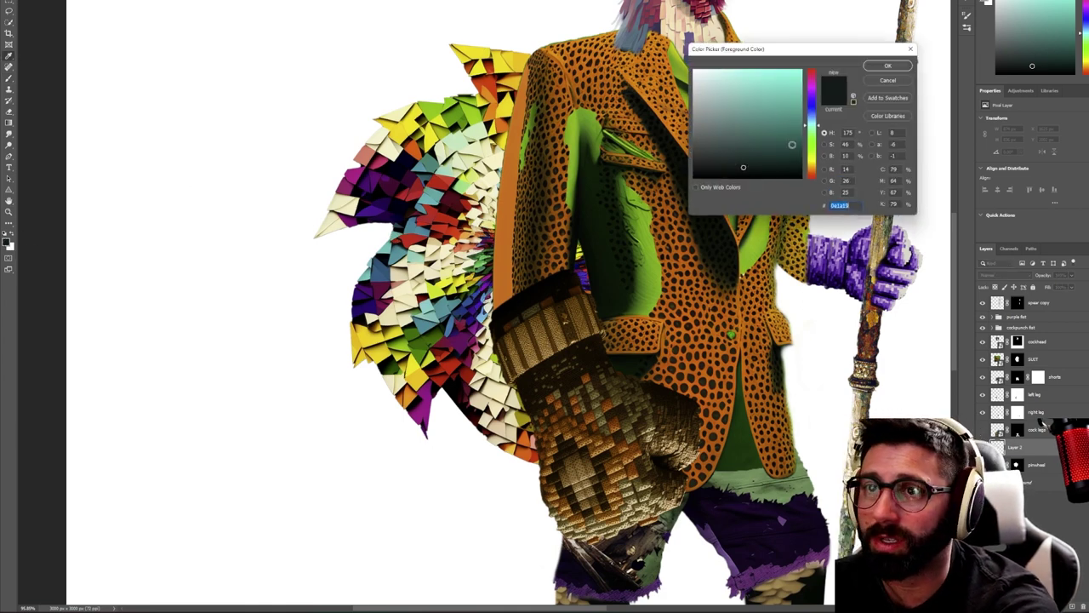
drag(813, 167, 819, 171)
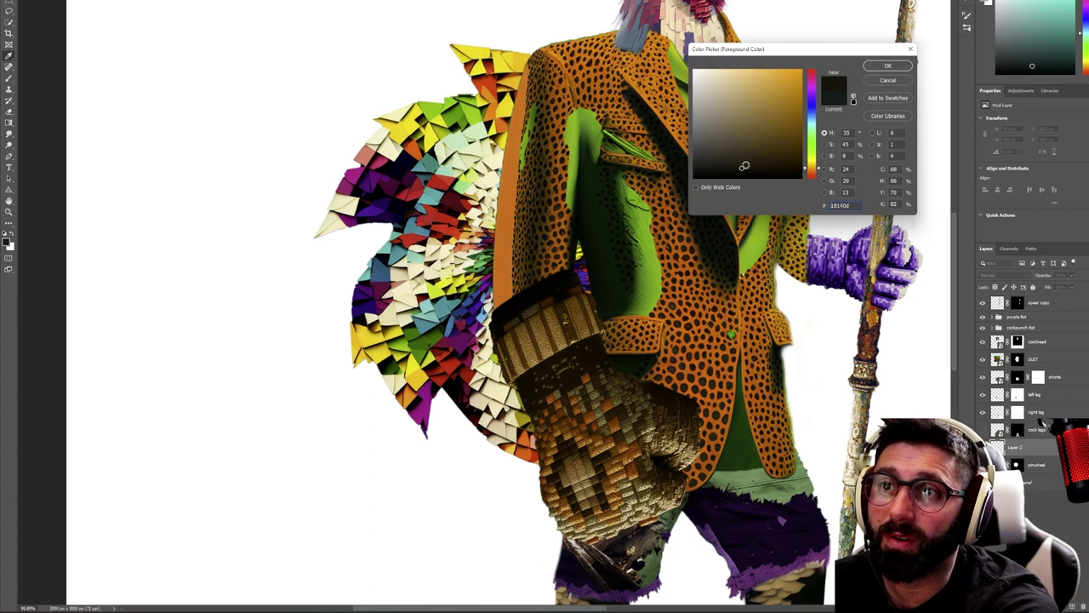
click(884, 65)
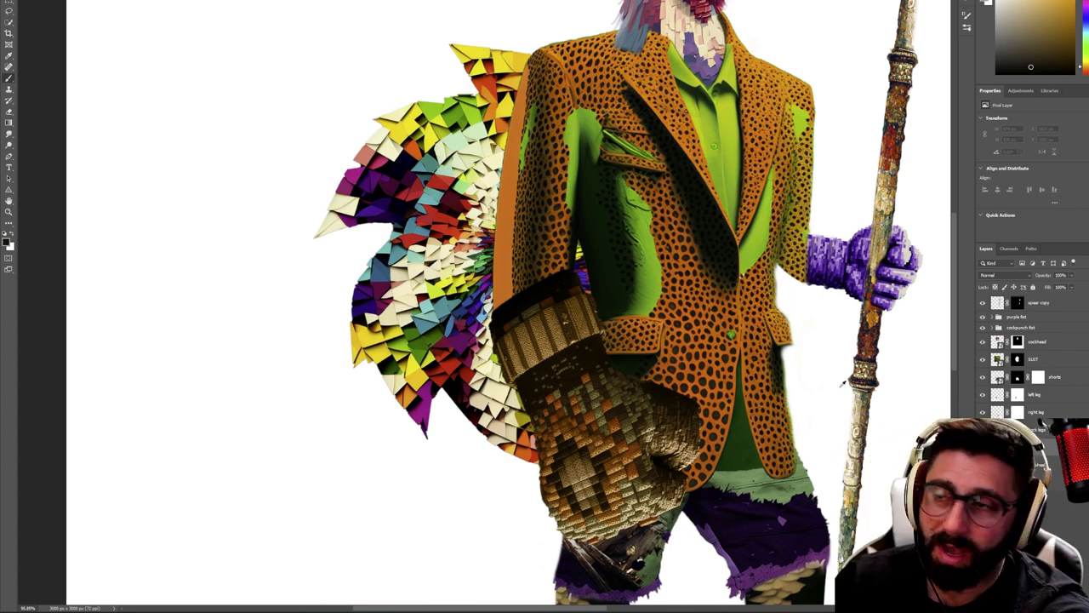
Brush a soft dark shadow onto the tail along the back edge of the jacket sleeve and the brick-textured fist
mouse_move(516, 102)
mouse_down()
mouse_move(513, 111)
mouse_move(520, 77)
mouse_move(497, 260)
mouse_up()
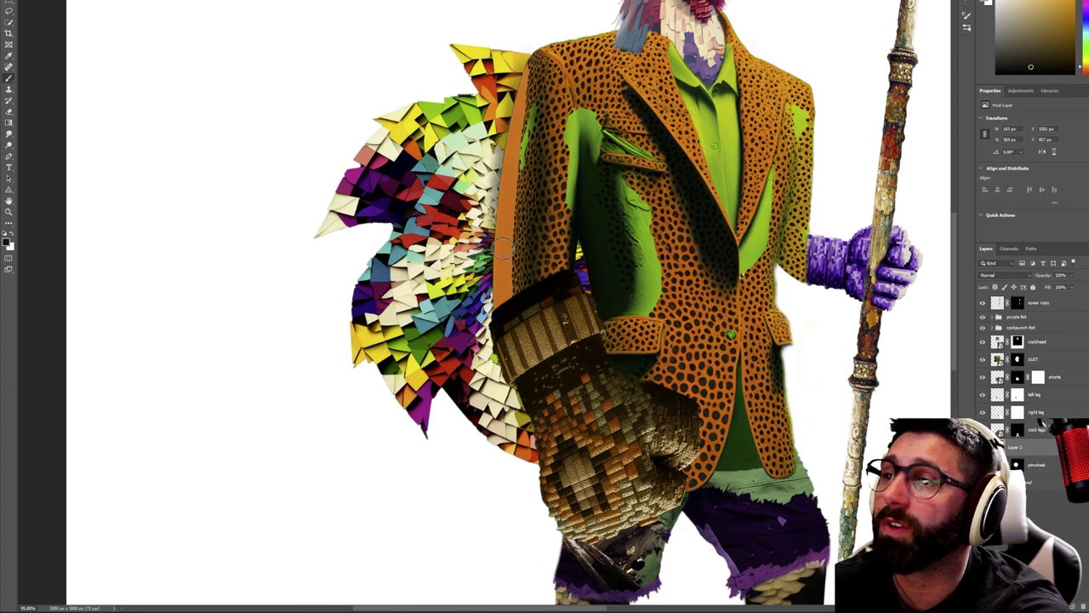
mouse_move(498, 260)
mouse_down()
mouse_move(499, 309)
mouse_move(497, 283)
mouse_move(510, 294)
mouse_move(505, 265)
mouse_move(499, 354)
mouse_move(488, 330)
mouse_move(517, 399)
mouse_move(489, 351)
mouse_move(517, 397)
mouse_move(505, 352)
mouse_move(550, 452)
mouse_move(524, 392)
mouse_move(546, 472)
mouse_move(517, 410)
mouse_up()
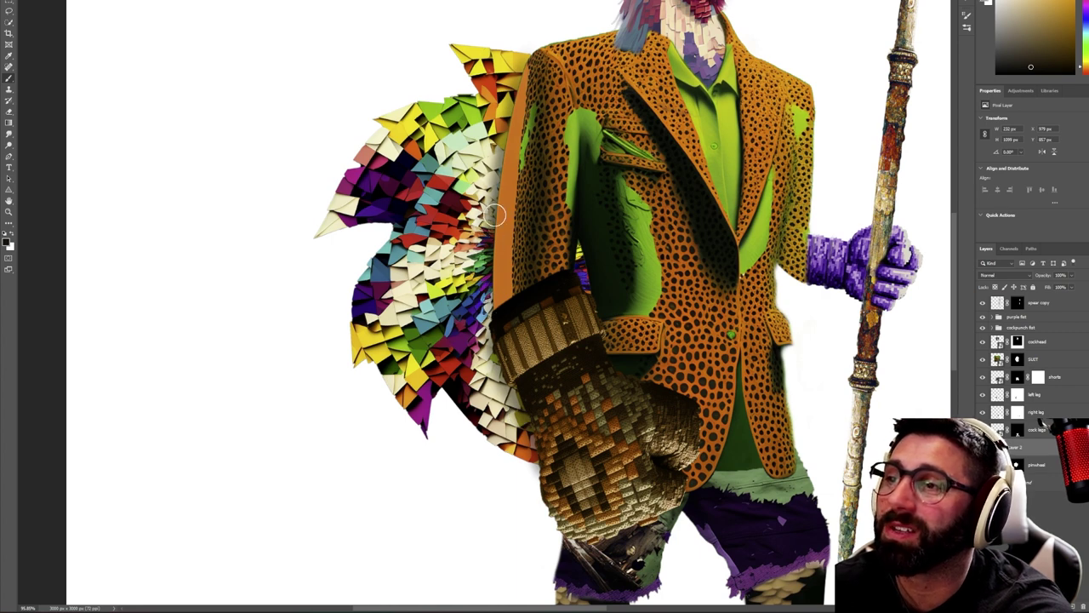
mouse_move(499, 203)
mouse_down()
mouse_move(495, 316)
mouse_move(531, 439)
mouse_move(553, 406)
mouse_up()
key(z)
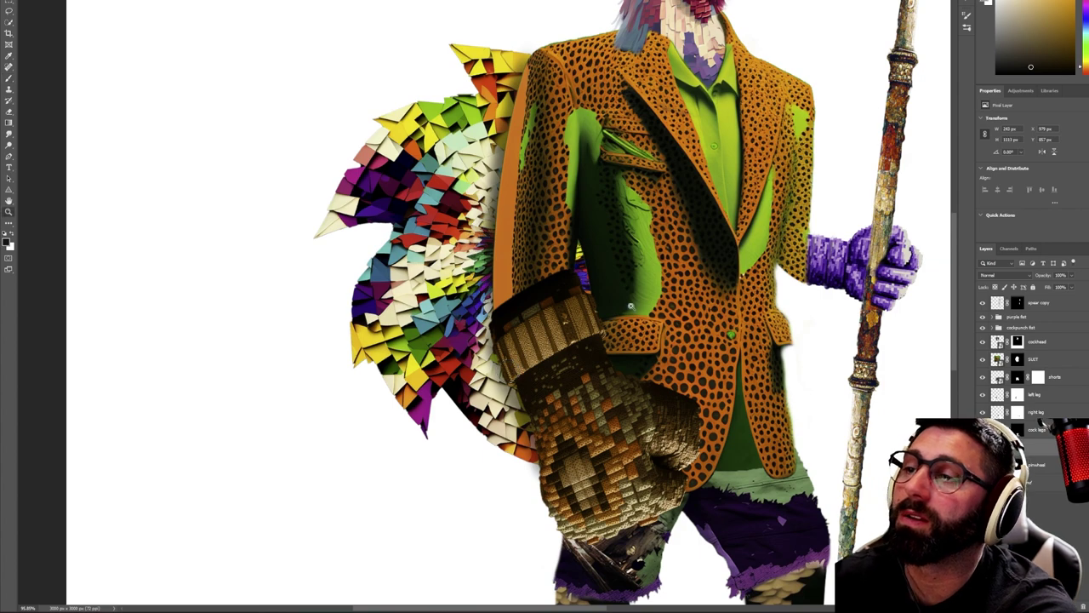
key(ctrl+0)
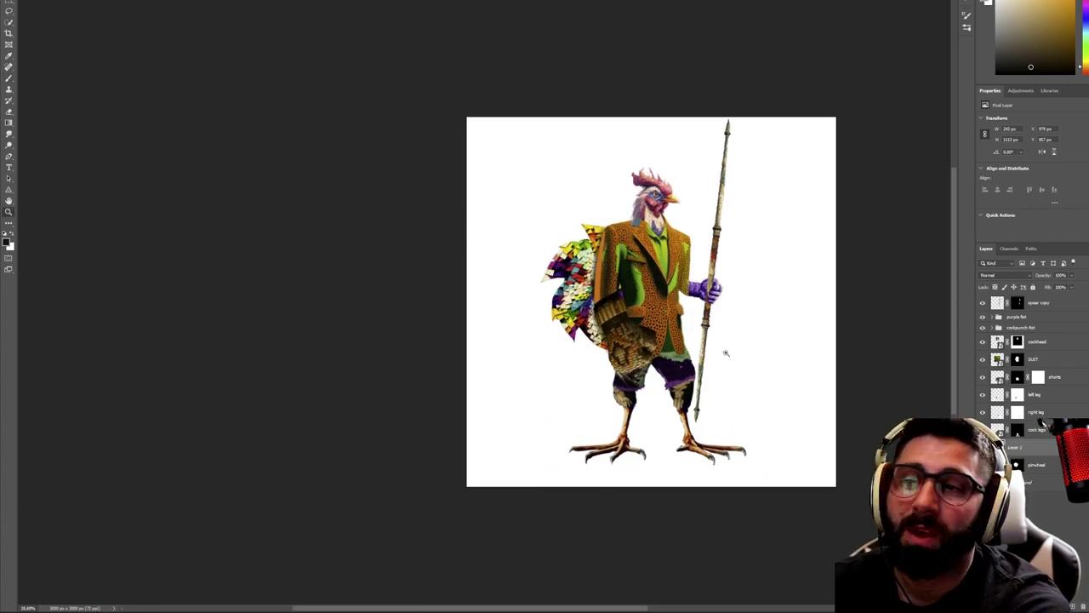
Create a new layer above the SUIT layer and brush a soft dark shadow around the brick-textured fist over the jacket and shorts
mouse_move(648, 381)
mouse_down()
mouse_move(684, 348)
mouse_move(679, 319)
mouse_move(672, 333)
mouse_up()
key(b)
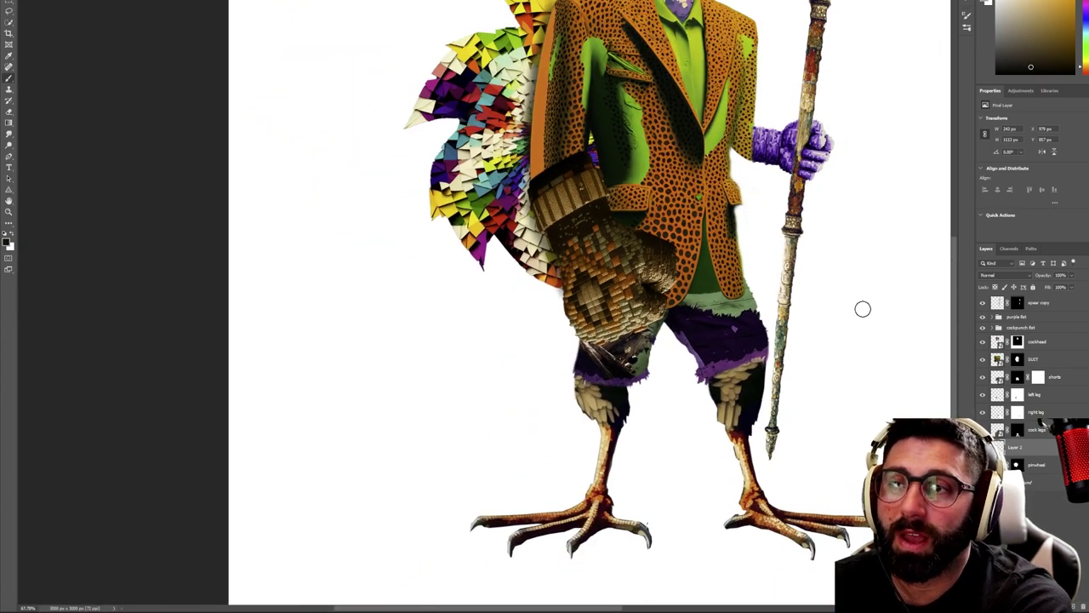
click(1048, 361)
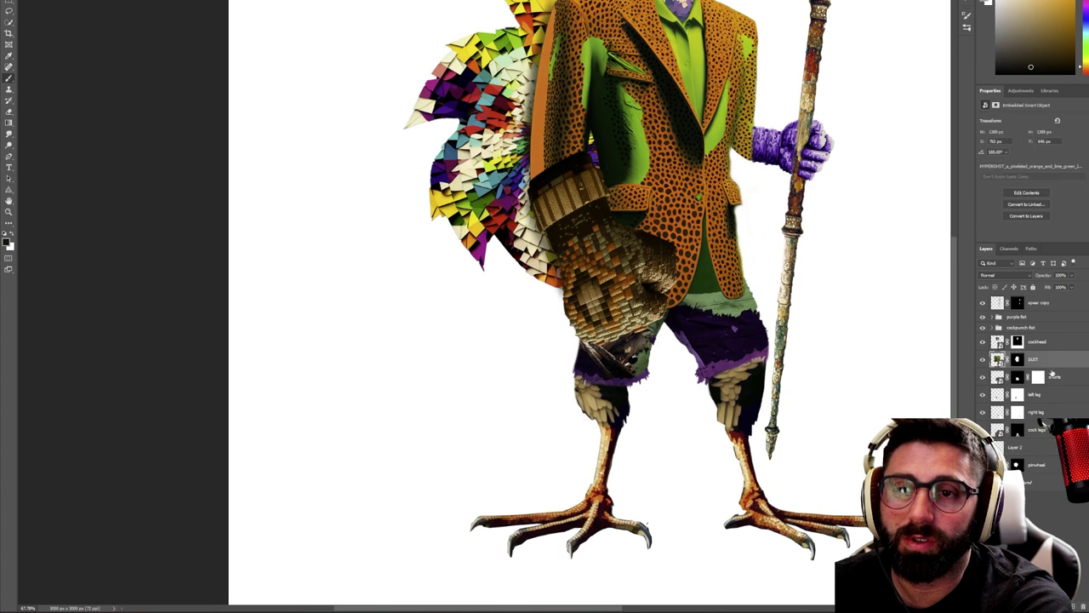
click(1076, 606)
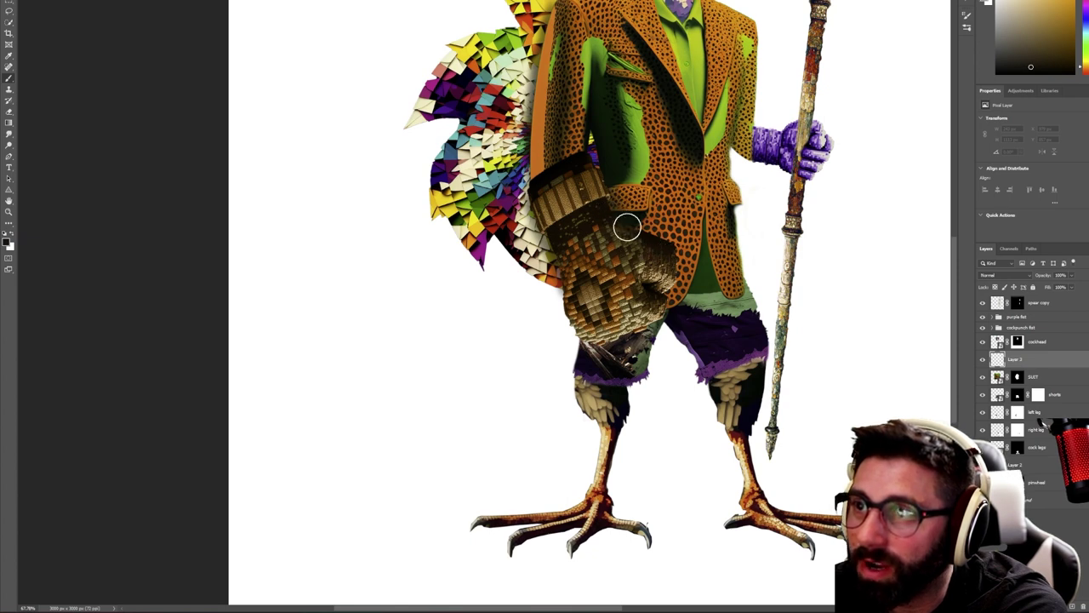
drag(666, 249, 678, 255)
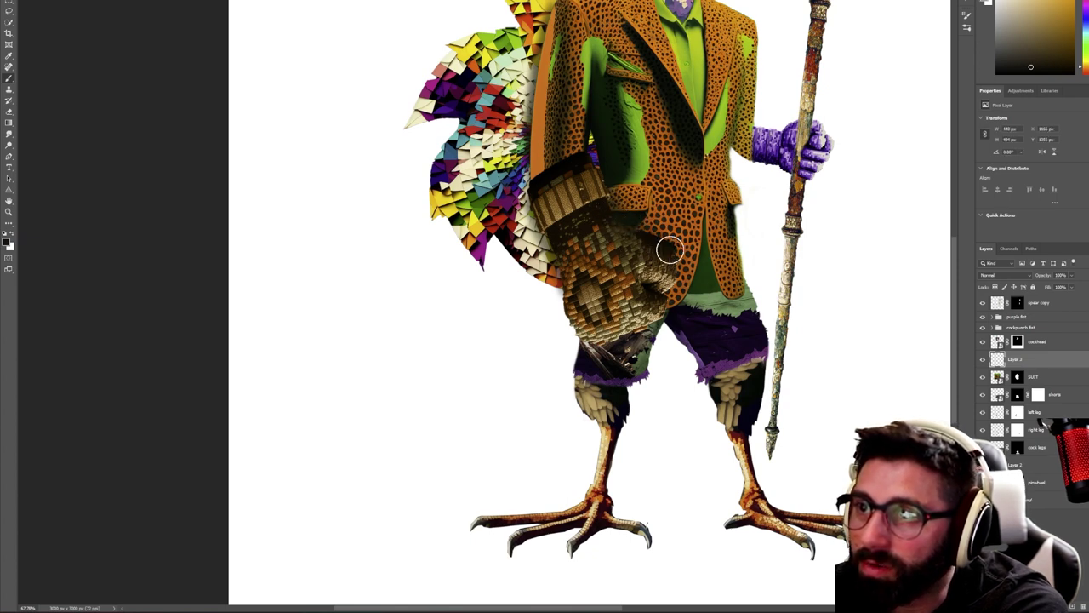
mouse_move(676, 297)
mouse_down()
mouse_move(672, 306)
mouse_move(661, 284)
mouse_move(645, 315)
mouse_up()
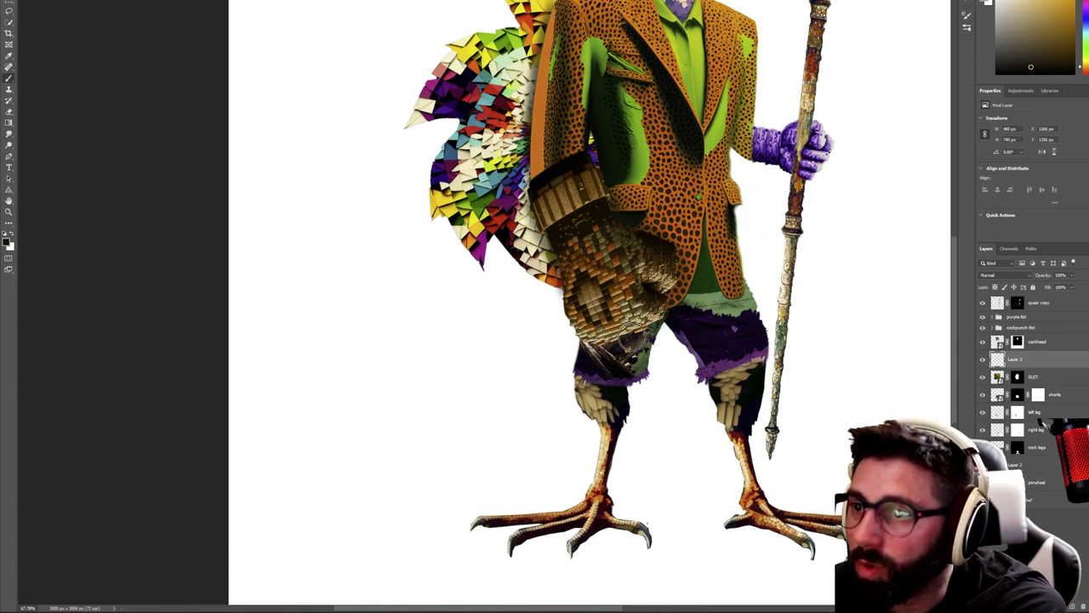
mouse_move(633, 327)
mouse_down()
mouse_move(605, 343)
mouse_move(614, 332)
mouse_up()
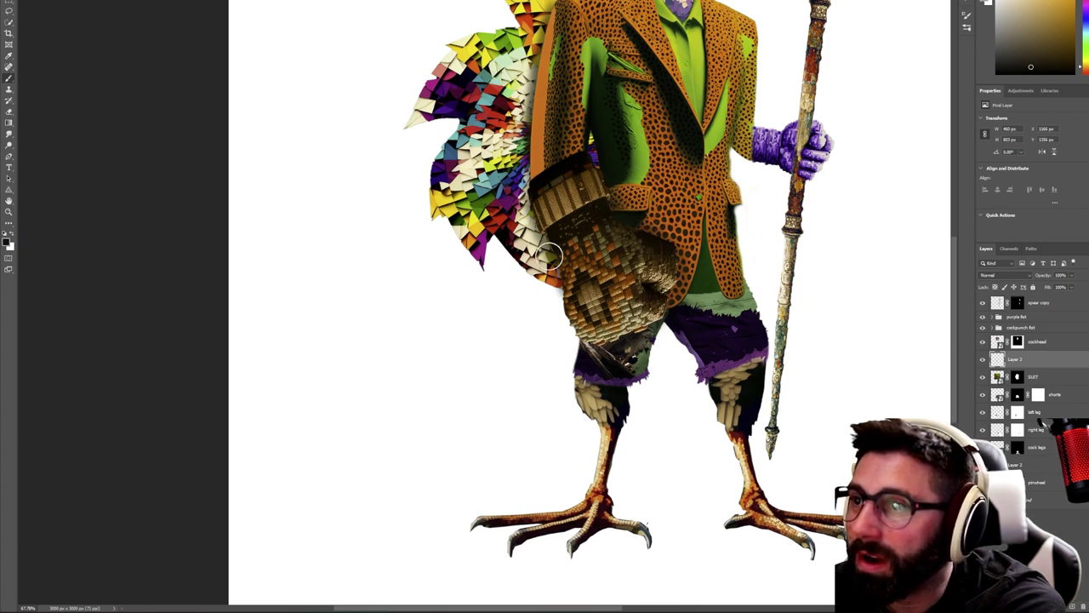
mouse_move(560, 288)
mouse_down()
mouse_move(538, 175)
mouse_move(571, 186)
mouse_move(589, 176)
mouse_move(616, 241)
mouse_up()
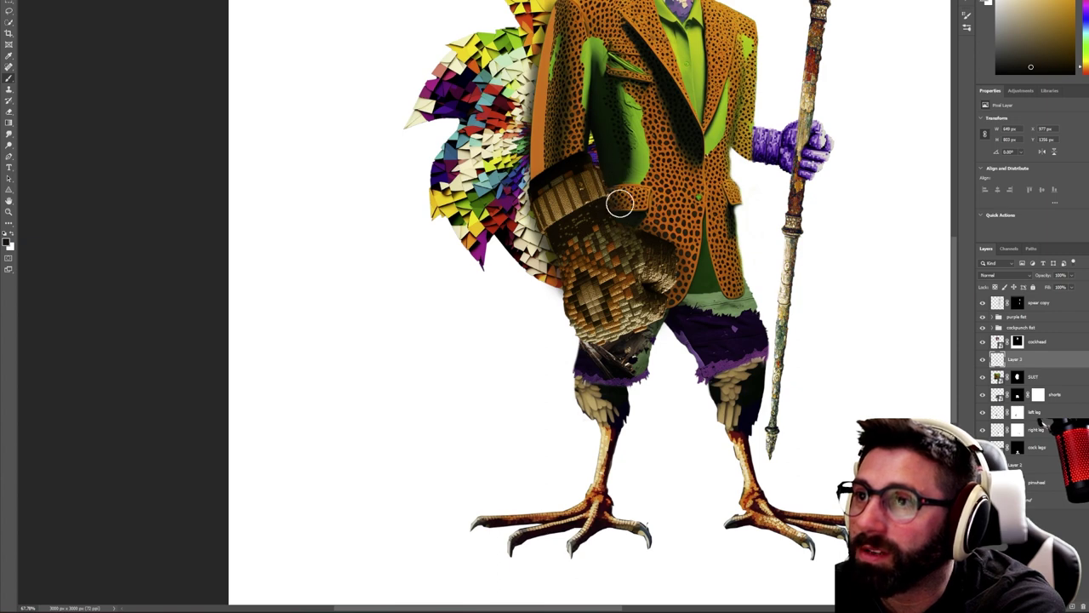
key(z)
mouse_move(730, 213)
mouse_down()
mouse_move(743, 268)
mouse_move(706, 276)
mouse_move(728, 258)
mouse_move(719, 241)
mouse_up()
click(803, 205)
key(b)
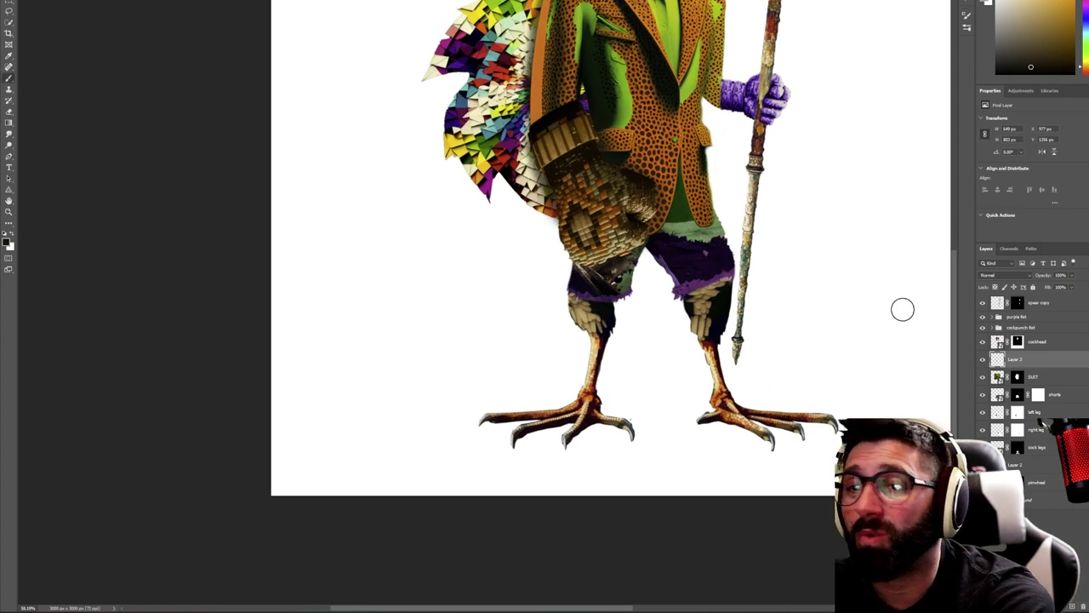
Create a new layer above Layer 3 and brush a soft white highlight around the brick-textured fist and its cuff
key(ctrl+shift+alt+n)
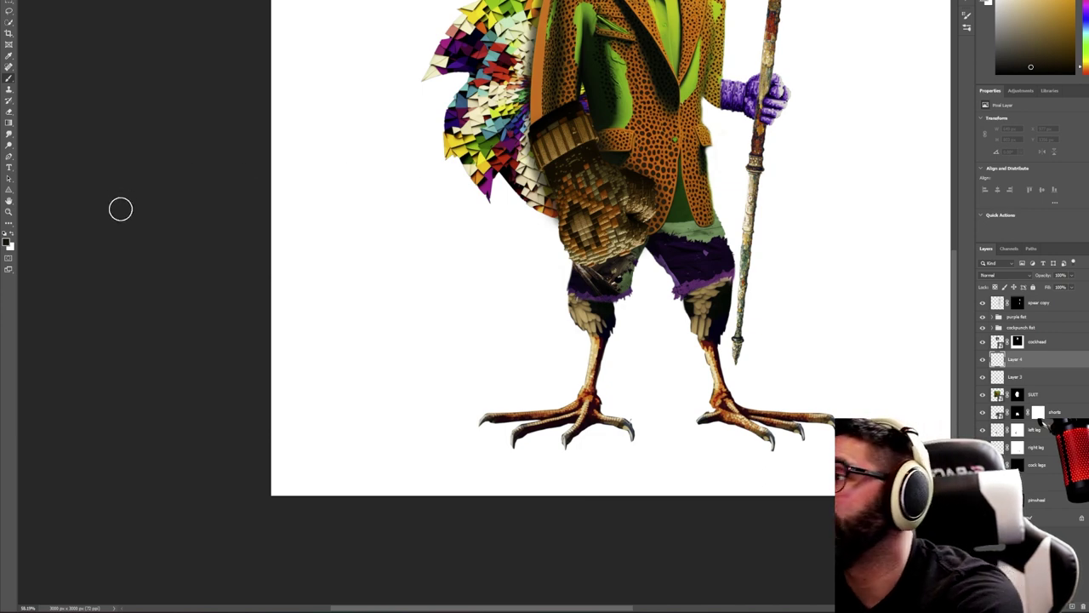
click(12, 239)
mouse_move(551, 136)
mouse_down()
mouse_move(540, 162)
mouse_move(568, 247)
mouse_move(614, 264)
mouse_move(597, 266)
mouse_move(634, 242)
mouse_move(653, 183)
mouse_move(579, 127)
mouse_move(588, 114)
mouse_move(537, 127)
mouse_move(538, 162)
mouse_move(521, 136)
mouse_move(541, 180)
mouse_move(516, 138)
mouse_move(561, 263)
mouse_move(615, 248)
mouse_up()
mouse_move(649, 211)
mouse_down()
mouse_move(636, 185)
mouse_move(642, 249)
mouse_move(661, 218)
mouse_move(620, 268)
mouse_move(641, 204)
mouse_move(620, 170)
mouse_move(643, 182)
mouse_move(661, 250)
mouse_up()
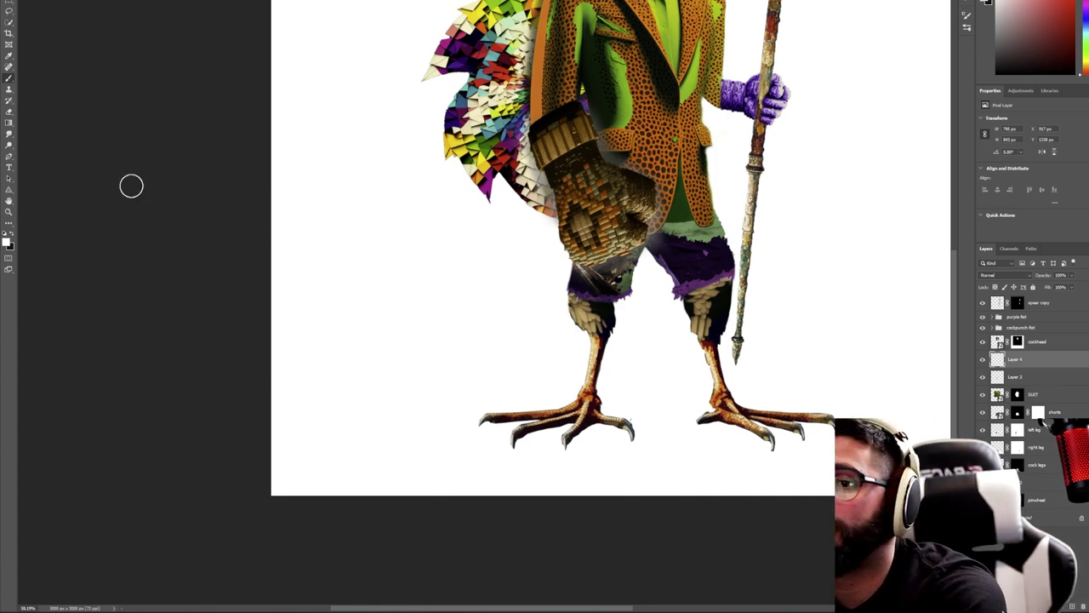
Set the foreground colour to yellow e5cd00 and brush a soft yellow glow along the outer edge of the brick-textured fist
click(9, 241)
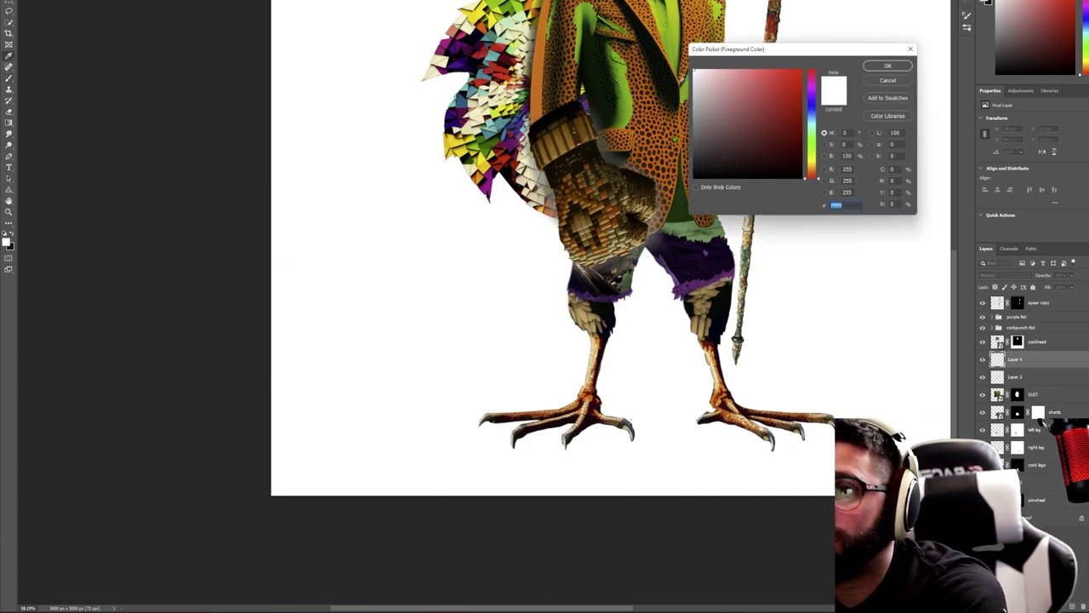
drag(815, 160, 818, 164)
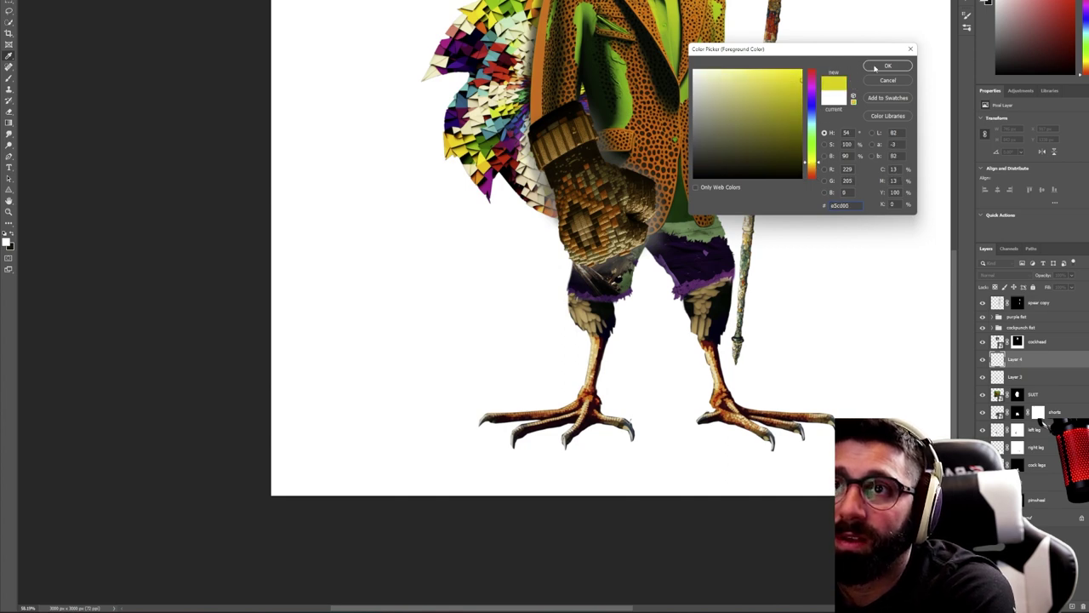
click(875, 67)
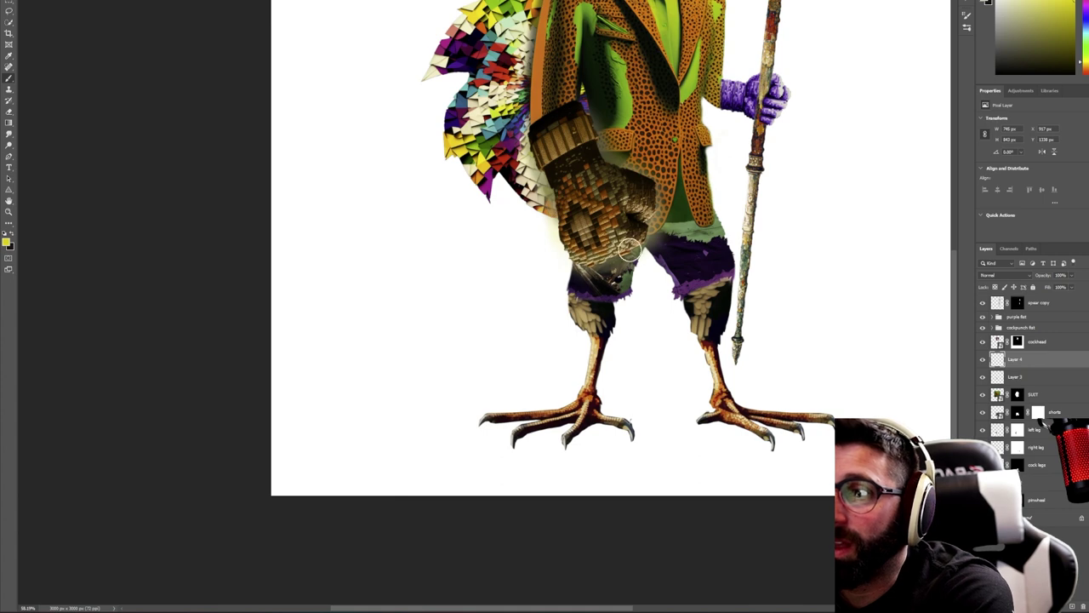
key(z)
drag(783, 256, 757, 260)
drag(822, 272, 904, 269)
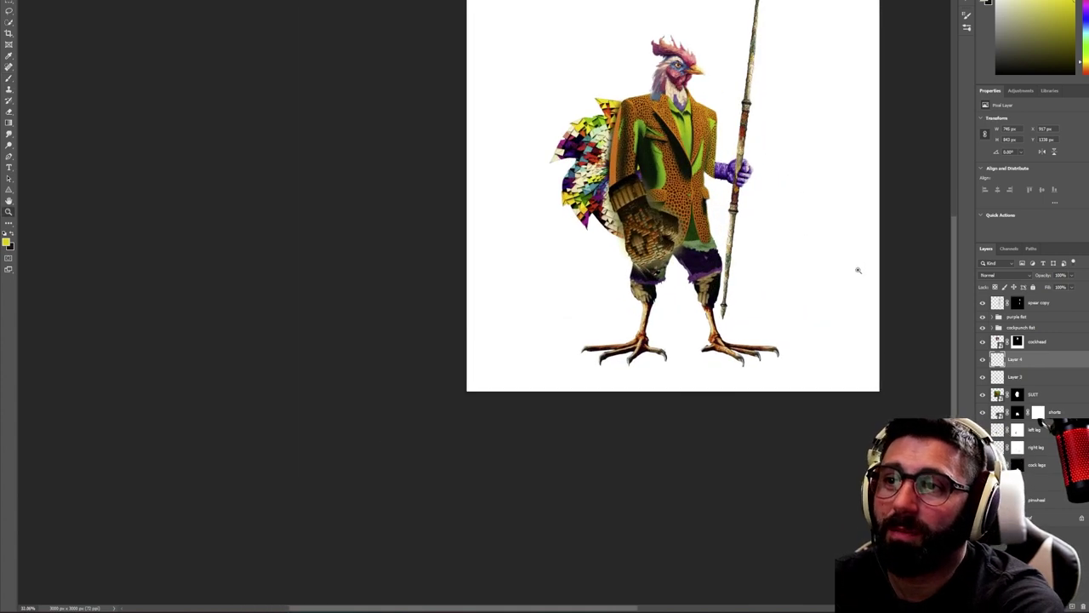
click(858, 269)
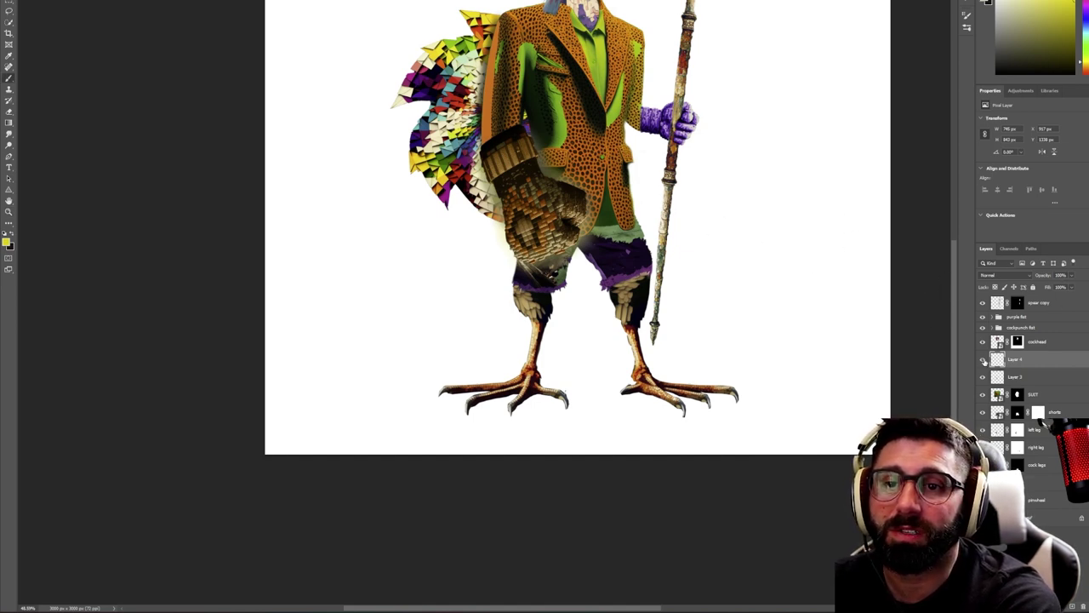
Compare the figure with and without the highlight on Layer 4, and lower that layer's opacity
click(983, 360)
click(983, 360)
click(1073, 277)
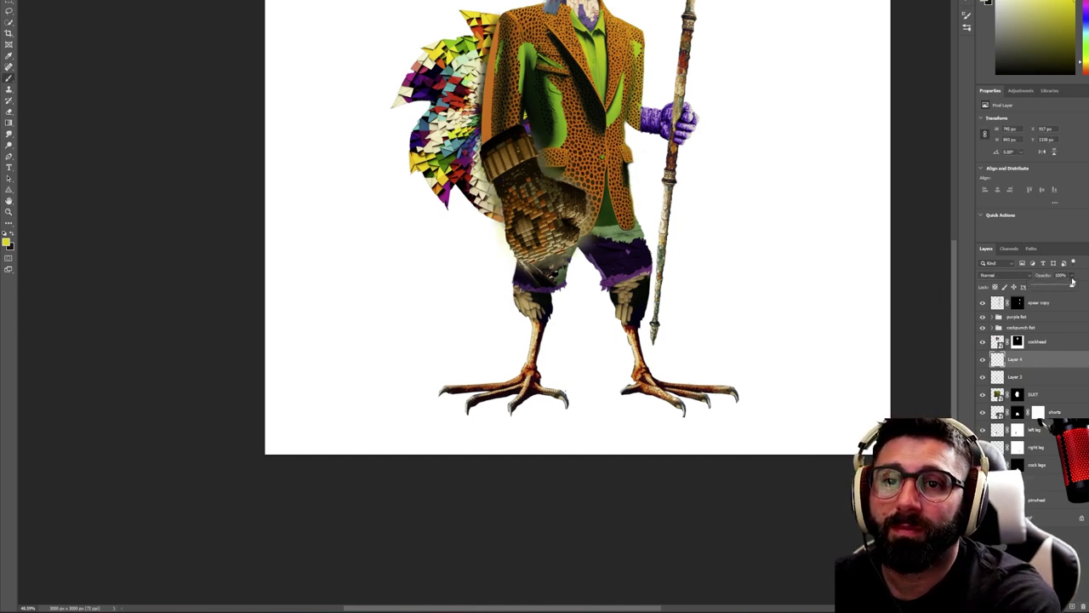
drag(1059, 287, 1060, 287)
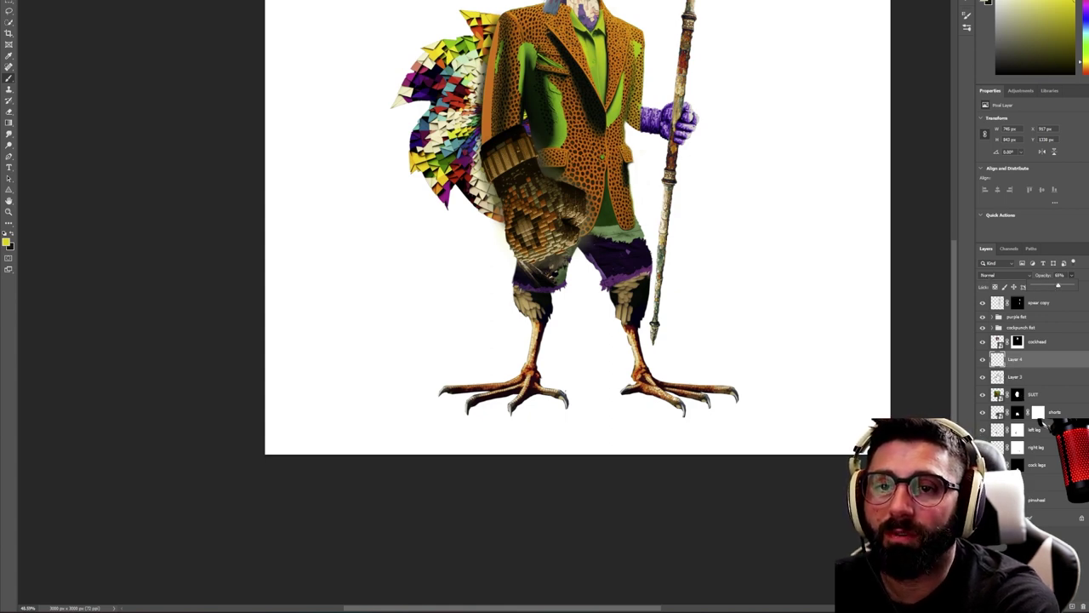
Select the Layer 3 shadow layer and set the foreground colour to dark brown 322c1b
click(1031, 376)
key(z)
drag(492, 139, 534, 128)
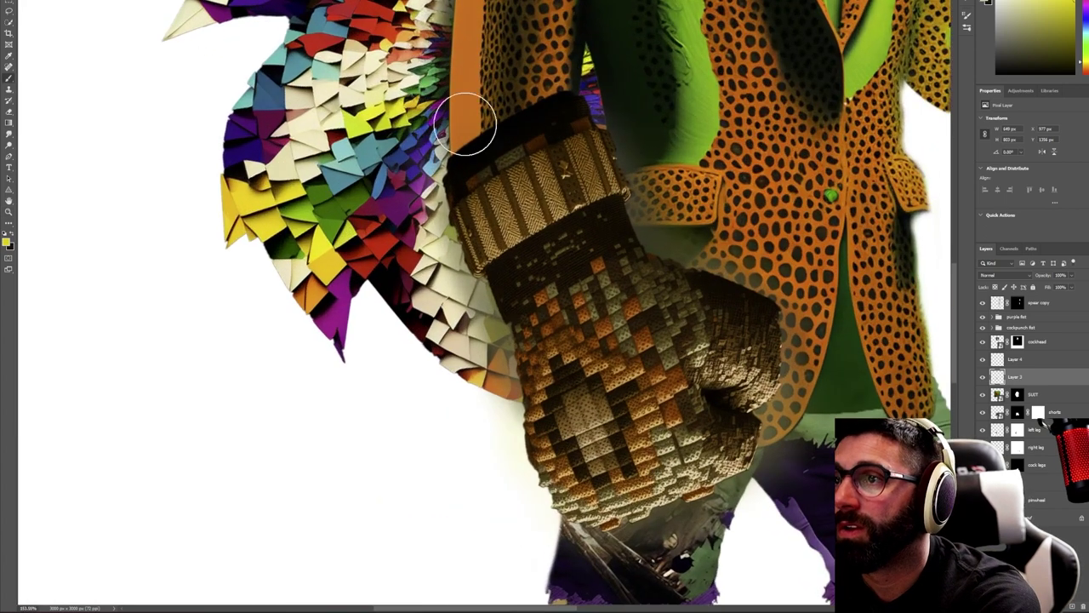
click(7, 242)
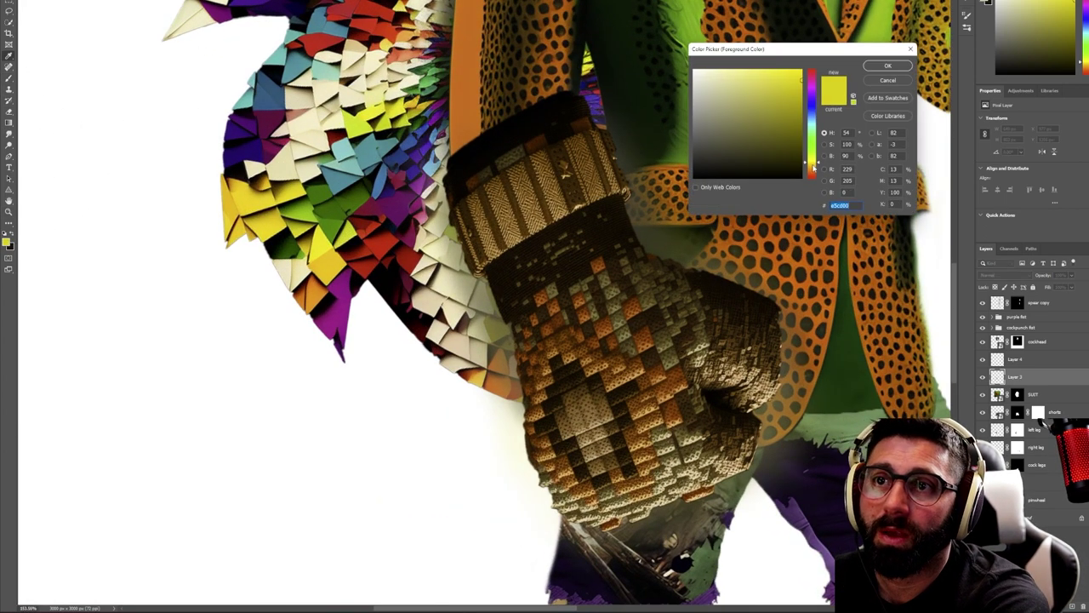
click(814, 166)
drag(770, 156, 744, 158)
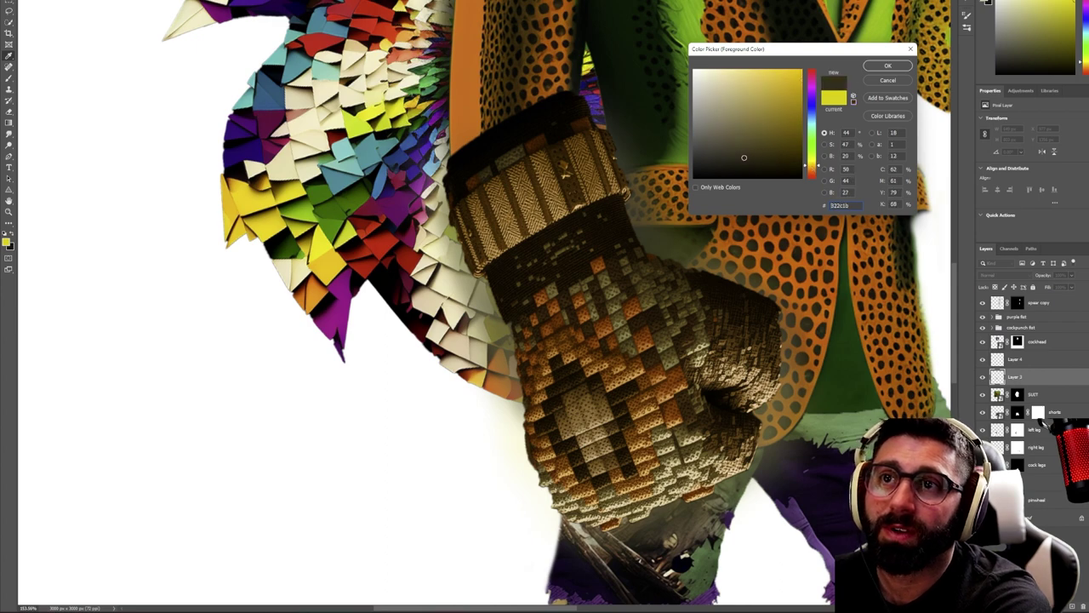
click(887, 66)
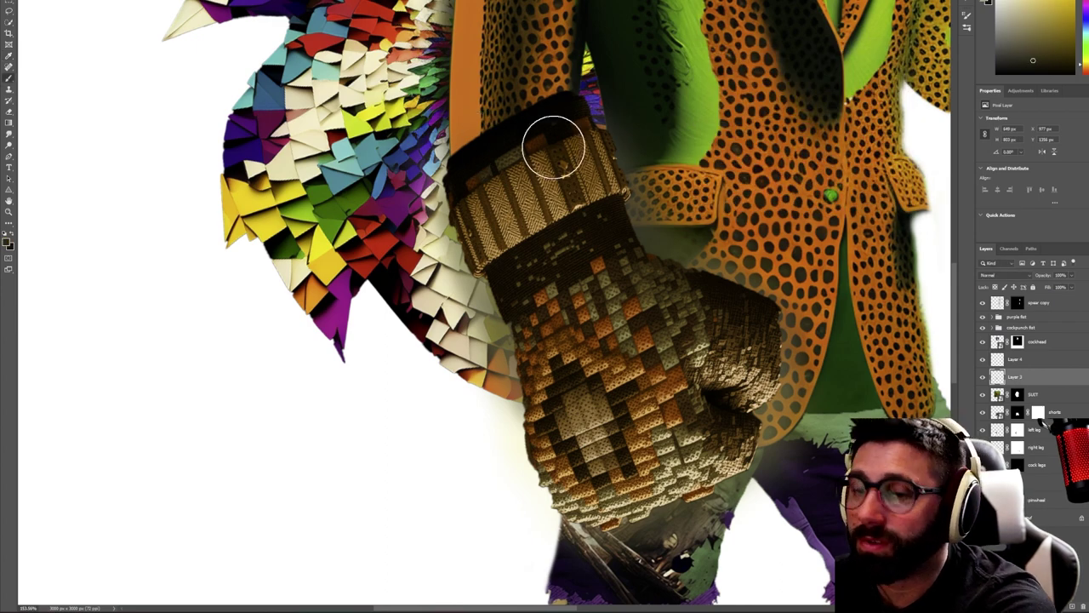
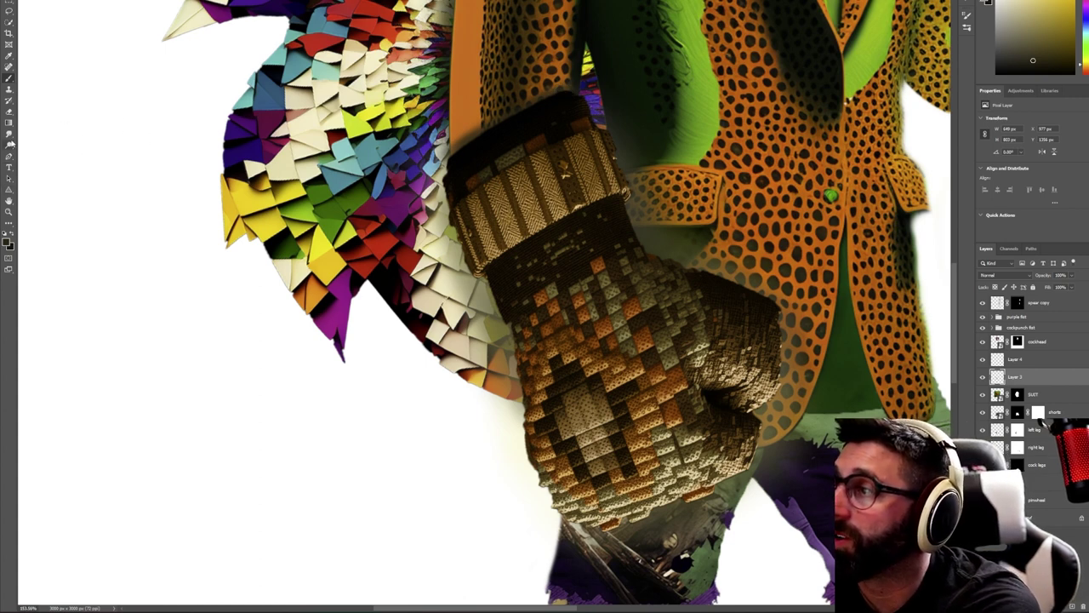
Brush a soft dark shadow on Layer 3 where the jacket sleeve's cuff meets the purple pixelated fist
click(9, 116)
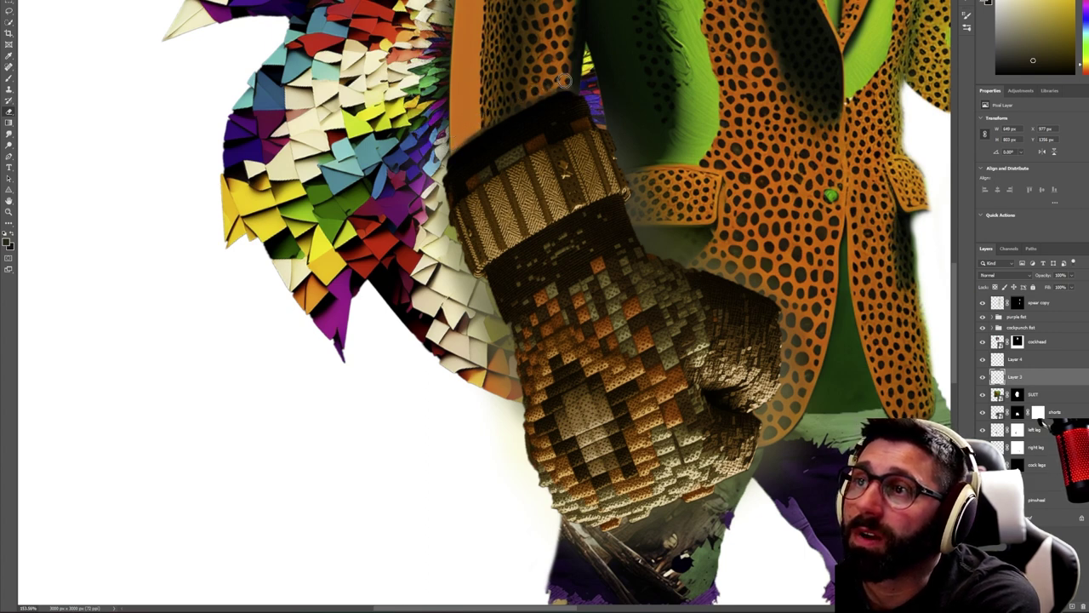
scroll(647, 154, down, 6)
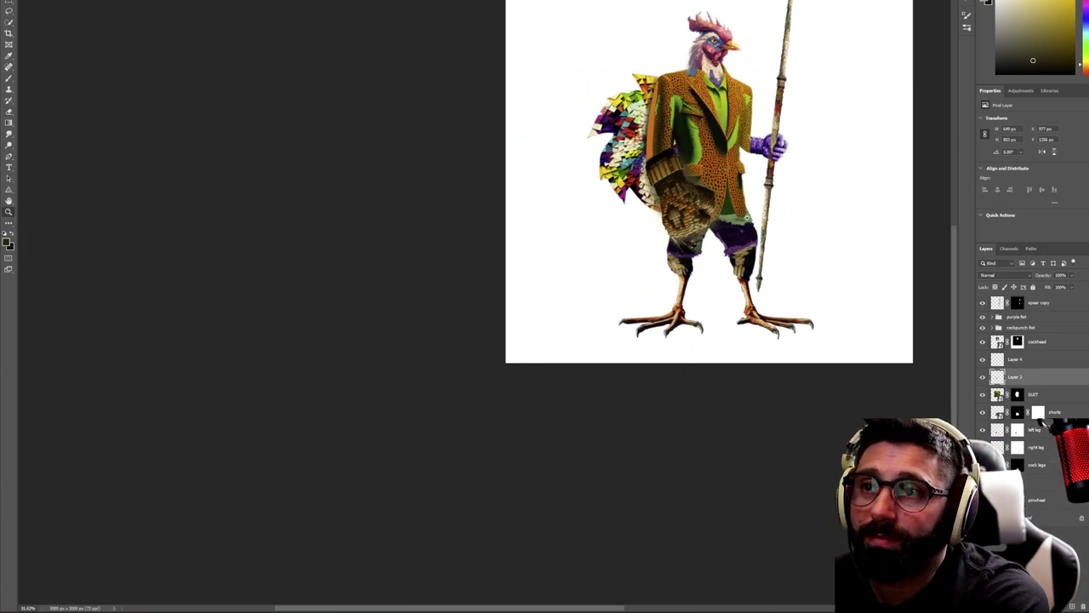
scroll(778, 224, down, 1)
scroll(788, 233, up, 3)
scroll(750, 168, up, 5)
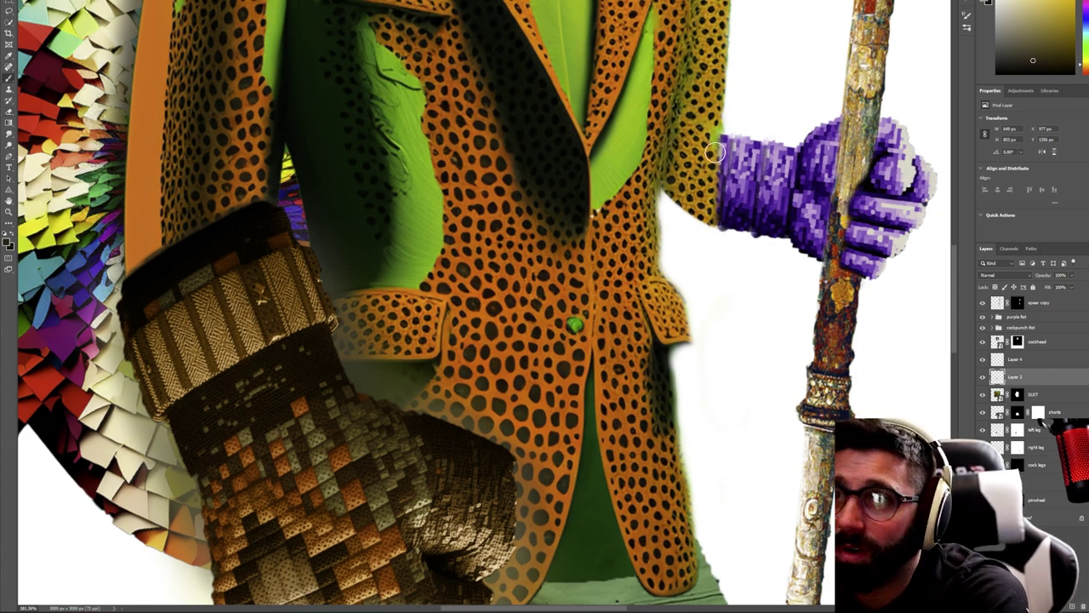
mouse_move(714, 183)
mouse_down()
mouse_move(715, 222)
mouse_move(718, 165)
mouse_move(722, 235)
mouse_move(718, 134)
mouse_move(721, 230)
mouse_move(730, 229)
mouse_move(721, 164)
mouse_up()
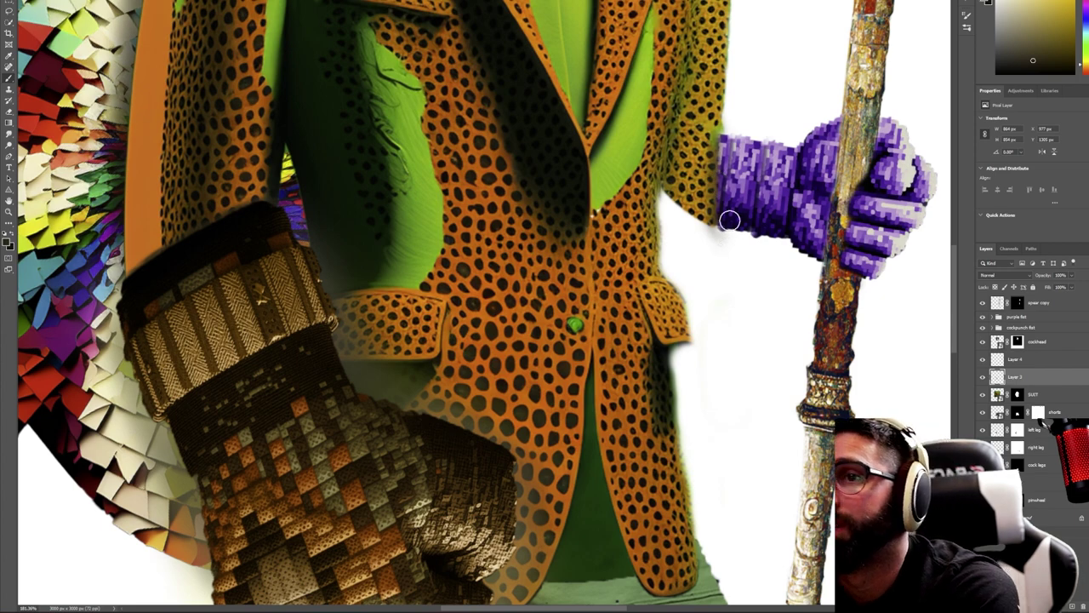
Create a new layer above the left leg layer and brush a soft dark shadow onto the feathered legs under the shorts hem
key(z)
drag(737, 220, 699, 227)
drag(857, 336, 838, 338)
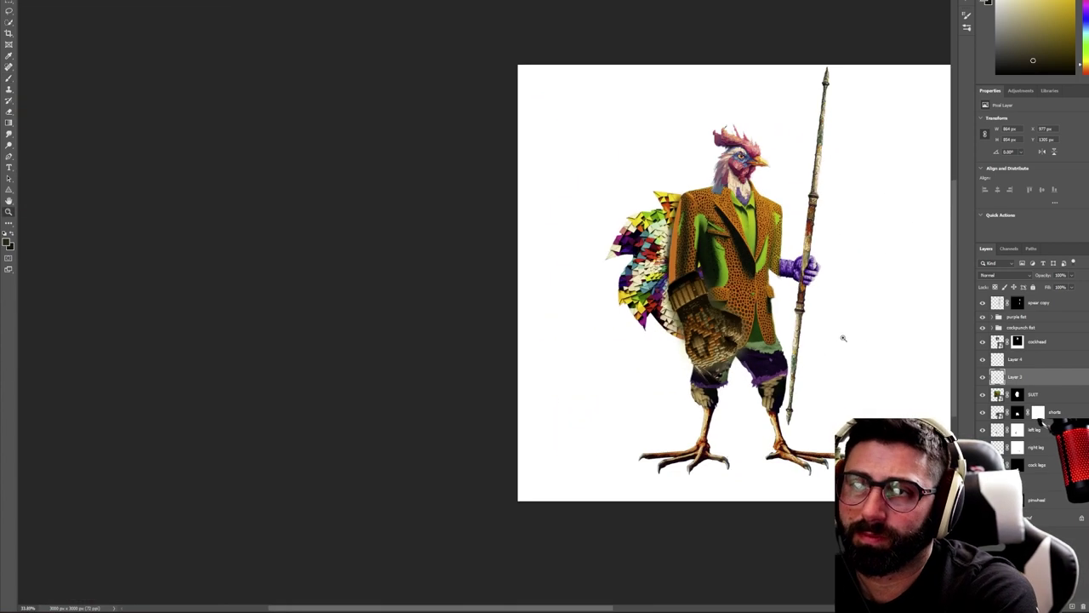
scroll(831, 430, up, 5)
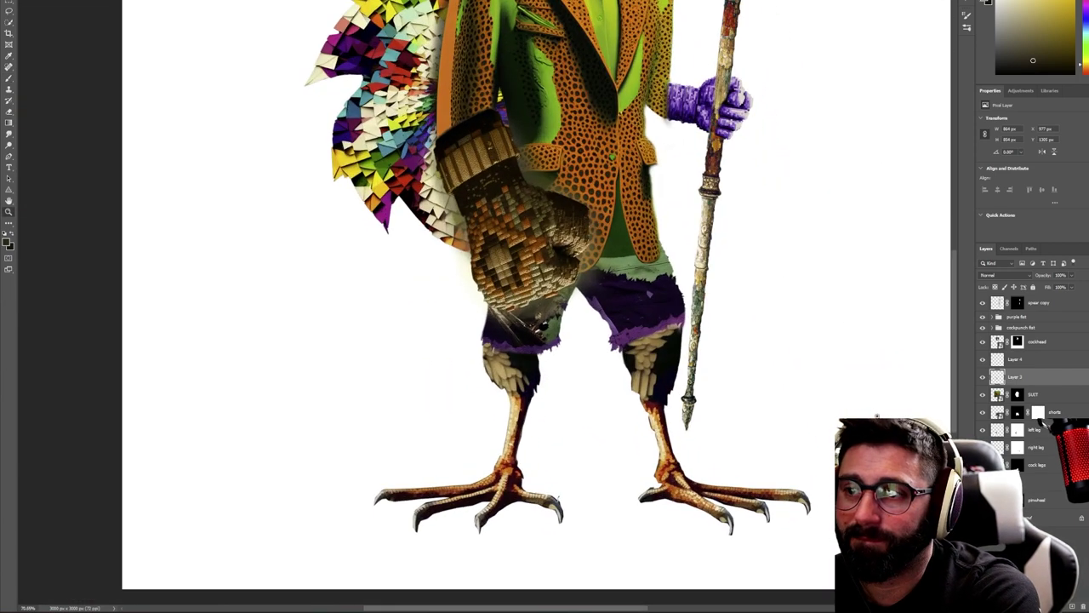
key(b)
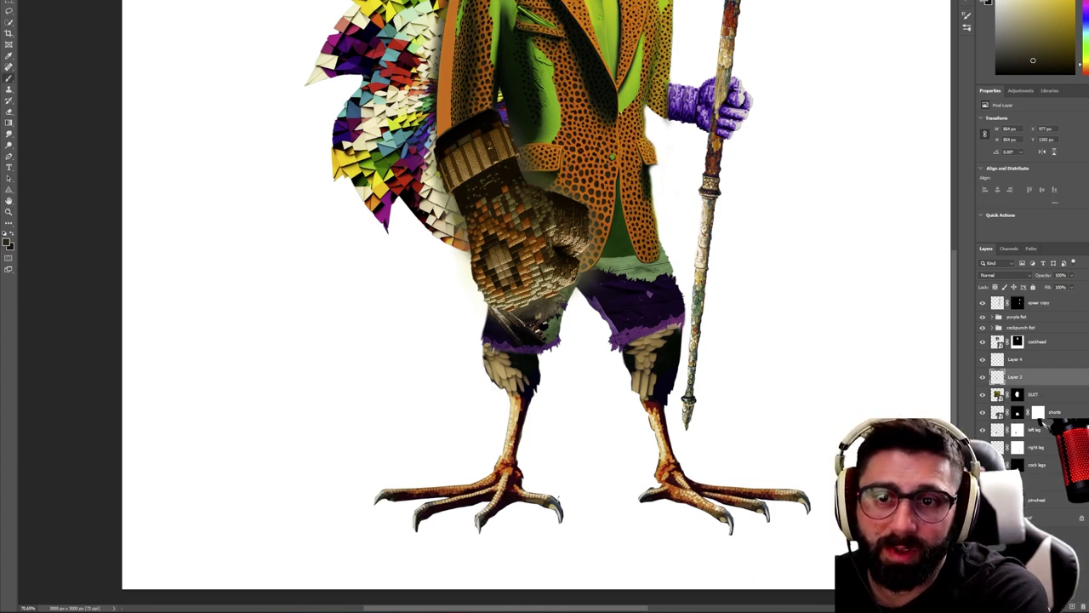
click(1044, 429)
click(1072, 606)
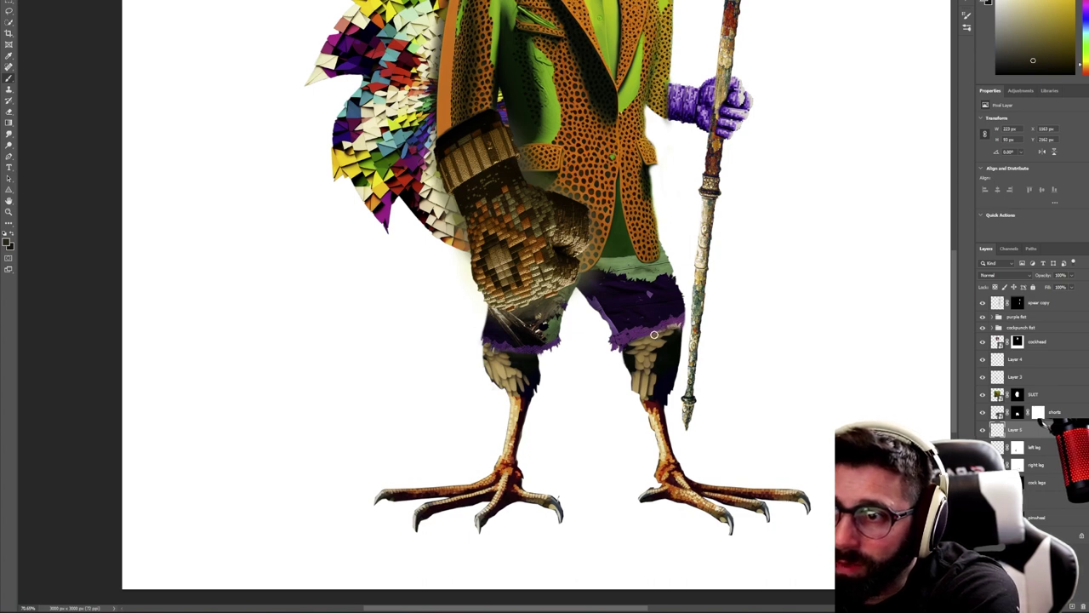
mouse_move(623, 347)
mouse_down()
mouse_move(681, 323)
mouse_move(635, 340)
mouse_up()
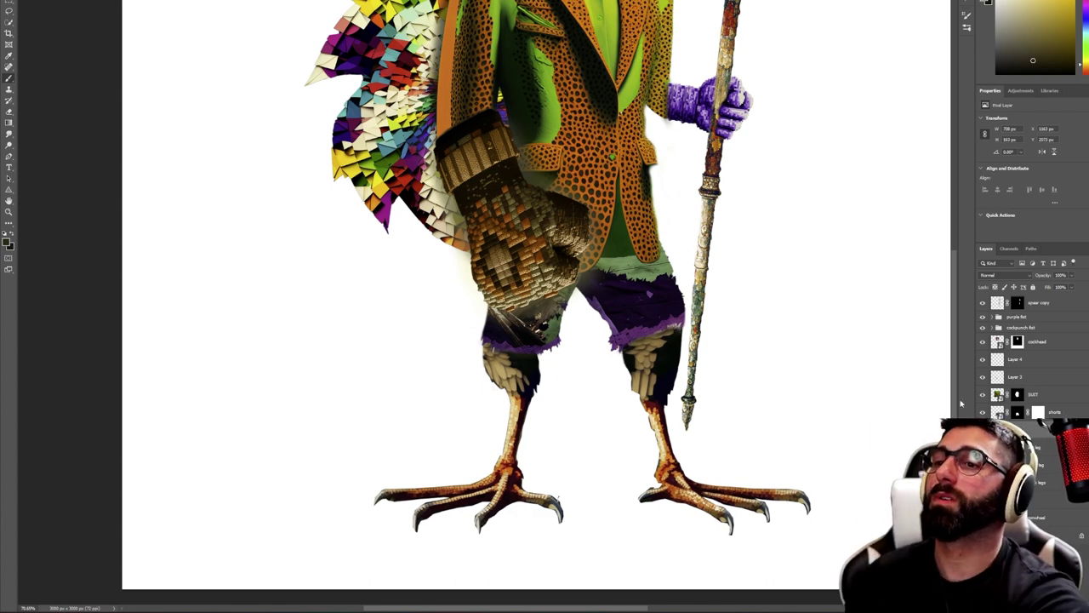
Examine the shading on the whole figure and close up around the jacket and both fists
key(z)
drag(719, 304, 681, 317)
drag(804, 331, 809, 383)
drag(814, 318, 882, 234)
key(b)
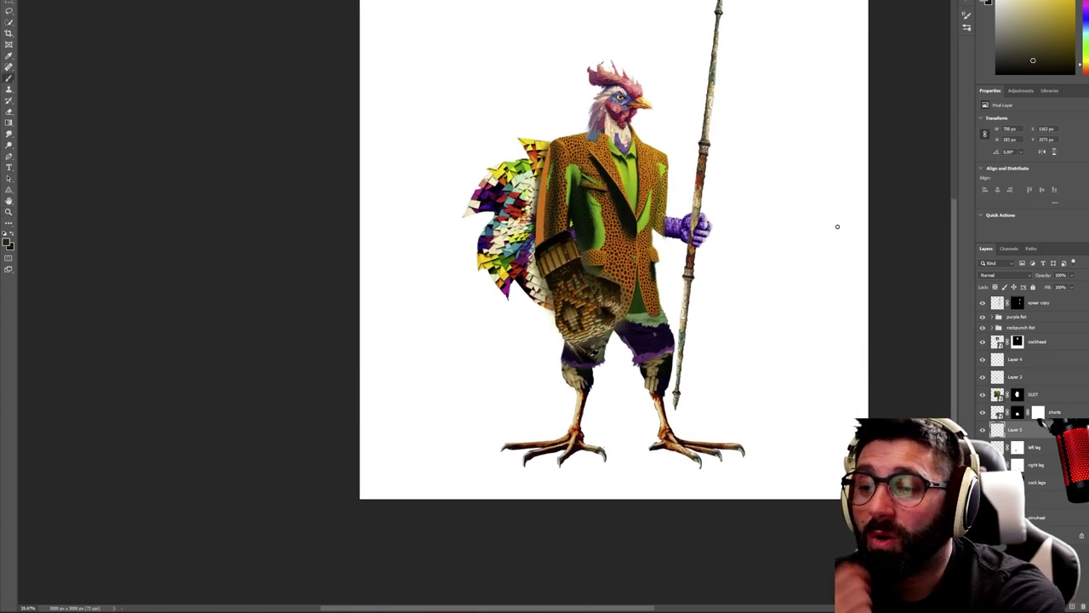
key(z)
drag(838, 221, 860, 207)
key(b)
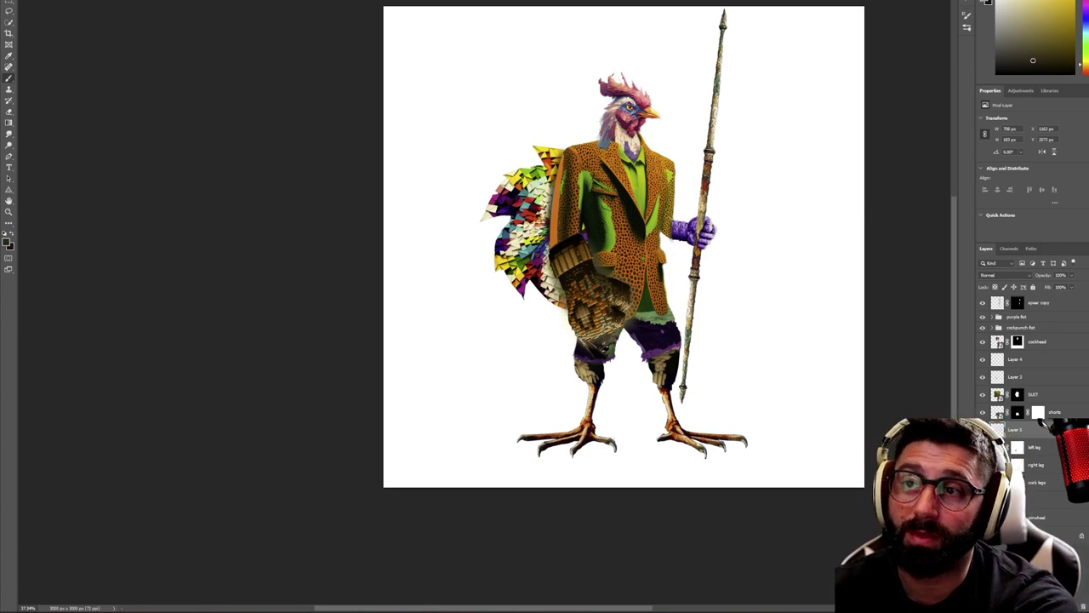
key(z)
drag(679, 249, 724, 249)
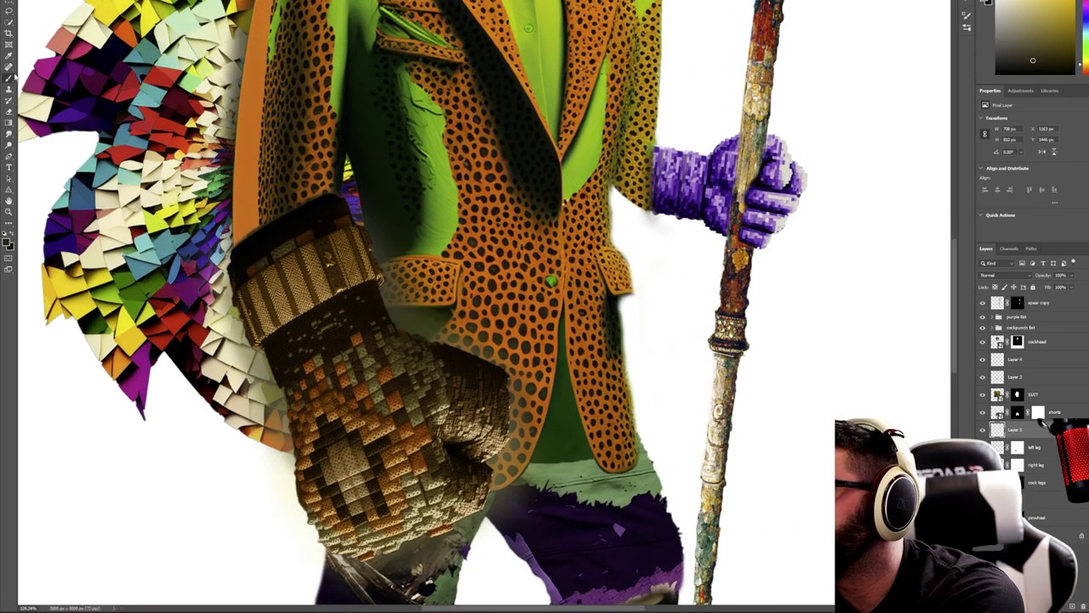
Compare the figure with and without the shorts, Layer 4 and Layer 3, and examine the whole composite with Layer 3 selected
click(9, 112)
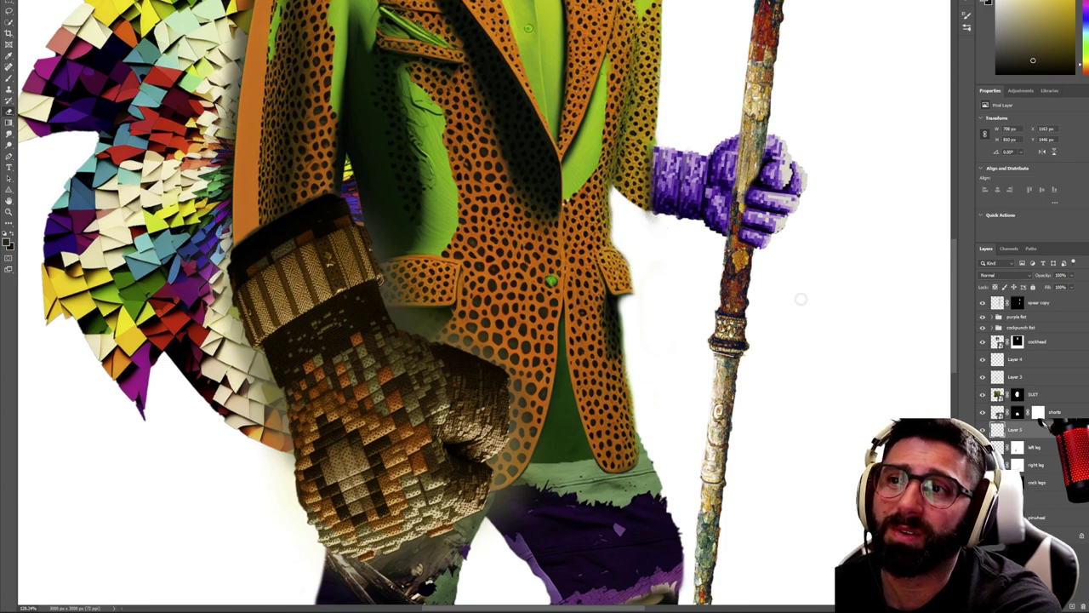
click(983, 412)
click(983, 412)
click(983, 361)
click(983, 362)
click(984, 378)
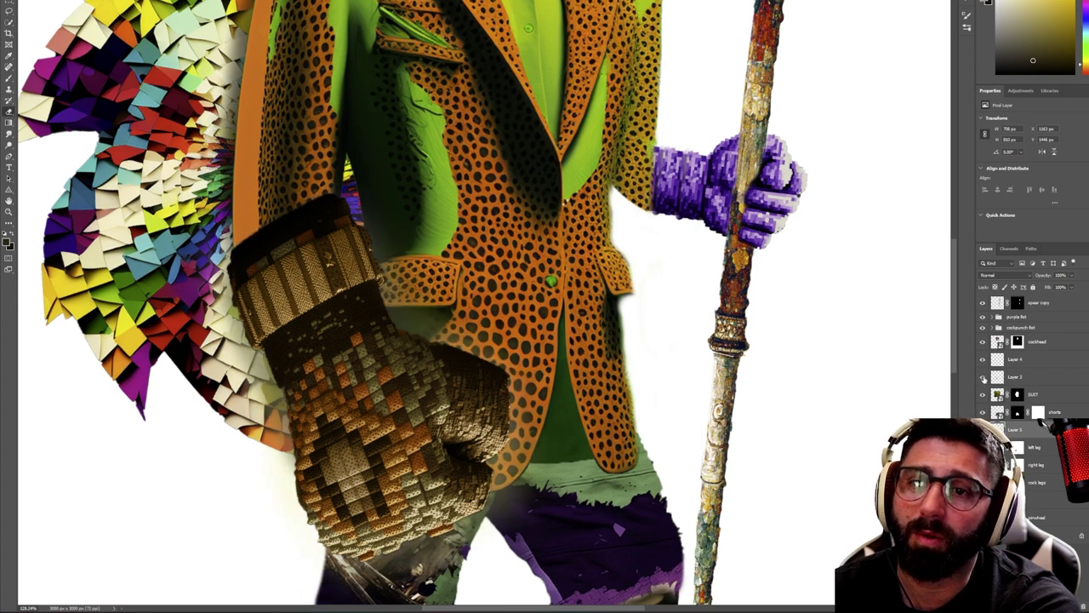
click(983, 378)
click(997, 377)
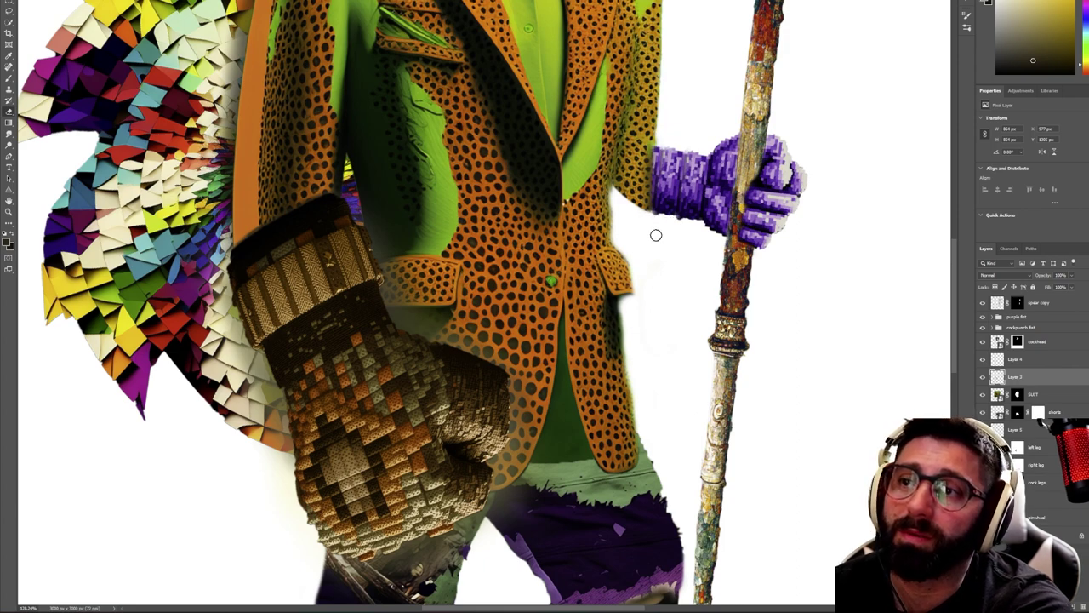
key(z)
drag(819, 319, 831, 358)
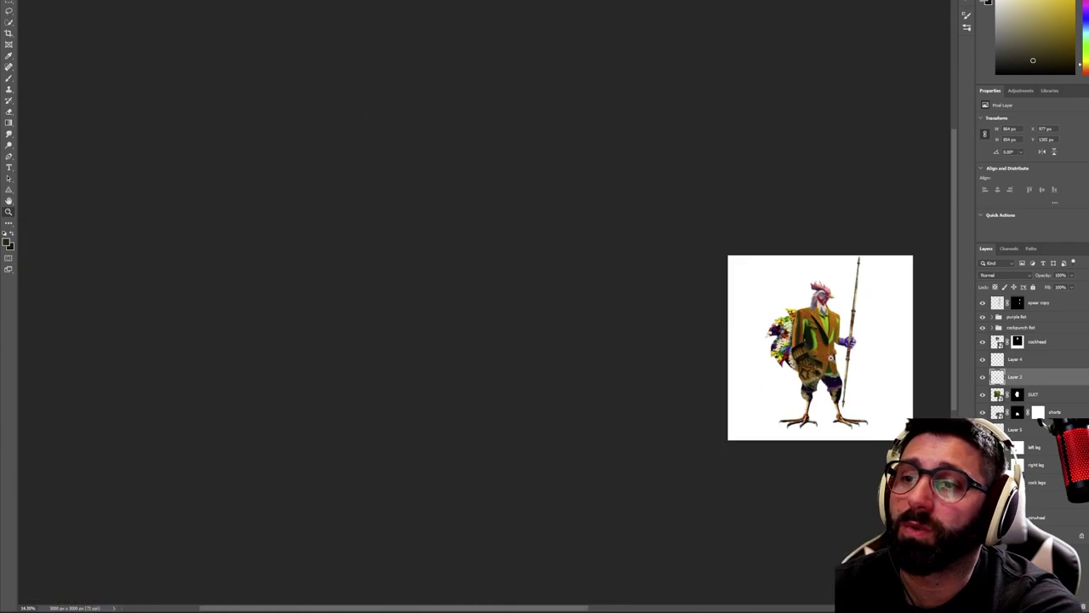
mouse_move(917, 383)
mouse_down()
mouse_move(924, 355)
mouse_move(941, 350)
mouse_move(934, 355)
mouse_up()
key(e)
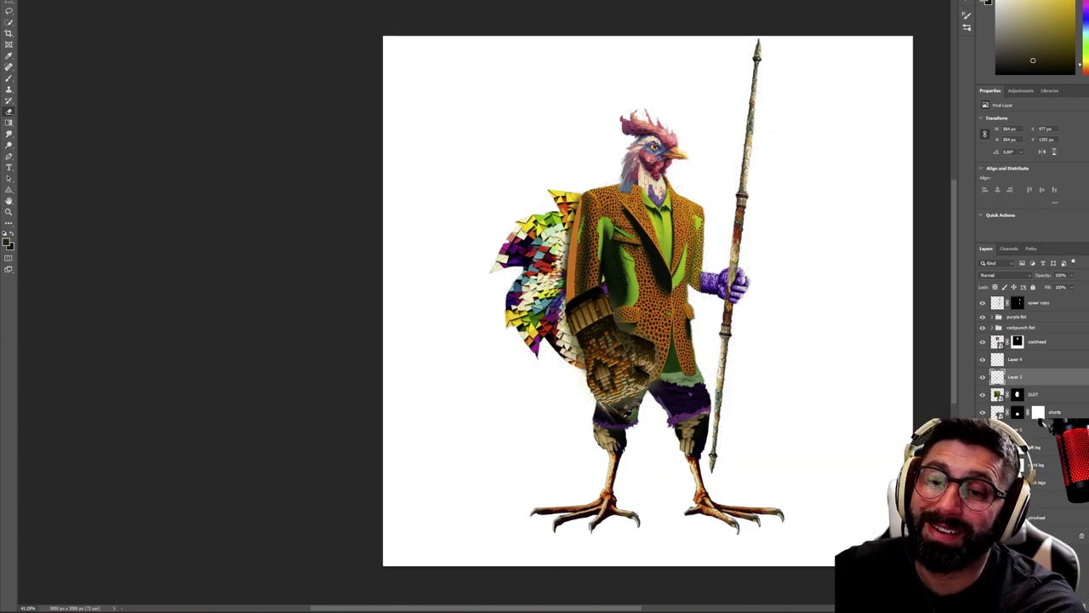
Activate the left leg layer's mask and hide the white background layer
key(z)
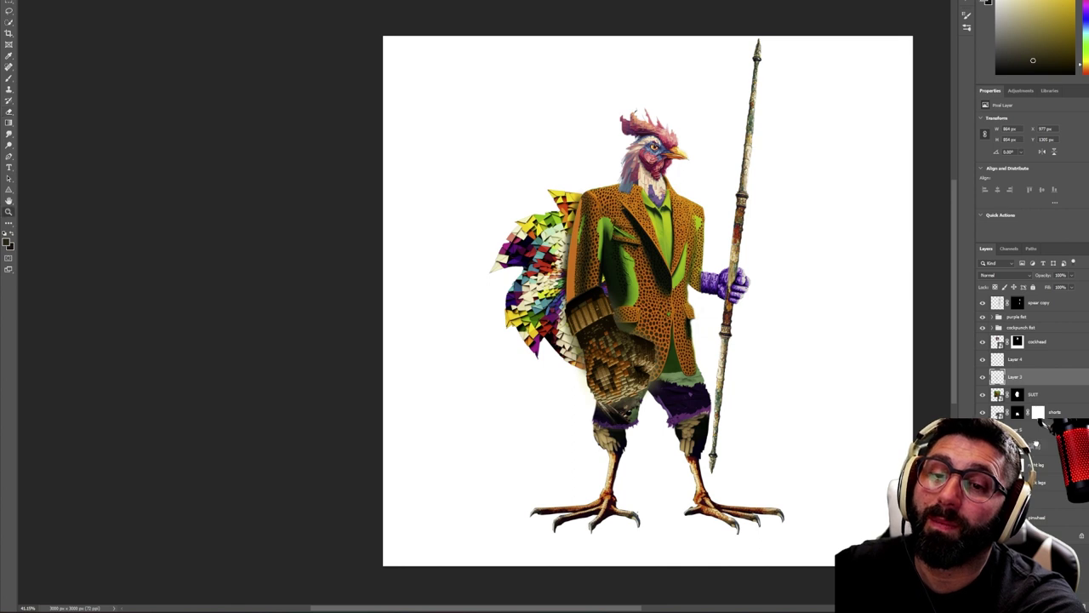
click(1035, 447)
key(e)
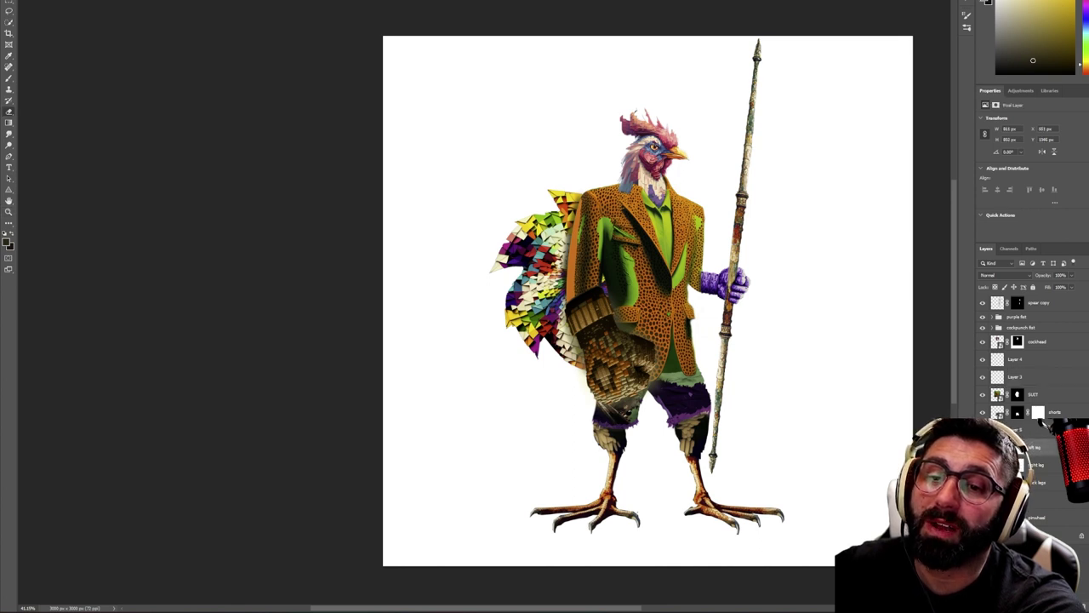
click(1042, 422)
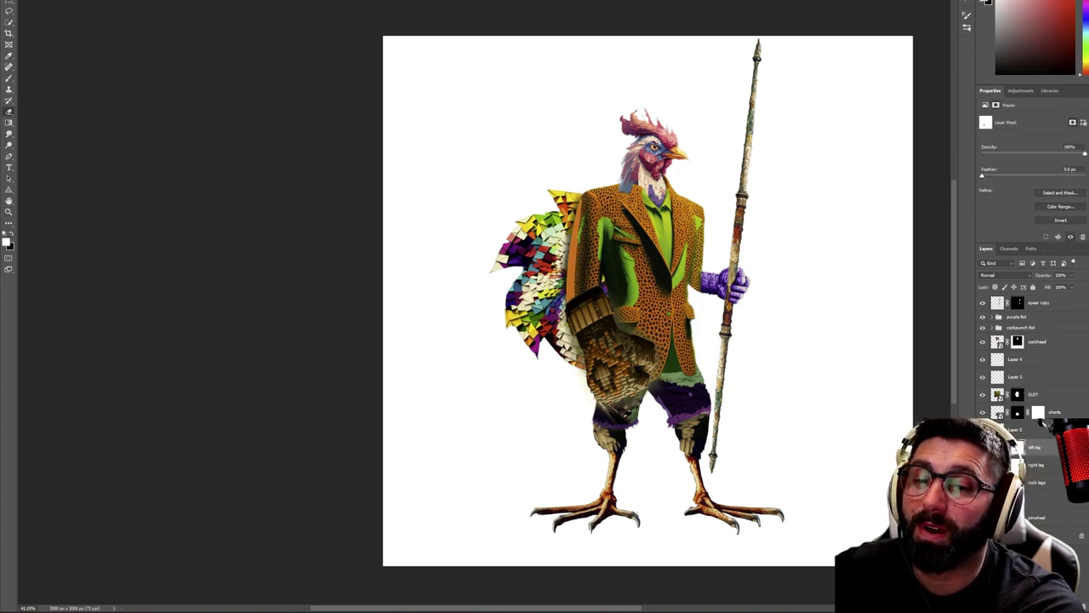
click(982, 535)
Paint black with a larger brush on the left leg layer's mask to remove the white area around that foot
click(8, 78)
key(x)
key(bracketright)
key(bracketright)
key(bracketright)
drag(559, 421, 558, 463)
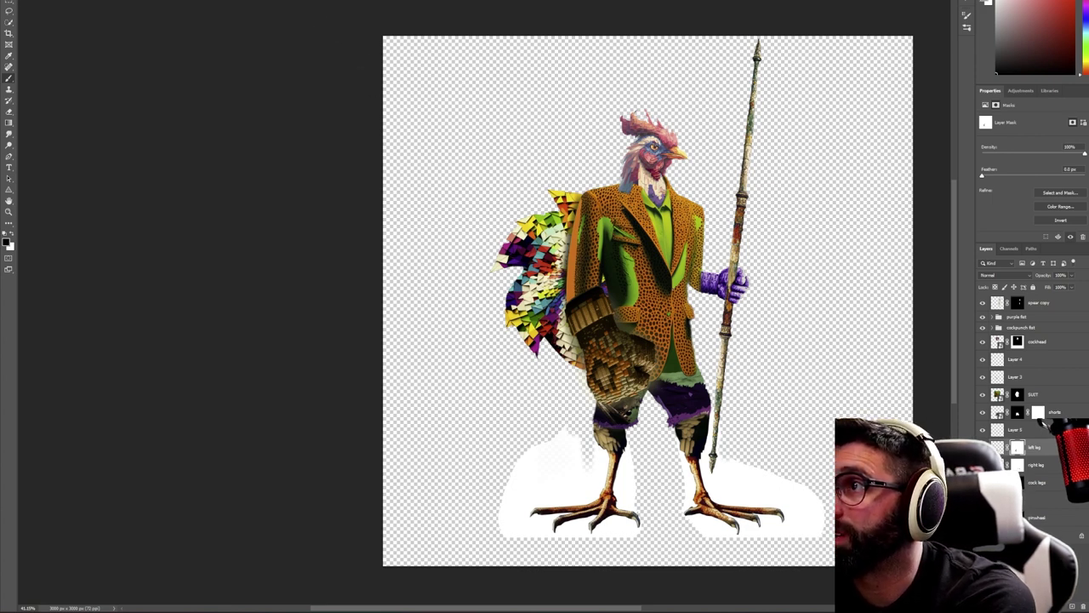
mouse_move(534, 453)
mouse_down()
mouse_move(562, 429)
mouse_move(574, 461)
mouse_move(579, 448)
mouse_move(590, 468)
mouse_move(588, 447)
mouse_move(594, 475)
mouse_up()
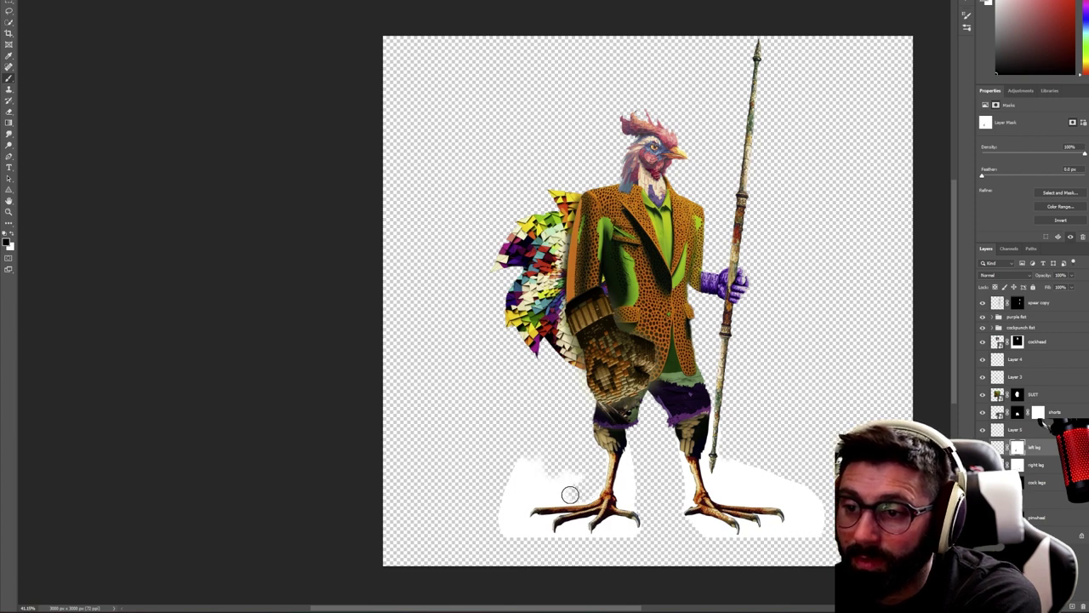
mouse_move(556, 478)
mouse_down()
mouse_move(516, 467)
mouse_move(511, 516)
mouse_move(520, 499)
mouse_move(513, 522)
mouse_move(561, 545)
mouse_move(637, 540)
mouse_move(647, 513)
mouse_move(624, 478)
mouse_move(635, 448)
mouse_move(664, 474)
mouse_move(678, 460)
mouse_move(681, 475)
mouse_up()
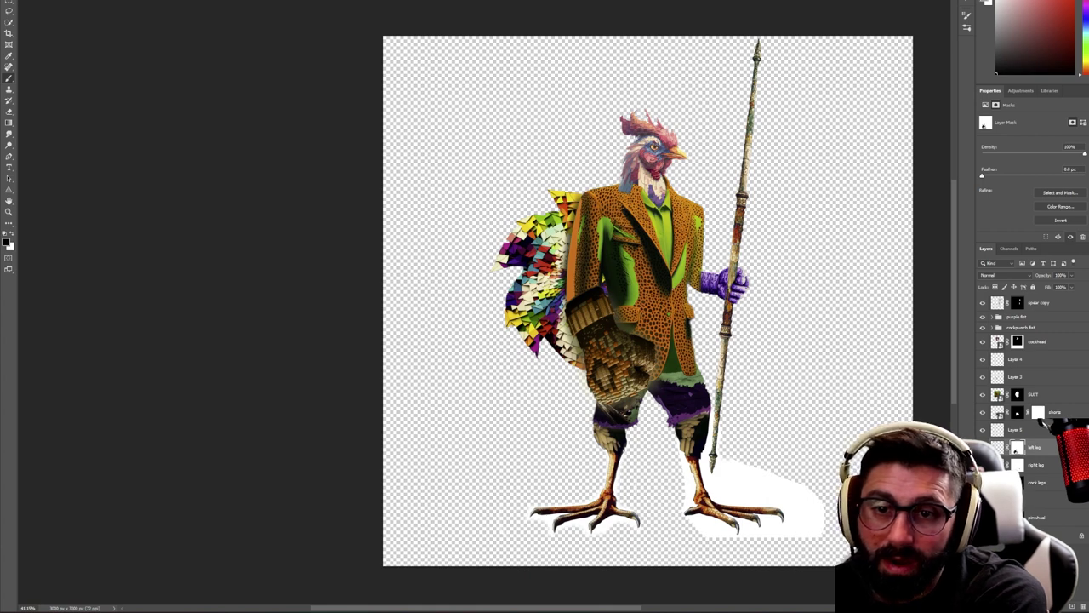
Paint away the white area around the spear-side foot on the right leg layer's mask
click(1018, 465)
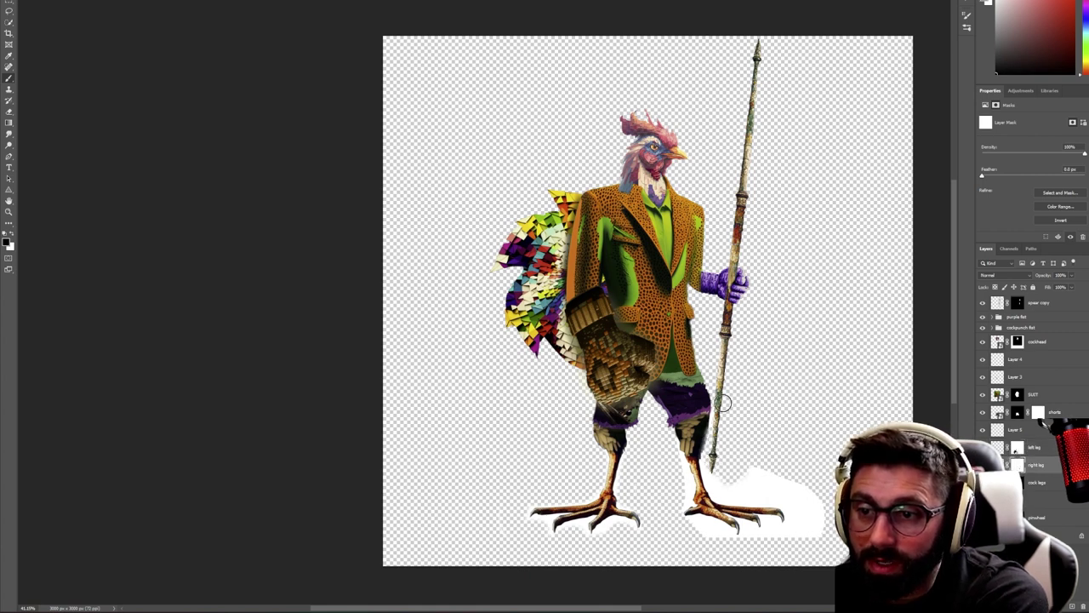
mouse_move(717, 432)
mouse_down()
mouse_move(720, 488)
mouse_move(777, 485)
mouse_move(805, 503)
mouse_move(764, 474)
mouse_move(795, 505)
mouse_move(810, 477)
mouse_move(832, 544)
mouse_move(801, 516)
mouse_move(789, 536)
mouse_move(773, 526)
mouse_move(740, 547)
mouse_move(675, 523)
mouse_move(674, 461)
mouse_move(683, 486)
mouse_up()
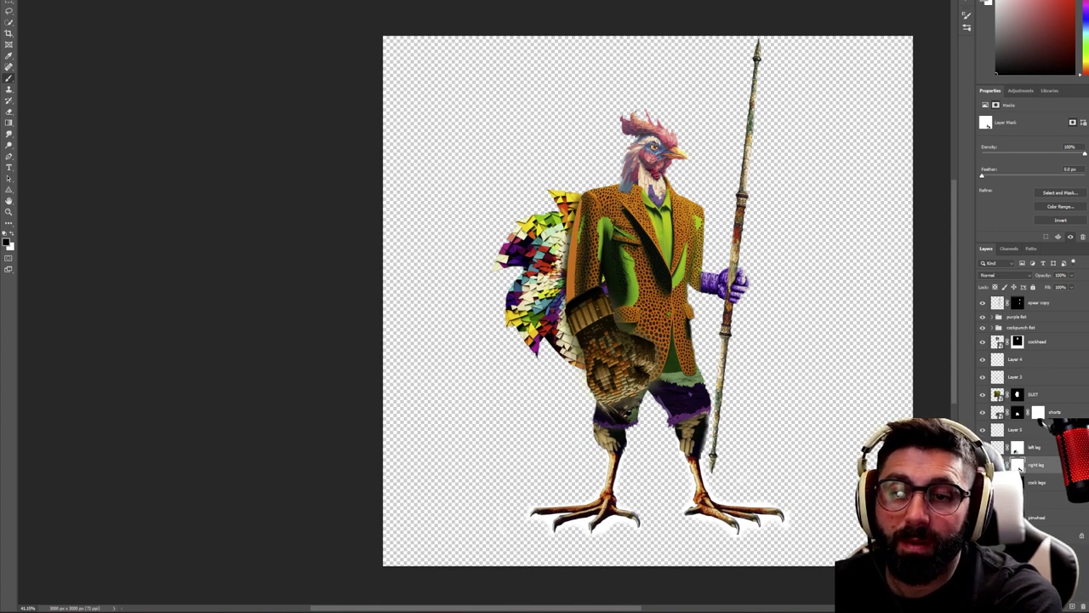
click(983, 535)
click(983, 534)
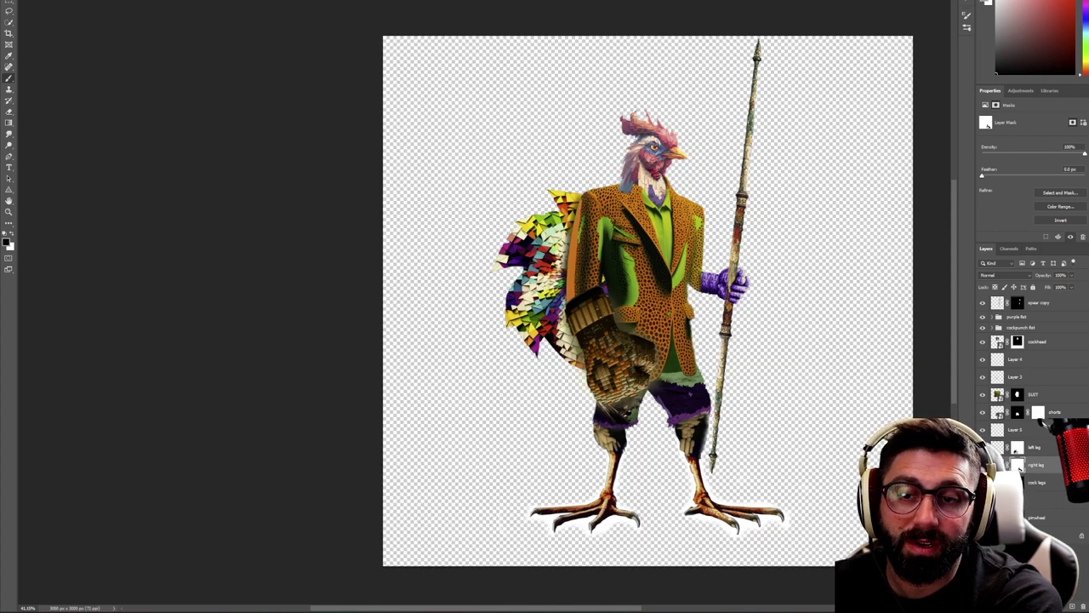
Add a solid color fill layer in neutral grey 888888 and place it behind the whole rooster figure
click(1050, 606)
click(1040, 457)
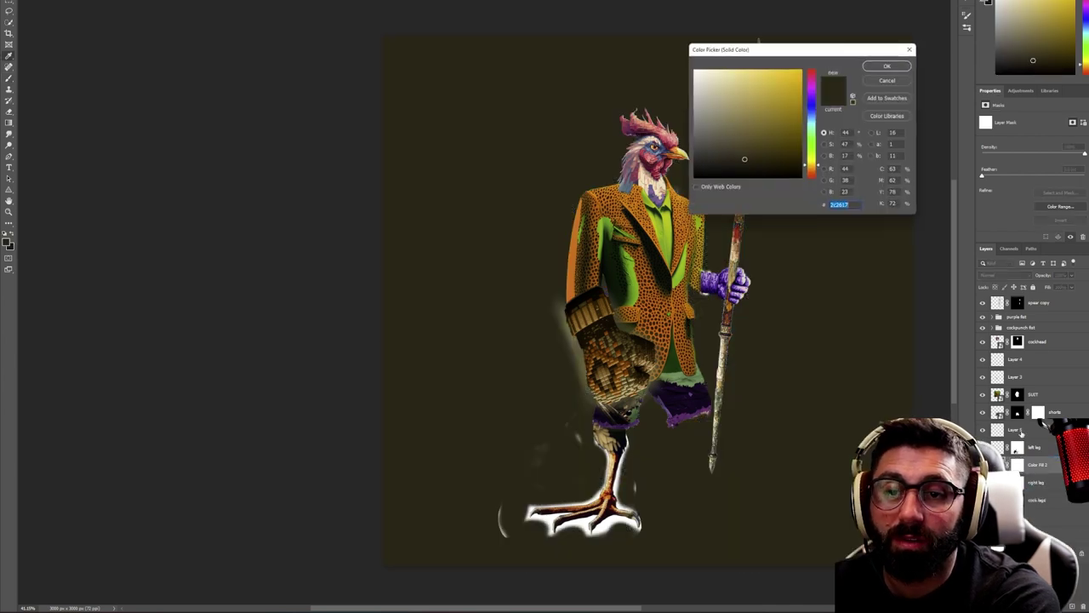
drag(715, 136, 678, 120)
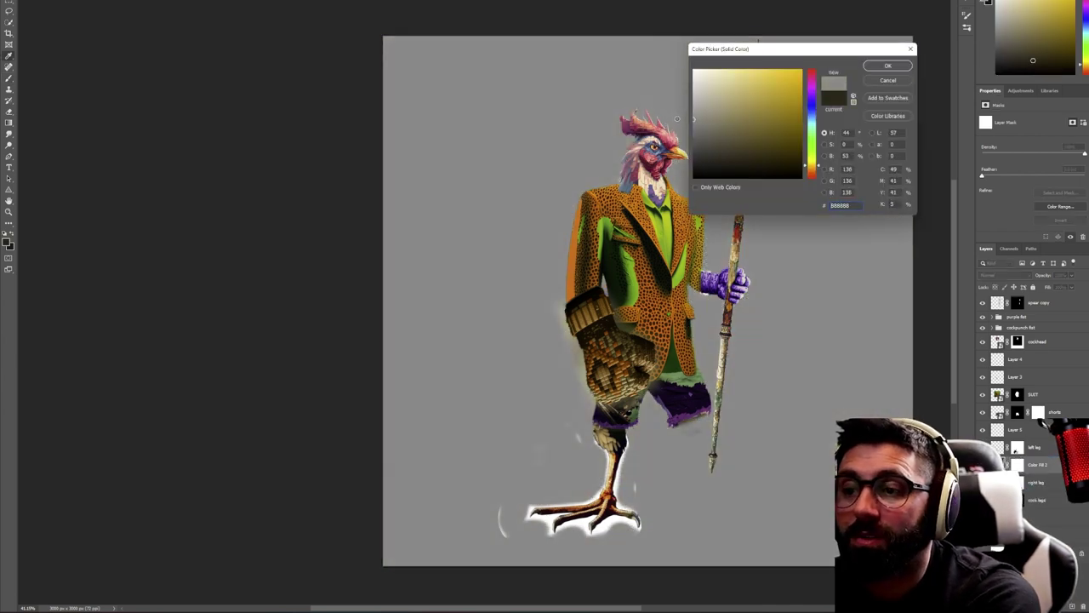
click(888, 66)
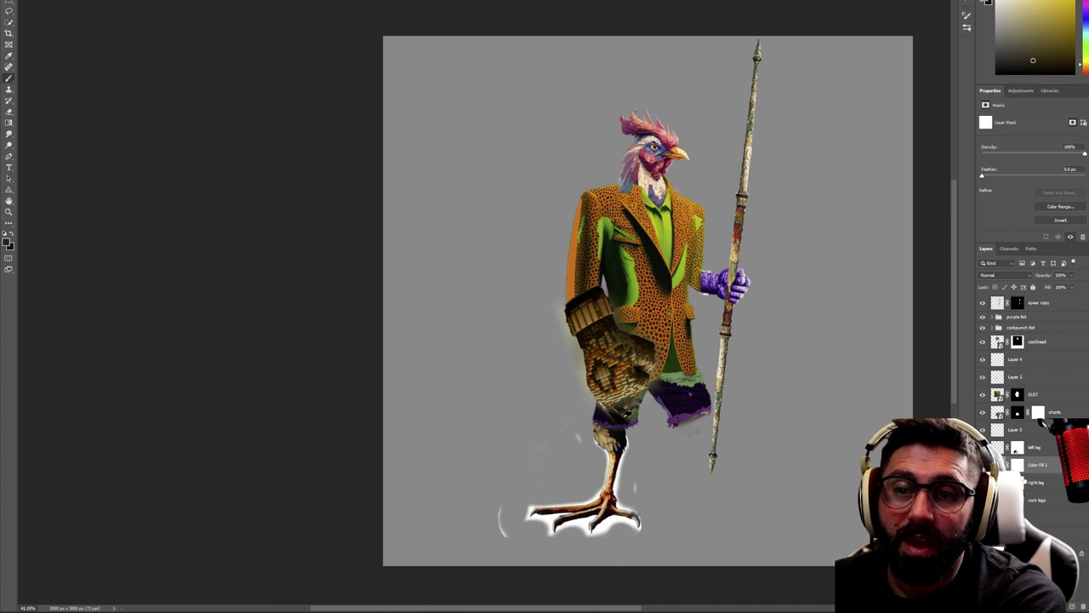
drag(1040, 465, 1048, 534)
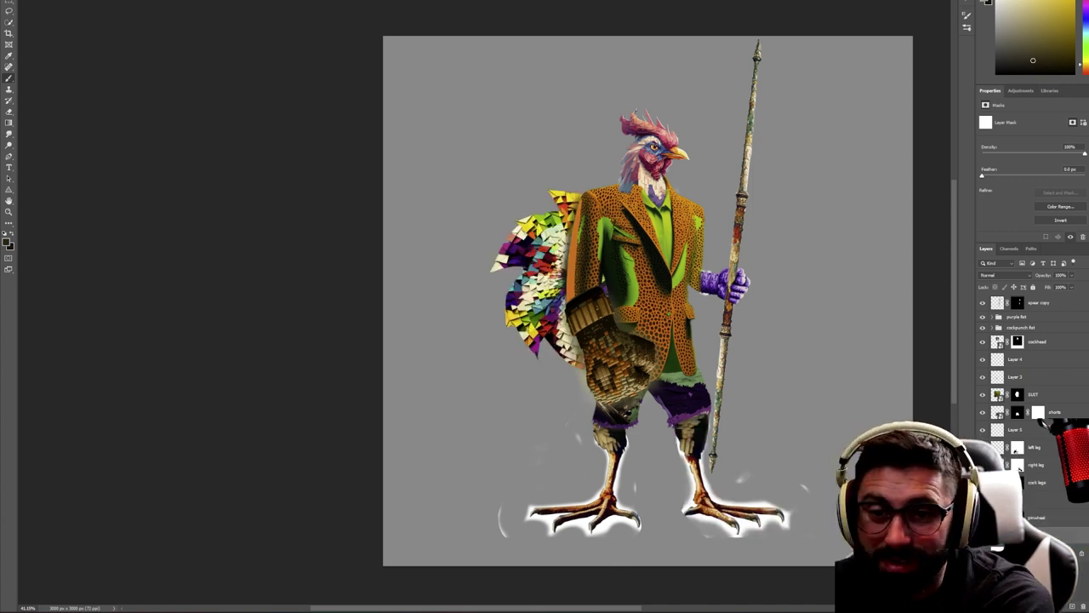
Mask out the leftover white specks and halos around both lower legs on the right leg and left leg layer masks
drag(1019, 467, 1021, 465)
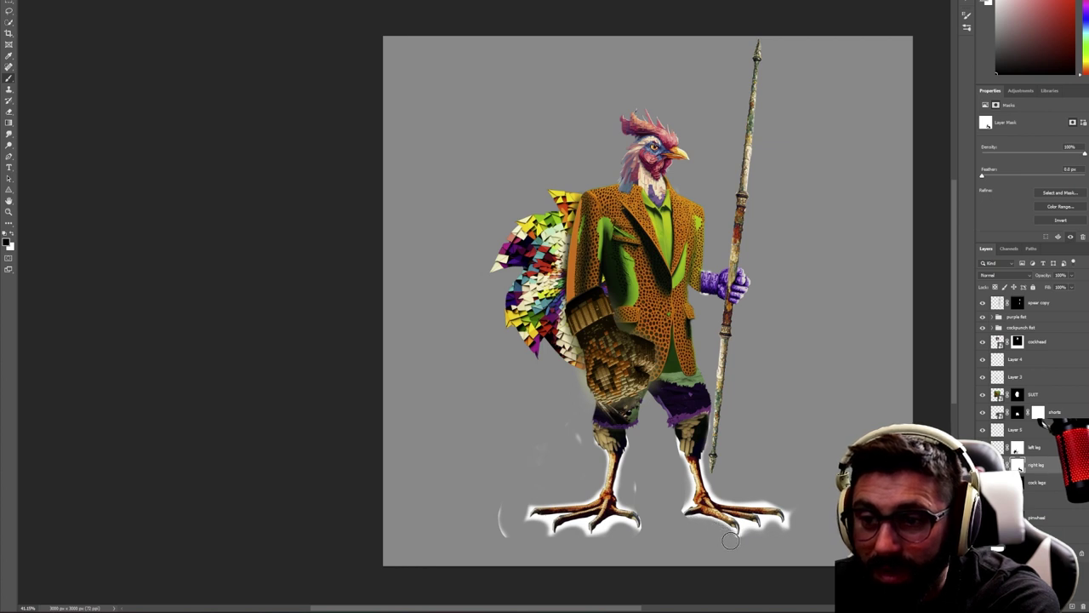
drag(765, 538, 794, 517)
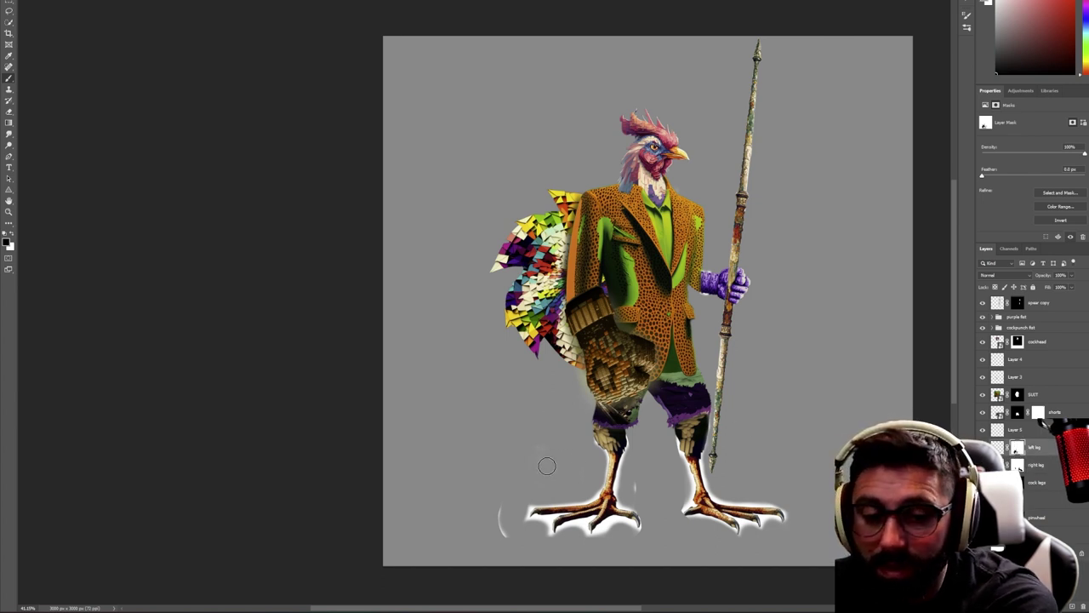
drag(504, 500, 558, 542)
mouse_move(640, 484)
mouse_down()
mouse_move(636, 502)
mouse_move(626, 499)
mouse_up()
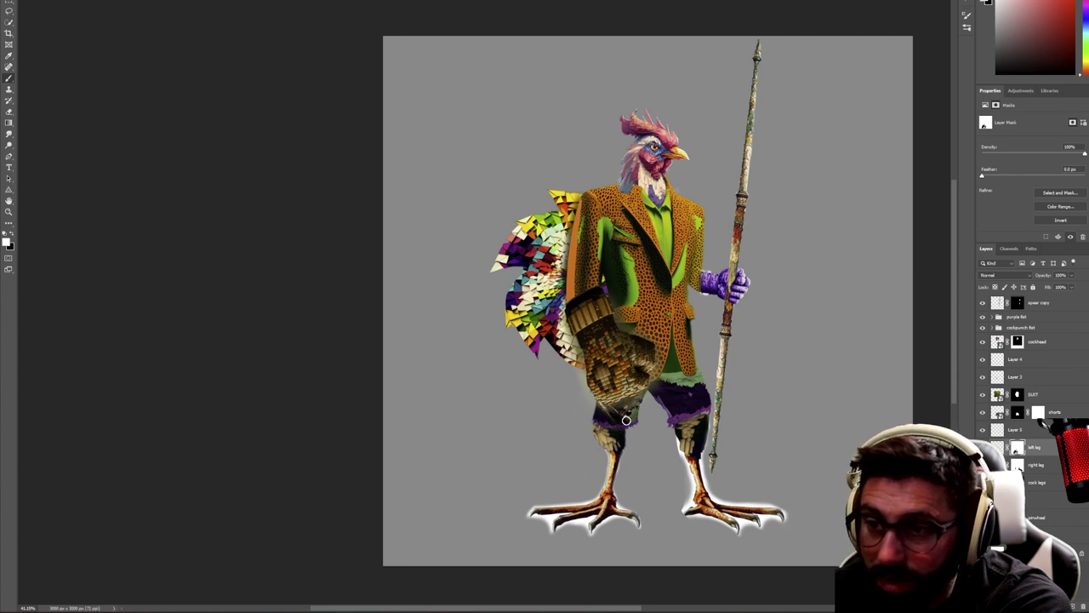
key(x)
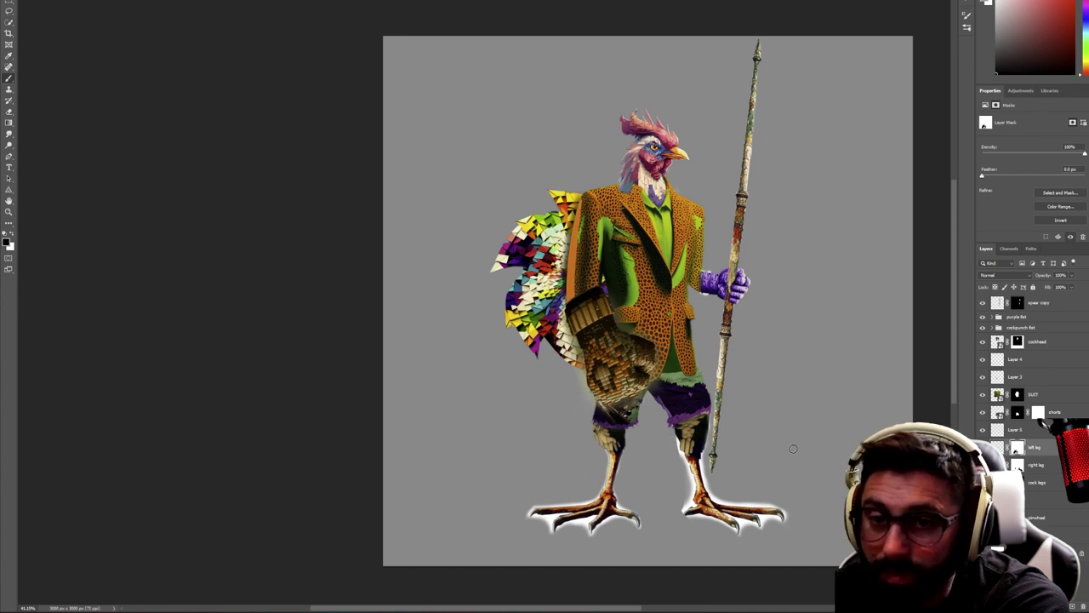
click(1017, 465)
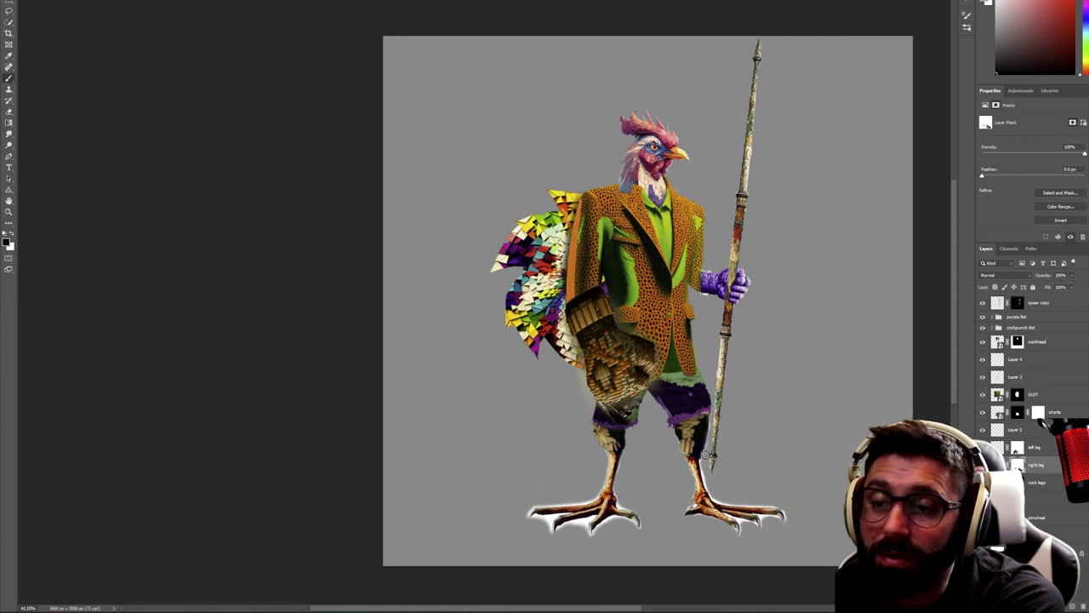
Refine the left leg layer's mask with a smaller brush around the middle toe's claw, restoring its edge and removing white
key(b)
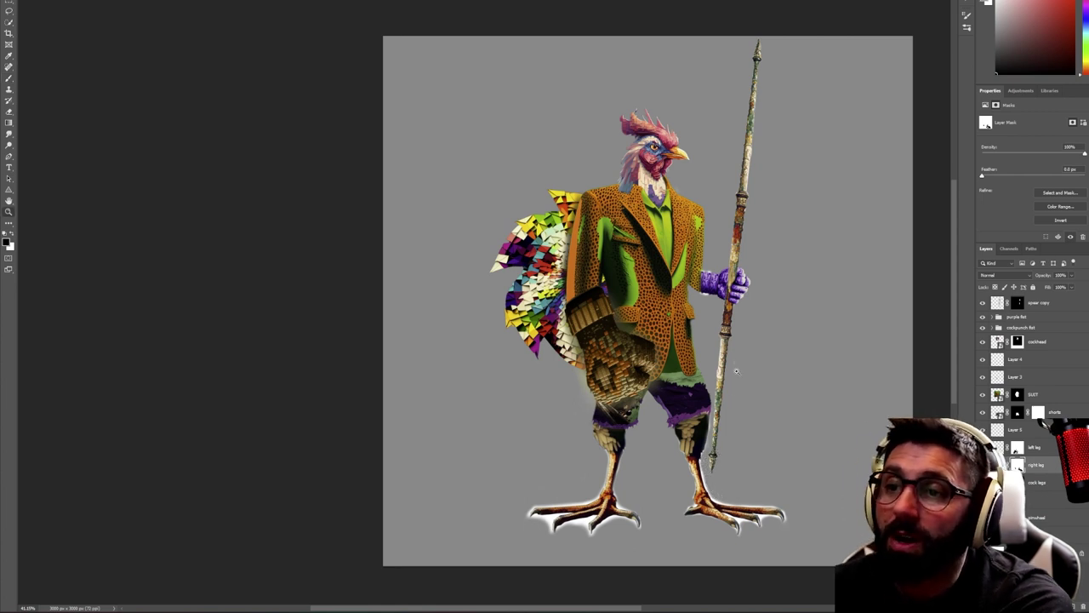
scroll(819, 360, down, 3)
scroll(900, 360, up, 3)
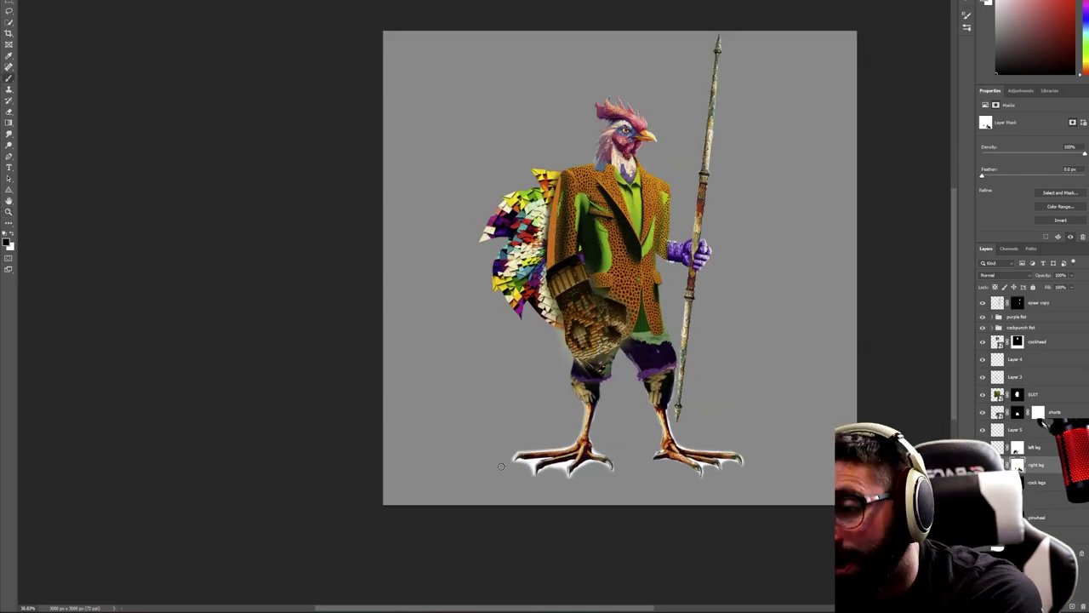
scroll(514, 474, up, 3)
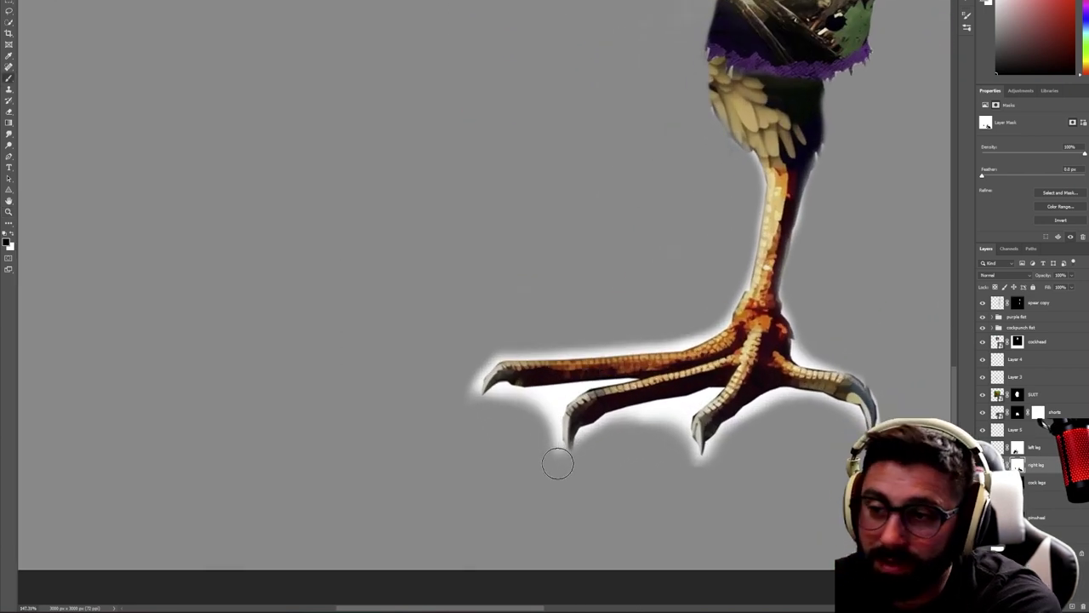
key(x)
alt+right_click(559, 437)
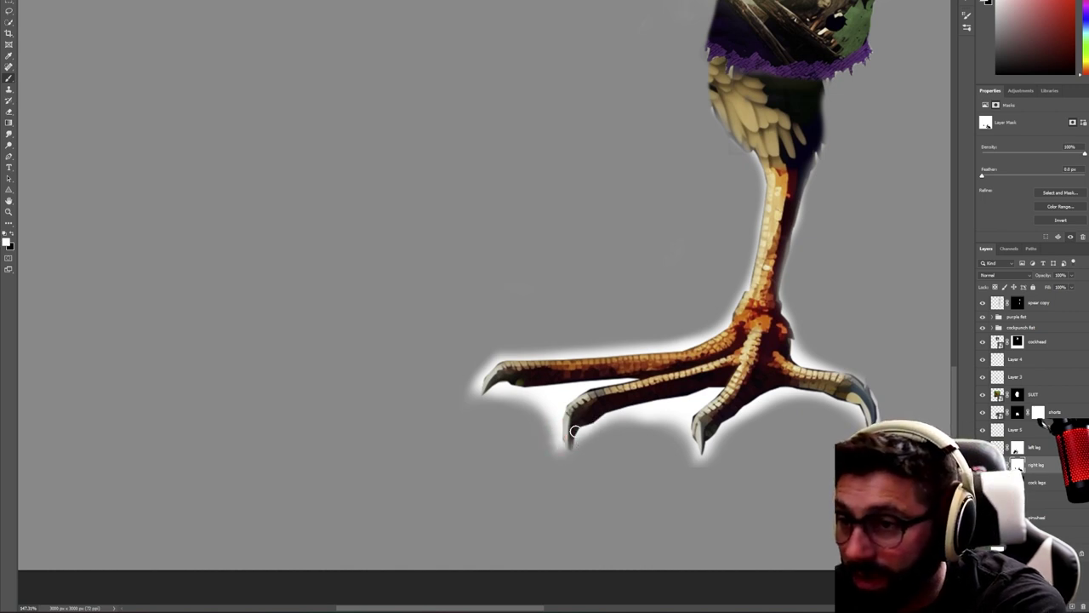
key(x)
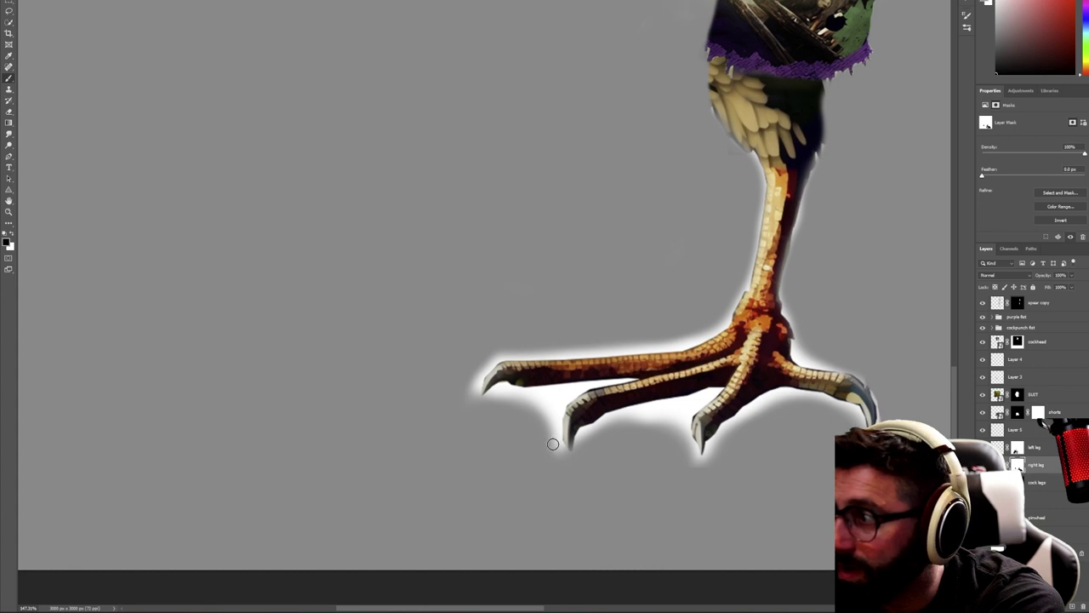
click(1021, 447)
key(x)
mouse_move(572, 440)
mouse_down()
mouse_move(546, 421)
mouse_move(560, 451)
mouse_up()
key(x)
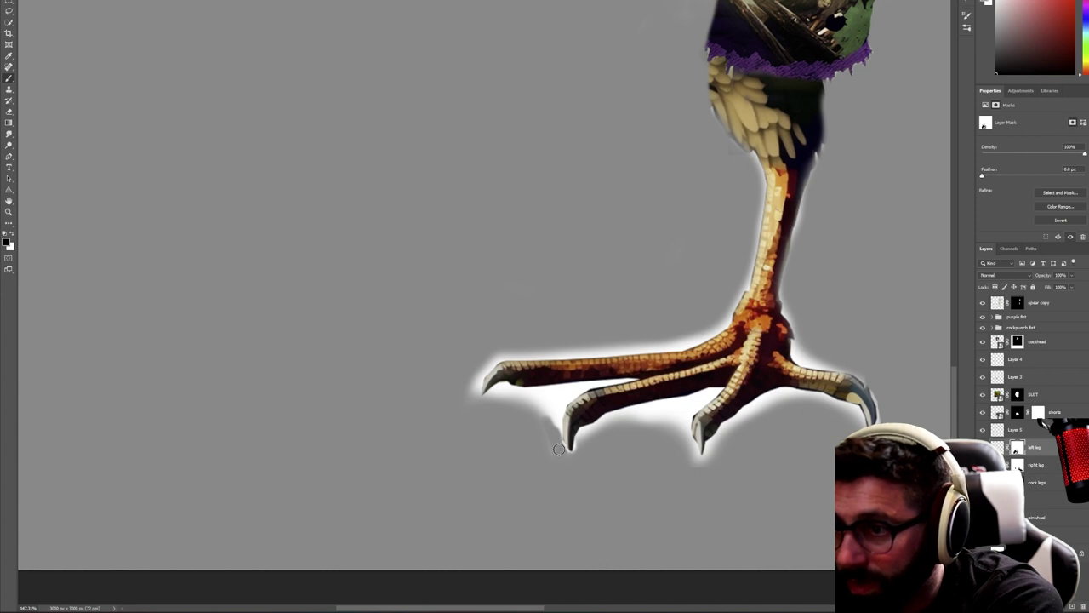
Remove the white gaps between and beneath the left foot's toes on the mask, restoring toe edges where needed
mouse_move(586, 434)
mouse_down()
mouse_move(703, 398)
mouse_move(683, 418)
mouse_move(641, 413)
mouse_up()
mouse_move(675, 453)
mouse_down()
mouse_move(697, 472)
mouse_move(726, 440)
mouse_move(688, 478)
mouse_move(684, 446)
mouse_move(708, 491)
mouse_move(733, 426)
mouse_up()
key(x)
right_click(757, 423)
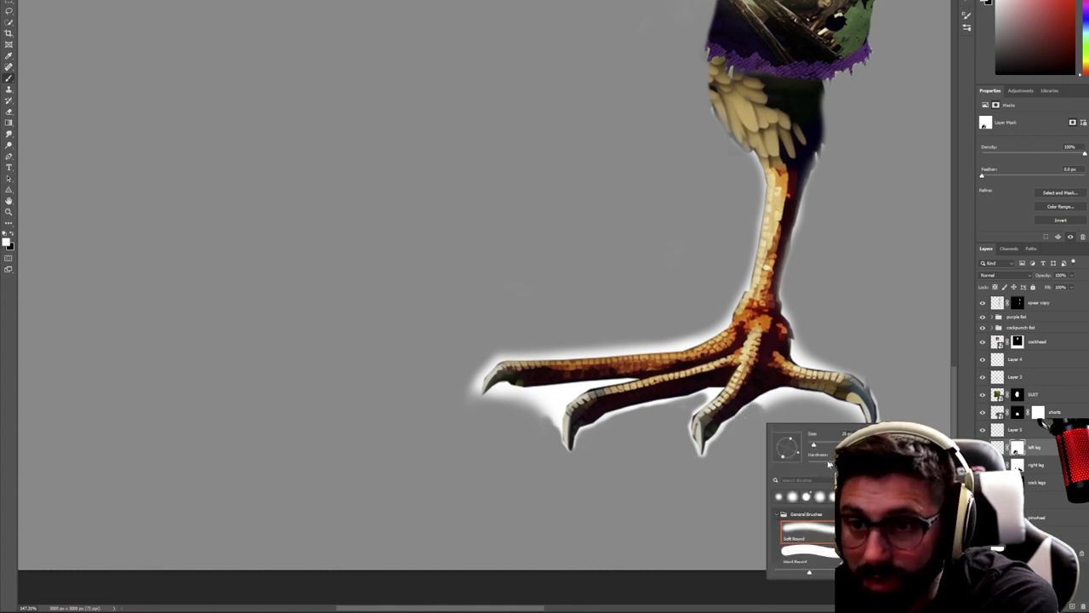
click(737, 445)
mouse_move(758, 429)
mouse_down()
mouse_move(773, 415)
mouse_move(749, 445)
mouse_up()
key(x)
alt+right_click(757, 451)
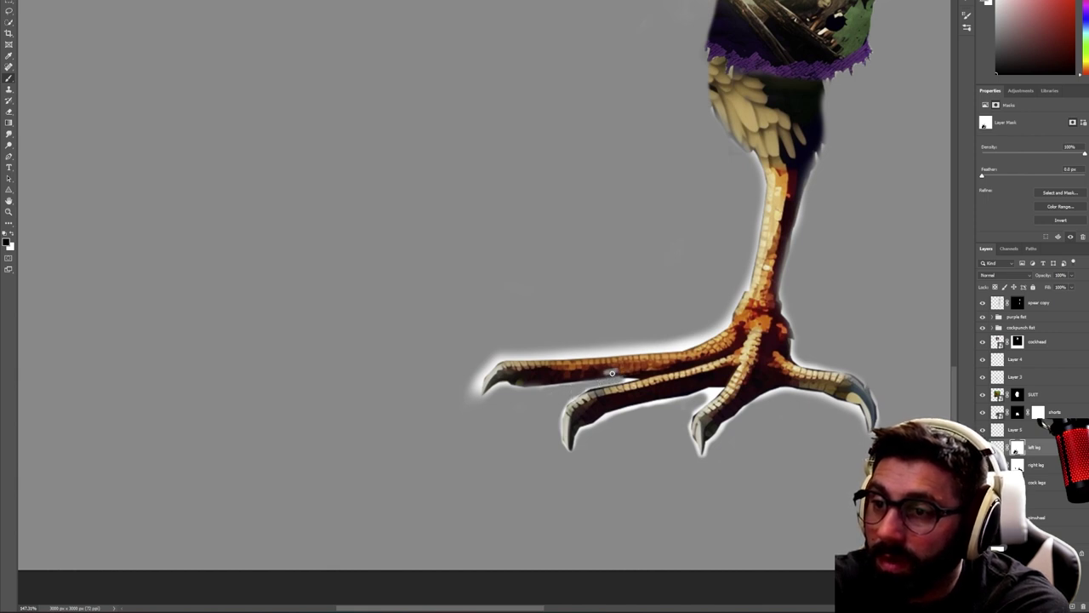
key(x)
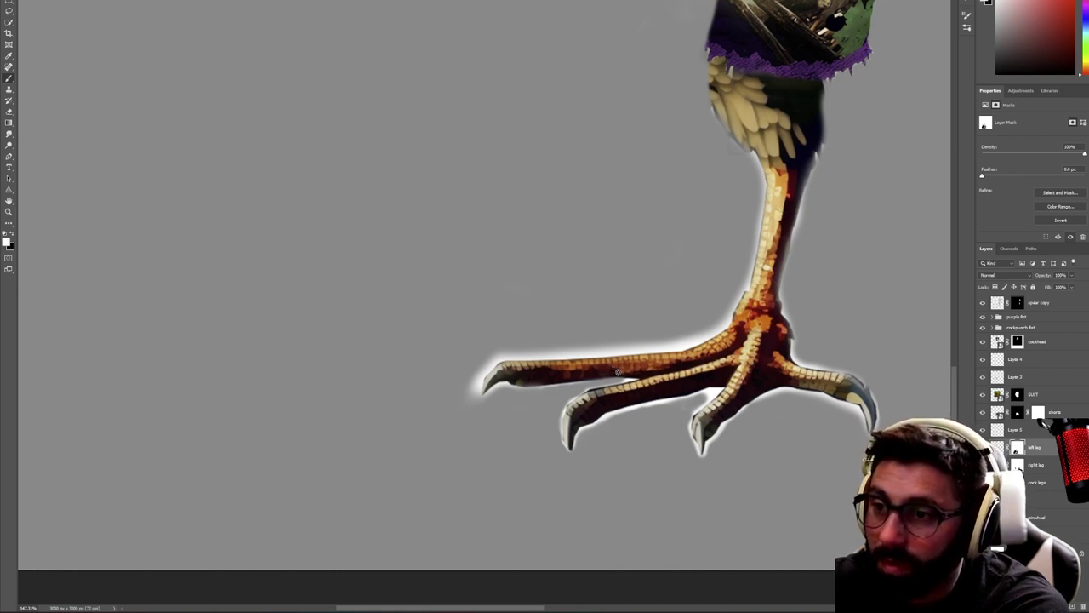
Paint on the cockhead layer's mask to reveal the pale neck feathers under the beak over the jacket collar, trimming their edges
key(z)
drag(581, 326, 770, 325)
scroll(842, 264, up, 4)
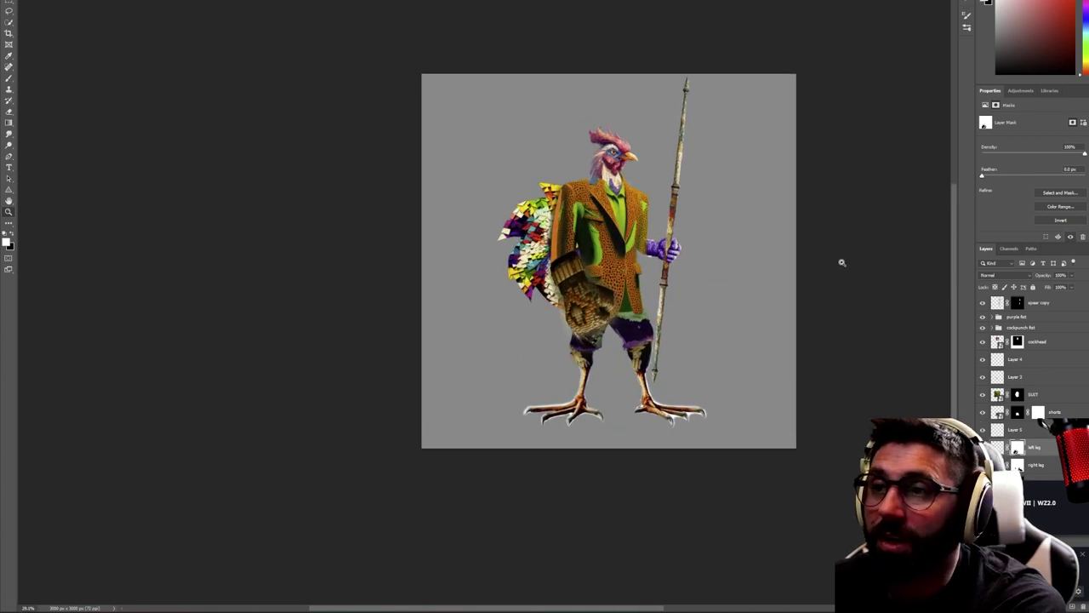
key(b)
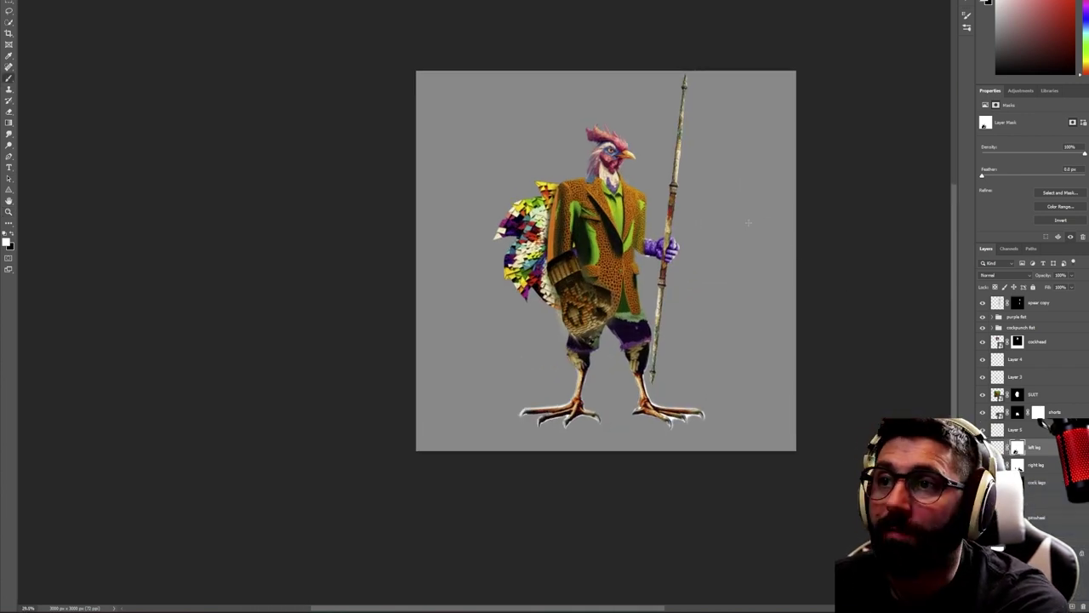
key(z)
drag(594, 142, 658, 139)
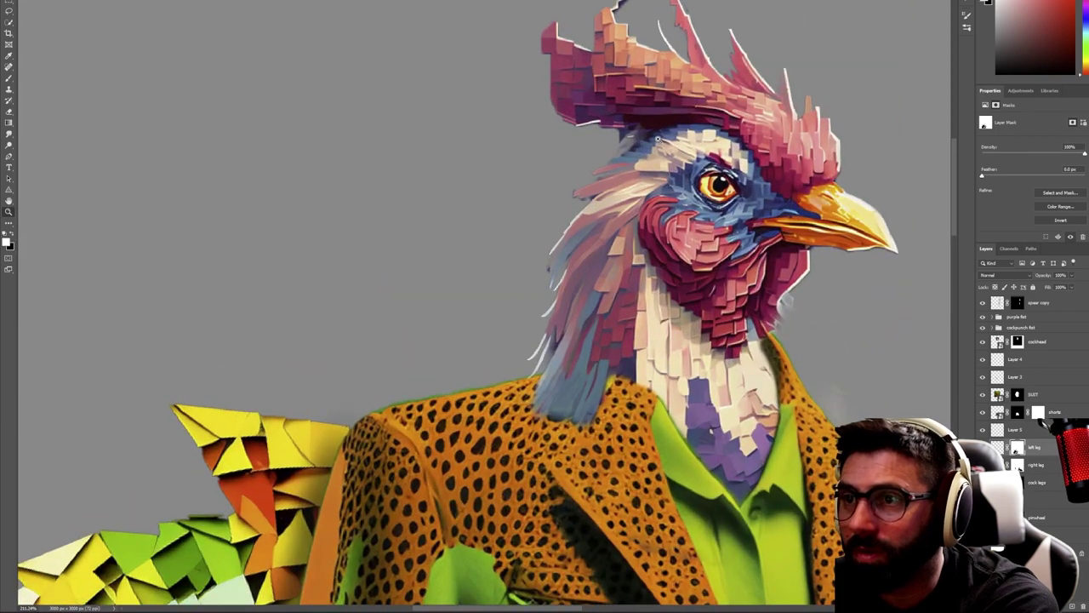
key(b)
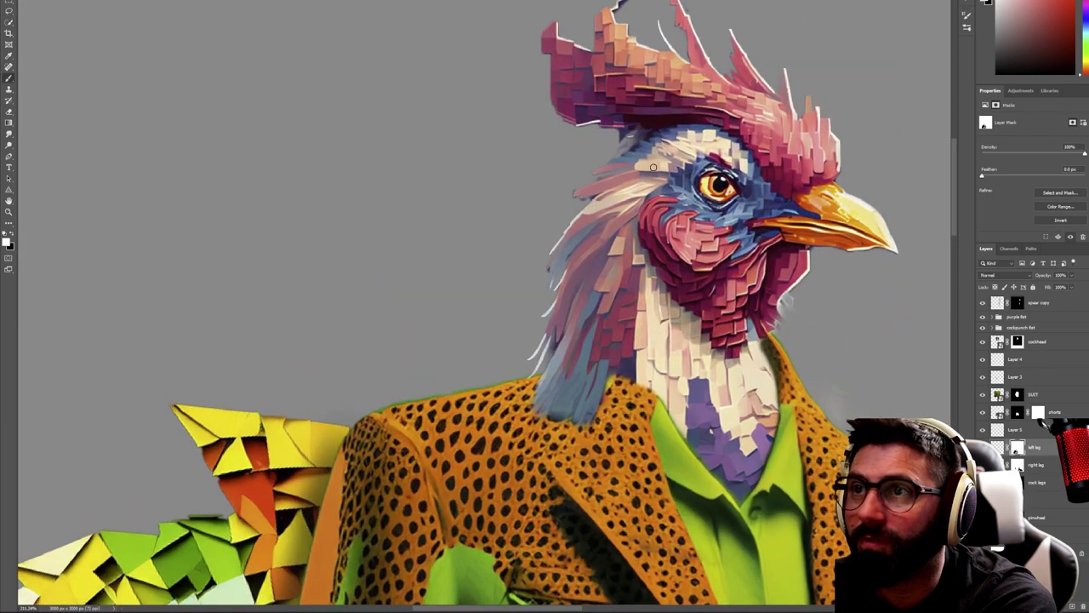
click(983, 341)
click(982, 341)
click(1018, 342)
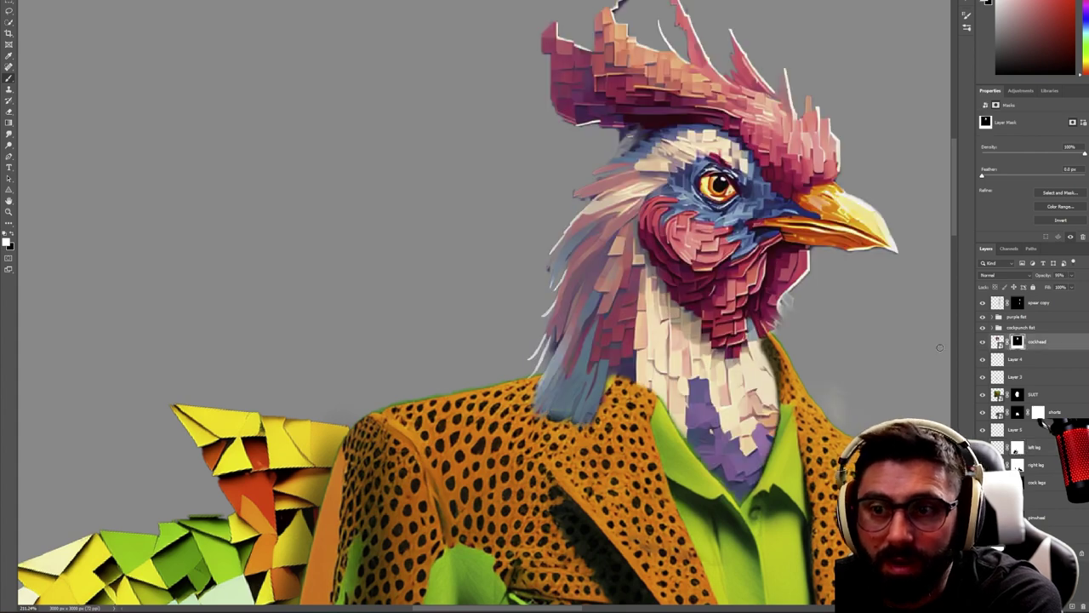
drag(815, 372, 851, 414)
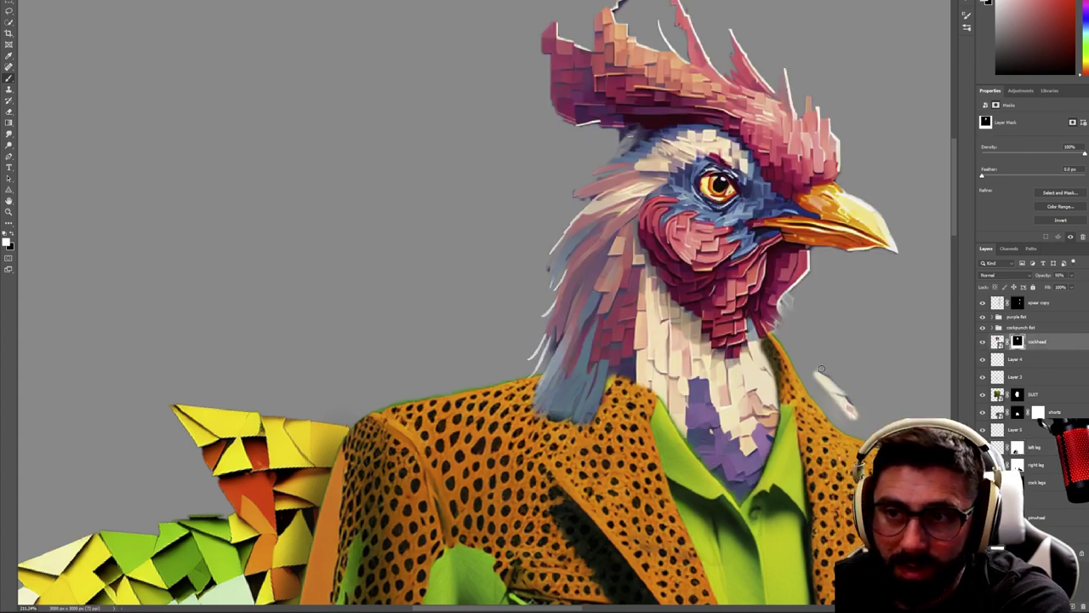
mouse_move(778, 316)
mouse_down()
mouse_move(778, 337)
mouse_move(792, 300)
mouse_move(798, 367)
mouse_move(820, 346)
mouse_up()
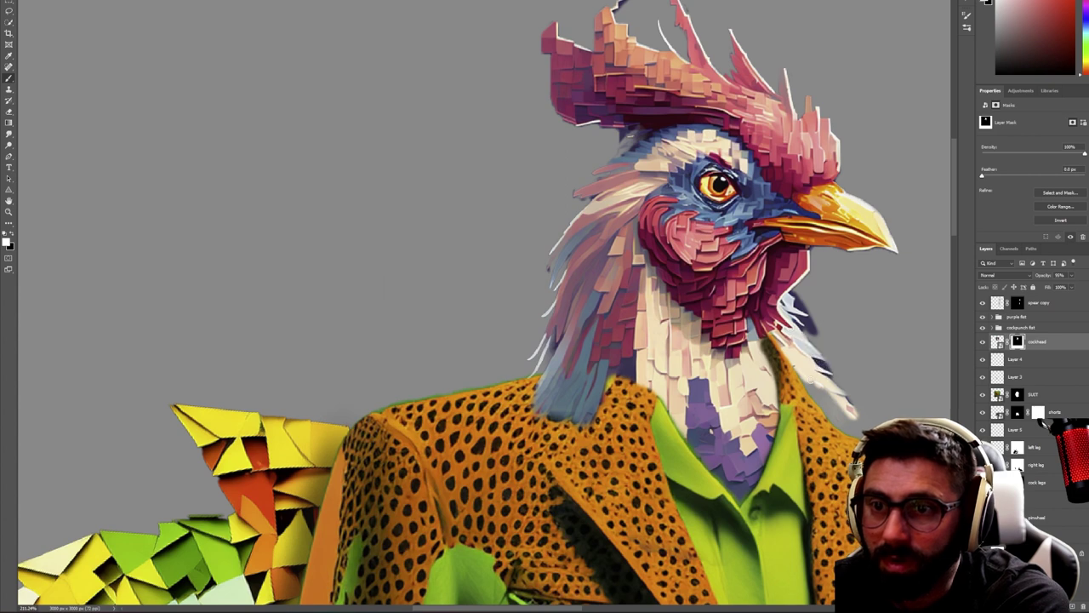
drag(819, 397, 801, 376)
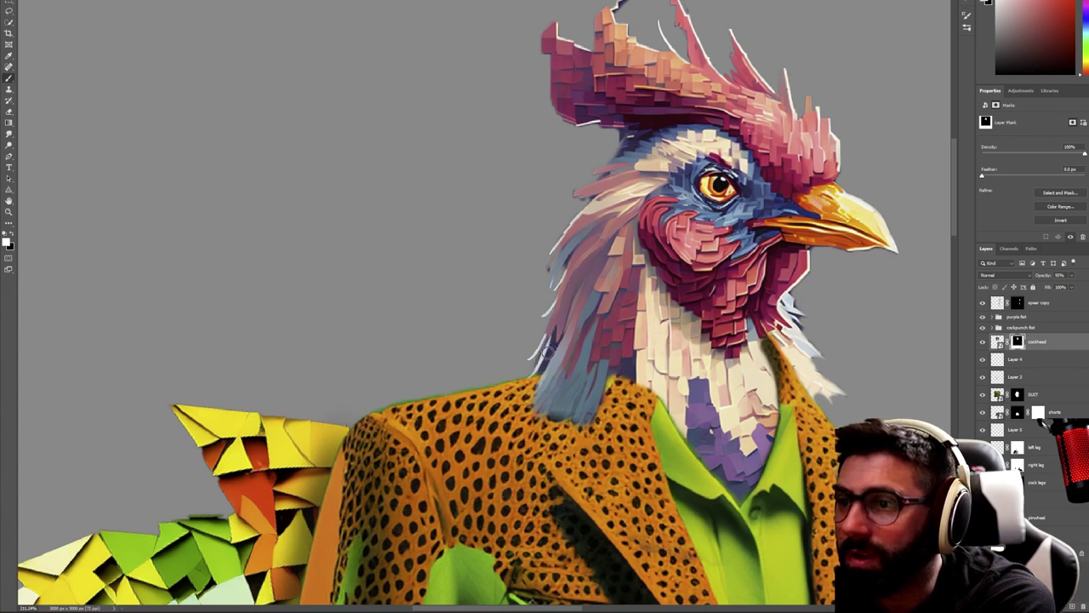
Reveal more of the blue feathers at the back of the neck over the jacket shoulder on the cockhead mask
drag(549, 398, 529, 428)
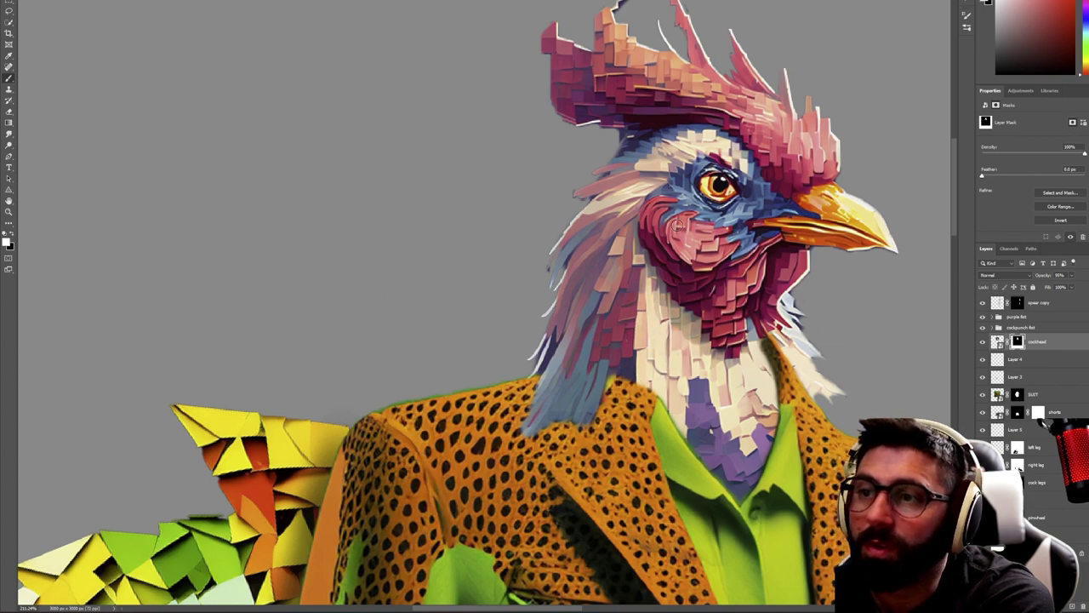
scroll(672, 124, down, 1)
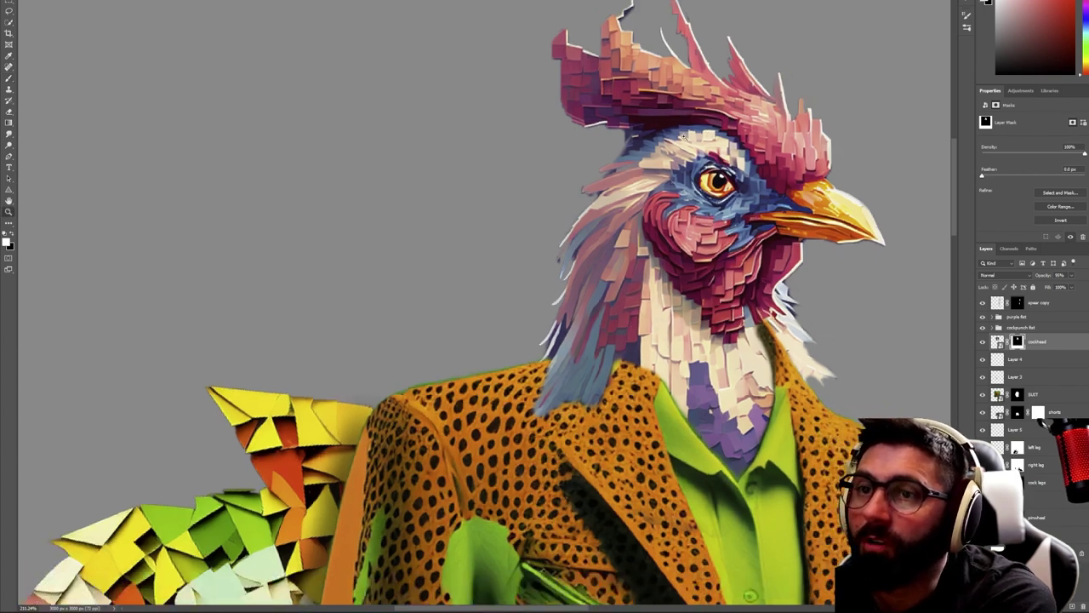
scroll(684, 137, down, 8)
scroll(902, 326, up, 3)
scroll(902, 257, down, 2)
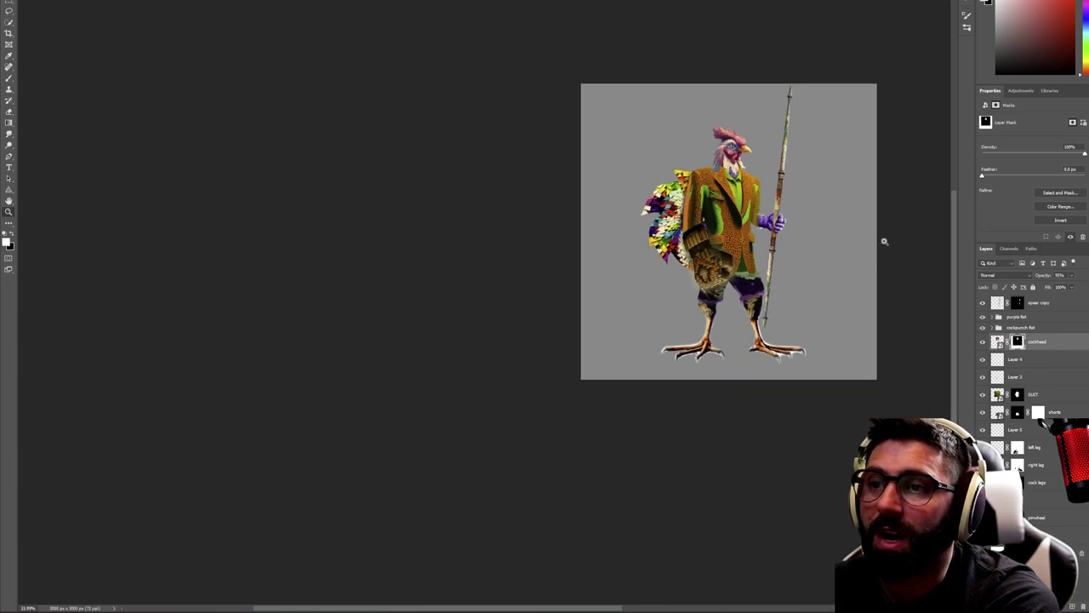
Add an empty layer above the grey background and activate the Gradient tool
scroll(917, 207, up, 3)
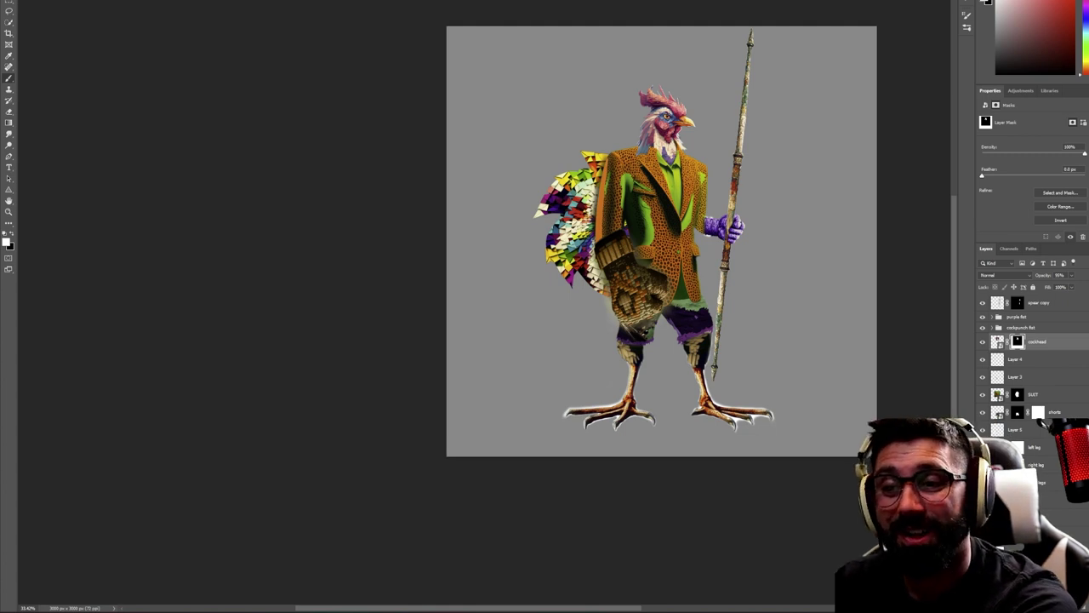
click(1030, 499)
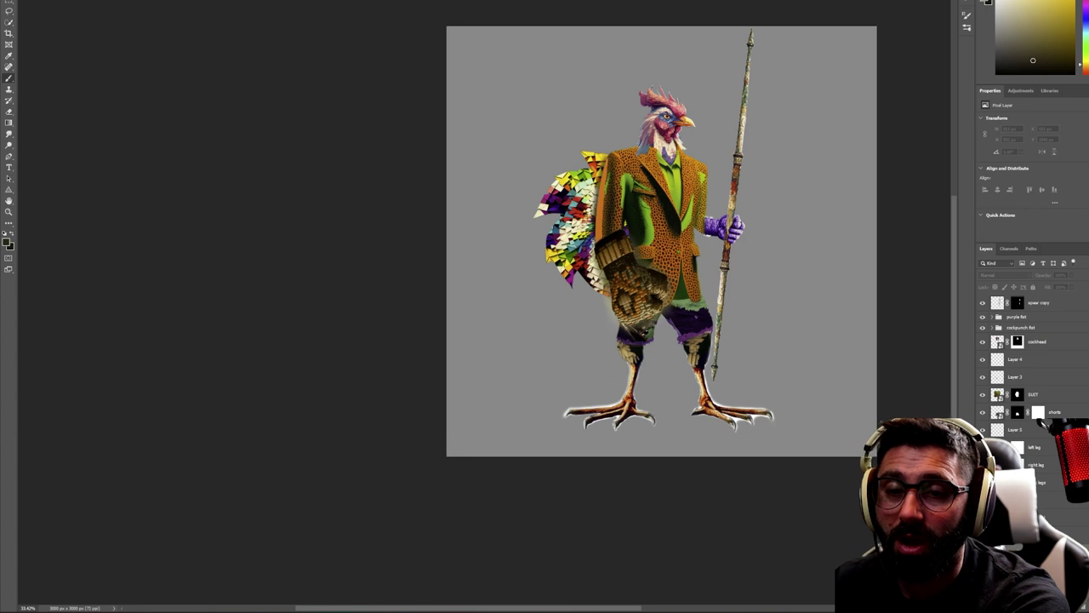
click(1041, 418)
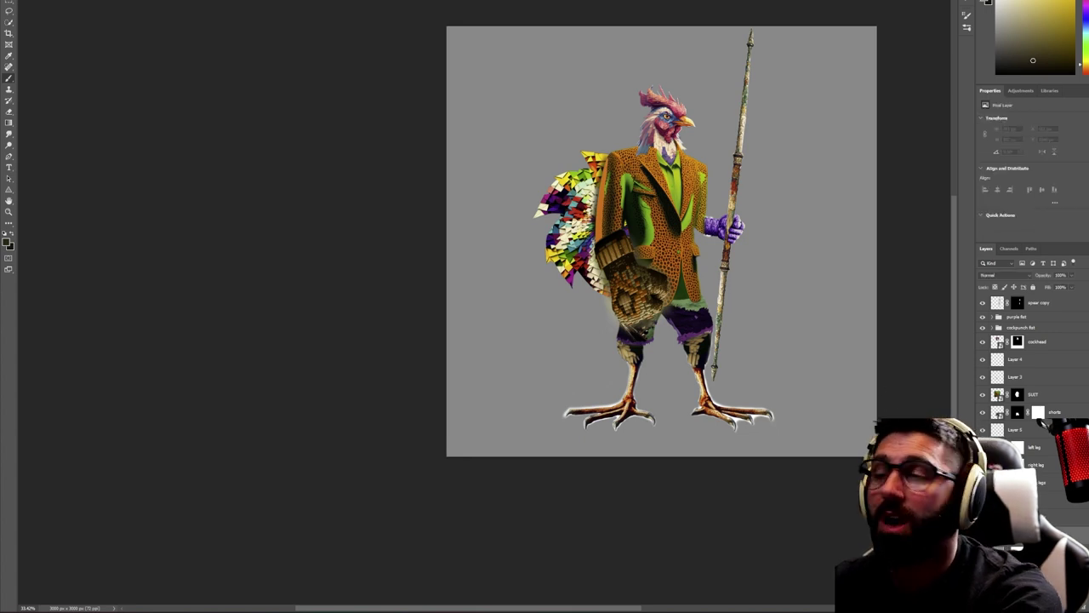
click(8, 123)
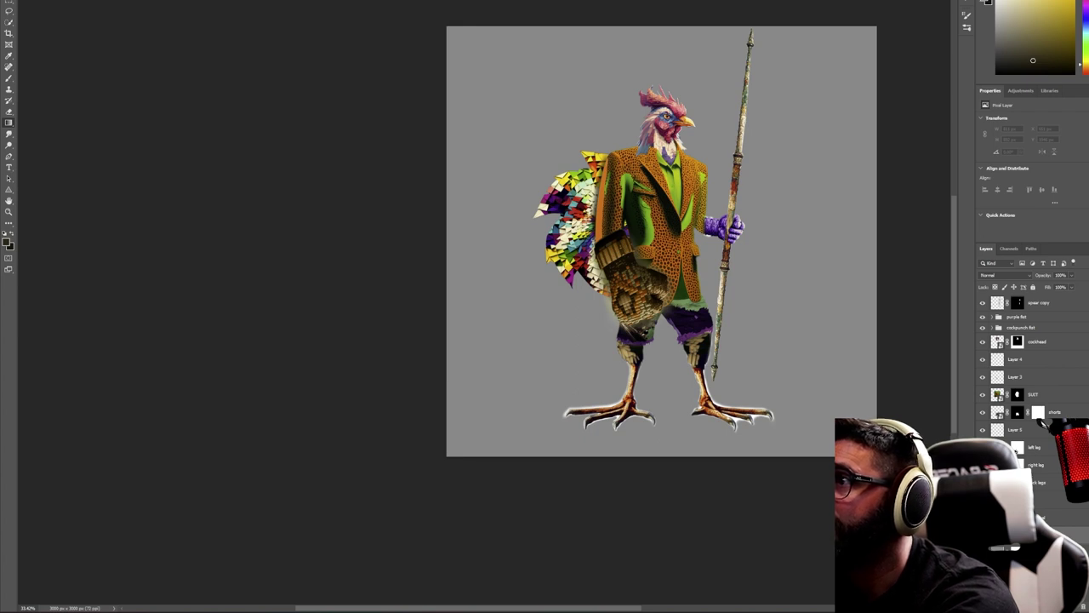
scroll(60, 14, up, 1)
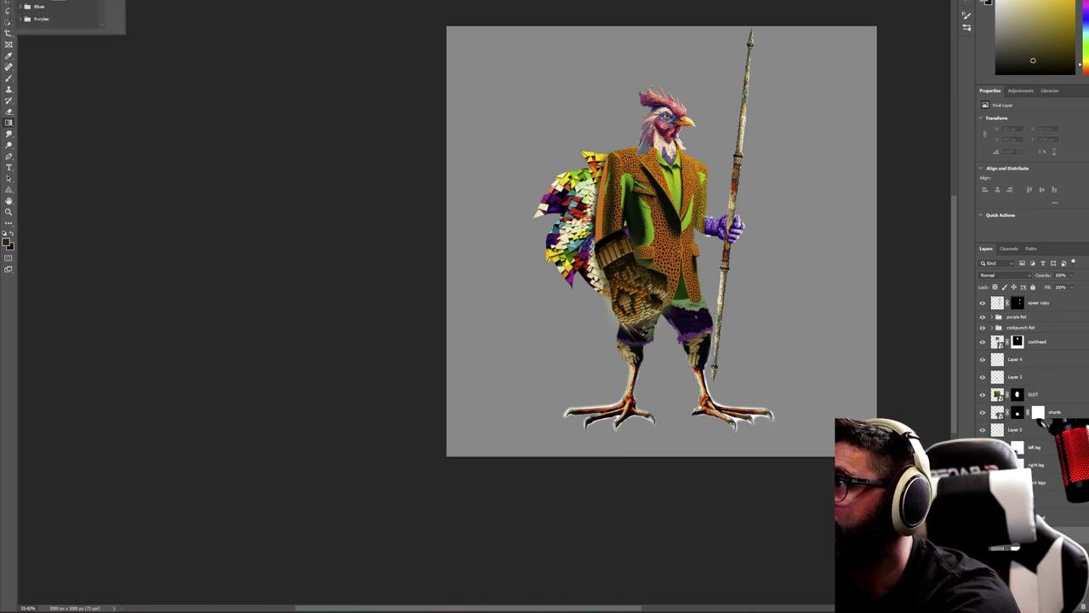
key(Escape)
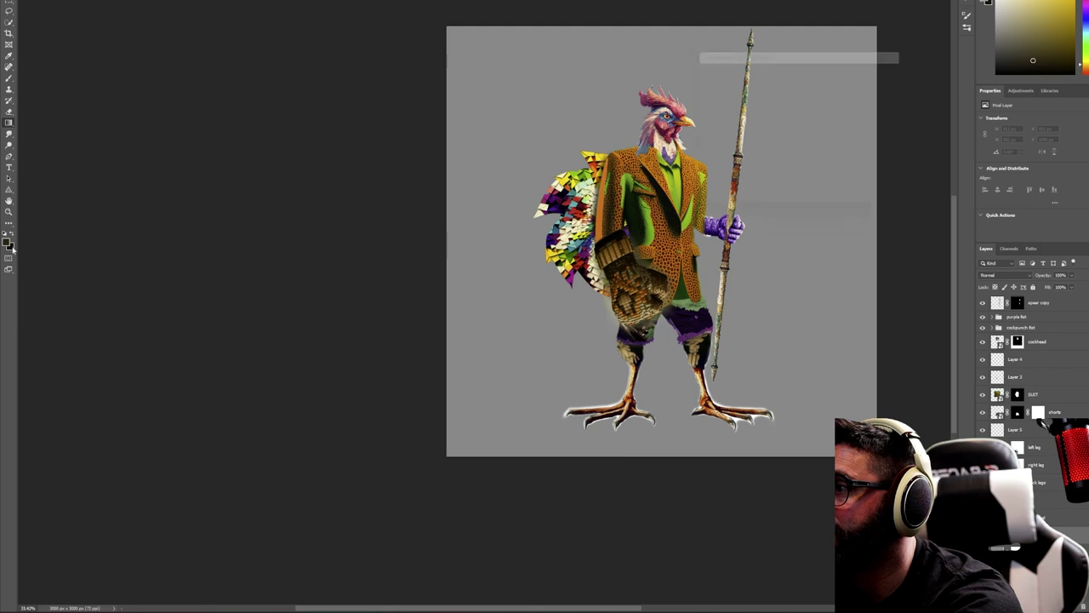
Set the background colour to white (ffffff) and the foreground colour to dark grey (5d5d5d)
click(12, 247)
text(ffffff)
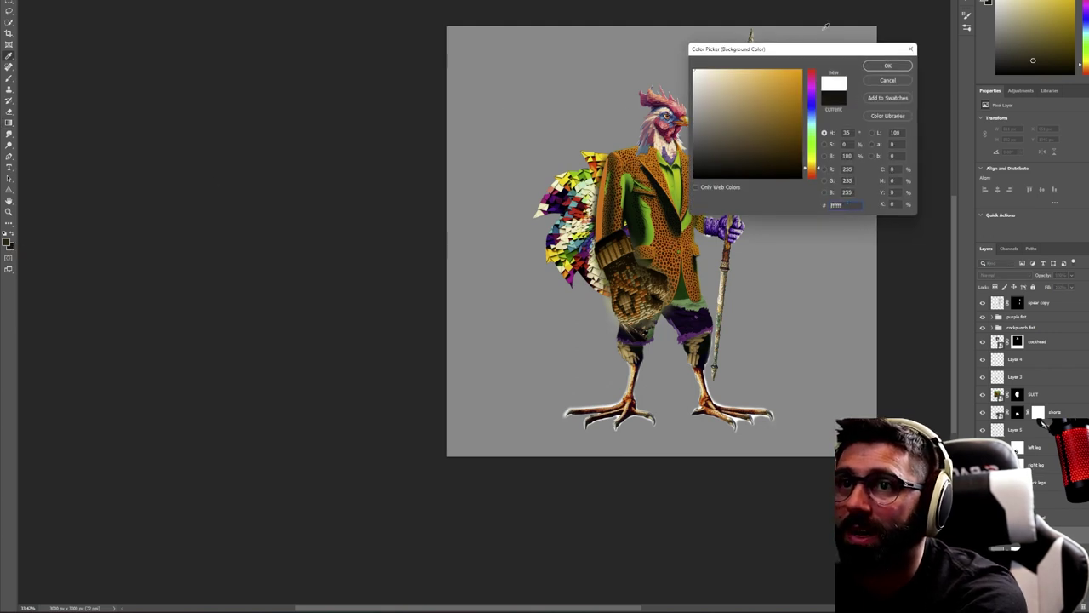
key(Return)
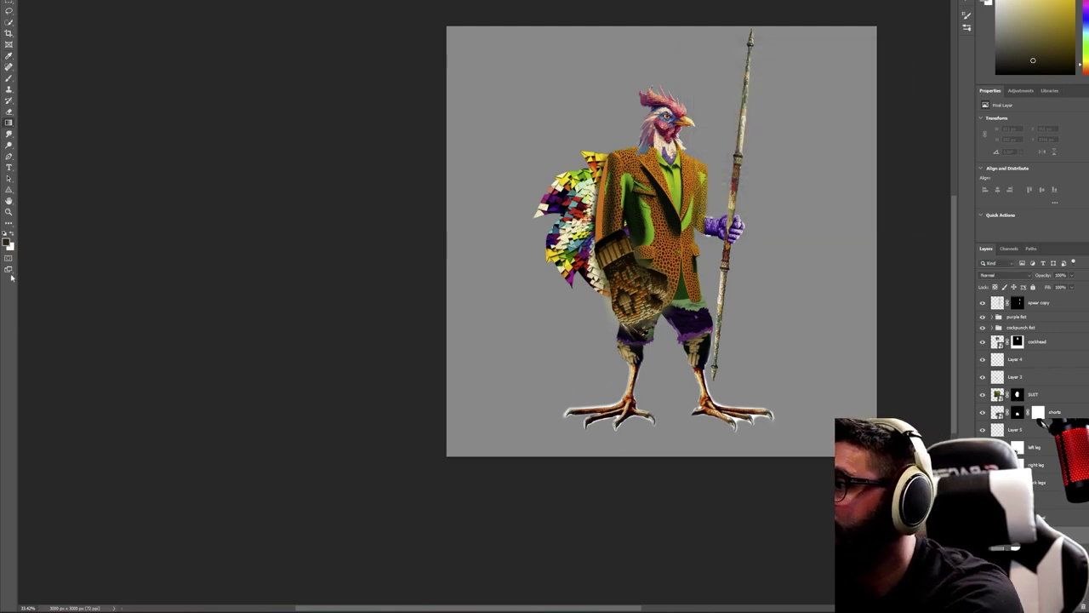
click(6, 243)
text(5d5d5d)
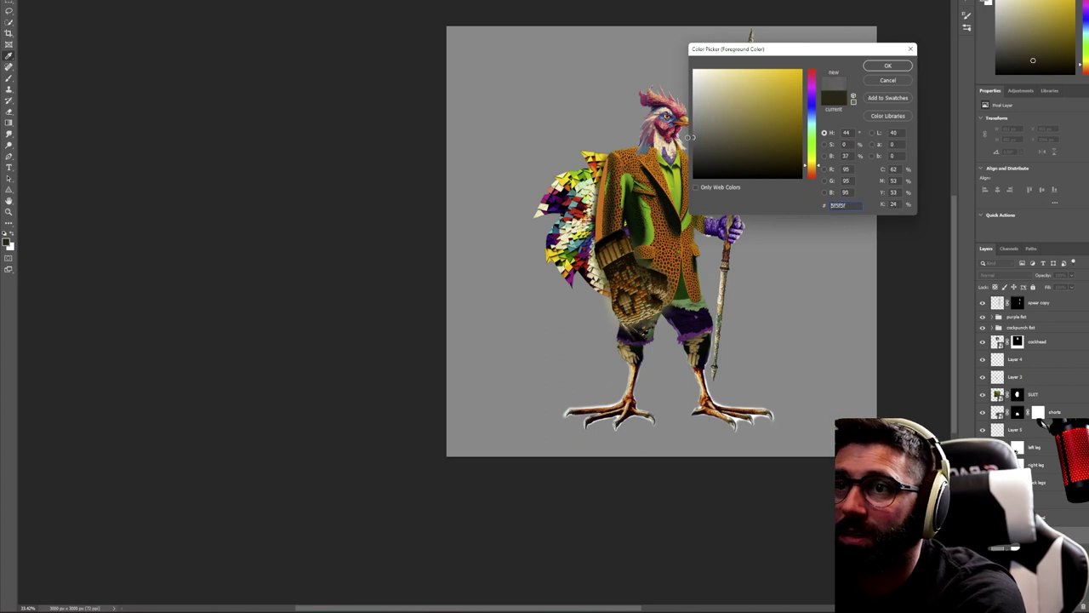
click(886, 65)
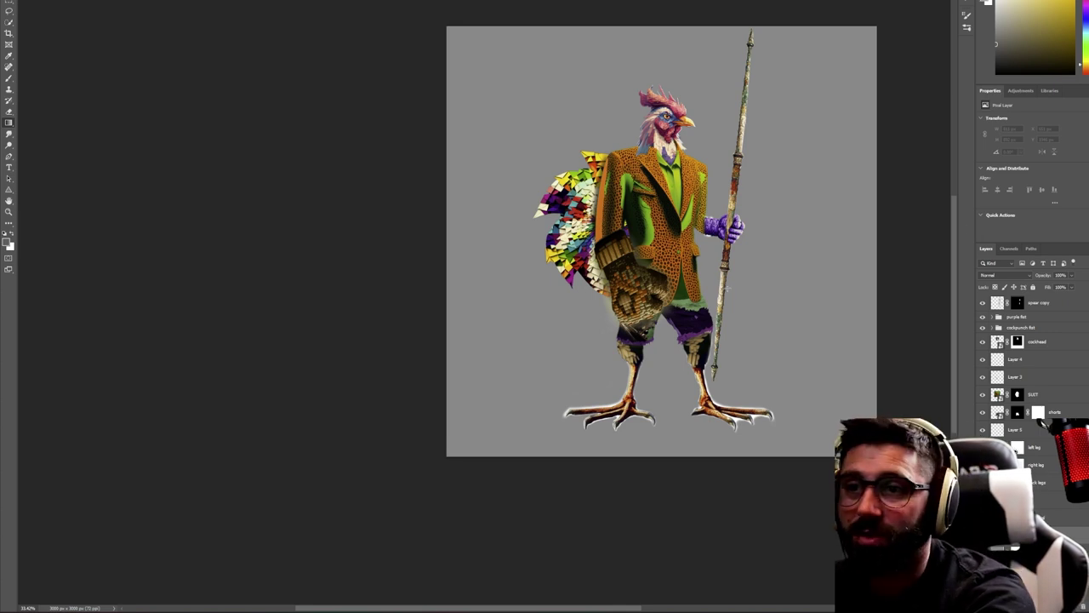
Fill the empty layer behind the rooster with a vertical foreground-to-background gradient, dark grey at the top fading to white at the bottom
drag(666, 190, 670, 324)
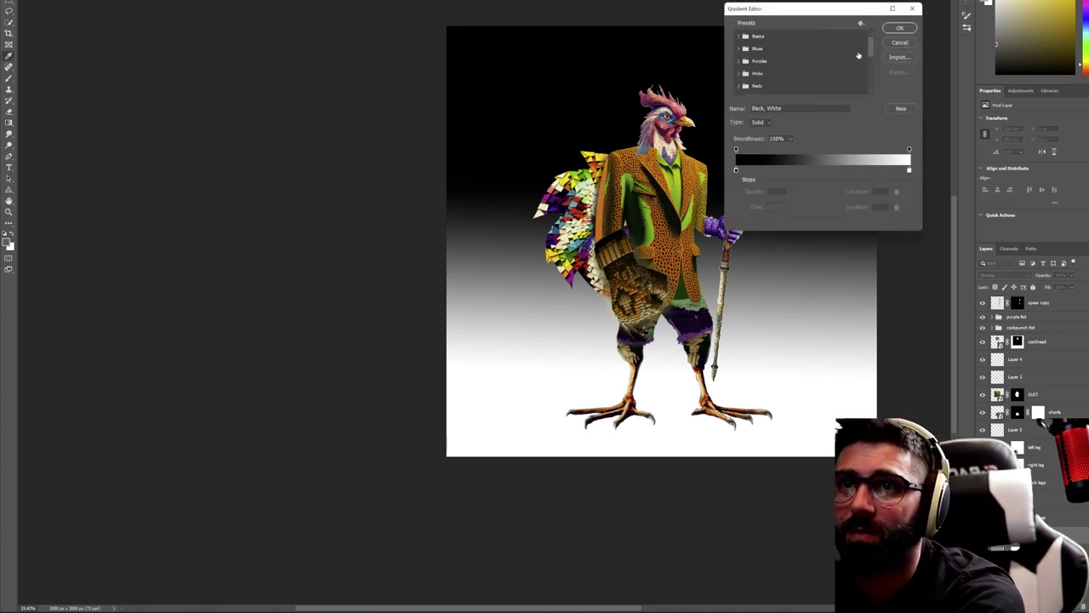
click(899, 42)
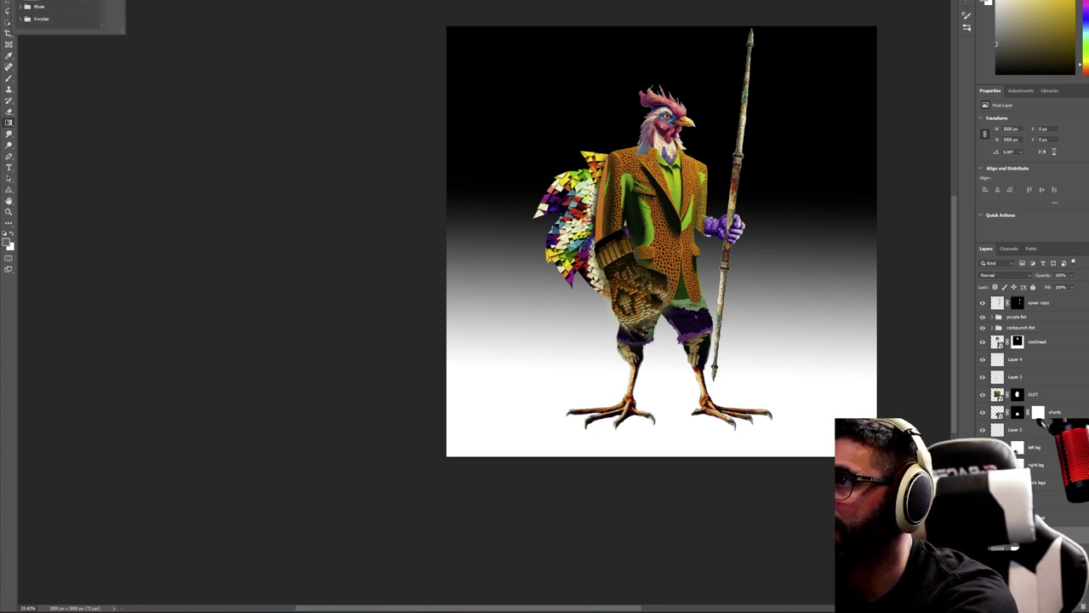
key(Escape)
drag(672, 331, 668, 443)
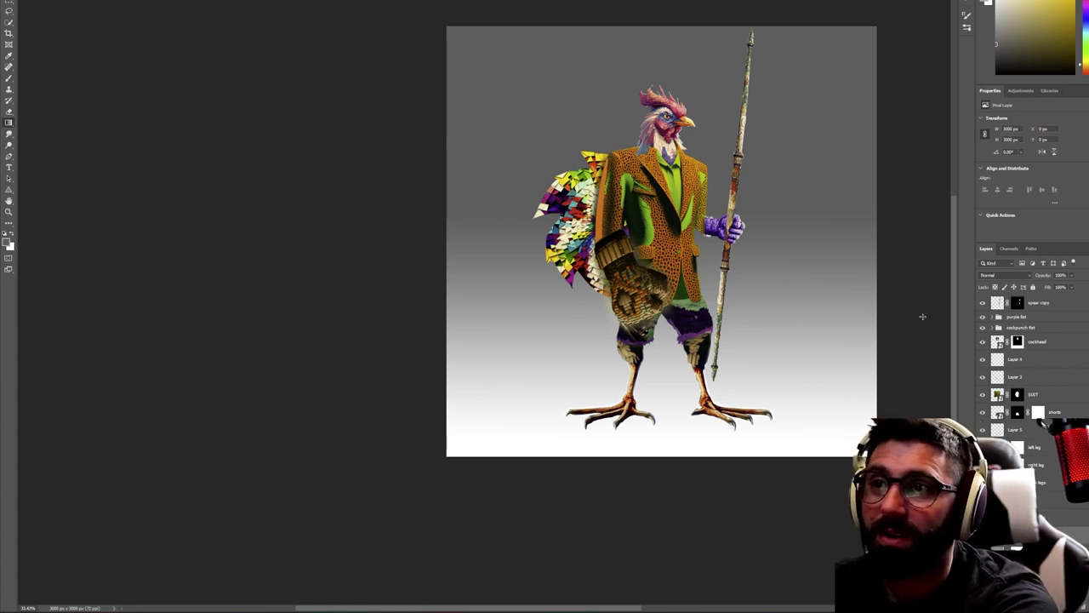
Place the browser window with the original 3D rooster image beside the canvas and compare the composite with it
key(z)
drag(780, 187, 456, 187)
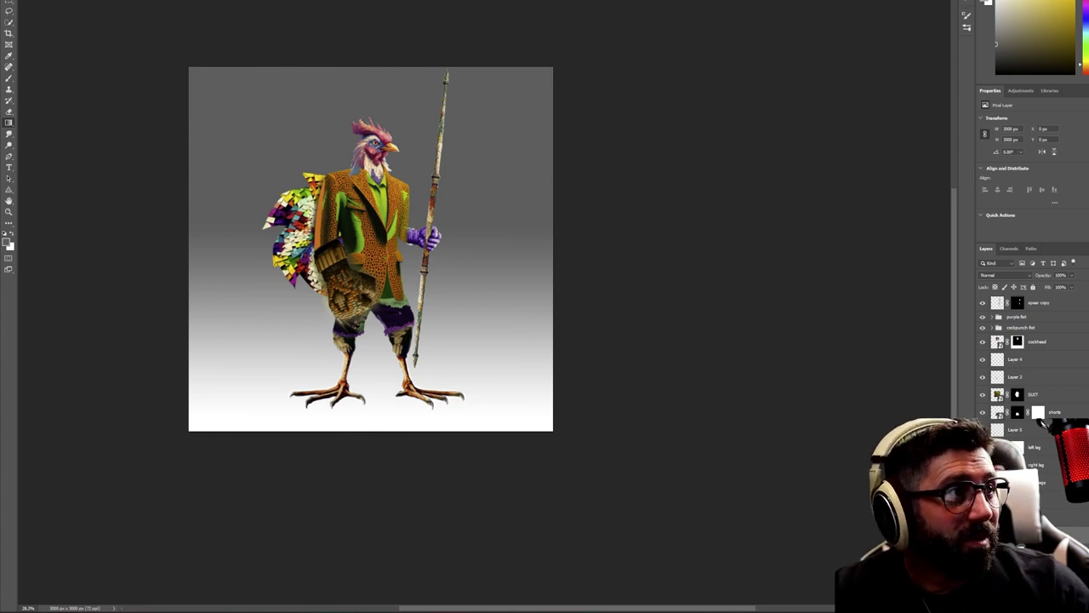
drag(1088, 118, 743, 30)
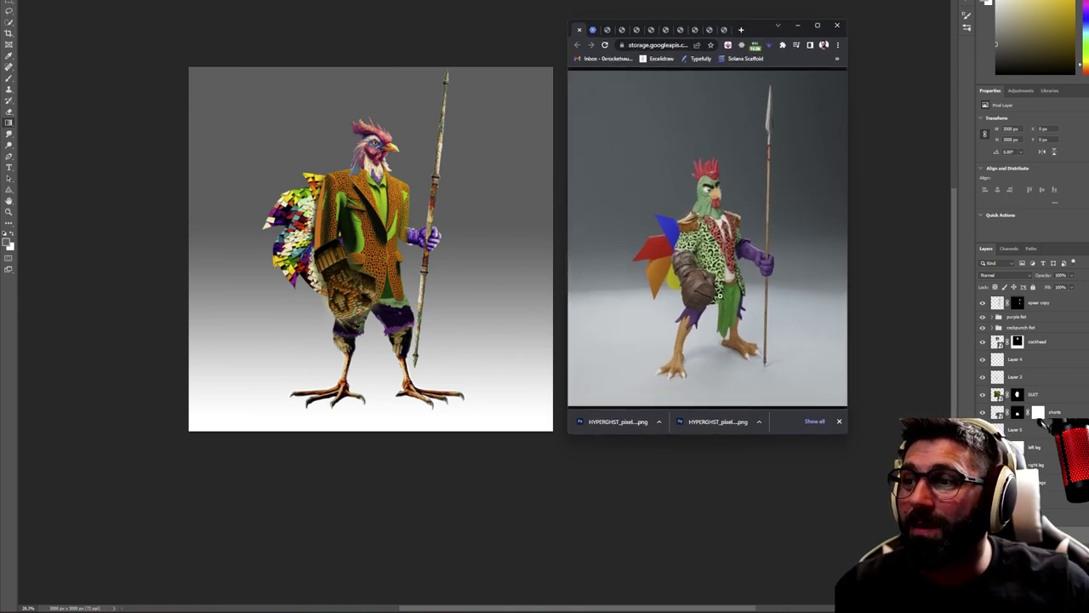
drag(742, 31, 731, 54)
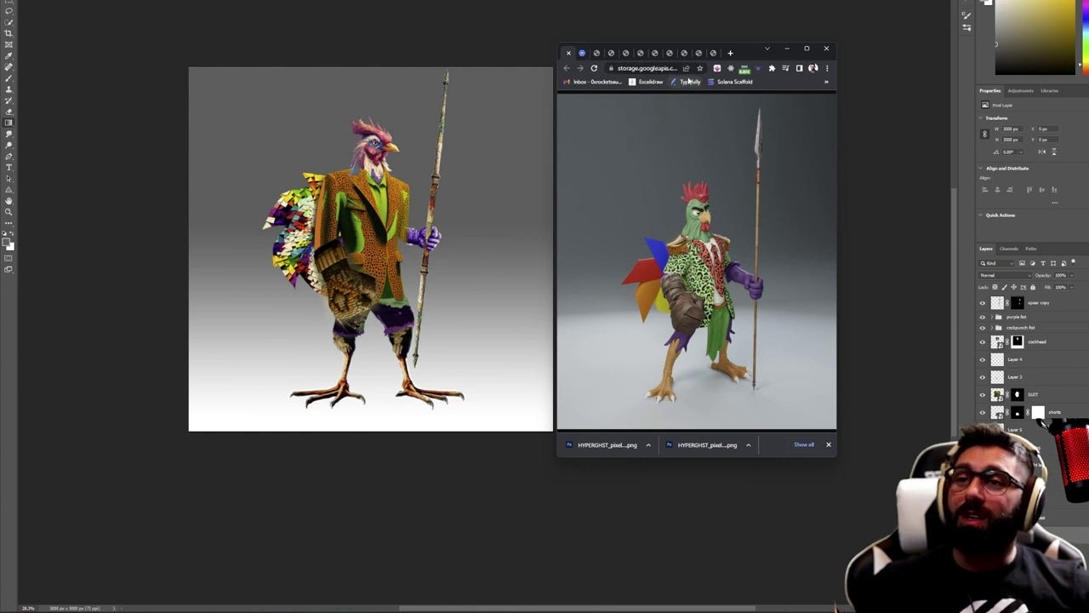
drag(837, 117, 859, 98)
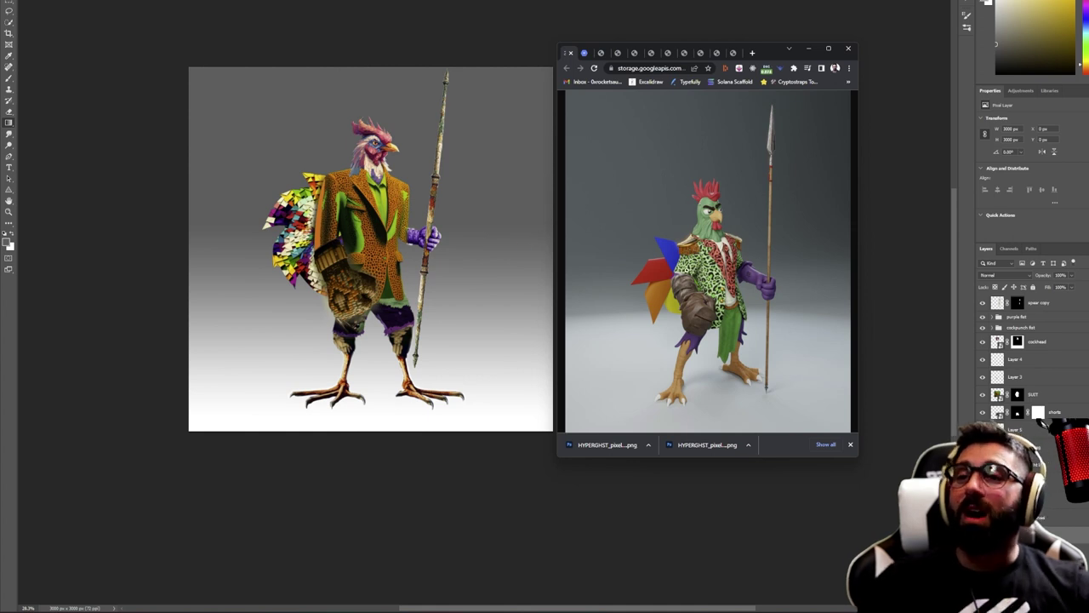
drag(766, 54, 774, 53)
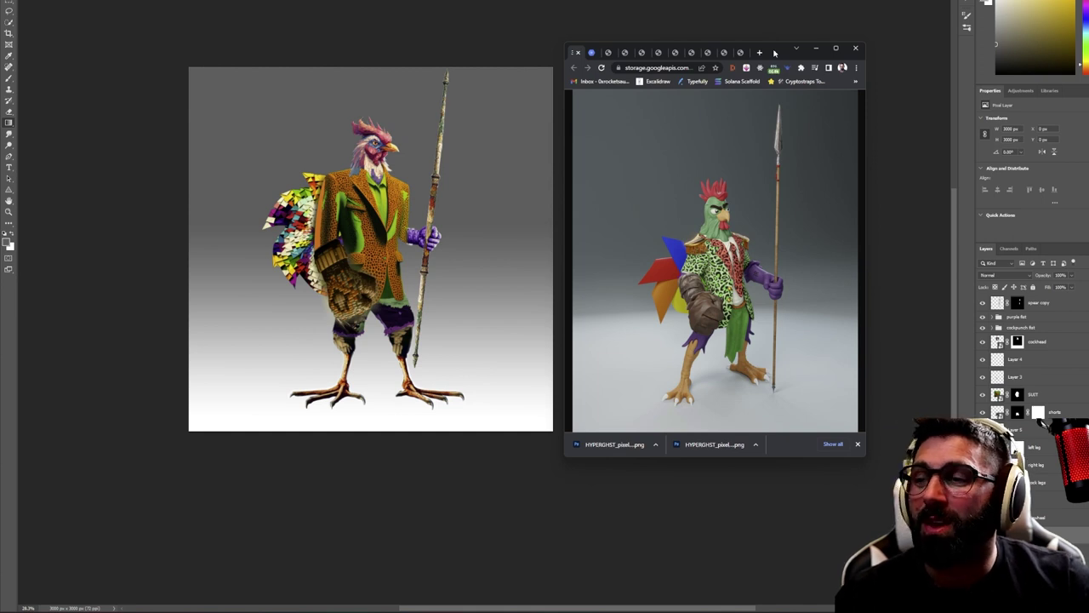
drag(773, 54, 774, 52)
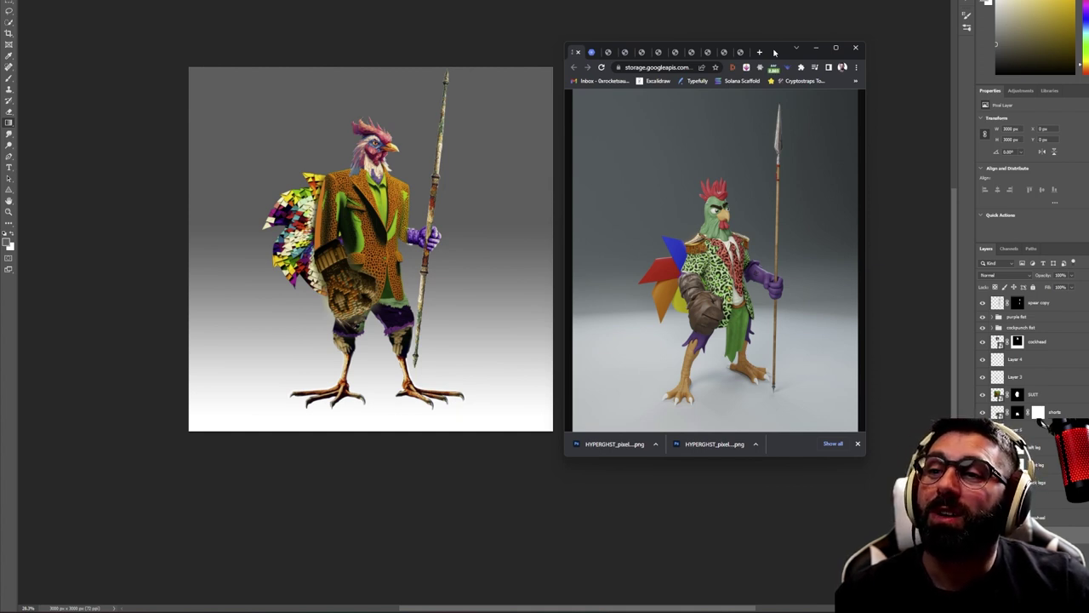
drag(774, 52, 777, 46)
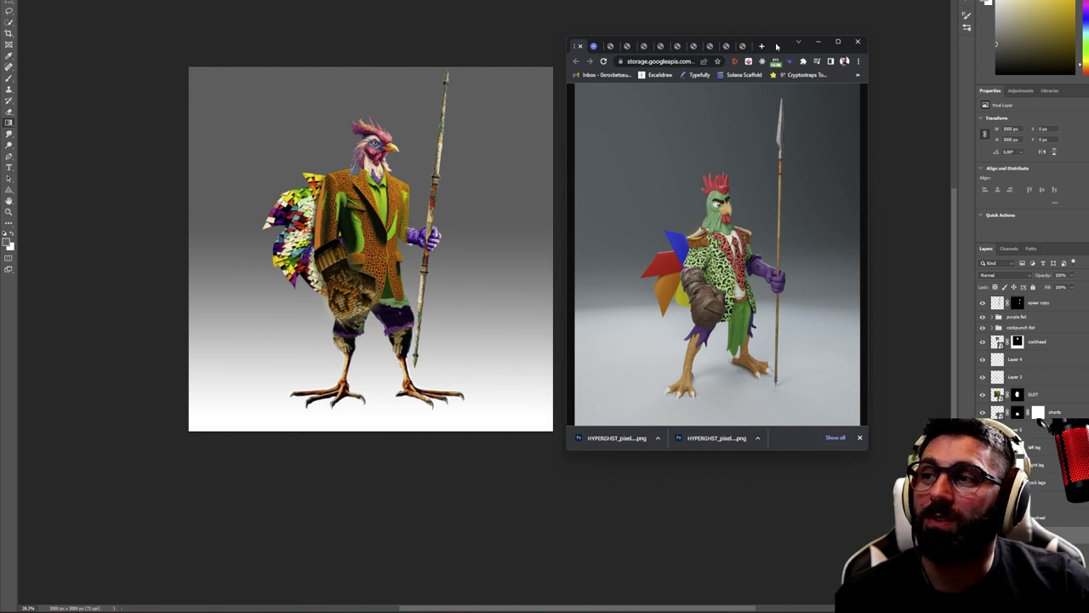
drag(777, 46, 792, 49)
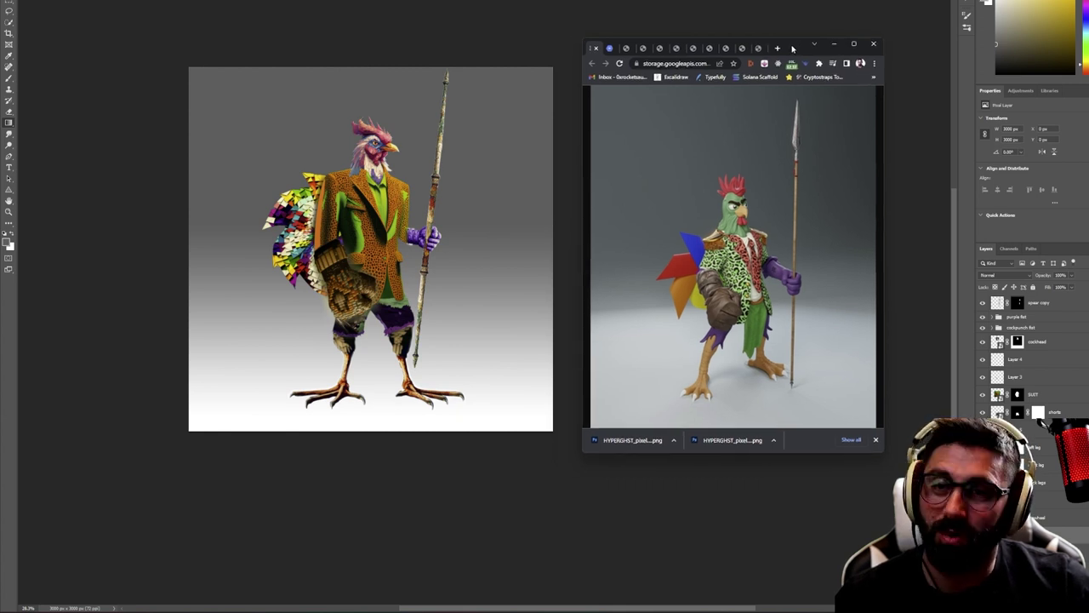
Select the spear copy layer and move the browser window with the reference image away from the canvas
click(1069, 306)
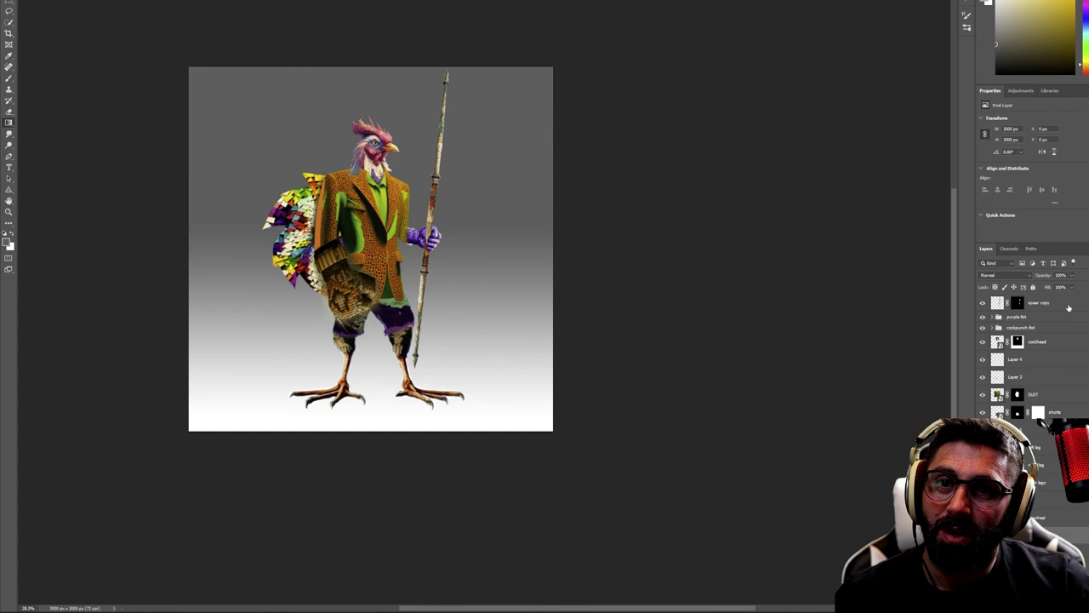
click(1068, 306)
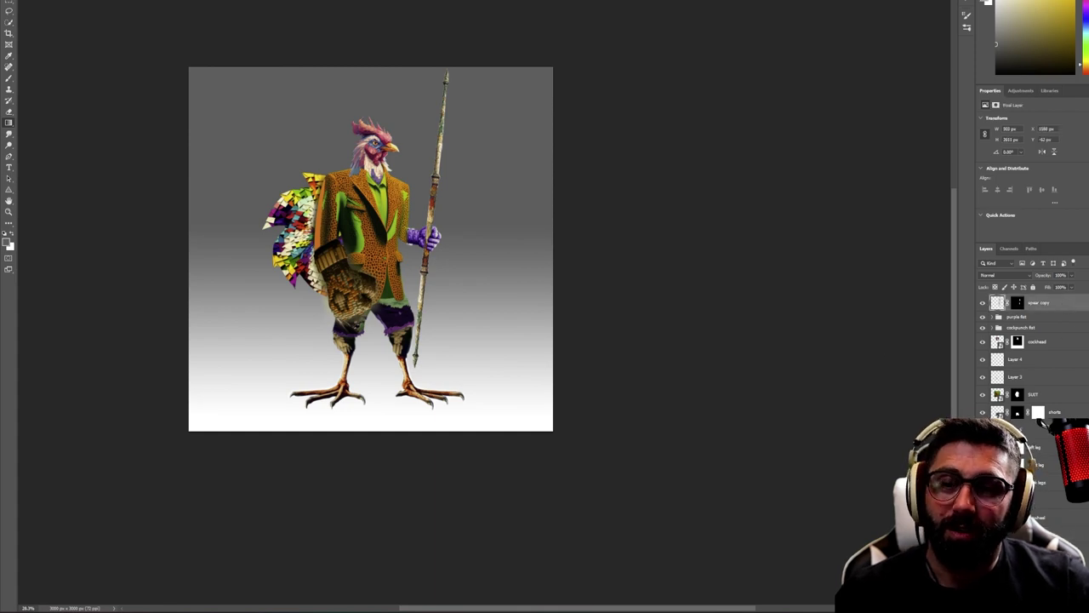
mouse_move(479, 609)
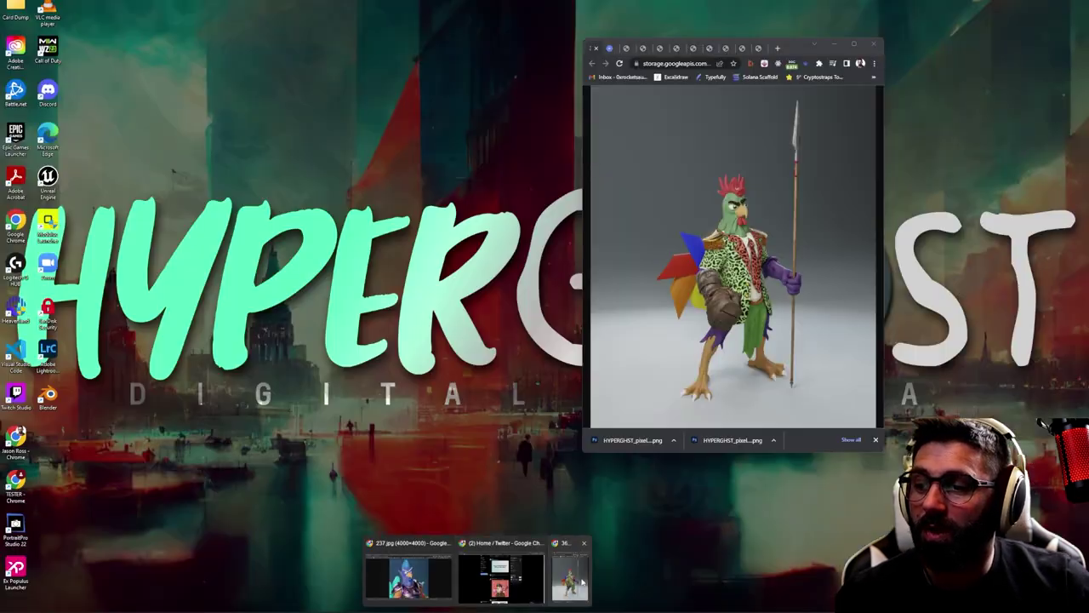
click(584, 581)
drag(803, 55, 1088, 56)
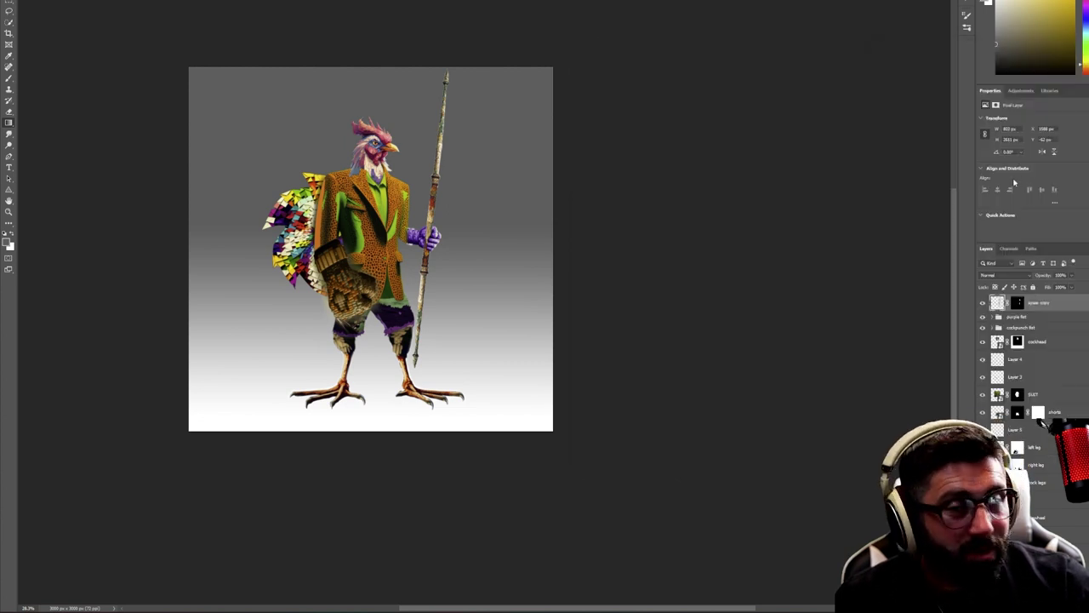
Add a Solid Color fill layer above the spear copy layer with the muted green 659d70
click(1030, 606)
click(1045, 457)
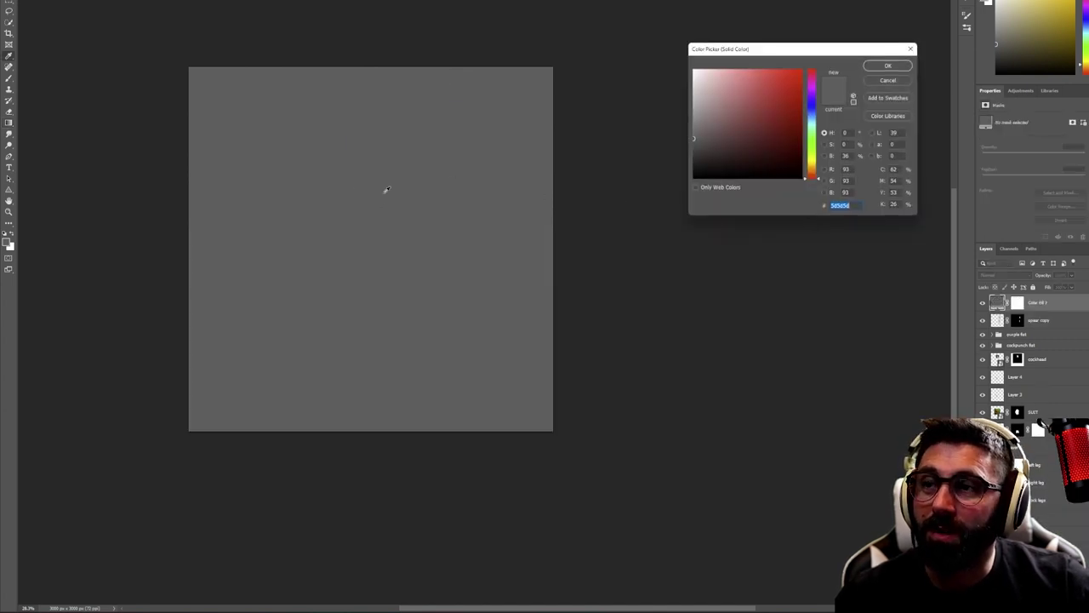
text(535353)
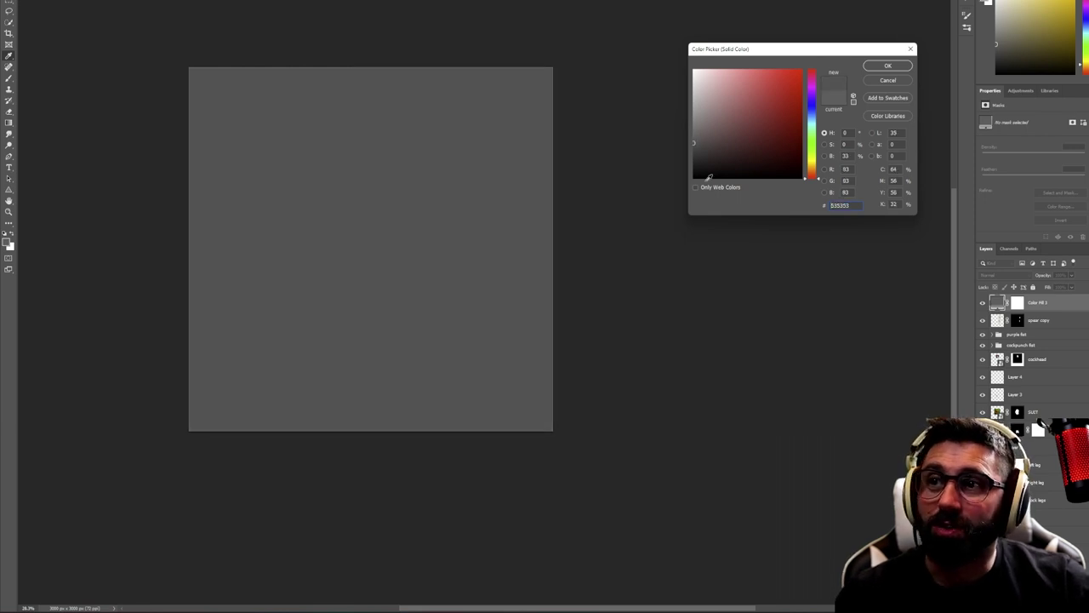
drag(709, 177, 1088, 179)
drag(731, 111, 719, 103)
drag(729, 109, 733, 111)
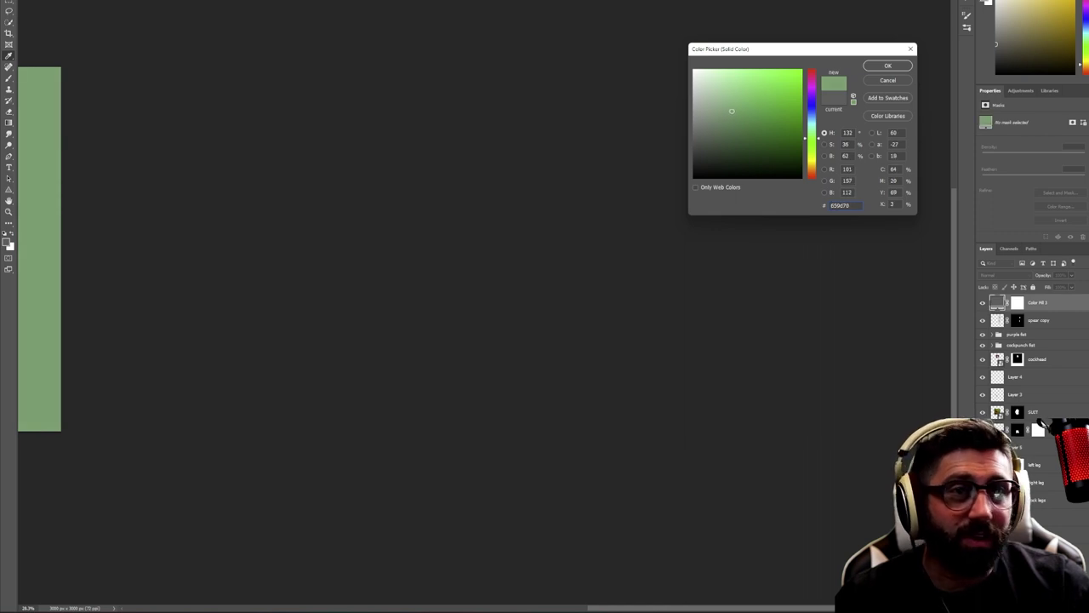
click(886, 66)
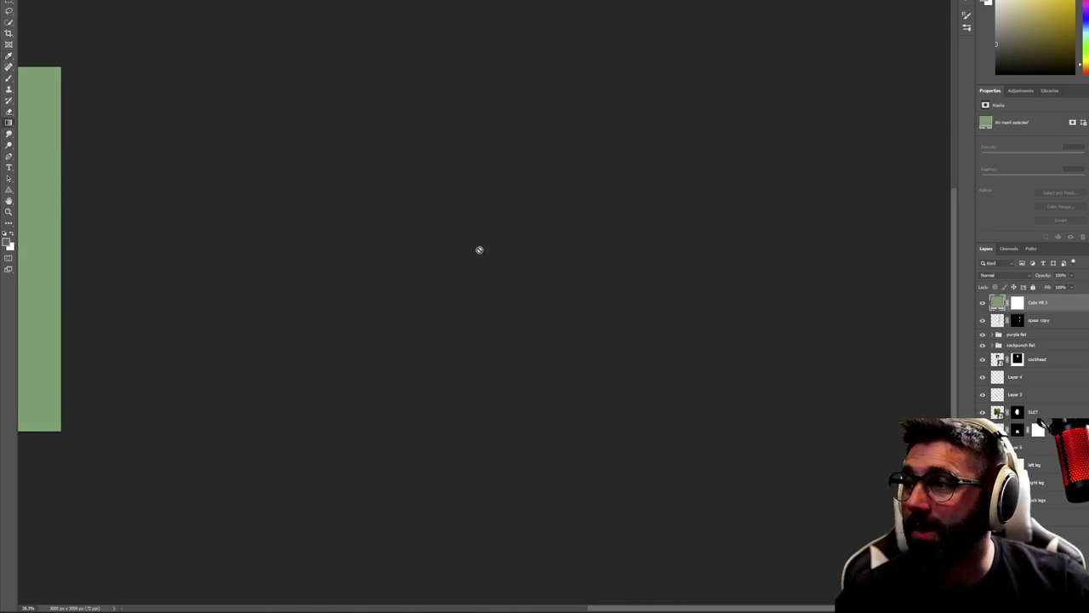
drag(289, 235, 801, 224)
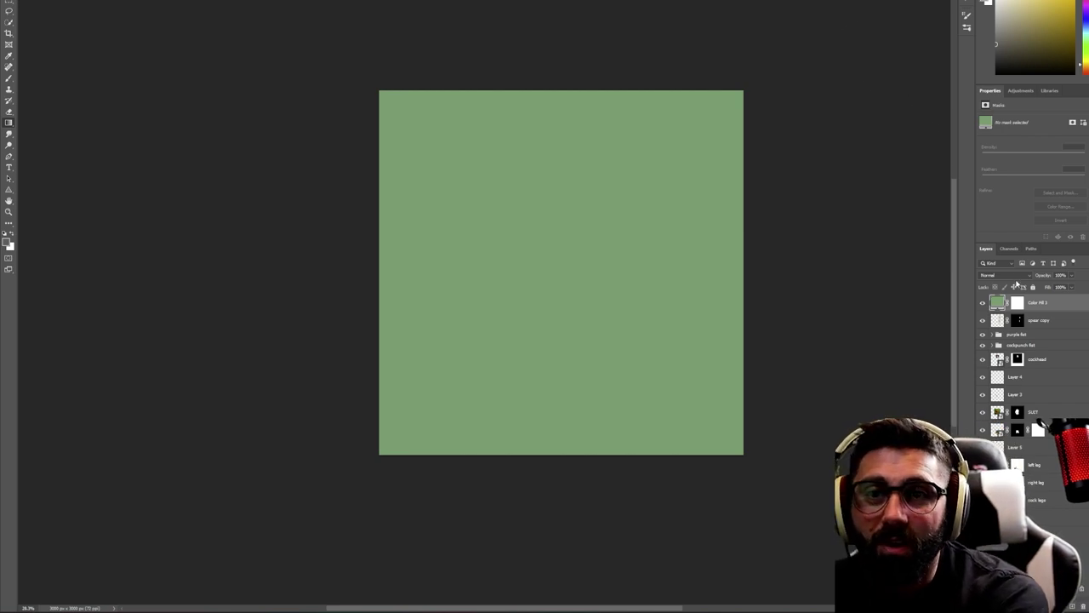
Set the green fill layer's blend mode to Color and invert its mask to black
click(1003, 275)
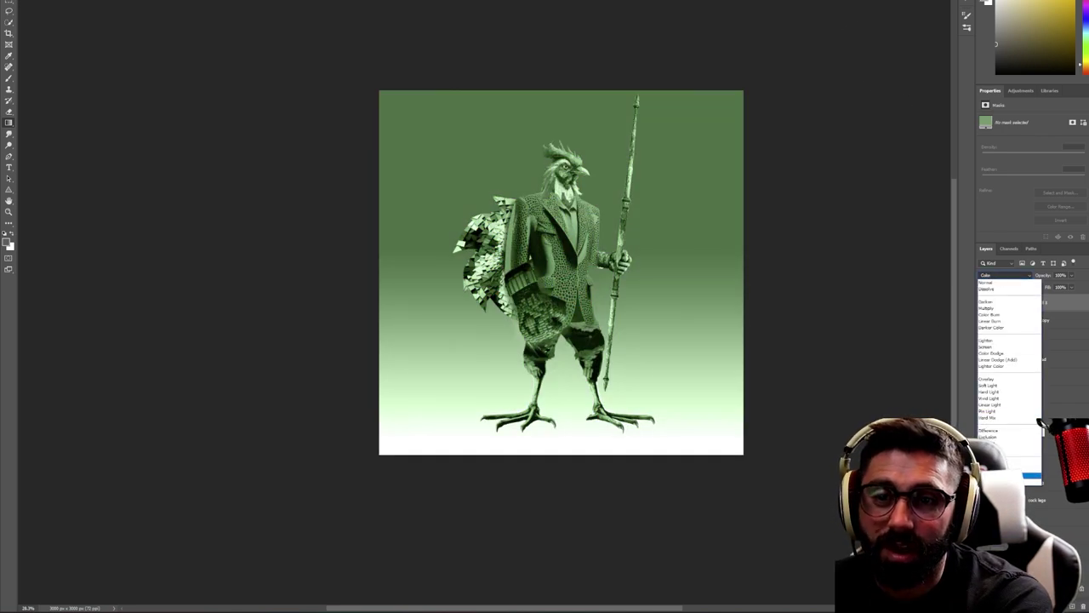
click(1021, 470)
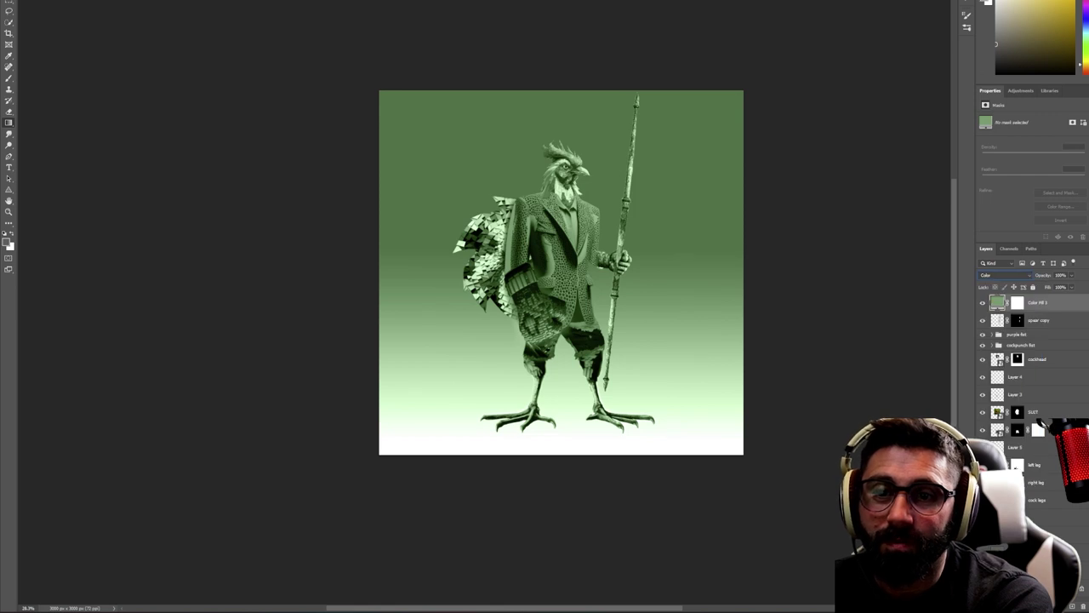
click(1019, 304)
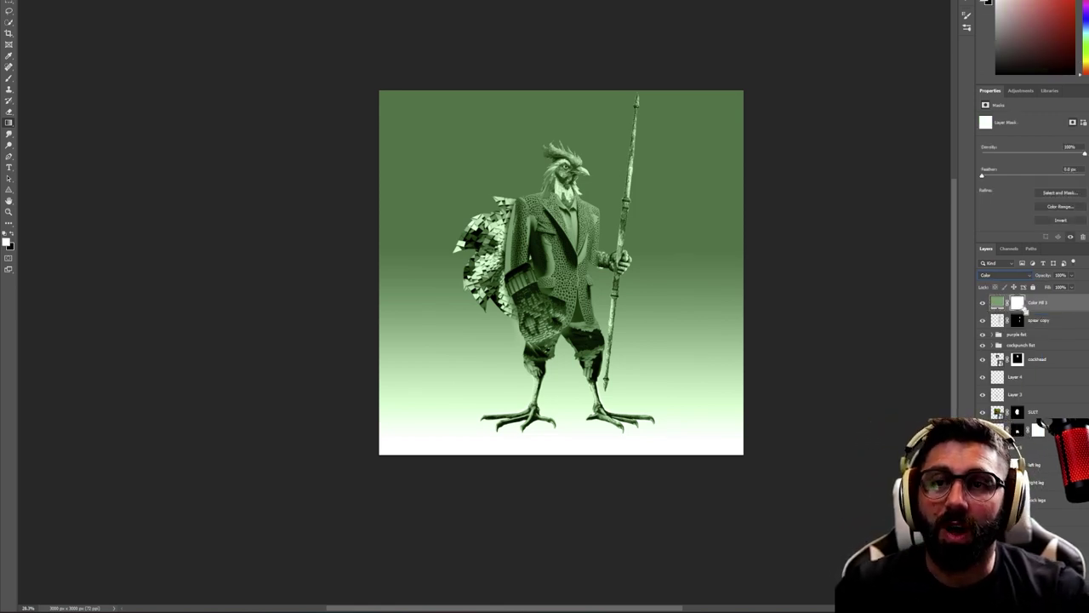
key(ctrl+i)
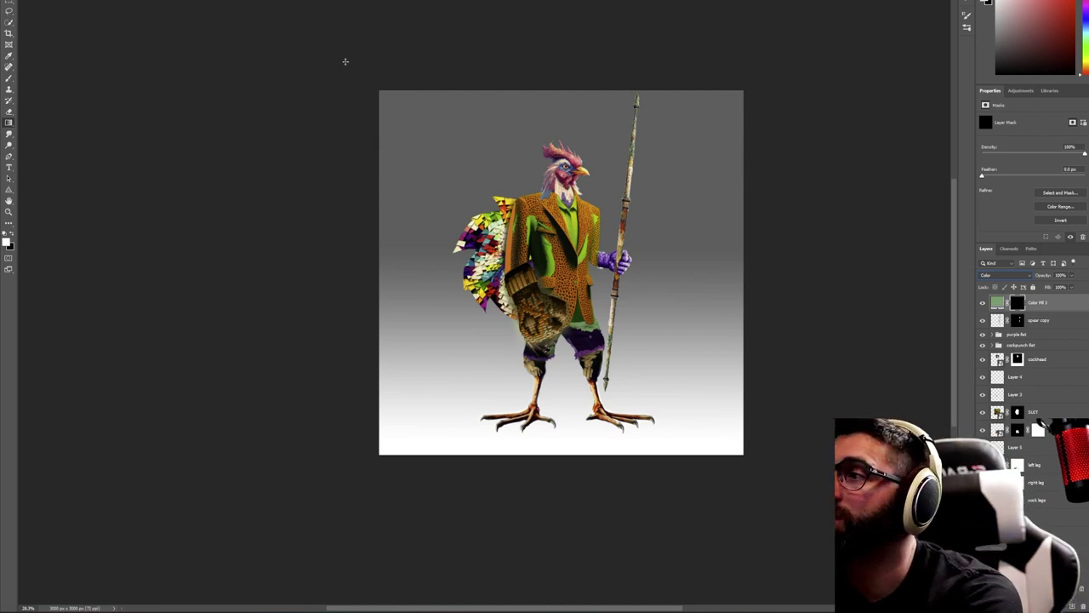
Paint white on the green fill layer's mask over the rooster's cheek and a strip down the side of its neck
key(z)
click(602, 182)
drag(546, 223, 614, 223)
key(b)
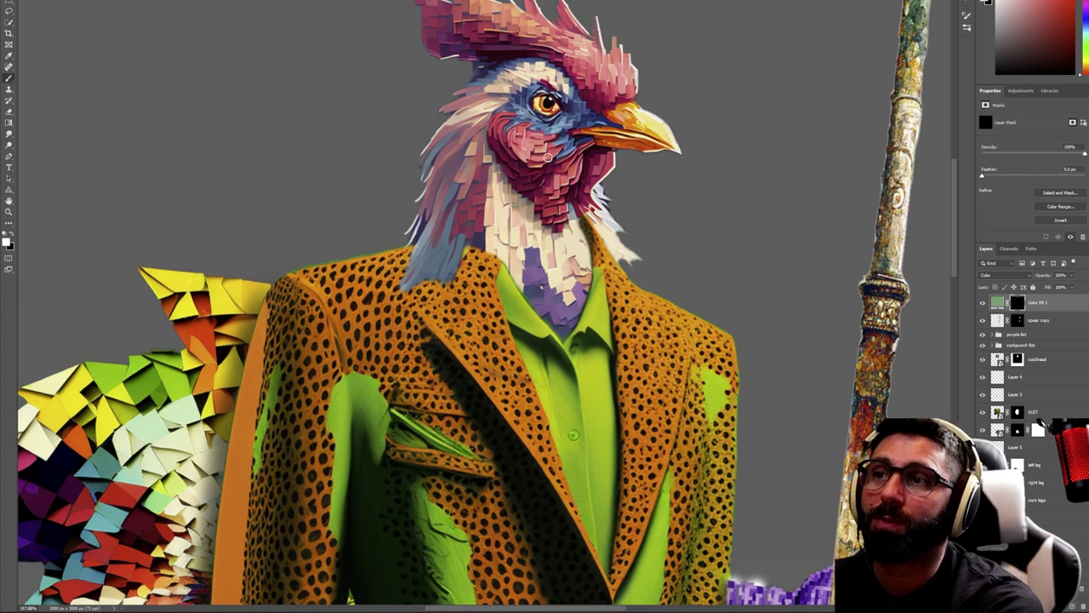
mouse_move(568, 149)
mouse_down()
mouse_move(524, 197)
mouse_move(521, 151)
mouse_move(526, 176)
mouse_move(506, 138)
mouse_move(510, 199)
mouse_move(489, 145)
mouse_move(448, 244)
mouse_move(445, 233)
mouse_move(457, 235)
mouse_move(427, 259)
mouse_up()
Extend the green tint on the mask over the back neck feathers and the face around the eye, resizing the brush as needed
alt+right_click(502, 187)
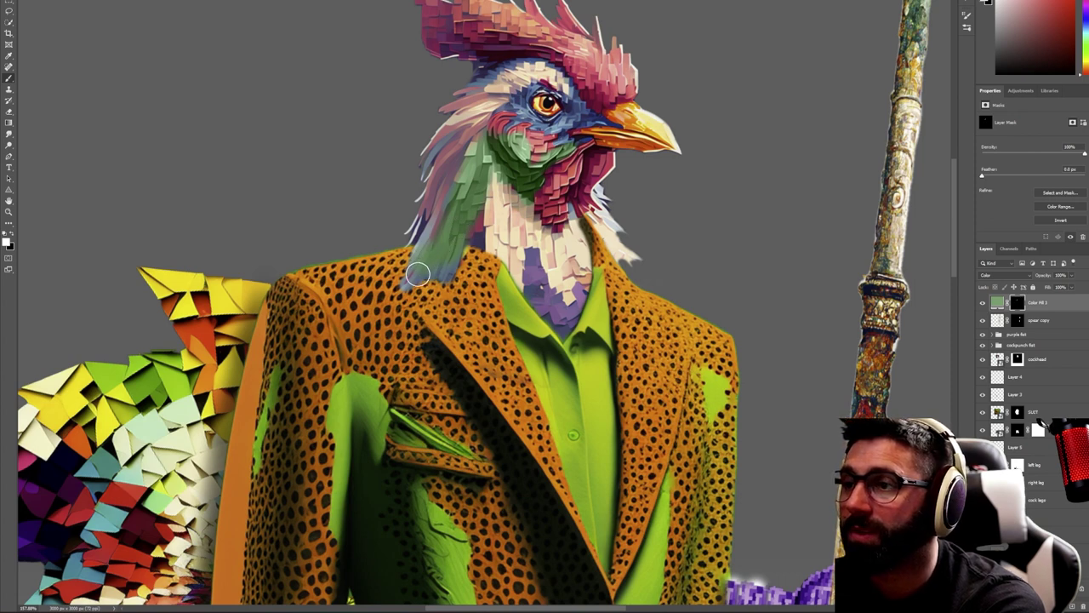
alt+right_click(435, 253)
mouse_move(430, 255)
mouse_down()
mouse_move(409, 284)
mouse_move(440, 259)
mouse_move(441, 280)
mouse_move(454, 253)
mouse_move(448, 226)
mouse_move(420, 256)
mouse_move(452, 182)
mouse_move(448, 174)
mouse_move(432, 207)
mouse_move(459, 121)
mouse_move(436, 156)
mouse_move(473, 101)
mouse_move(448, 112)
mouse_move(518, 73)
mouse_move(494, 92)
mouse_move(519, 77)
mouse_move(498, 98)
mouse_up()
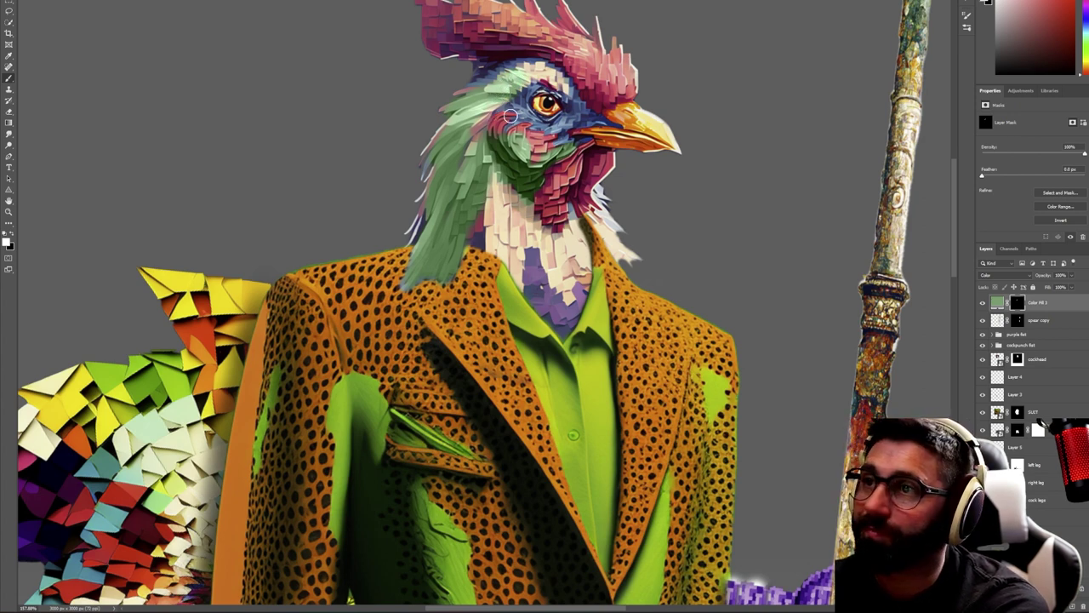
mouse_move(514, 102)
mouse_down()
mouse_move(491, 133)
mouse_move(503, 128)
mouse_move(489, 115)
mouse_move(469, 145)
mouse_move(525, 124)
mouse_move(522, 107)
mouse_move(549, 136)
mouse_move(527, 137)
mouse_move(537, 155)
mouse_move(553, 150)
mouse_move(562, 120)
mouse_move(591, 112)
mouse_up()
alt+right_click(591, 114)
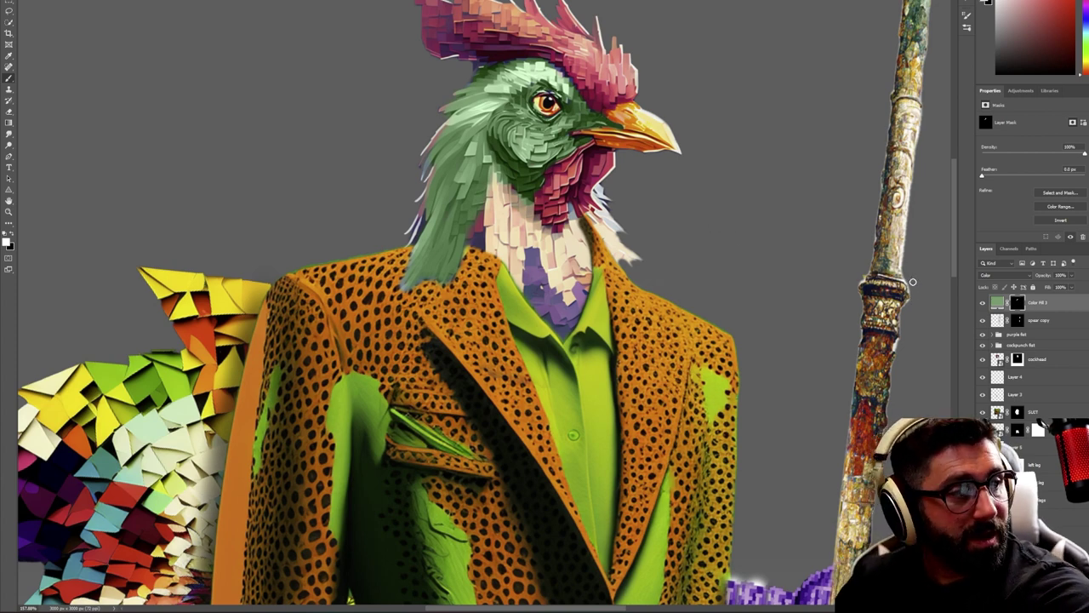
Move the green fill layer directly above the rooster head layer, clip it to the head and target the fill's mask
drag(1046, 316, 1045, 347)
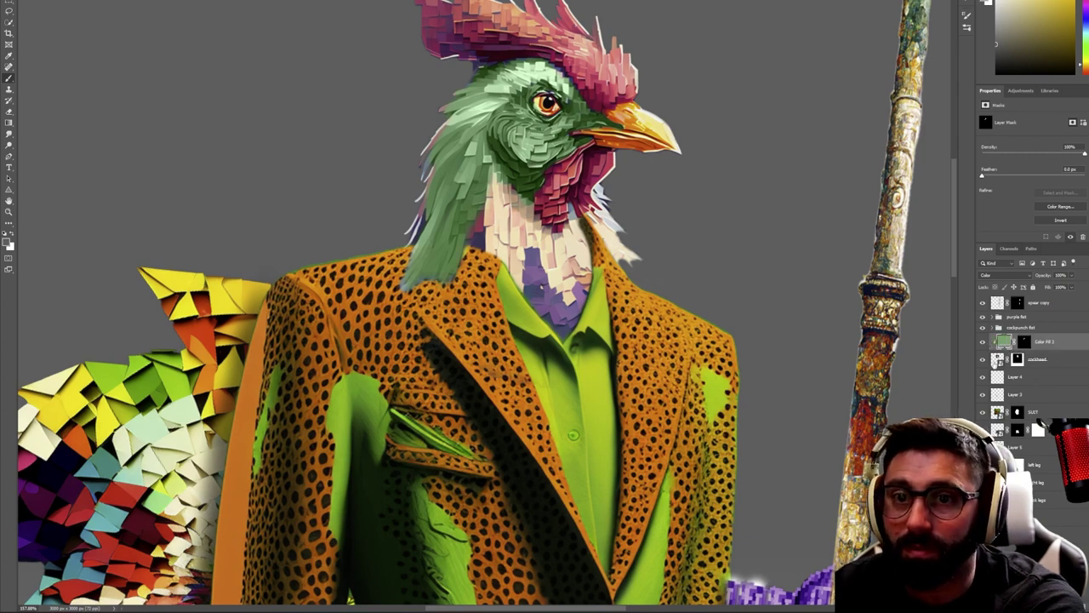
key(z)
drag(419, 123, 480, 142)
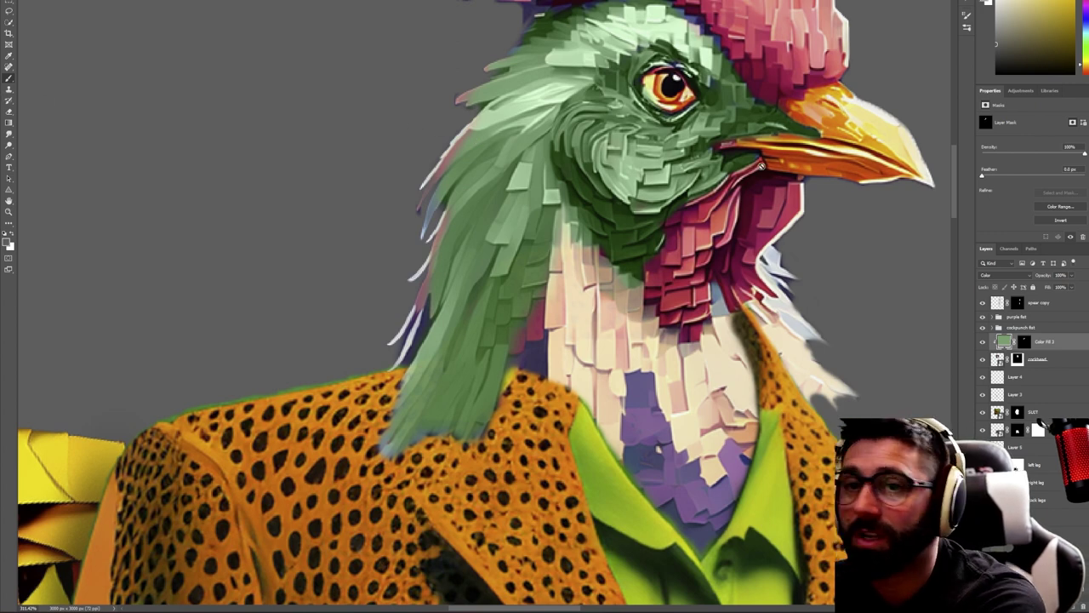
click(1022, 342)
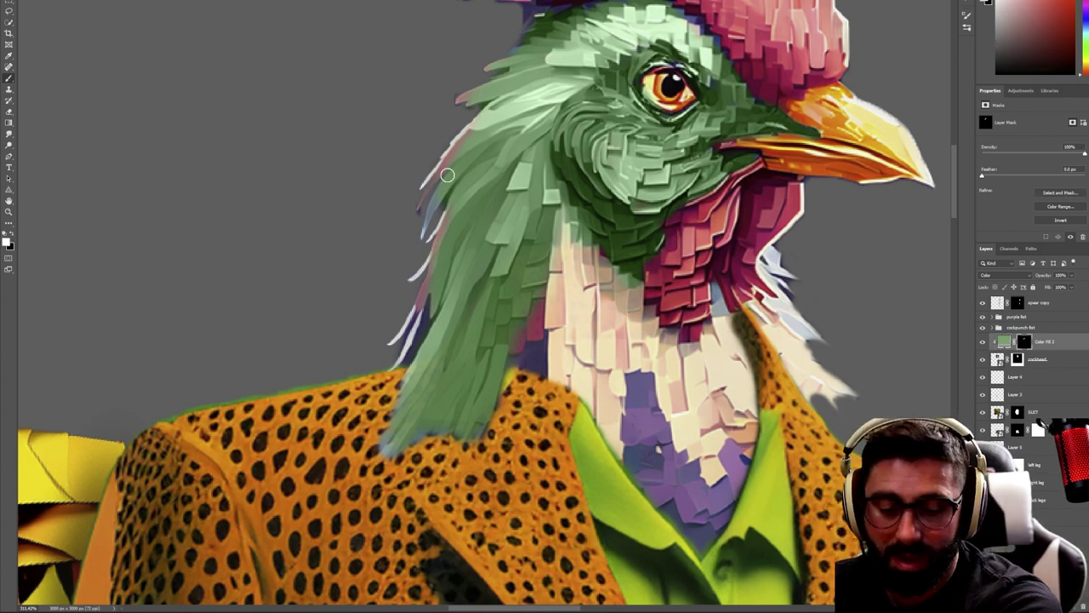
Paint the green tint onto the outer feather edges and across the front of the neck down to the shirt collar
drag(440, 165, 457, 163)
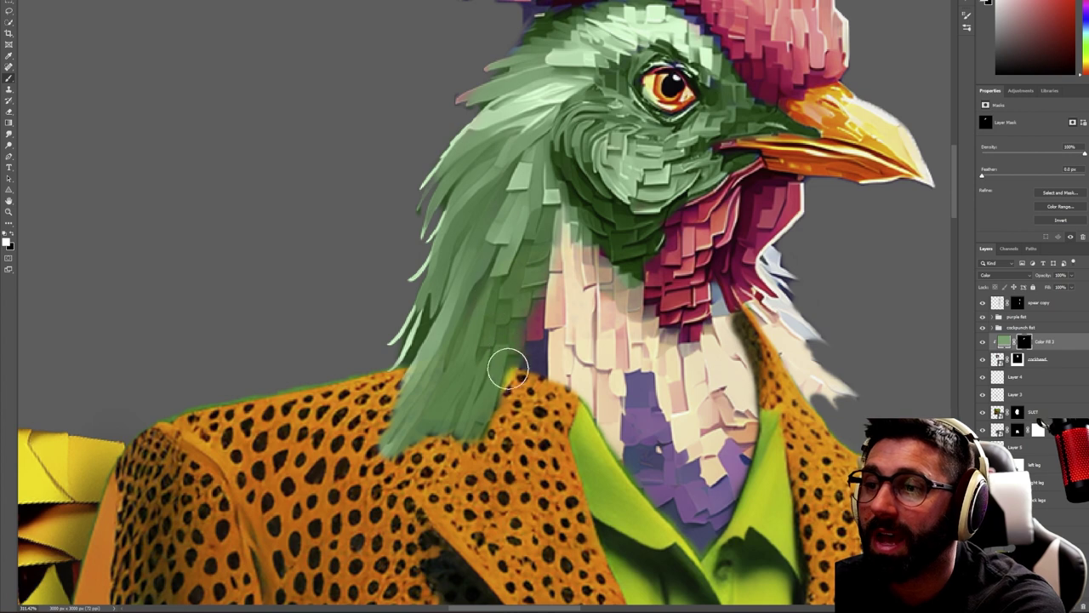
mouse_move(532, 366)
mouse_down()
mouse_move(544, 233)
mouse_move(597, 322)
mouse_move(610, 275)
mouse_move(618, 333)
mouse_move(554, 324)
mouse_move(580, 406)
mouse_move(620, 447)
mouse_move(611, 366)
mouse_move(634, 390)
mouse_move(674, 529)
mouse_move(664, 472)
mouse_move(714, 533)
mouse_move(642, 377)
mouse_move(651, 346)
mouse_move(642, 352)
mouse_move(633, 327)
mouse_move(689, 380)
mouse_move(712, 369)
mouse_move(720, 313)
mouse_move(729, 414)
mouse_move(719, 469)
mouse_move(753, 400)
mouse_move(737, 413)
mouse_move(790, 423)
mouse_move(795, 353)
mouse_move(847, 383)
mouse_move(822, 366)
mouse_move(793, 317)
mouse_move(772, 329)
mouse_move(787, 308)
mouse_move(783, 260)
mouse_move(808, 336)
mouse_up()
key(z)
drag(717, 146, 681, 146)
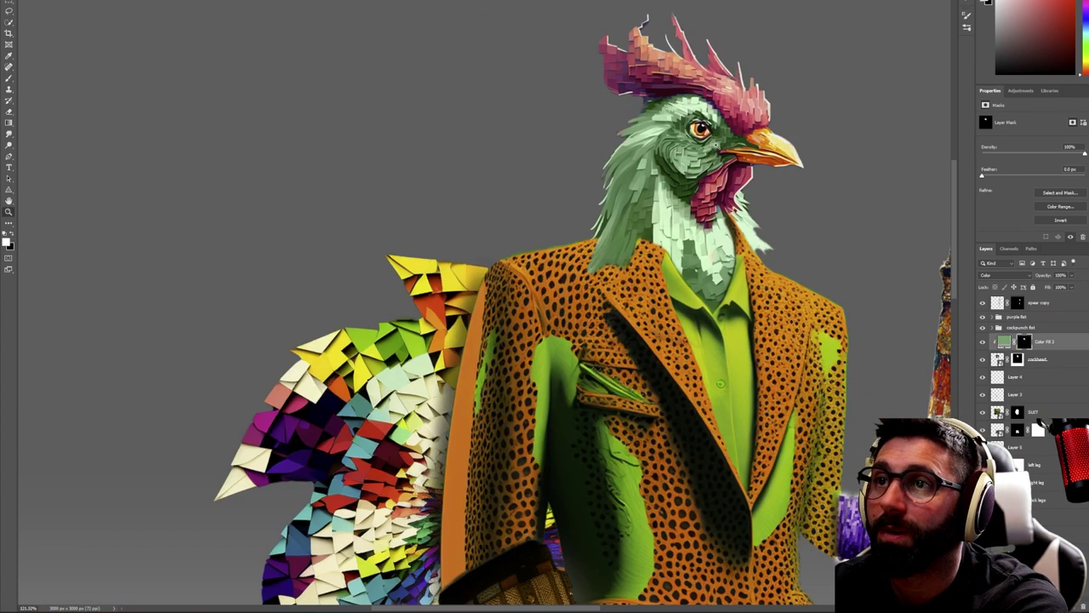
Fill the remaining untinted areas along the top of the head beneath the comb with green on the mask
drag(702, 90, 738, 81)
key(b)
mouse_move(508, 280)
mouse_down()
mouse_move(511, 236)
mouse_move(462, 274)
mouse_move(450, 260)
mouse_move(503, 249)
mouse_move(507, 207)
mouse_move(525, 196)
mouse_move(652, 185)
mouse_move(715, 198)
mouse_move(666, 223)
mouse_up()
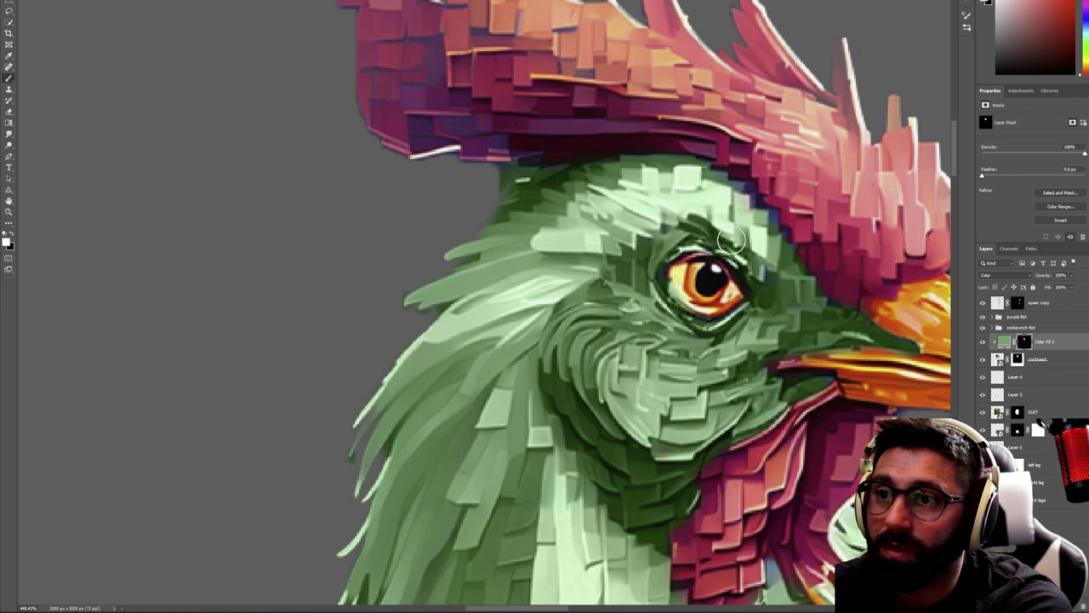
mouse_move(724, 185)
mouse_down()
mouse_move(774, 232)
mouse_move(754, 245)
mouse_move(786, 255)
mouse_up()
key(z)
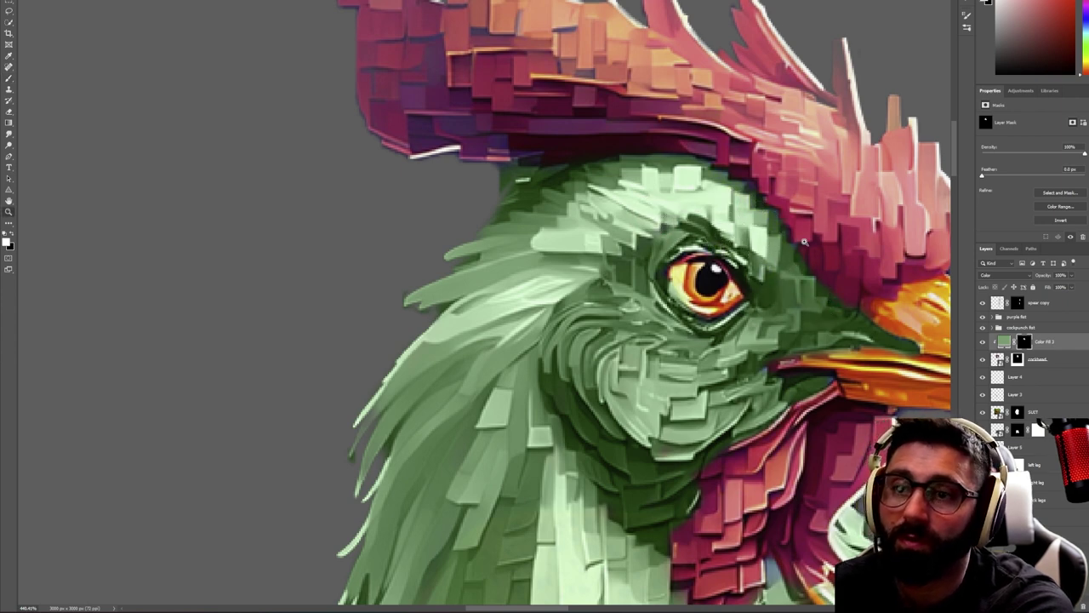
Examine the green-tinted head against the rest of the rooster composite, both up close and in full view
alt+click(783, 259)
alt+click(783, 260)
drag(843, 295, 782, 303)
drag(923, 323, 995, 317)
scroll(843, 289, up, 3)
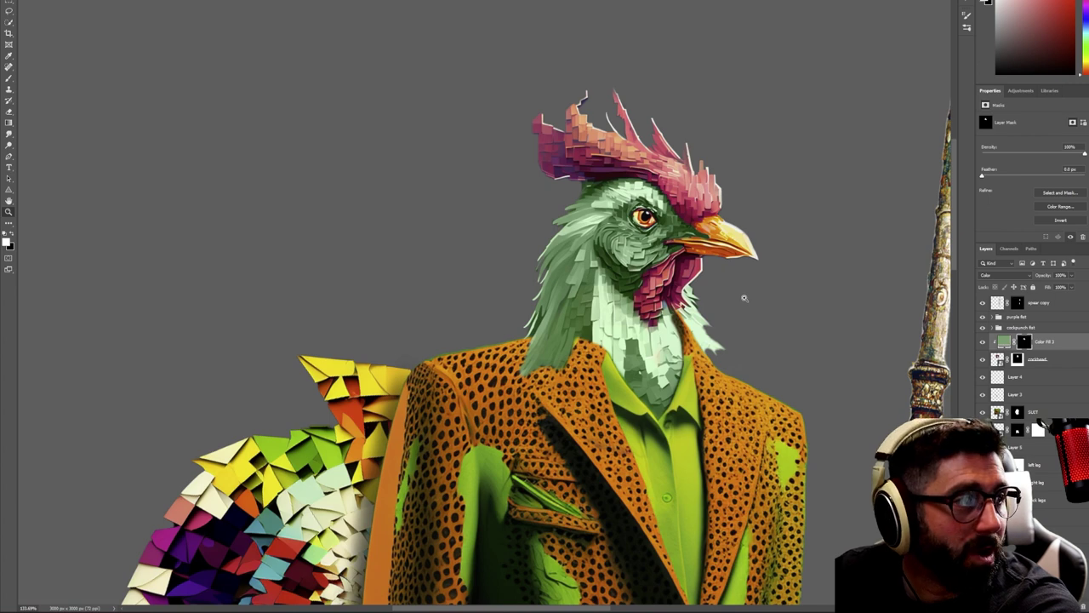
scroll(756, 358, down, 3)
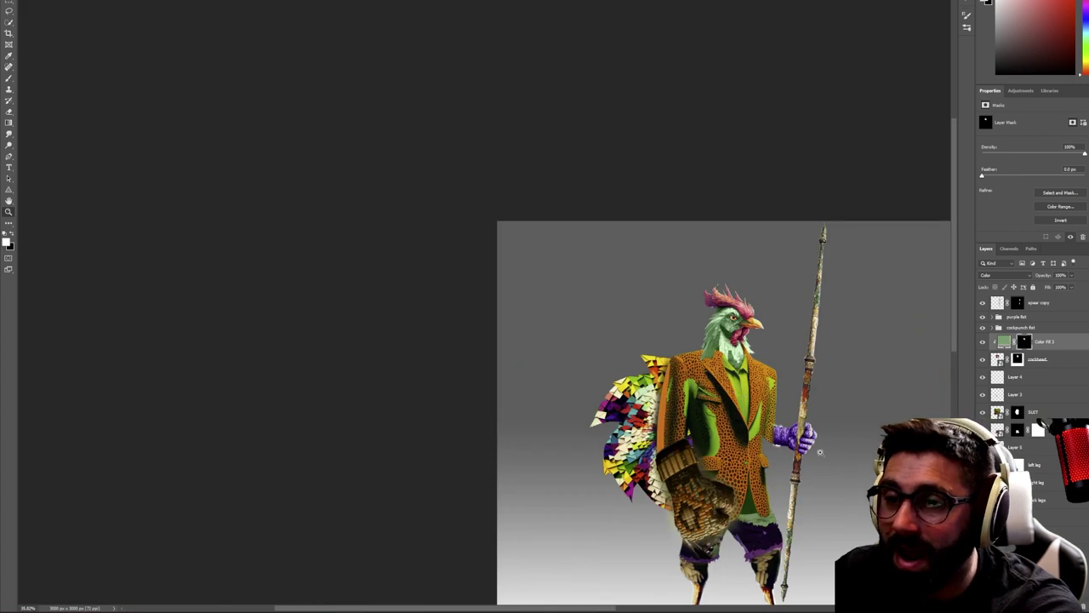
scroll(815, 455, down, 3)
scroll(829, 411, up, 4)
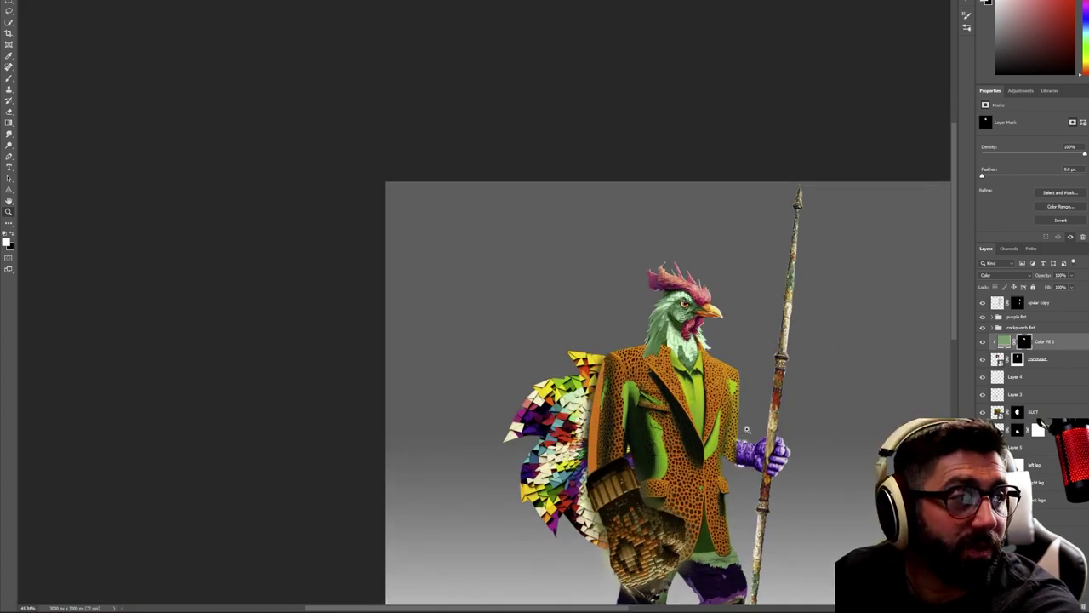
scroll(745, 411, up, 3)
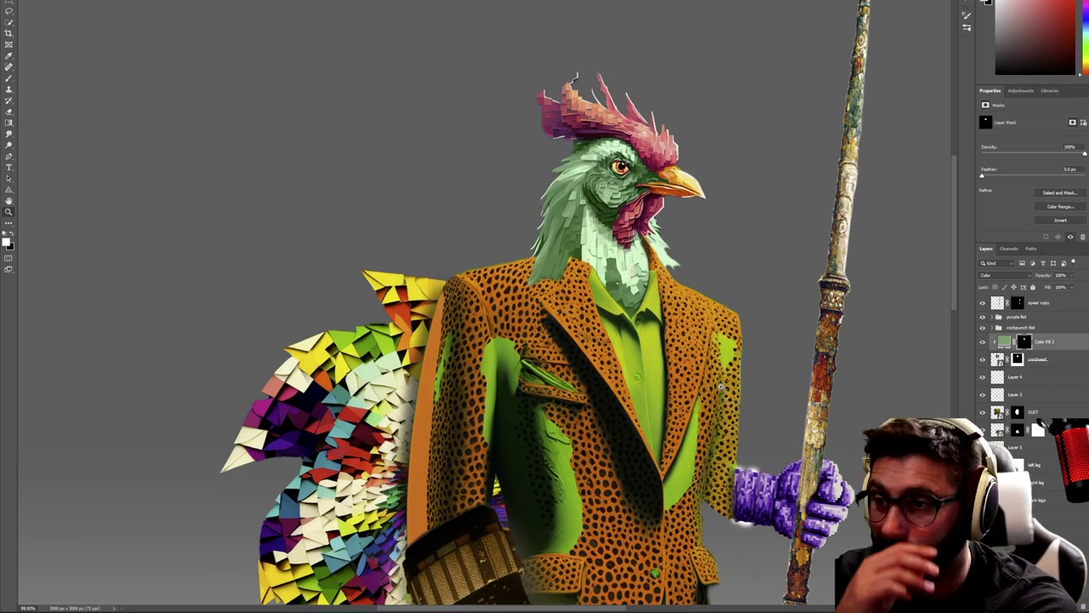
scroll(718, 391, down, 3)
scroll(725, 421, up, 2)
key(b)
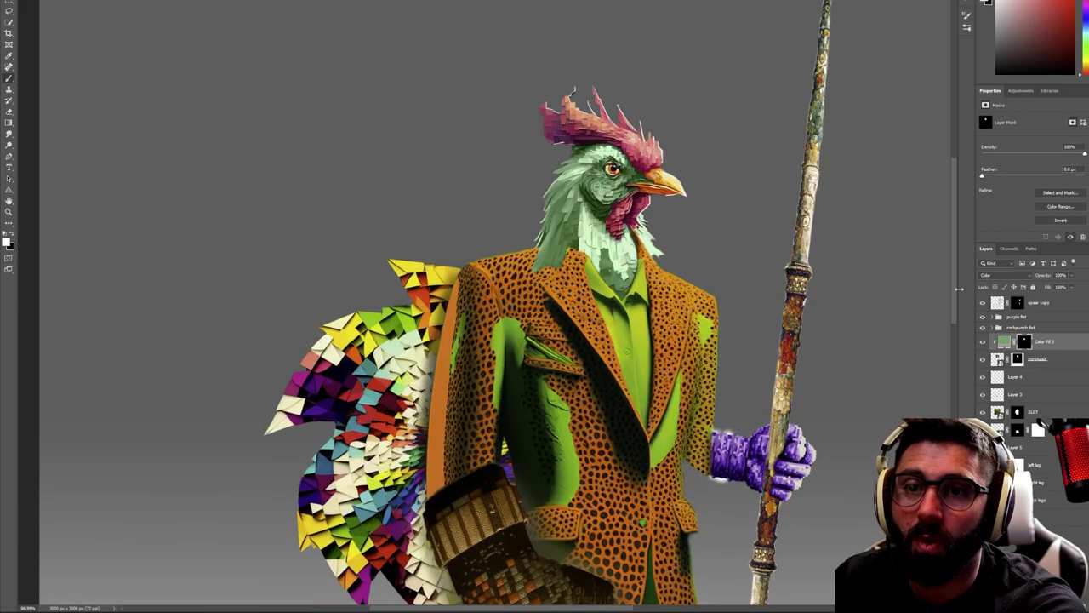
Add a Hue/Saturation adjustment above the SUIT layer and choose Reds as the colour range to edit
click(1039, 412)
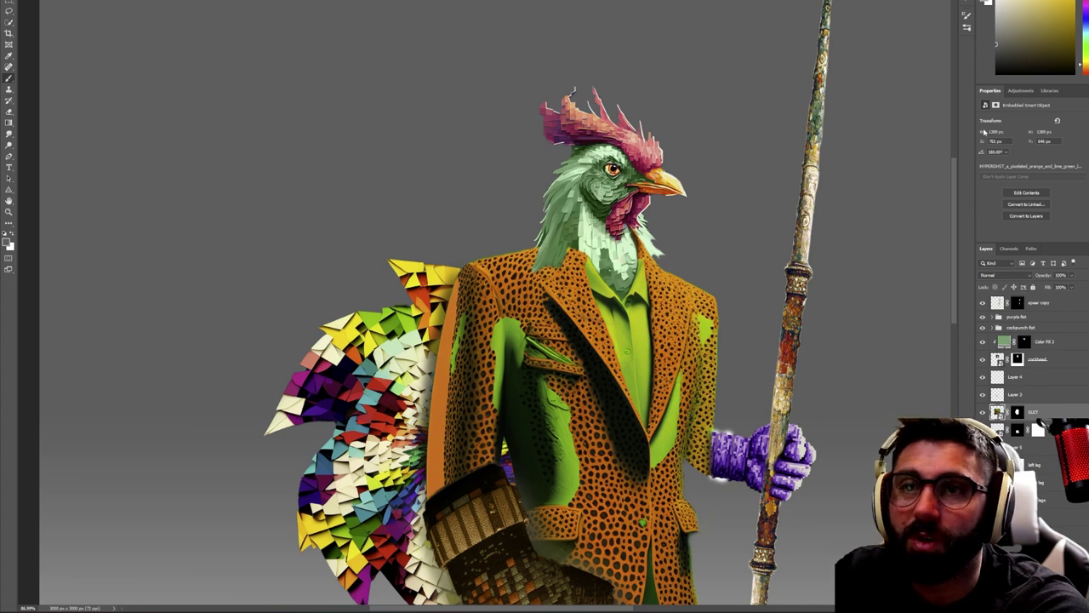
click(1018, 93)
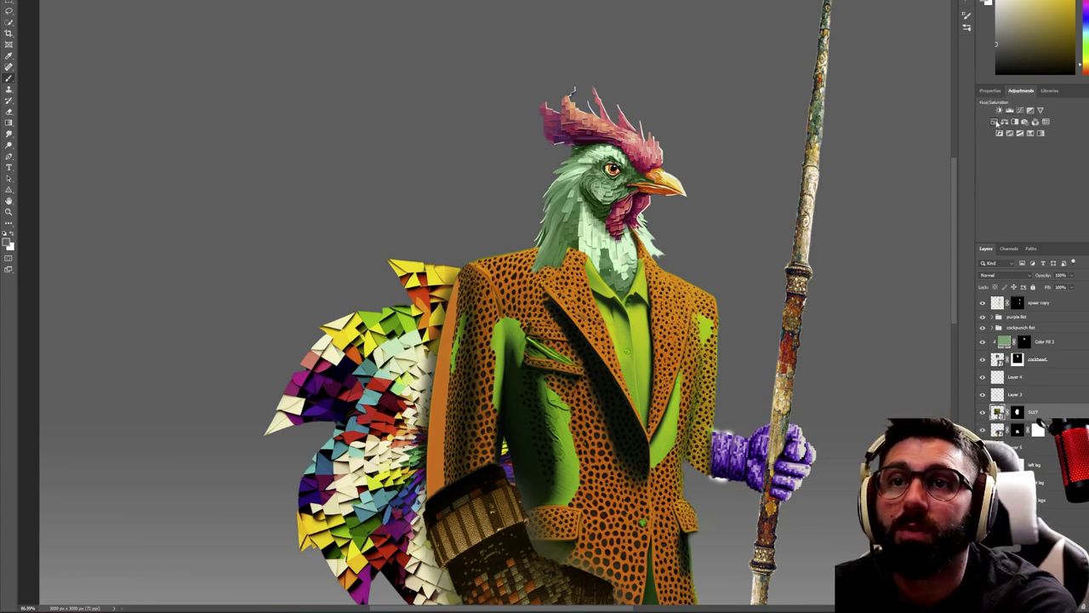
click(994, 122)
click(1016, 132)
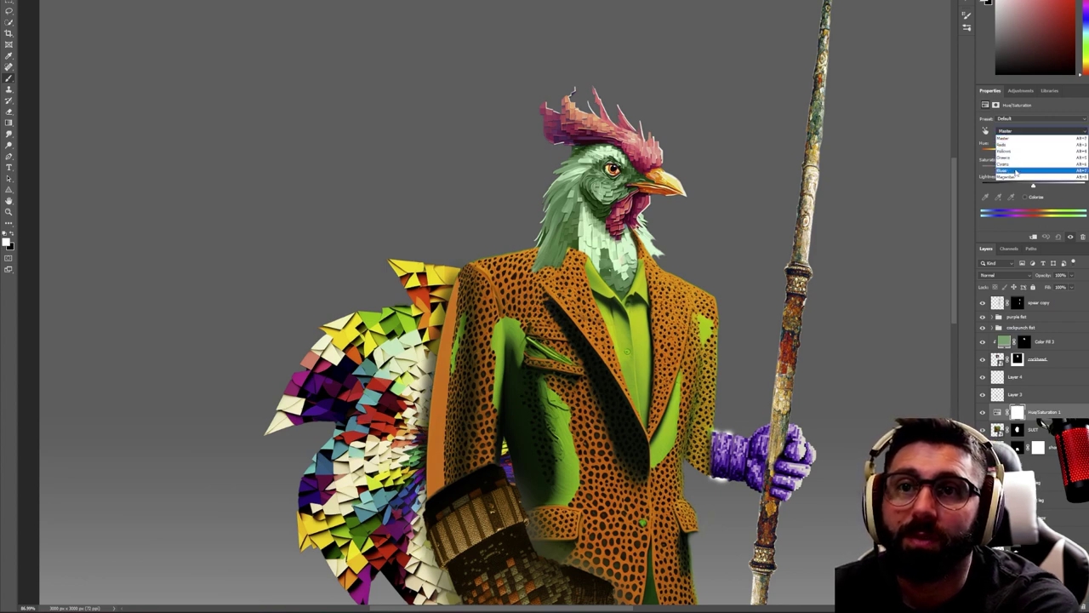
click(1018, 145)
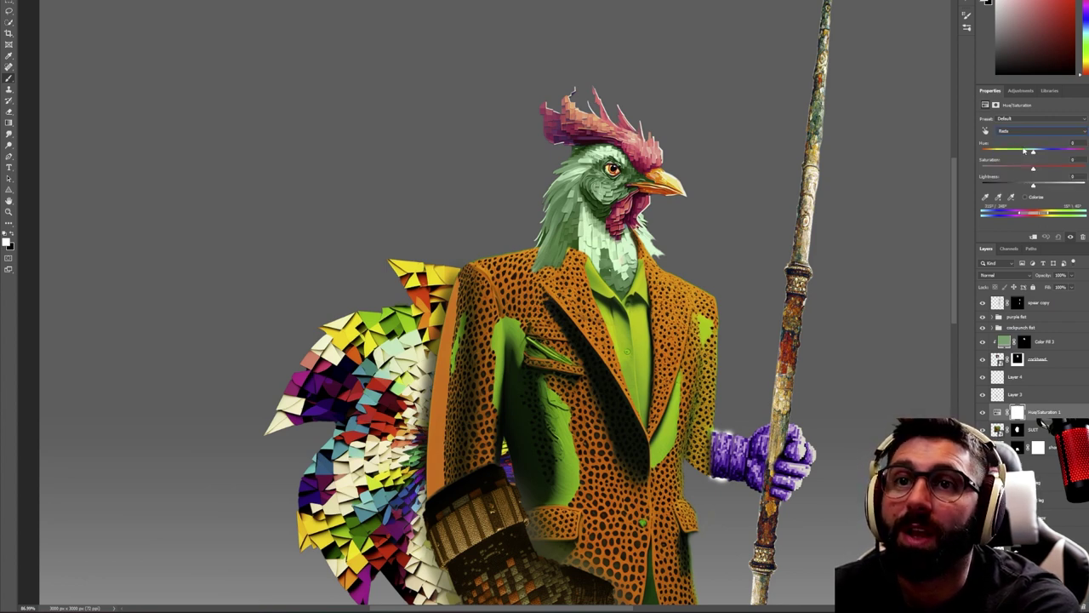
click(1021, 132)
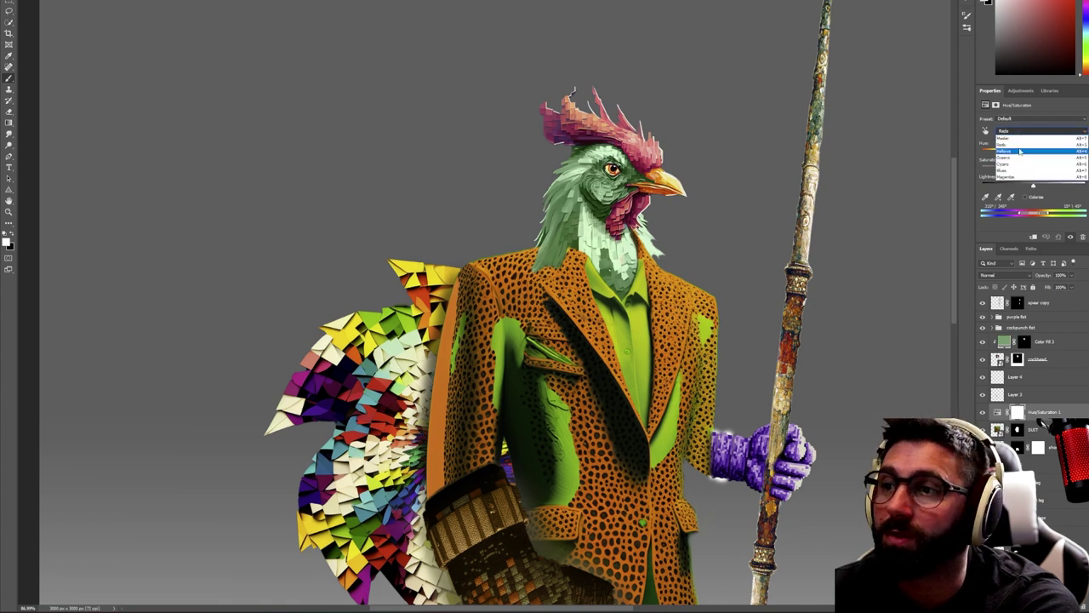
click(1022, 148)
Raise the Reds' hue, saturation and lightness to turn the suit's orange bright yellow, and clip the adjustment to the SUIT layer
drag(1033, 154, 1076, 185)
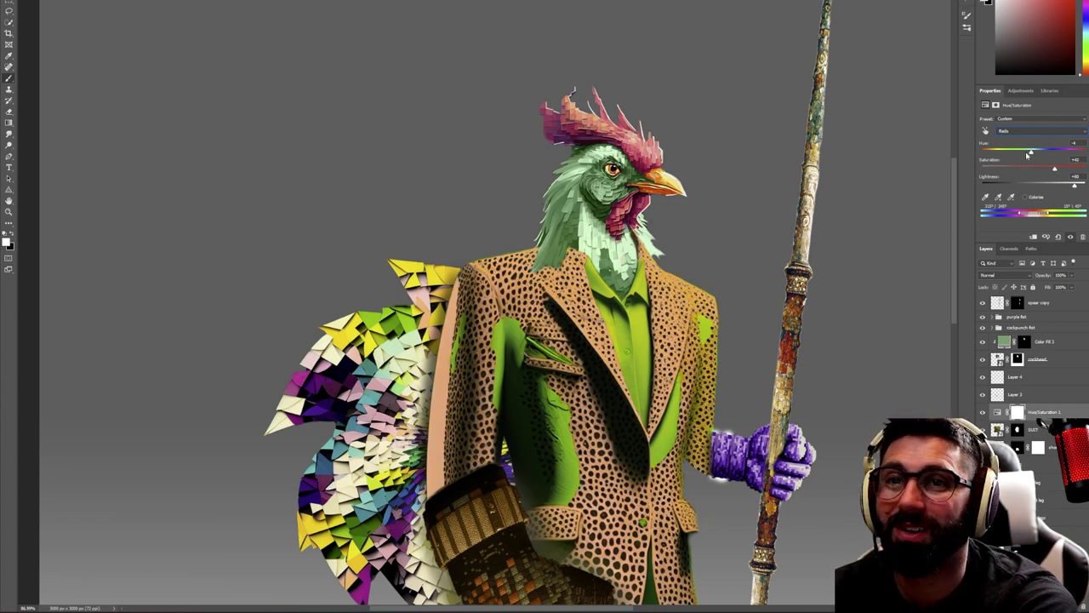
drag(1022, 154, 1059, 163)
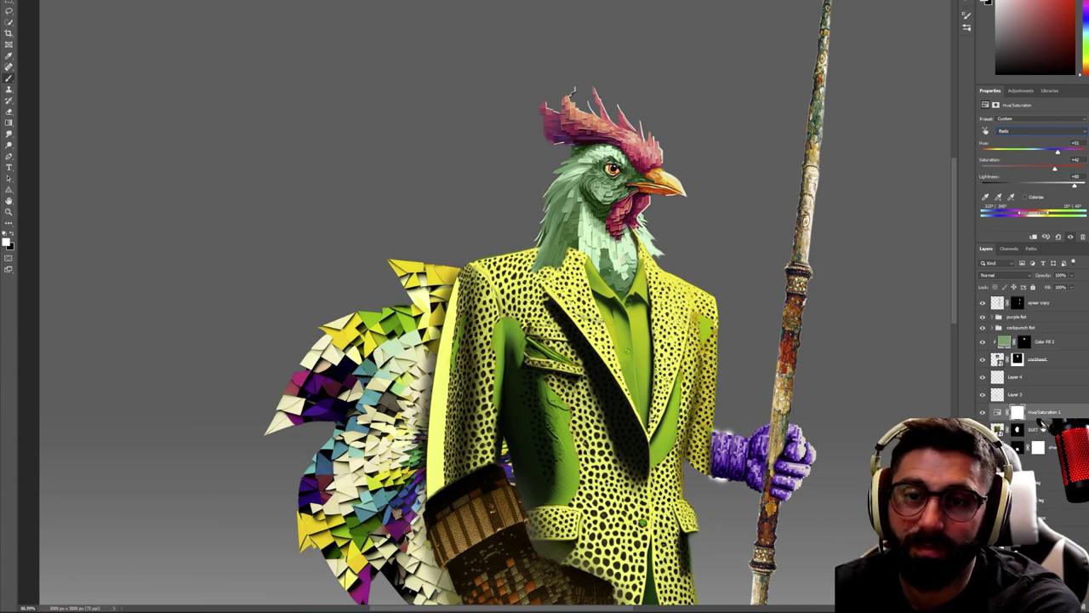
alt+click(1044, 421)
Examine the recoloured yellow suit together with the tail, gloves, legs and spear across the full composite
key(z)
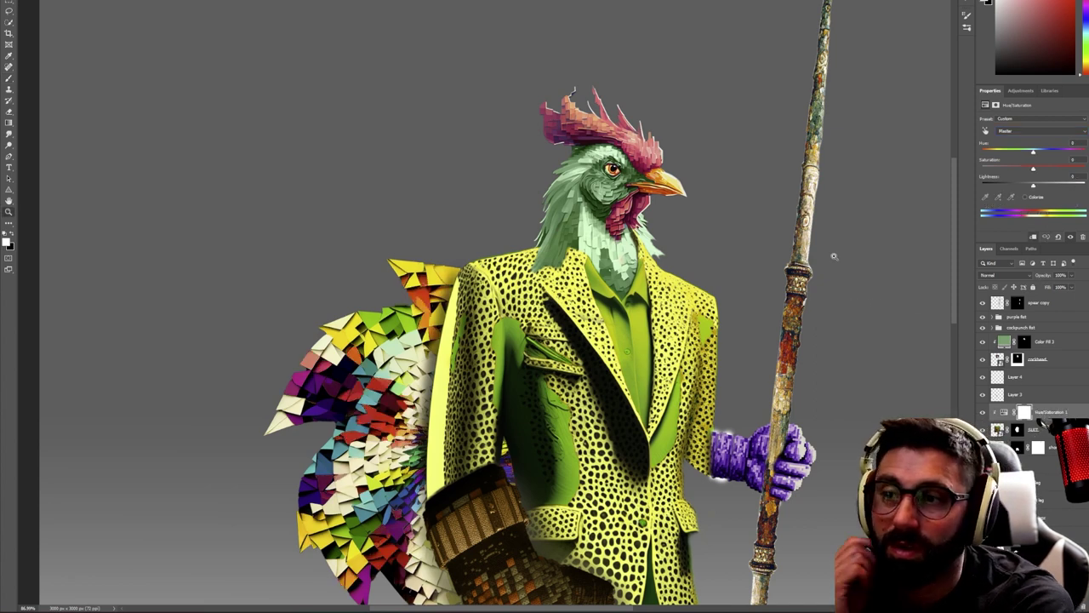
drag(830, 256, 770, 259)
drag(895, 307, 923, 297)
scroll(855, 235, up, 2)
scroll(860, 242, down, 2)
scroll(806, 294, up, 2)
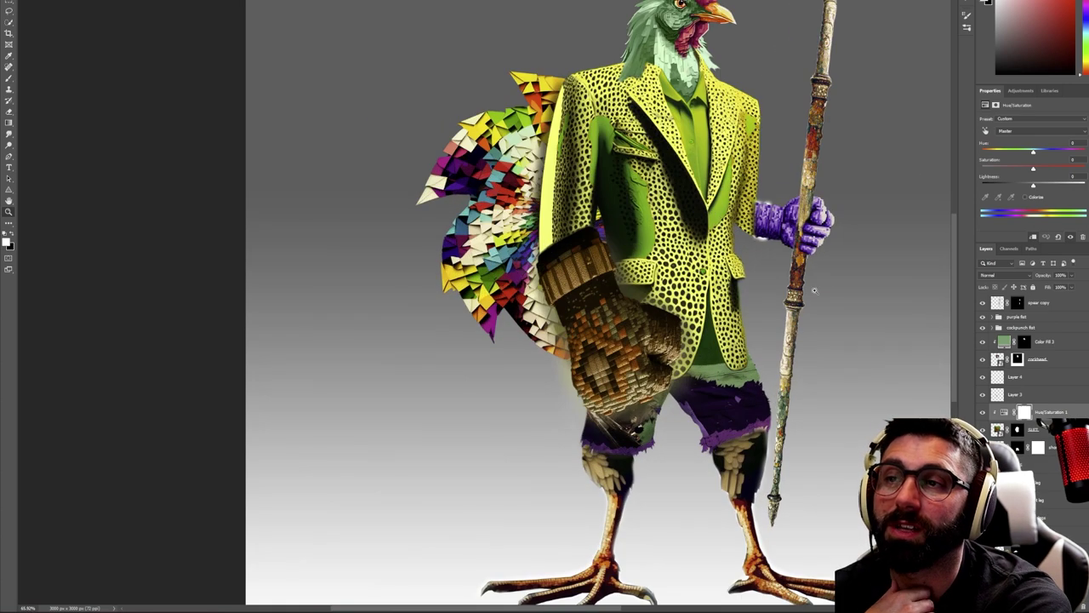
scroll(870, 254, down, 3)
scroll(891, 249, up, 3)
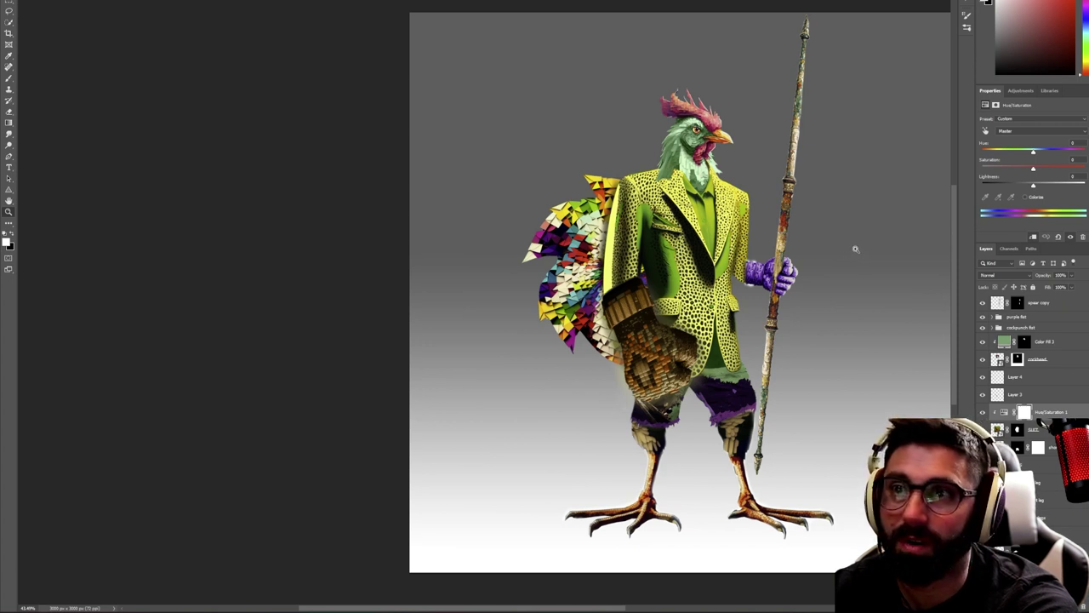
drag(857, 252, 862, 253)
key(b)
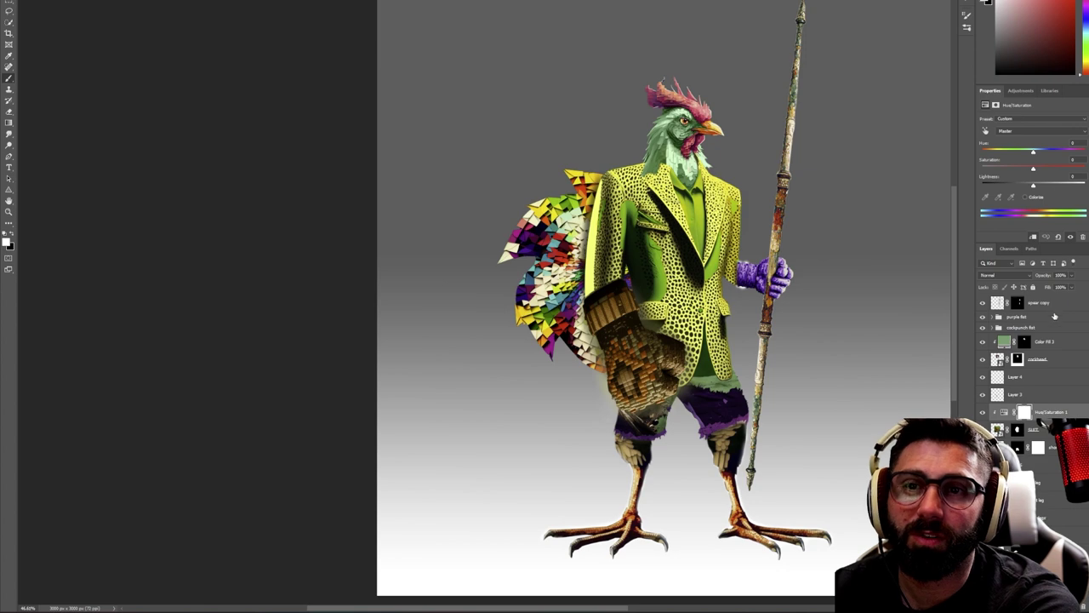
Apply a tight black Multiply drop shadow to the spear copy layer with a small spread and size
click(1057, 307)
double_click(1055, 306)
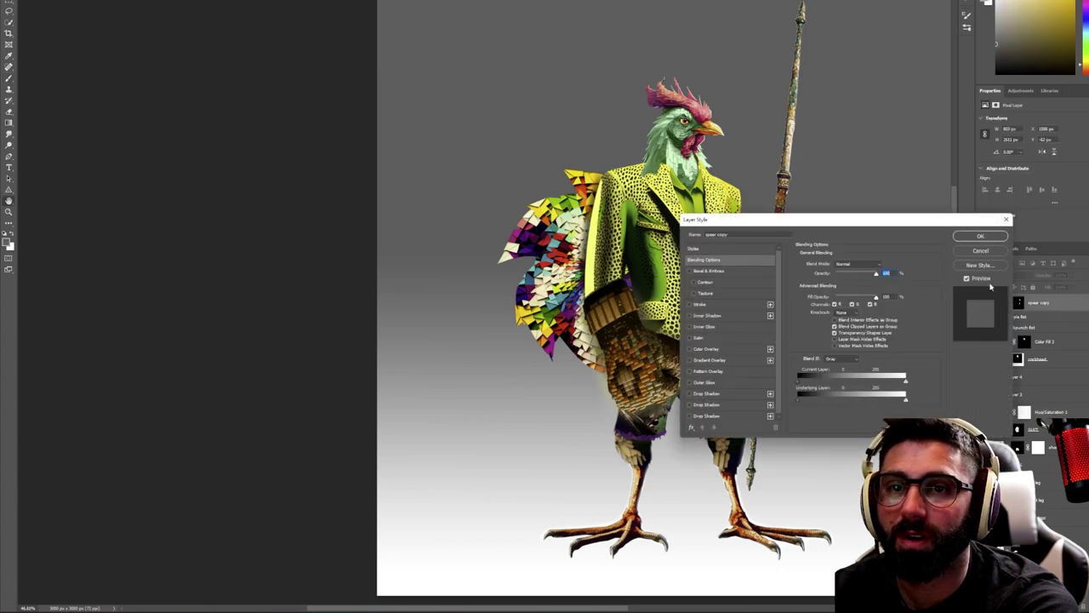
drag(794, 224, 925, 137)
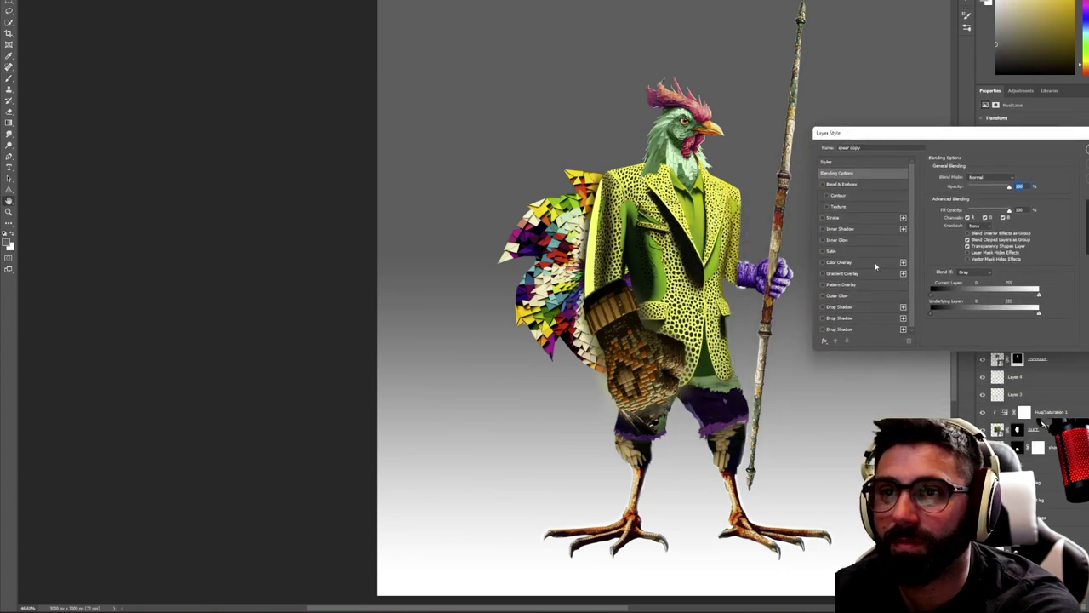
click(836, 330)
drag(967, 199, 965, 194)
drag(961, 234, 963, 226)
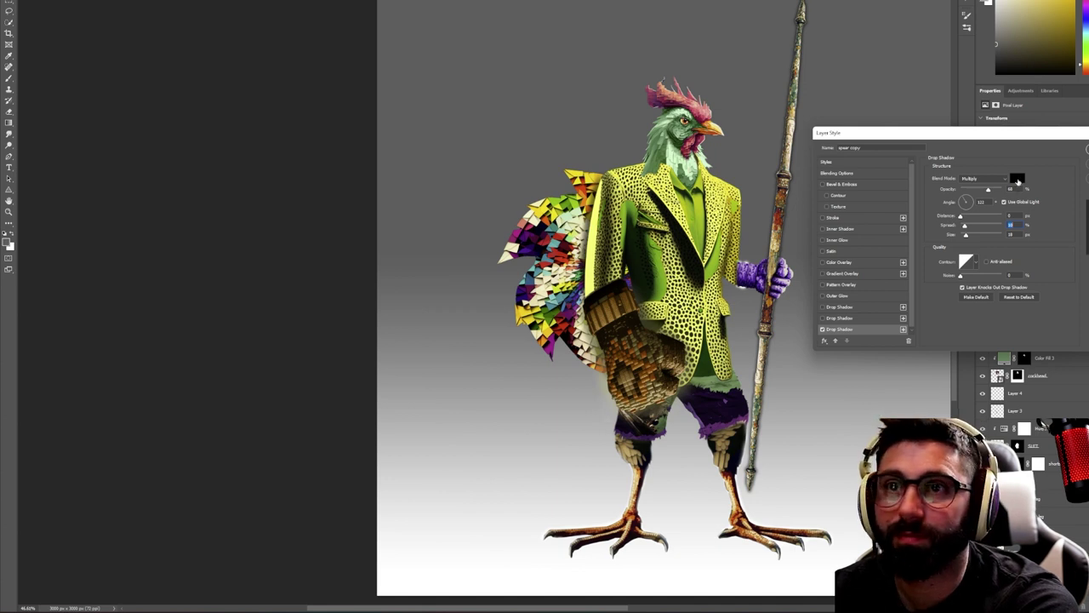
click(1086, 150)
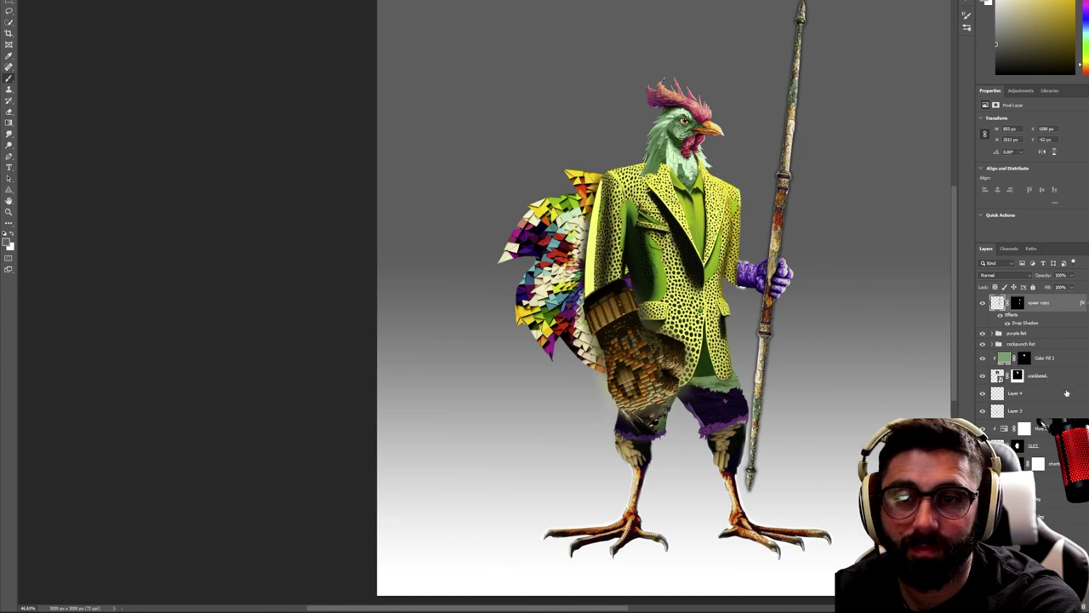
Select the empty pixel layer low in the stack and paint soft grey ground shadows beneath and between the rooster's feet
scroll(1040, 424, down, 2)
click(1040, 521)
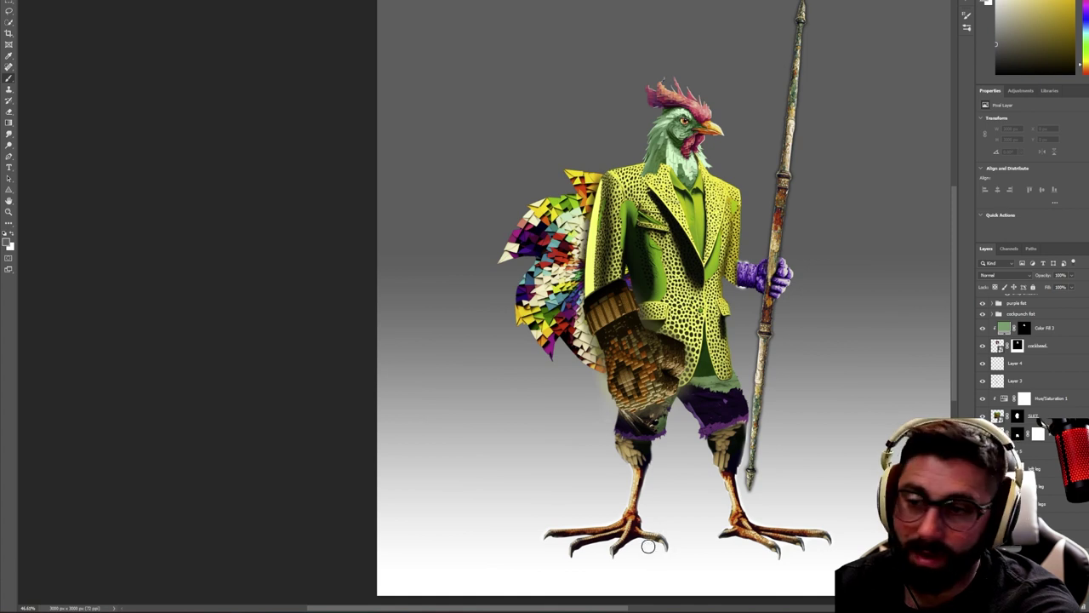
mouse_move(644, 530)
mouse_down()
mouse_move(690, 522)
mouse_move(671, 525)
mouse_move(722, 542)
mouse_move(657, 504)
mouse_move(684, 509)
mouse_move(680, 529)
mouse_move(699, 512)
mouse_move(667, 526)
mouse_move(705, 514)
mouse_move(695, 519)
mouse_move(725, 524)
mouse_move(712, 545)
mouse_move(752, 534)
mouse_move(736, 544)
mouse_move(772, 570)
mouse_move(744, 540)
mouse_move(726, 538)
mouse_move(798, 544)
mouse_move(771, 548)
mouse_up()
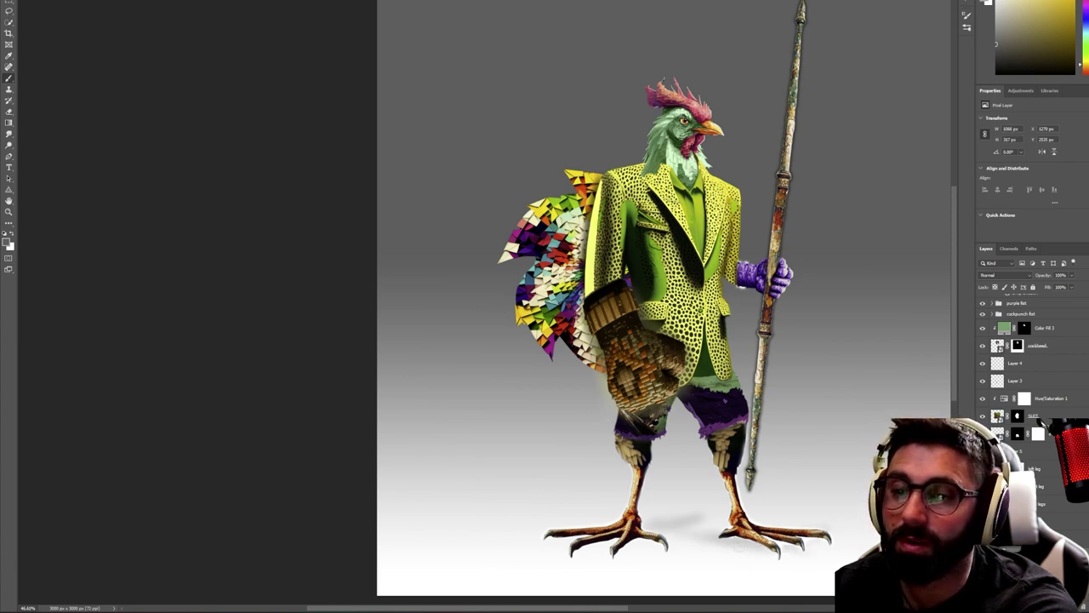
mouse_move(633, 540)
mouse_down()
mouse_move(555, 541)
mouse_move(647, 539)
mouse_move(633, 549)
mouse_move(603, 540)
mouse_move(661, 516)
mouse_move(619, 533)
mouse_move(697, 525)
mouse_move(664, 526)
mouse_move(618, 559)
mouse_move(696, 540)
mouse_move(671, 524)
mouse_up()
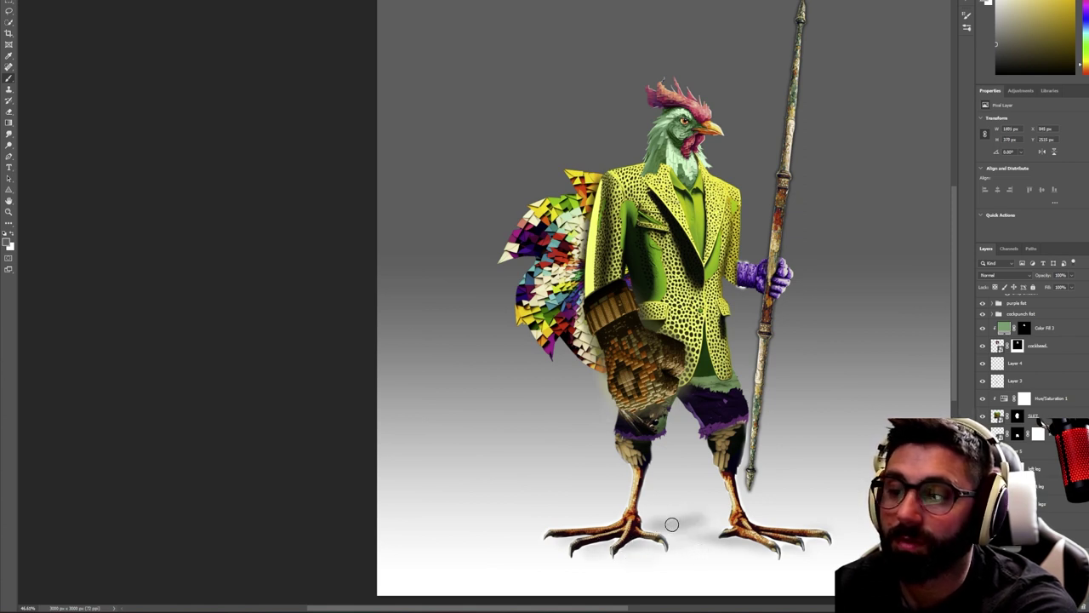
alt+right_click(689, 511)
alt+right_click(692, 520)
mouse_move(656, 536)
mouse_down()
mouse_move(716, 531)
mouse_move(692, 537)
mouse_move(746, 517)
mouse_move(767, 547)
mouse_move(689, 530)
mouse_move(716, 512)
mouse_move(713, 531)
mouse_move(770, 525)
mouse_move(749, 499)
mouse_up()
key(z)
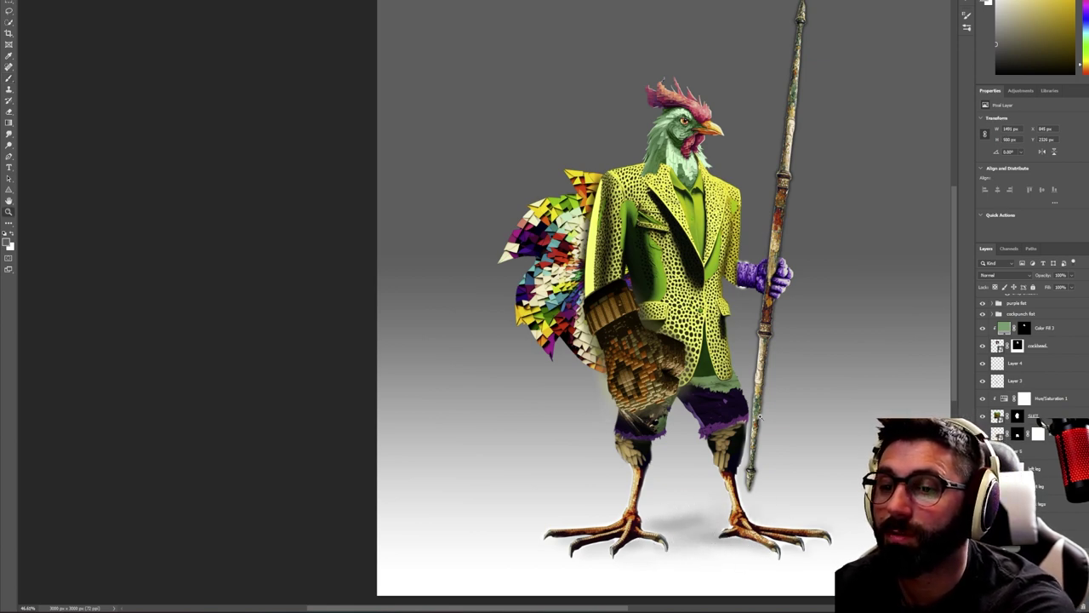
Lower the ground shadow layer's opacity to about 75% so the soft shadow under the feet is lighter
drag(760, 416, 731, 432)
drag(819, 429, 876, 414)
key(b)
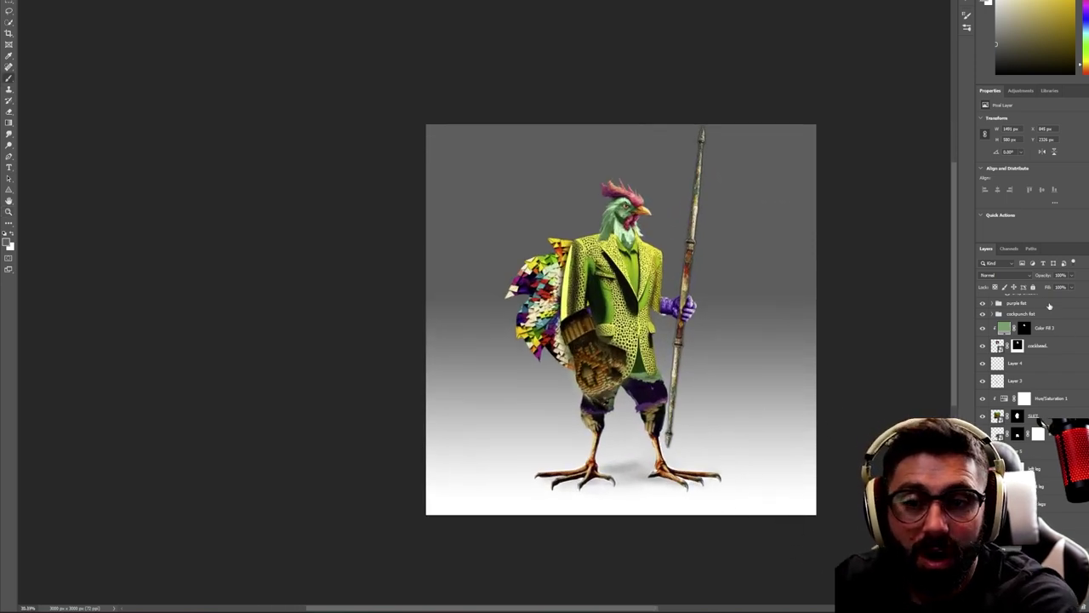
click(1070, 276)
drag(1067, 286, 1063, 286)
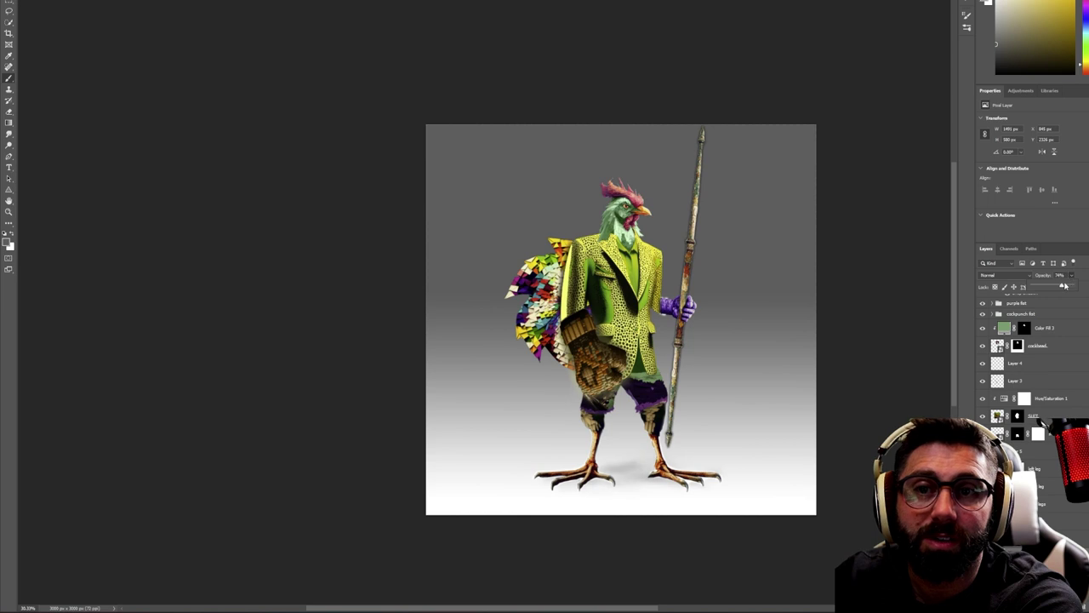
key(z)
drag(758, 323, 715, 328)
drag(783, 350, 829, 327)
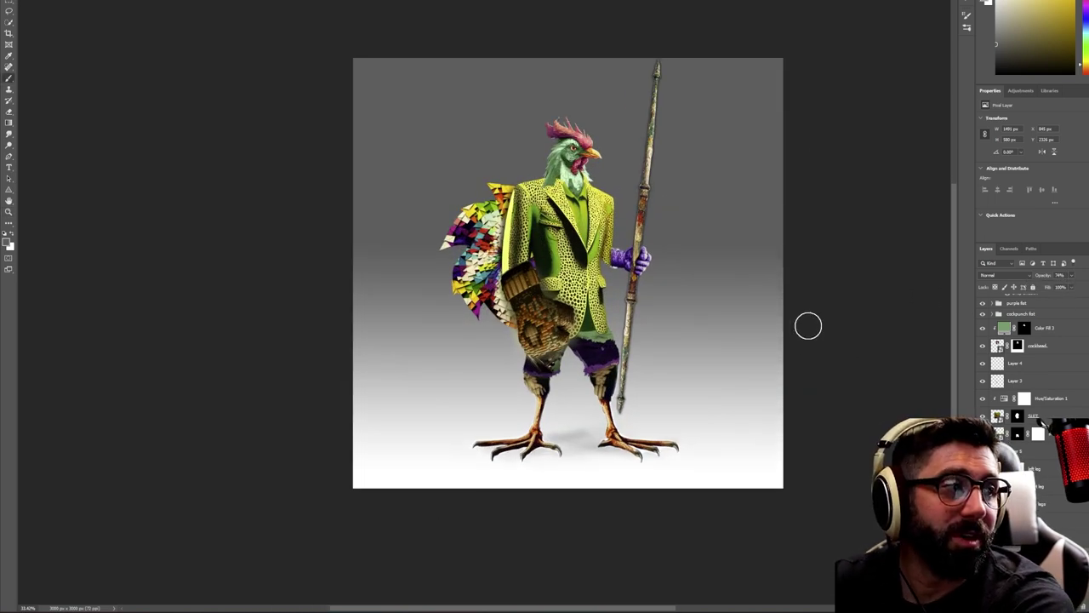
Compare the suit with and without Hue/Saturation 1, and invert its mask to black to hide the yellow recolouring
click(983, 398)
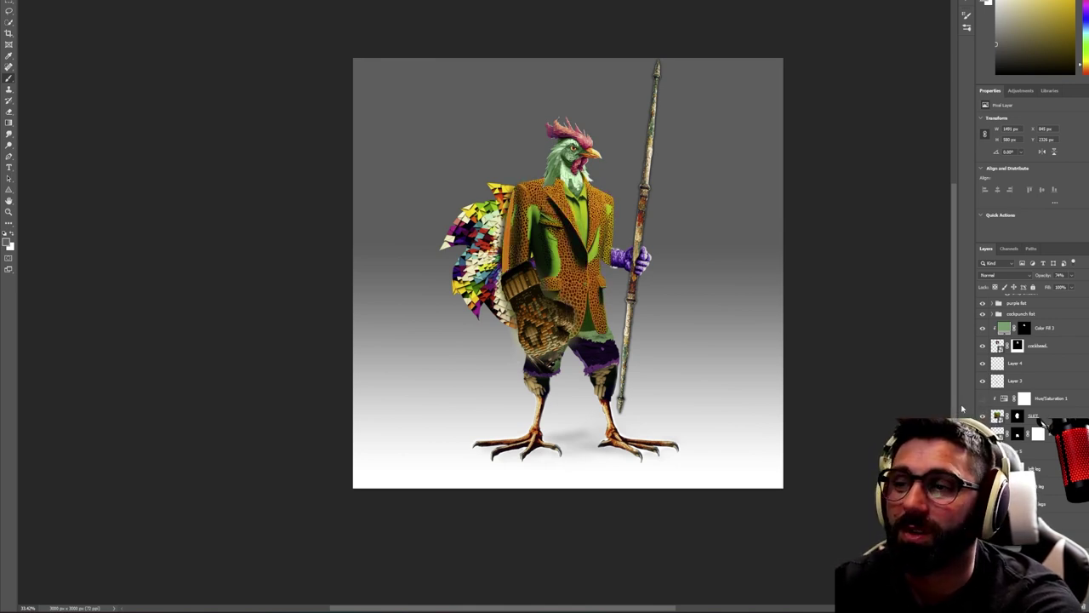
click(983, 398)
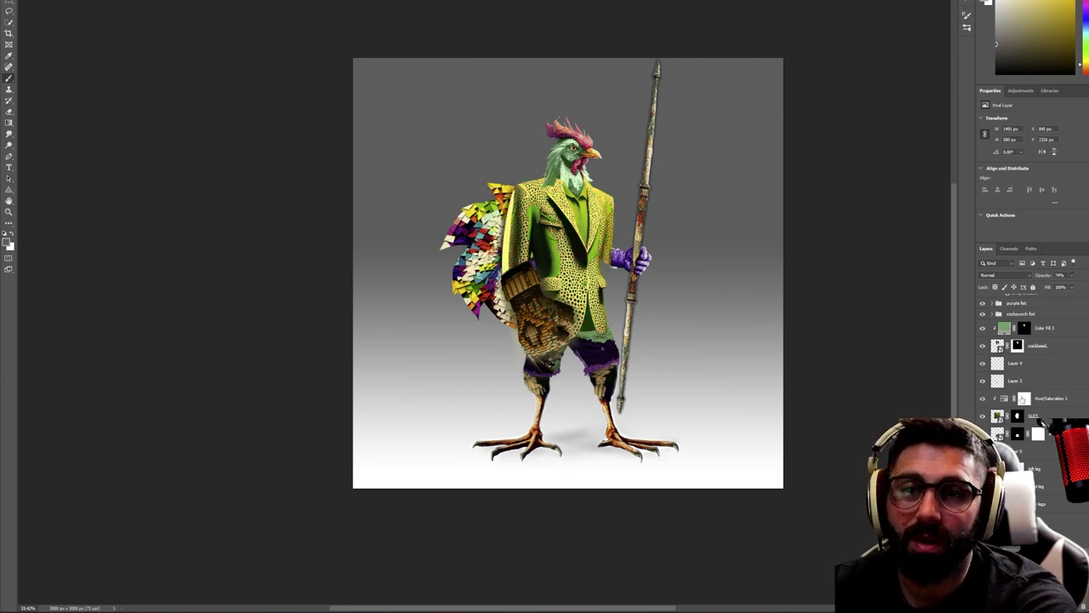
click(1025, 399)
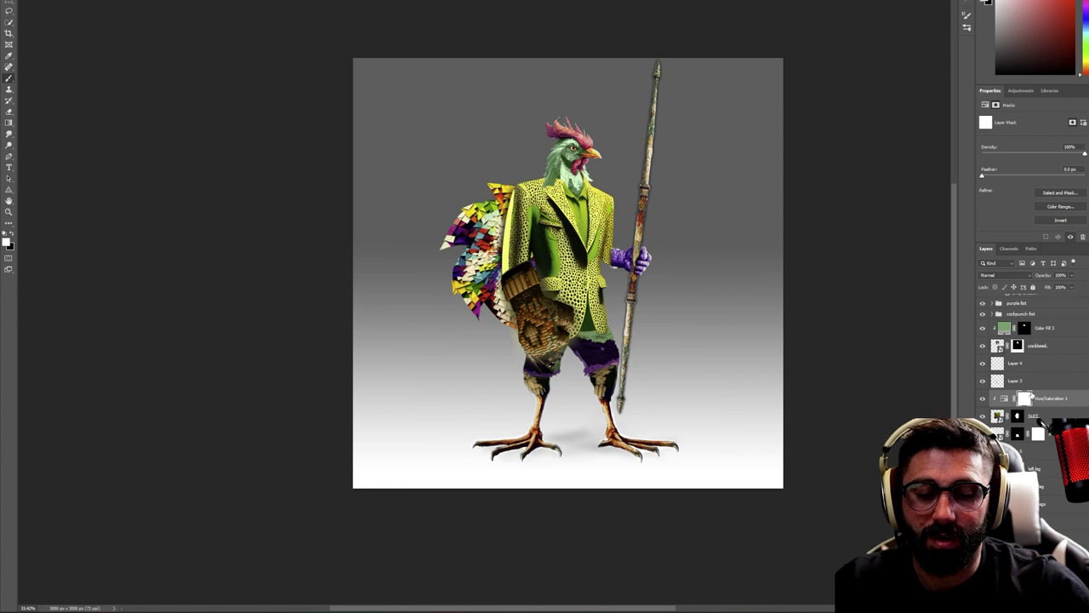
key(ctrl+i)
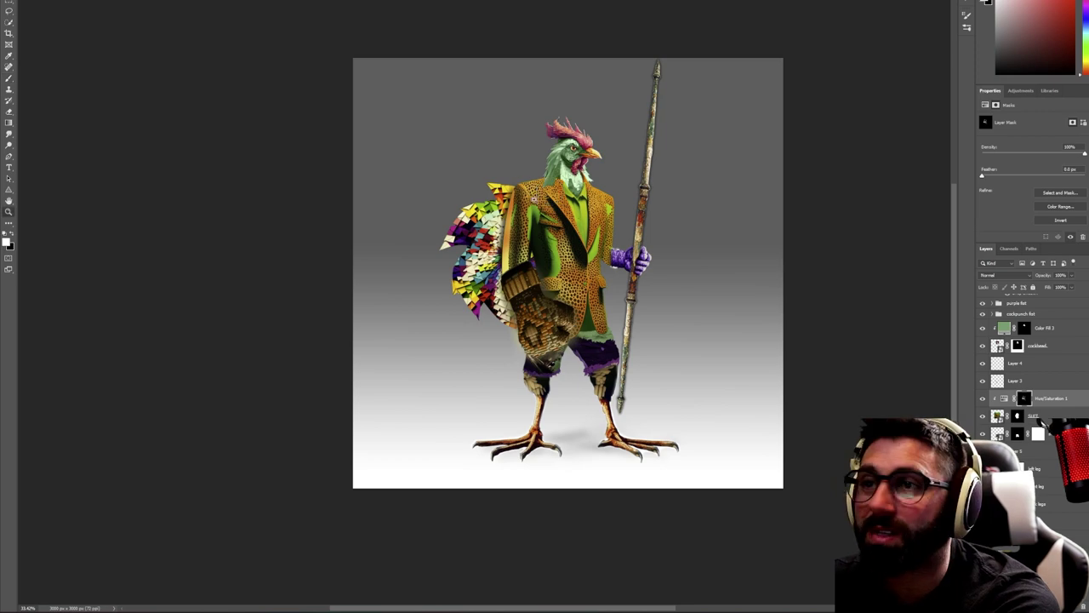
Add a new Hue/Saturation adjustment above the suit, setting the Greens to -100 saturation and slightly lower lightness
scroll(596, 208, up, 4)
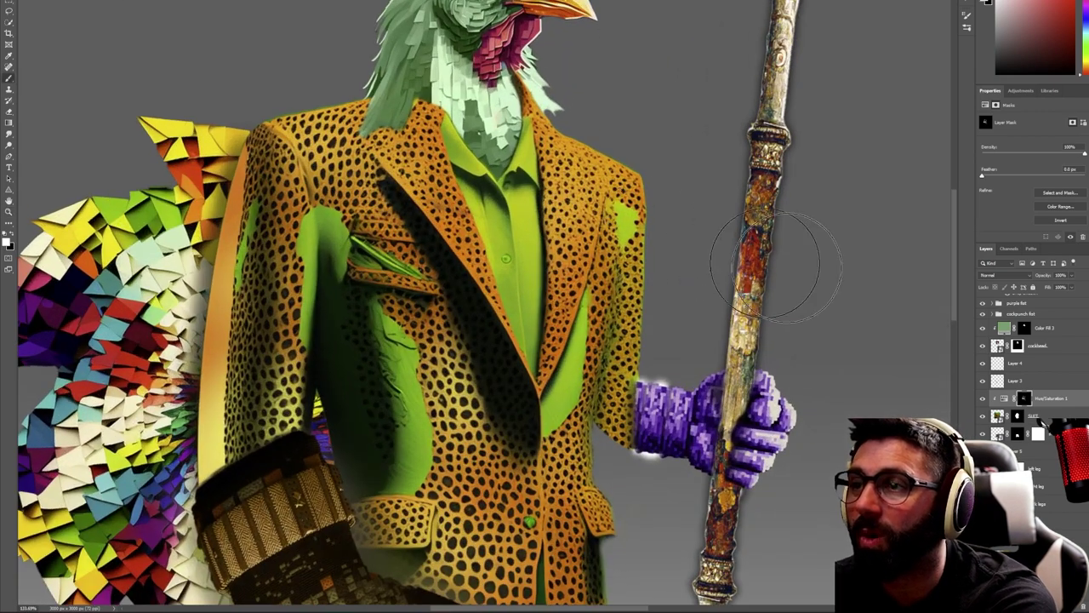
click(1021, 91)
click(1004, 121)
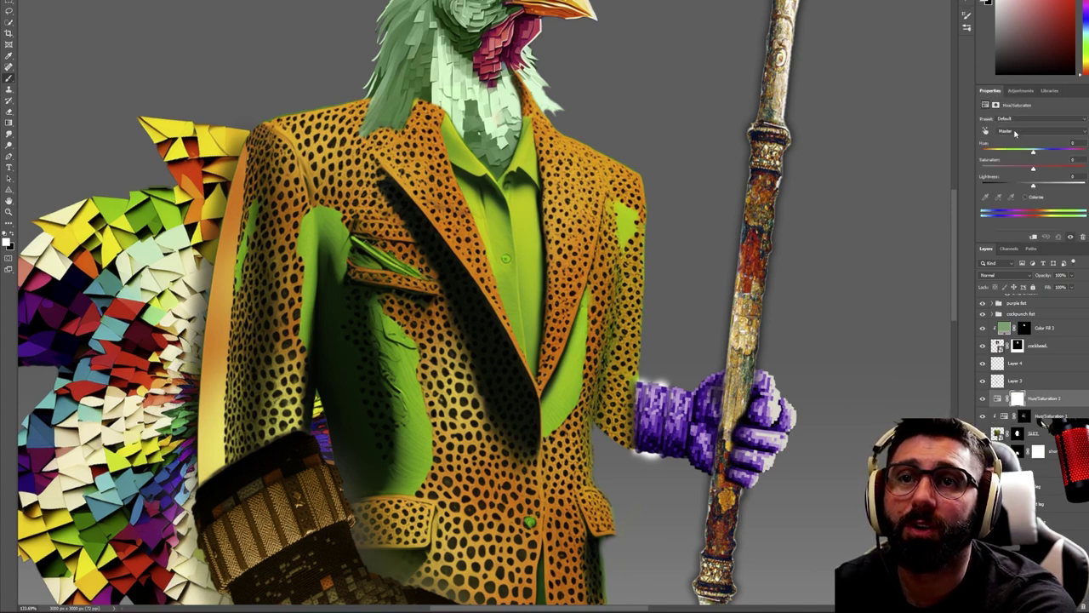
click(1016, 132)
click(1018, 159)
drag(1033, 168, 969, 169)
mouse_move(1027, 185)
mouse_down()
mouse_move(1085, 191)
mouse_move(1029, 186)
mouse_up()
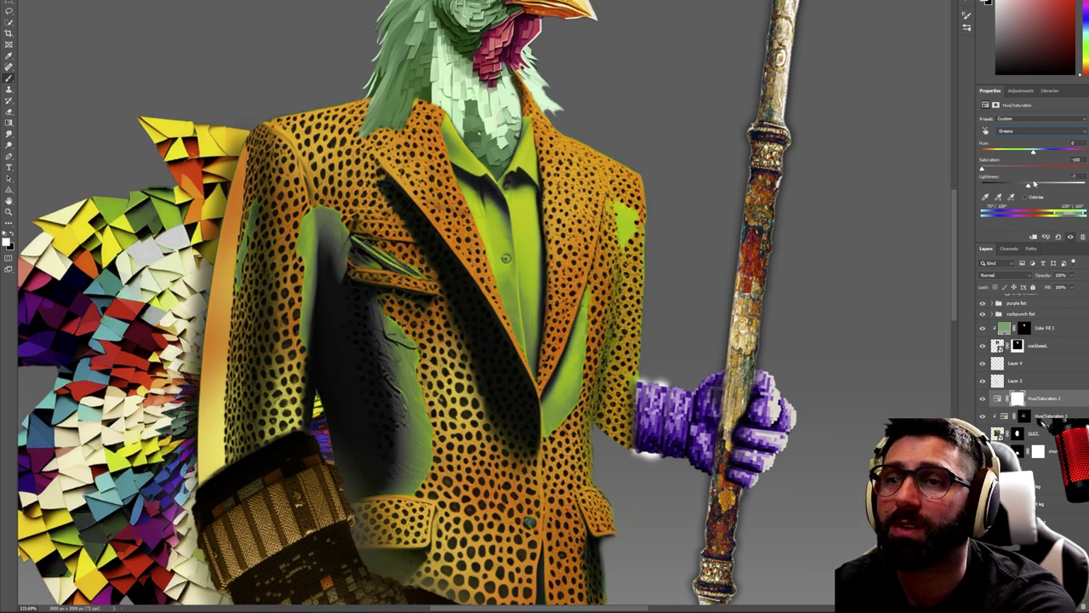
Set the Yellows to about -59 saturation and +100 lightness, with a slightly raised hue
click(1030, 130)
click(1015, 151)
drag(1034, 170, 964, 171)
drag(1034, 185, 1077, 185)
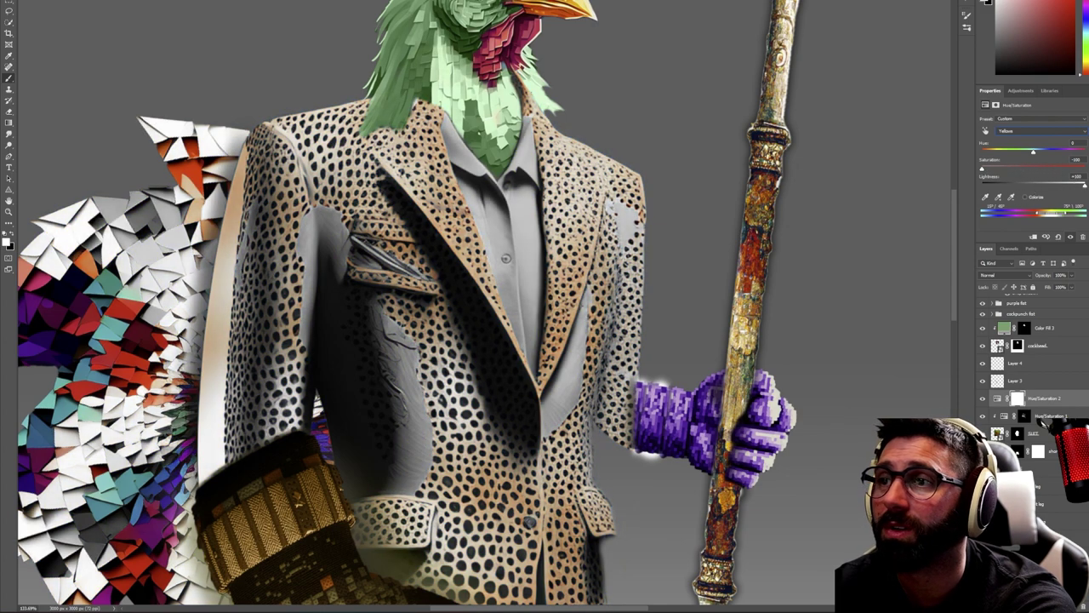
drag(1001, 171, 1041, 153)
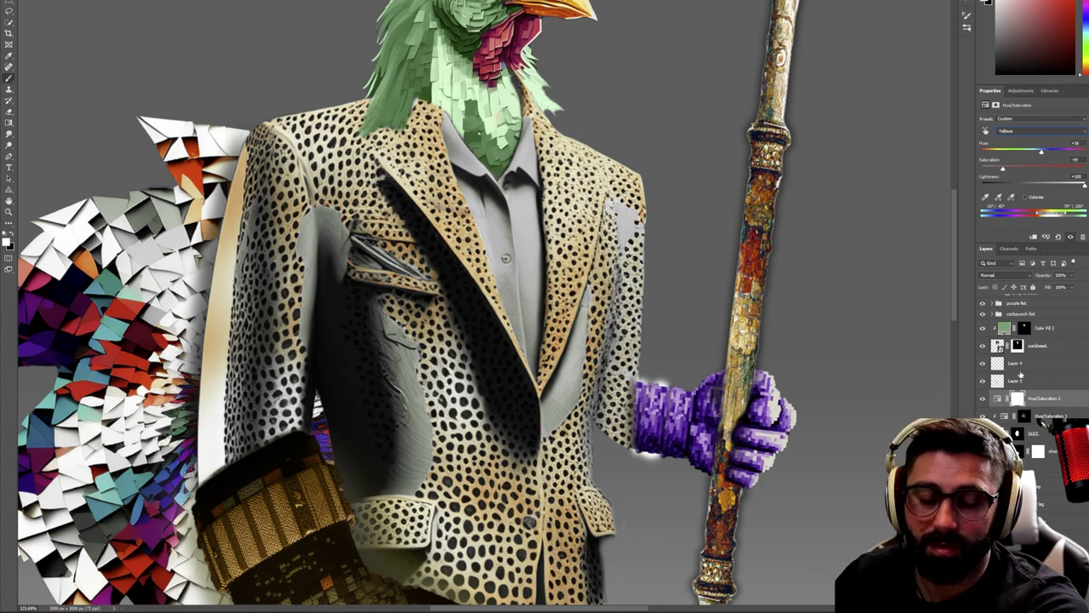
Invert the new adjustment's mask, clip it to the suit, and paint white on the mask over the green shirt to make it grey
key(ctrl+i)
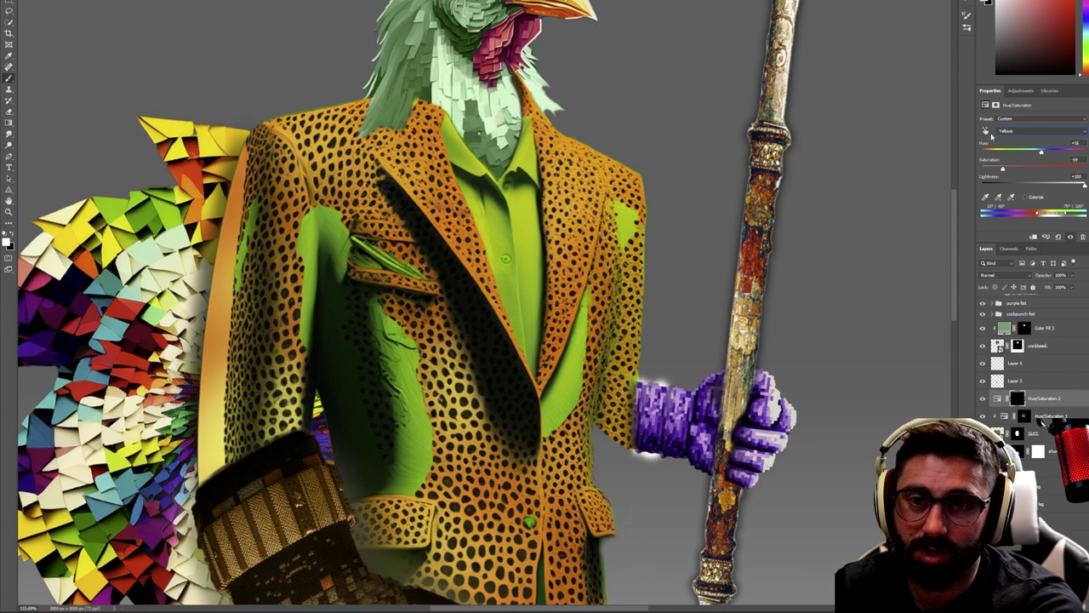
alt+click(1037, 408)
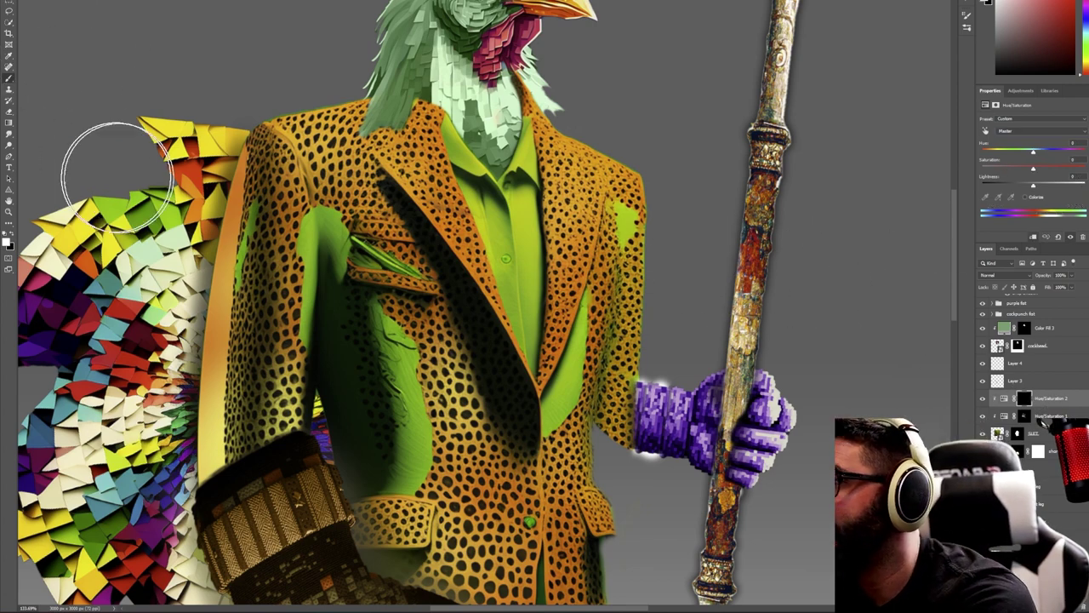
mouse_move(536, 194)
mouse_down()
mouse_move(485, 185)
mouse_move(448, 156)
mouse_move(461, 137)
mouse_move(468, 155)
mouse_move(499, 166)
mouse_up()
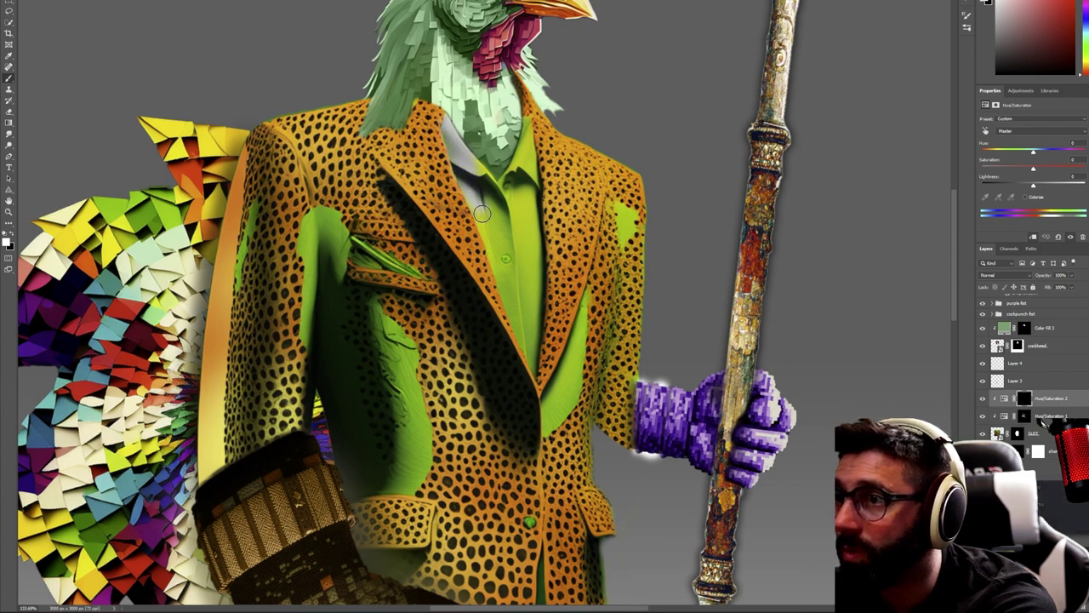
mouse_move(474, 169)
mouse_down()
mouse_move(514, 237)
mouse_move(488, 167)
mouse_move(505, 210)
mouse_move(511, 139)
mouse_move(523, 186)
mouse_move(520, 124)
mouse_up()
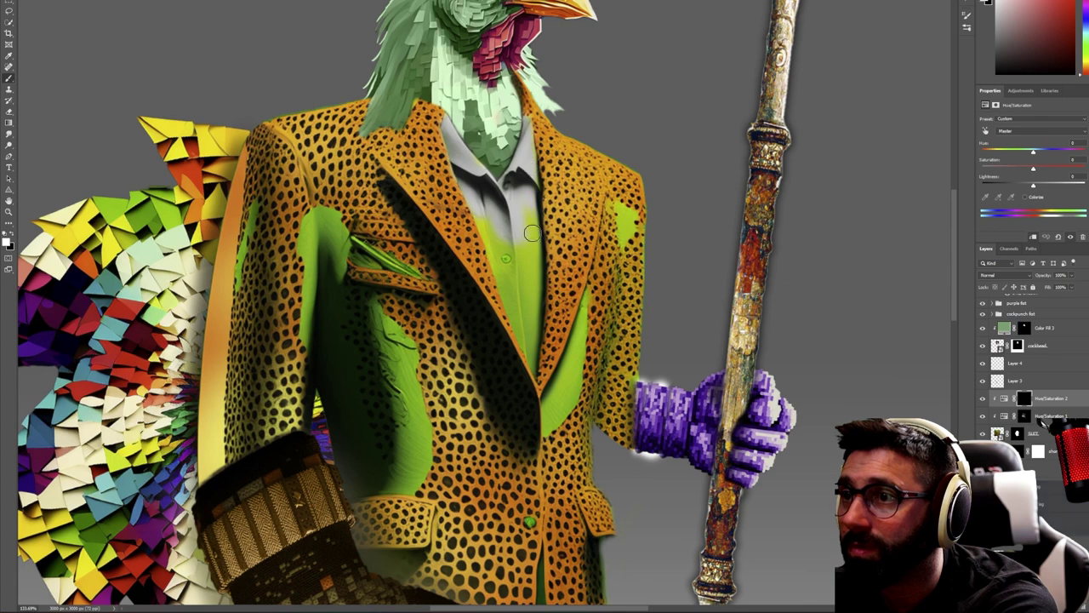
mouse_move(527, 240)
mouse_down()
mouse_move(533, 265)
mouse_move(508, 209)
mouse_move(489, 230)
mouse_move(495, 246)
mouse_move(480, 206)
mouse_move(514, 301)
mouse_up()
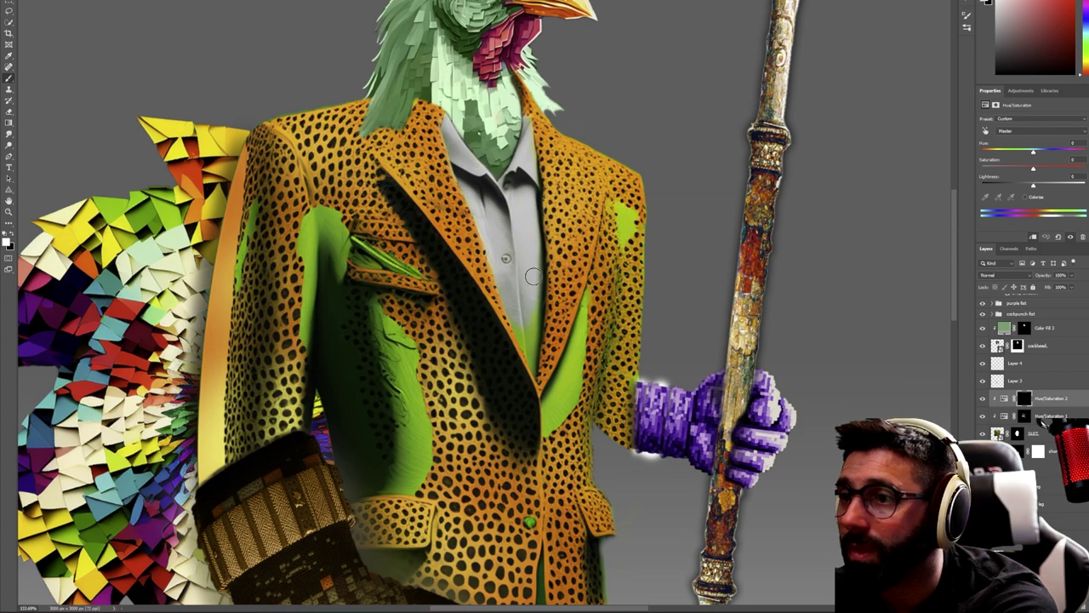
alt+right_click(532, 324)
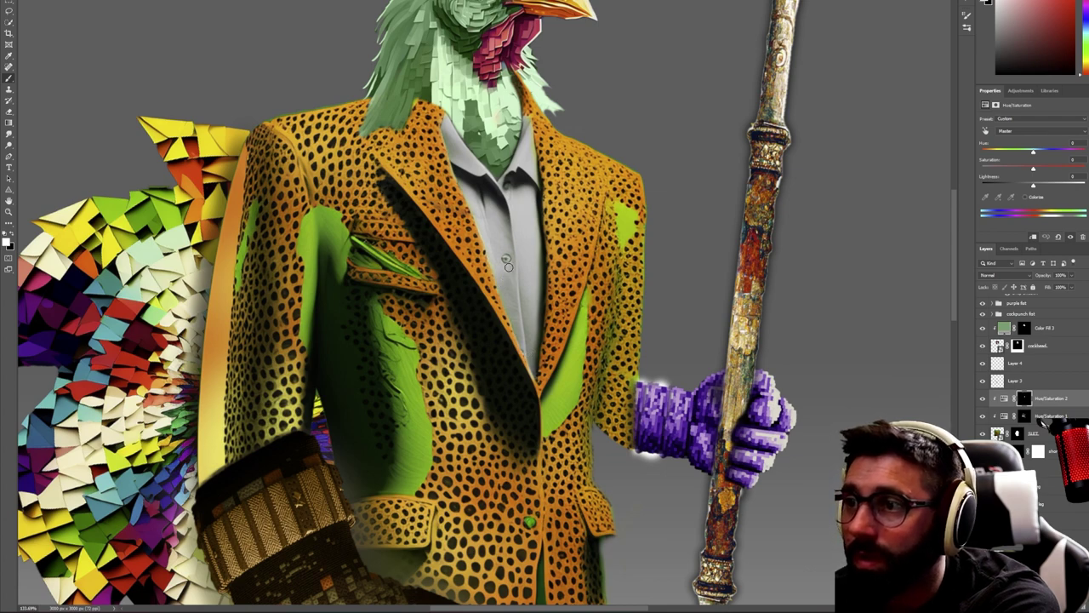
Reveal the desaturating adjustment over the green gap between the jacket's lower front flaps as well
key(z)
drag(551, 236, 553, 161)
drag(587, 236, 553, 236)
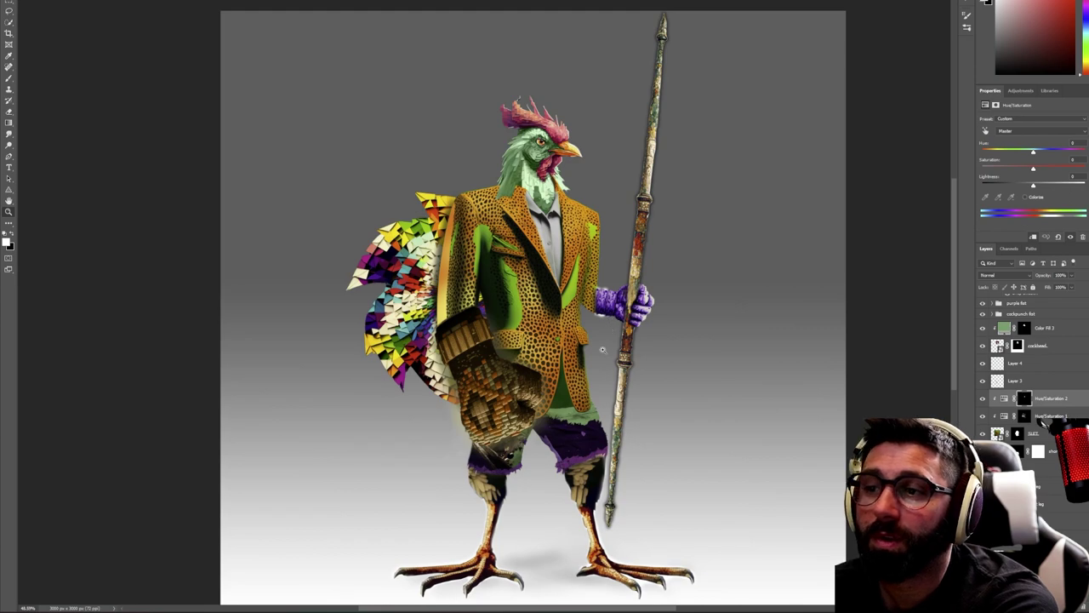
click(603, 365)
key(b)
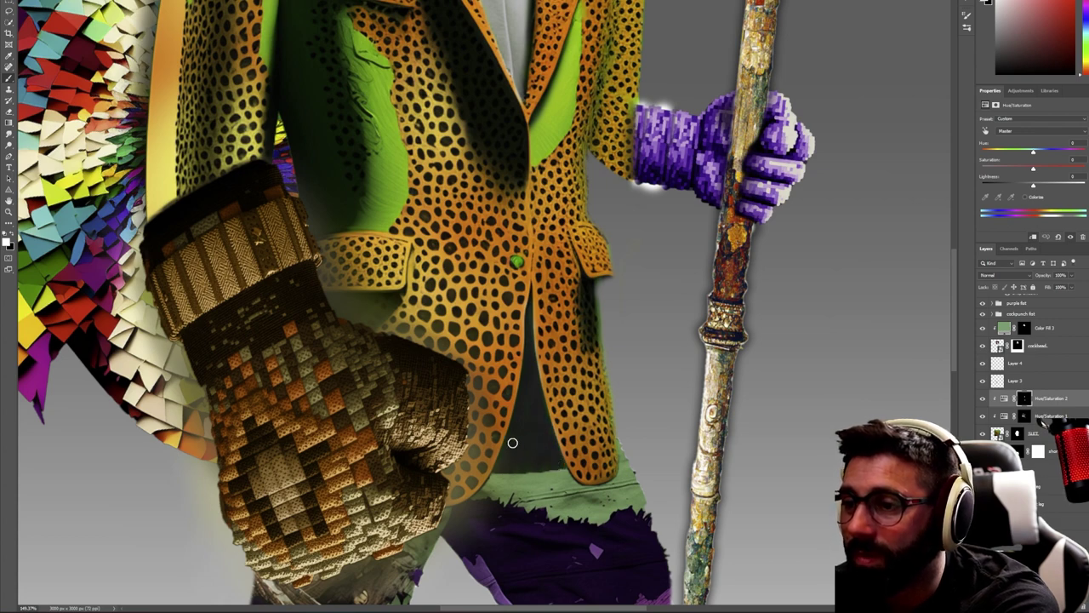
Create a new empty layer above Hue/Saturation 2 and clip it to the suit
key(ctrl+0)
scroll(533, 359, up, 2)
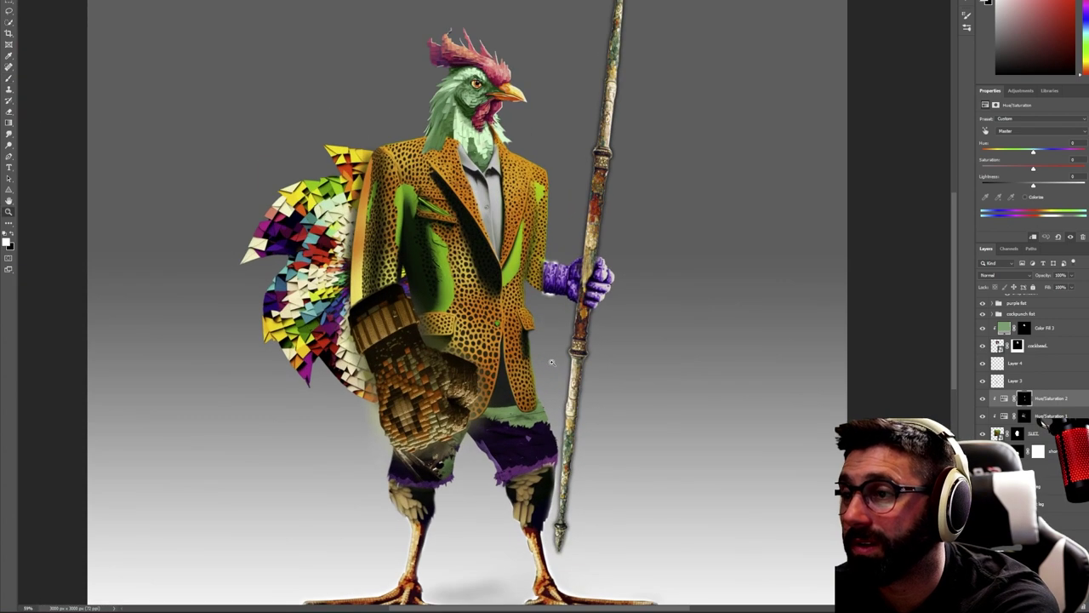
key(b)
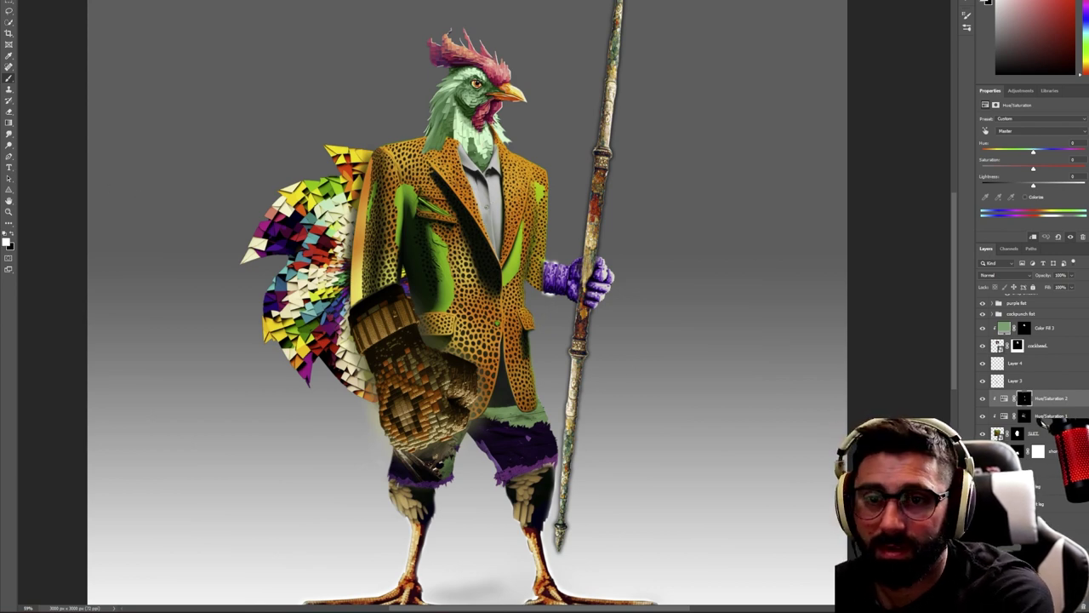
key(ctrl+shift+alt+n)
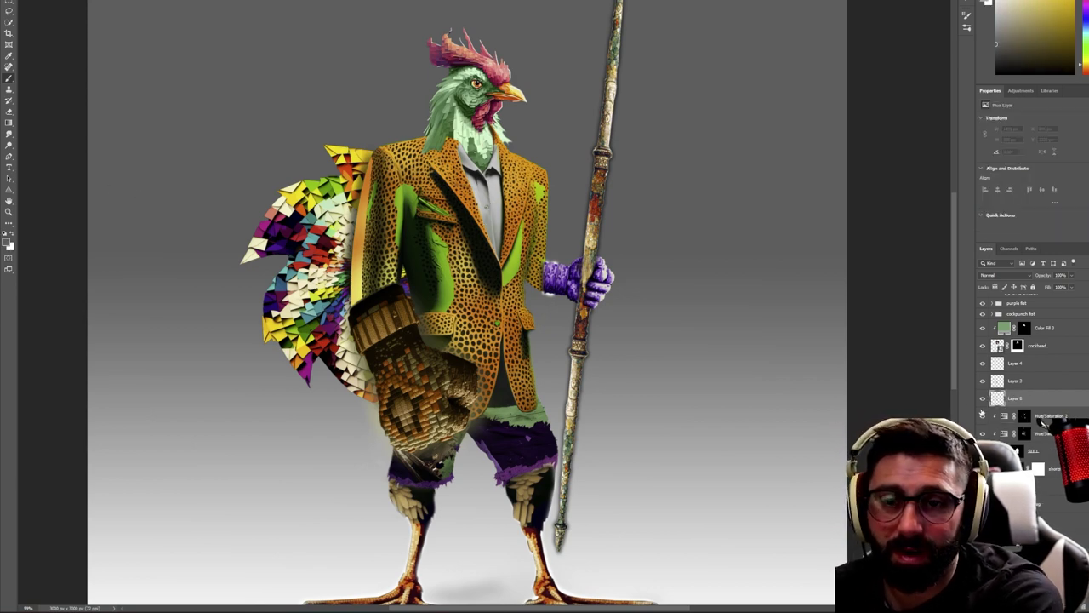
alt+click(1025, 405)
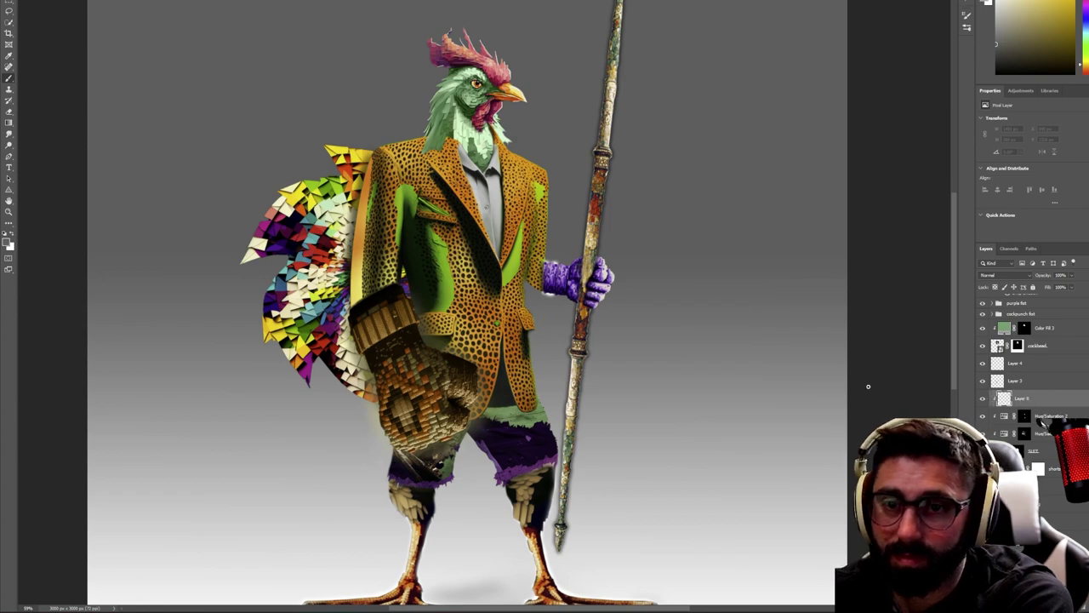
Paint the narrow upper part of the gap between the jacket's lower front flaps white on the clipped layer
key(z)
drag(454, 391, 596, 390)
mouse_move(389, 418)
mouse_down()
mouse_move(410, 371)
mouse_move(439, 234)
mouse_up()
alt+right_click(445, 79)
alt+right_click(449, 60)
mouse_move(449, 51)
mouse_down()
mouse_move(437, 125)
mouse_move(445, 107)
mouse_move(414, 114)
mouse_up()
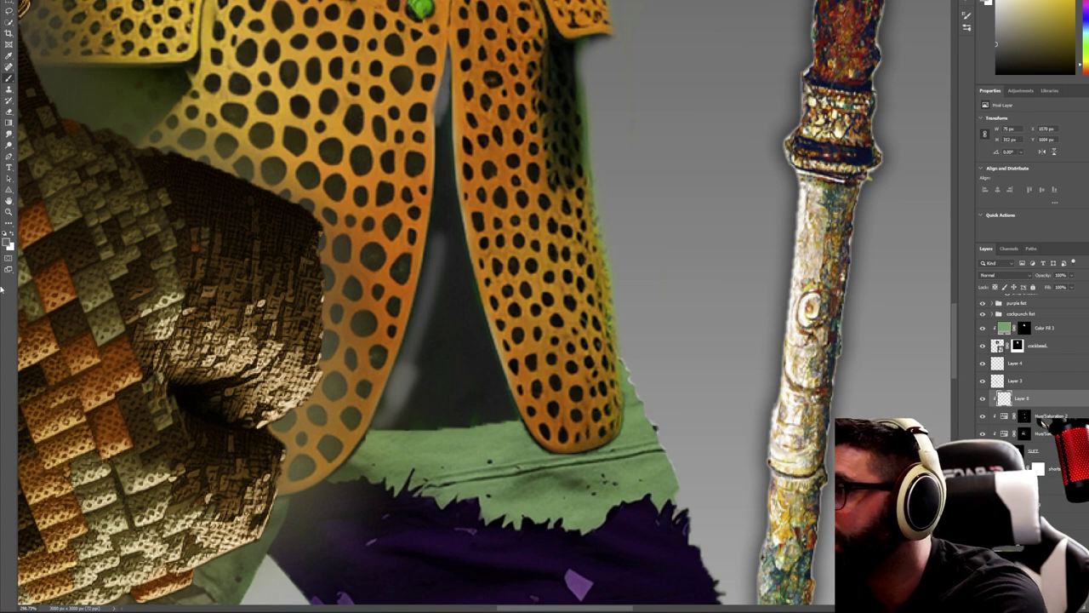
key(x)
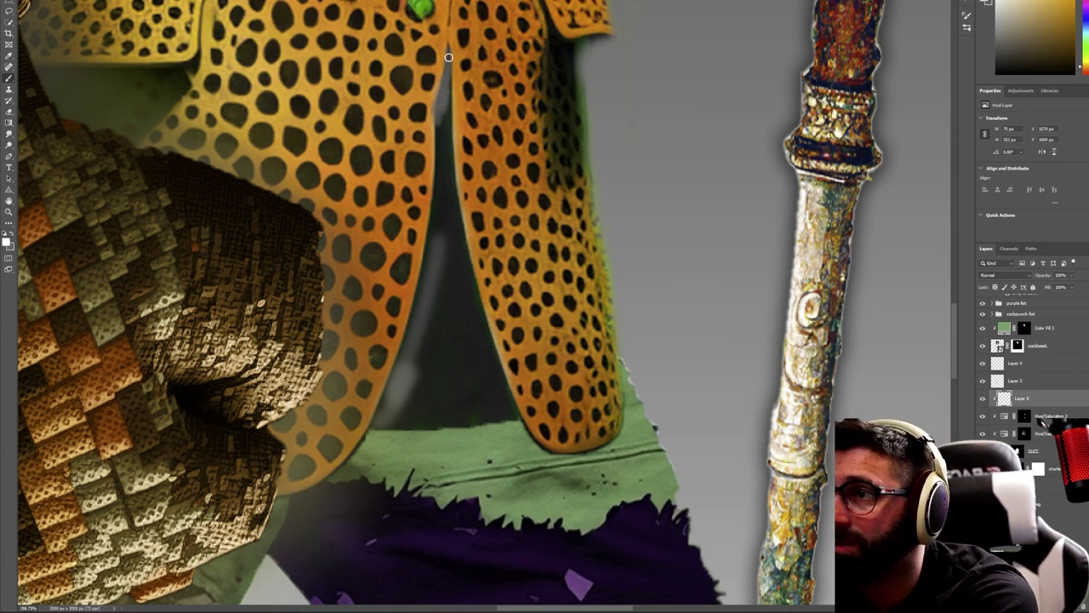
drag(448, 48, 436, 136)
drag(448, 90, 443, 167)
mouse_move(442, 118)
mouse_down()
mouse_move(437, 182)
mouse_move(450, 195)
mouse_up()
drag(449, 150, 451, 214)
drag(448, 123, 451, 173)
drag(444, 101, 439, 218)
mouse_move(442, 166)
mouse_down()
mouse_move(436, 237)
mouse_move(451, 220)
mouse_move(458, 238)
mouse_up()
alt+right_click(450, 282)
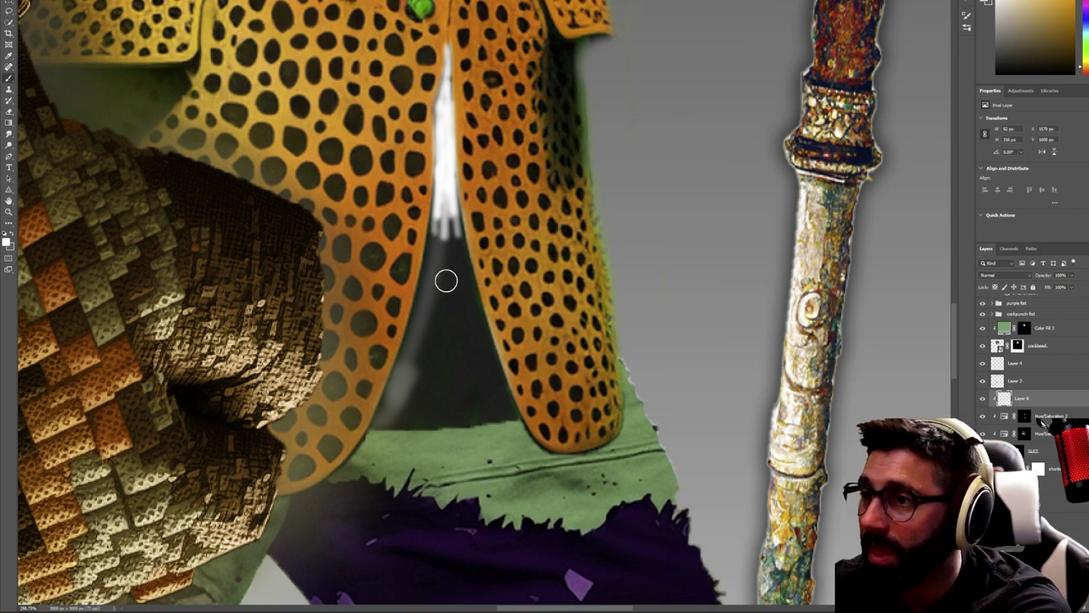
Continue the white paint down through the widening gap to the waistband of the shorts
mouse_move(443, 213)
mouse_down()
mouse_move(450, 284)
mouse_move(441, 297)
mouse_up()
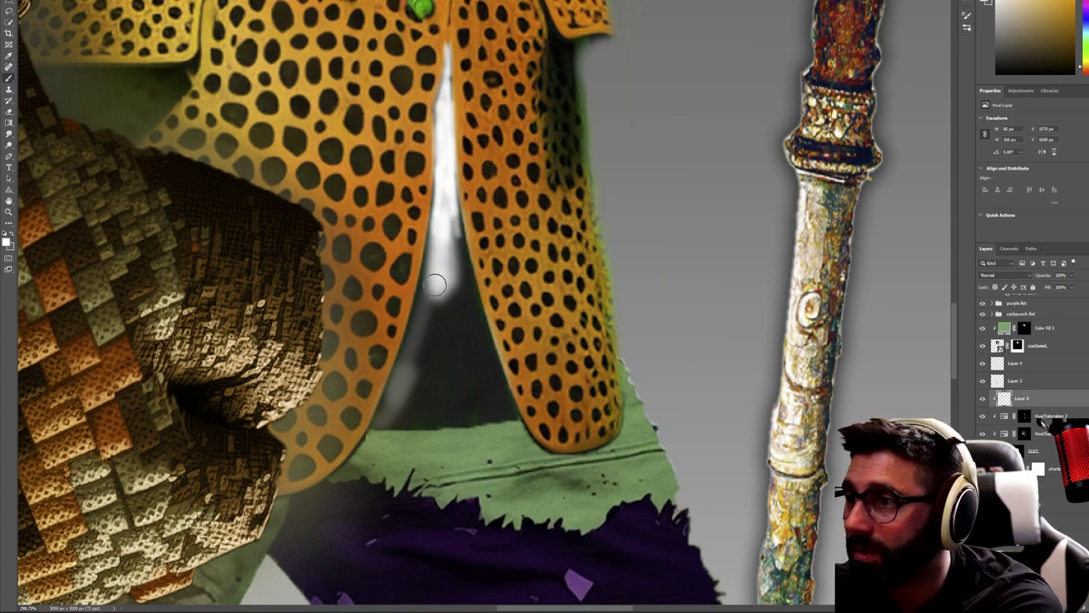
drag(436, 247, 430, 340)
drag(434, 274, 417, 374)
mouse_move(430, 304)
mouse_down()
mouse_move(415, 372)
mouse_move(383, 419)
mouse_move(507, 414)
mouse_move(449, 226)
mouse_move(462, 279)
mouse_move(457, 260)
mouse_move(454, 336)
mouse_move(411, 401)
mouse_move(453, 391)
mouse_move(436, 354)
mouse_move(448, 347)
mouse_move(445, 373)
mouse_move(473, 382)
mouse_move(469, 339)
mouse_move(478, 375)
mouse_move(456, 407)
mouse_move(416, 410)
mouse_move(433, 409)
mouse_move(466, 377)
mouse_move(480, 417)
mouse_move(451, 314)
mouse_move(456, 289)
mouse_move(471, 306)
mouse_move(478, 342)
mouse_move(463, 345)
mouse_move(437, 335)
mouse_up()
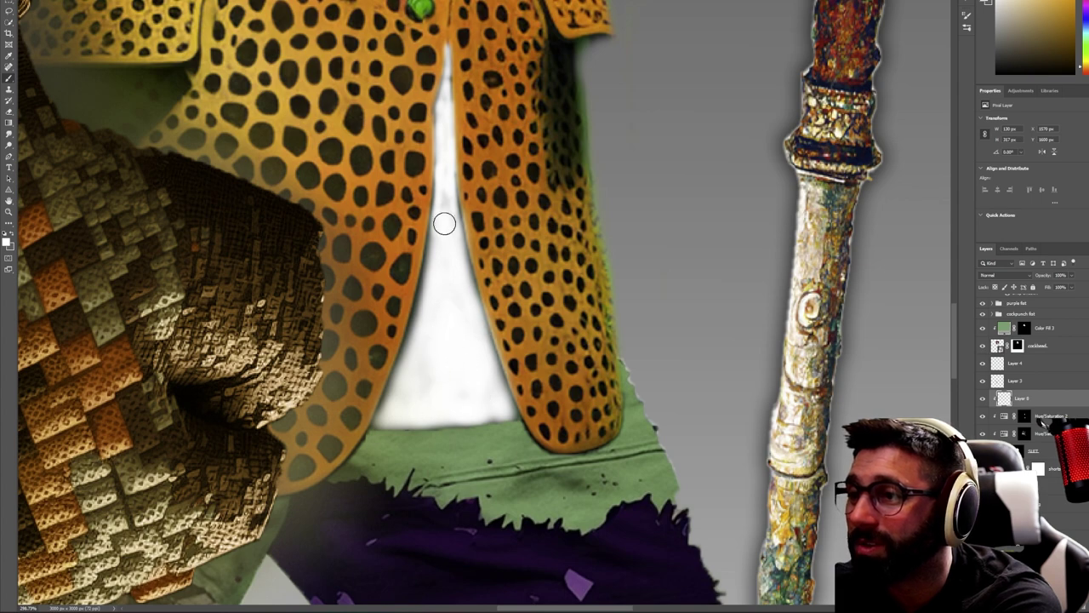
Change the white shirt-tail layer's blend mode to Difference and lower its opacity to about 60% to match the grey shirt
key(z)
drag(495, 229, 449, 230)
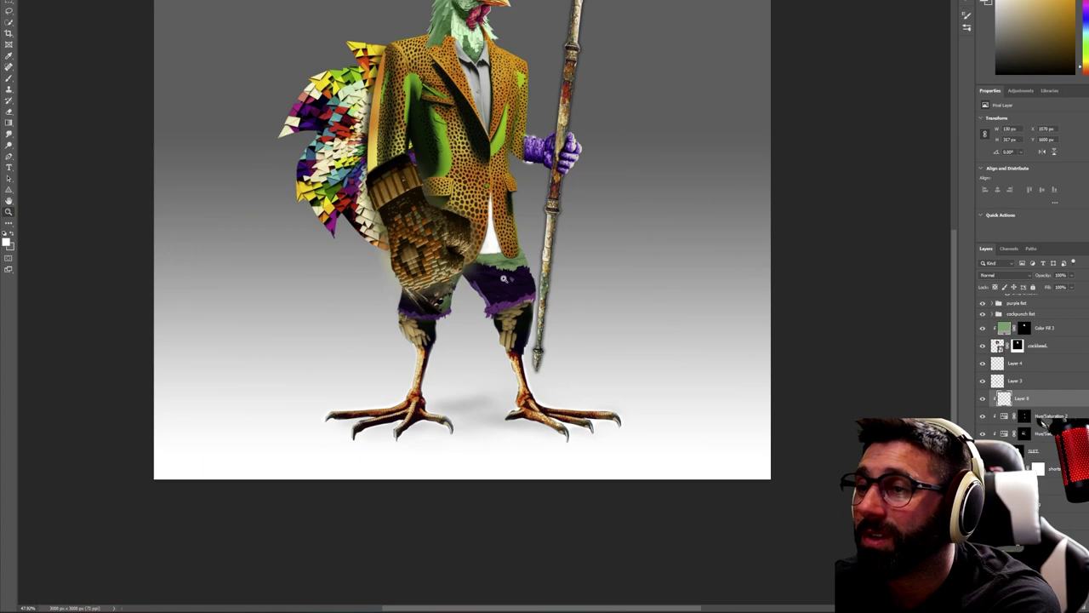
drag(529, 212, 517, 206)
drag(492, 120, 525, 137)
scroll(525, 136, down, 5)
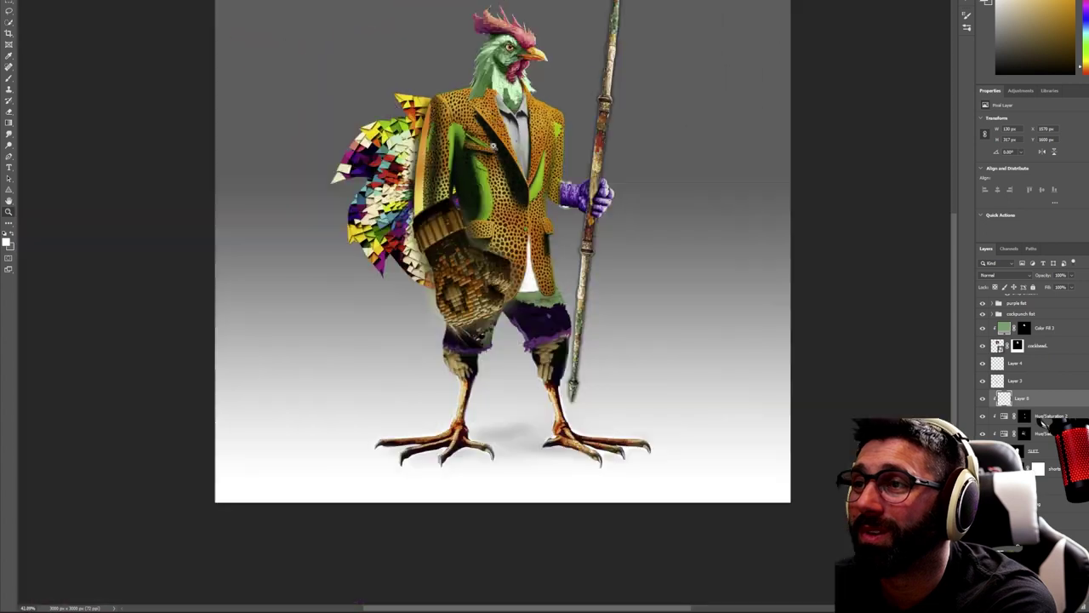
scroll(510, 119, up, 2)
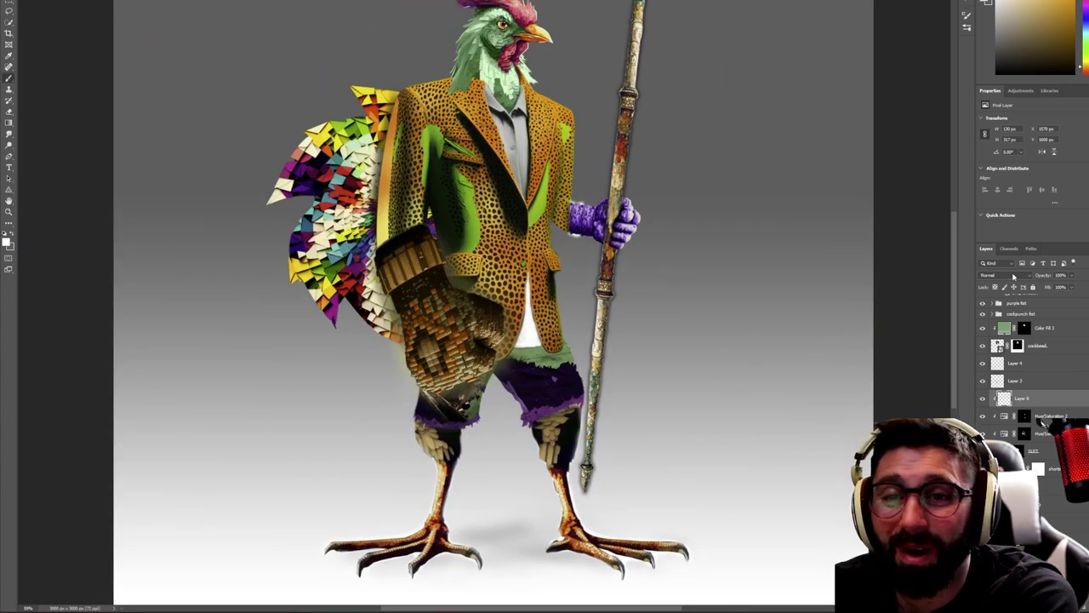
click(1012, 276)
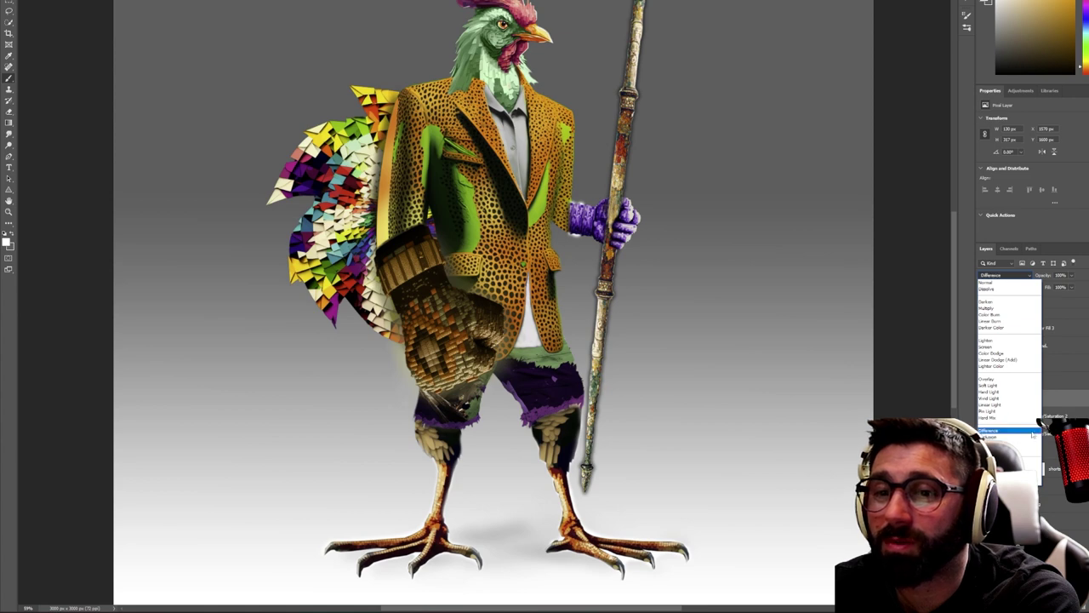
click(1032, 432)
click(1071, 275)
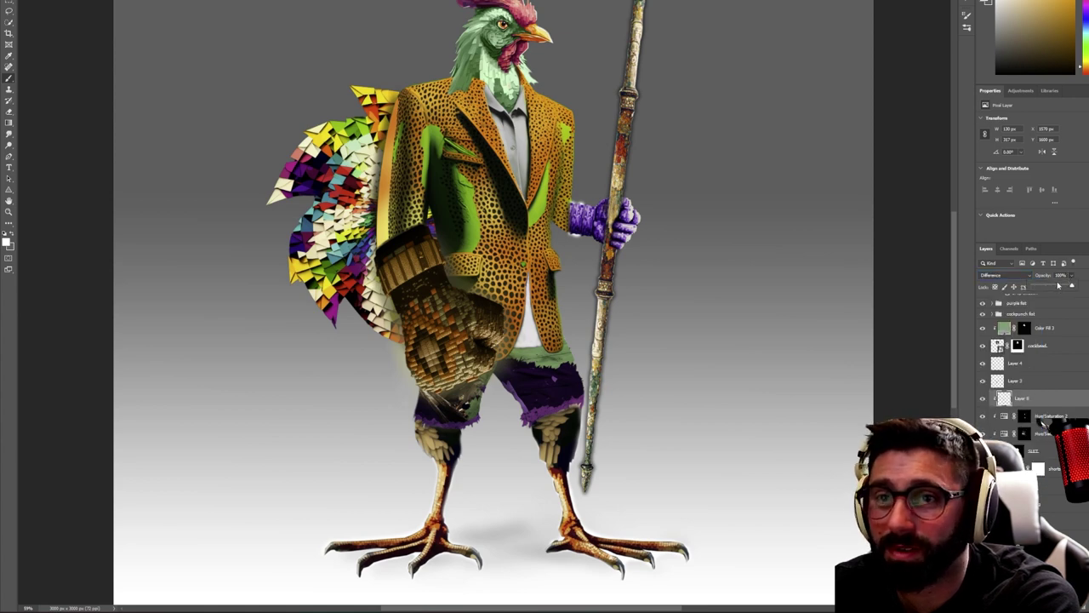
drag(1056, 286, 1057, 287)
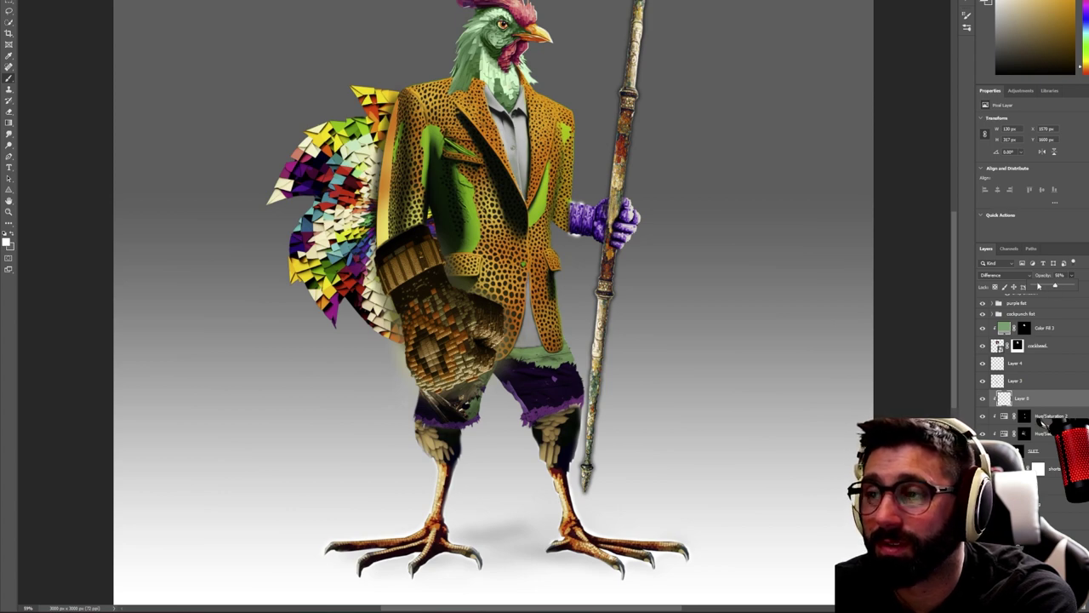
Examine the whole rooster composite at reduced and closer magnifications to judge its overall look and framing
key(z)
drag(771, 282, 725, 290)
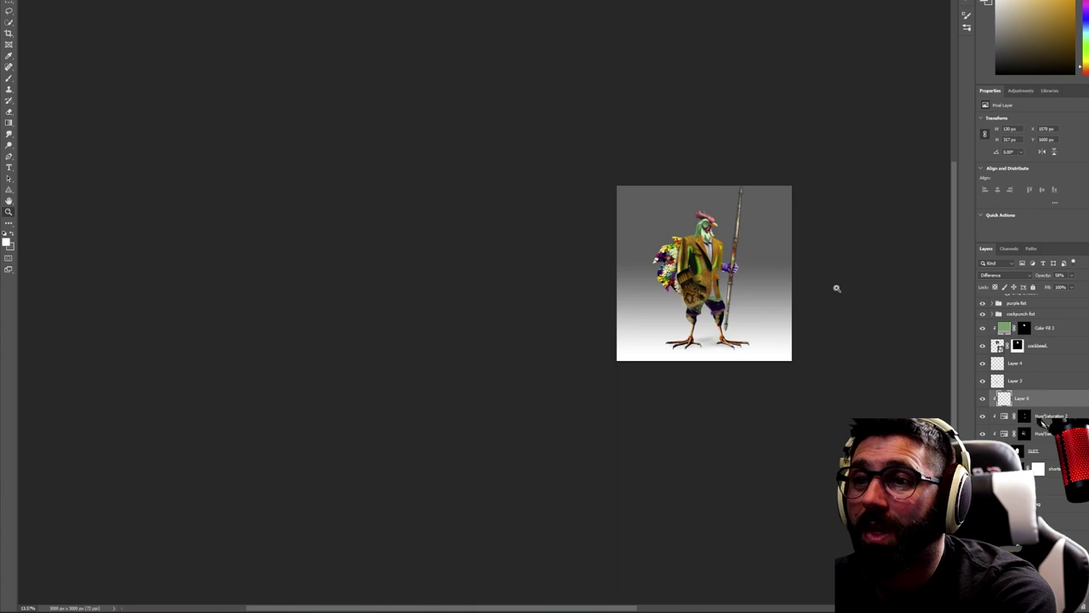
drag(831, 291, 868, 278)
key(b)
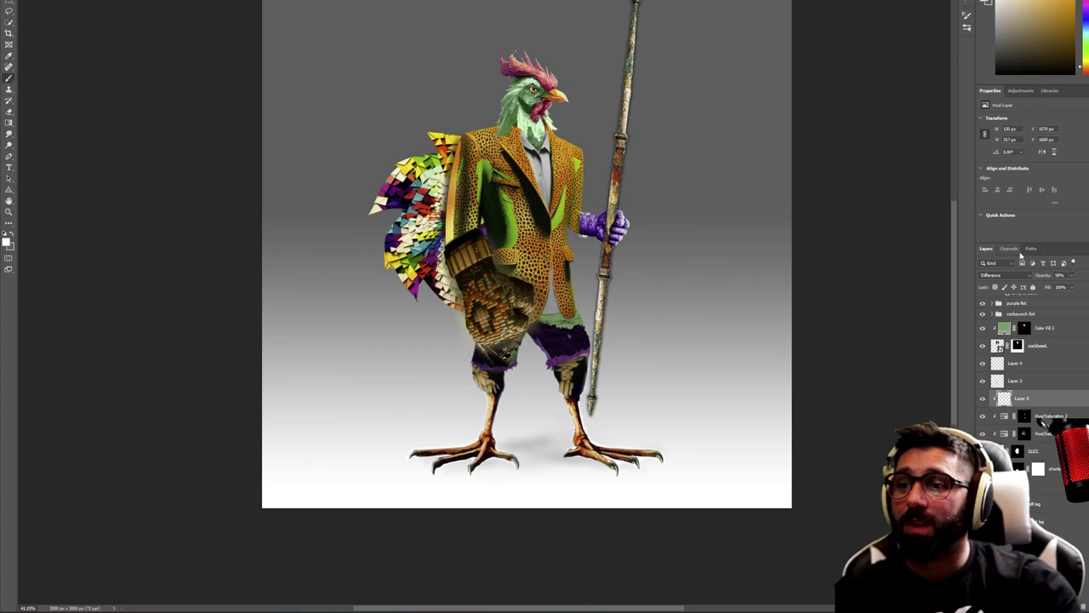
key(z)
mouse_move(805, 95)
mouse_down()
mouse_move(749, 106)
mouse_move(887, 96)
mouse_up()
scroll(868, 104, down, 3)
scroll(882, 17, up, 3)
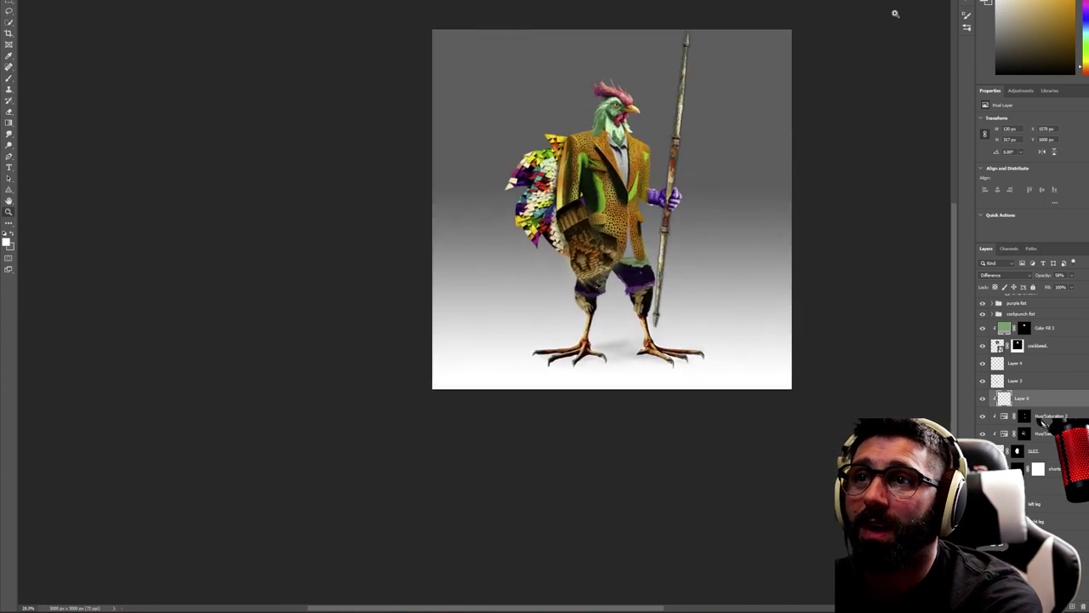
scroll(911, 44, up, 1)
key(b)
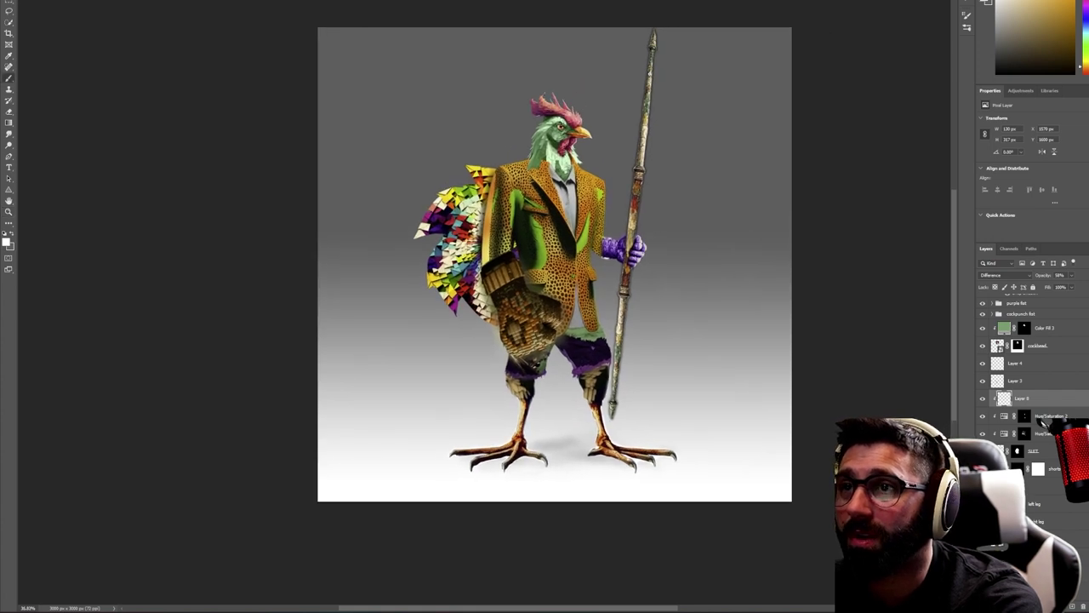
Crop the canvas to a square of about 2900 x 2900 px, trimming the bottom and both sides but keeping the top edge
click(9, 35)
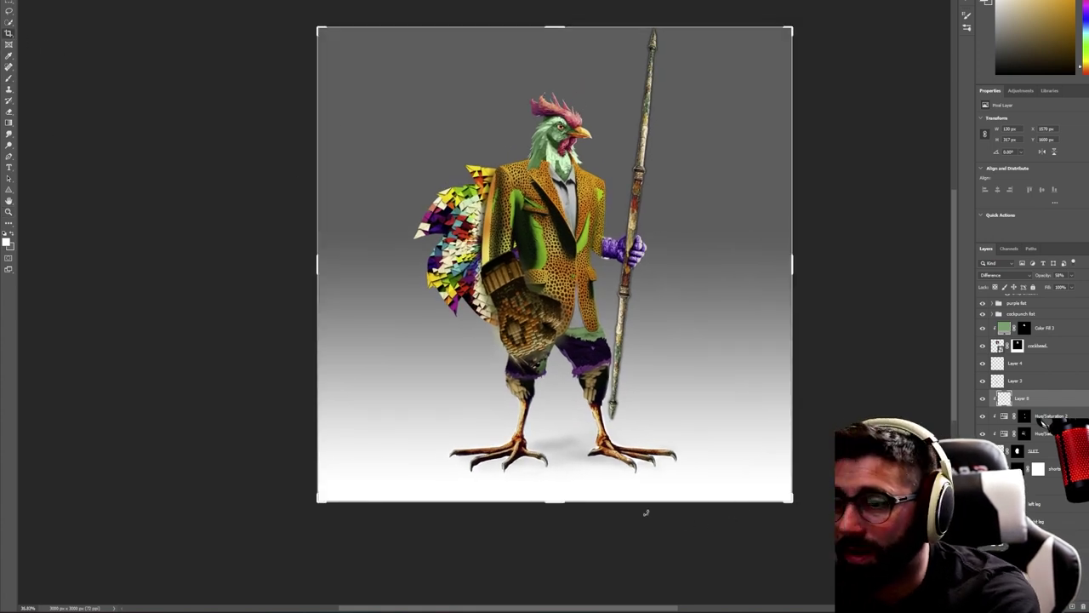
drag(551, 503, 556, 500)
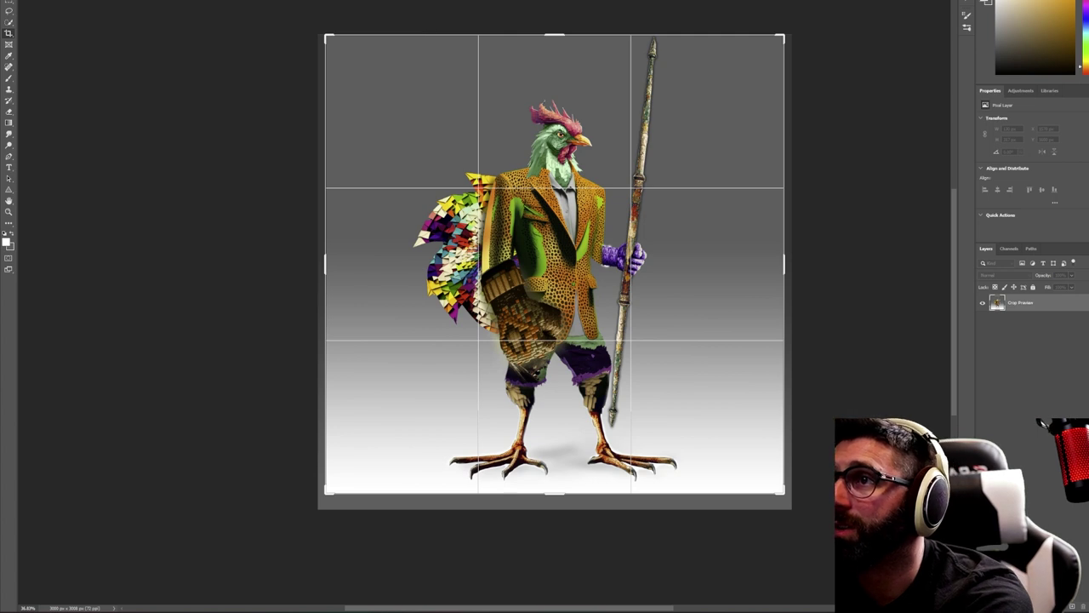
key(Return)
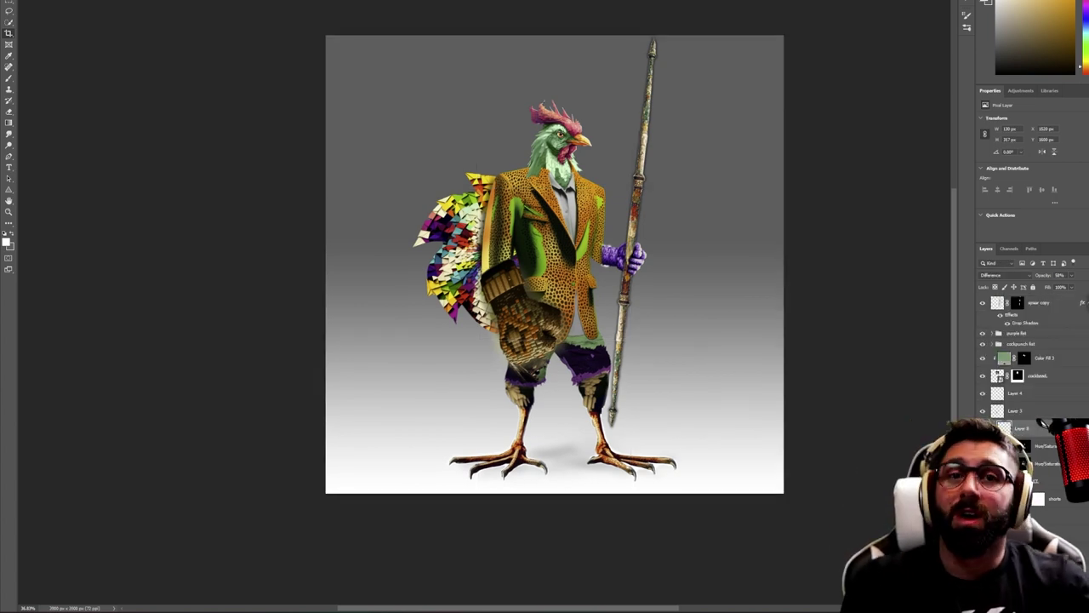